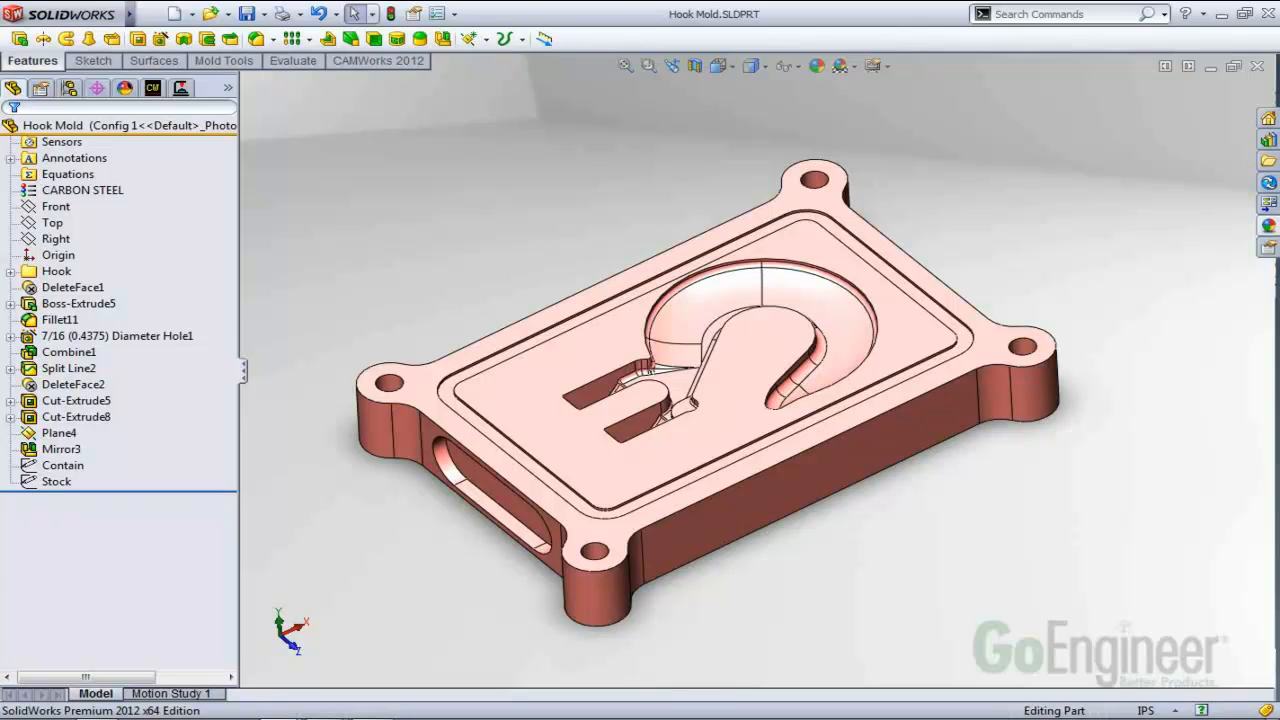
pyautogui.moveTo(1137, 289); pyautogui.dragTo(1158, 303, button='middle')
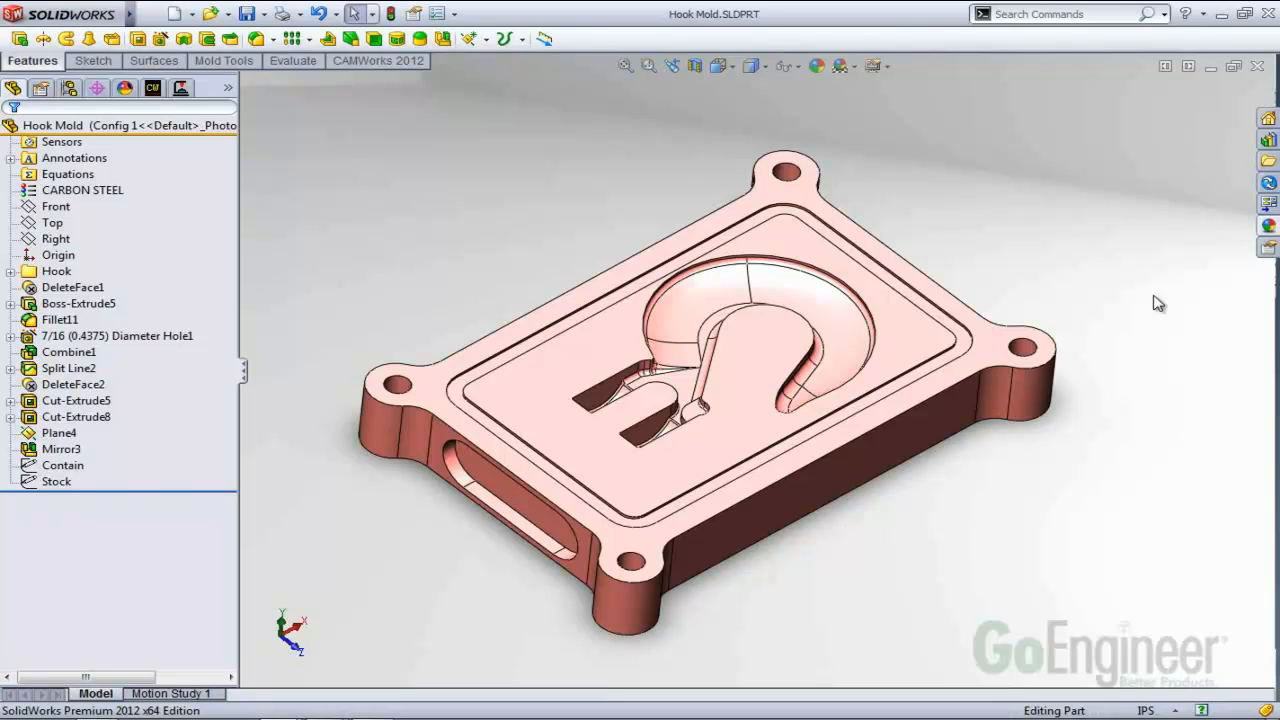
pyautogui.click(108, 488)
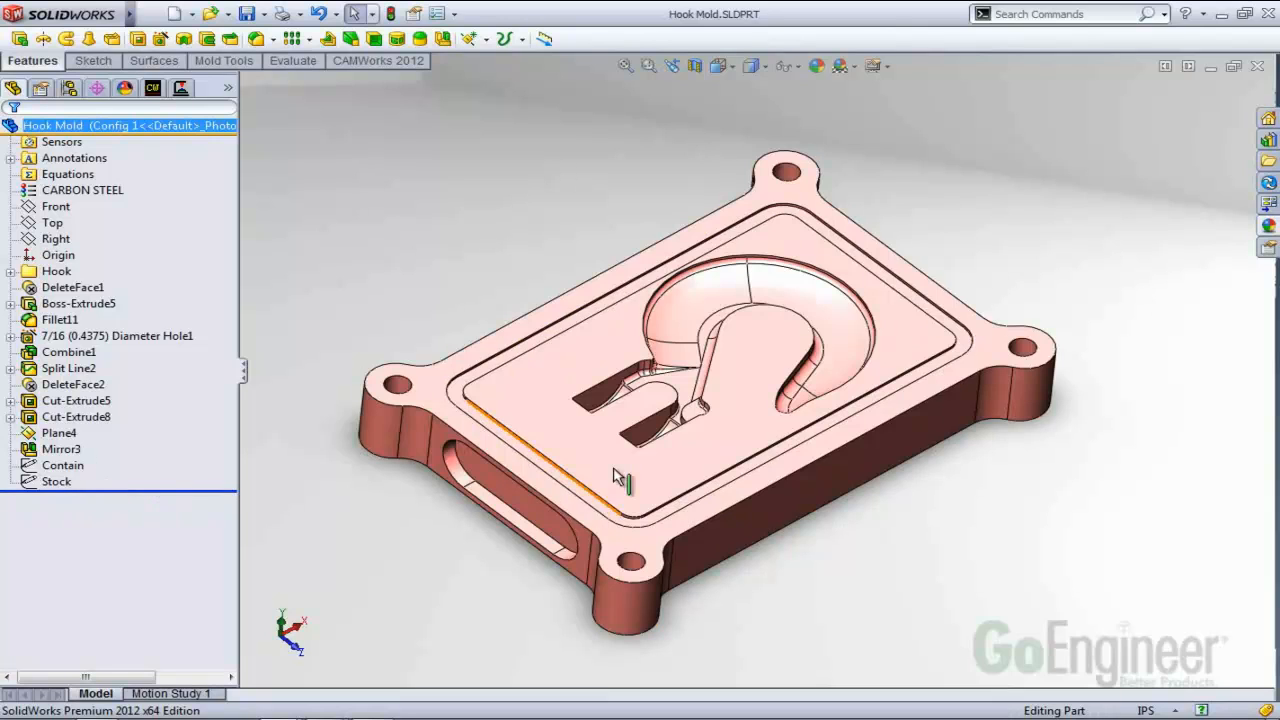
pyautogui.moveTo(686, 357); pyautogui.dragTo(692, 368, button='middle')
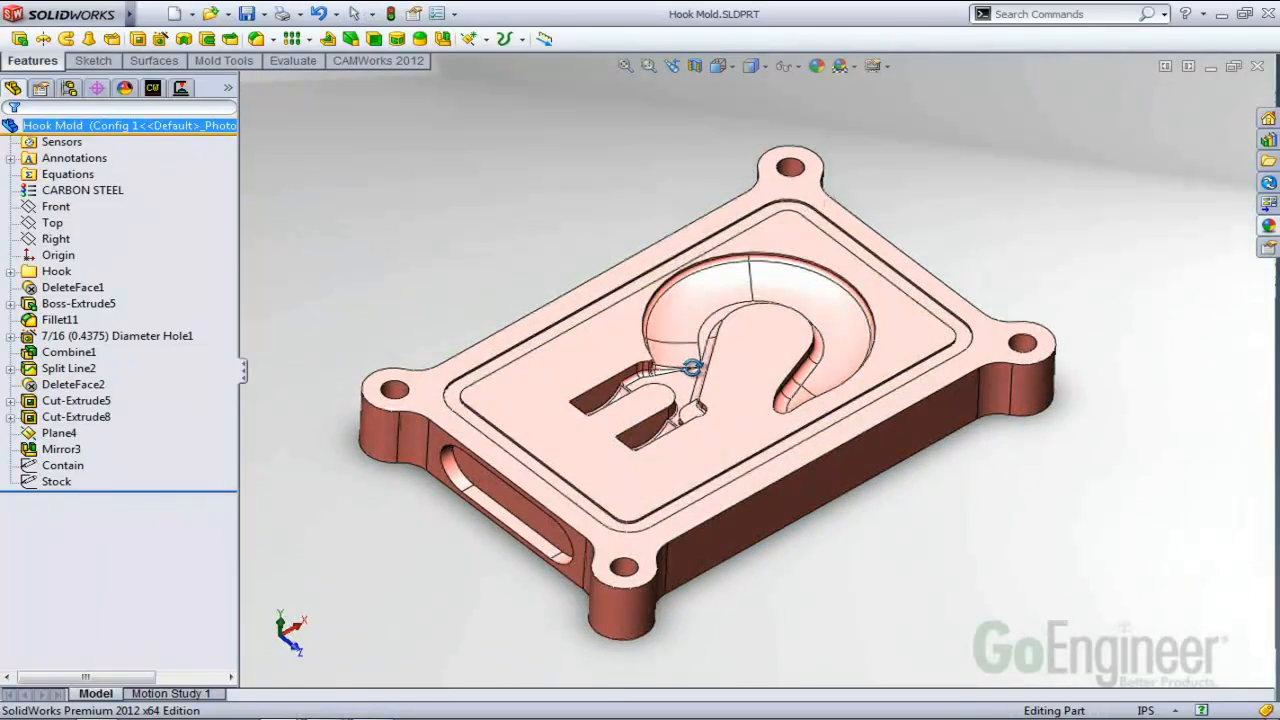
pyautogui.scroll(-1, 768, 317)
pyautogui.scroll(1, 766, 318)
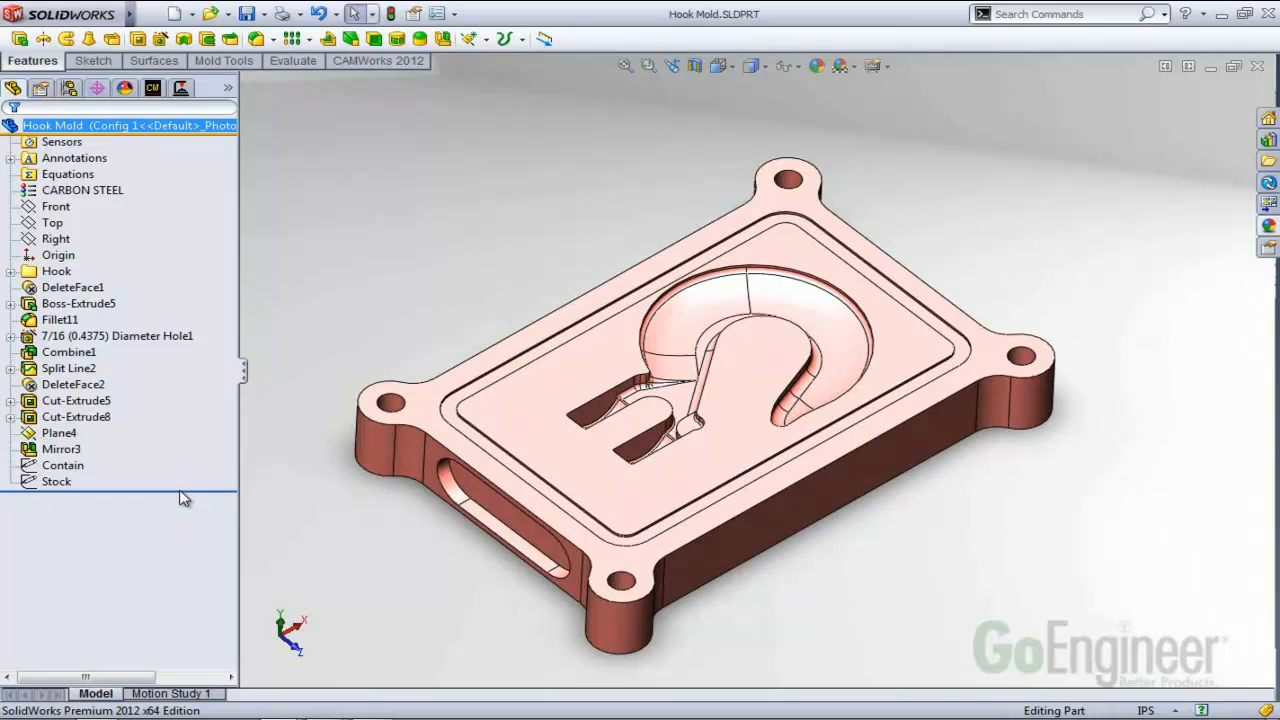
# Roll the feature history back to just below the Hook folder to view the original hook, and restore the full mold.
pyautogui.moveTo(188, 489); pyautogui.dragTo(182, 280)
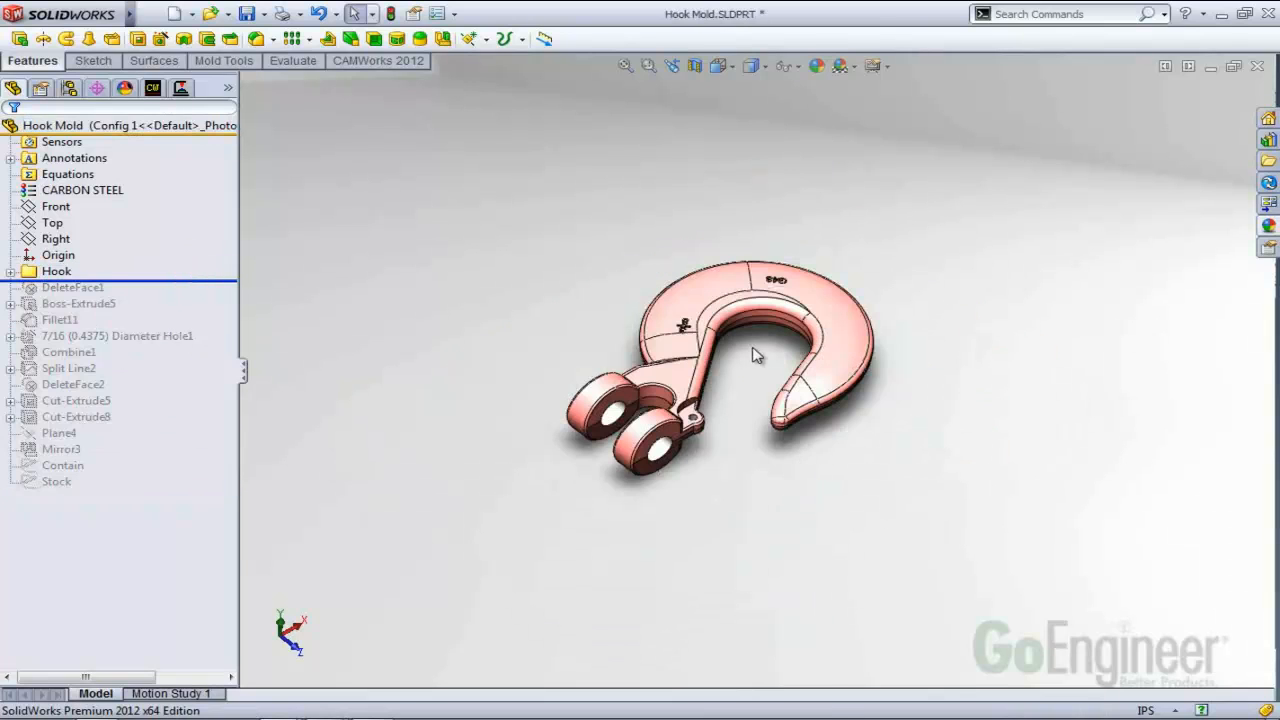
pyautogui.moveTo(785, 482)
pyautogui.mouseDown(button='middle')
pyautogui.moveTo(797, 275)
pyautogui.moveTo(760, 434)
pyautogui.moveTo(771, 494)
pyautogui.mouseUp(button='middle')
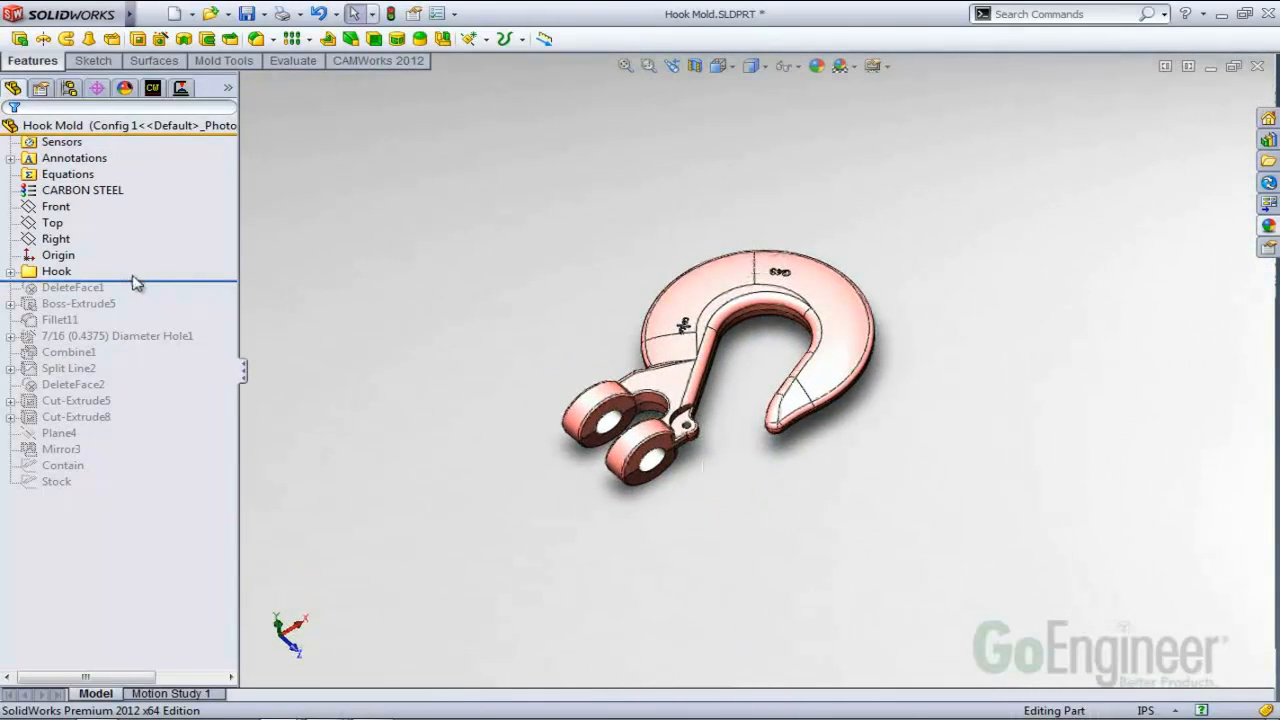
pyautogui.moveTo(140, 280); pyautogui.dragTo(109, 491)
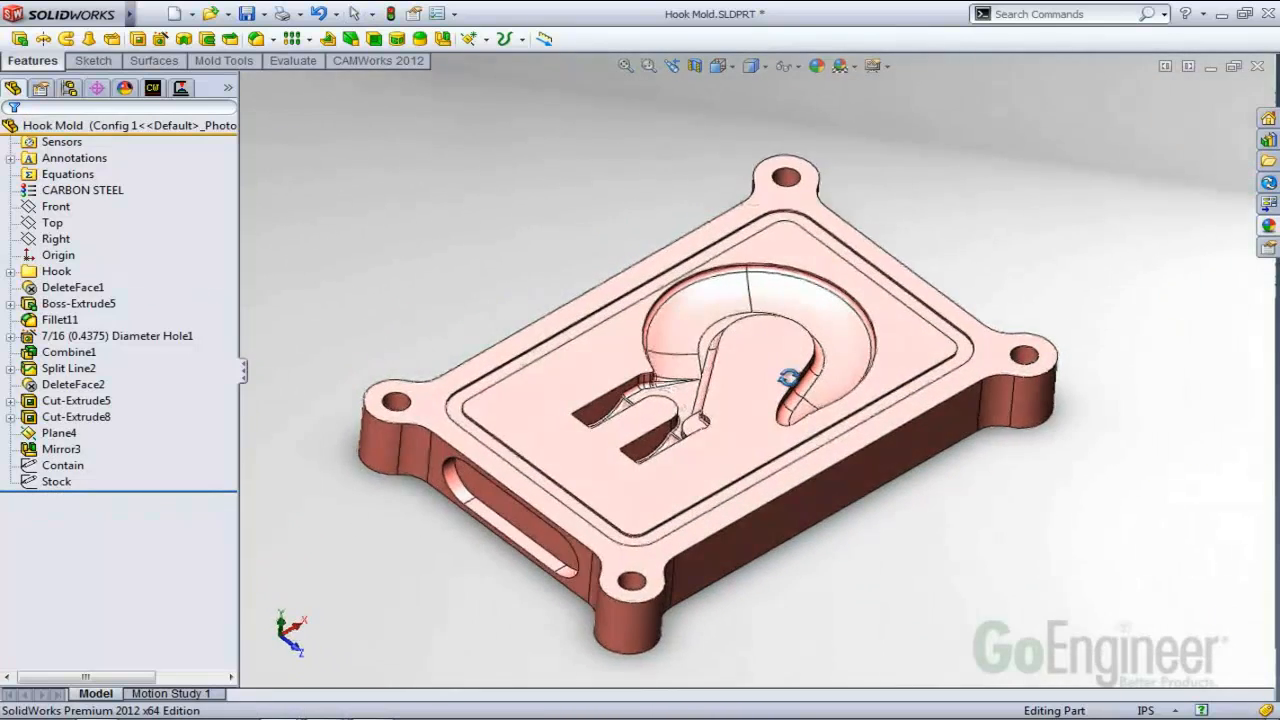
pyautogui.moveTo(779, 389); pyautogui.dragTo(784, 386, button='middle')
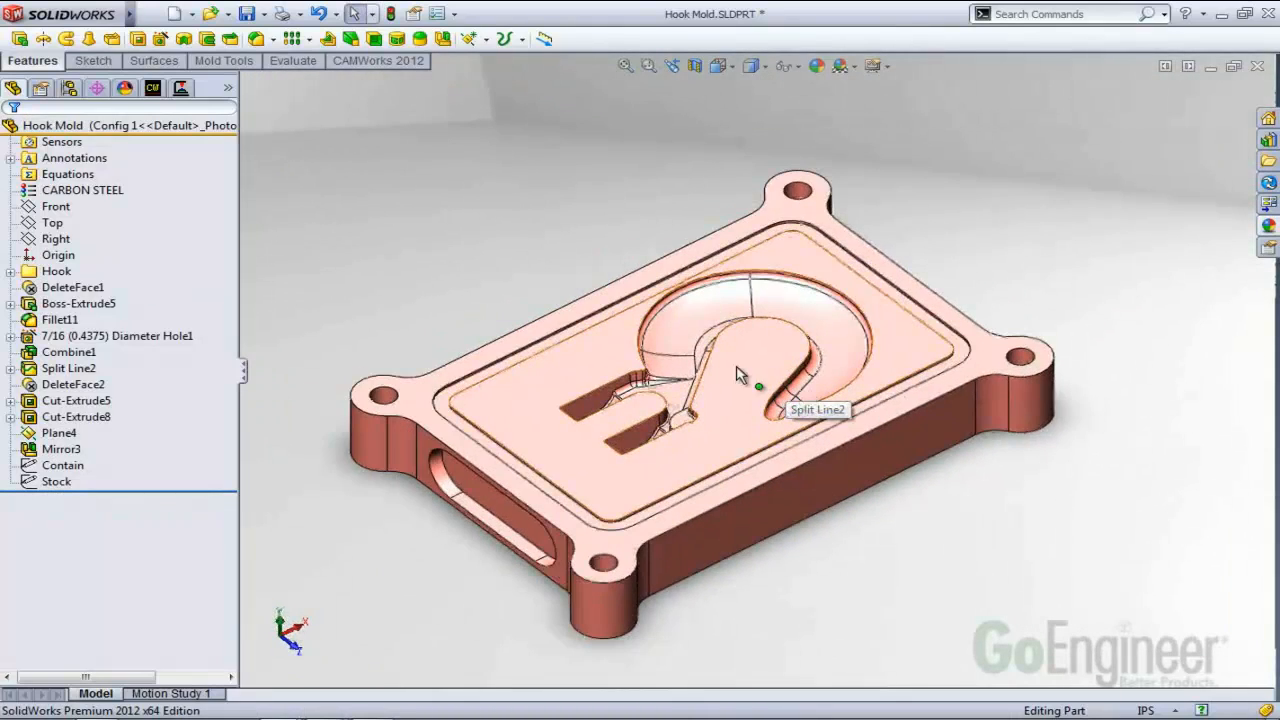
# Switch to the CAMWorks 2012 commands and show the CAMWorks NC Manager tree for the hook mold.
pyautogui.click(352, 62)
pyautogui.click(153, 90)
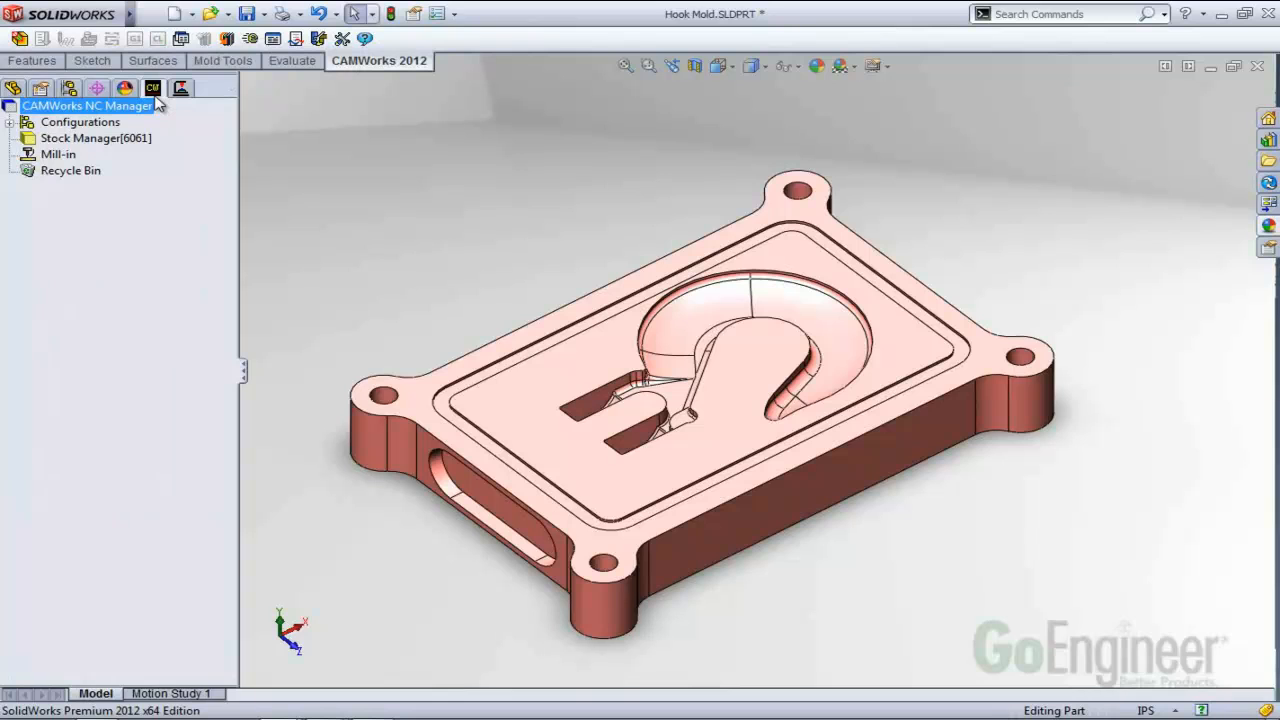
pyautogui.moveTo(823, 363); pyautogui.dragTo(817, 397, button='middle')
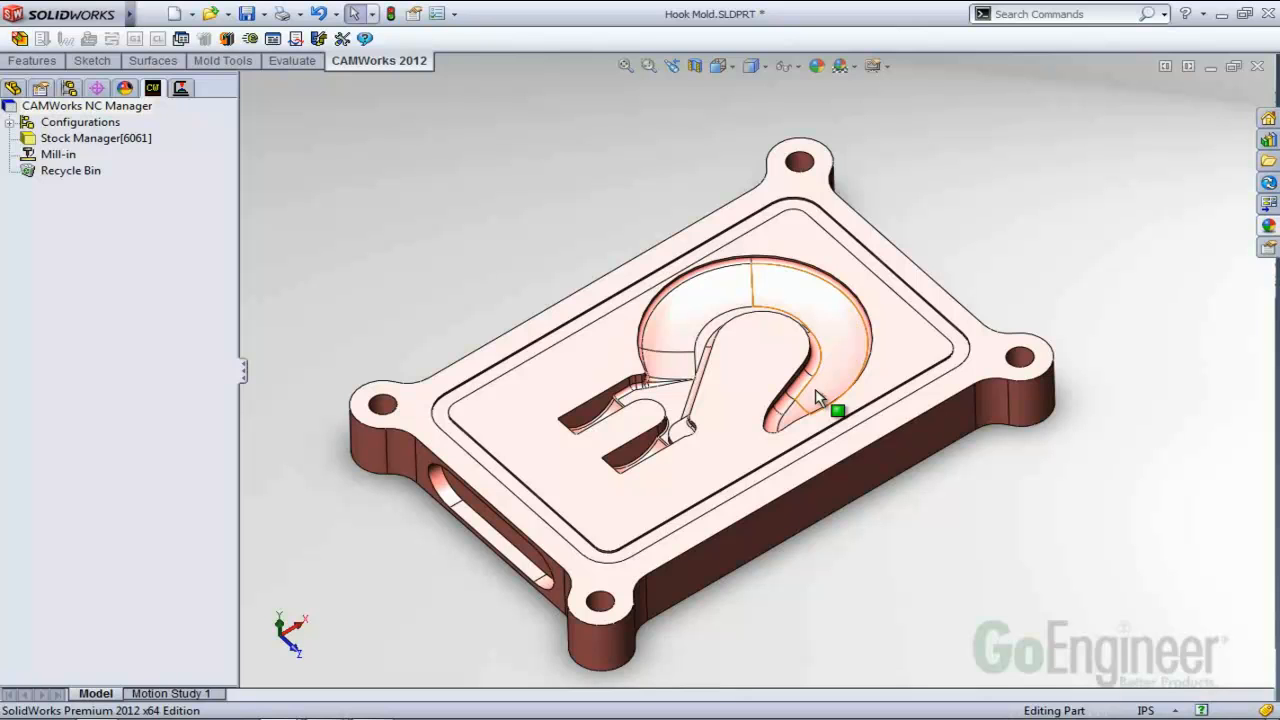
pyautogui.moveTo(743, 421); pyautogui.dragTo(851, 365, button='middle')
pyautogui.scroll(1, 758, 402)
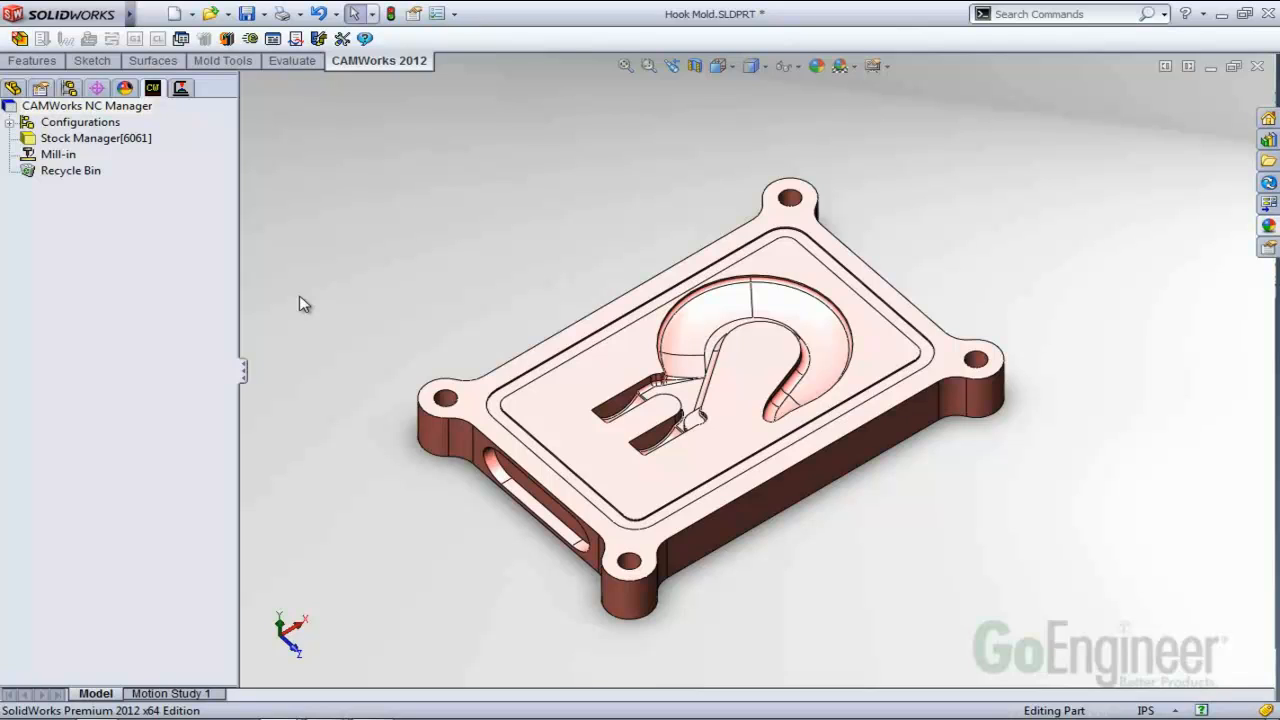
# Open the Stock Manager settings and inspect the bounding box stock around a corner of the mold.
pyautogui.click(101, 123)
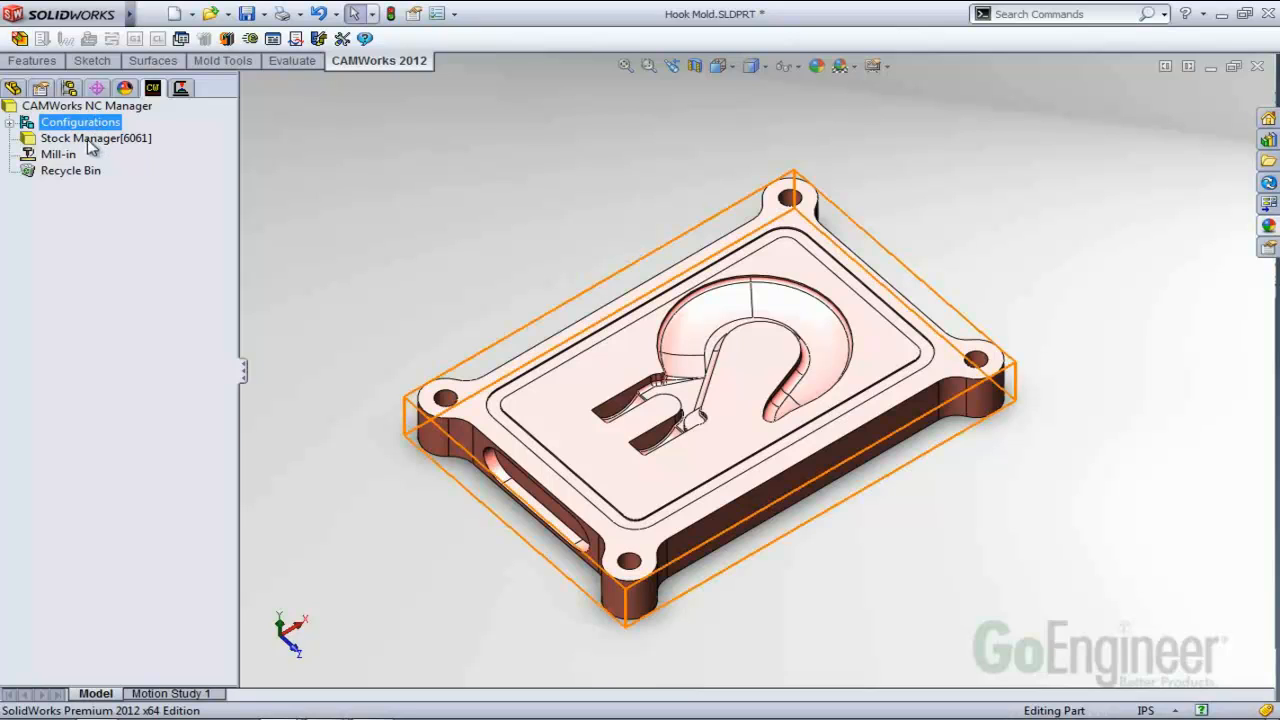
pyautogui.doubleClick(88, 147)
pyautogui.moveTo(424, 120); pyautogui.dragTo(258, 87)
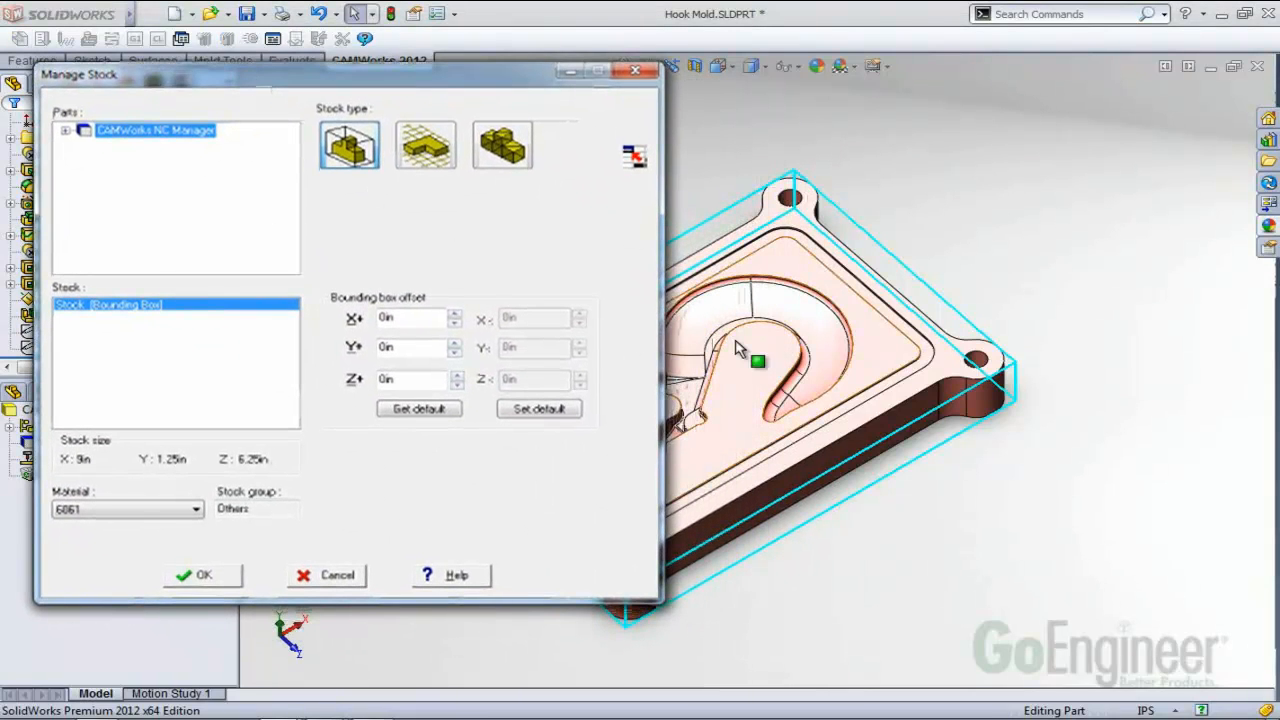
pyautogui.scroll(3, 713, 346)
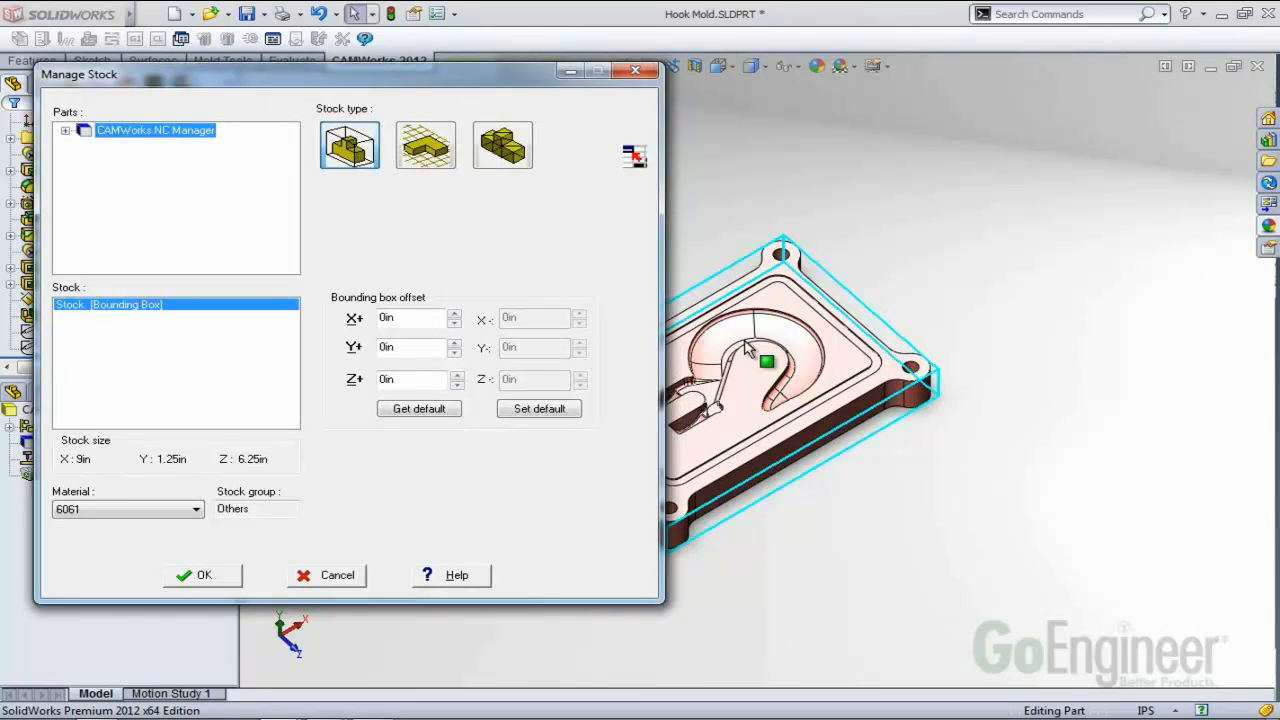
pyautogui.moveTo(748, 348); pyautogui.dragTo(754, 263, button='middle')
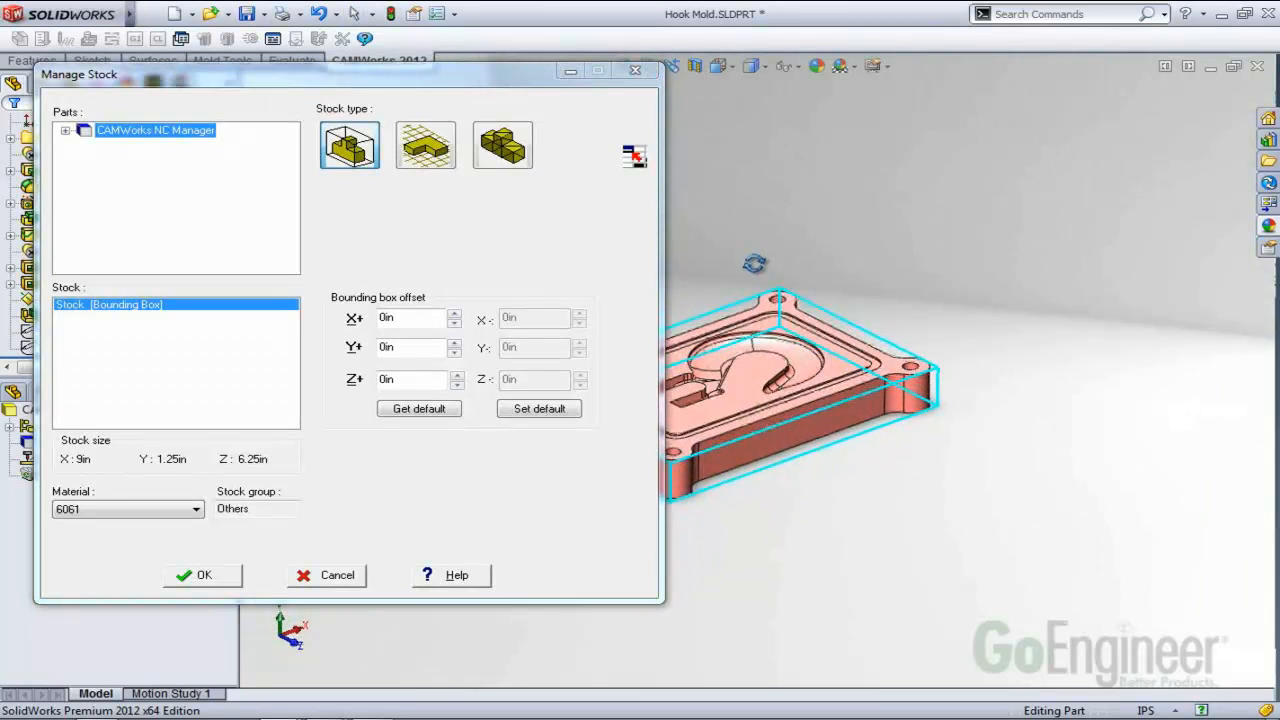
pyautogui.scroll(-8, 886, 366)
pyautogui.moveTo(852, 310); pyautogui.dragTo(884, 383, button='middle')
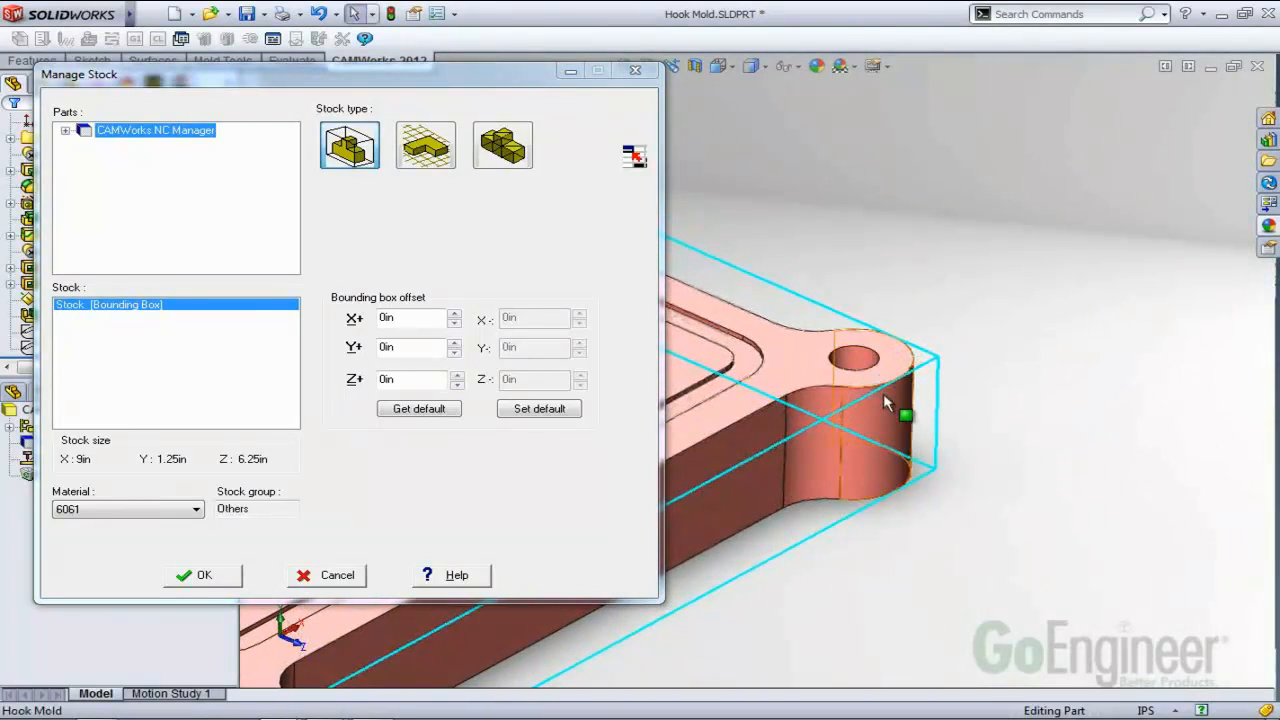
# Set the bounding box stock offsets to 0.3 in in X and 0.1 in in Y.
pyautogui.click(455, 314)
pyautogui.click(455, 314)
pyautogui.click(455, 314)
pyautogui.click(455, 343)
pyautogui.click(455, 343)
pyautogui.click(455, 343)
pyautogui.click(455, 343)
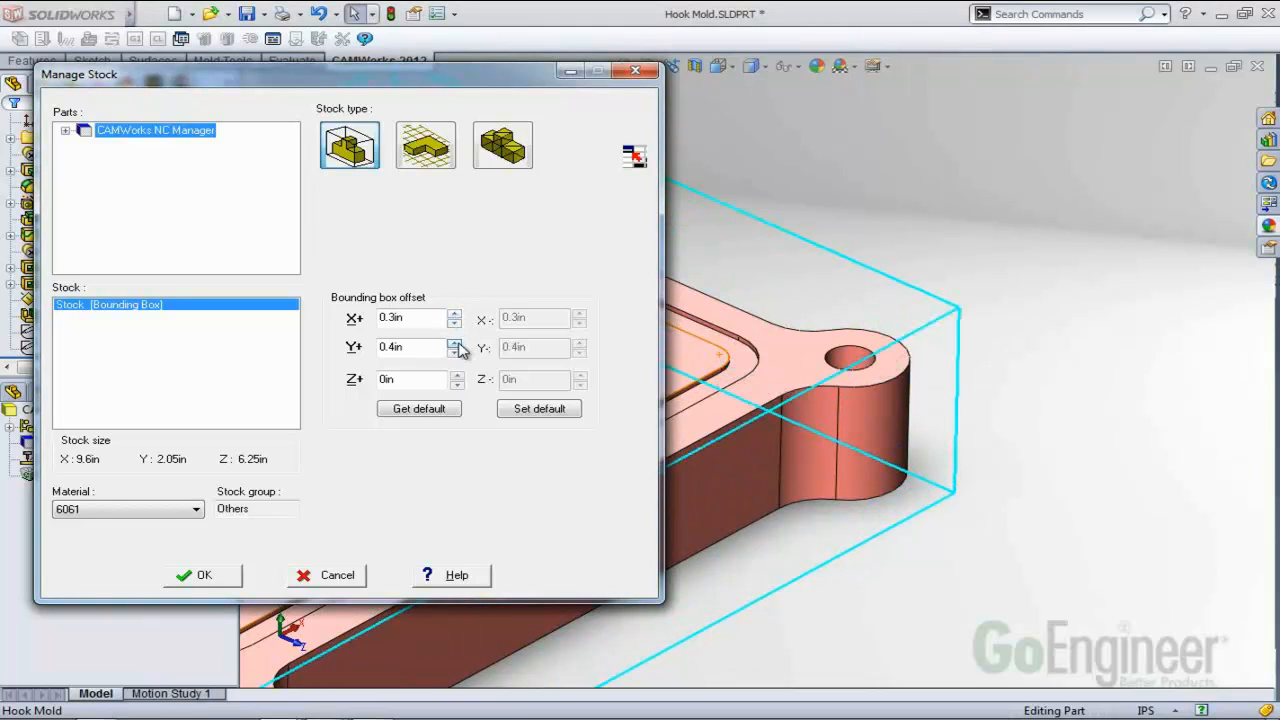
pyautogui.click(455, 351)
pyautogui.click(455, 351)
pyautogui.click(455, 351)
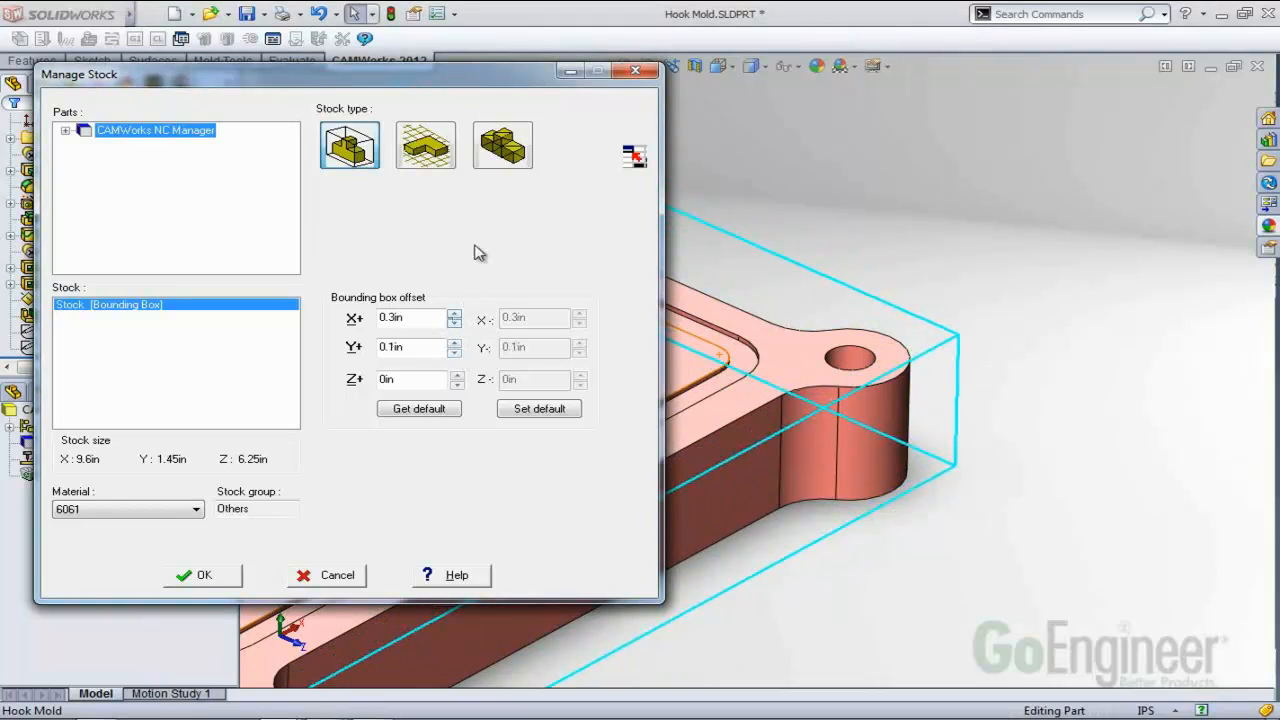
# Change the stock type to an extruded sketch and use the Stock sketch as its profile.
pyautogui.click(425, 145)
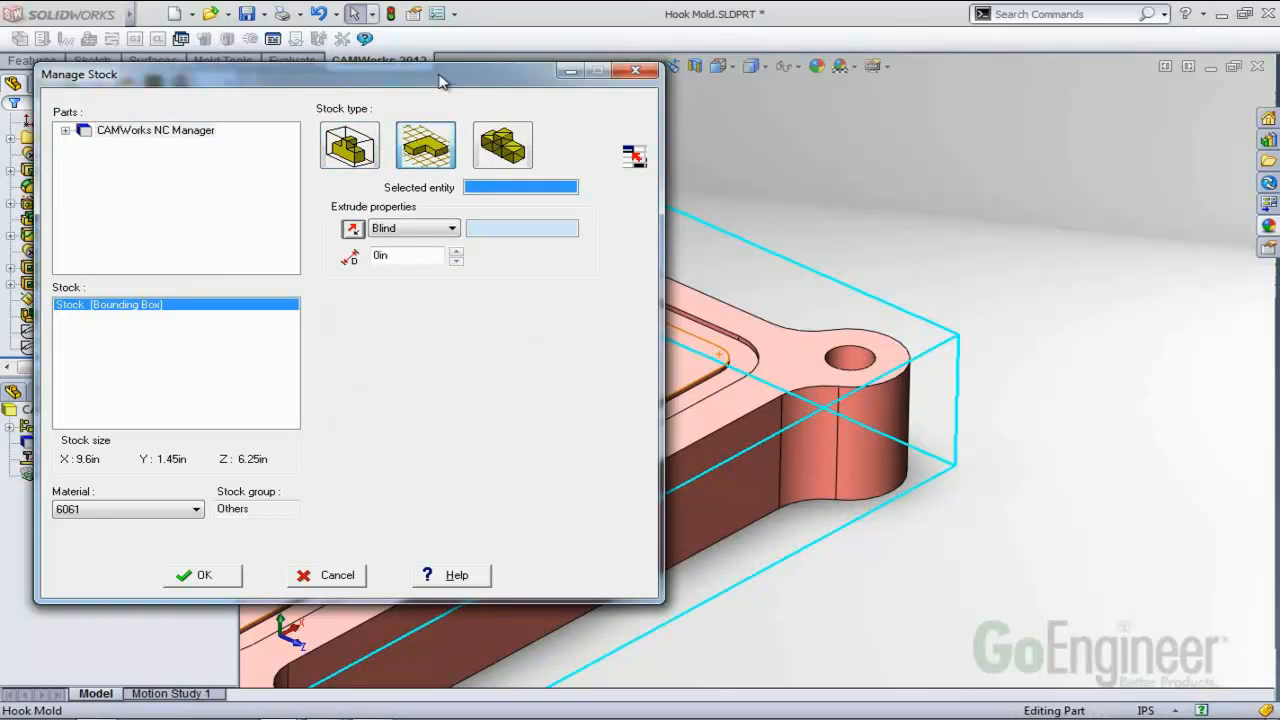
pyautogui.moveTo(368, 80); pyautogui.dragTo(938, 89)
pyautogui.click(55, 348)
pyautogui.click(52, 354)
pyautogui.scroll(5, 351, 363)
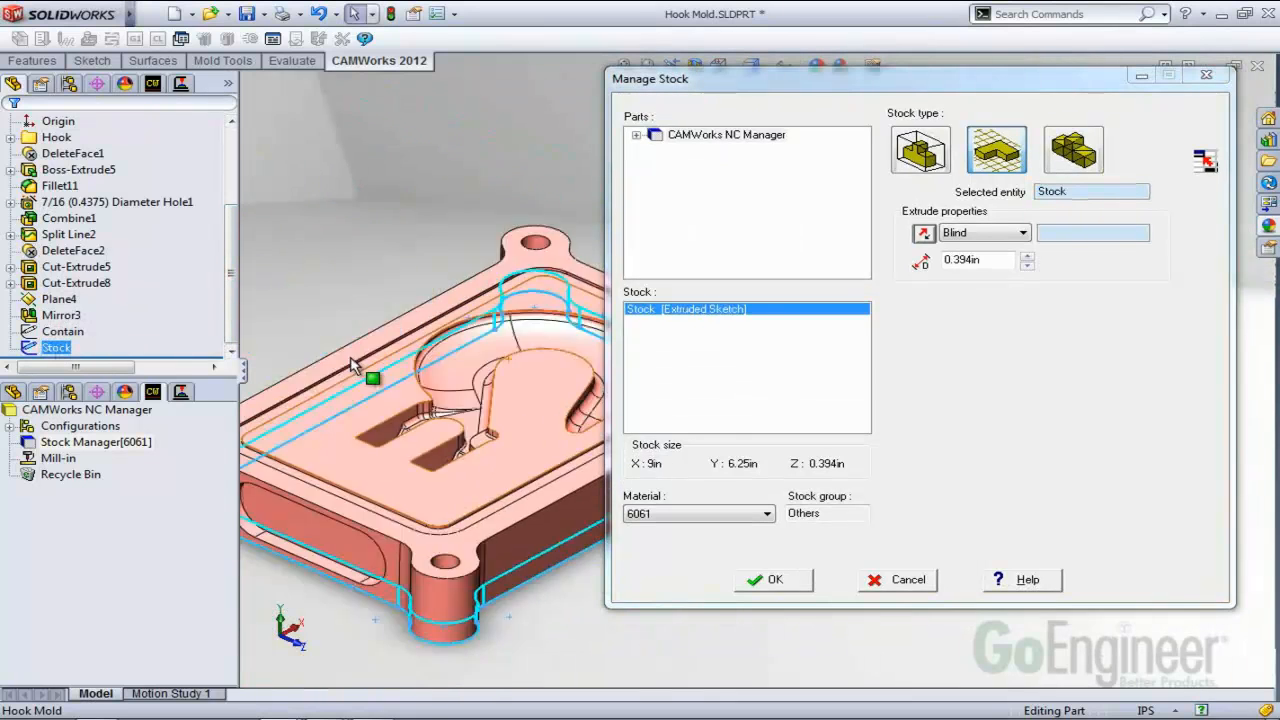
# Extrude the stock sketch up to an Offset face condition on the mold's top face, with a 0.2 in offset.
pyautogui.scroll(-3, 527, 468)
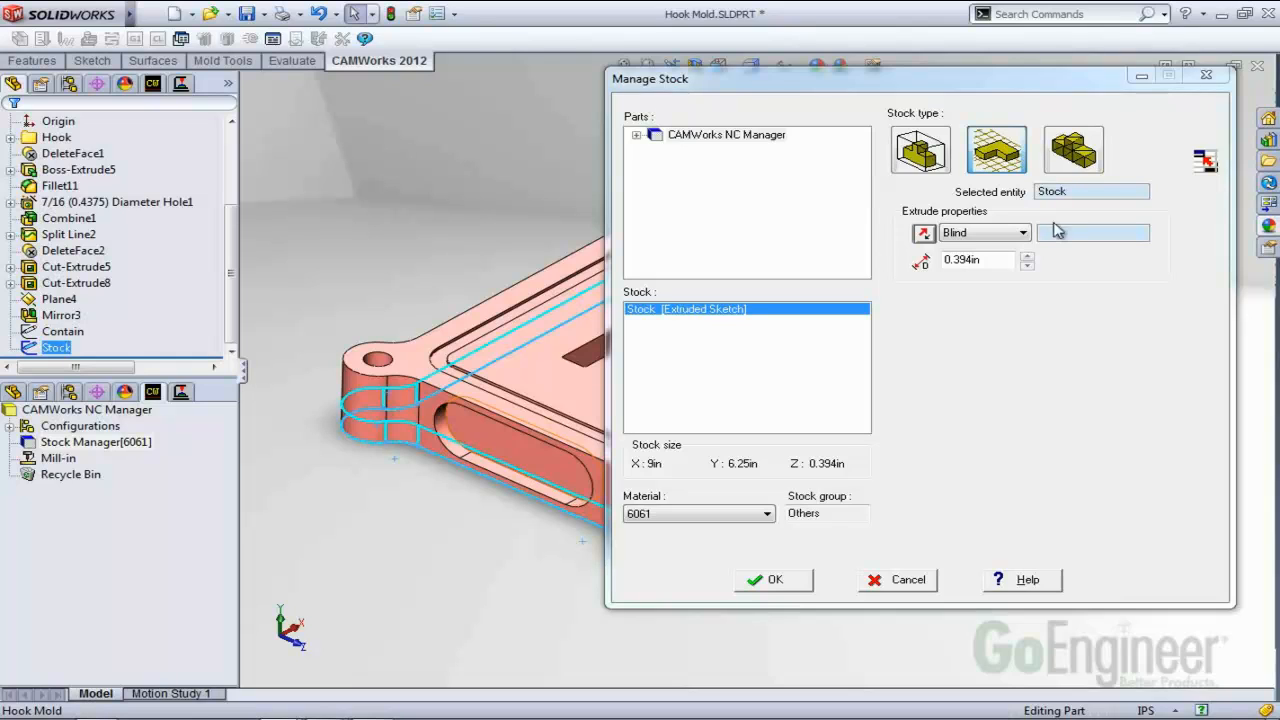
pyautogui.click(81, 336)
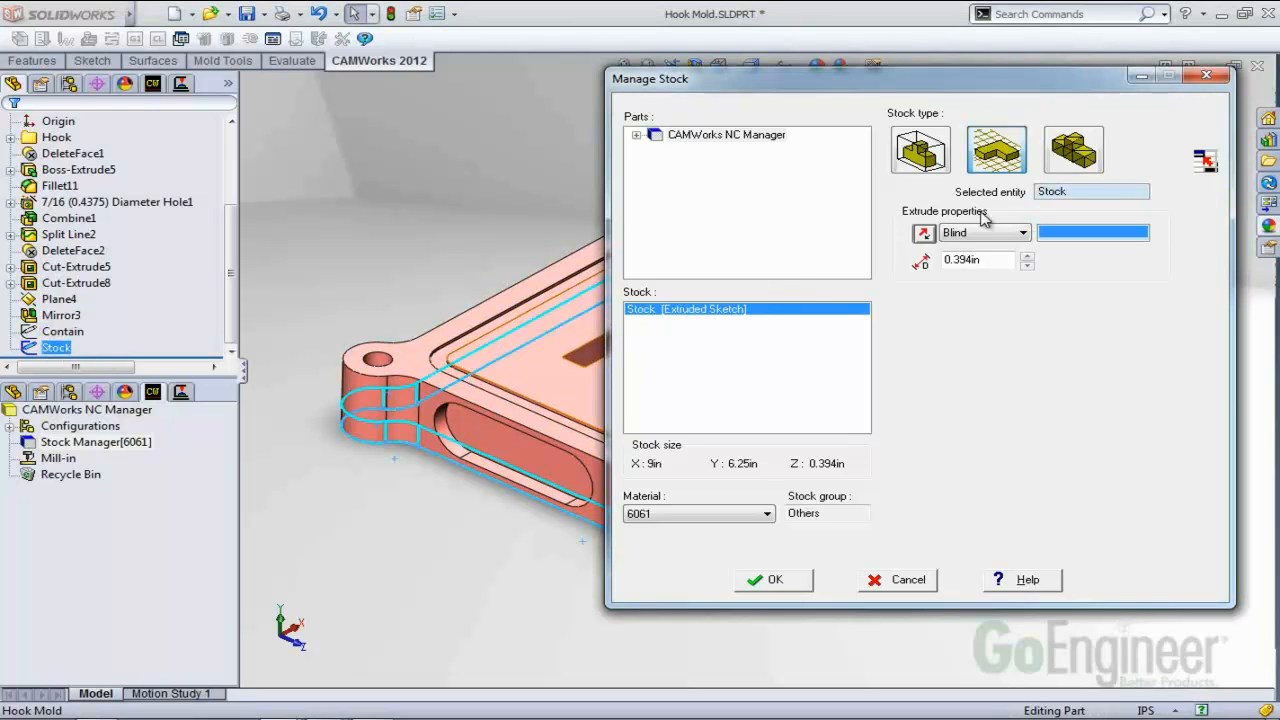
pyautogui.scroll(-3, 450, 343)
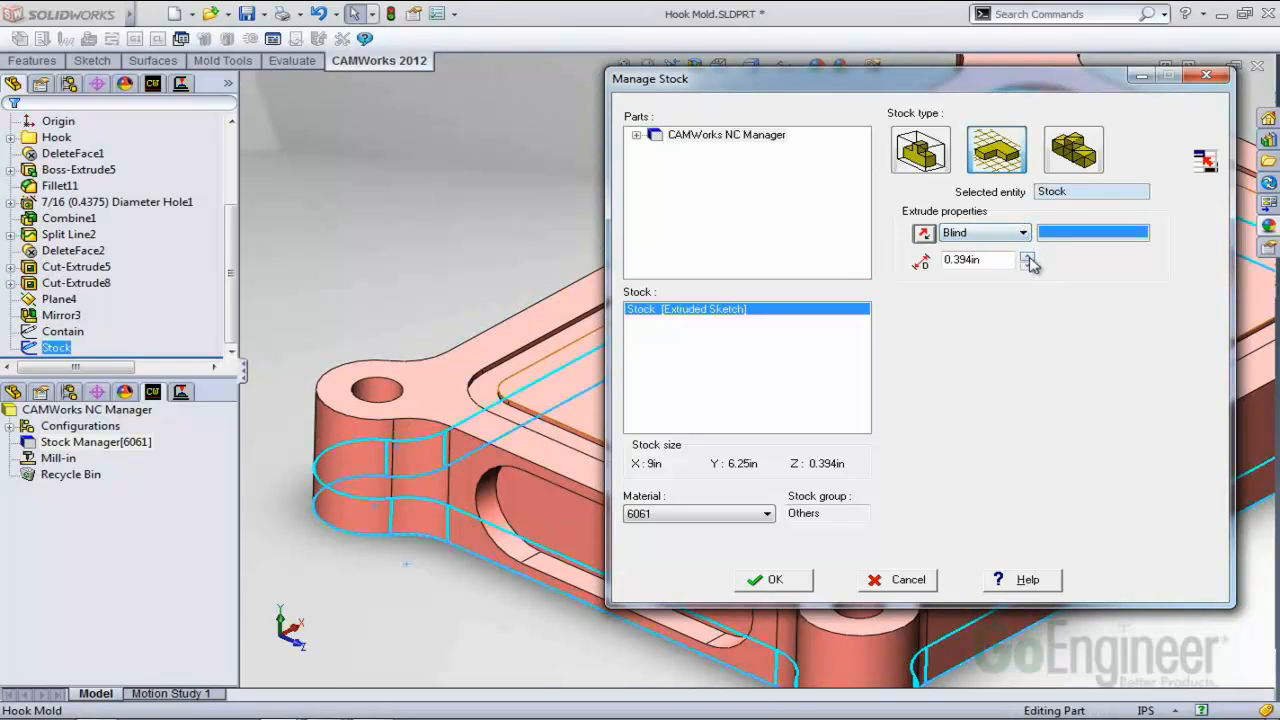
pyautogui.click(440, 383)
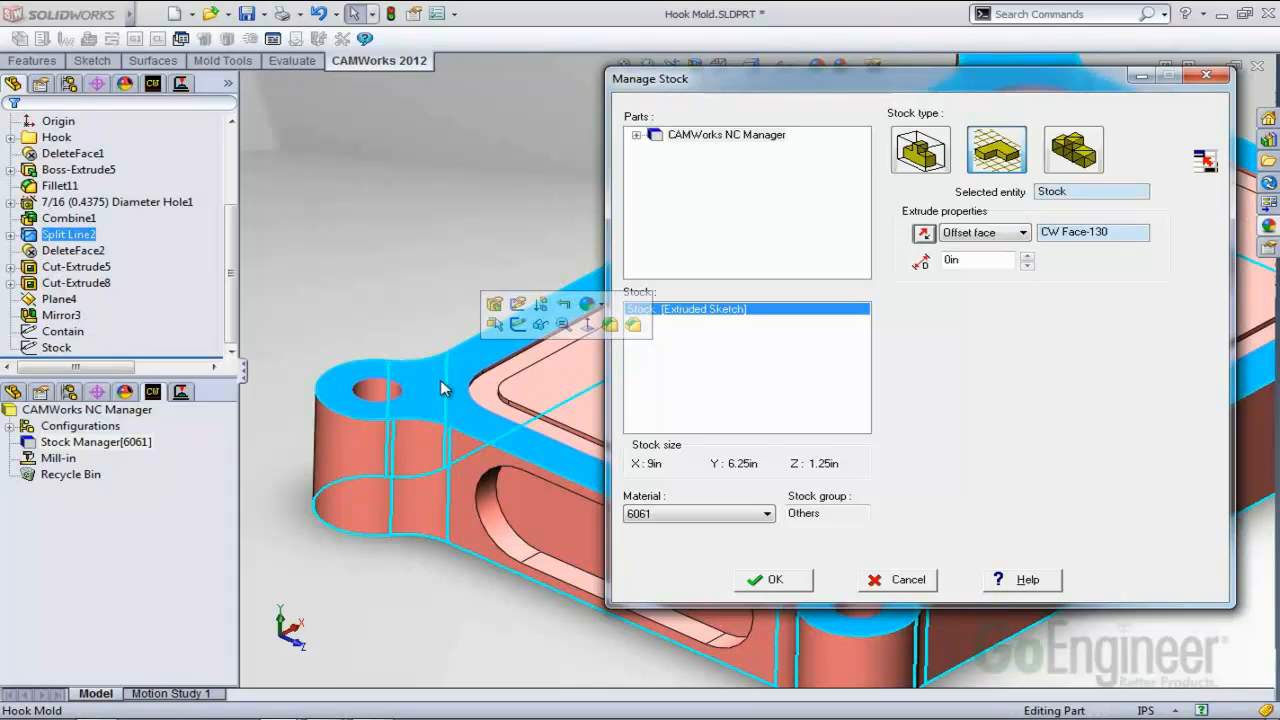
pyautogui.click(1027, 255)
pyautogui.click(1027, 256)
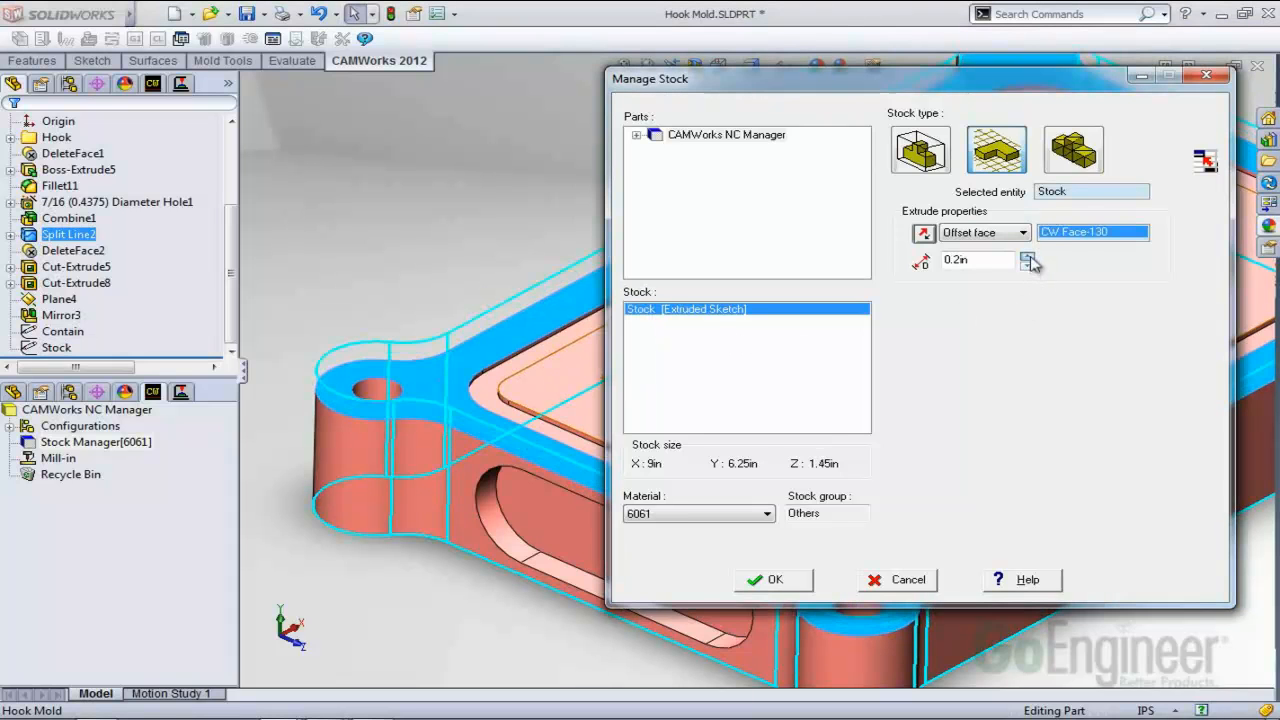
pyautogui.moveTo(500, 371); pyautogui.dragTo(460, 340, button='middle')
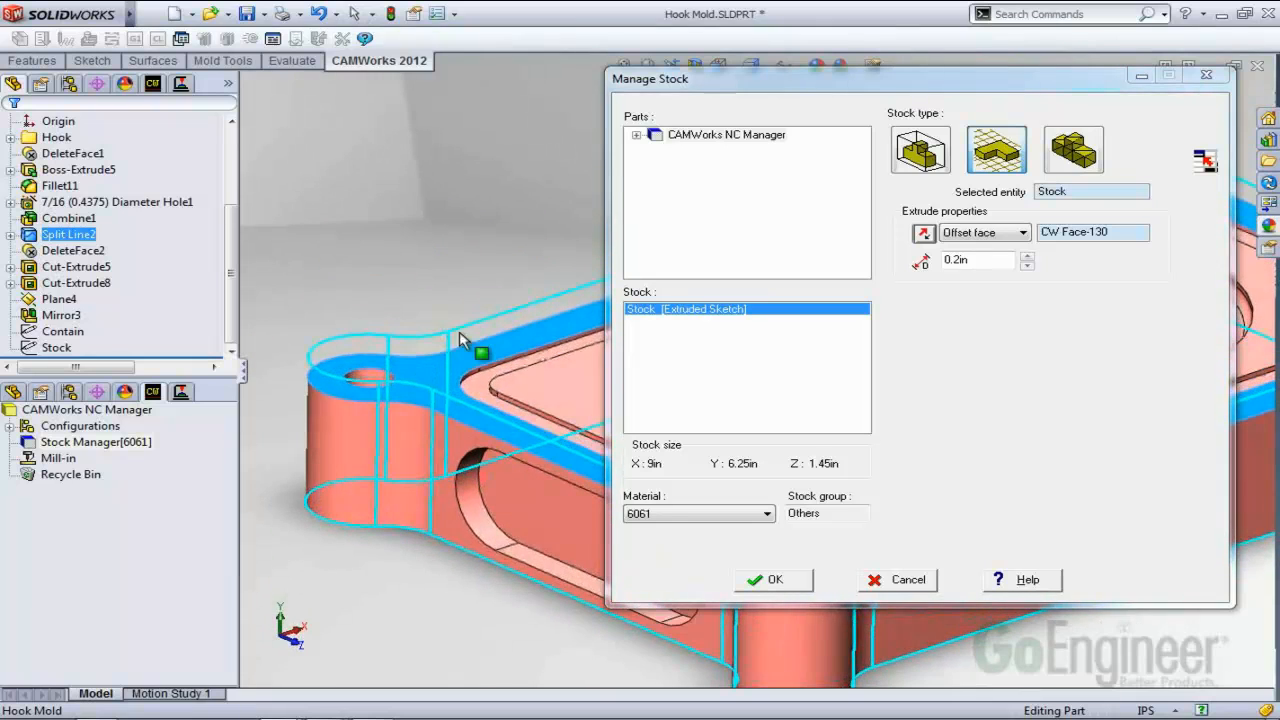
# Choose 6061 as the stock material and accept the stock definition.
pyautogui.click(679, 514)
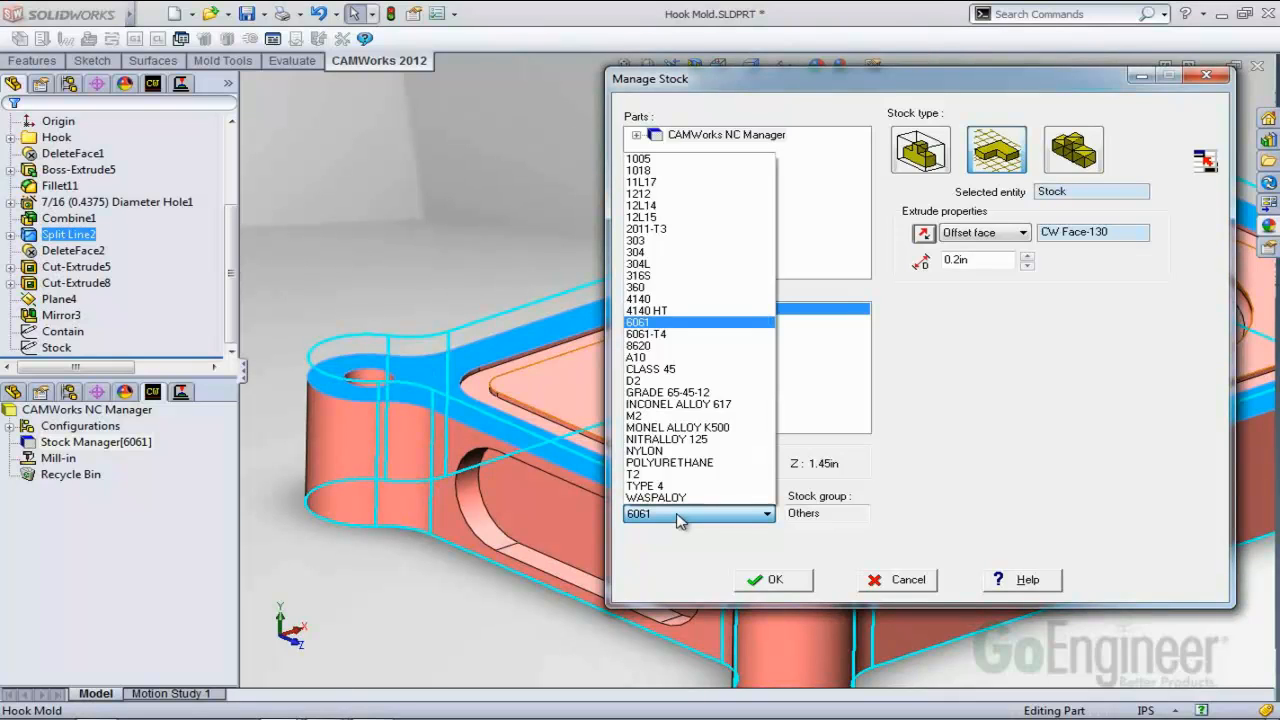
pyautogui.click(657, 321)
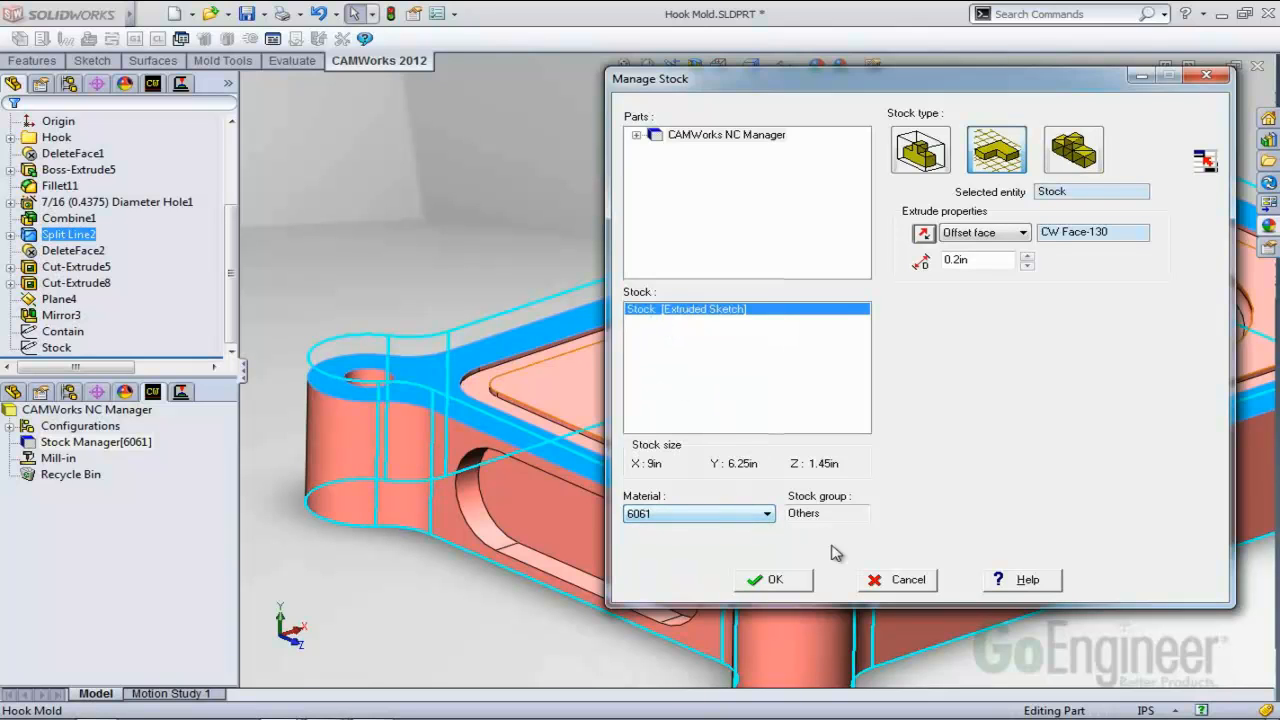
pyautogui.click(790, 580)
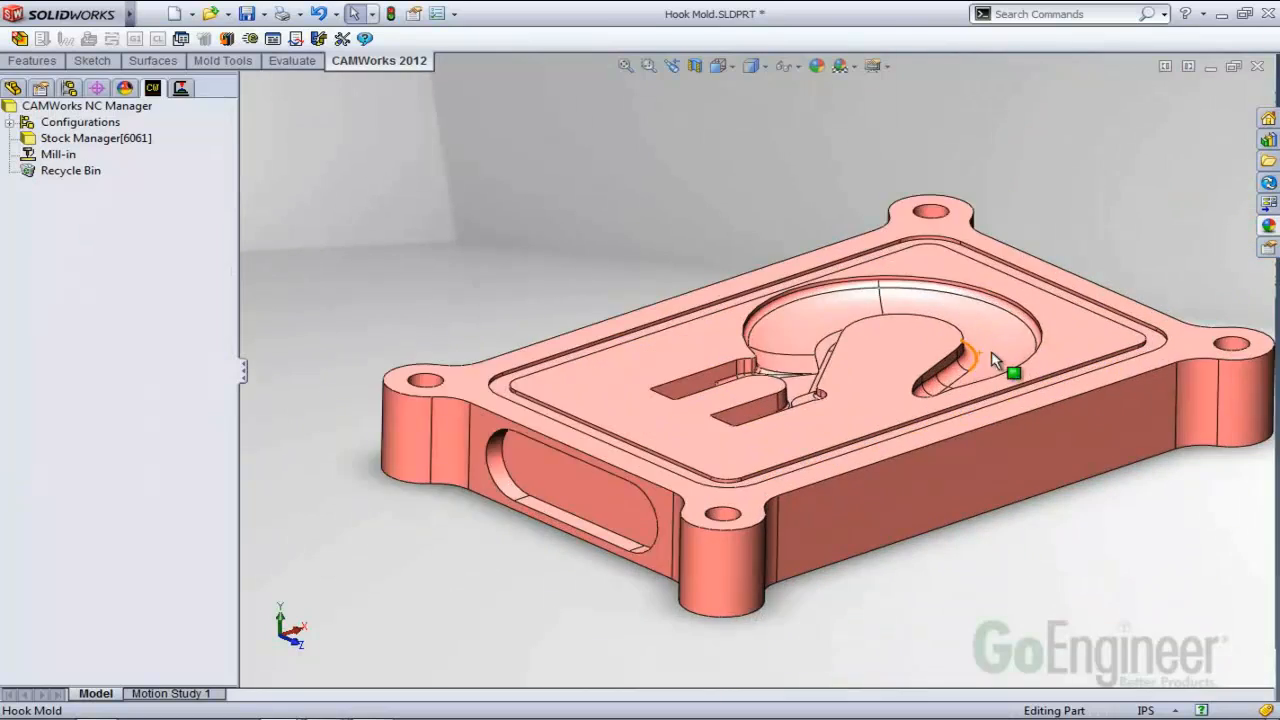
# Open the Mill-in machine definition and review its available machines, tool crib and post processor settings.
pyautogui.moveTo(1032, 354); pyautogui.dragTo(922, 340, button='middle')
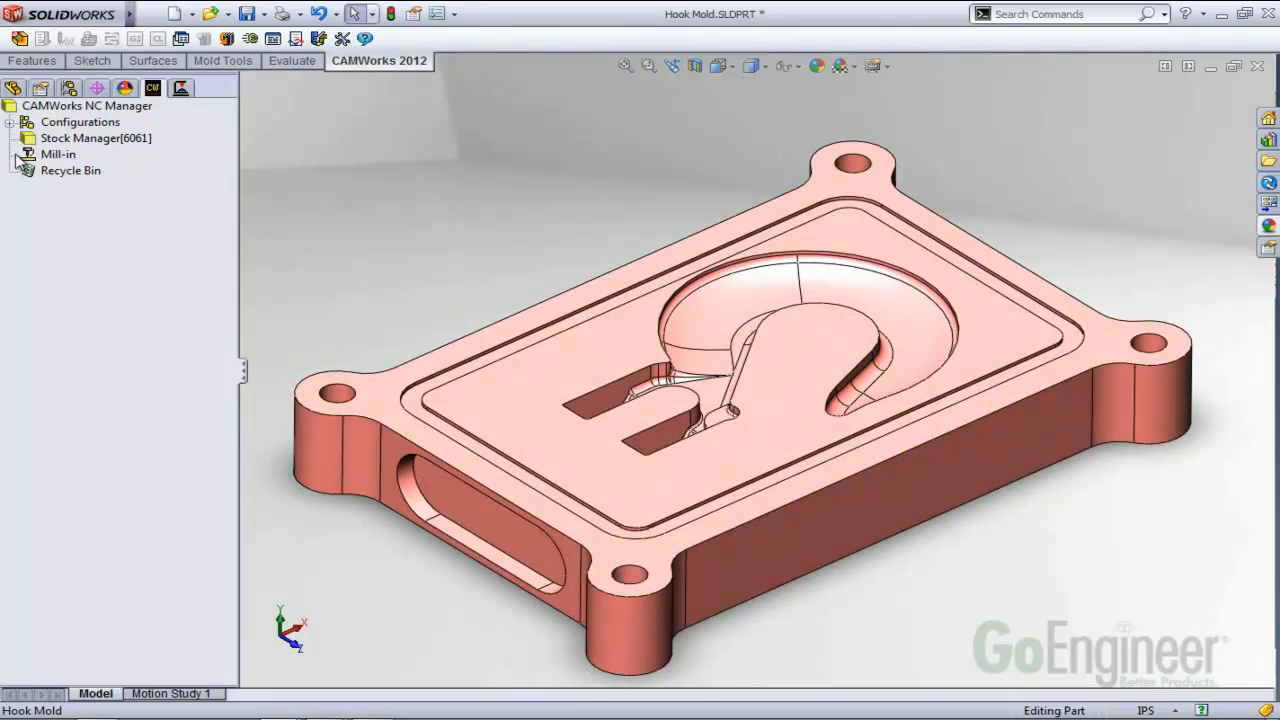
pyautogui.doubleClick(55, 156)
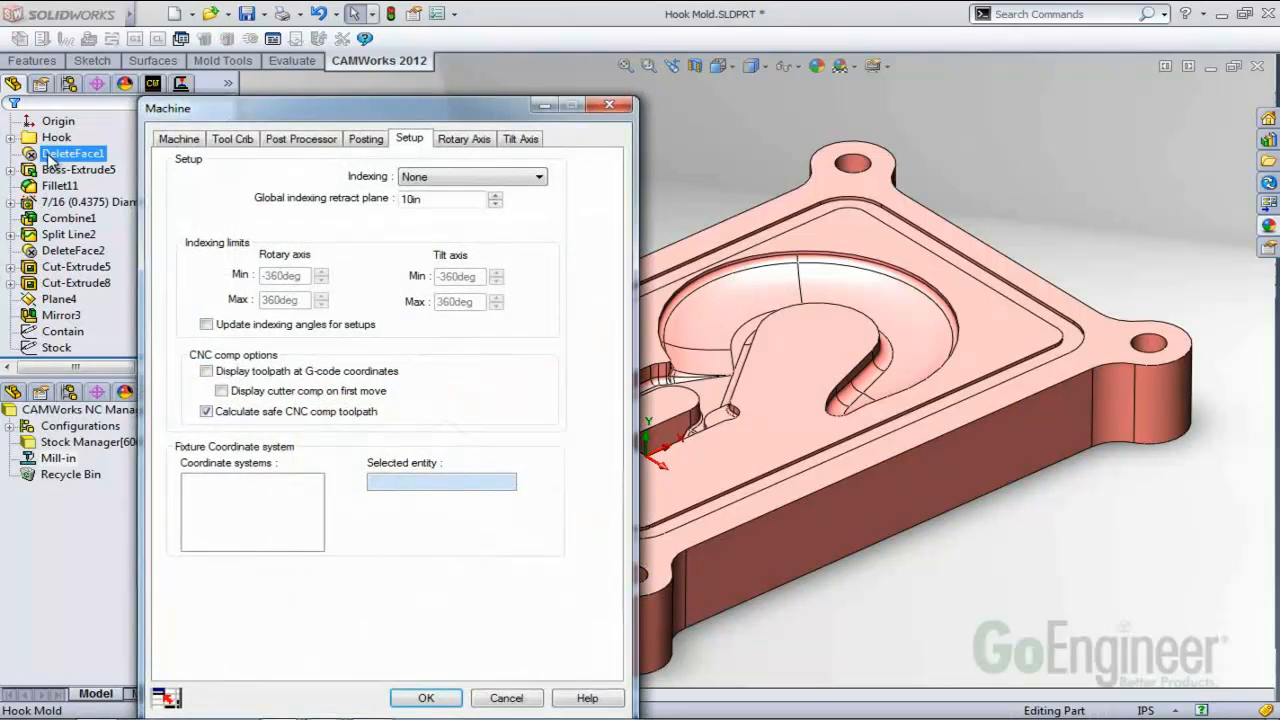
pyautogui.click(190, 139)
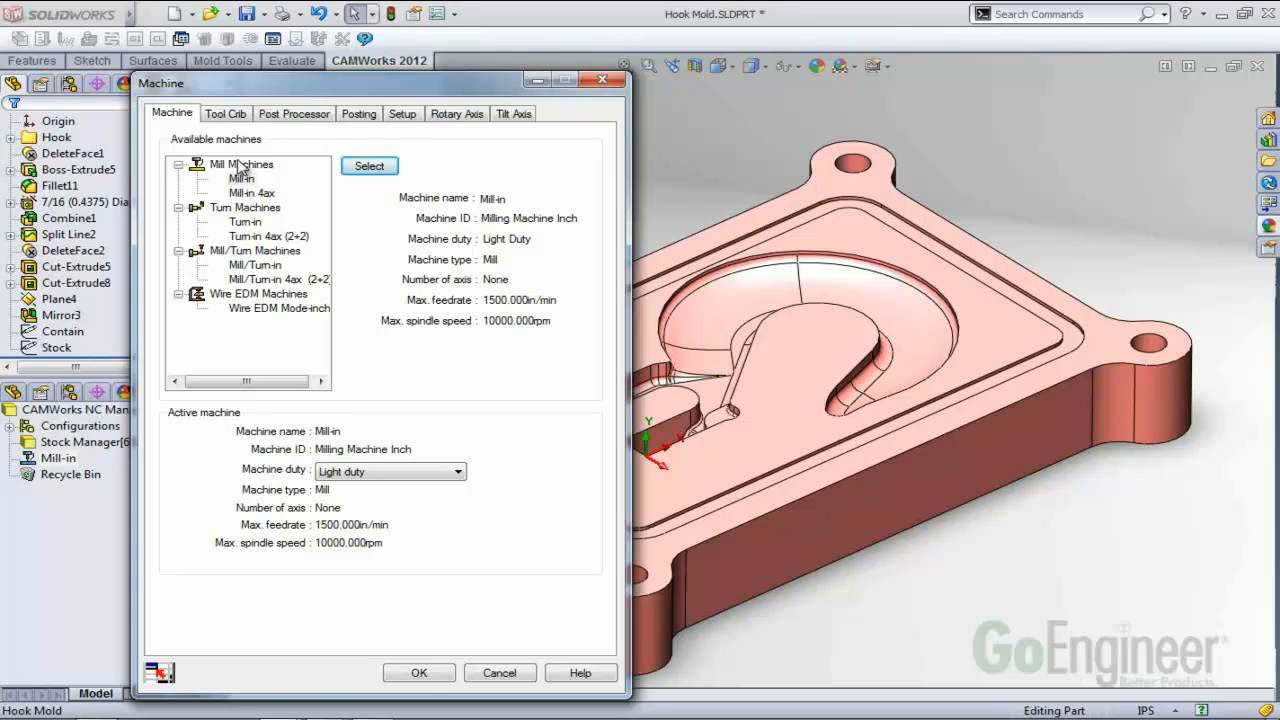
pyautogui.click(234, 117)
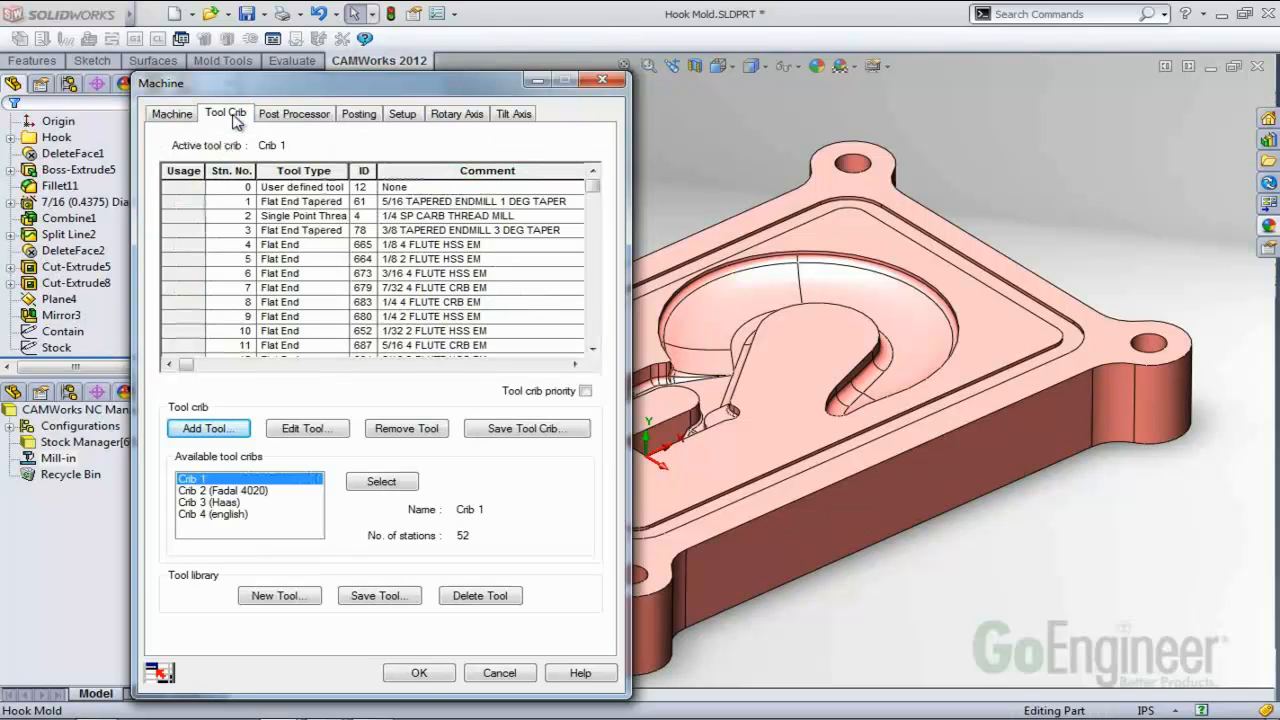
pyautogui.moveTo(220, 86); pyautogui.dragTo(215, 64)
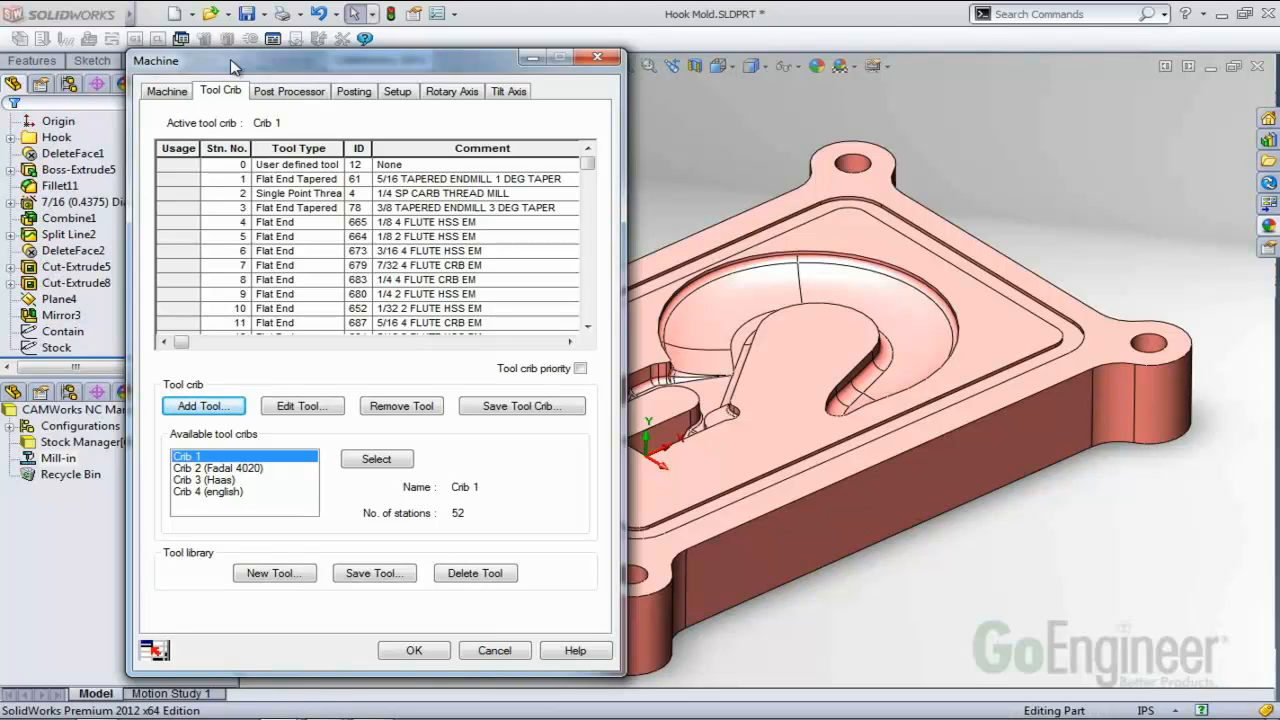
pyautogui.click(289, 91)
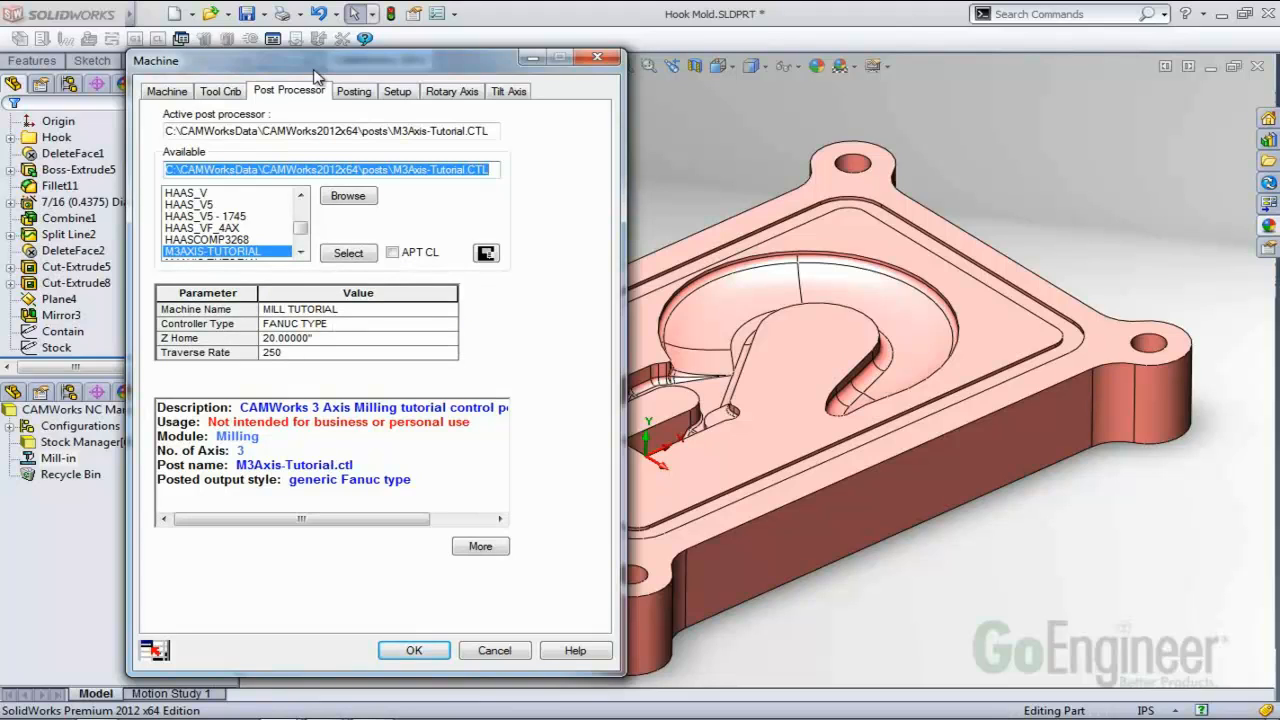
# Browse the available post processors, review the posting and setup settings, and accept the machine definition.
pyautogui.moveTo(301, 228)
pyautogui.mouseDown()
pyautogui.moveTo(304, 203)
pyautogui.moveTo(304, 240)
pyautogui.moveTo(303, 210)
pyautogui.mouseUp()
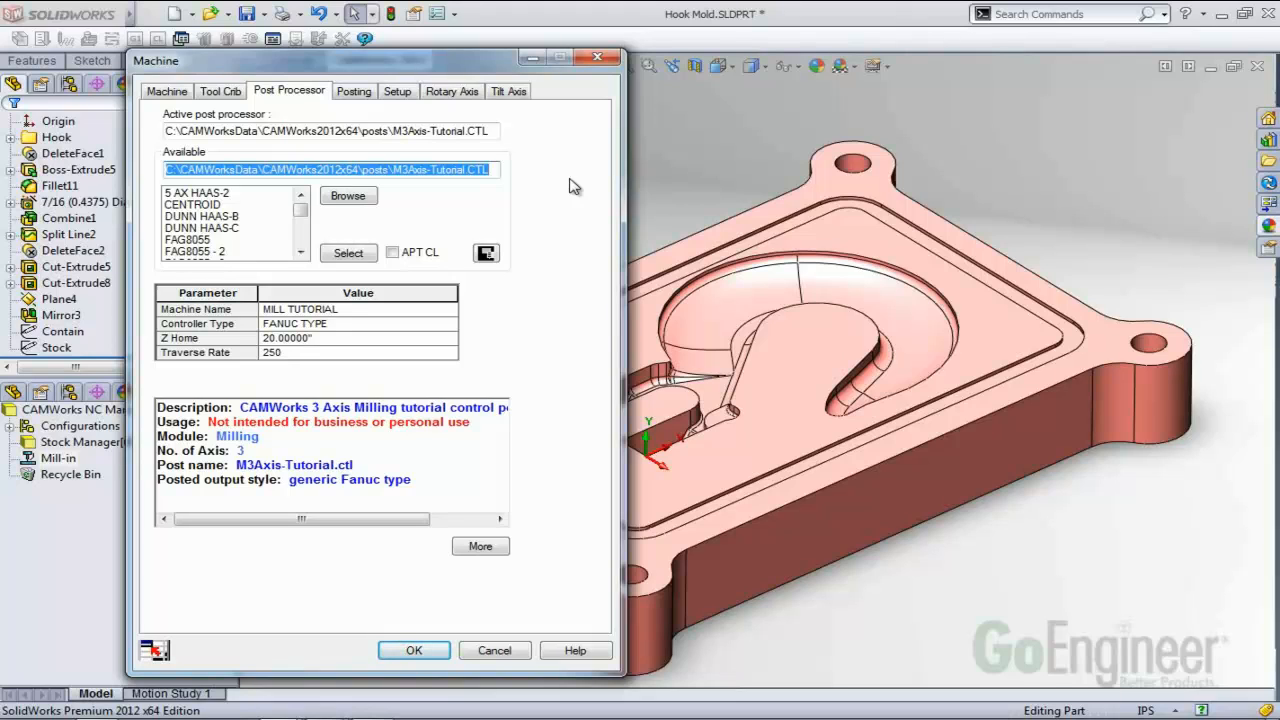
pyautogui.click(356, 92)
pyautogui.click(393, 92)
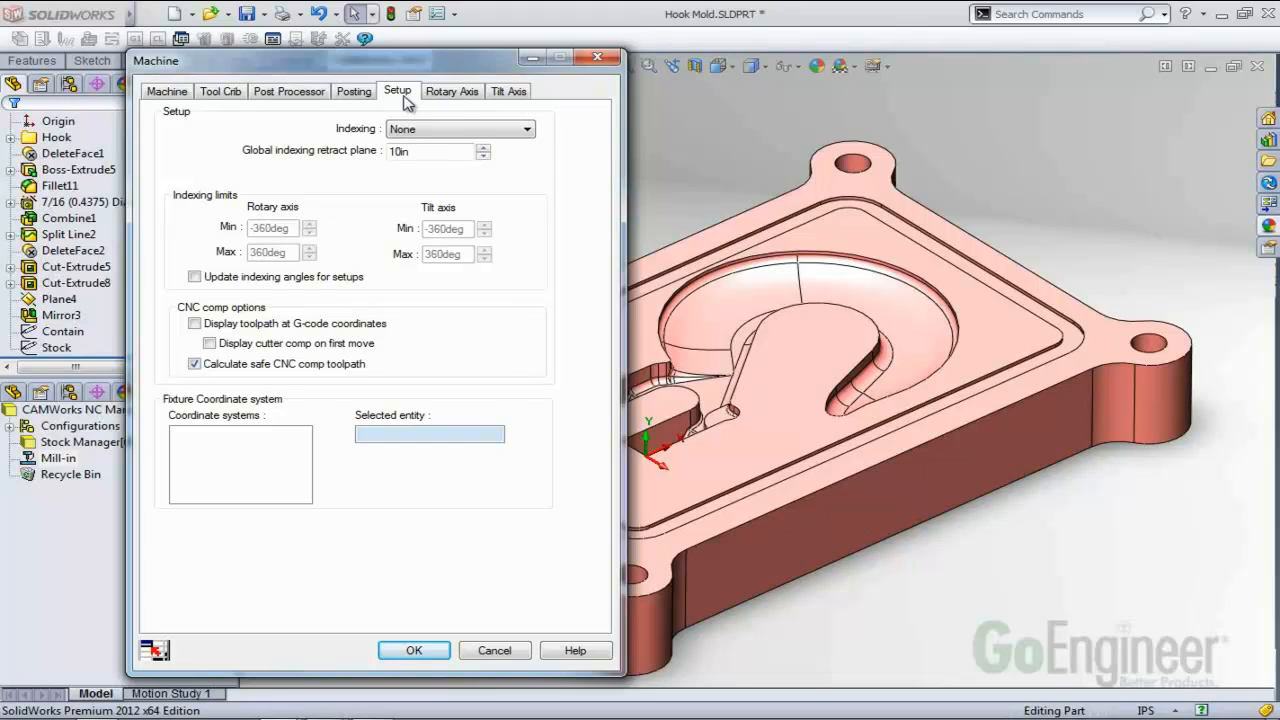
pyautogui.click(412, 650)
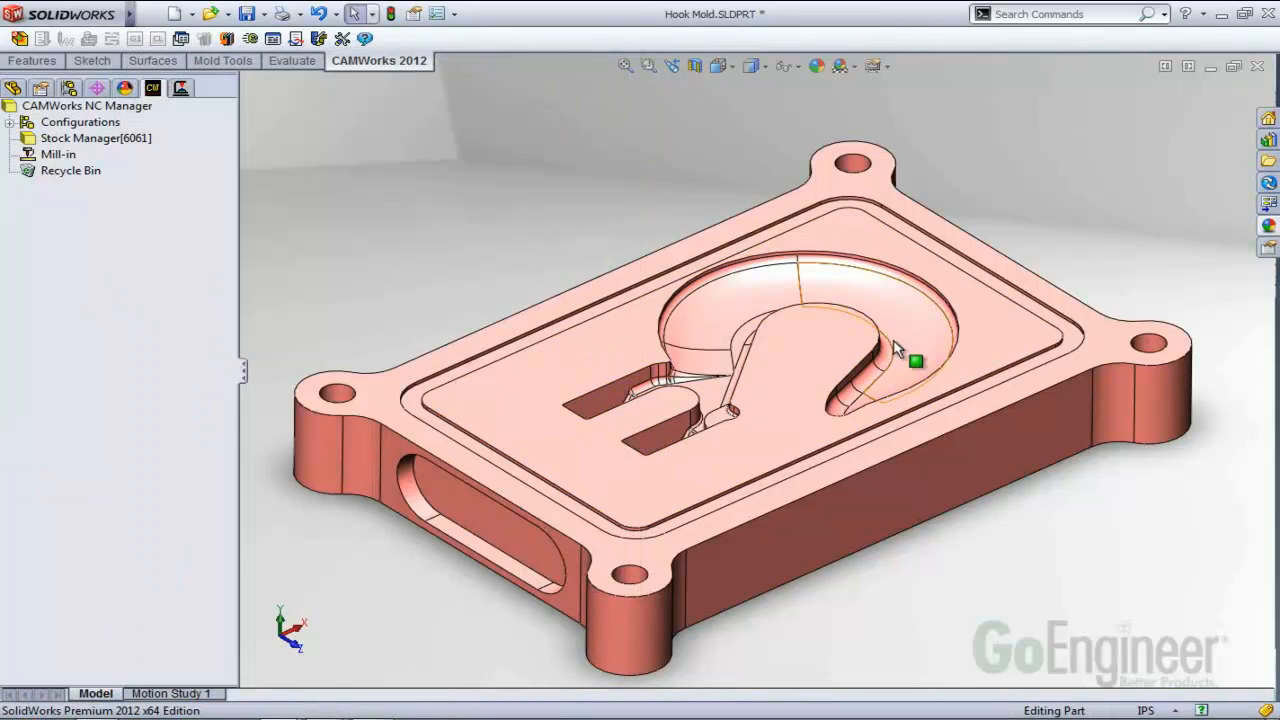
# Insert a mill part setup whose direction is defined by the flat face surrounding the hook cavity.
pyautogui.moveTo(909, 357); pyautogui.dragTo(870, 398, button='middle')
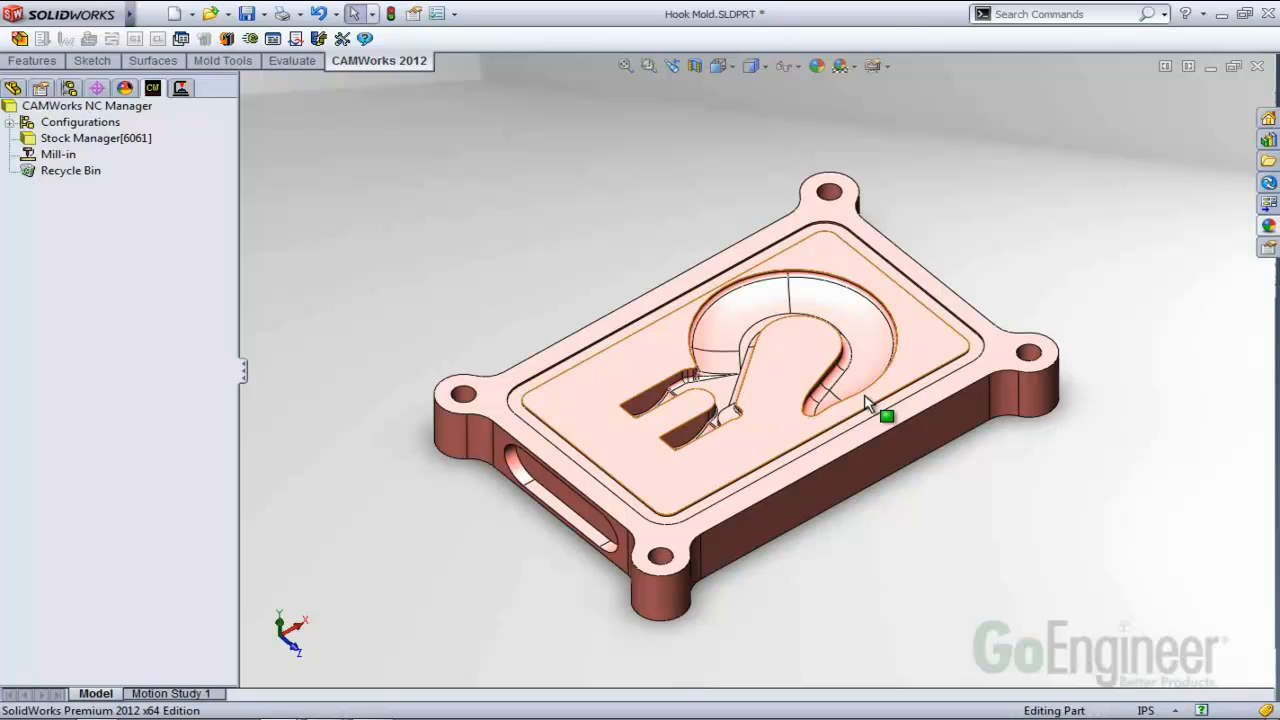
pyautogui.click(120, 147)
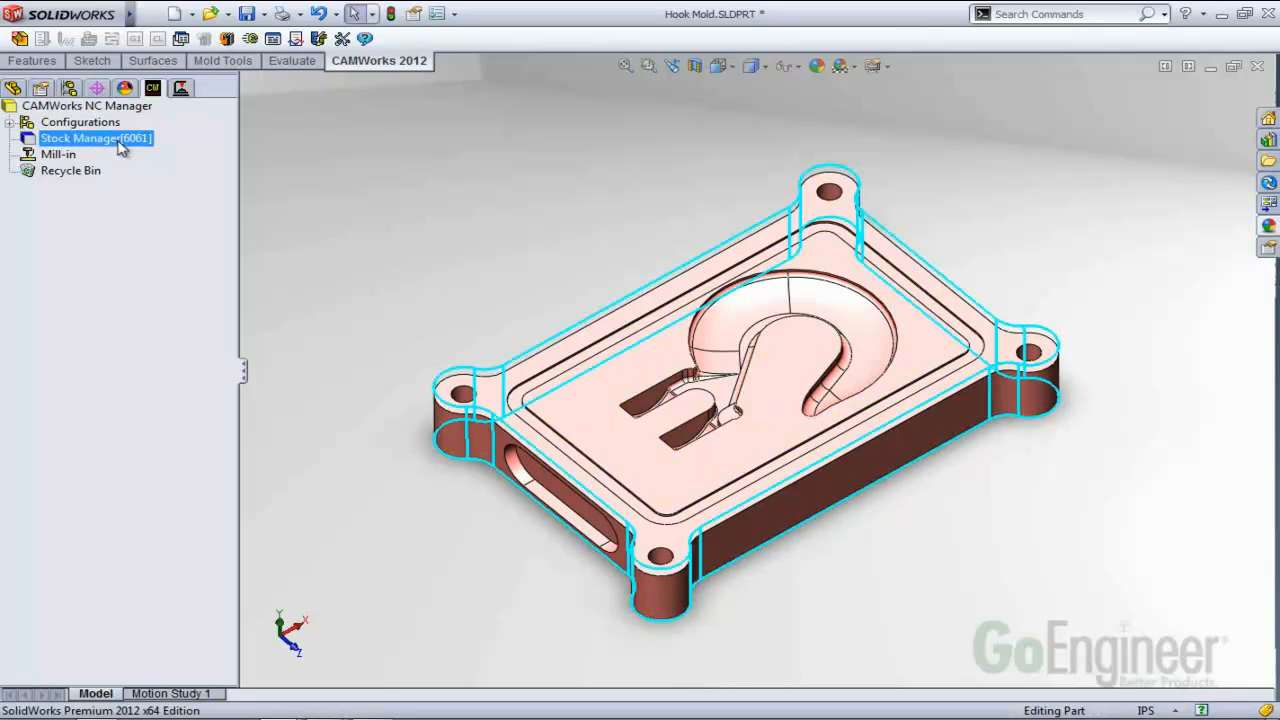
pyautogui.rightClick(120, 145)
pyautogui.click(205, 180)
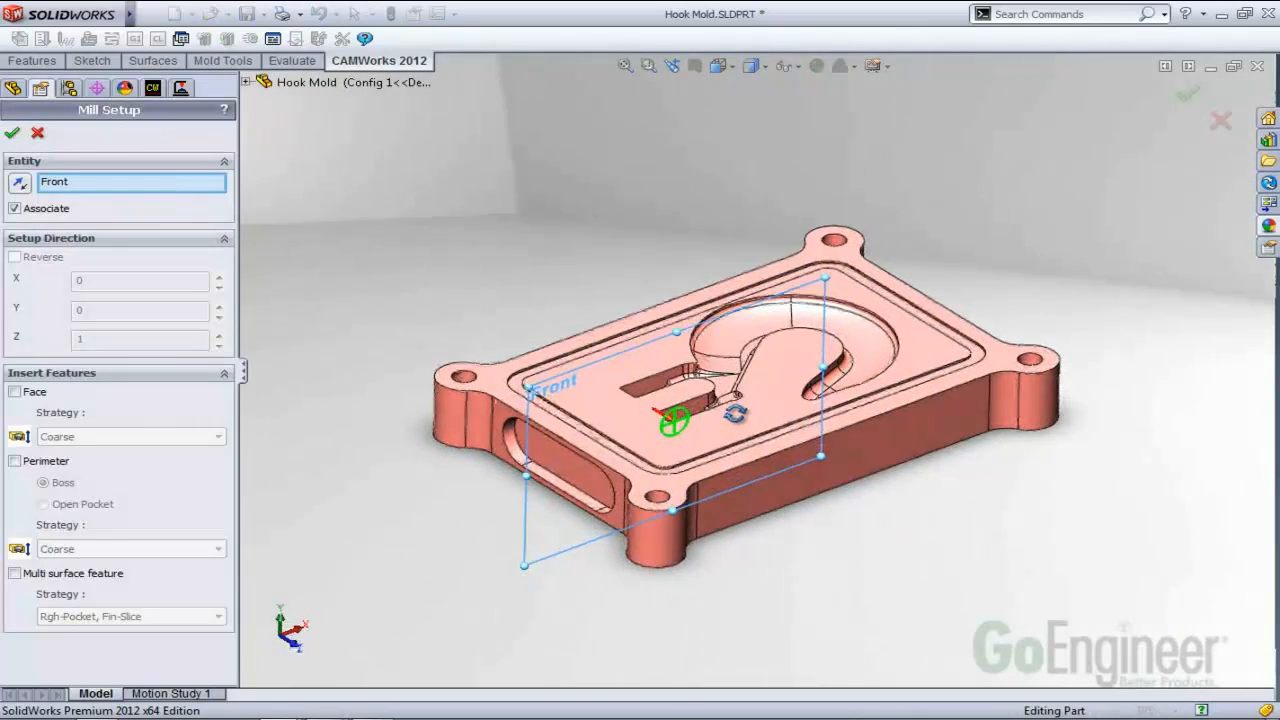
pyautogui.click(614, 366)
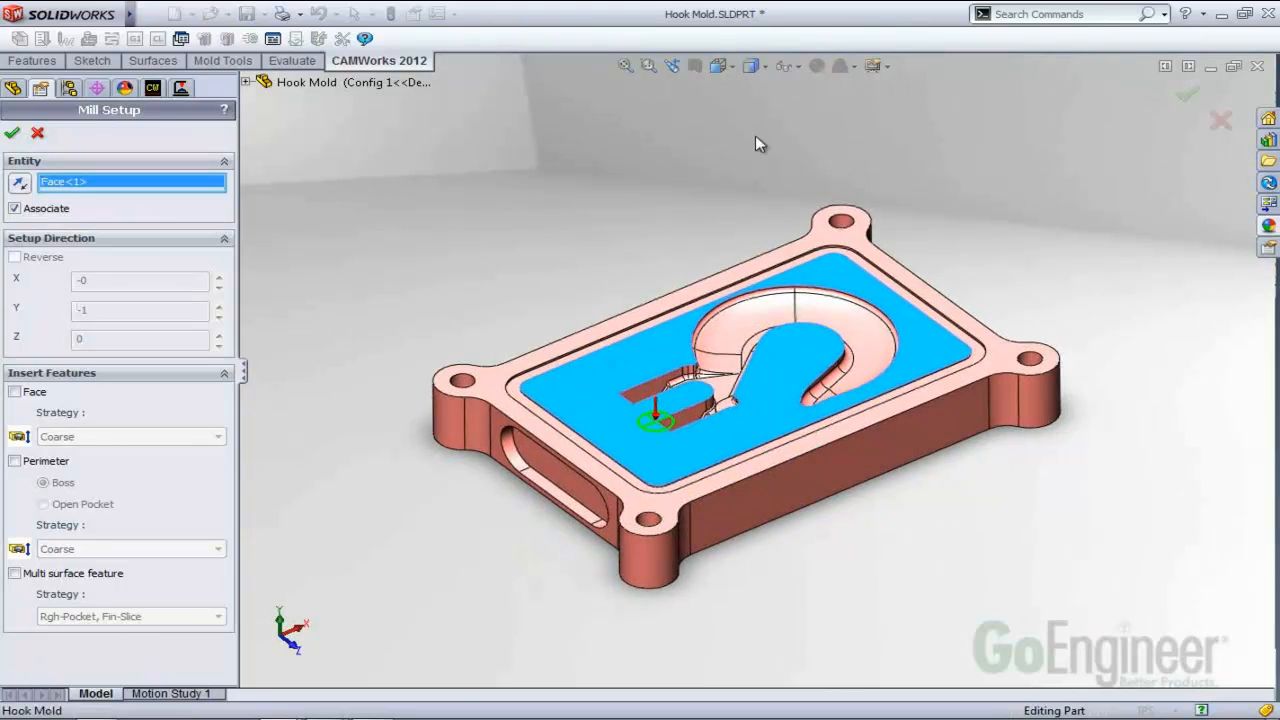
pyautogui.moveTo(717, 500); pyautogui.dragTo(720, 471, button='middle')
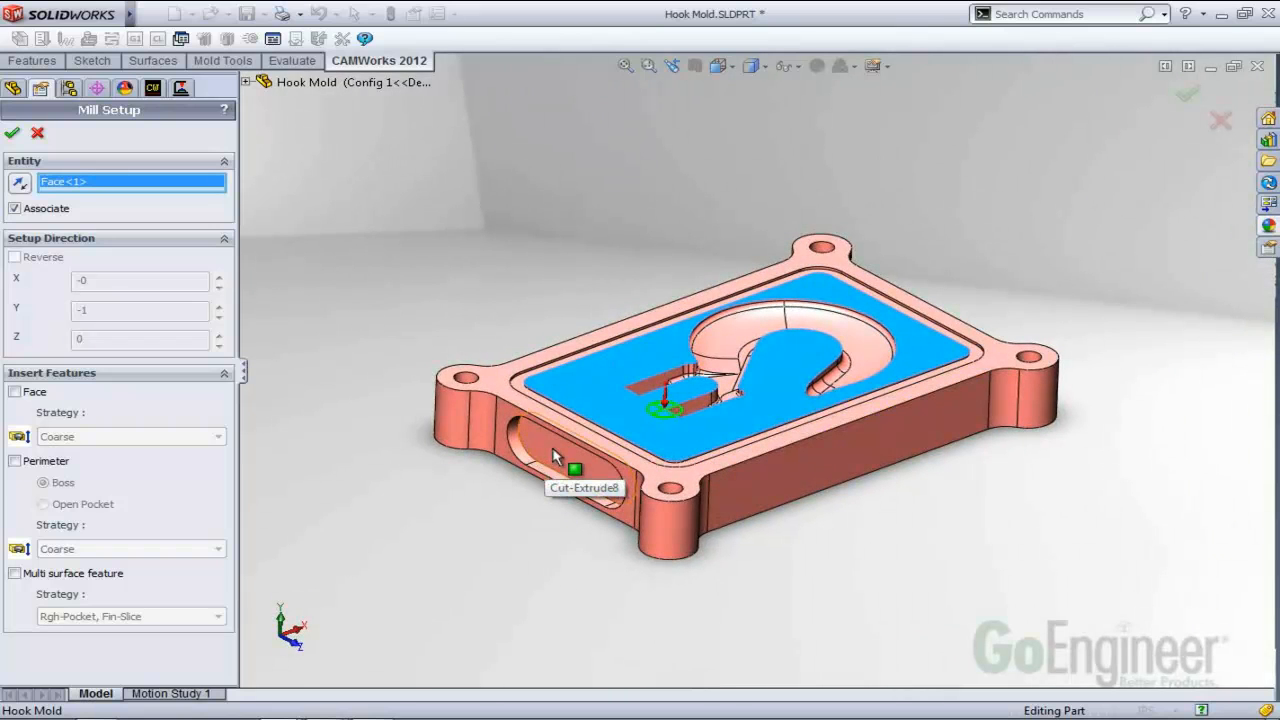
pyautogui.moveTo(851, 424); pyautogui.dragTo(632, 462, button='middle')
pyautogui.moveTo(755, 467)
pyautogui.mouseDown(button='middle')
pyautogui.moveTo(830, 472)
pyautogui.moveTo(753, 467)
pyautogui.mouseUp(button='middle')
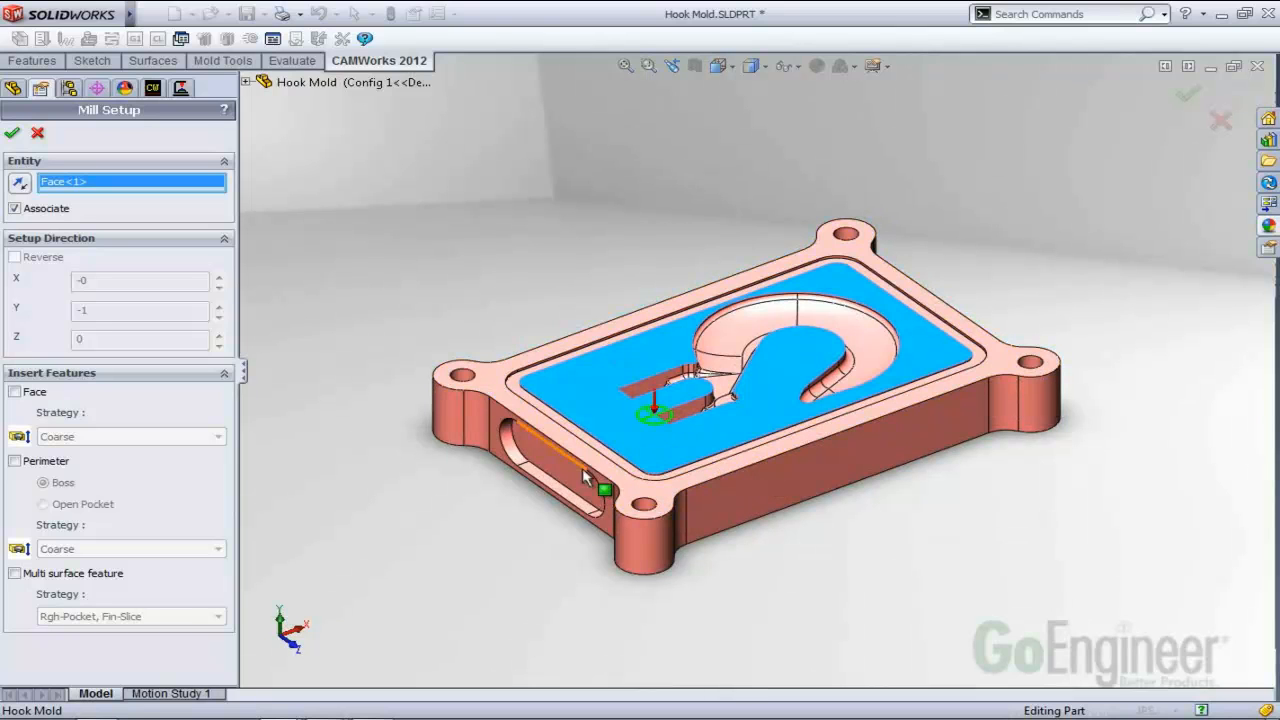
pyautogui.hotkey('ctrl', '5')
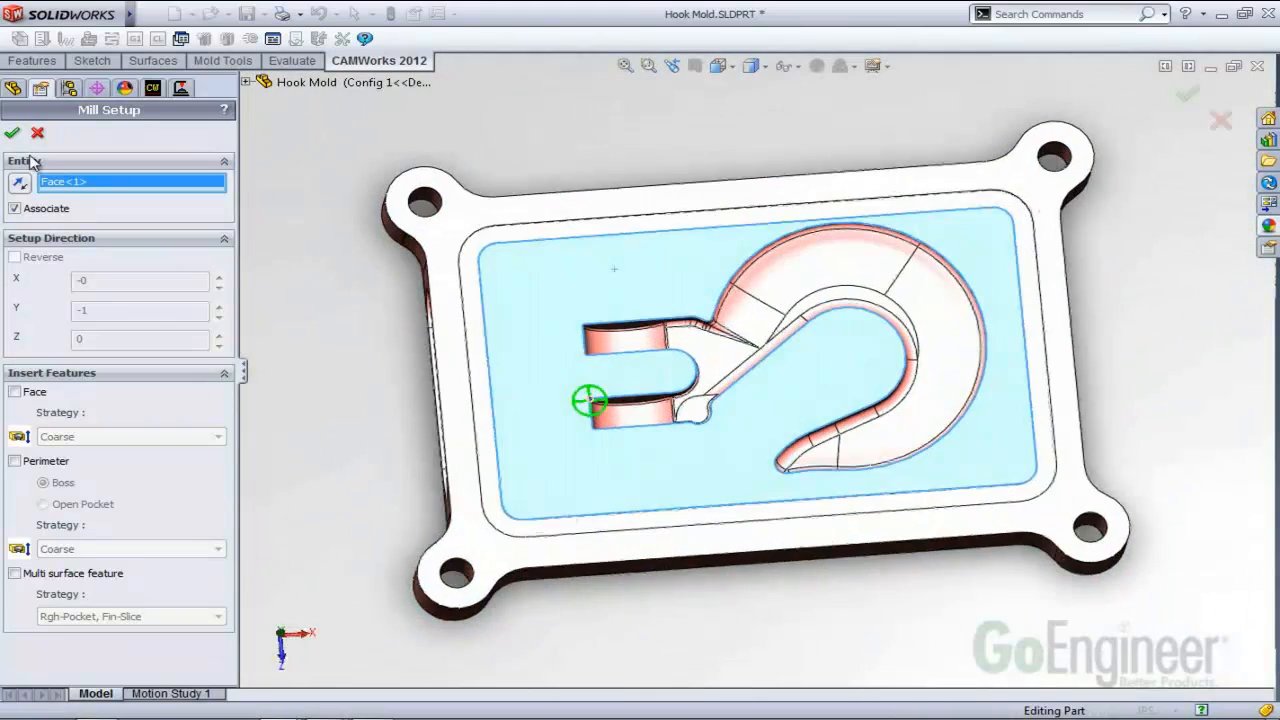
pyautogui.click(14, 134)
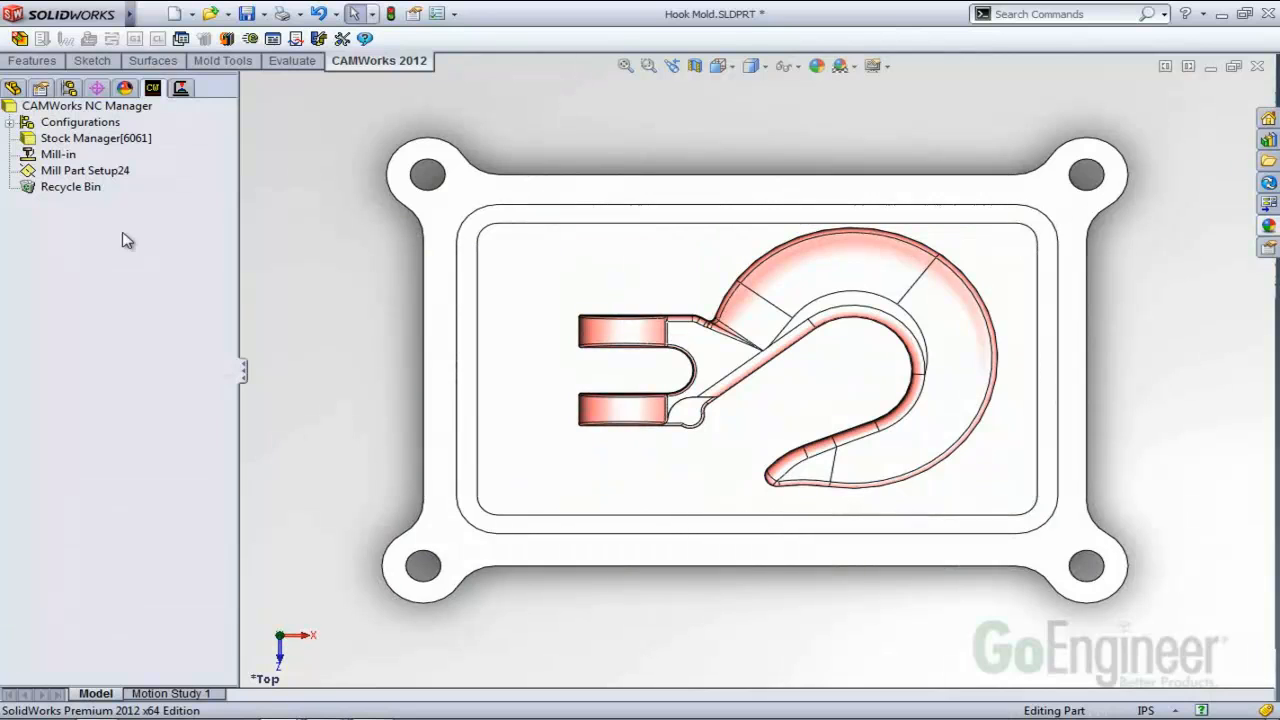
# Insert a 2.5 axis pocket feature under the mill part setup, using the recessed border face around the hook area.
pyautogui.moveTo(777, 546); pyautogui.dragTo(777, 349, button='middle')
pyautogui.click(473, 340)
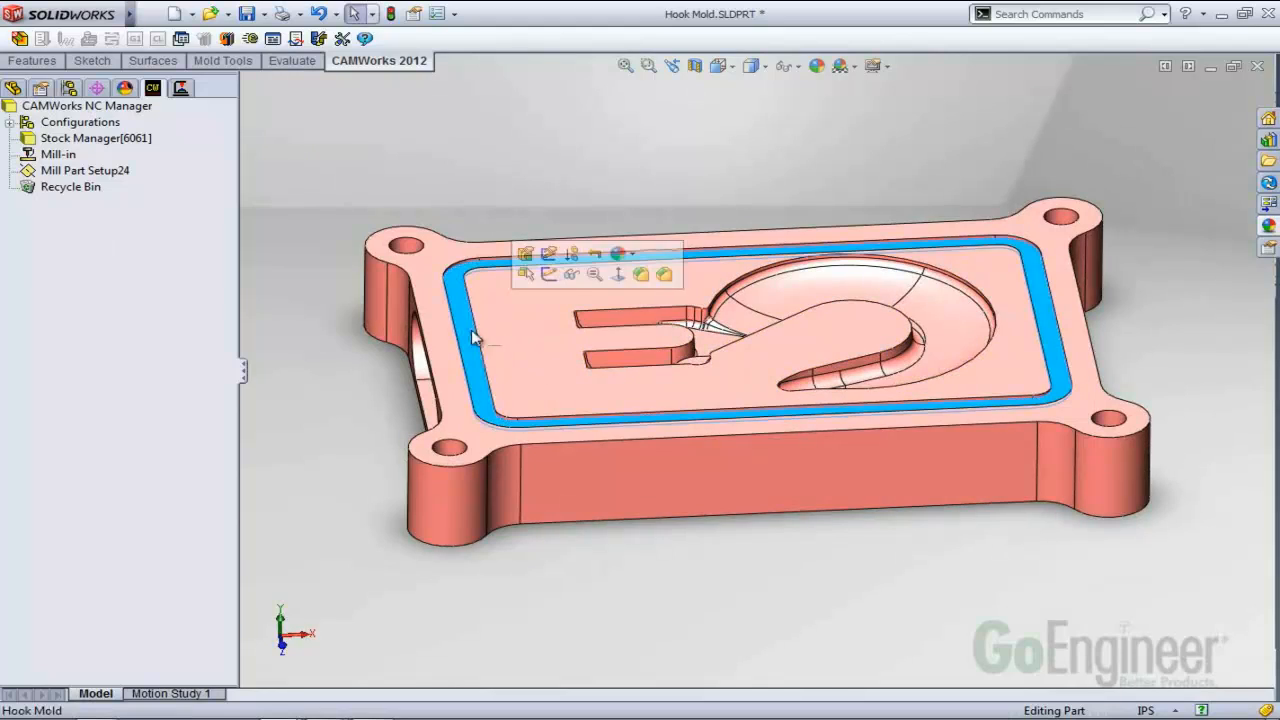
pyautogui.moveTo(634, 420); pyautogui.dragTo(689, 451, button='middle')
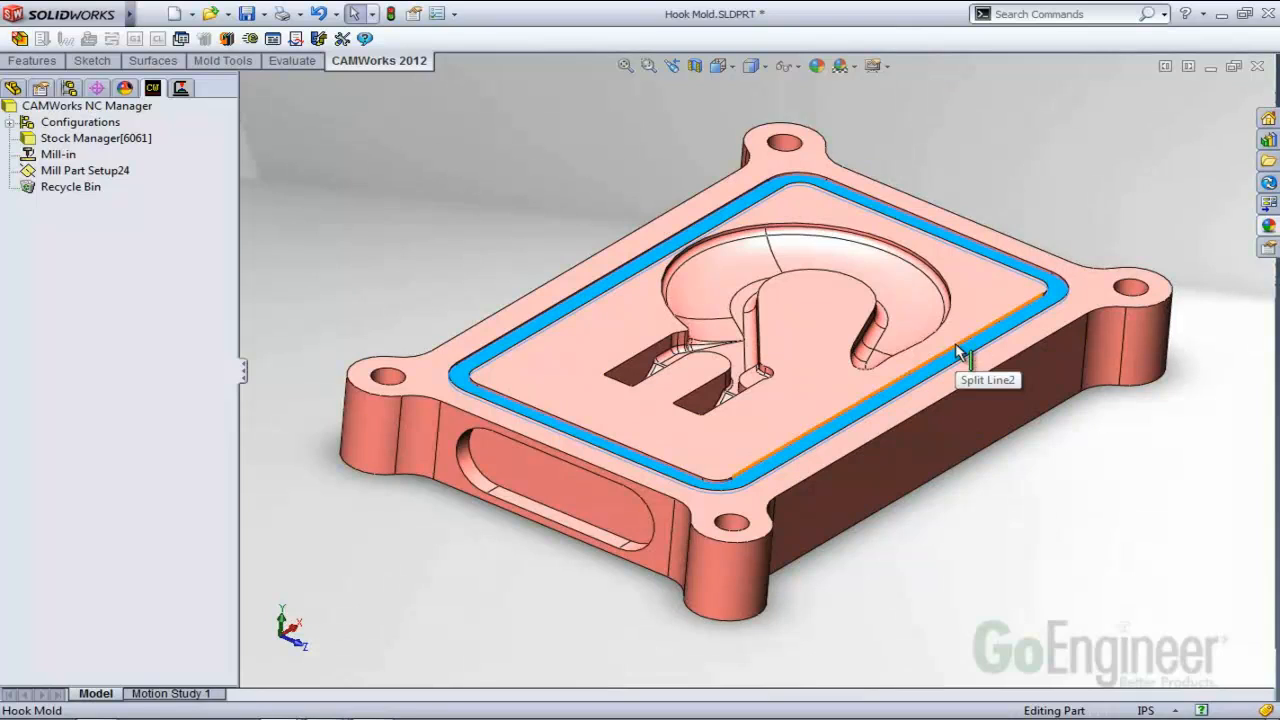
pyautogui.click(94, 172)
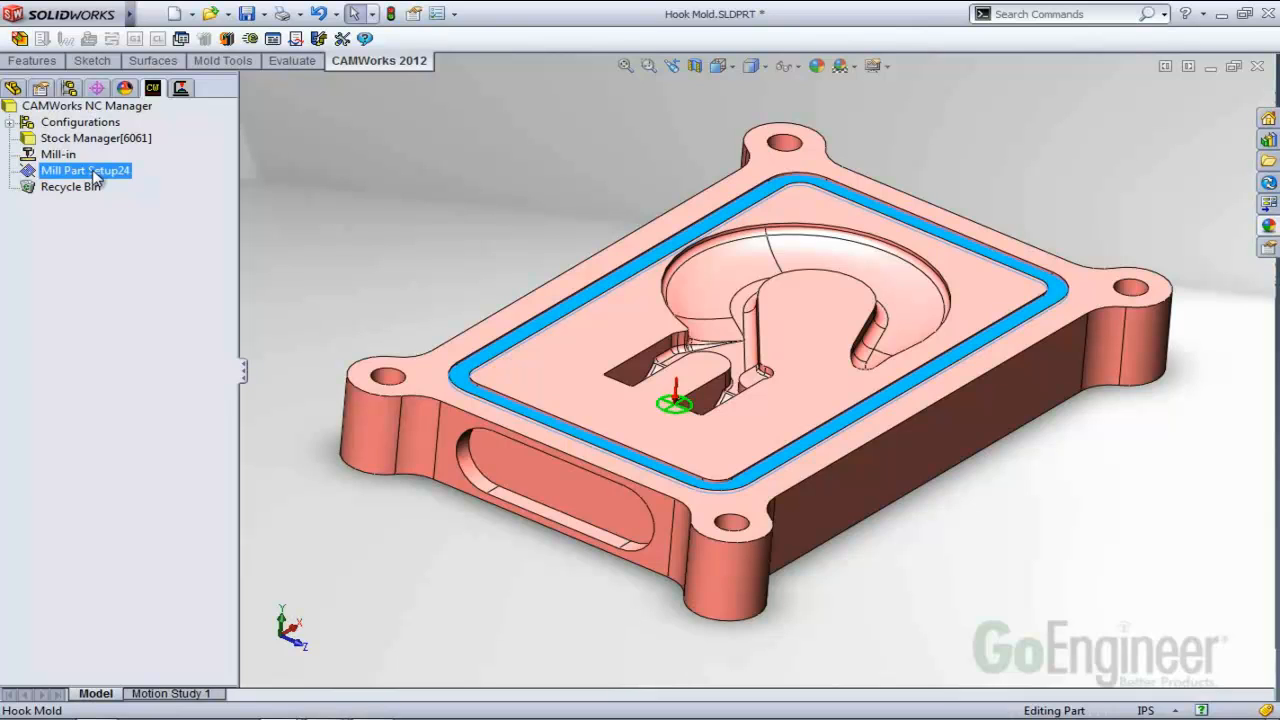
pyautogui.moveTo(777, 305); pyautogui.dragTo(766, 311, button='middle')
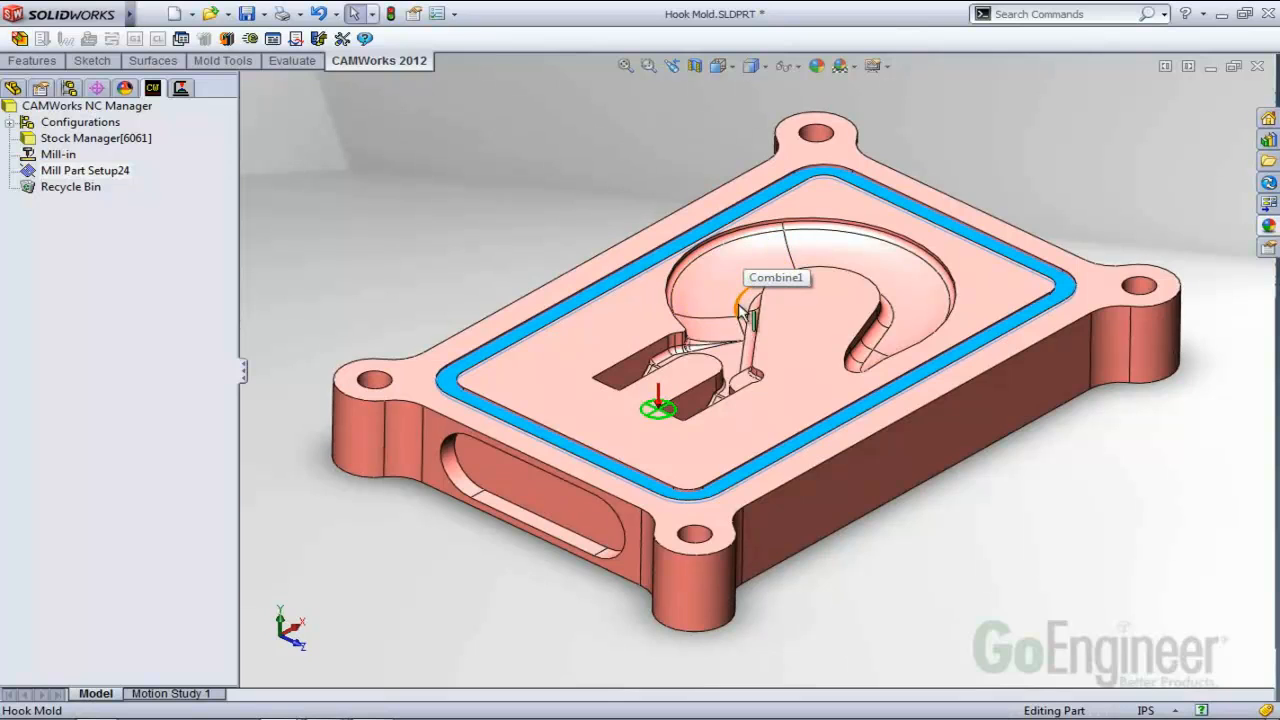
pyautogui.rightClick(100, 172)
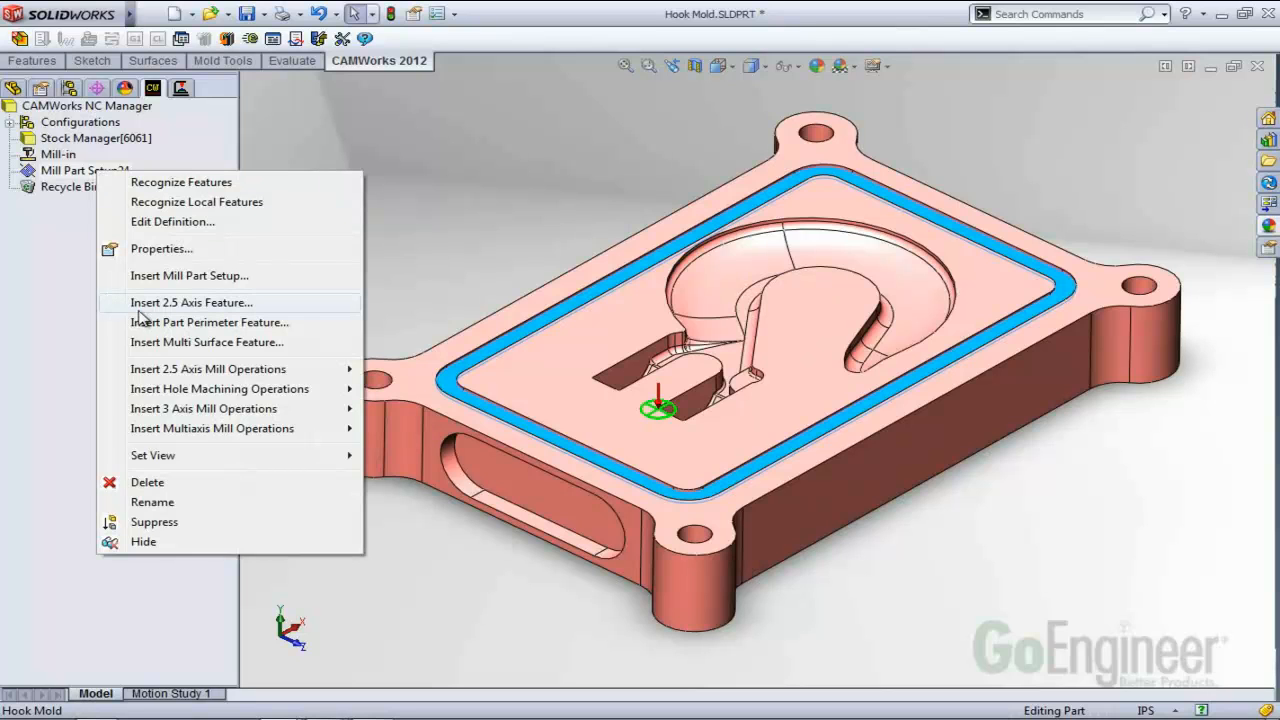
pyautogui.click(172, 304)
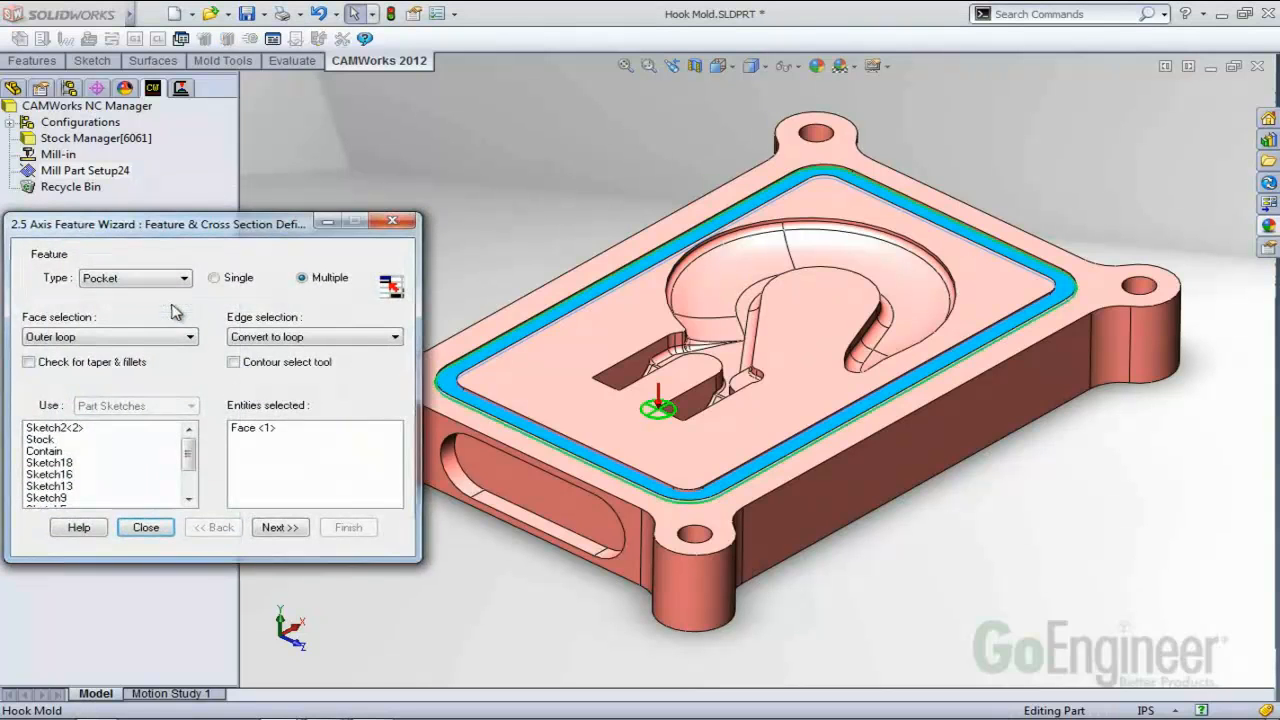
pyautogui.moveTo(200, 233); pyautogui.dragTo(280, 131)
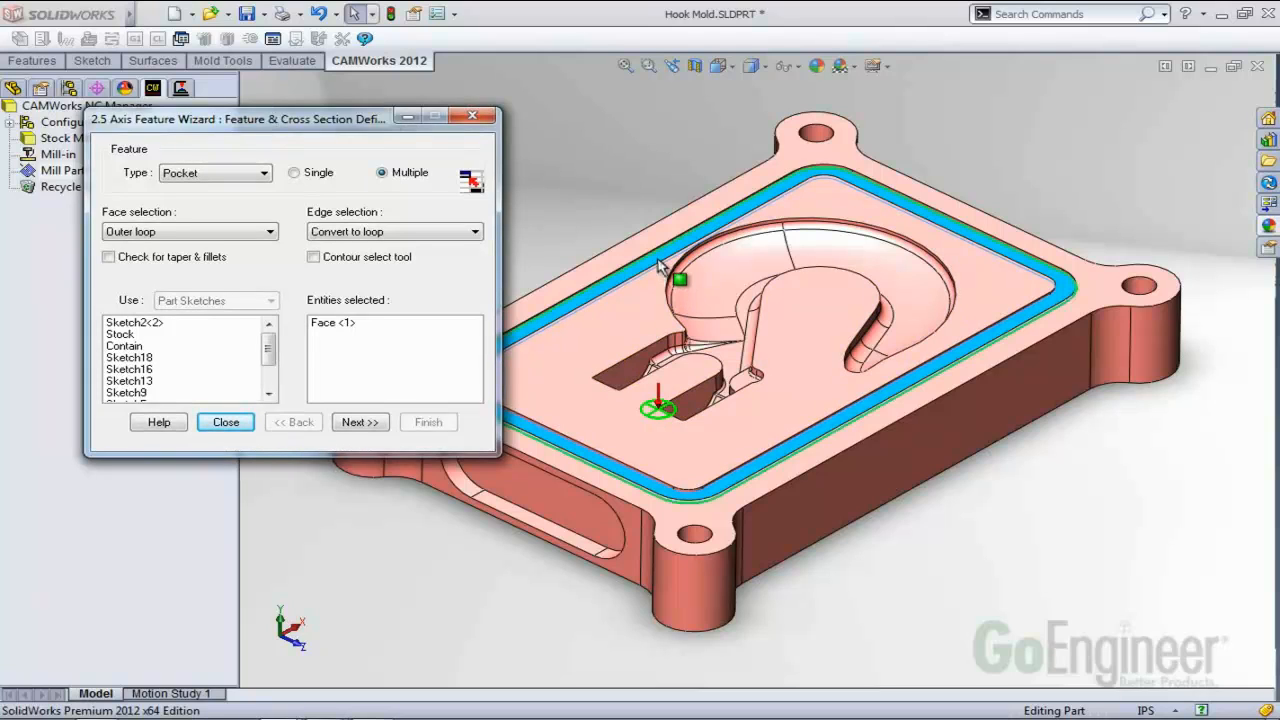
# Remove the face from the pocket's selected entities, reselect the recessed border face and proceed to the end conditions.
pyautogui.click(350, 324)
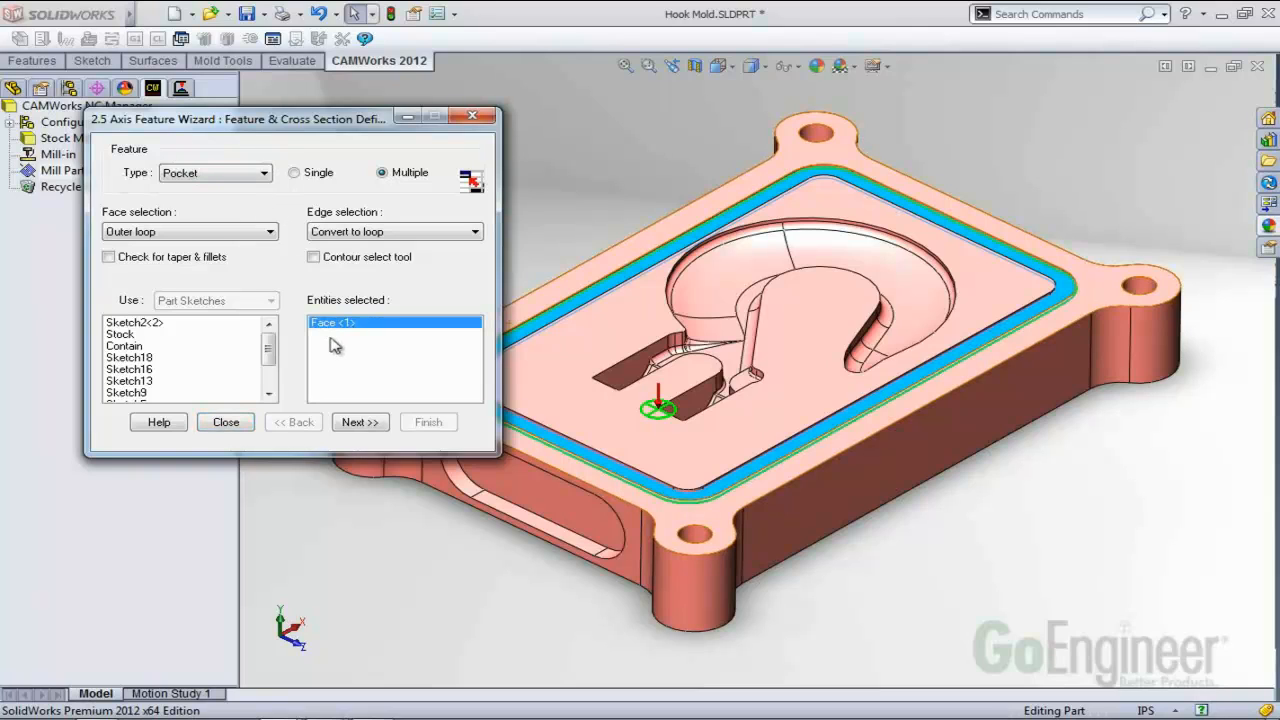
pyautogui.press('Delete')
pyautogui.click(540, 143)
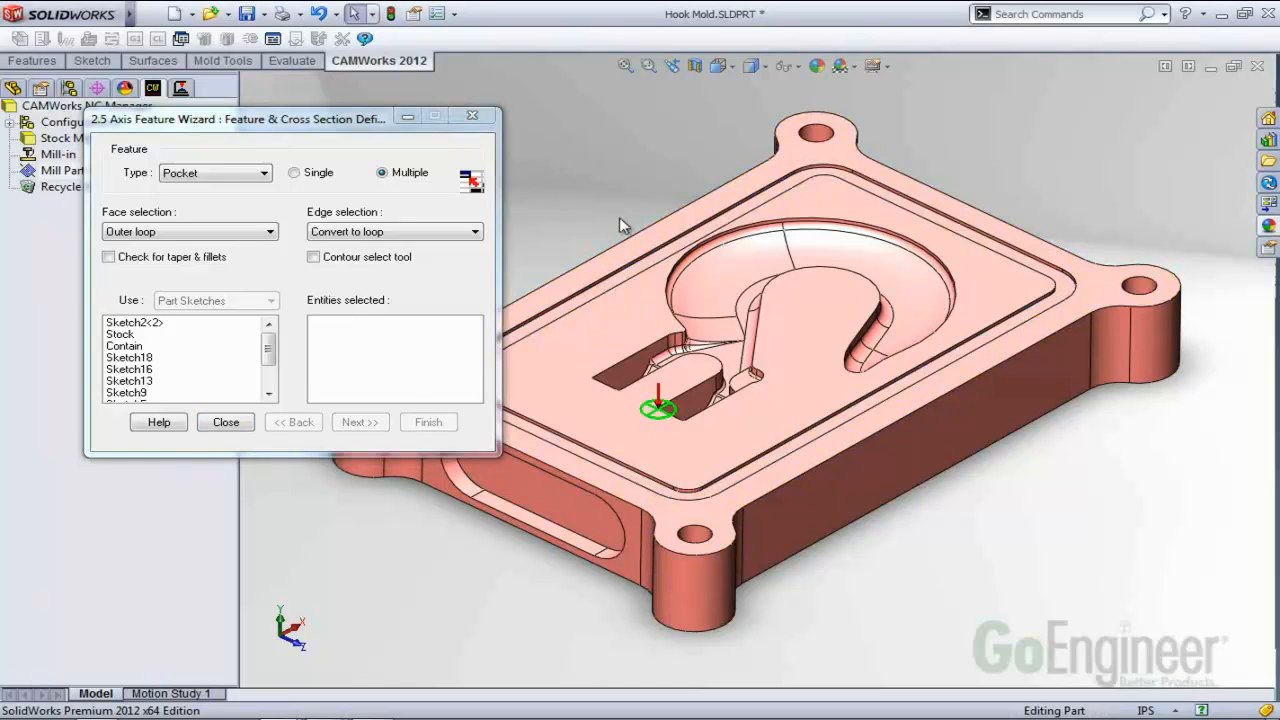
pyautogui.scroll(-3, 645, 314)
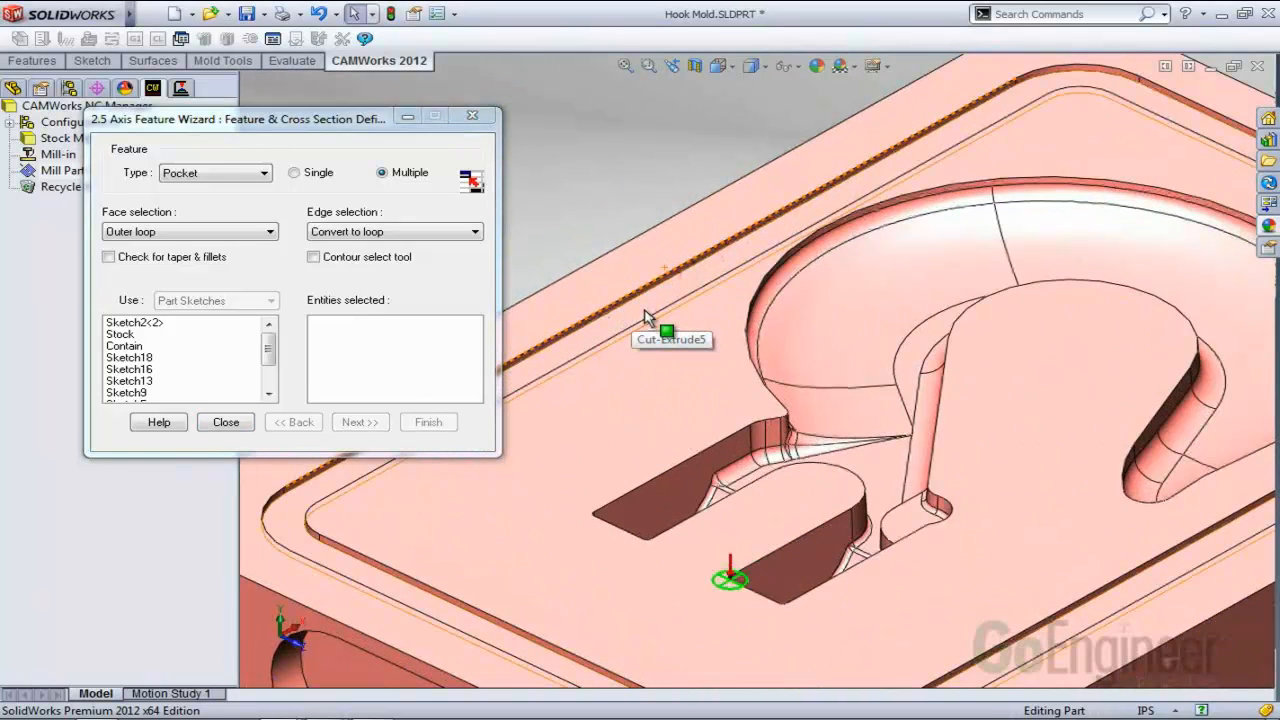
pyautogui.click(645, 314)
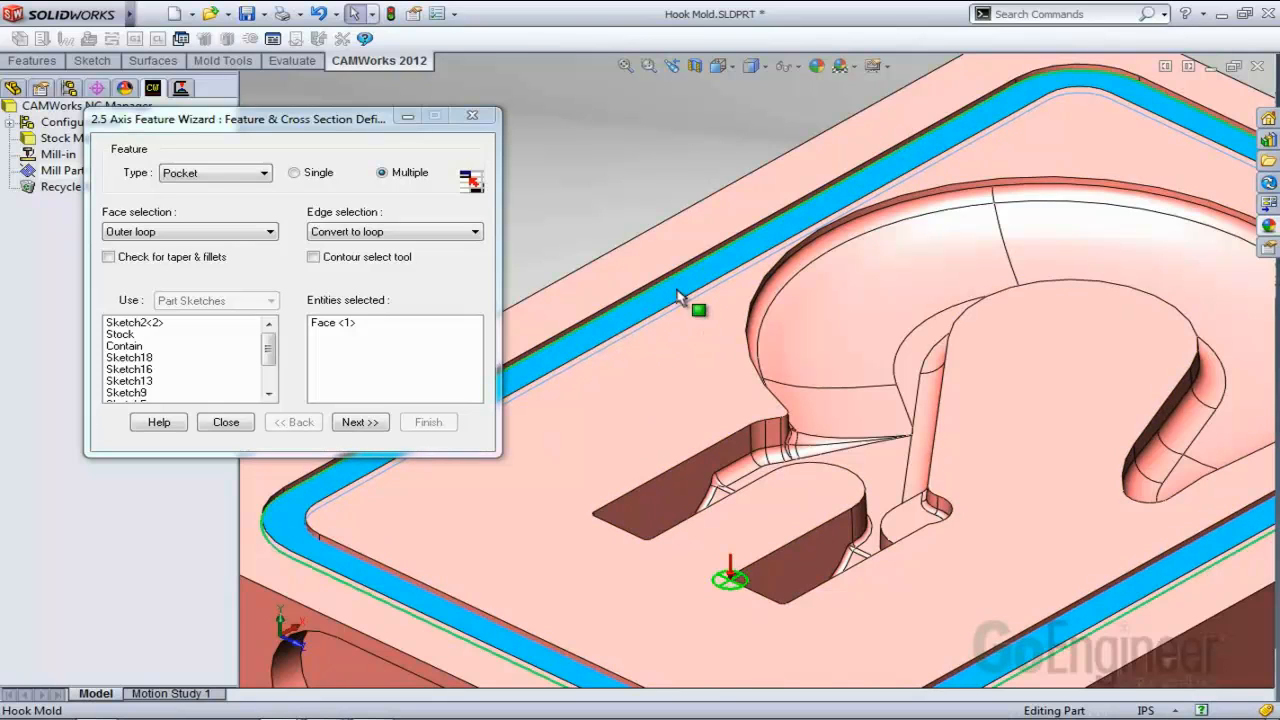
pyautogui.click(358, 422)
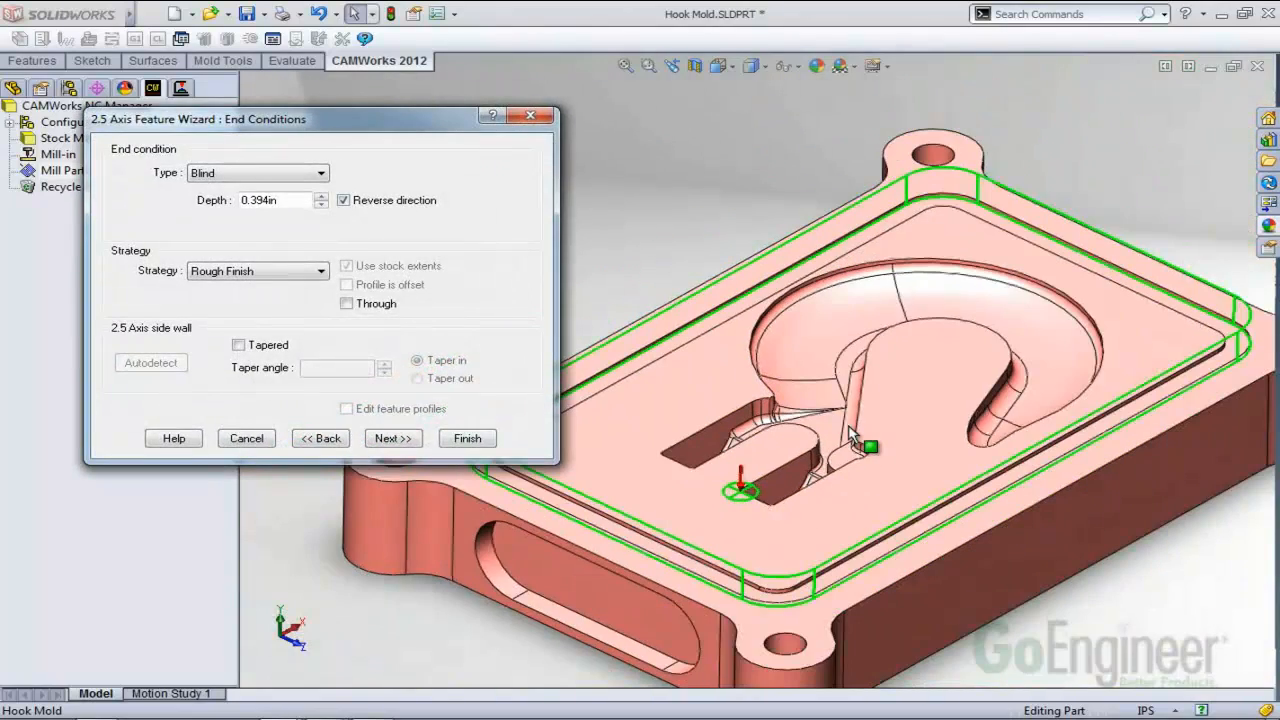
# Set the pocket's end condition to Upto Face, ending at the mold's top outer face.
pyautogui.scroll(3, 852, 430)
pyautogui.moveTo(818, 432); pyautogui.dragTo(813, 378, button='middle')
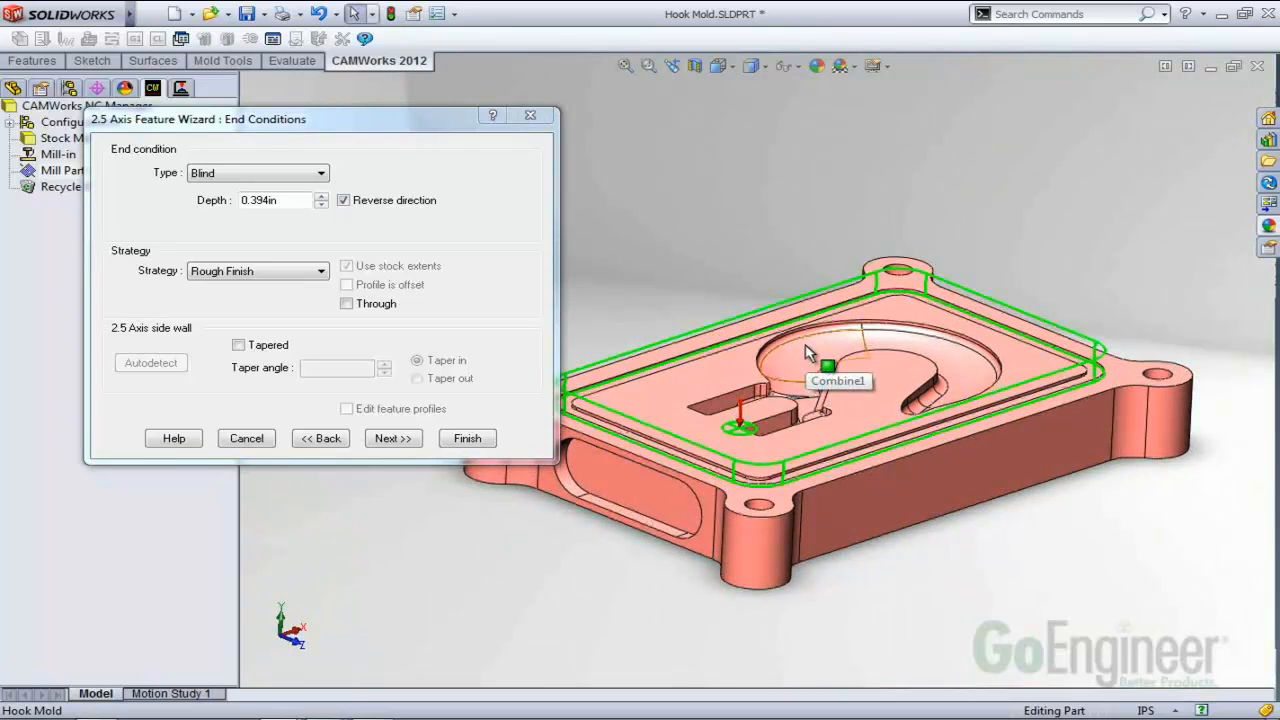
pyautogui.scroll(-5, 978, 298)
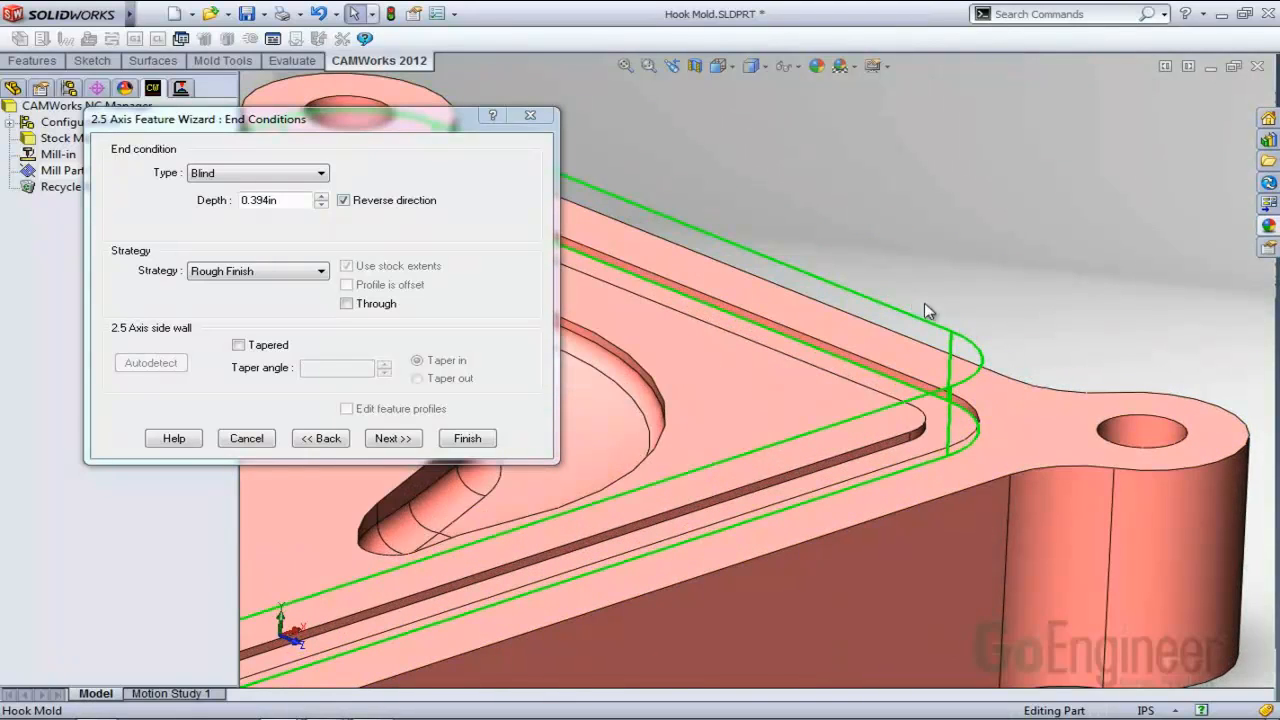
pyautogui.scroll(3, 818, 424)
pyautogui.scroll(2, 818, 424)
pyautogui.scroll(-4, 830, 420)
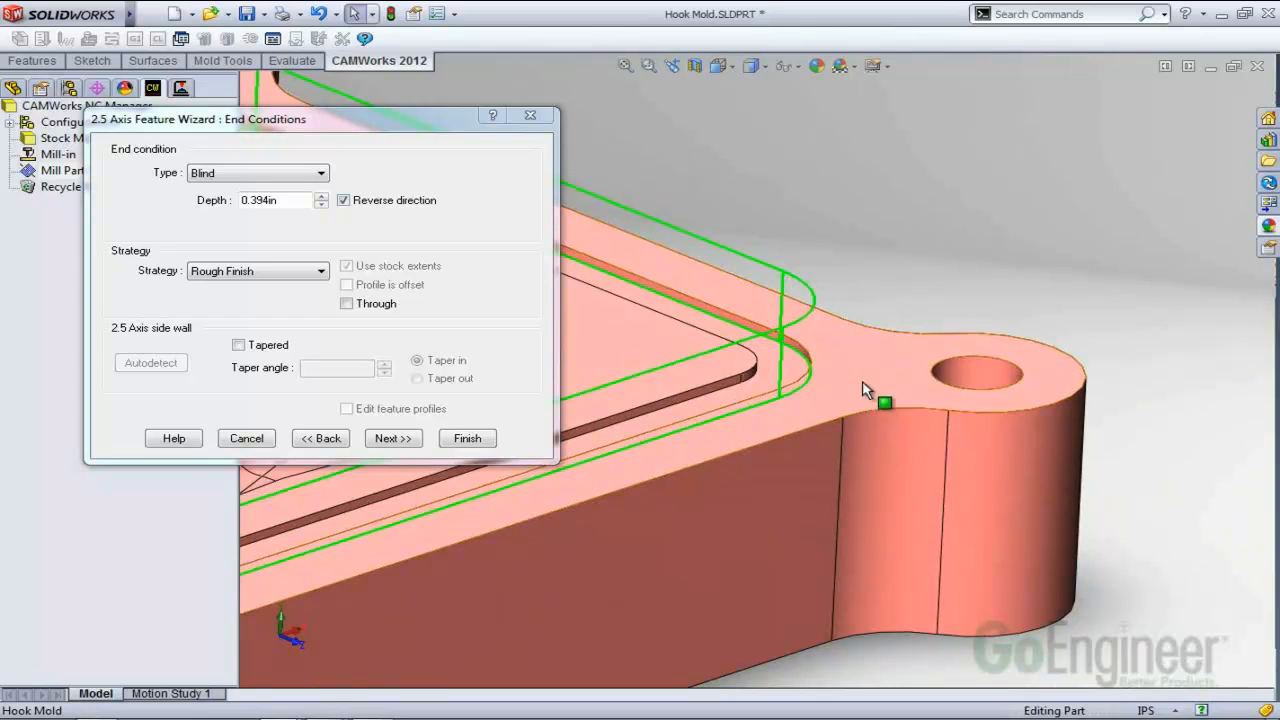
pyautogui.click(838, 362)
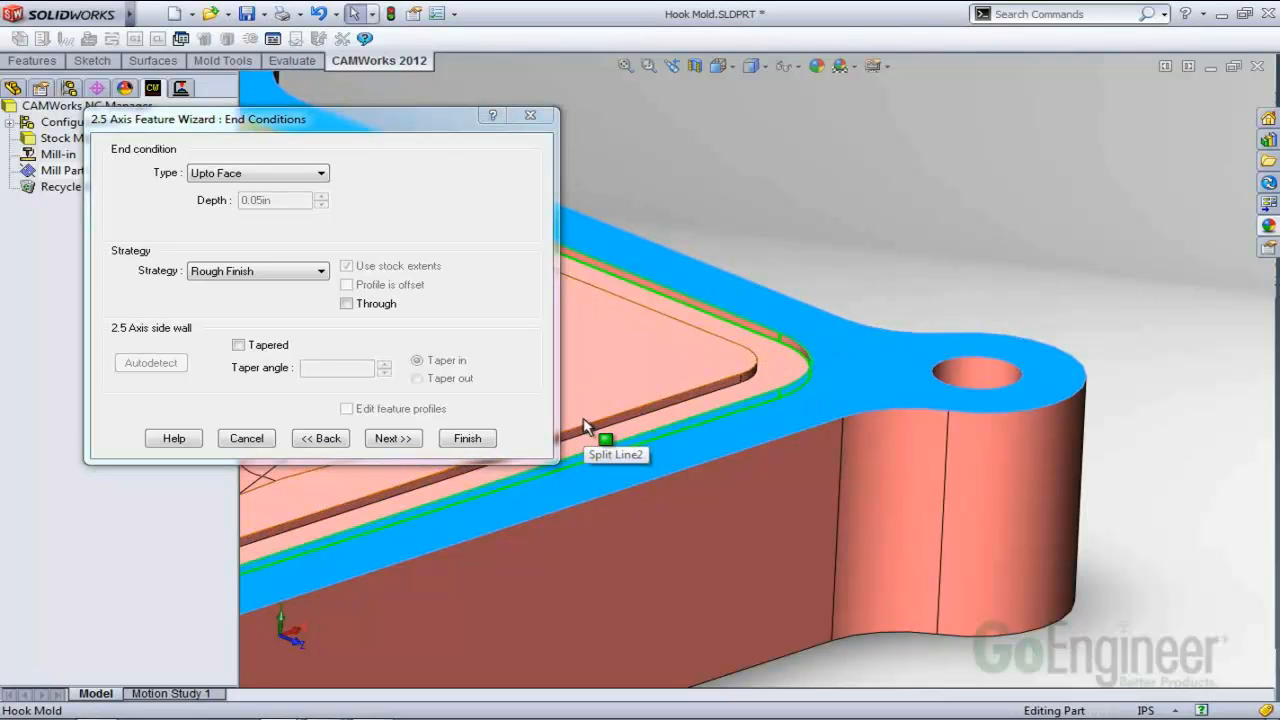
pyautogui.moveTo(867, 345)
pyautogui.mouseDown(button='middle')
pyautogui.moveTo(843, 332)
pyautogui.moveTo(861, 362)
pyautogui.mouseUp(button='middle')
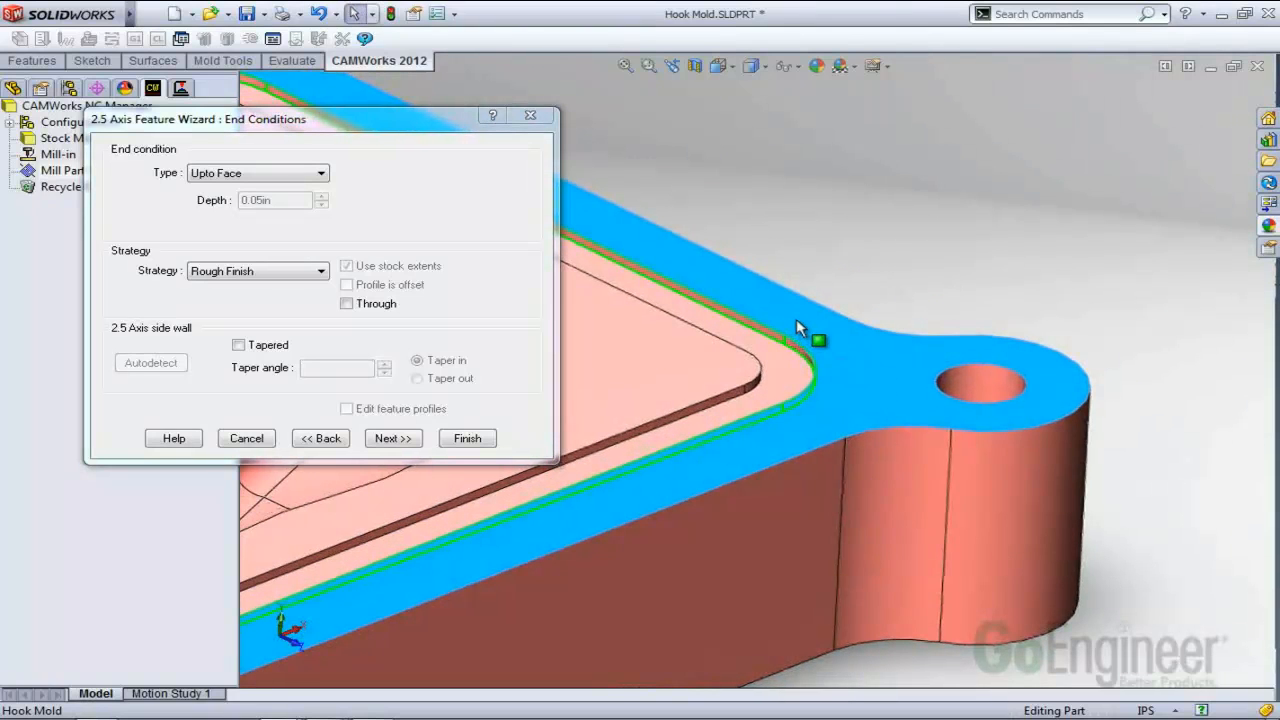
pyautogui.moveTo(796, 318); pyautogui.dragTo(787, 314, button='middle')
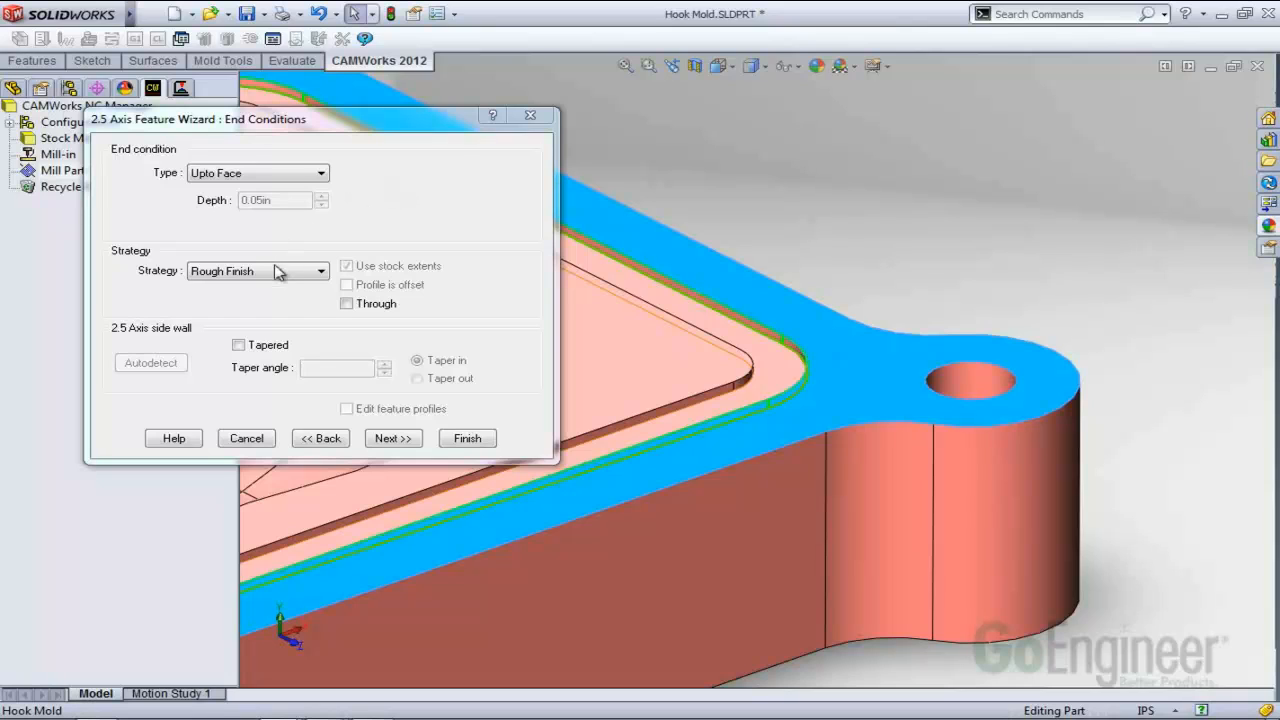
# Review the available machining strategies and choose Fine for the pocket.
pyautogui.scroll(2, 600, 380)
pyautogui.scroll(3, 640, 395)
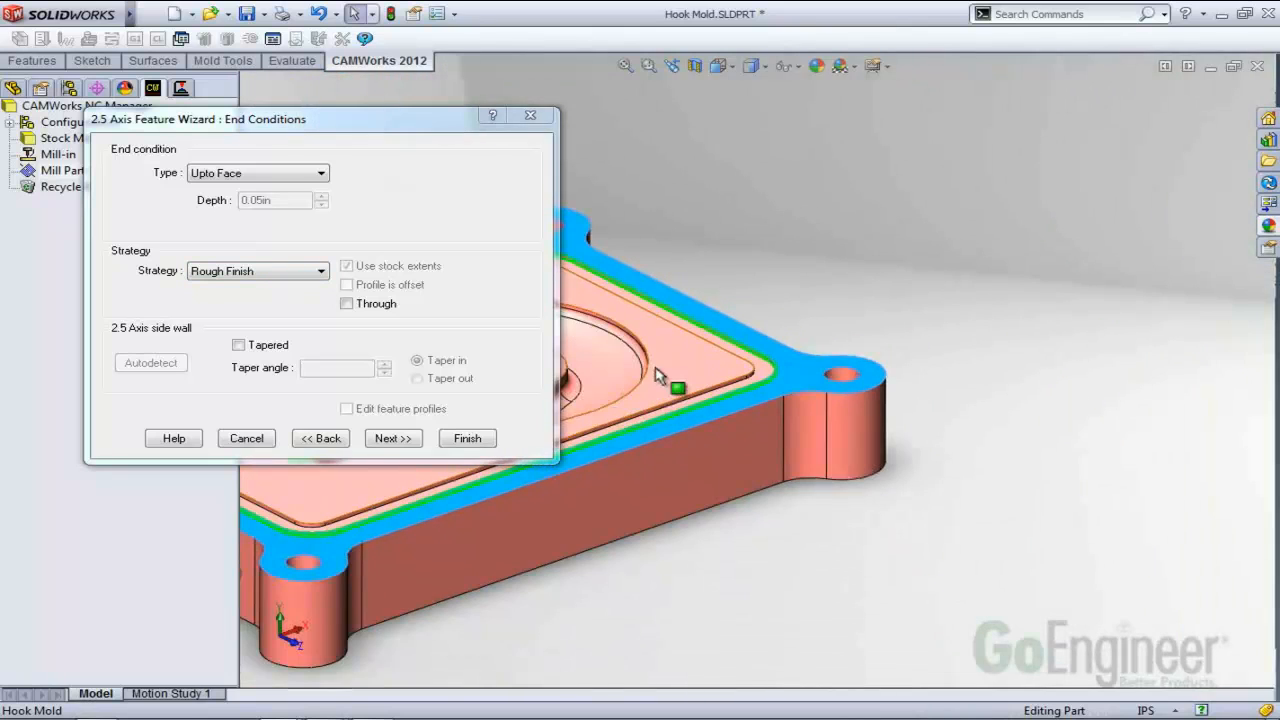
pyautogui.scroll(-1, 560, 365)
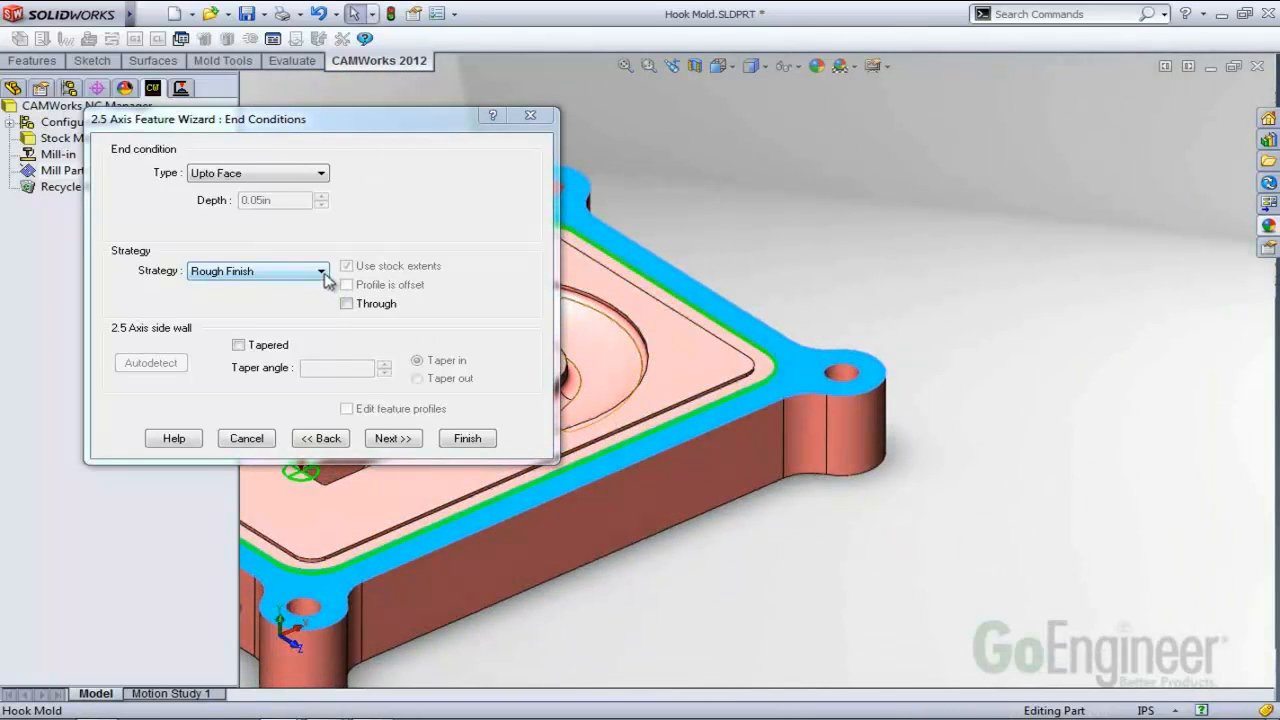
pyautogui.click(322, 272)
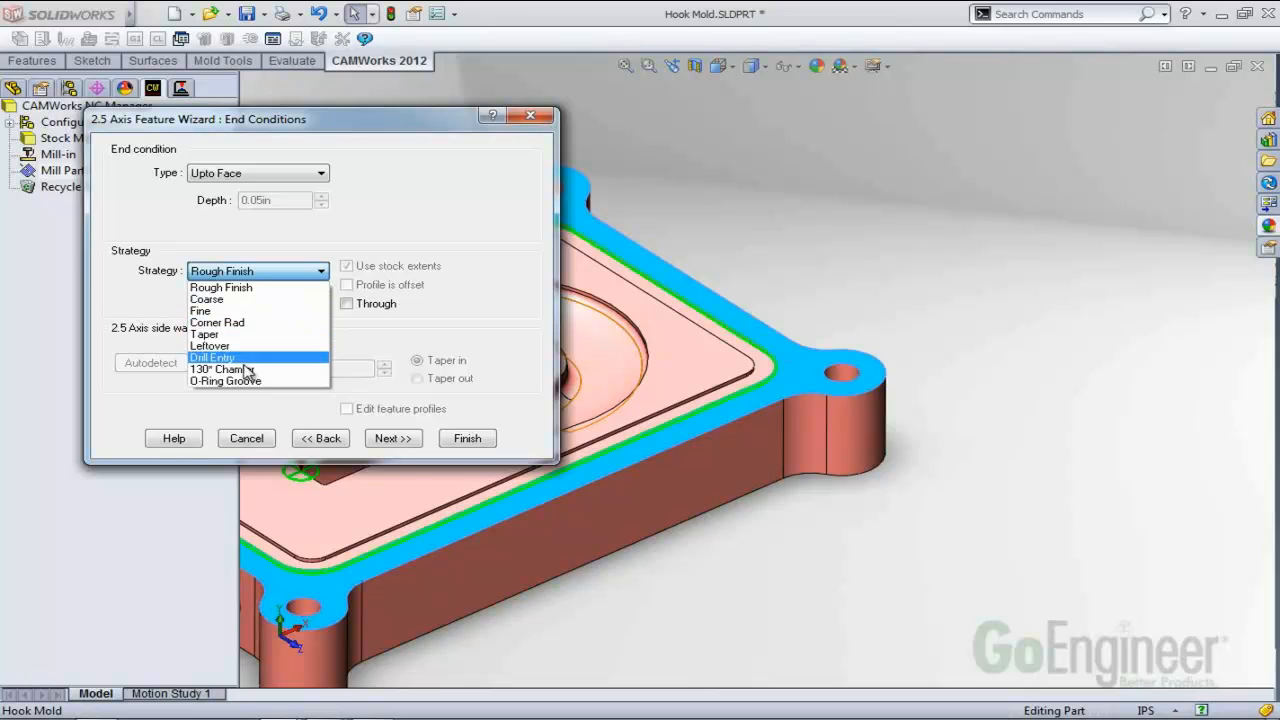
pyautogui.scroll(-5, 770, 361)
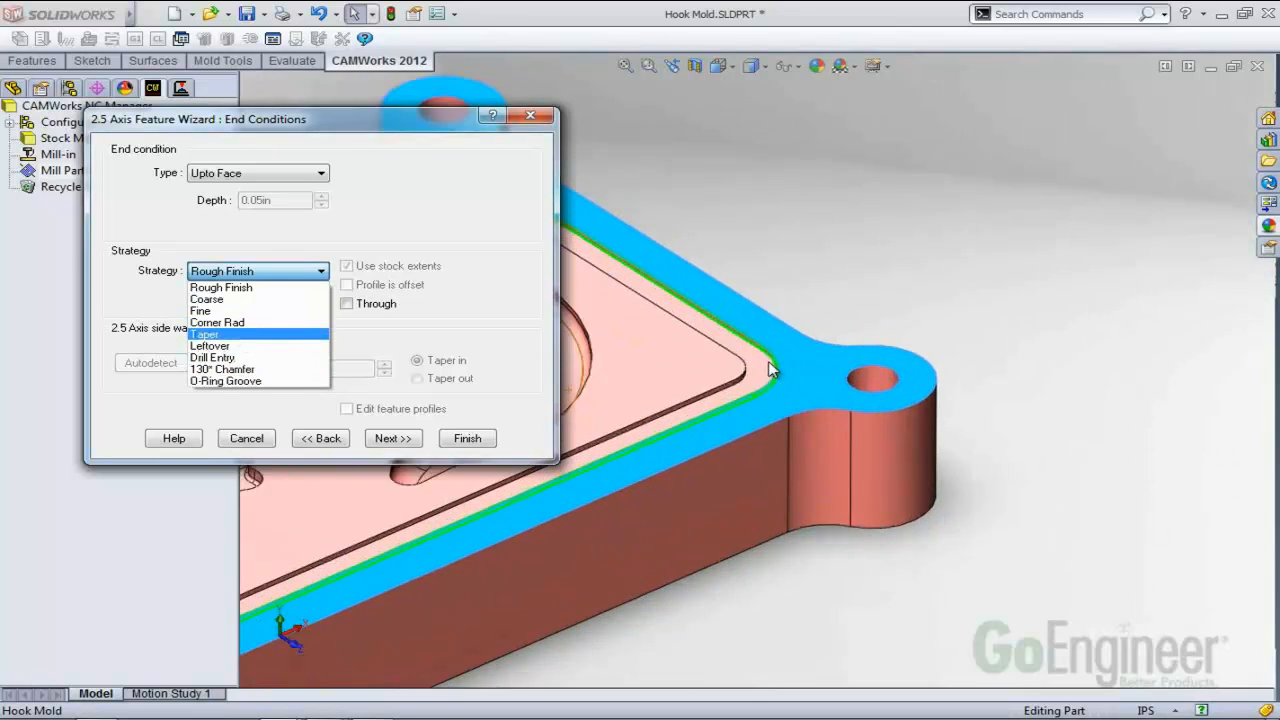
pyautogui.scroll(-3, 771, 368)
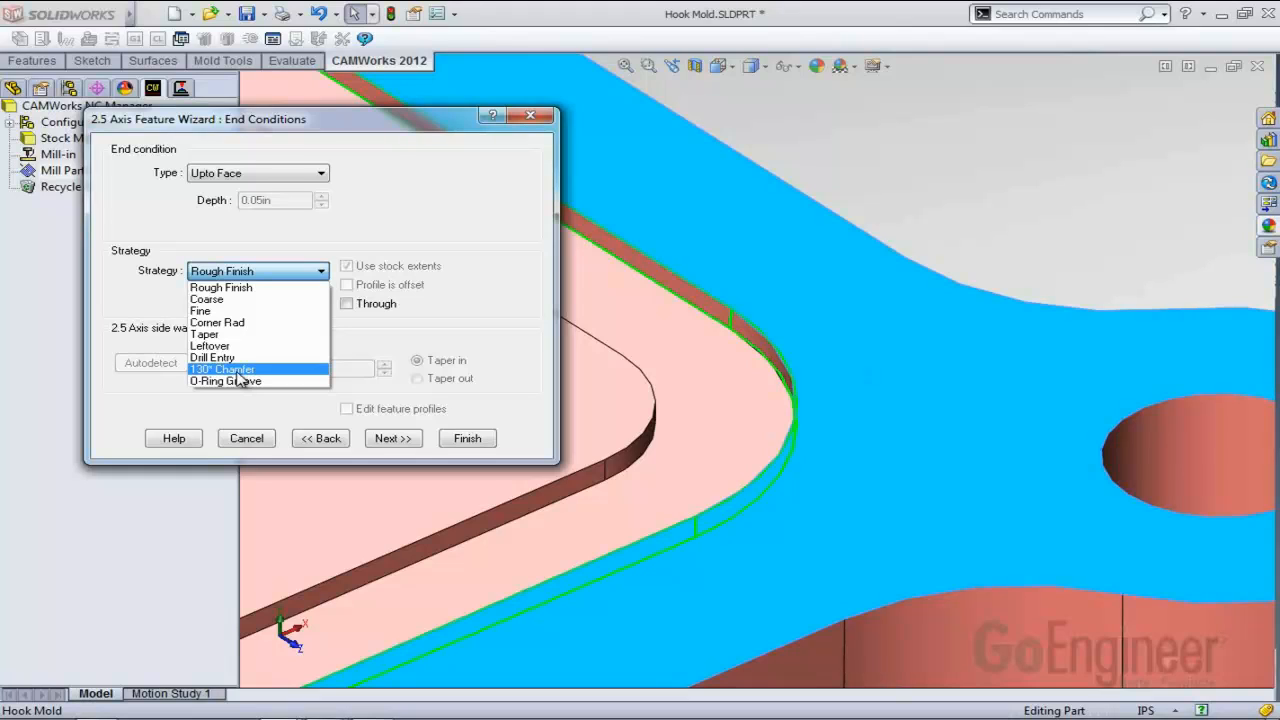
pyautogui.click(215, 311)
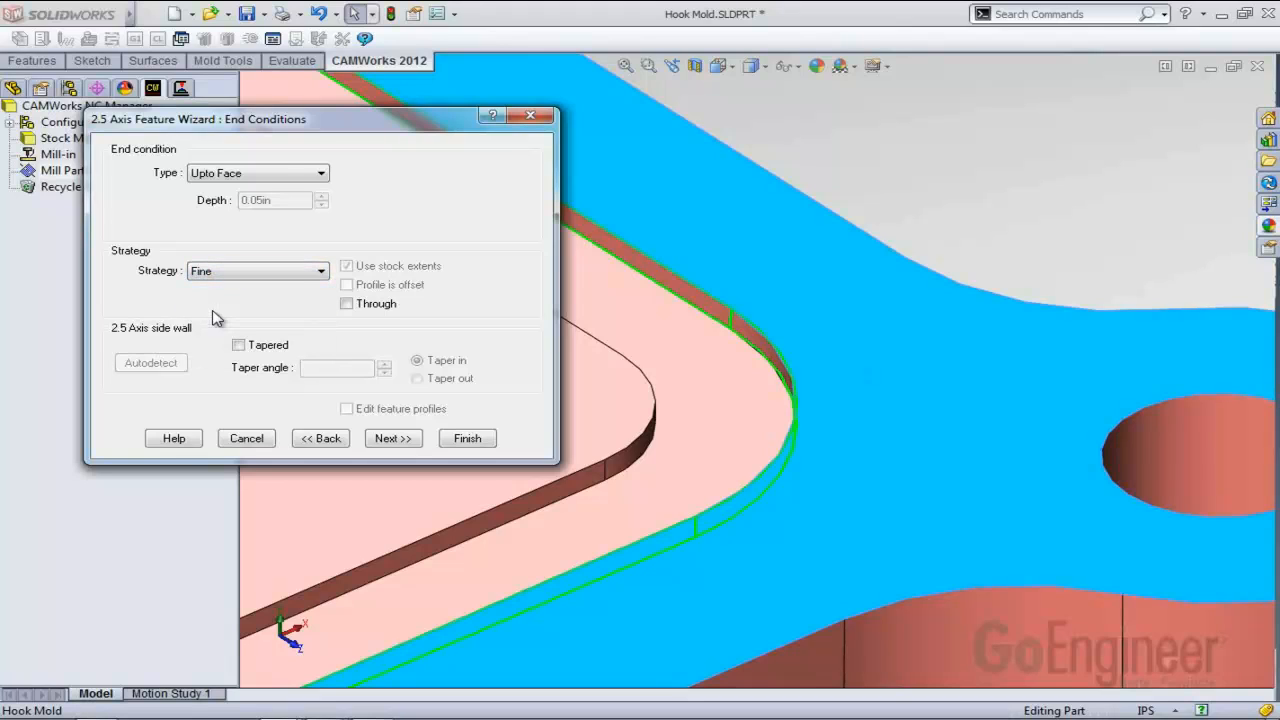
# Autodetect the island inside the border pocket, finish the pocket feature and close the feature wizard.
pyautogui.click(414, 440)
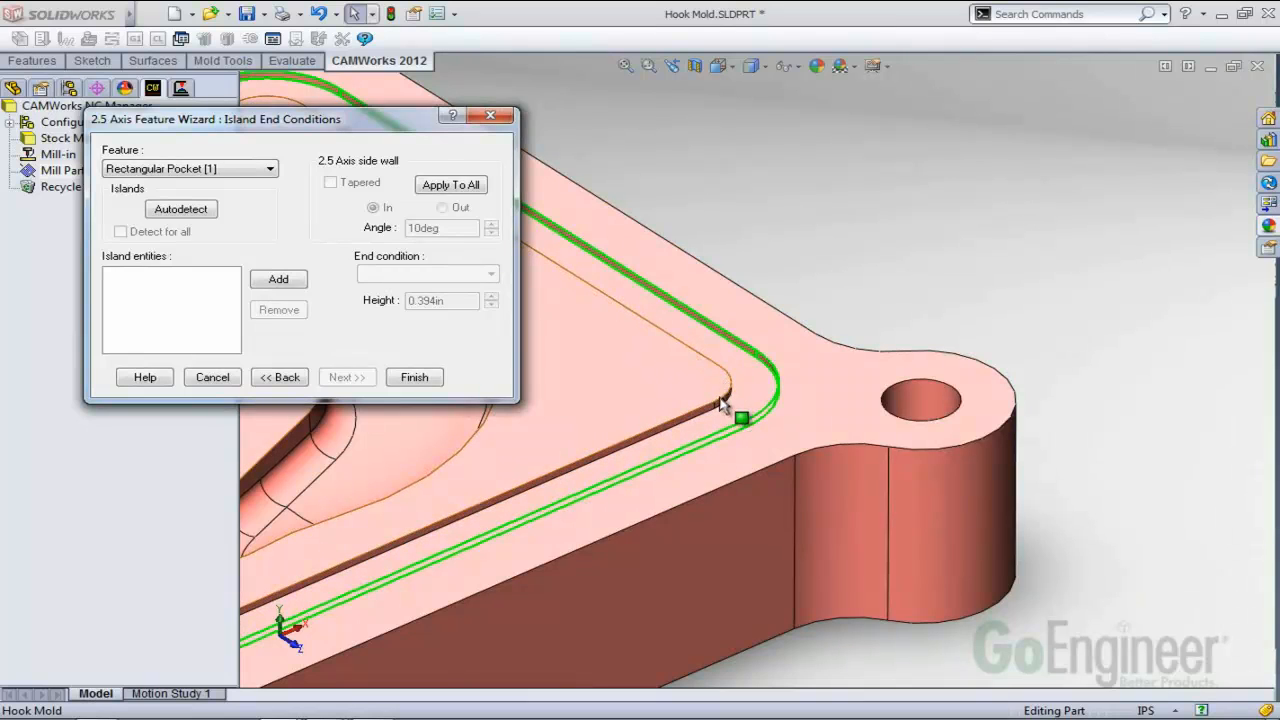
pyautogui.click(178, 209)
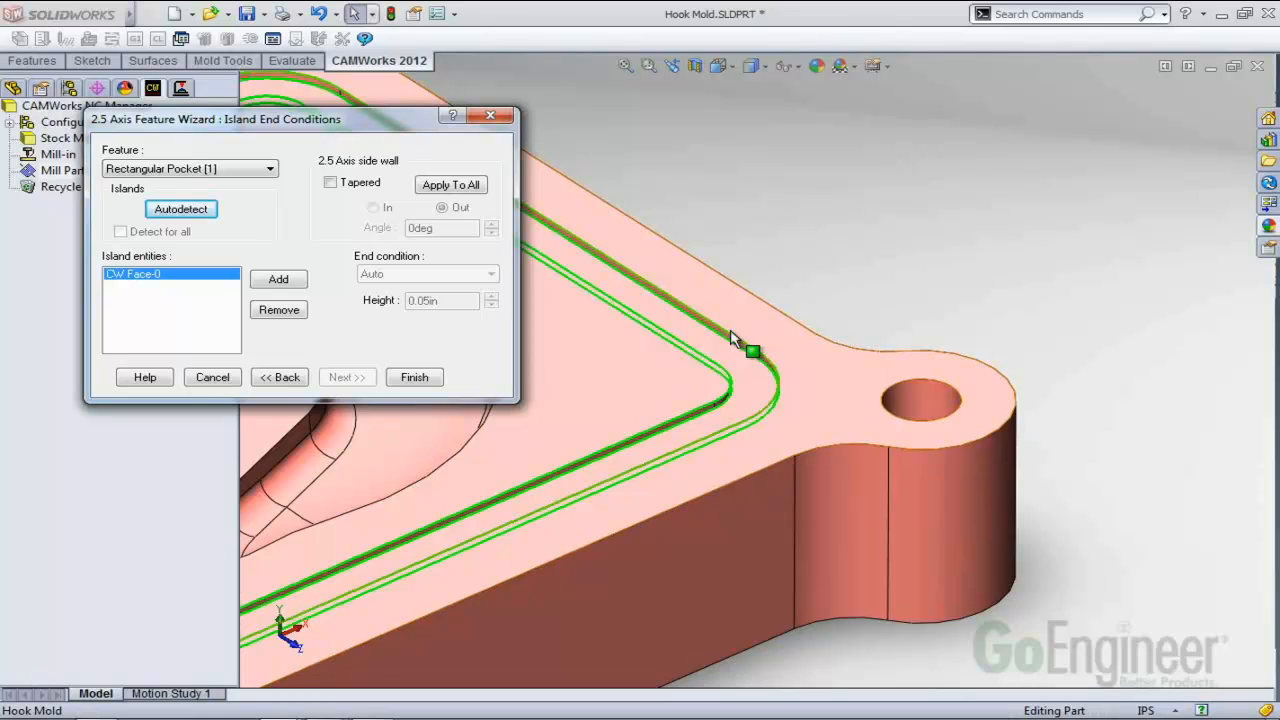
pyautogui.click(422, 381)
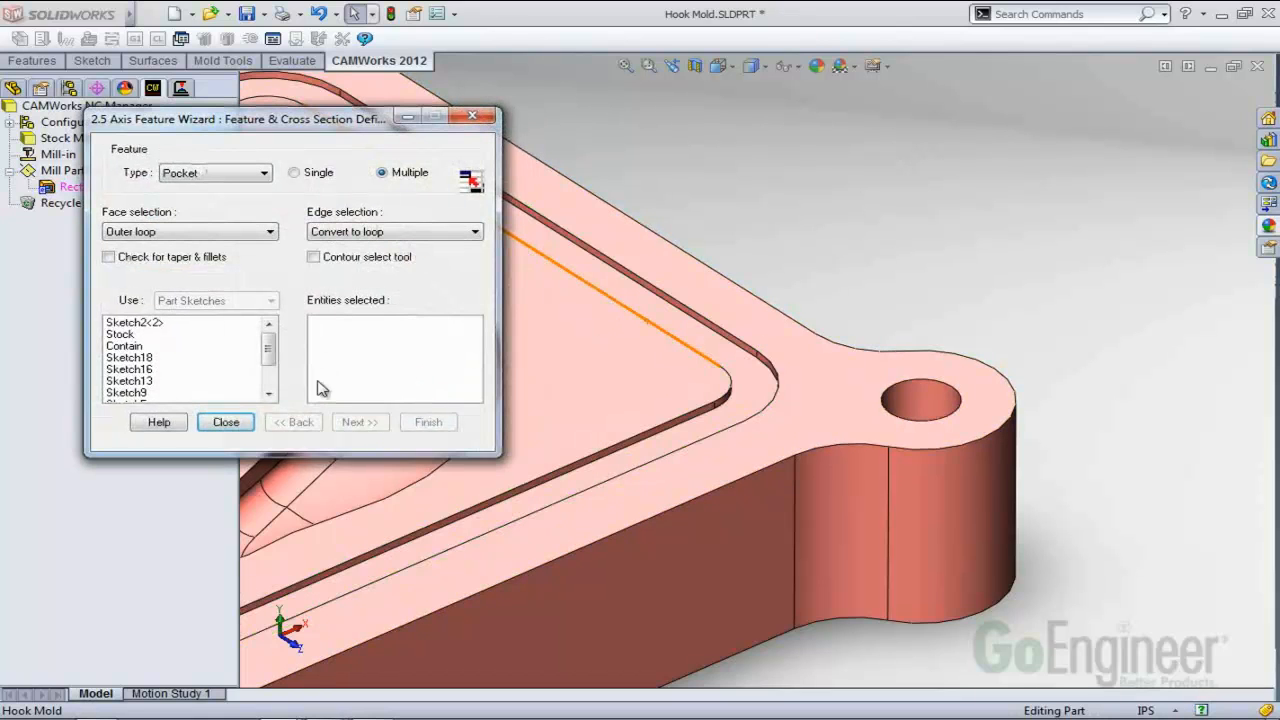
pyautogui.click(227, 422)
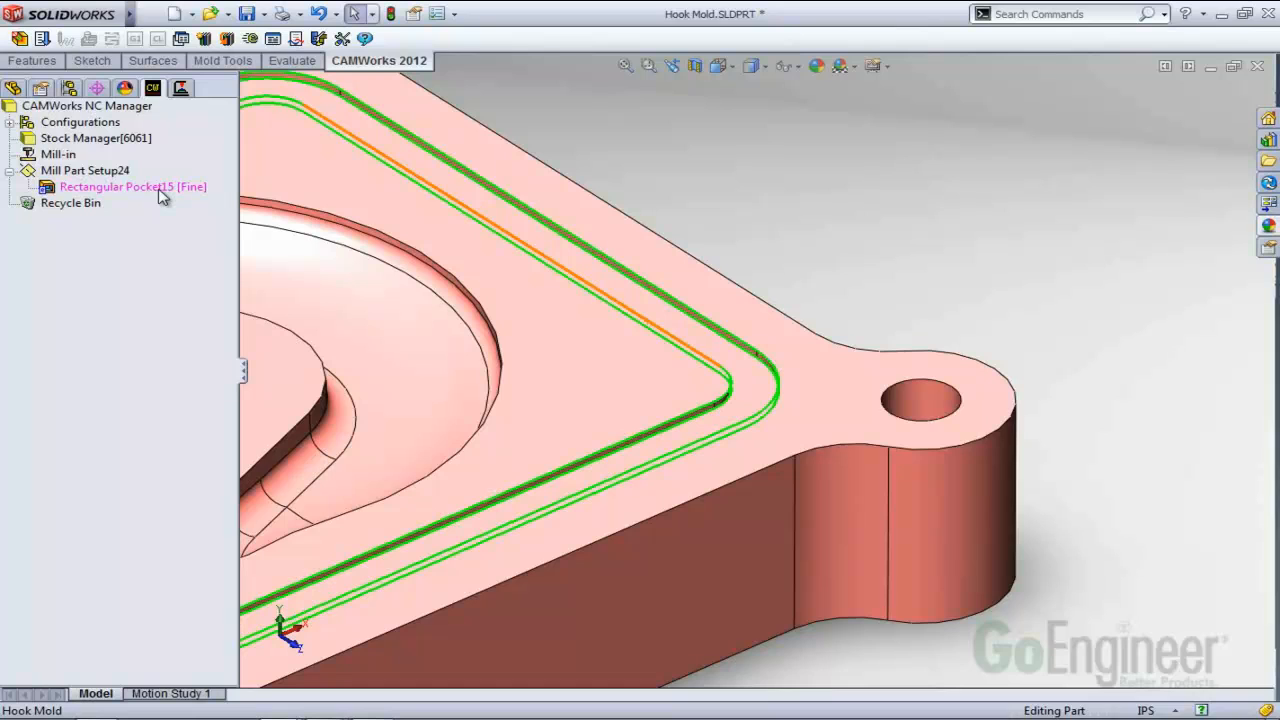
# Generate the operation plan for the rectangular pocket and widen the operation tree to show full operation names.
pyautogui.rightClick(161, 194)
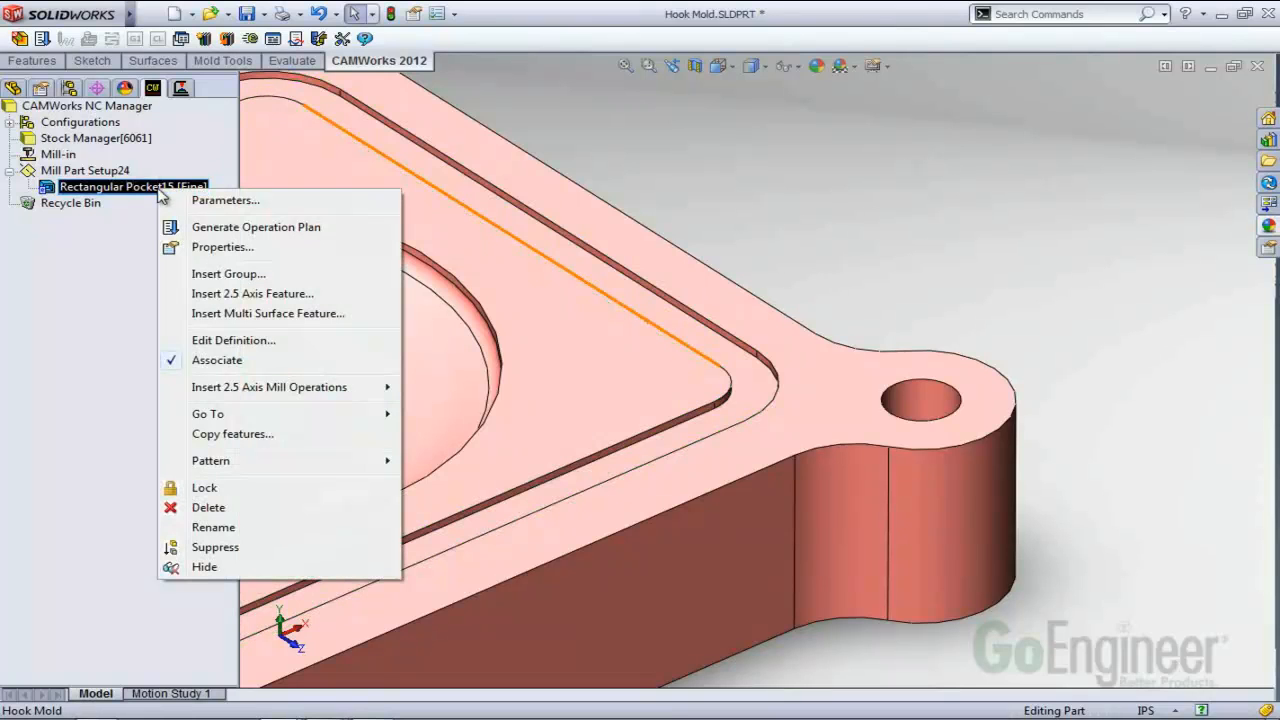
pyautogui.click(266, 233)
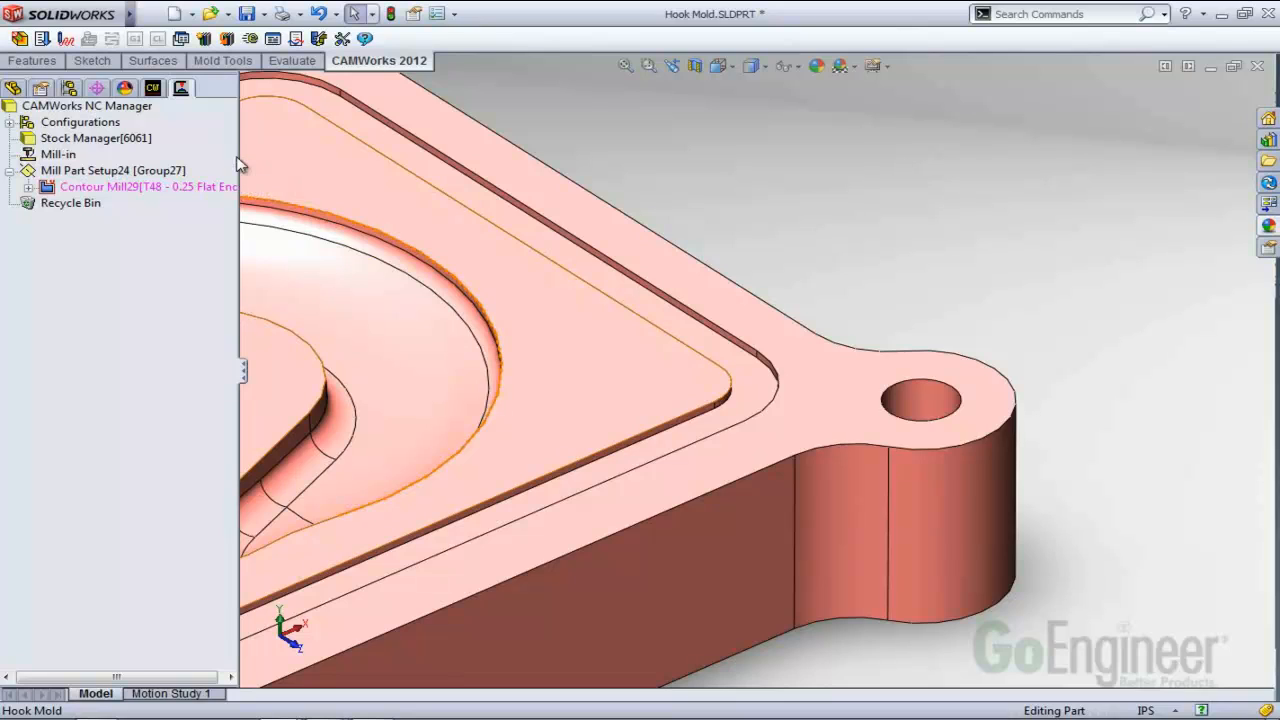
pyautogui.moveTo(239, 157); pyautogui.dragTo(276, 157)
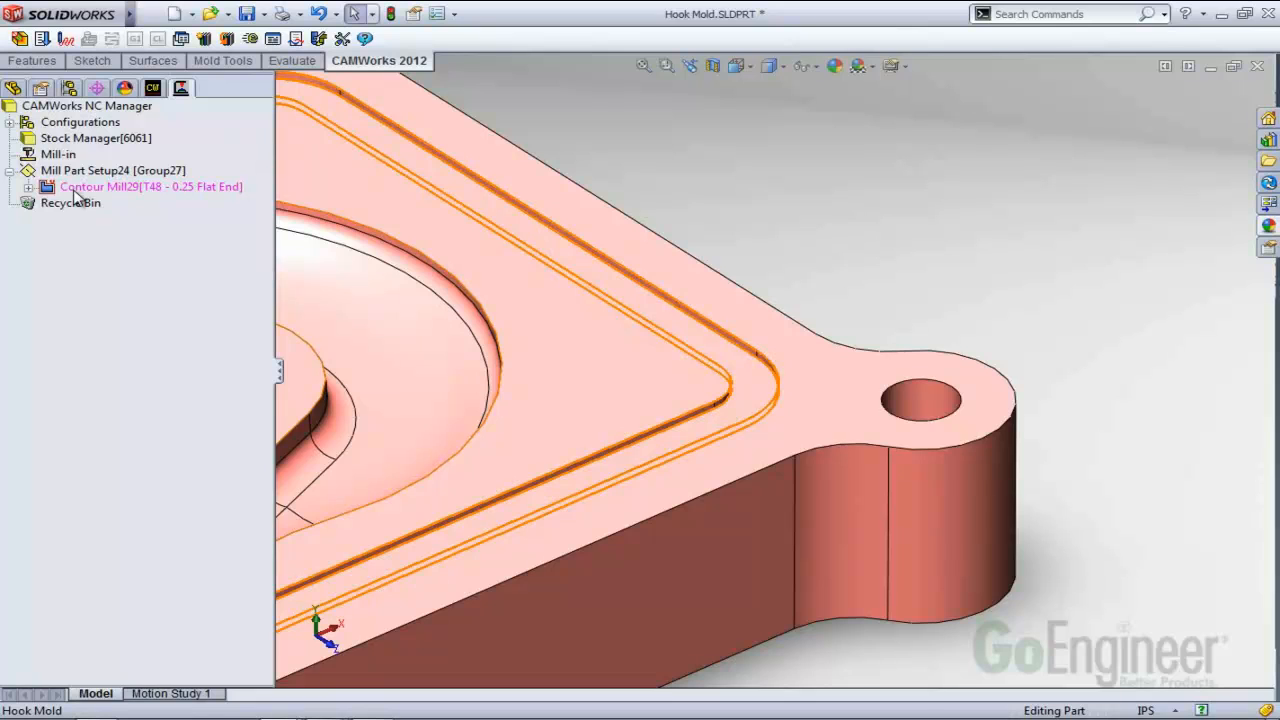
# Generate the toolpath for the Contour Mill operation with the 0.25 Flat End tool.
pyautogui.click(199, 193)
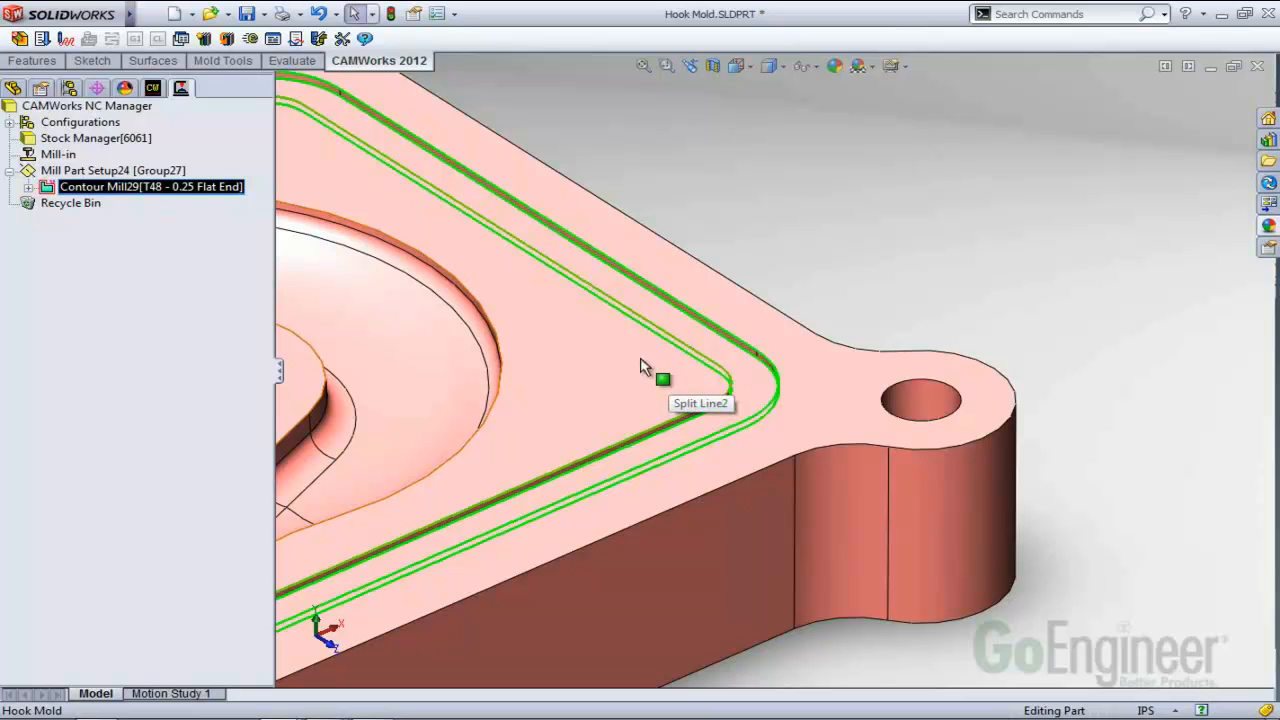
pyautogui.rightClick(219, 190)
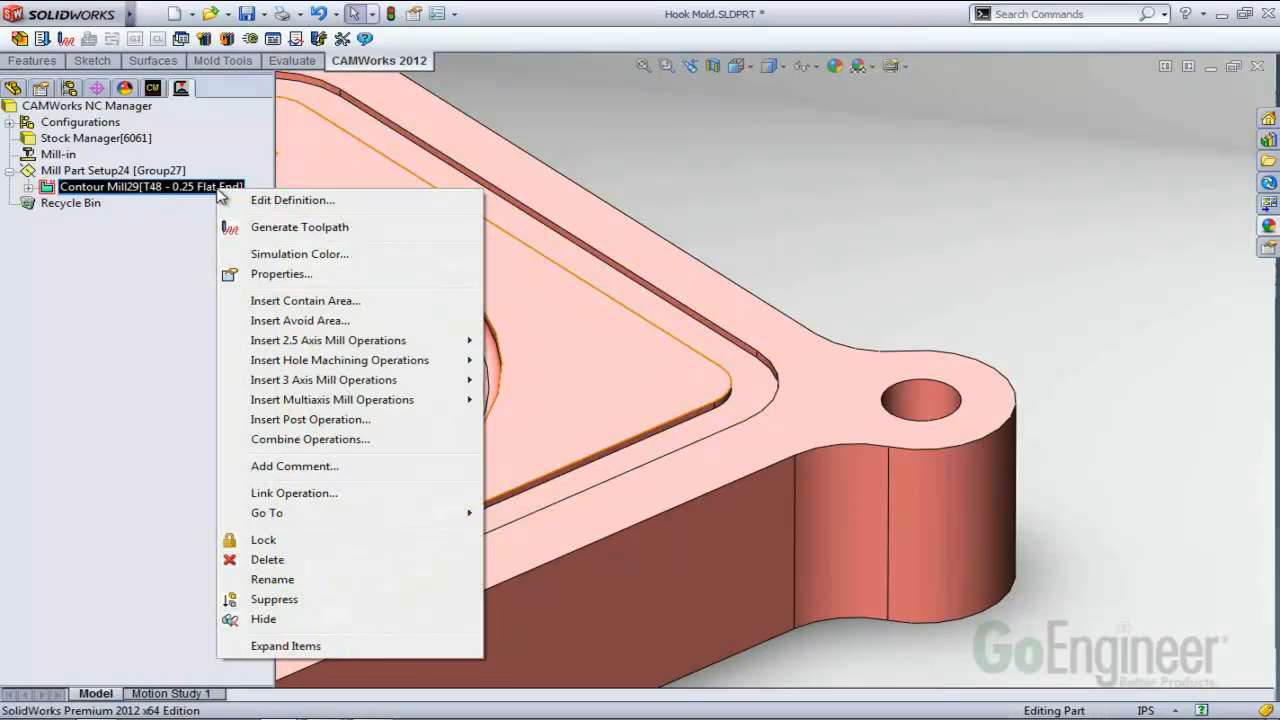
pyautogui.click(288, 227)
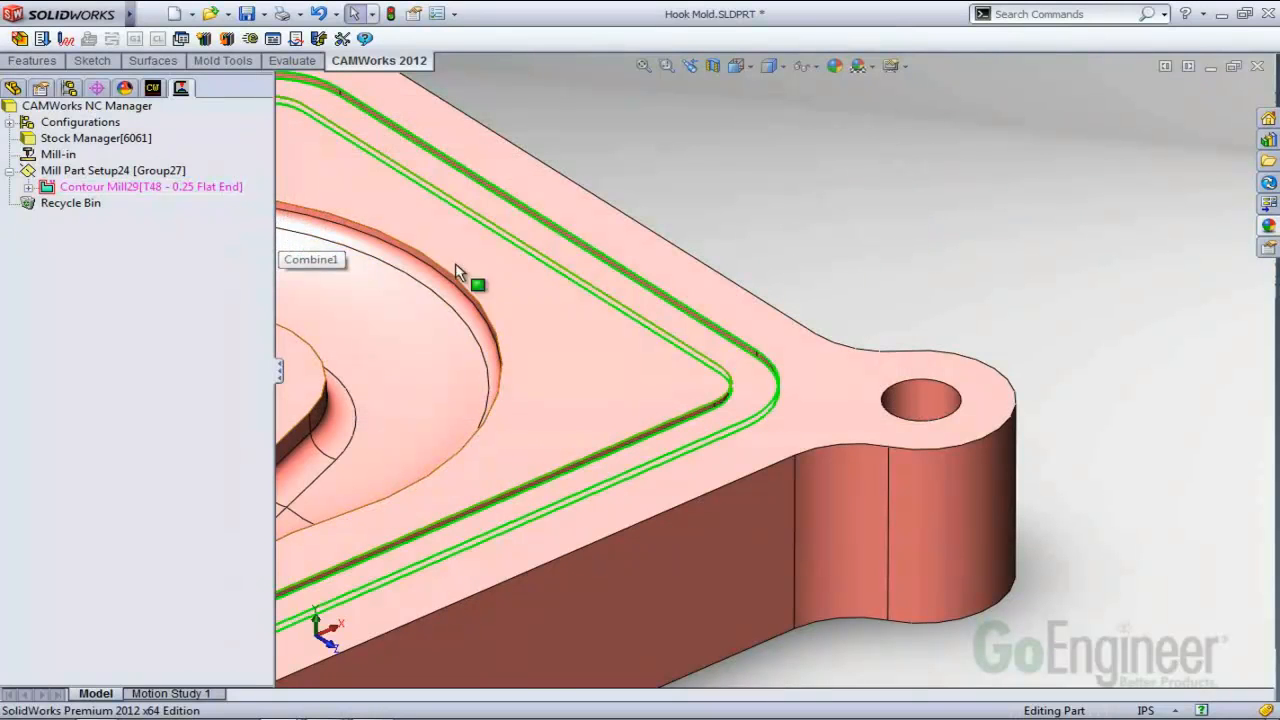
# Examine the groove around the hook cavity for the contour mill toolpath.
pyautogui.scroll(6, 504, 290)
pyautogui.moveTo(534, 314); pyautogui.dragTo(531, 337, button='middle')
pyautogui.scroll(-6, 840, 405)
pyautogui.moveTo(840, 405); pyautogui.dragTo(960, 408, button='middle')
pyautogui.scroll(4, 960, 410)
pyautogui.scroll(2, 880, 405)
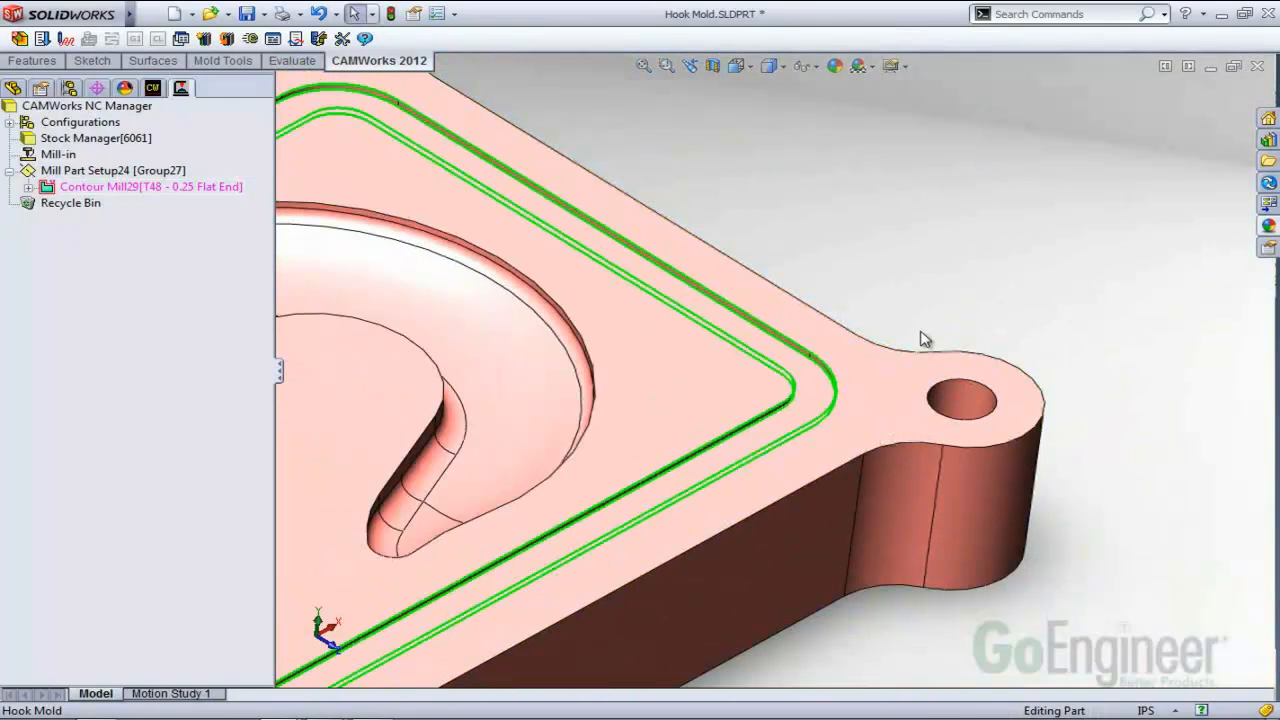
pyautogui.click(428, 289)
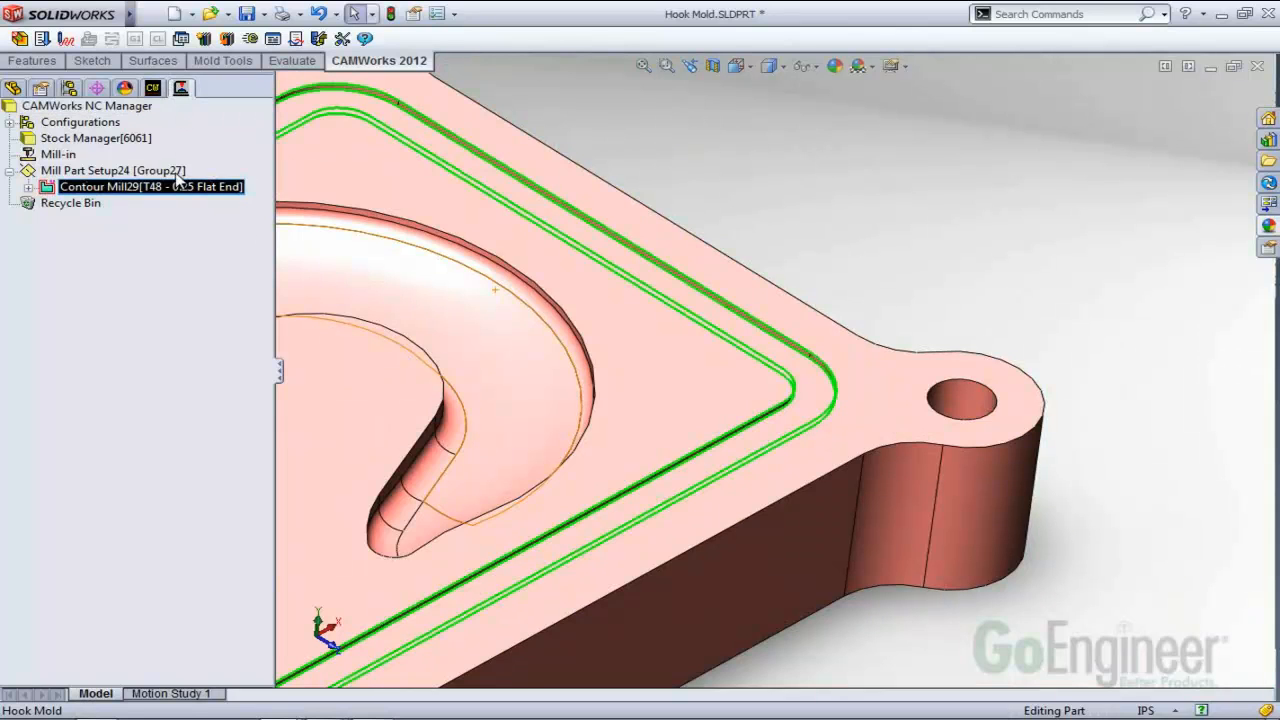
pyautogui.click(628, 145)
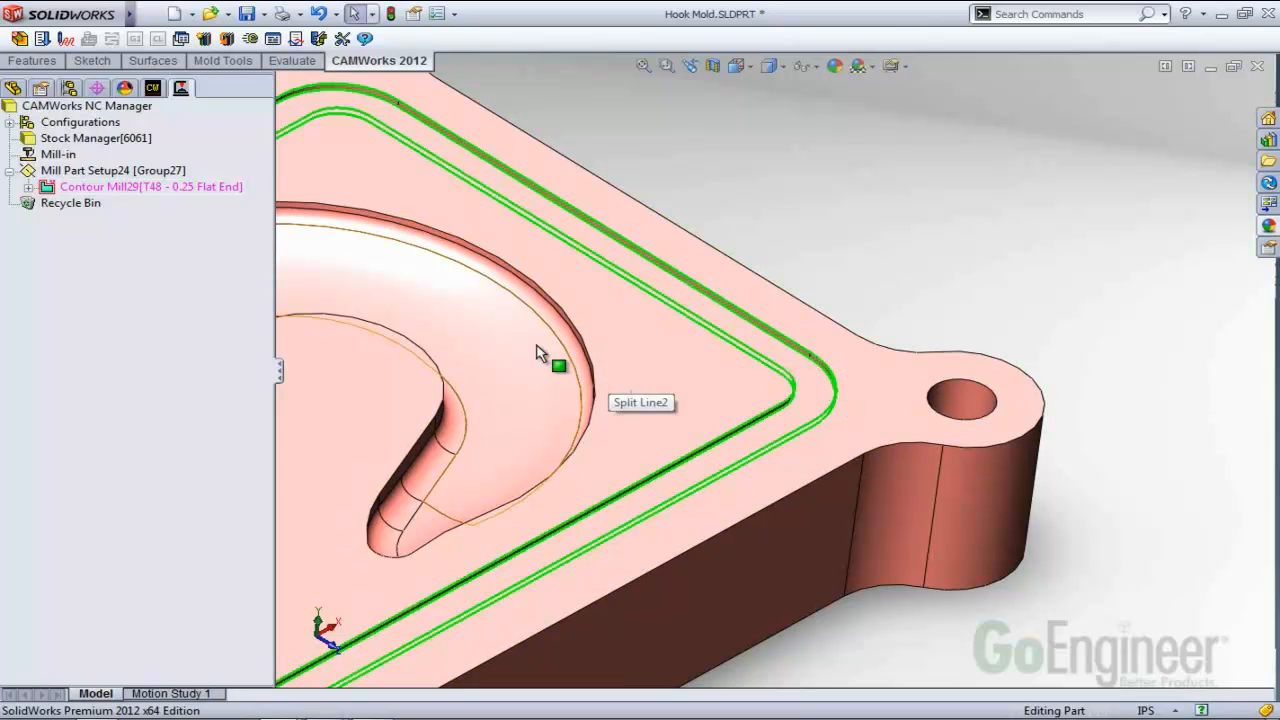
# Check the CAMWorks message window for the toolpath generation messages, then close it.
pyautogui.click(276, 39)
pyautogui.moveTo(518, 118); pyautogui.dragTo(524, 132)
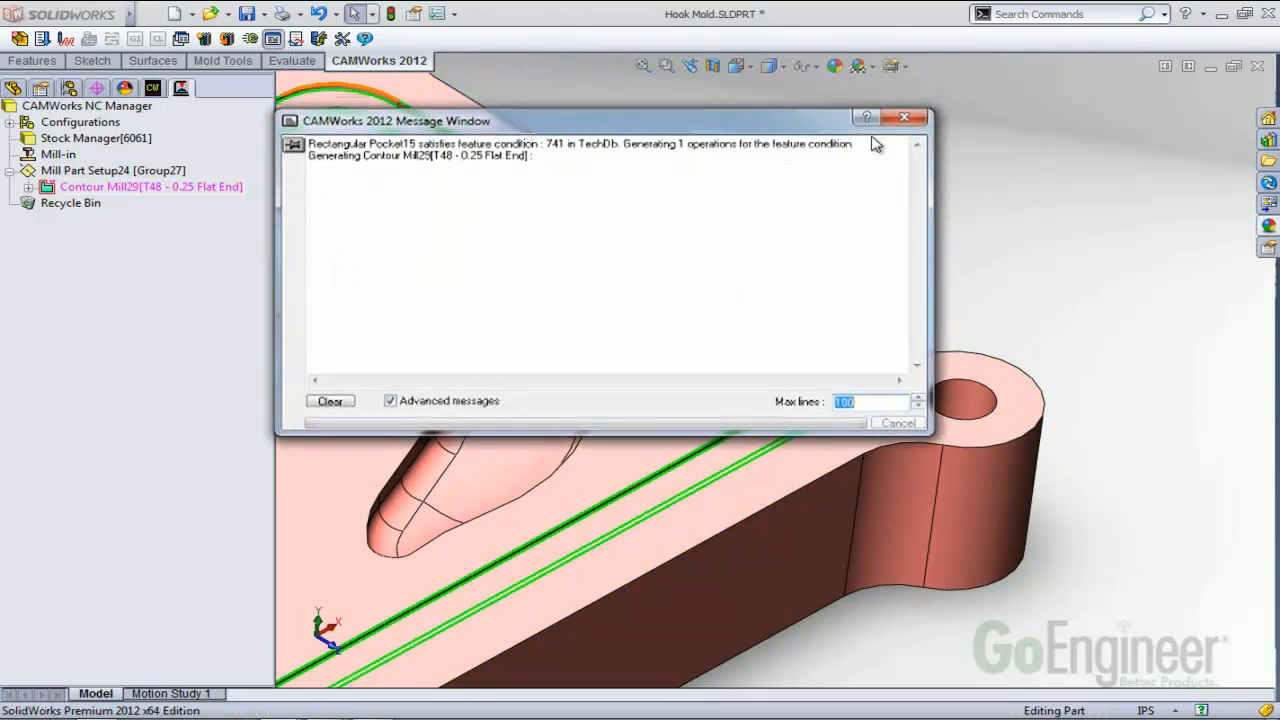
pyautogui.click(903, 121)
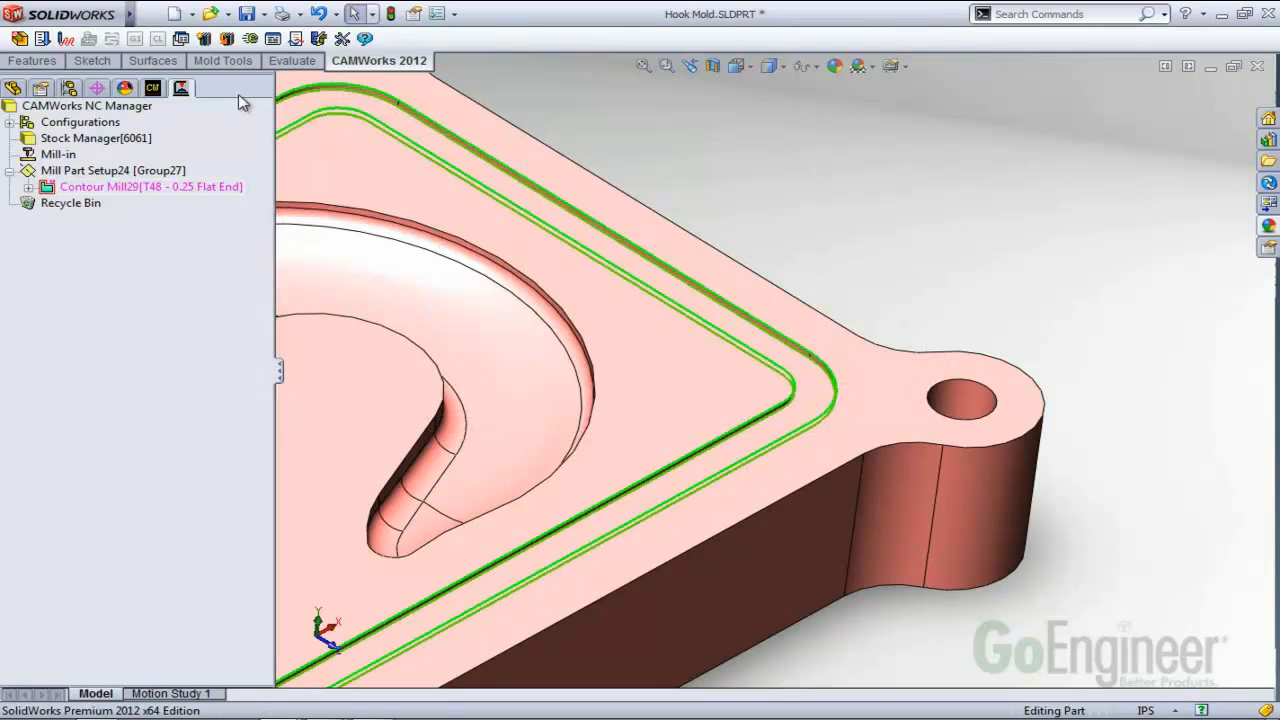
pyautogui.rightClick(309, 97)
pyautogui.click(591, 129)
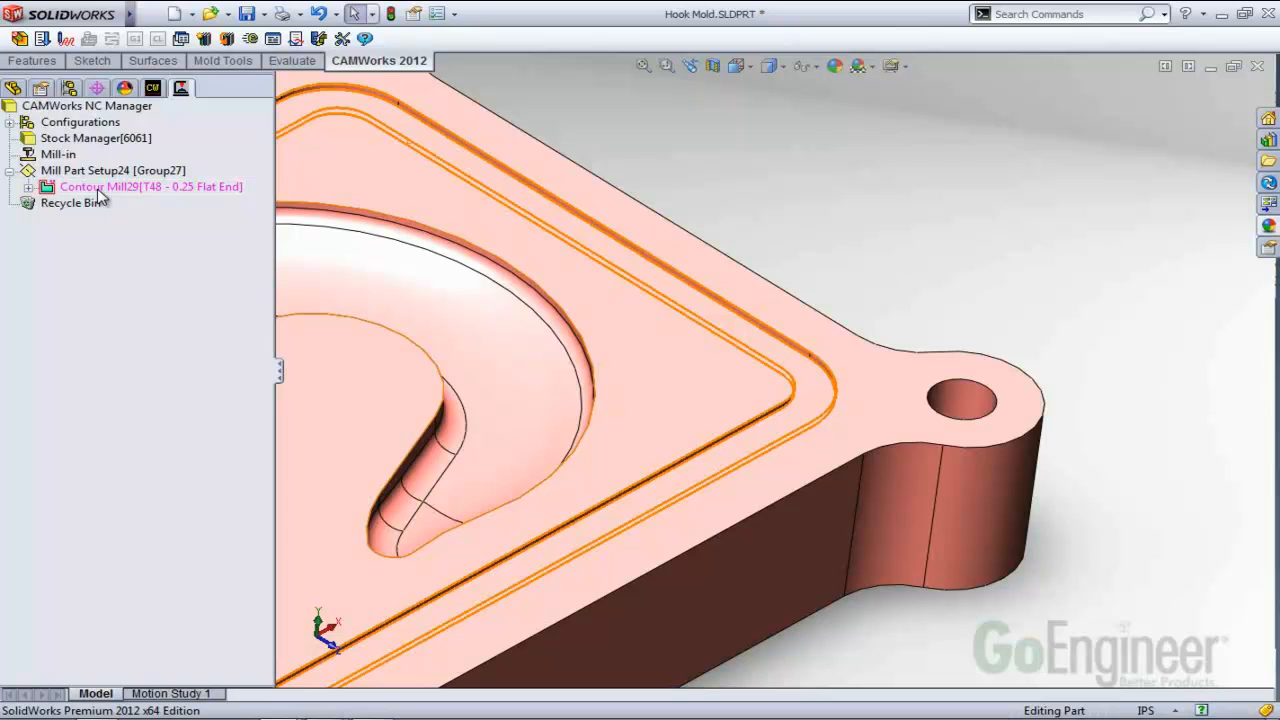
# Replace the Contour Mill operation's tool with the 3/16 4 FLUTE HSS EM from the tool crib.
pyautogui.doubleClick(100, 188)
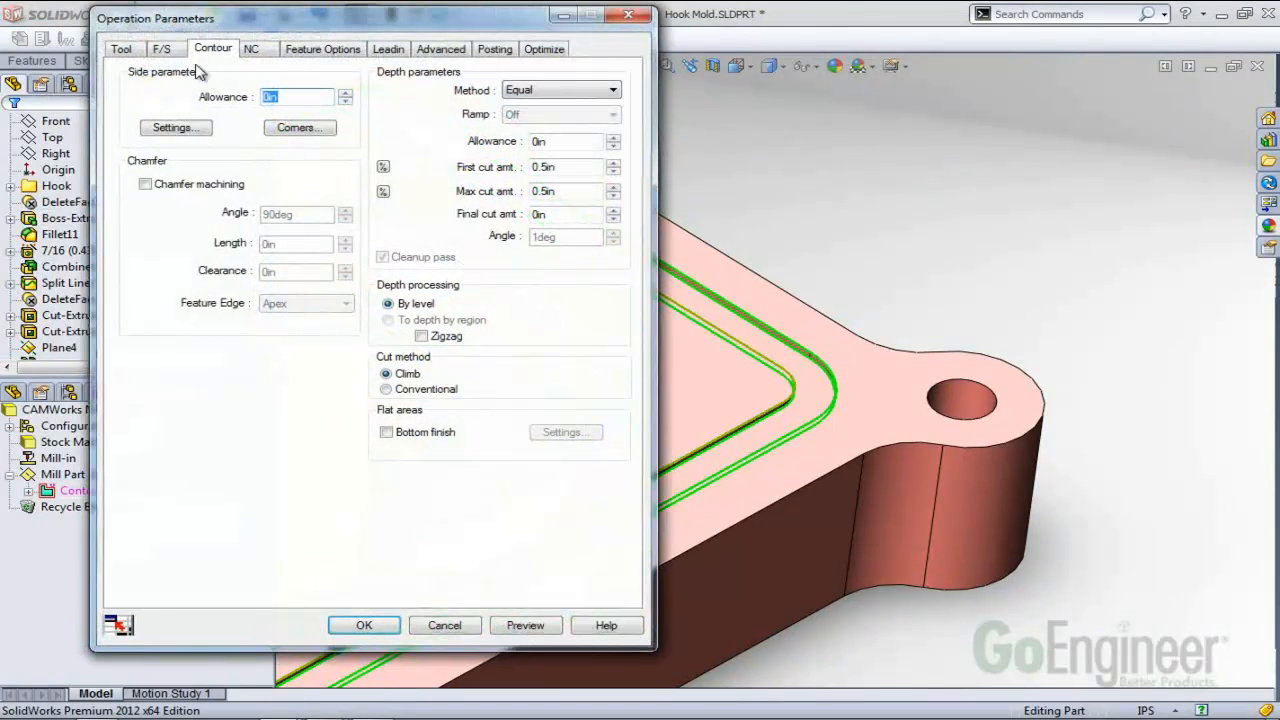
pyautogui.click(121, 50)
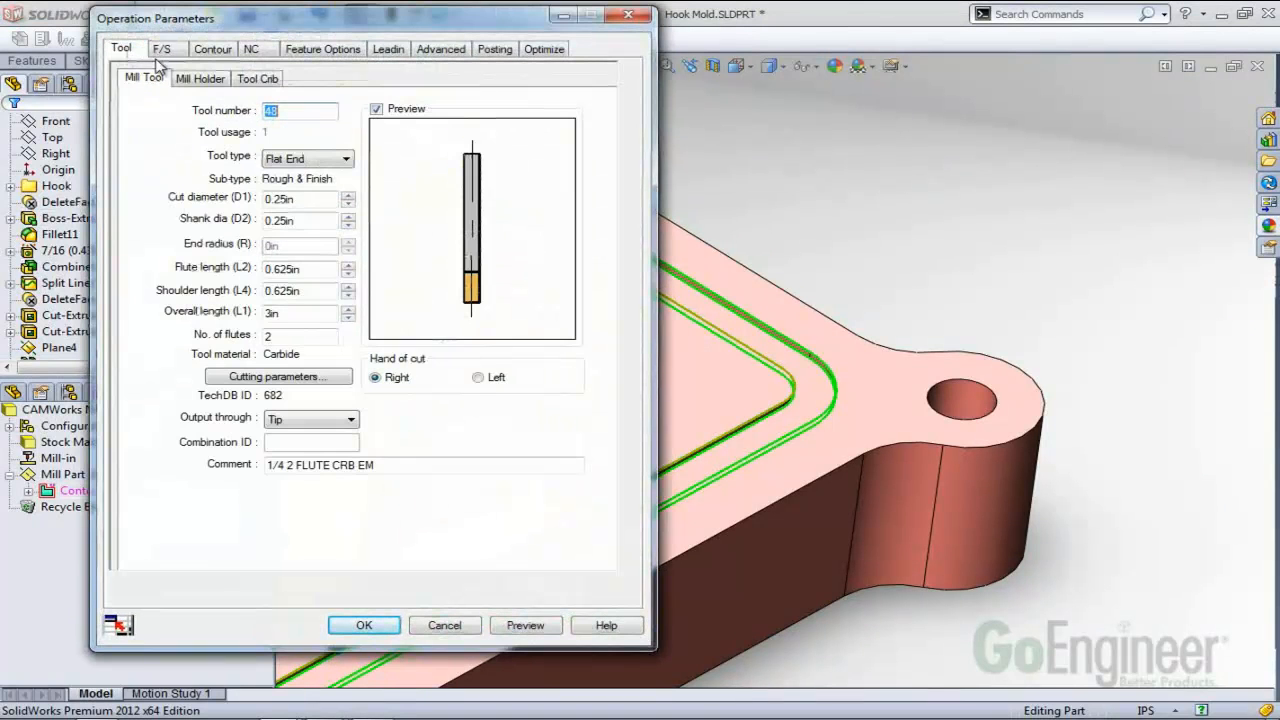
pyautogui.click(259, 80)
pyautogui.moveTo(586, 160)
pyautogui.mouseDown()
pyautogui.moveTo(589, 215)
pyautogui.moveTo(591, 162)
pyautogui.mouseUp()
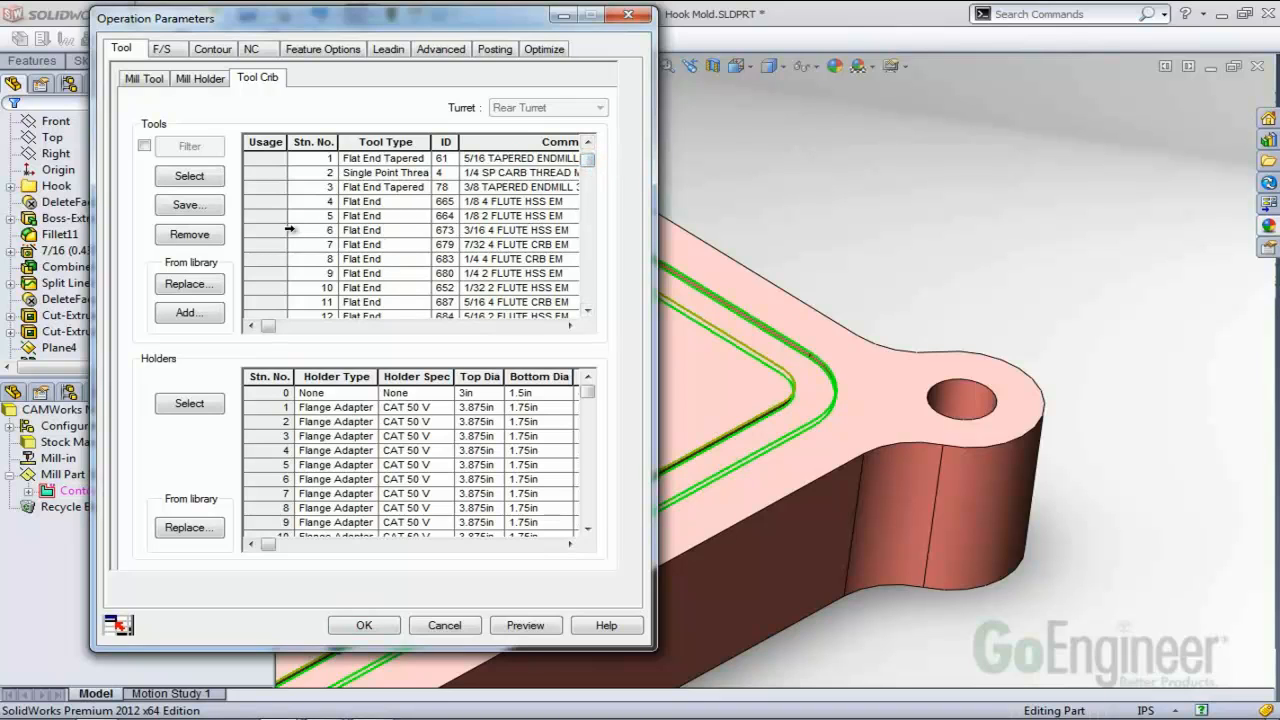
pyautogui.click(268, 232)
pyautogui.click(206, 177)
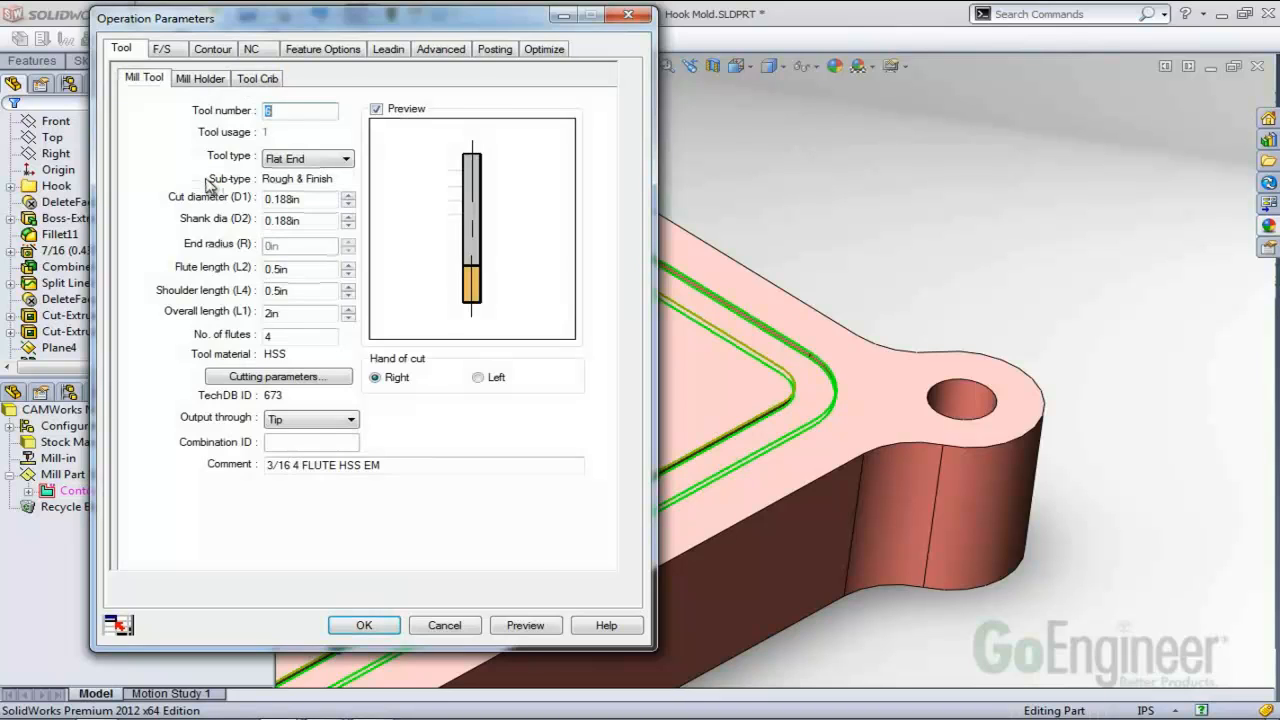
# Preview the contour toolpath with the smaller end mill and inspect it around the border groove.
pyautogui.click(530, 625)
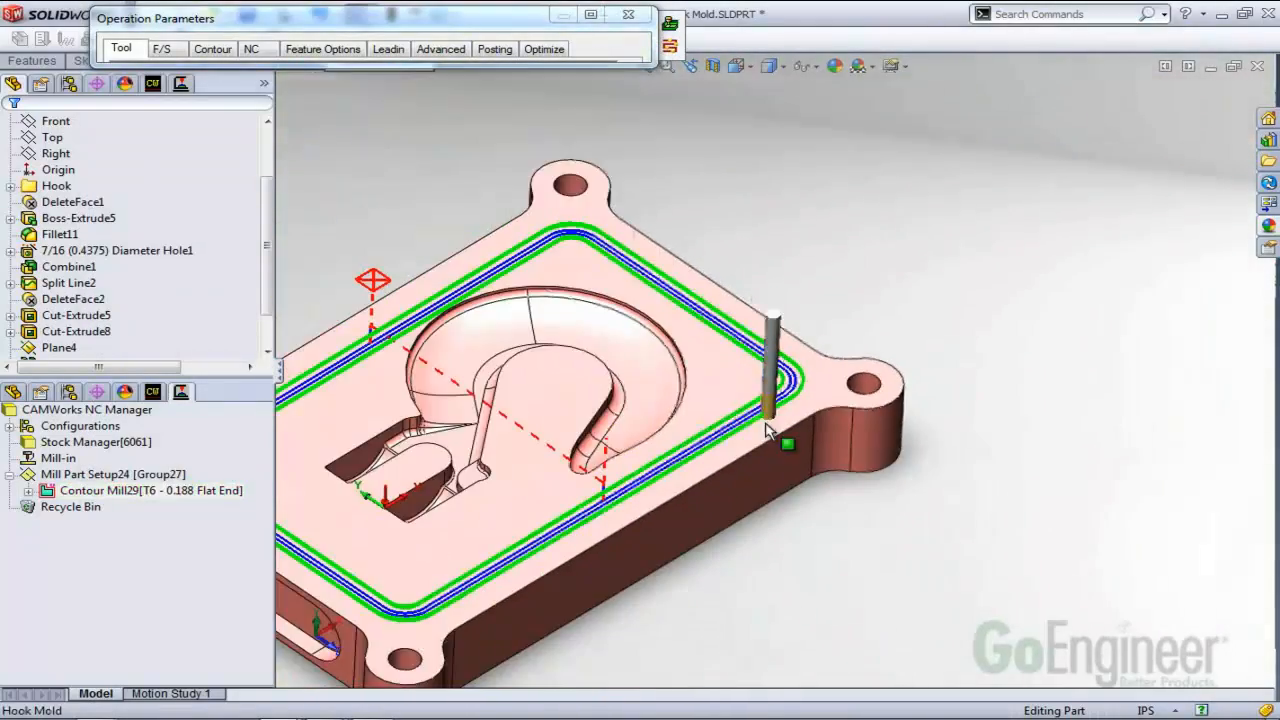
pyautogui.moveTo(622, 375); pyautogui.dragTo(612, 382, button='middle')
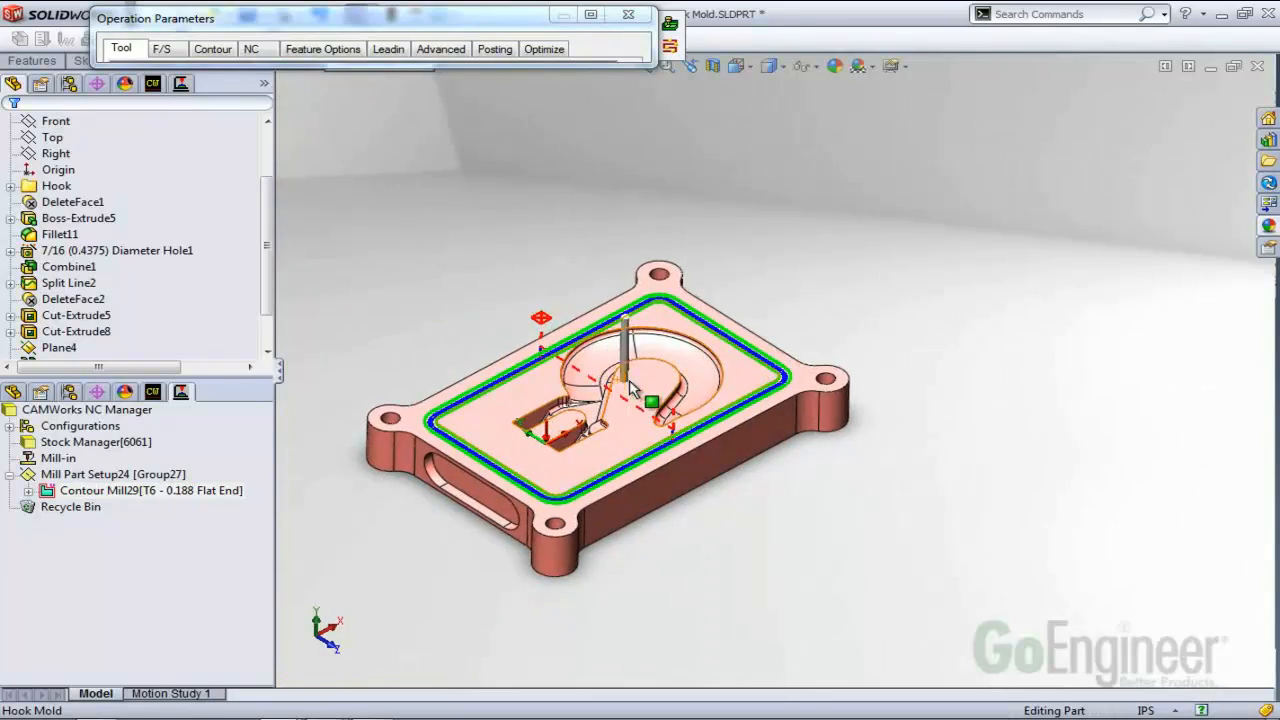
pyautogui.scroll(-5, 680, 411)
pyautogui.scroll(-1, 680, 411)
pyautogui.scroll(1, 686, 416)
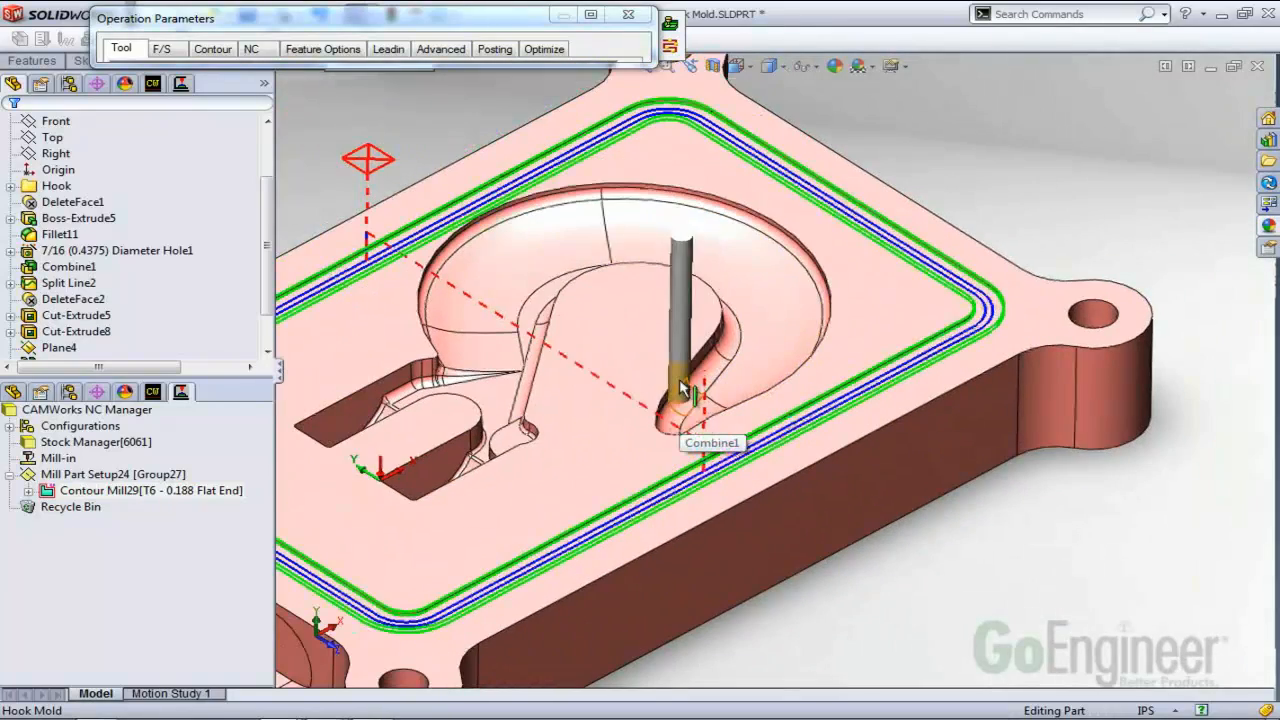
pyautogui.scroll(1, 661, 355)
pyautogui.moveTo(660, 356); pyautogui.dragTo(660, 375, button='middle')
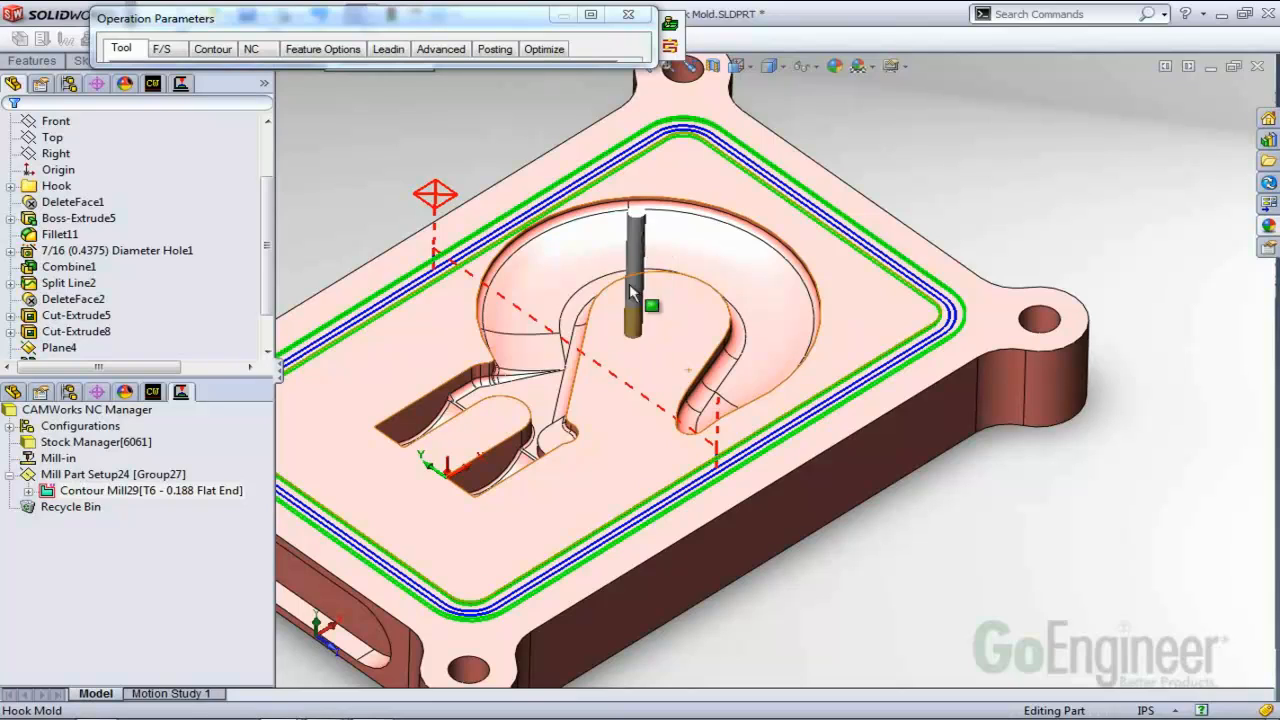
pyautogui.moveTo(590, 45)
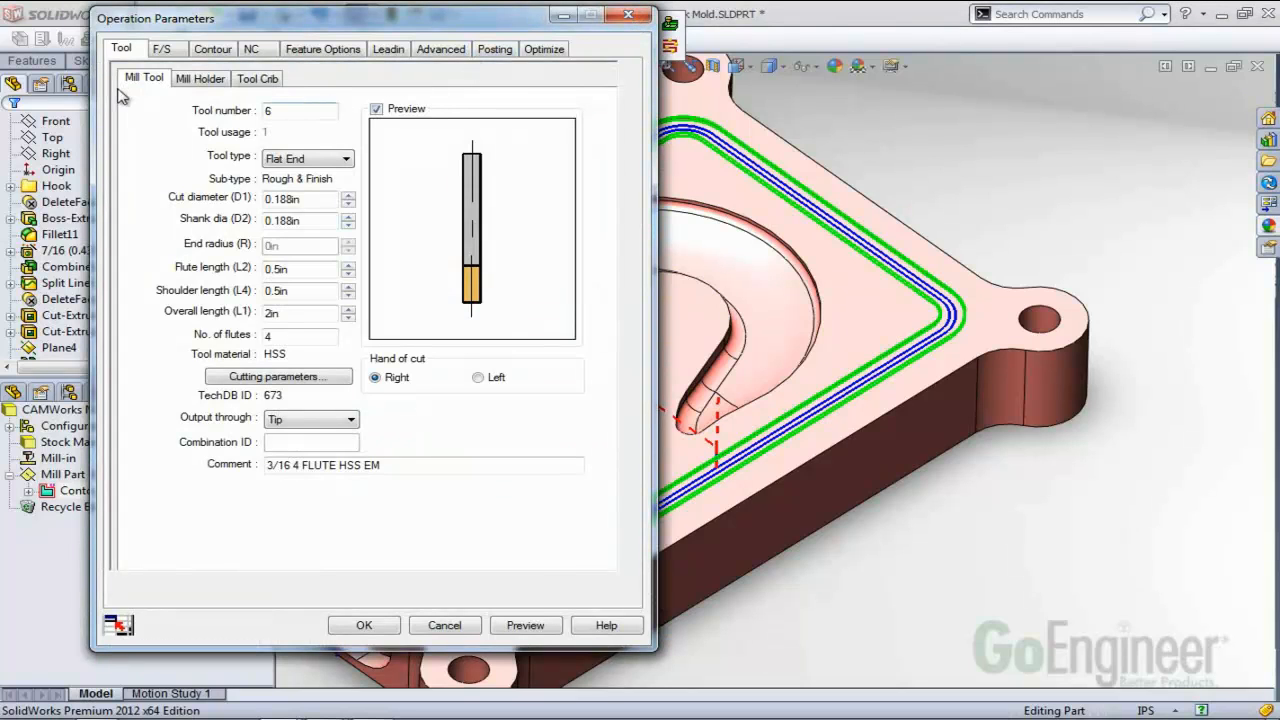
# Set the contour operation's side allowance to 0.005 in and preview the toolpath in the groove corner.
pyautogui.moveTo(282, 28); pyautogui.dragTo(234, 31)
pyautogui.click(165, 53)
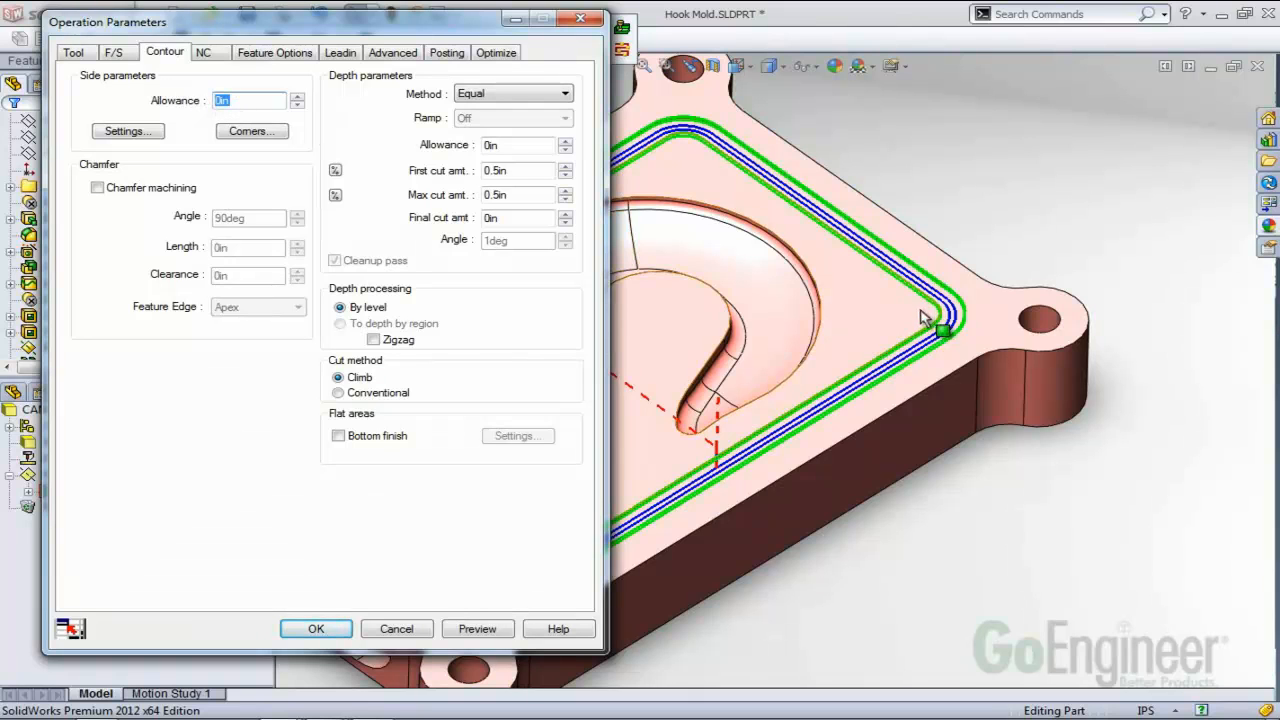
pyautogui.scroll(-8, 942, 337)
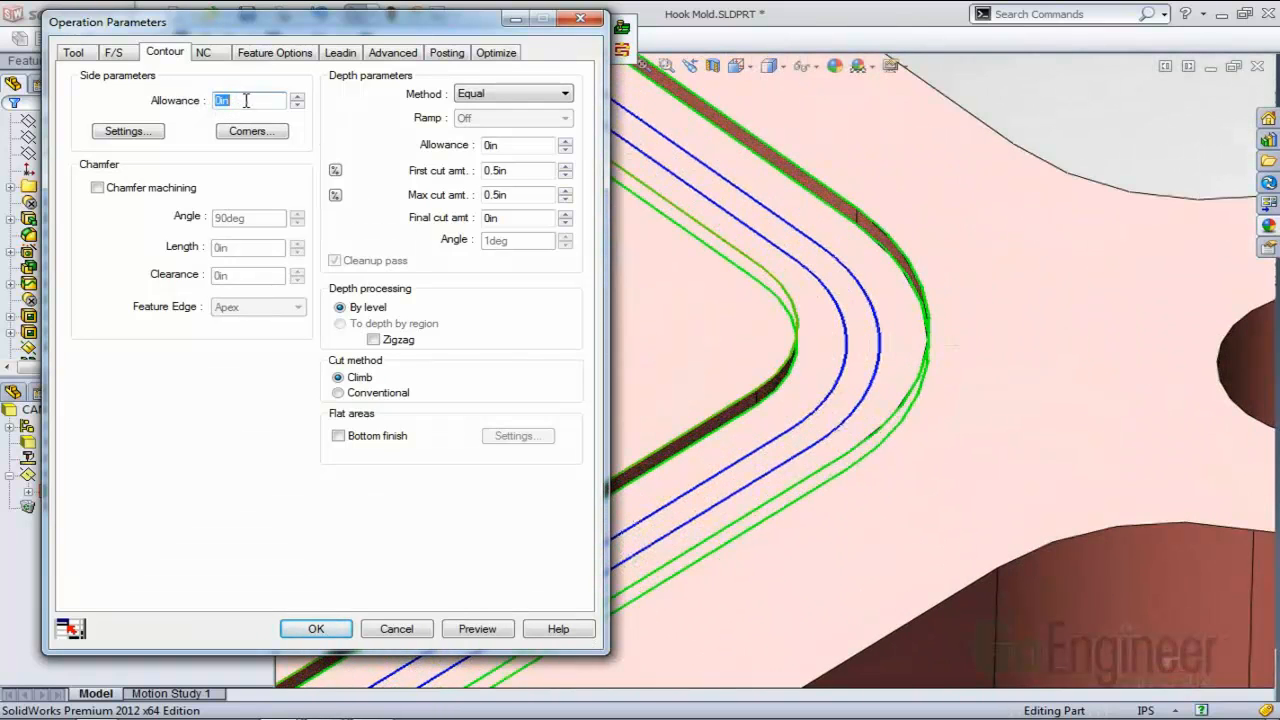
pyautogui.write('.005')
pyautogui.click(477, 629)
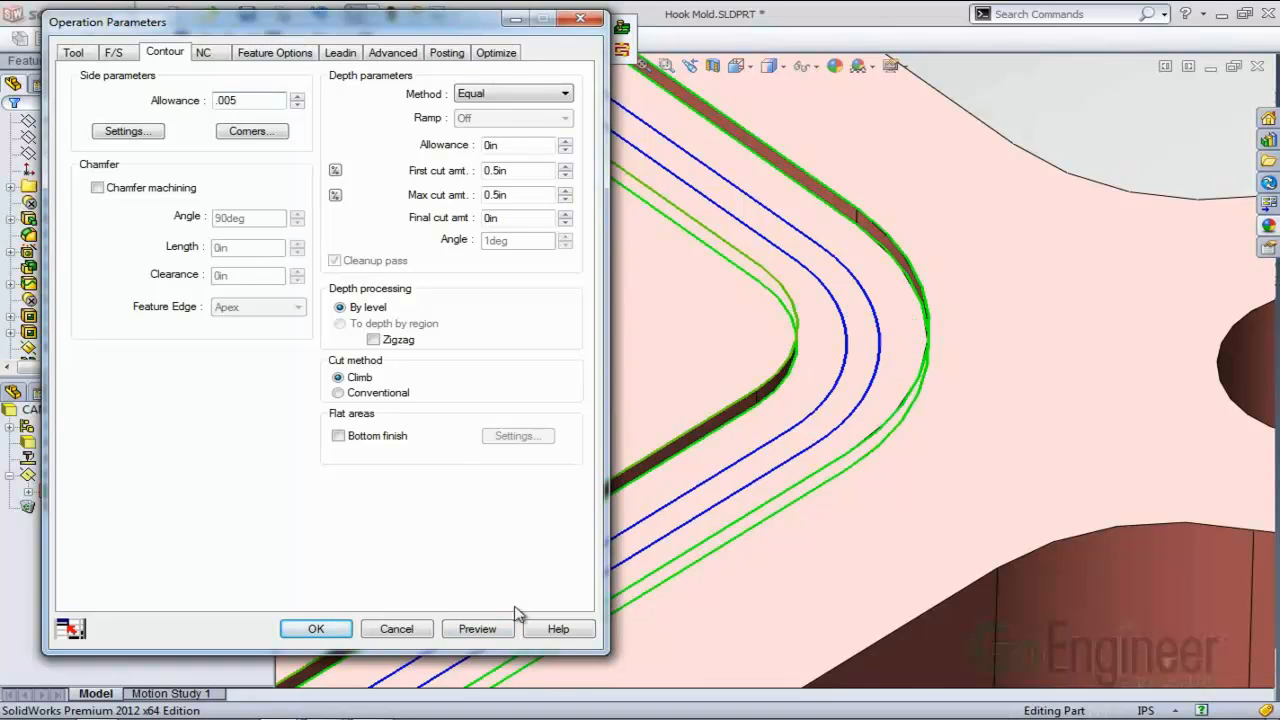
pyautogui.click(494, 629)
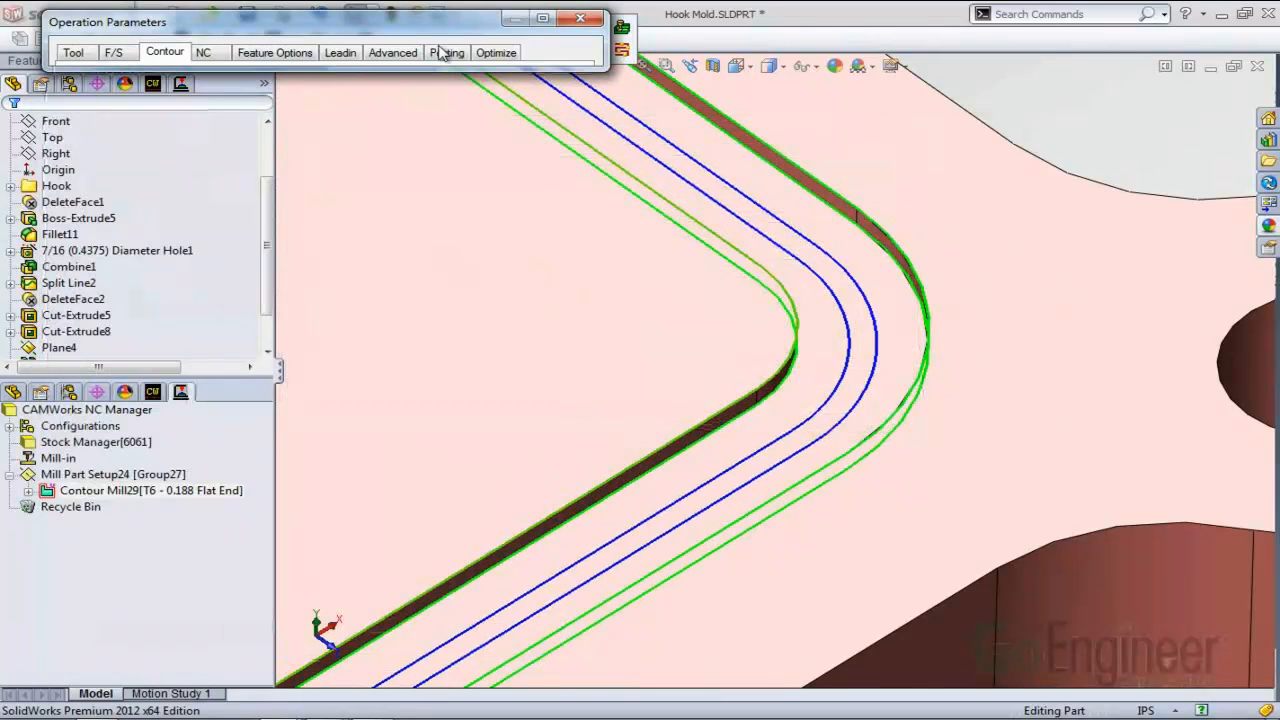
# Set the contour operation's side allowance to 0.05 in and preview the toolpath.
pyautogui.click(542, 18)
pyautogui.moveTo(238, 101); pyautogui.dragTo(221, 101)
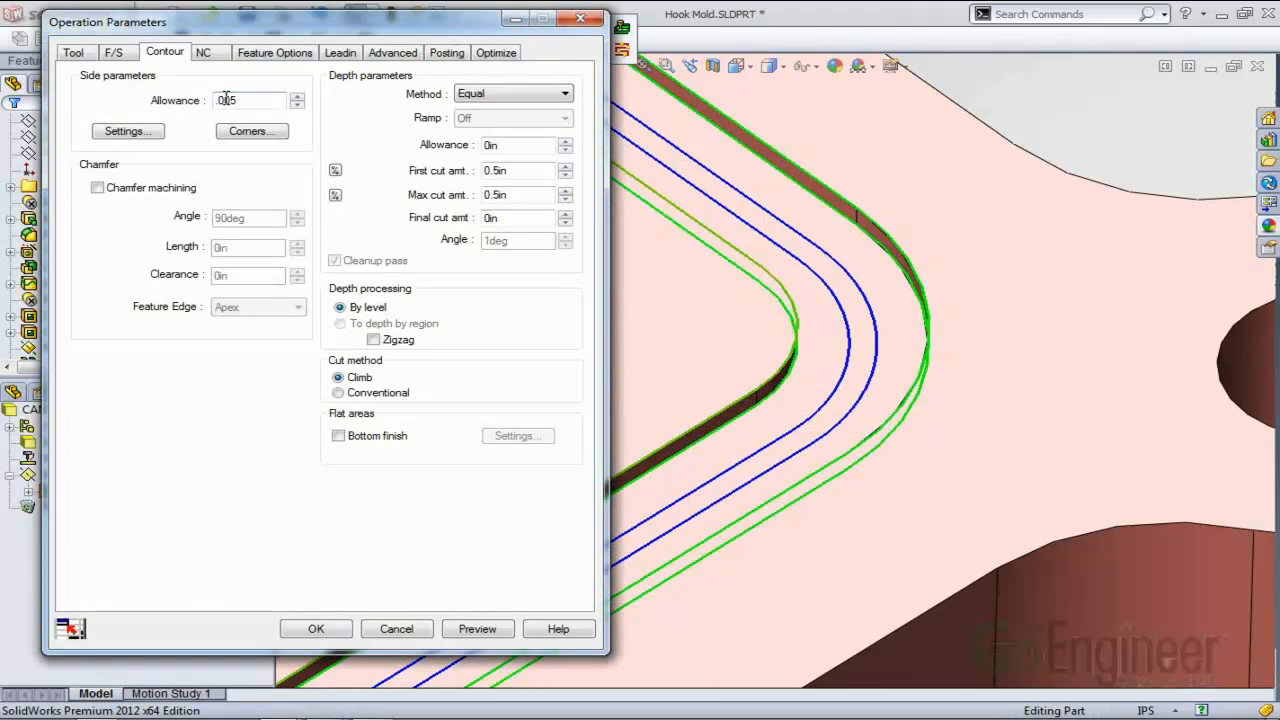
pyautogui.press('BackSpace')
pyautogui.press('BackSpace')
pyautogui.write('5')
pyautogui.doubleClick(228, 101)
pyautogui.write('.05')
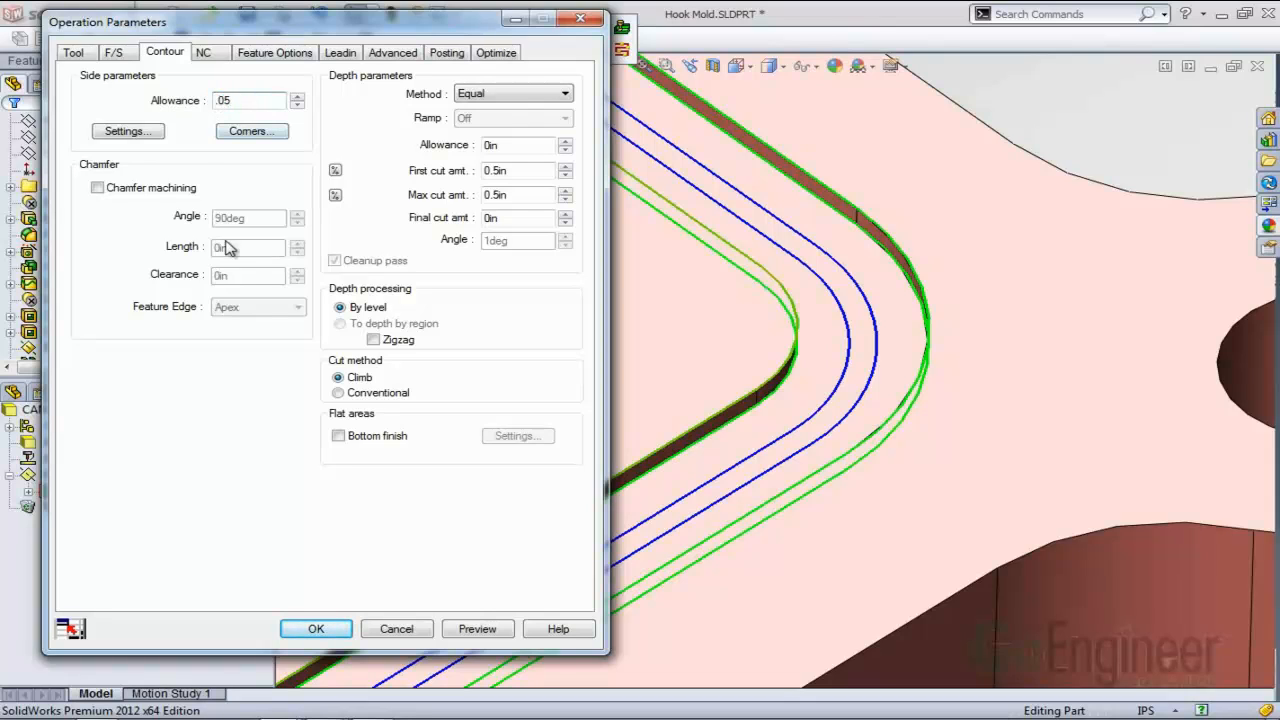
pyautogui.click(470, 632)
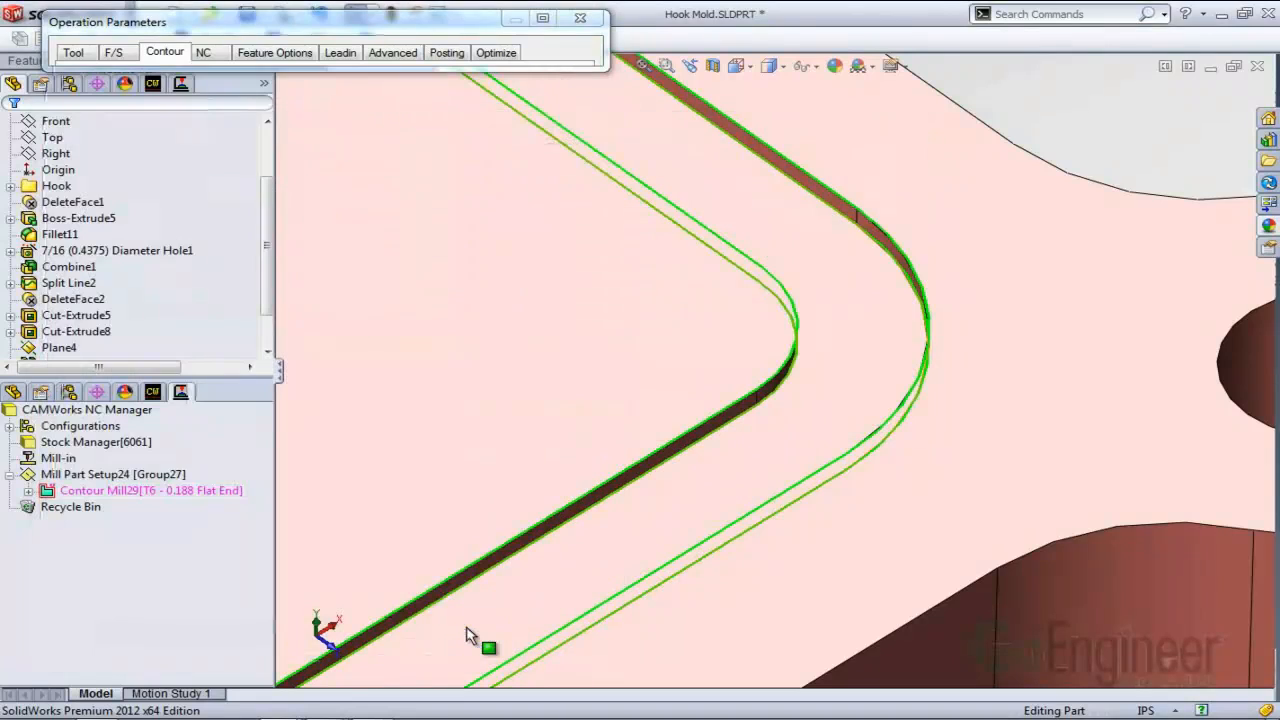
# Set the contour operation's side allowance to 0.03 in and preview the toolpath along the groove.
pyautogui.click(205, 52)
pyautogui.click(180, 53)
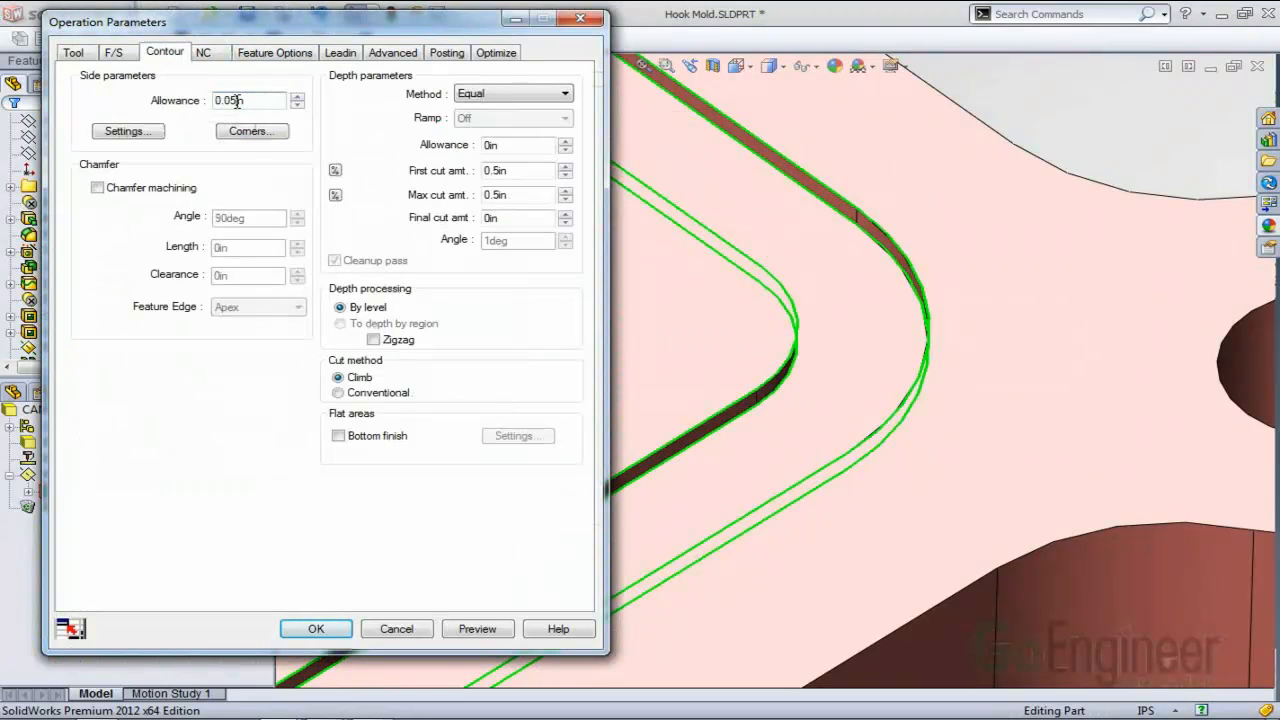
pyautogui.moveTo(230, 100); pyautogui.dragTo(255, 100)
pyautogui.write('1')
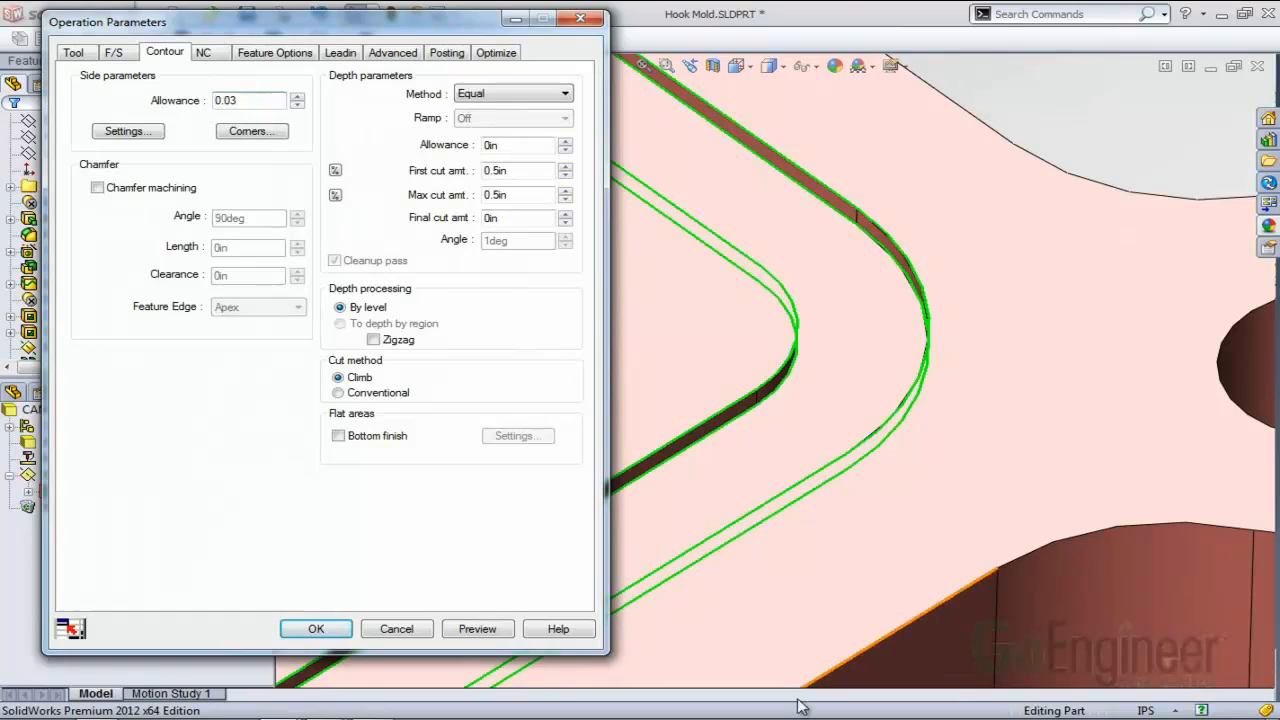
pyautogui.click(470, 628)
pyautogui.scroll(8, 660, 460)
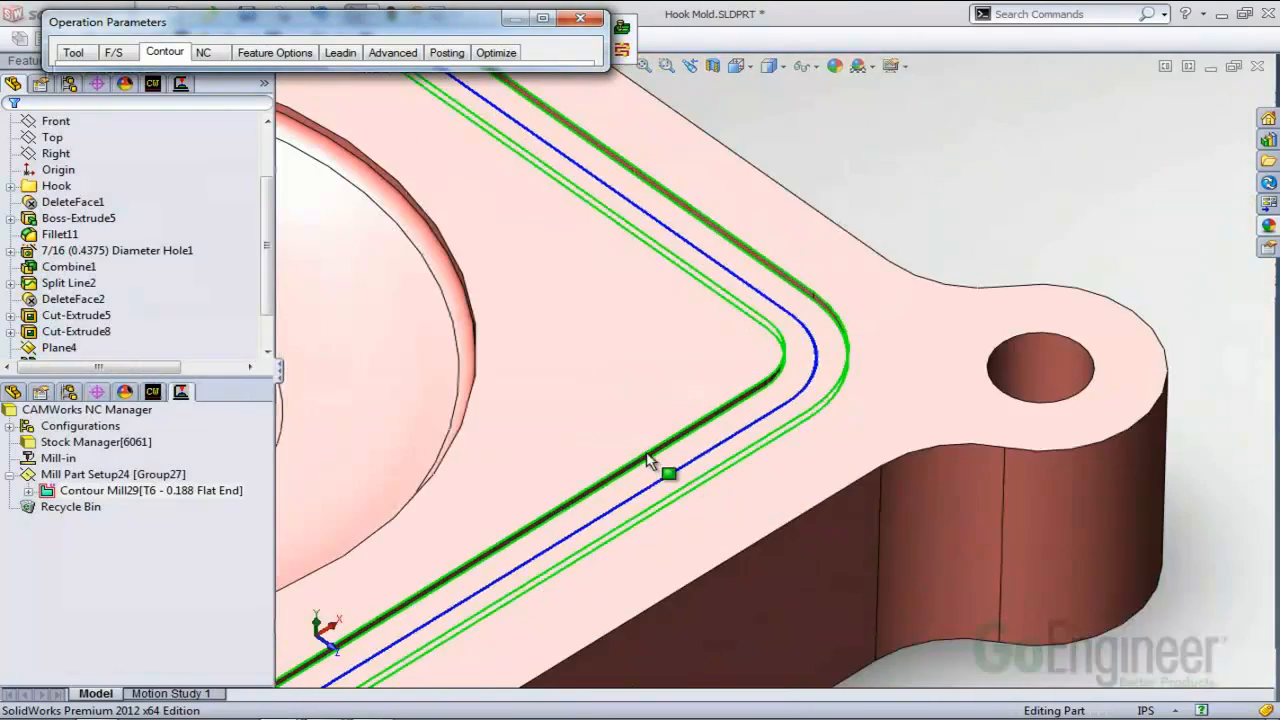
# Inspect the previewed toolpath along the border groove and set the contour operation's side allowance to 0 in.
pyautogui.scroll(-8, 757, 360)
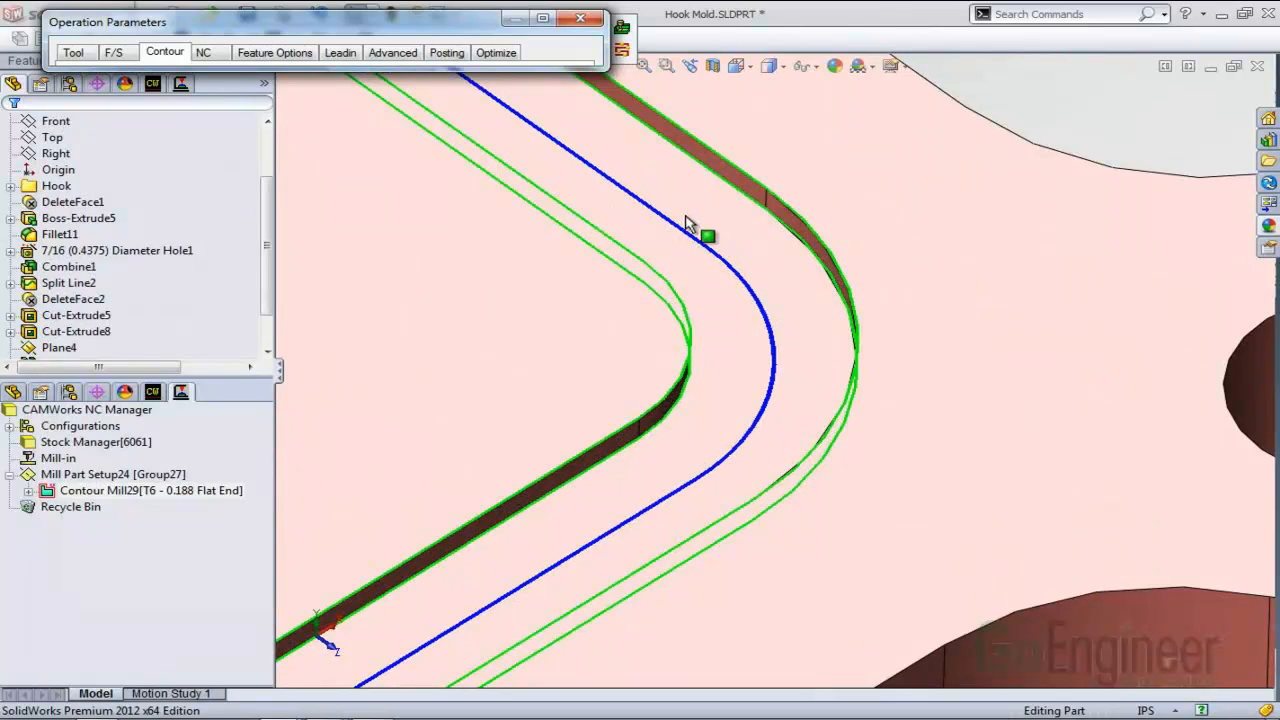
pyautogui.scroll(2, 725, 462)
pyautogui.scroll(7, 725, 462)
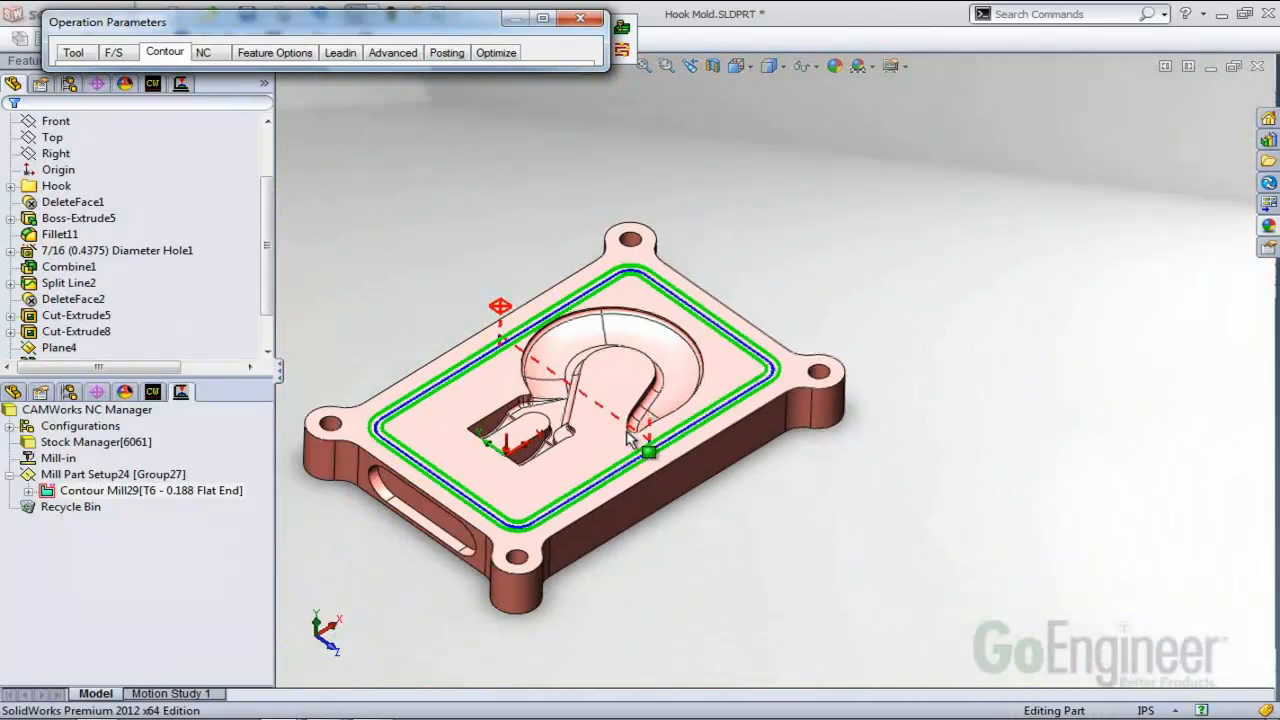
pyautogui.scroll(-2, 553, 357)
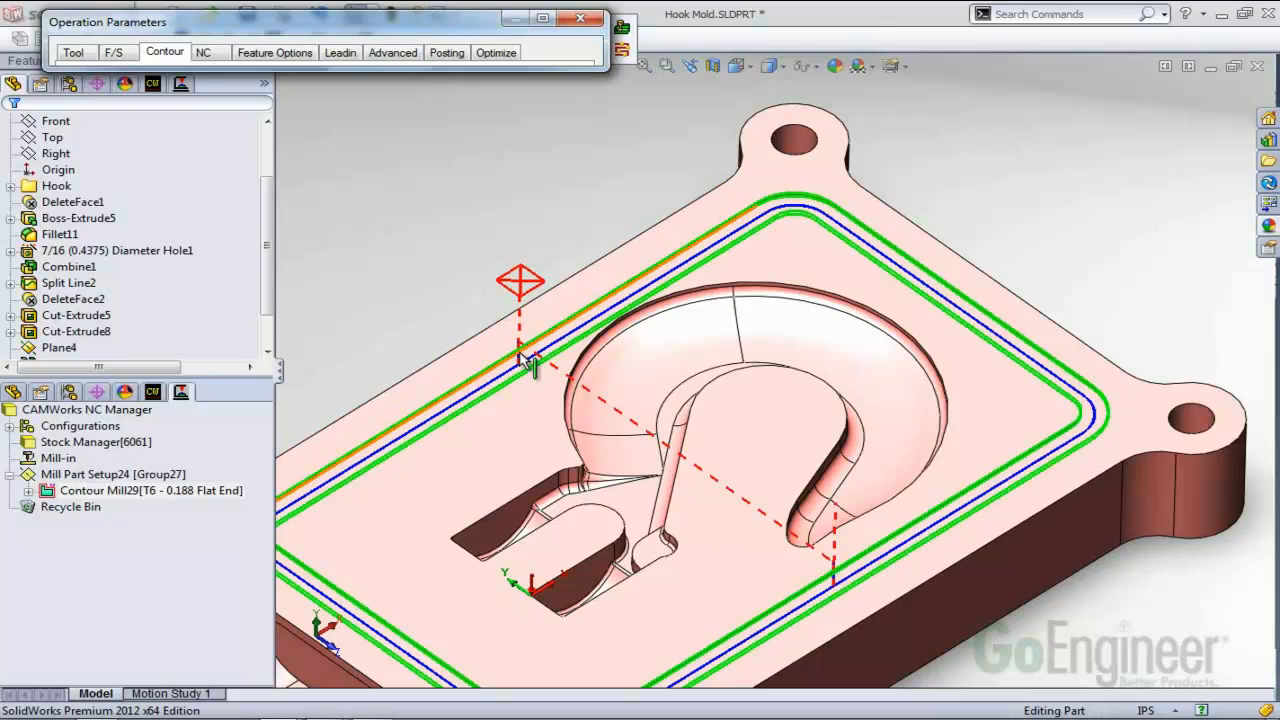
pyautogui.click(542, 17)
pyautogui.moveTo(261, 99); pyautogui.dragTo(195, 104)
pyautogui.write('0')
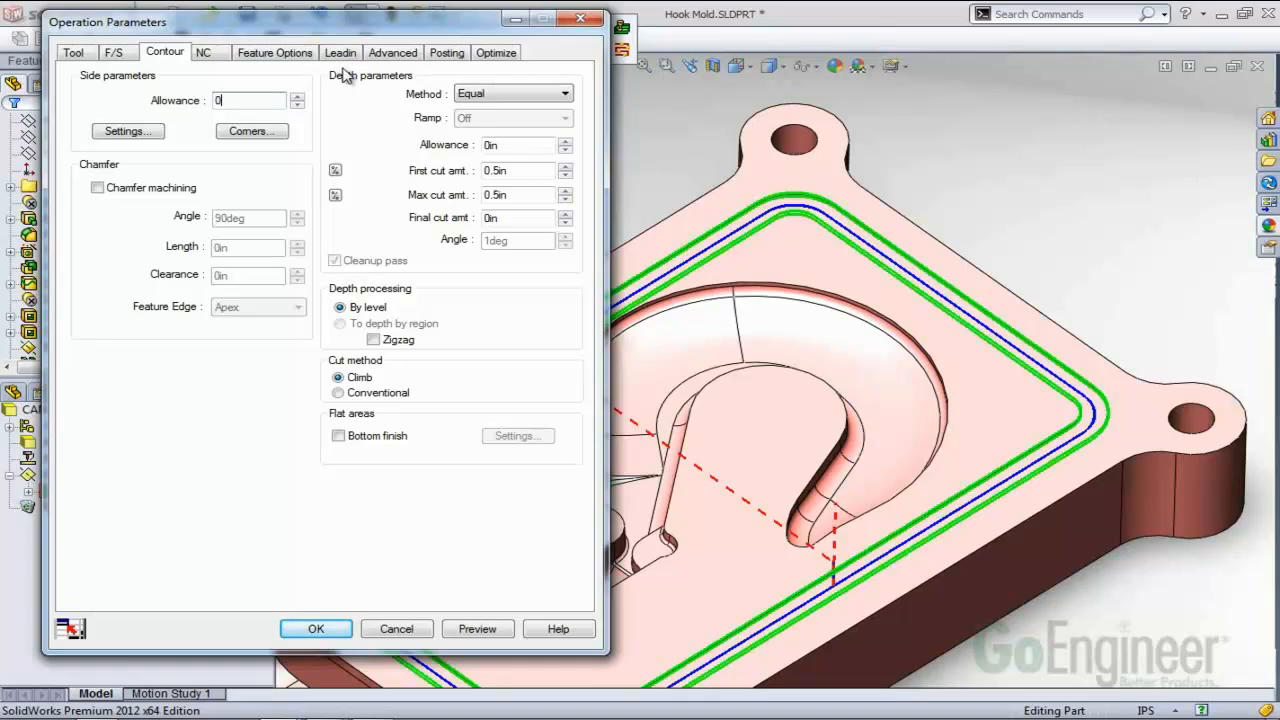
# Set the contour operation's first and maximum cut amounts to 0.01 in and preview the depth passes in the groove corner.
pyautogui.moveTo(517, 175); pyautogui.dragTo(482, 172)
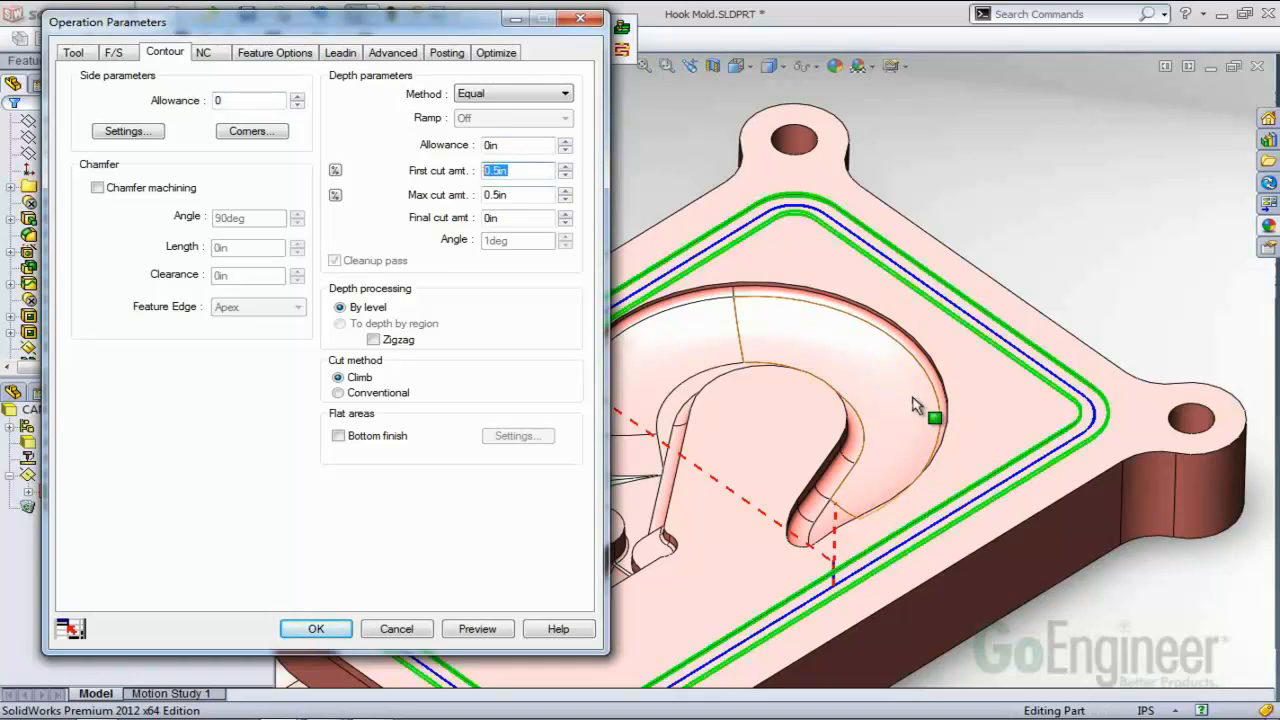
pyautogui.moveTo(1014, 435); pyautogui.dragTo(1021, 381, button='middle')
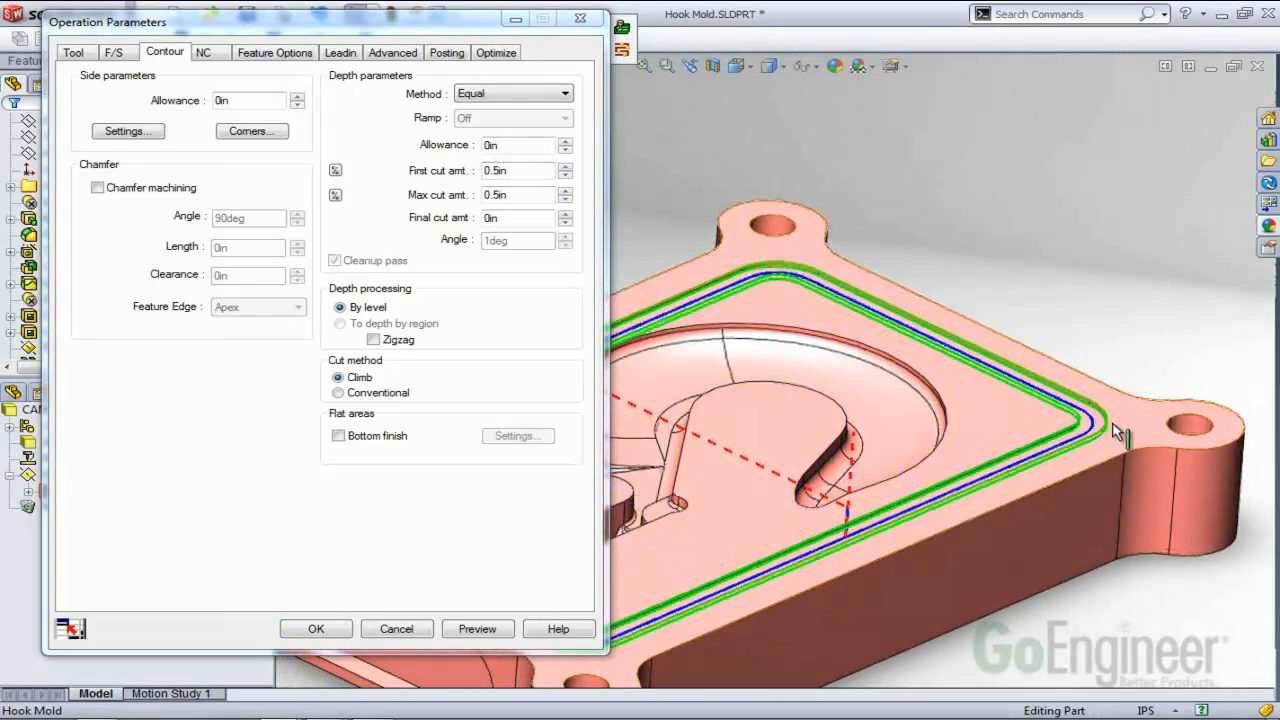
pyautogui.scroll(-7, 1105, 428)
pyautogui.moveTo(882, 438); pyautogui.dragTo(881, 424, button='middle')
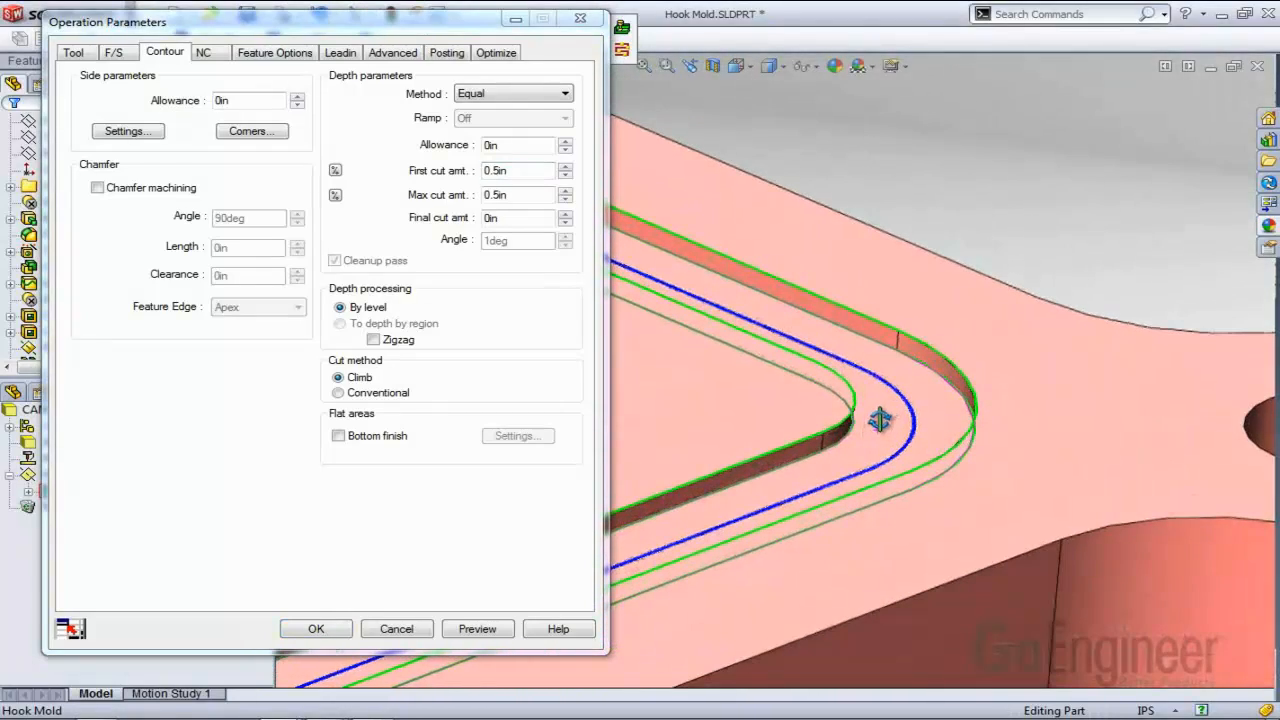
pyautogui.doubleClick(521, 177)
pyautogui.write('.01')
pyautogui.doubleClick(485, 196)
pyautogui.write('.01')
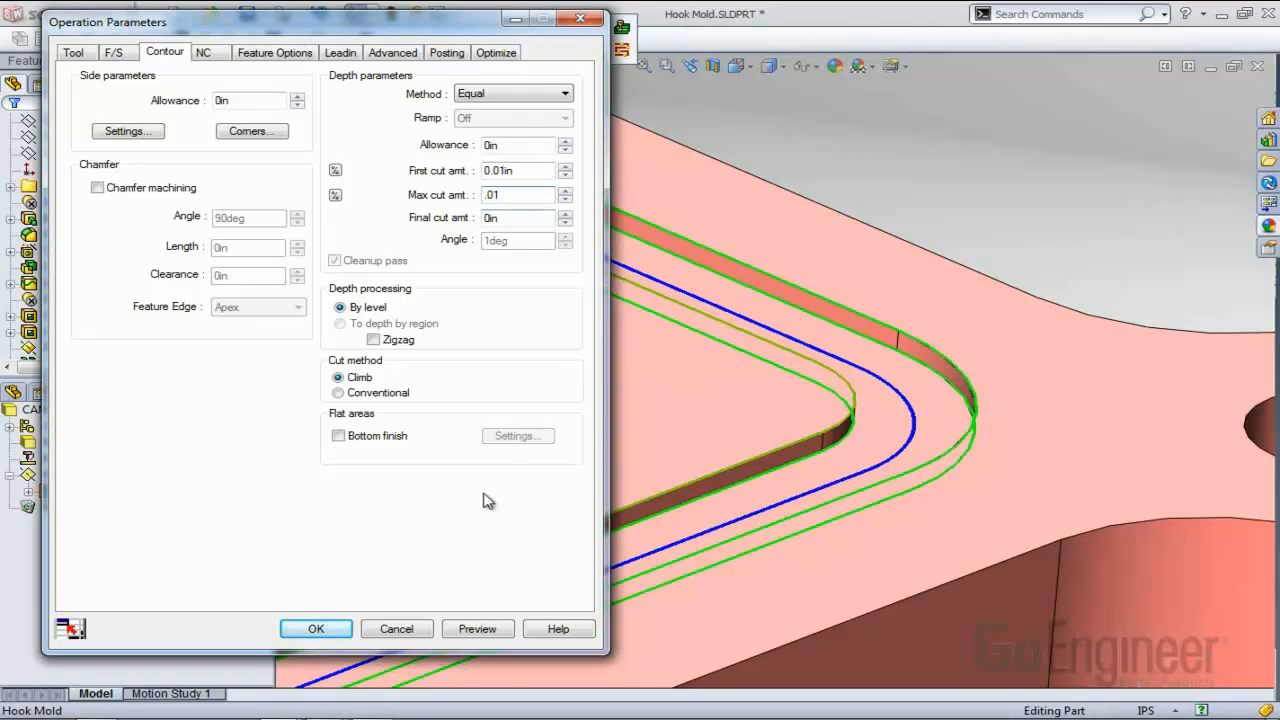
pyautogui.click(490, 631)
pyautogui.scroll(-4, 909, 455)
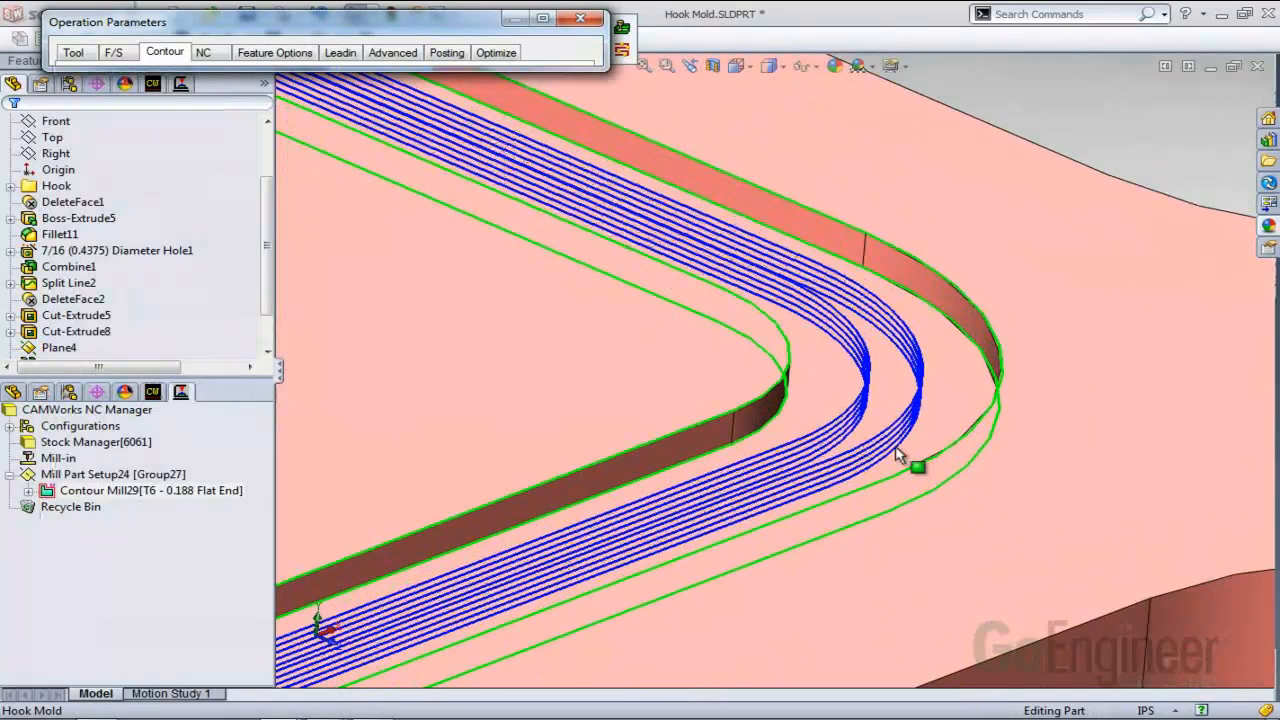
# Set the contour operation's first and maximum cut amounts to 0.1 in and preview the toolpath around the mold.
pyautogui.moveTo(588, 22)
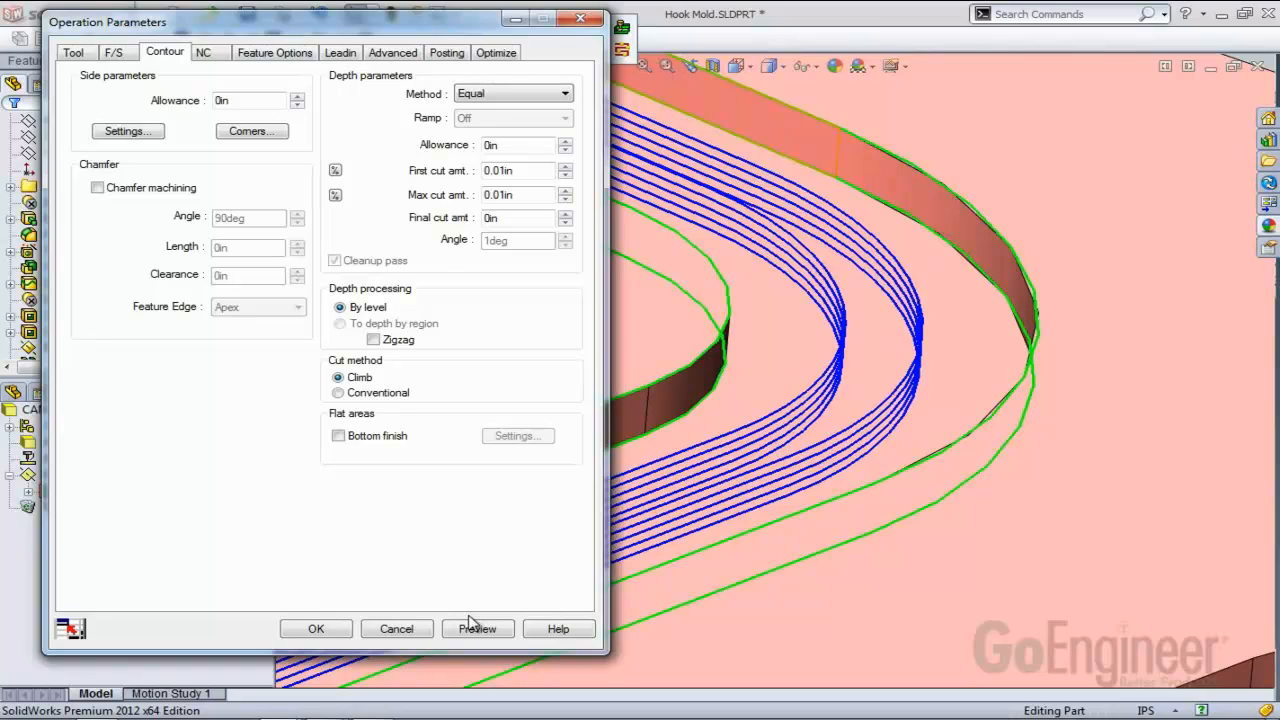
pyautogui.doubleClick(505, 170)
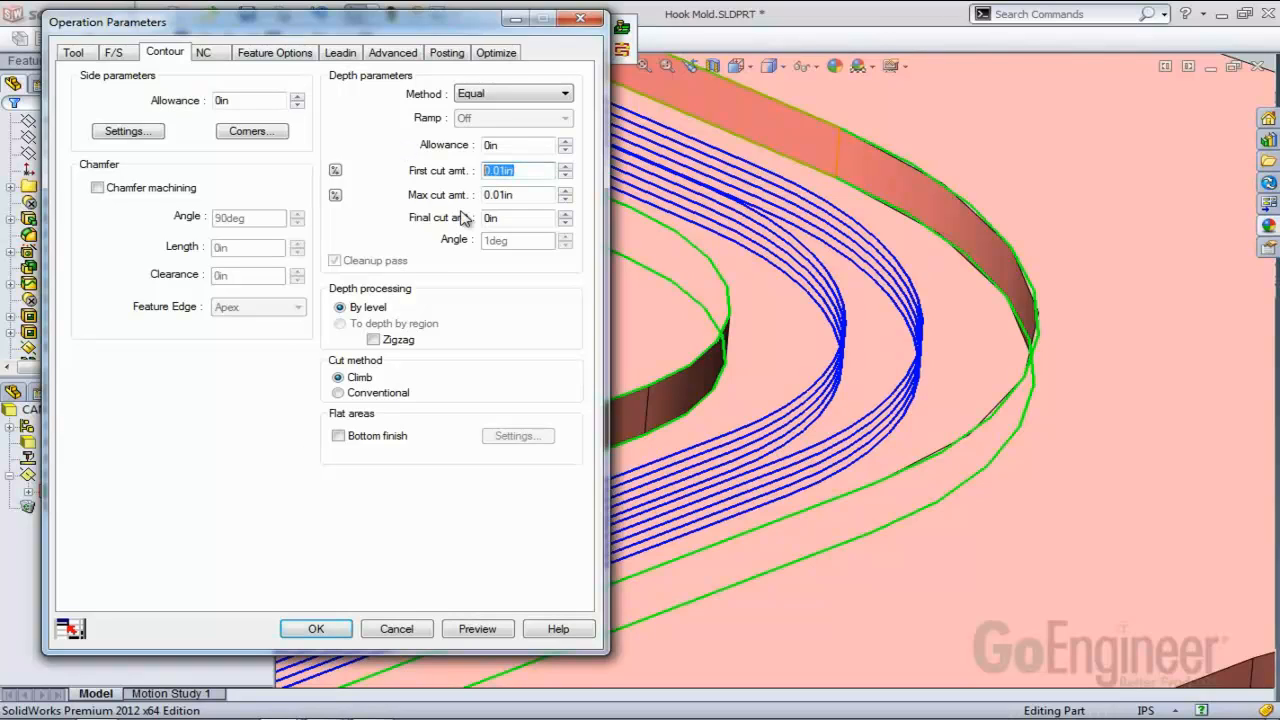
pyautogui.write('.1')
pyautogui.doubleClick(512, 194)
pyautogui.press('BackSpace')
pyautogui.write('.1')
pyautogui.click(480, 630)
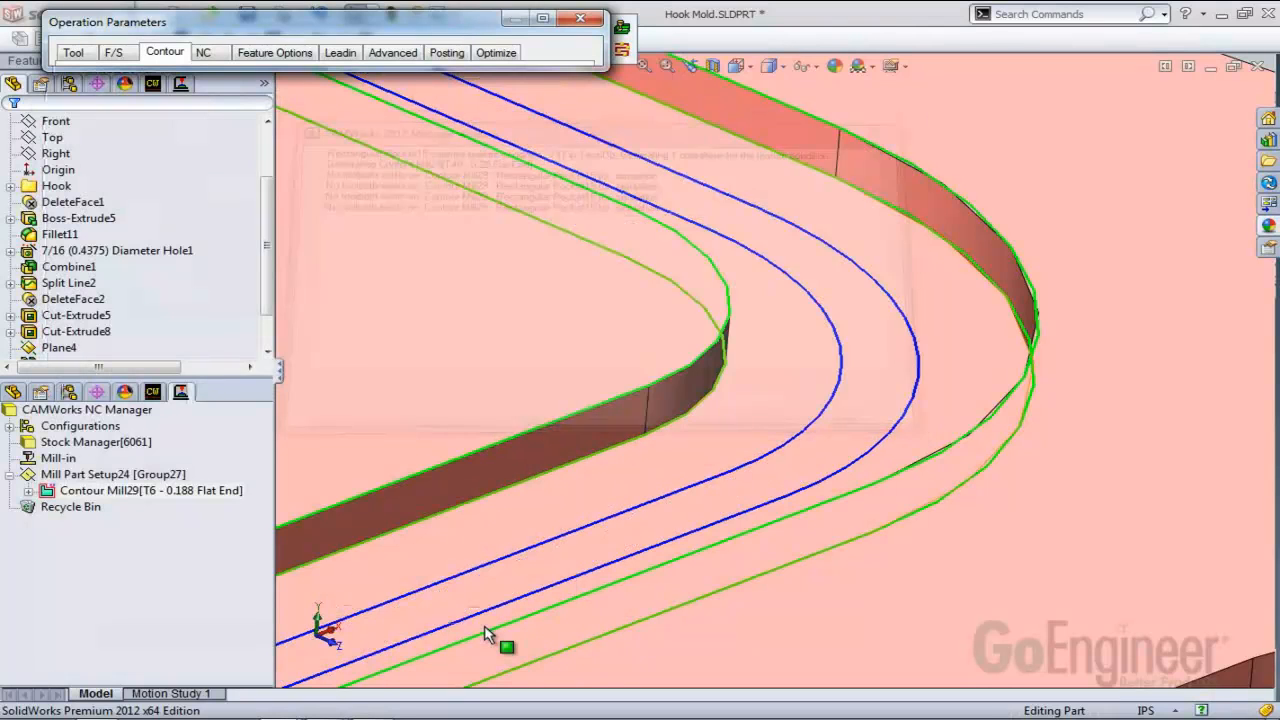
pyautogui.scroll(10, 545, 345)
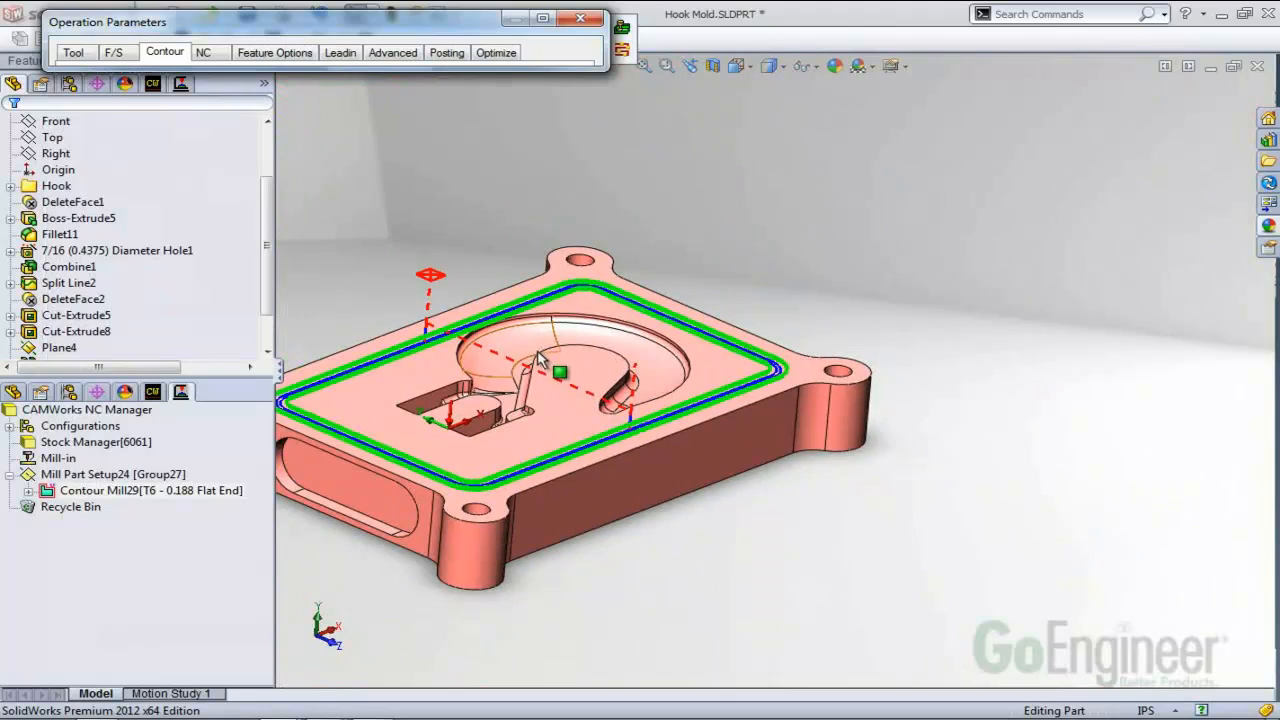
pyautogui.moveTo(541, 357); pyautogui.dragTo(403, 194, button='middle')
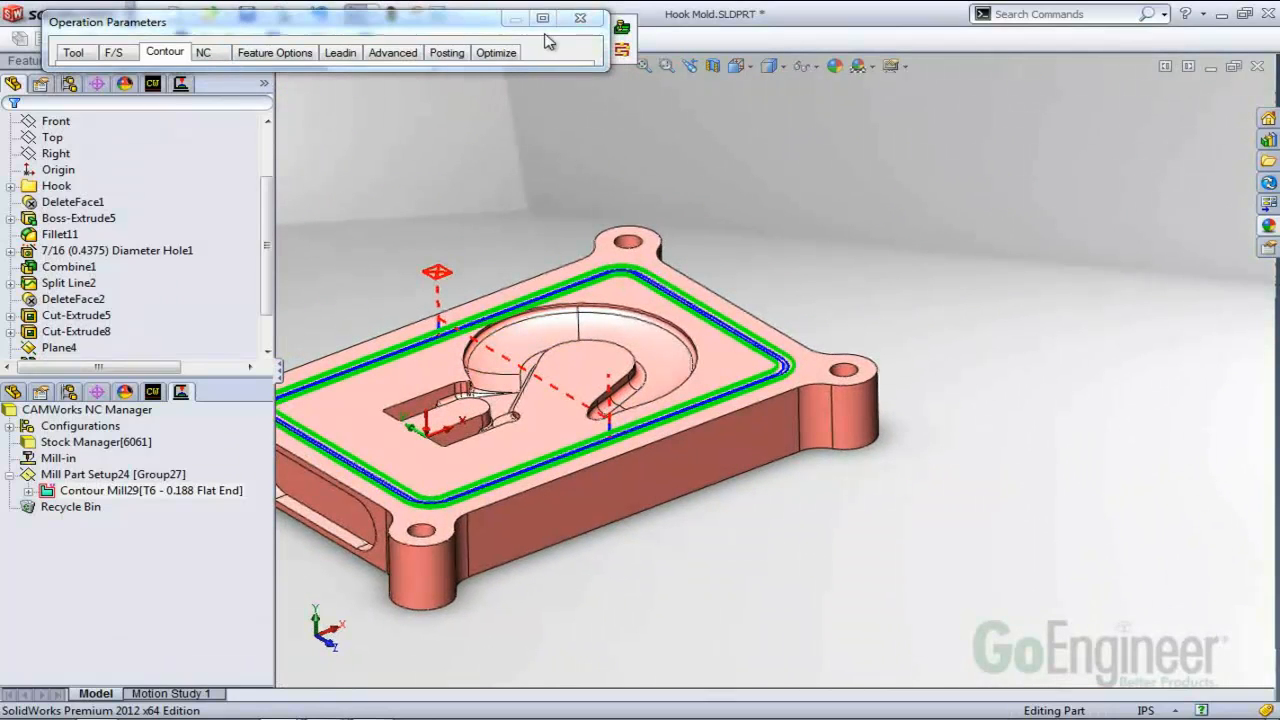
# Examine the contour operation's rapid, clearance and feed plane settings and the entry methods available for the pocket feature.
pyautogui.click(585, 20)
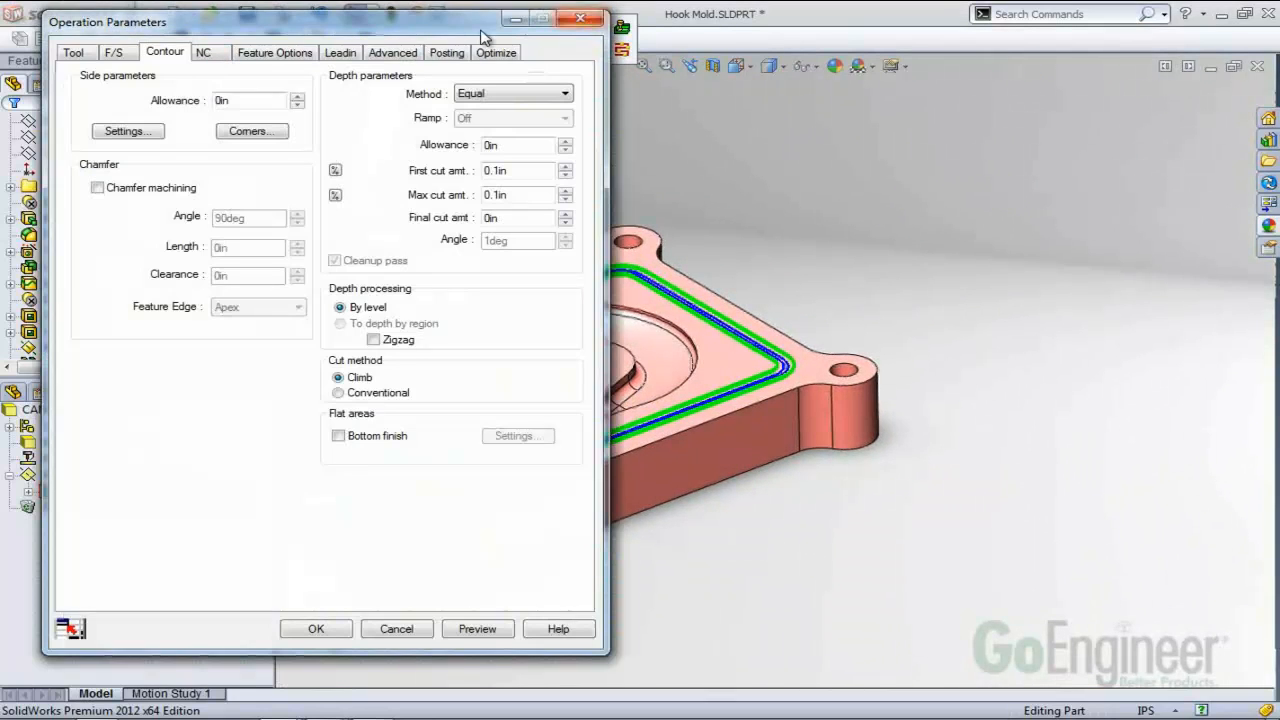
pyautogui.click(222, 54)
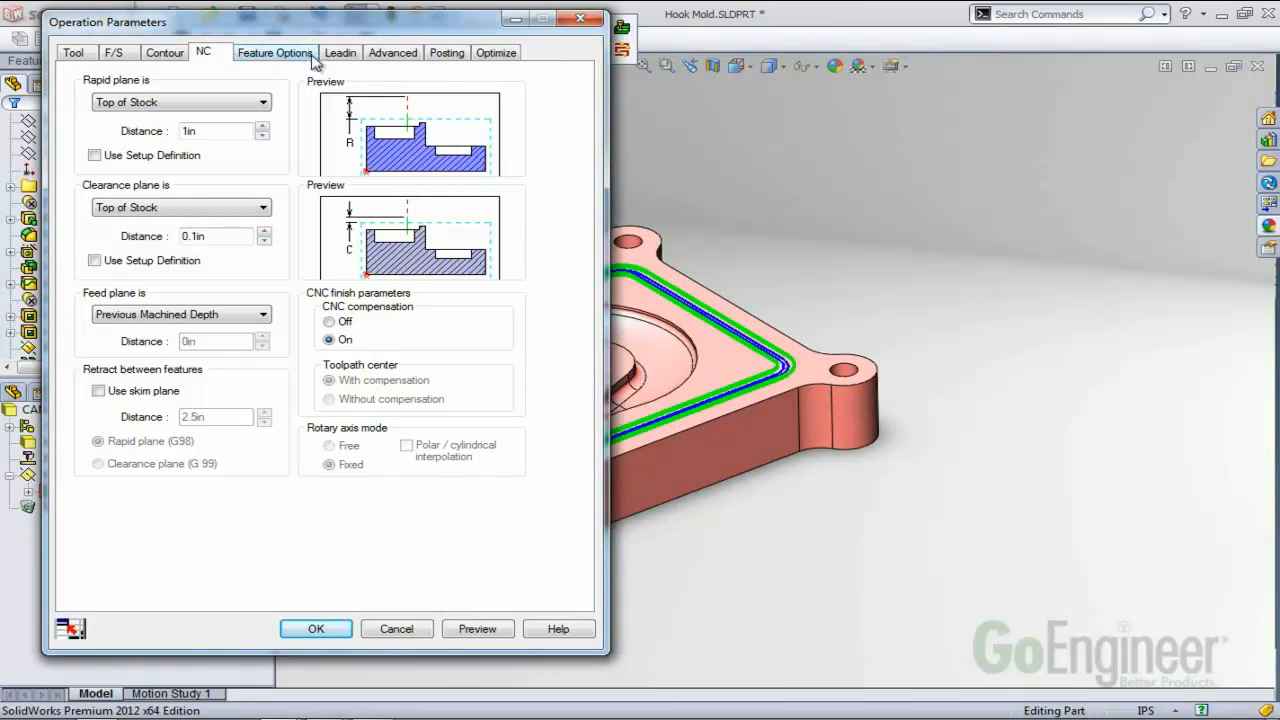
pyautogui.click(290, 54)
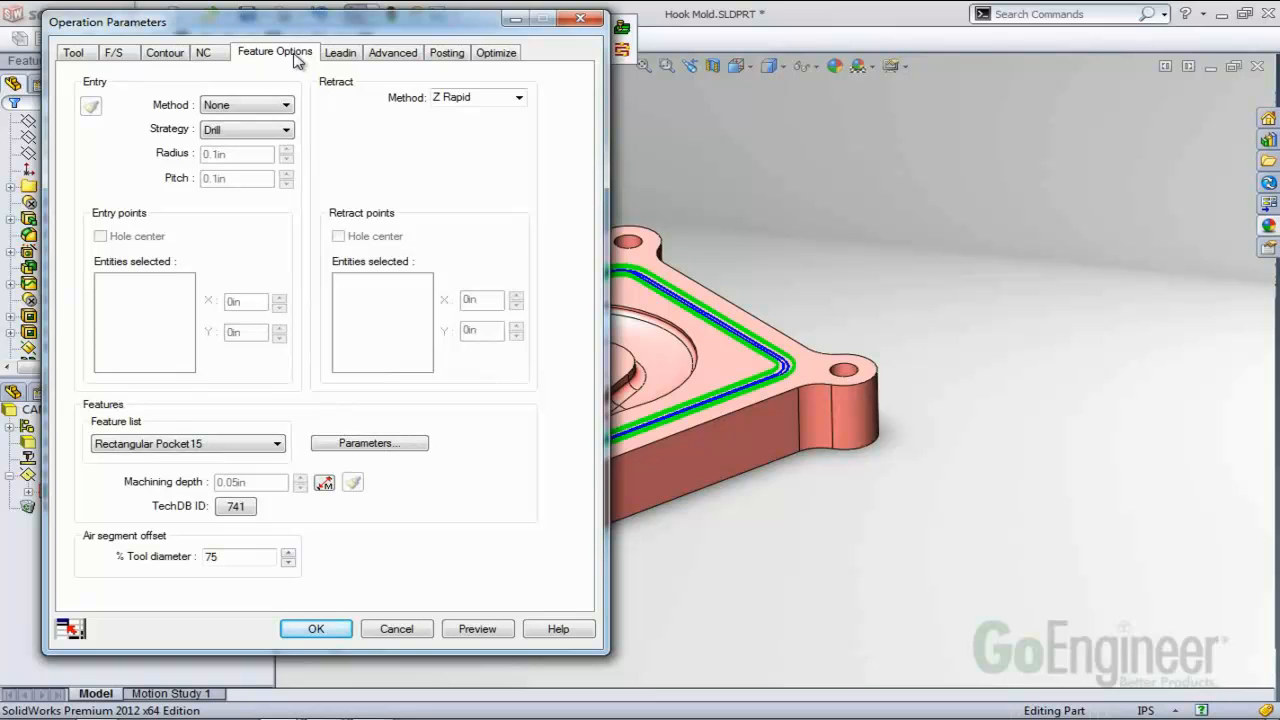
pyautogui.scroll(3, 660, 420)
pyautogui.scroll(-6, 780, 392)
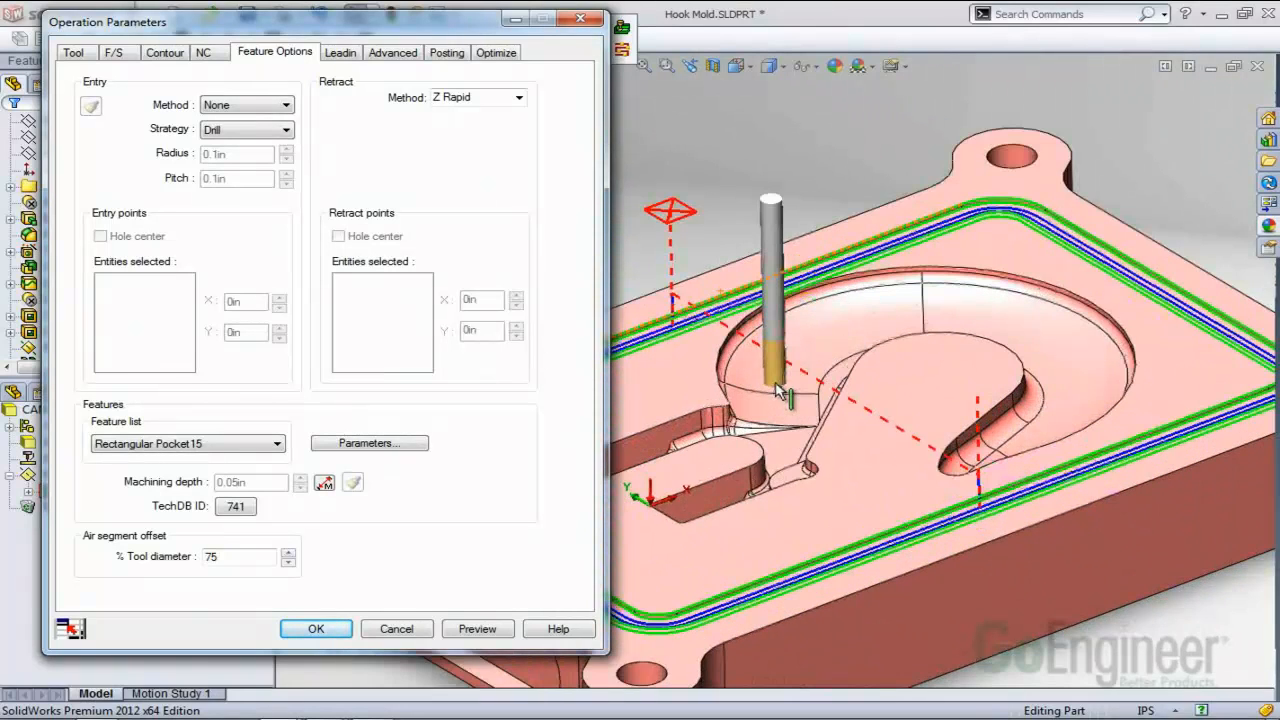
pyautogui.click(267, 107)
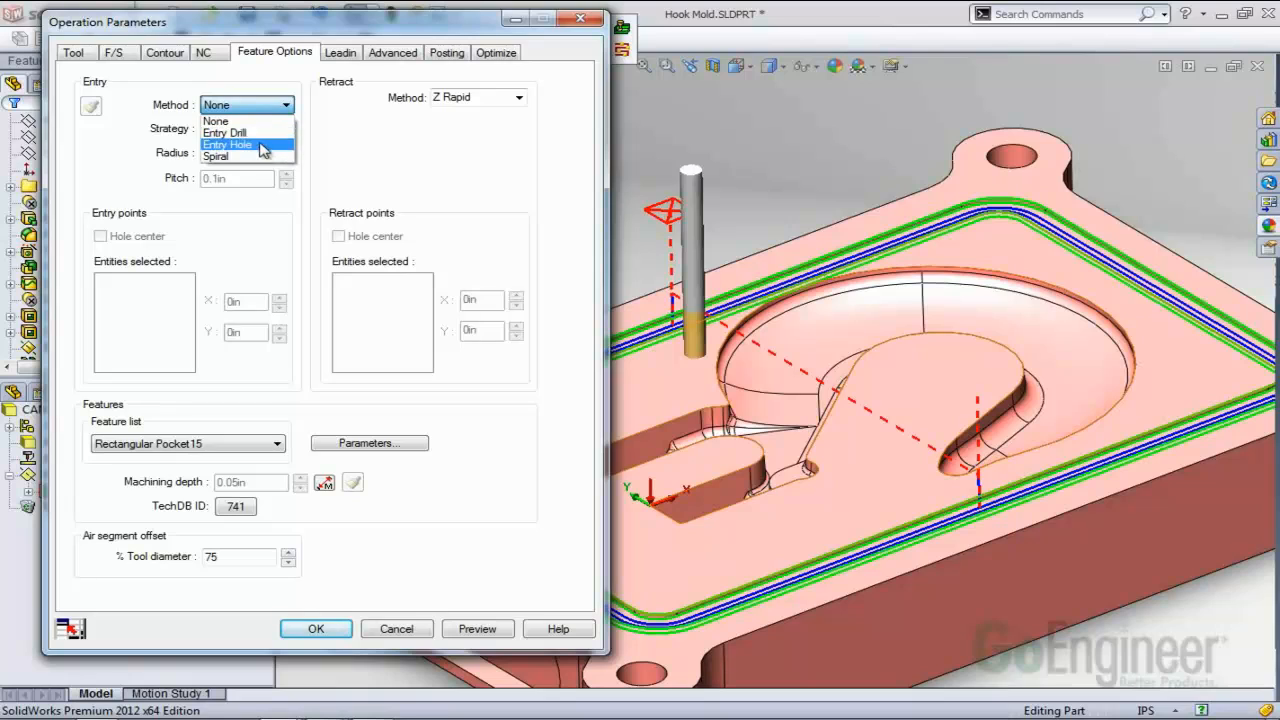
pyautogui.click(294, 97)
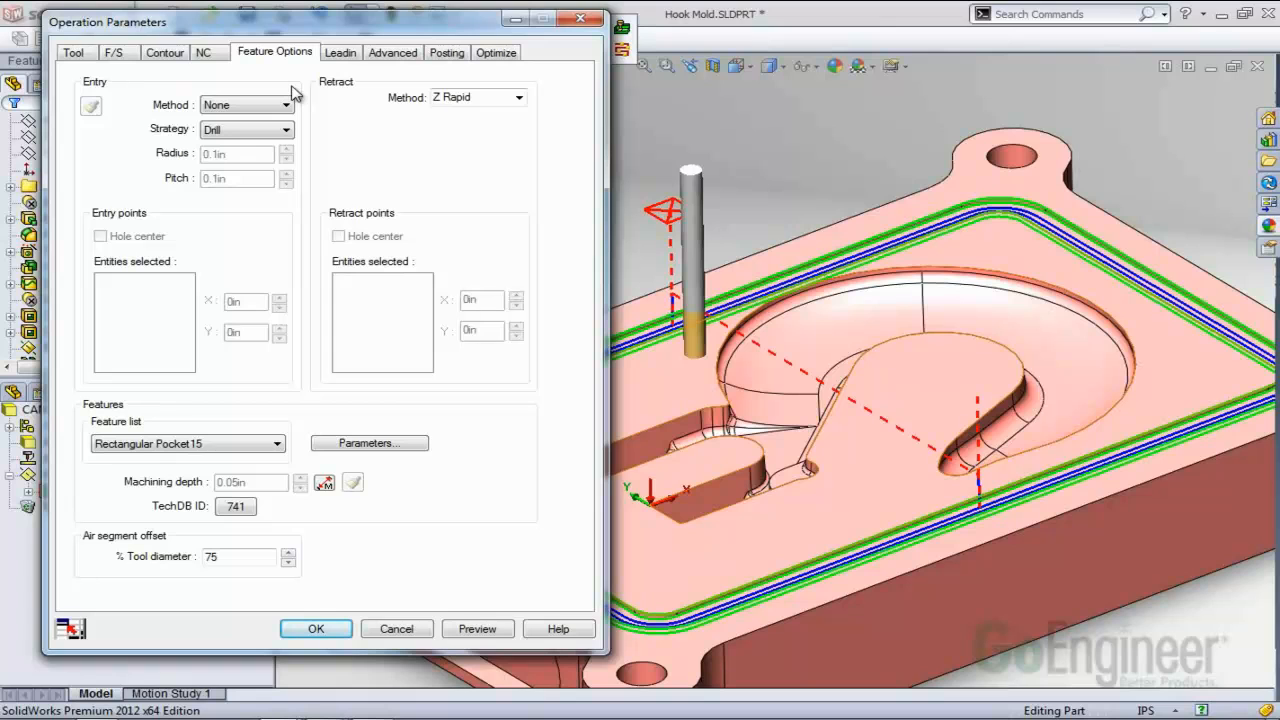
# Examine the contour operation's lead-in and lead-out settings and its advanced Z limit and avoid area options against the toolpath.
pyautogui.click(349, 54)
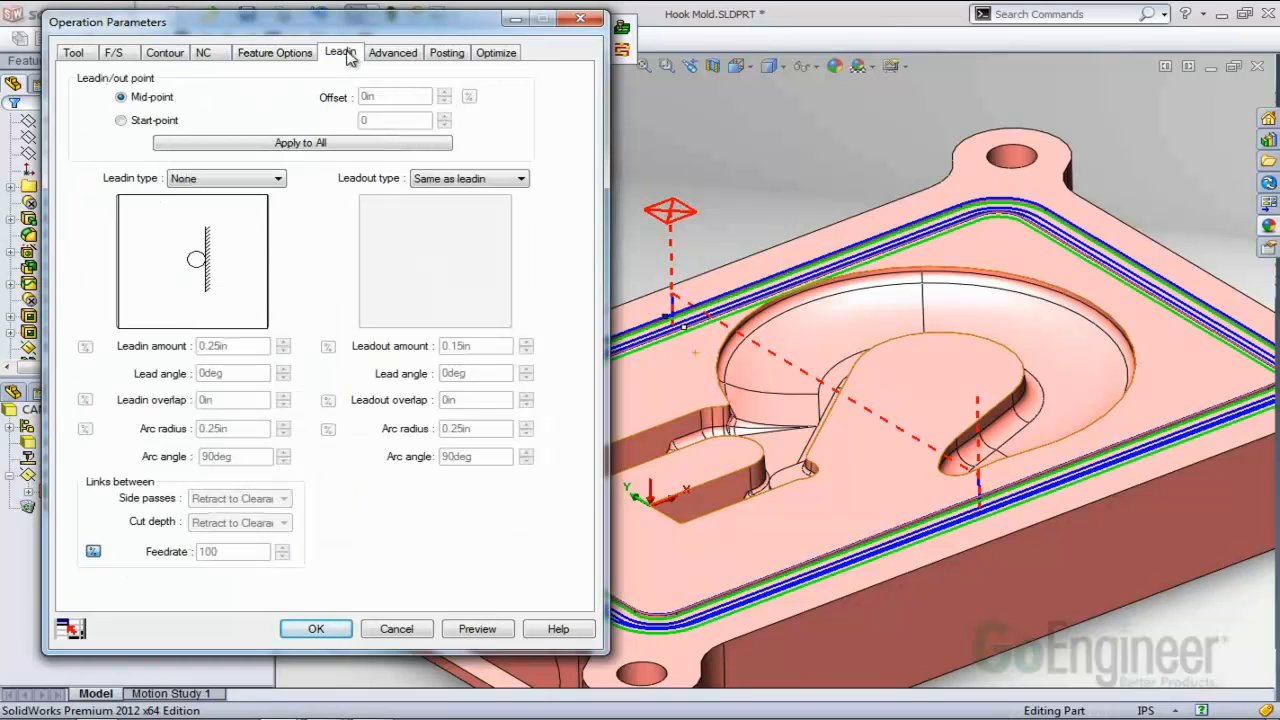
pyautogui.moveTo(729, 264); pyautogui.dragTo(729, 285, button='middle')
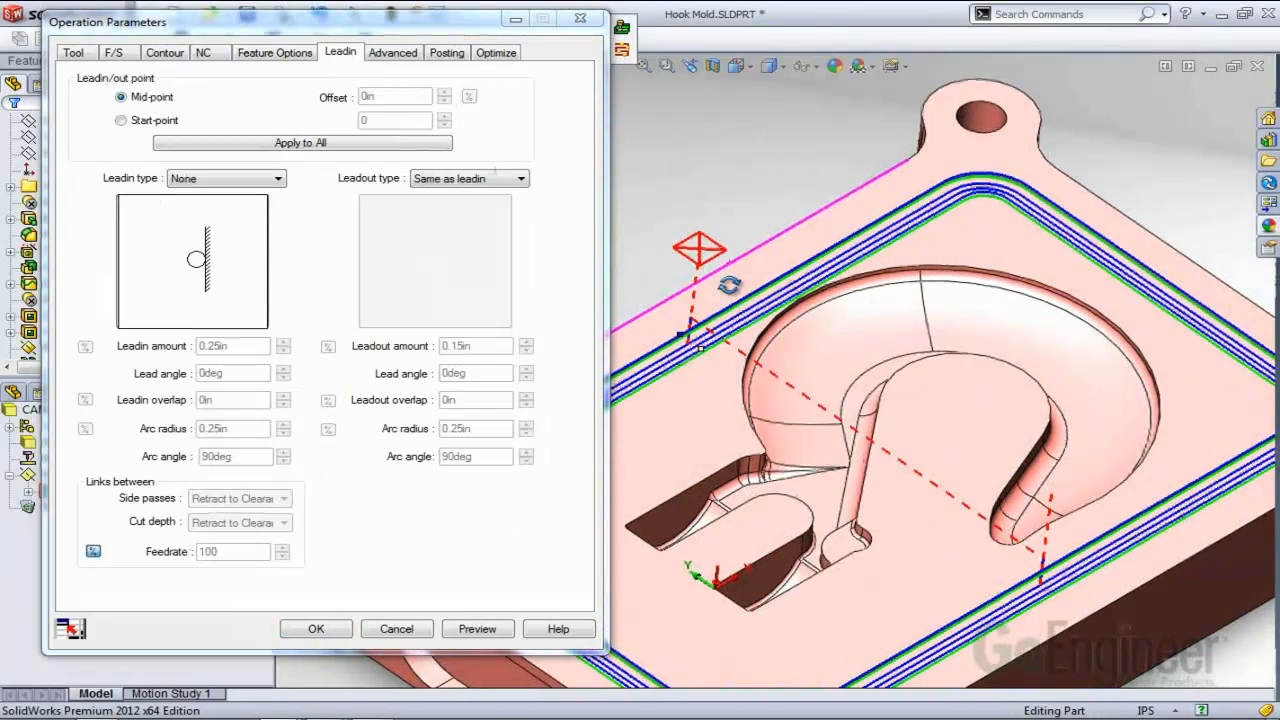
pyautogui.moveTo(734, 346); pyautogui.dragTo(714, 323, button='middle')
pyautogui.scroll(-4, 729, 323)
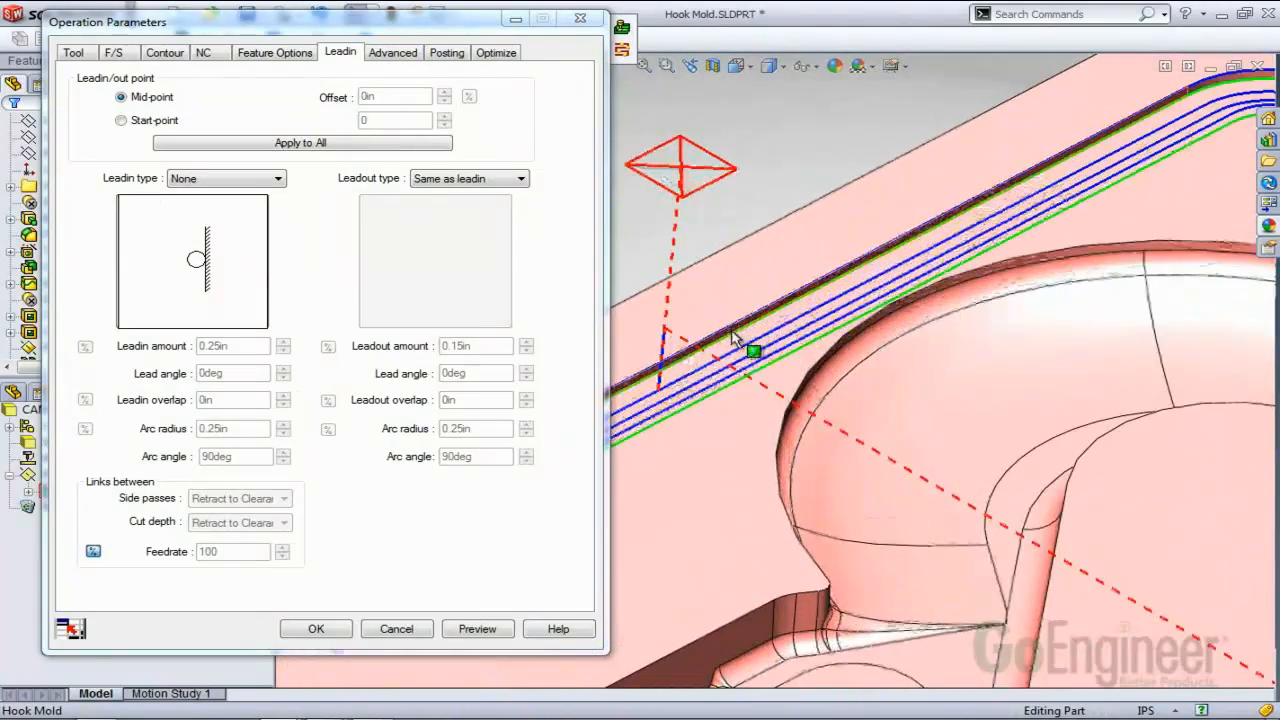
pyautogui.scroll(5, 733, 337)
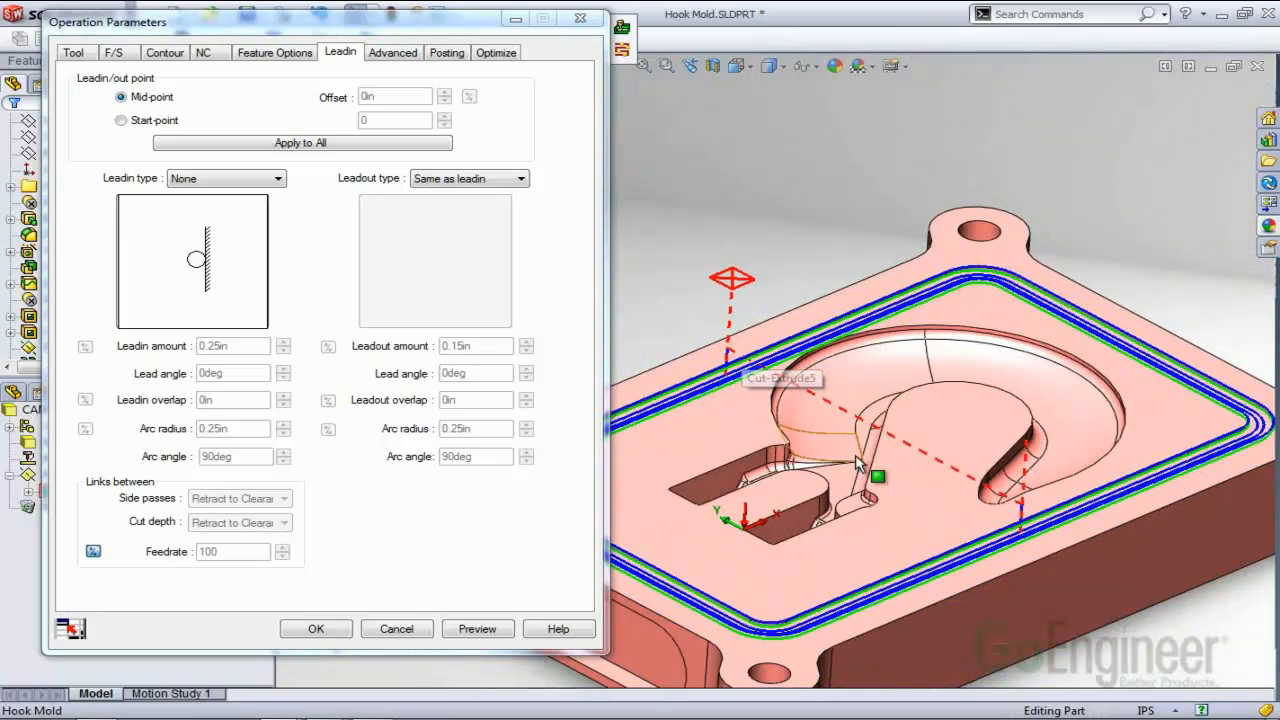
pyautogui.click(403, 56)
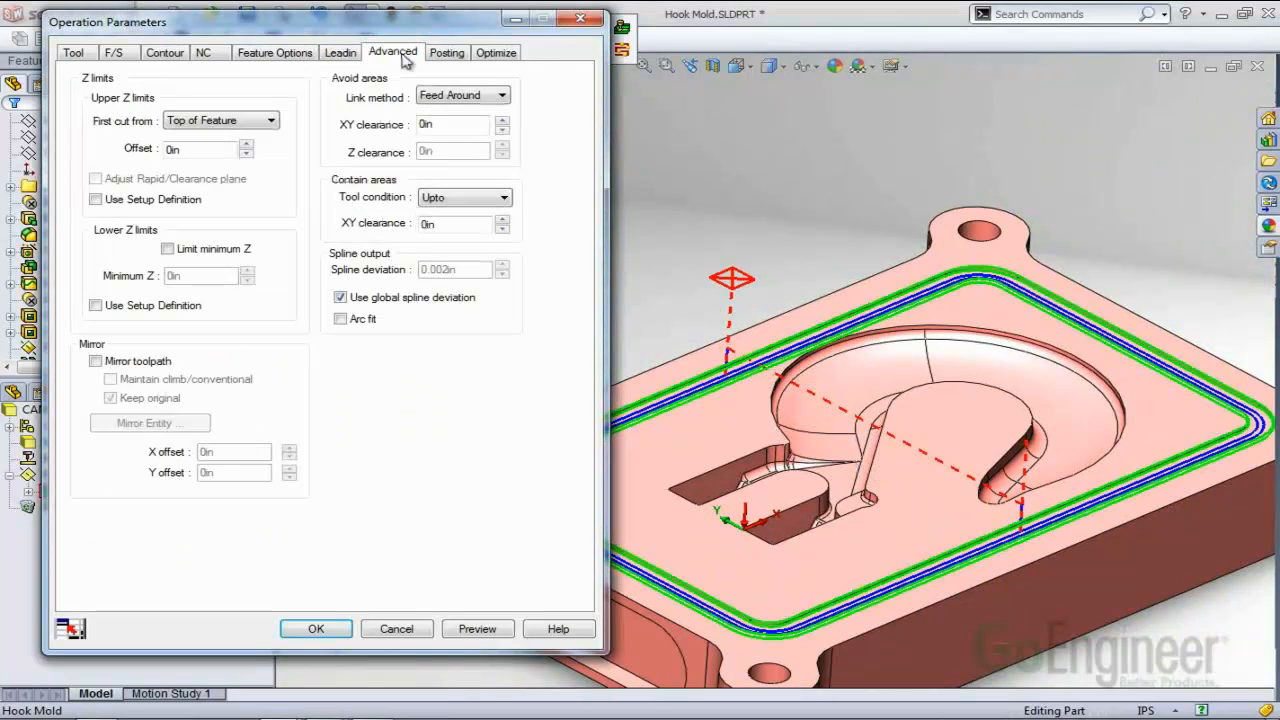
pyautogui.scroll(5, 765, 370)
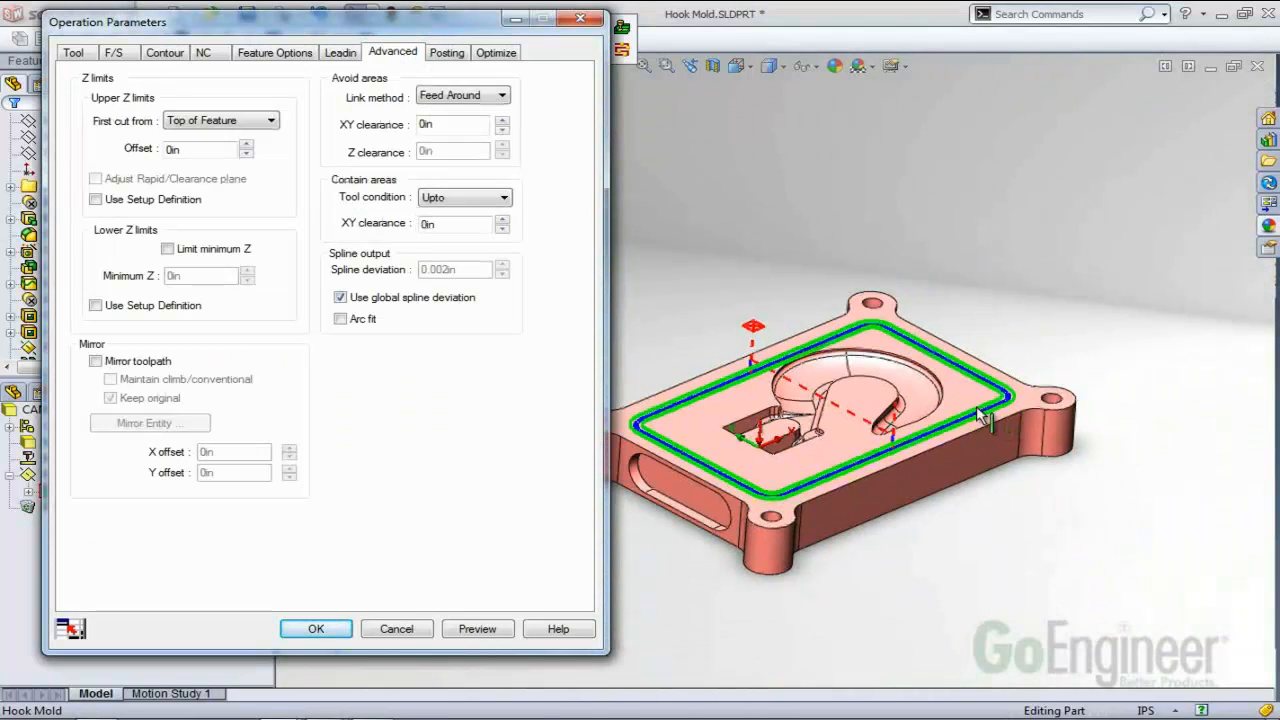
pyautogui.scroll(-5, 910, 450)
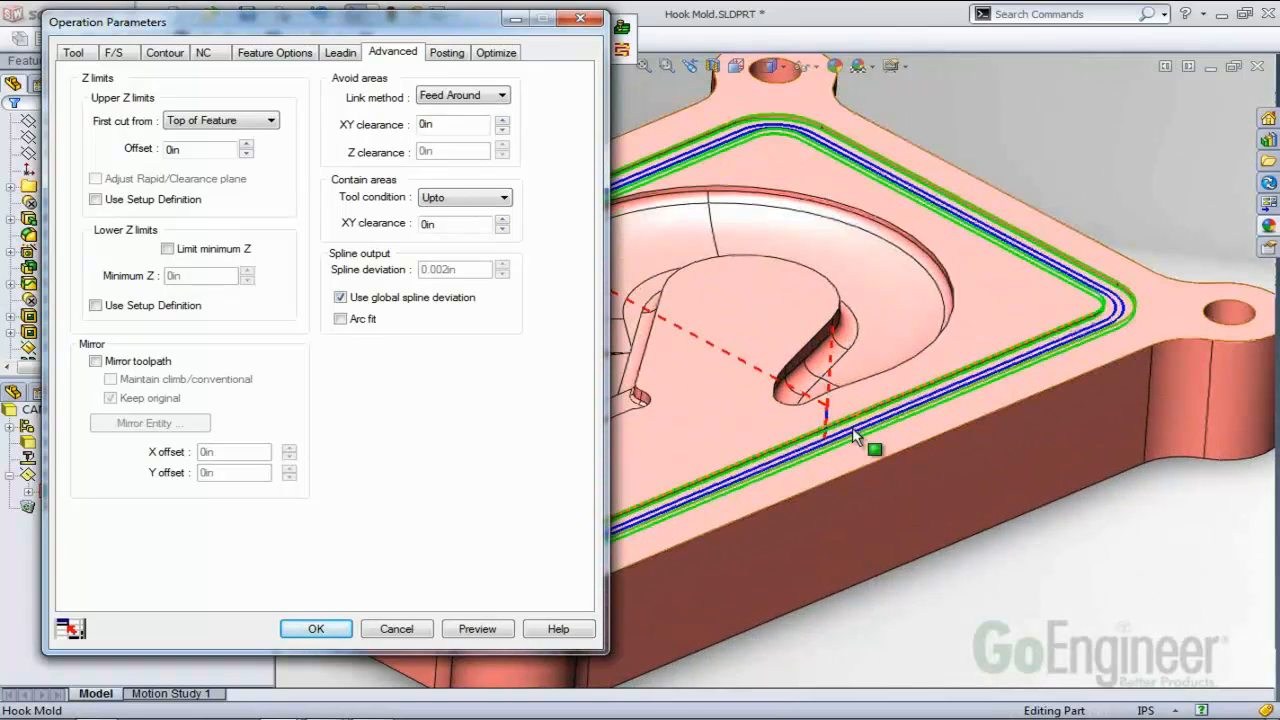
# Examine the contour operation's toolpath analysis, estimated machining time and available optimization methods.
pyautogui.click(496, 54)
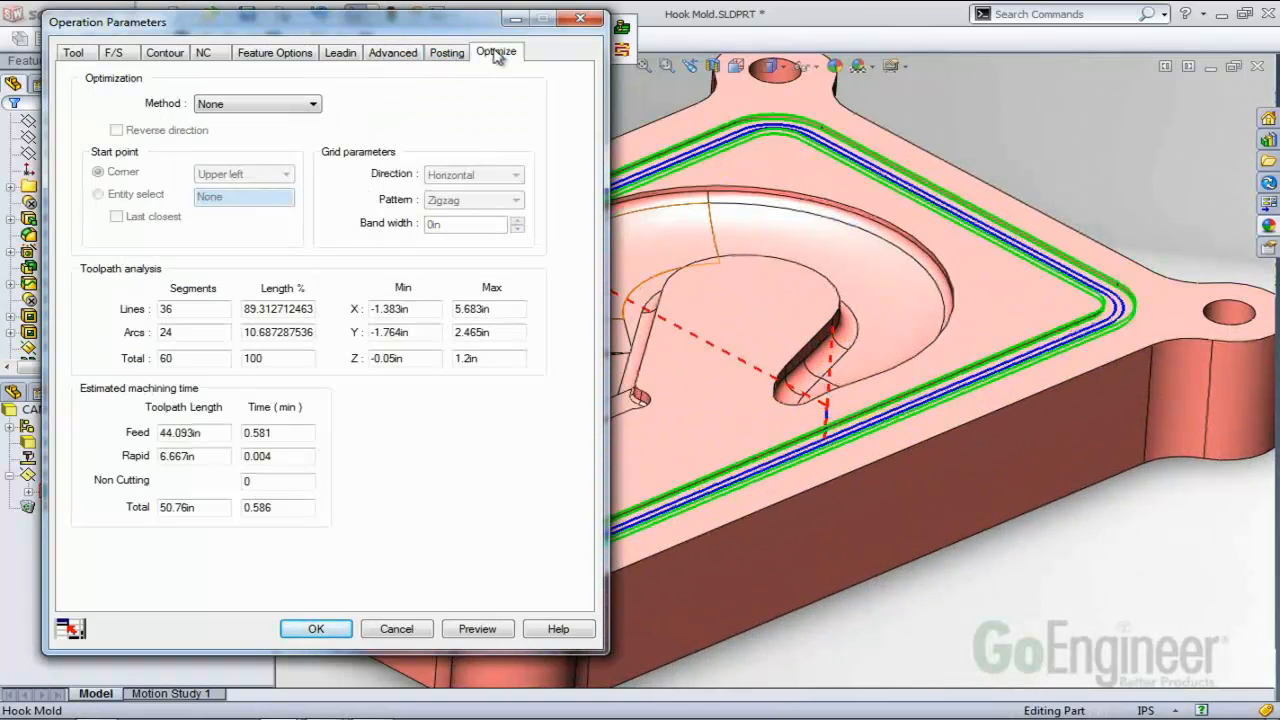
pyautogui.scroll(2, 853, 350)
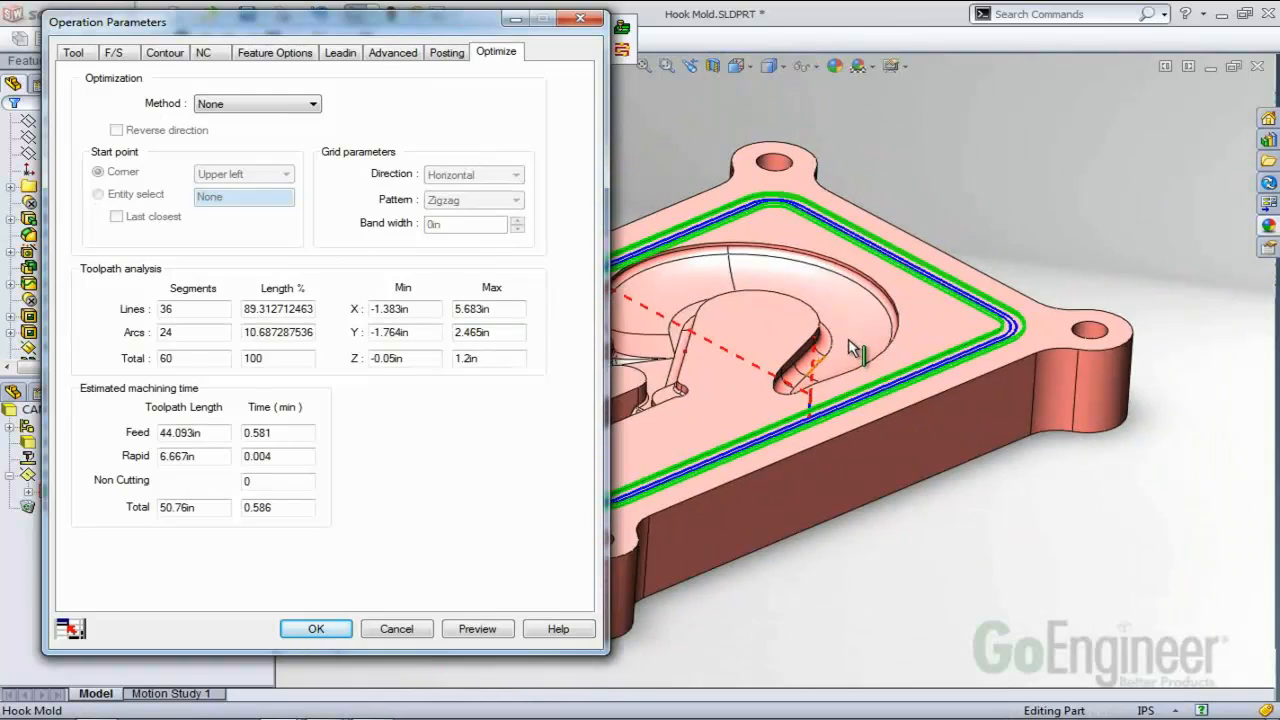
pyautogui.scroll(-2, 853, 350)
pyautogui.moveTo(837, 351); pyautogui.dragTo(797, 345, button='middle')
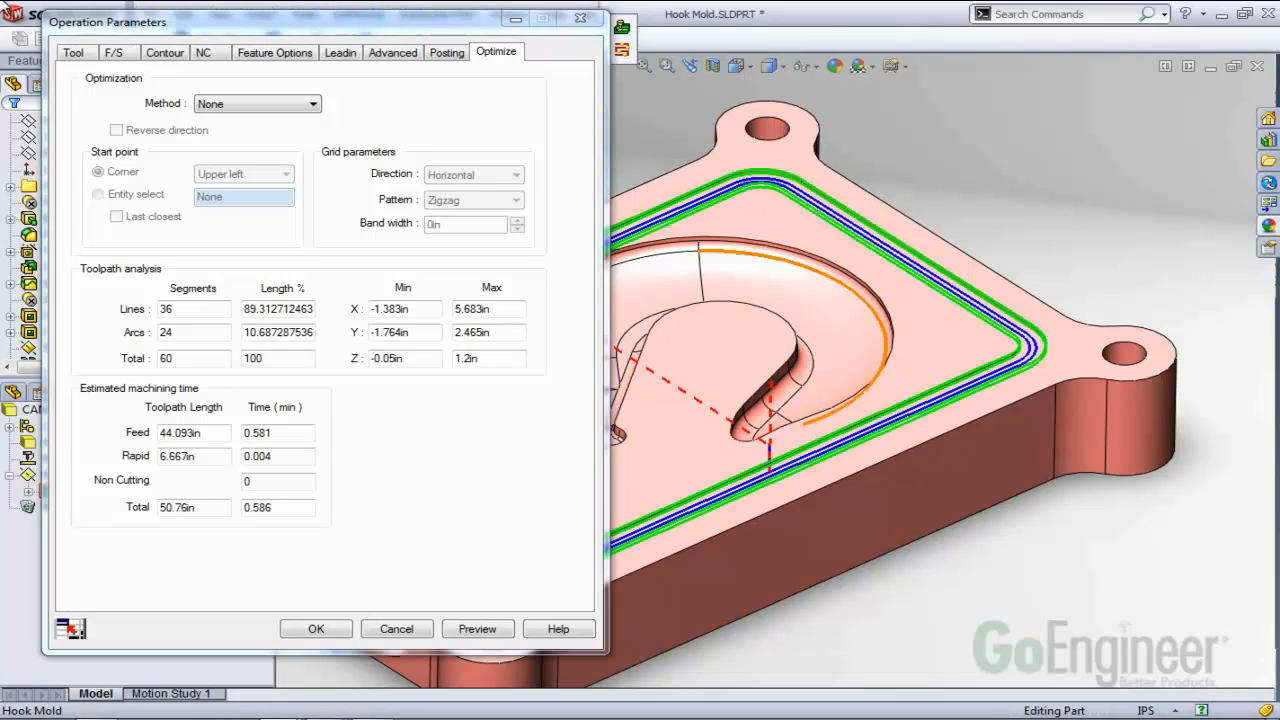
pyautogui.click(303, 106)
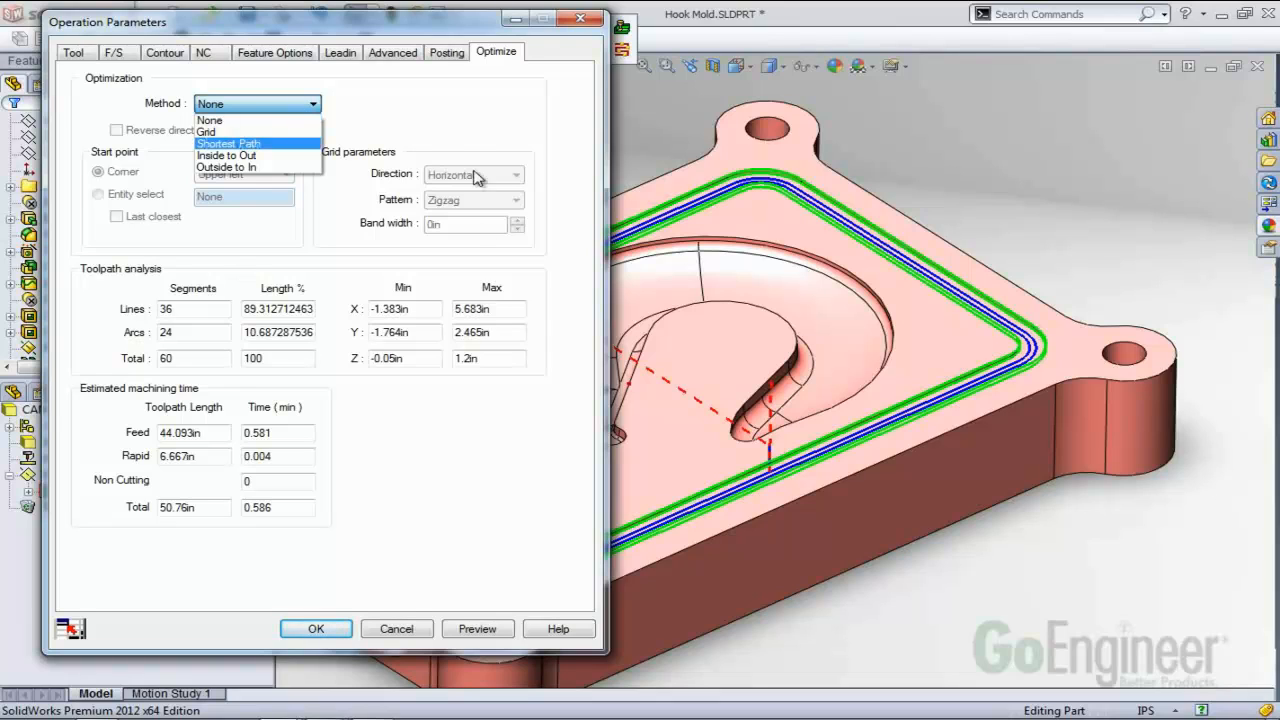
pyautogui.click(432, 122)
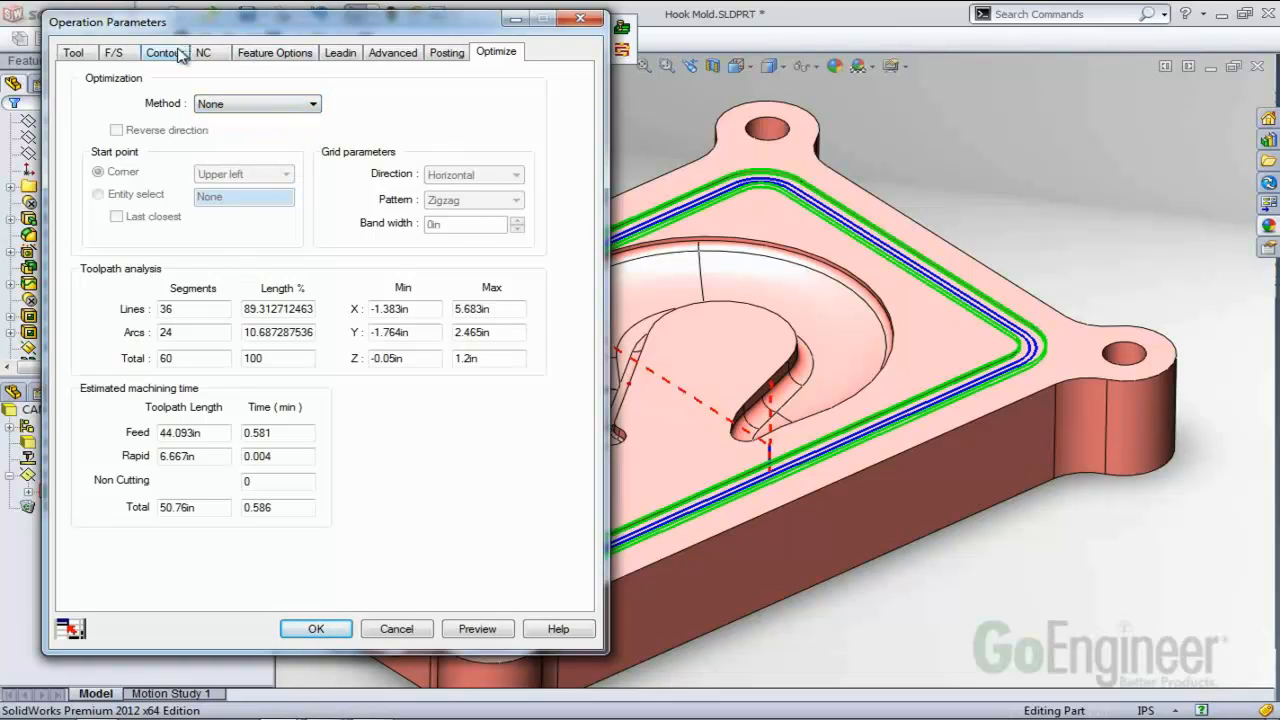
# Recheck the contour cut settings, accept the operation parameters and view the toolpath around the whole mold.
pyautogui.click(176, 53)
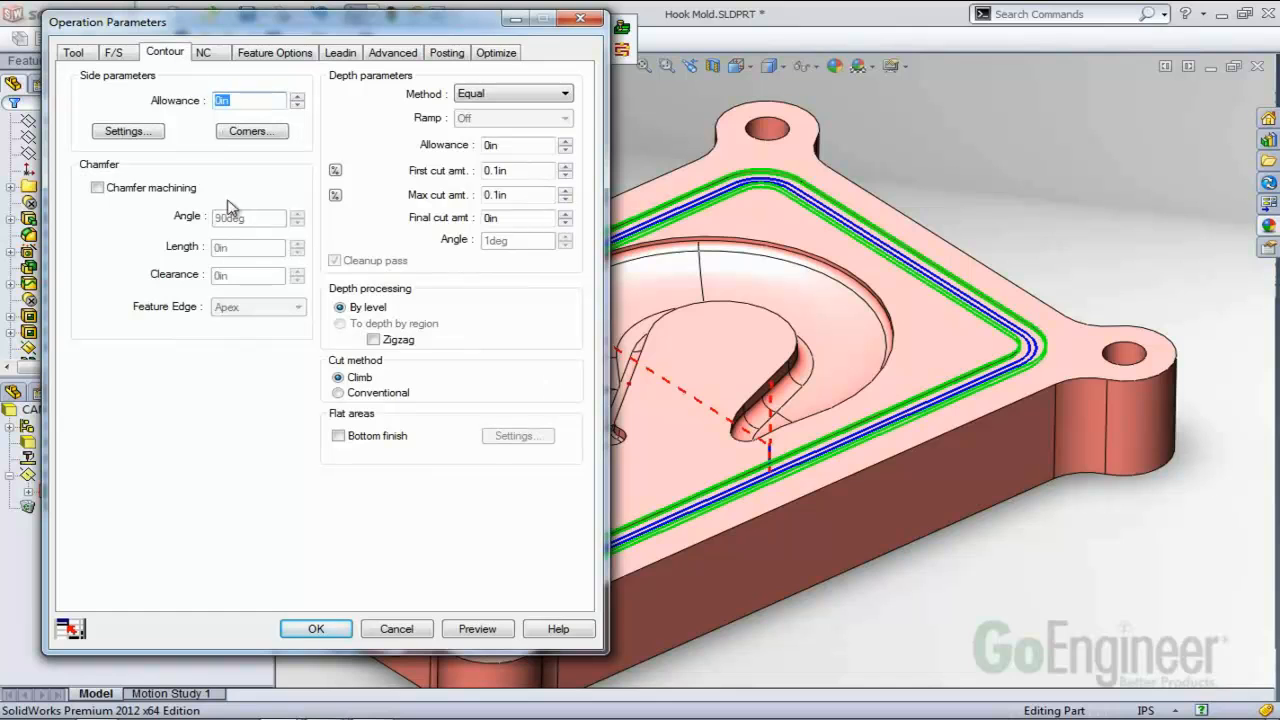
pyautogui.click(316, 629)
pyautogui.moveTo(414, 286); pyautogui.dragTo(612, 350, button='middle')
pyautogui.scroll(-3, 417, 289)
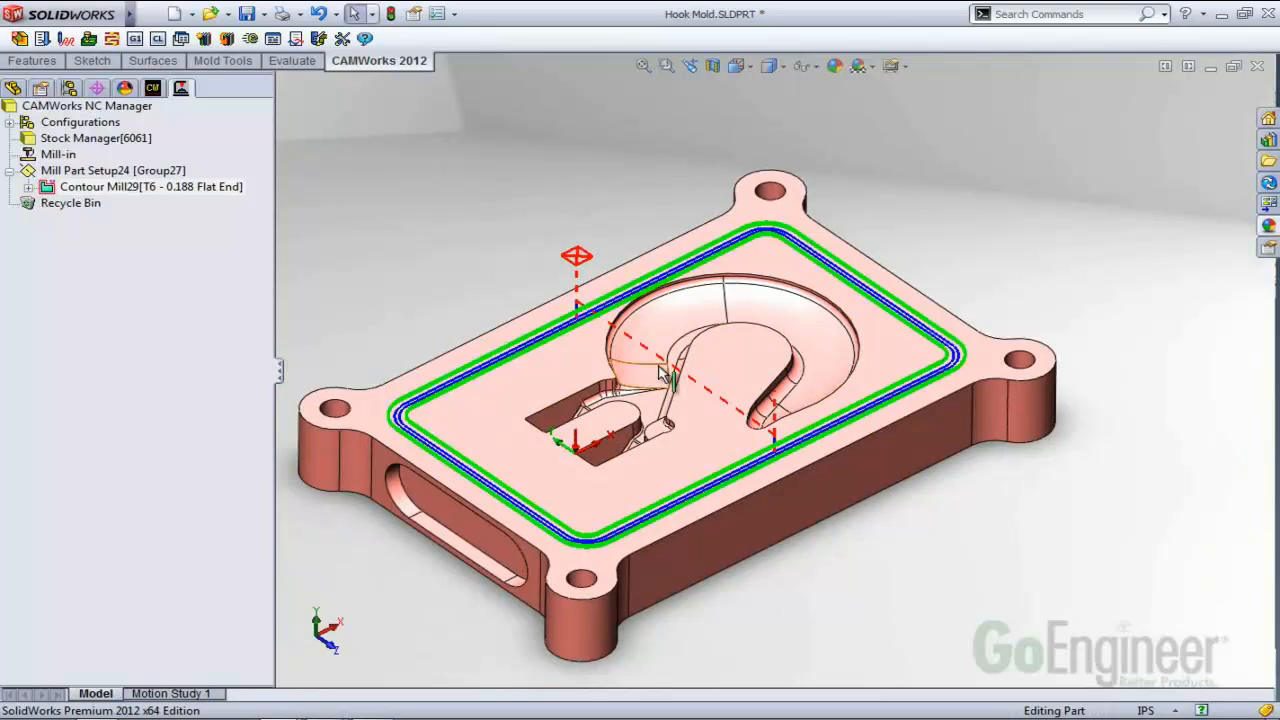
pyautogui.scroll(2, 625, 348)
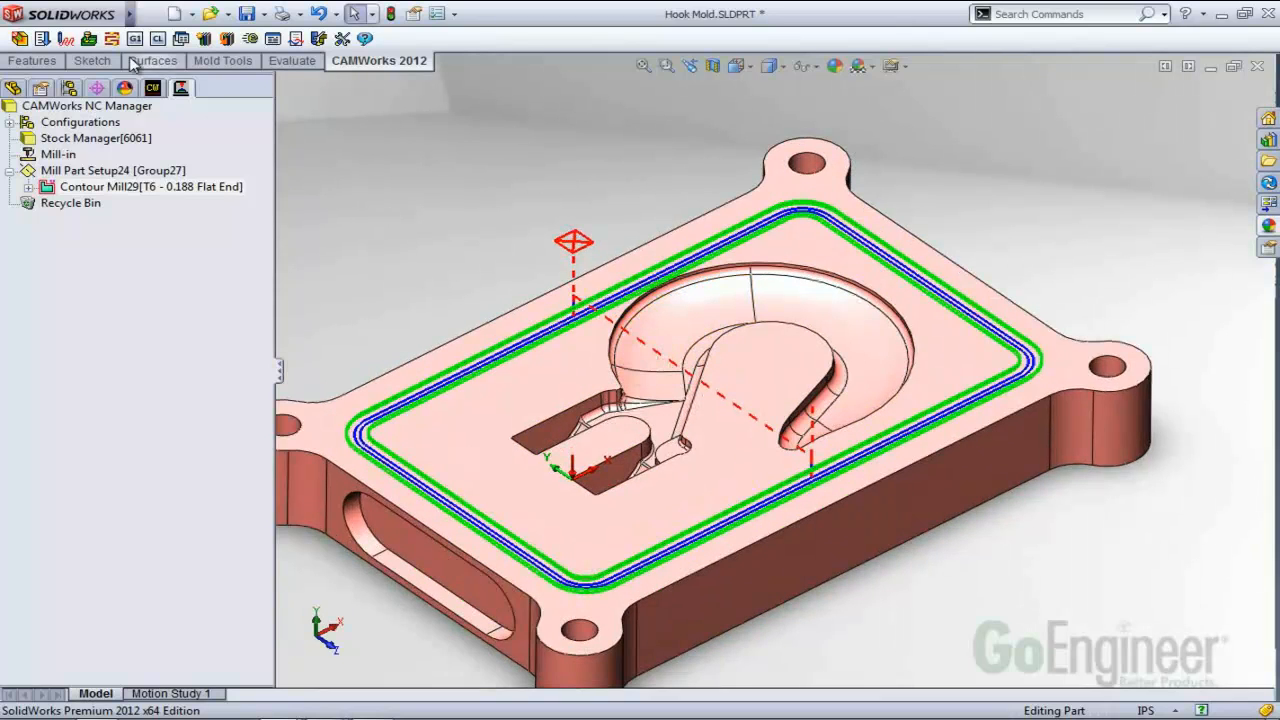
# Simulate the contour mill toolpath on the stock through to the end at a slightly reduced speed.
pyautogui.rightClick(160, 188)
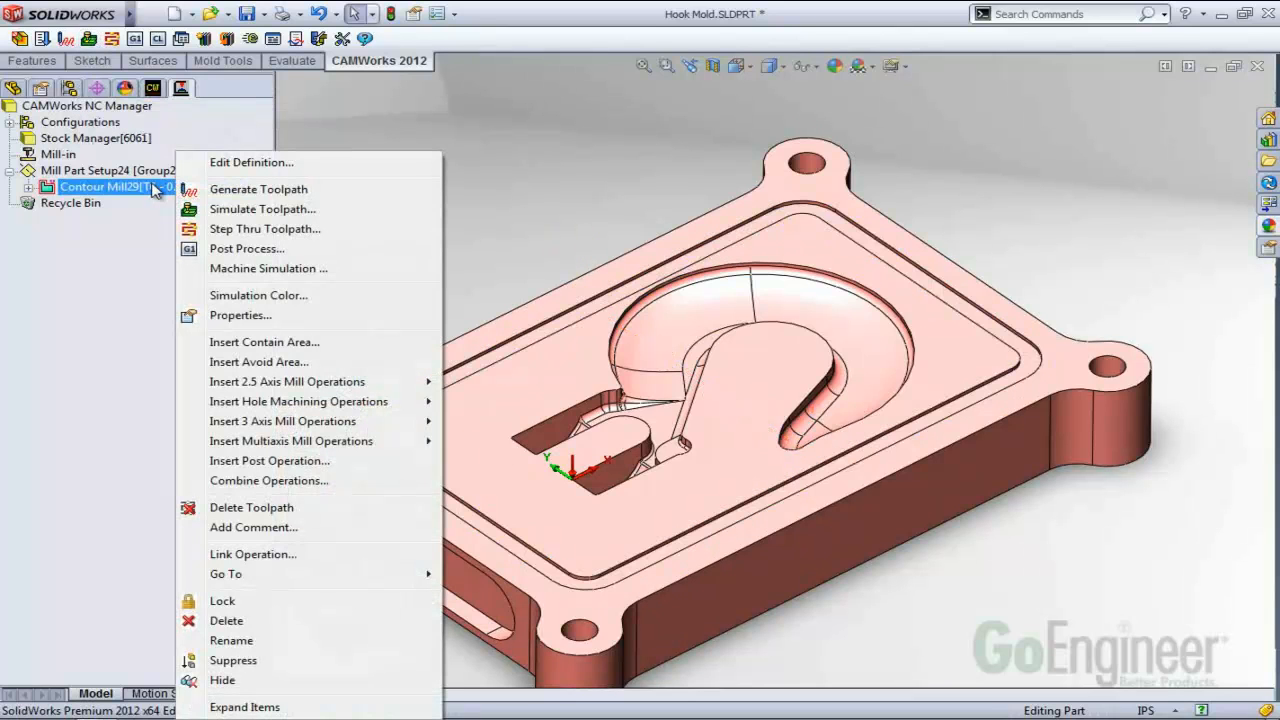
pyautogui.click(225, 209)
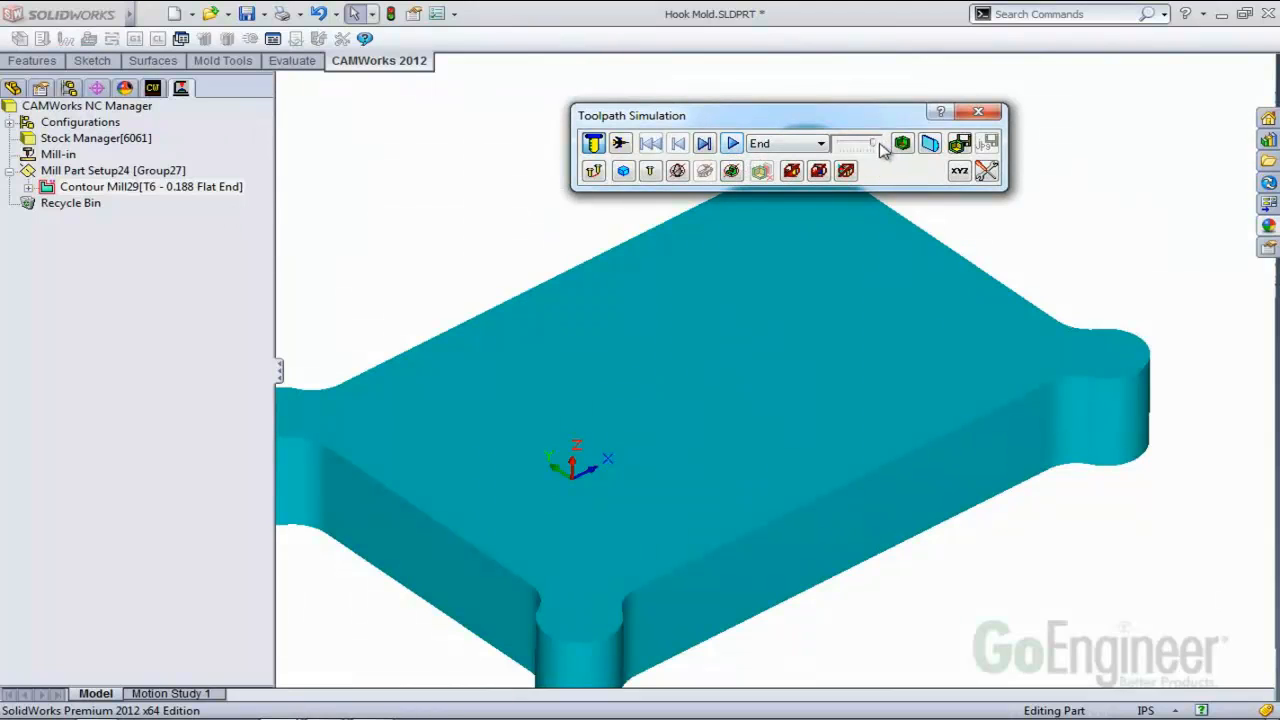
pyautogui.moveTo(872, 145); pyautogui.dragTo(863, 144)
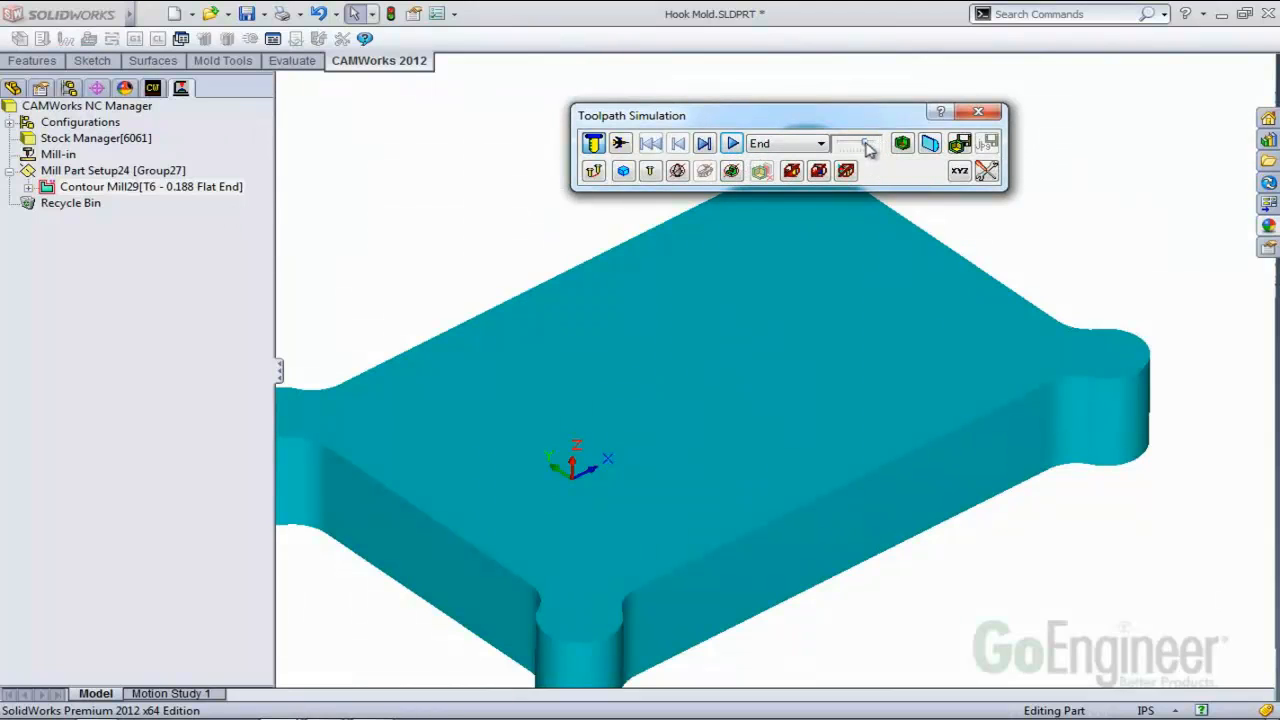
pyautogui.click(730, 144)
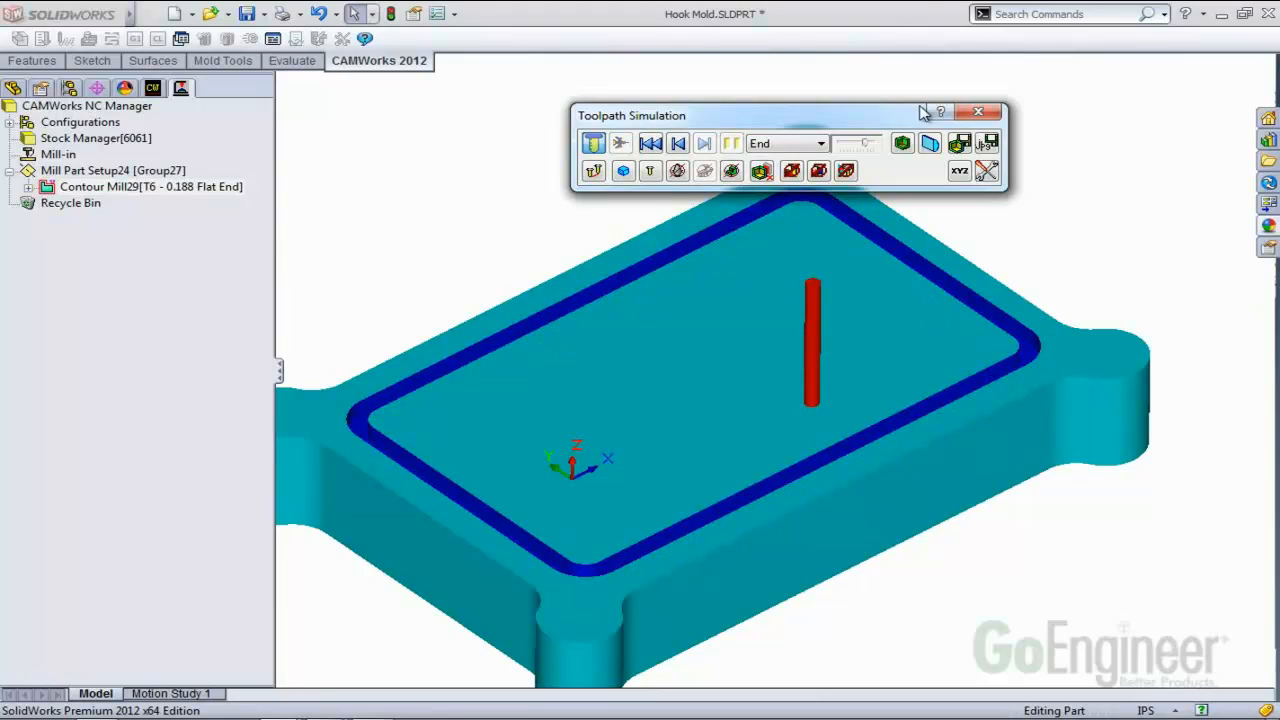
# Compare the simulated cut stock with the design part, and close the toolpath simulation.
pyautogui.click(903, 145)
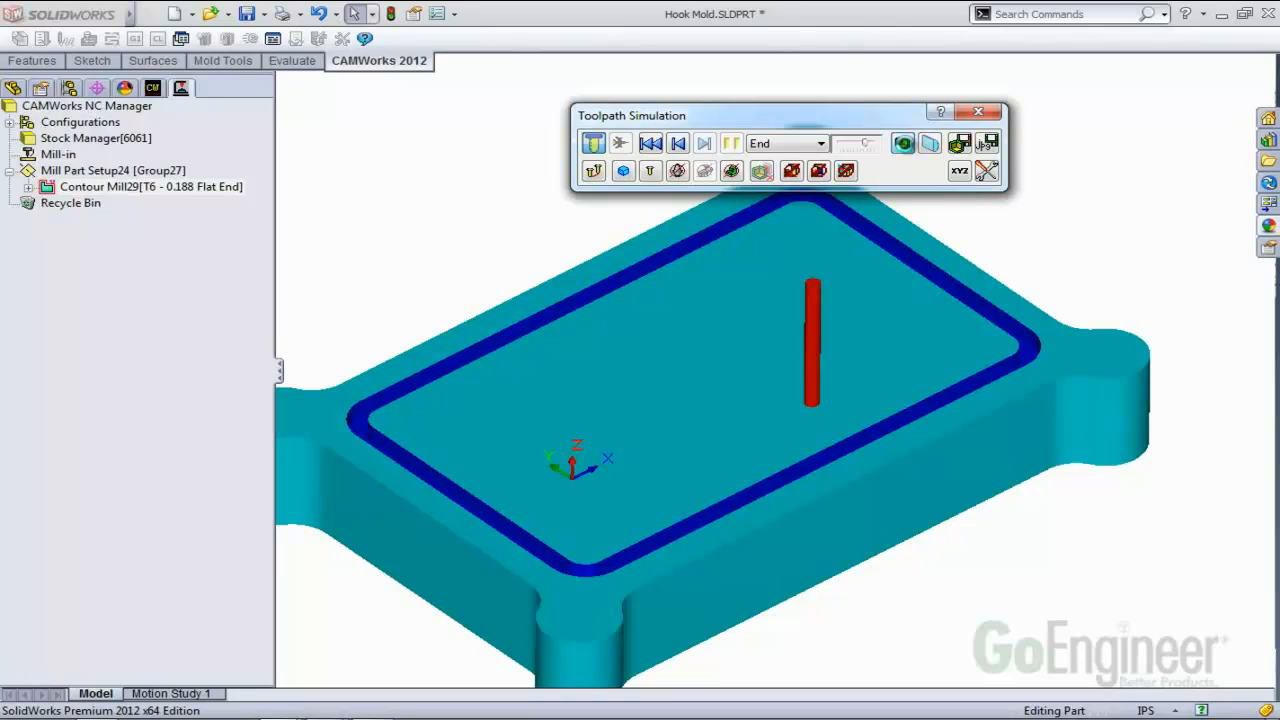
pyautogui.click(903, 144)
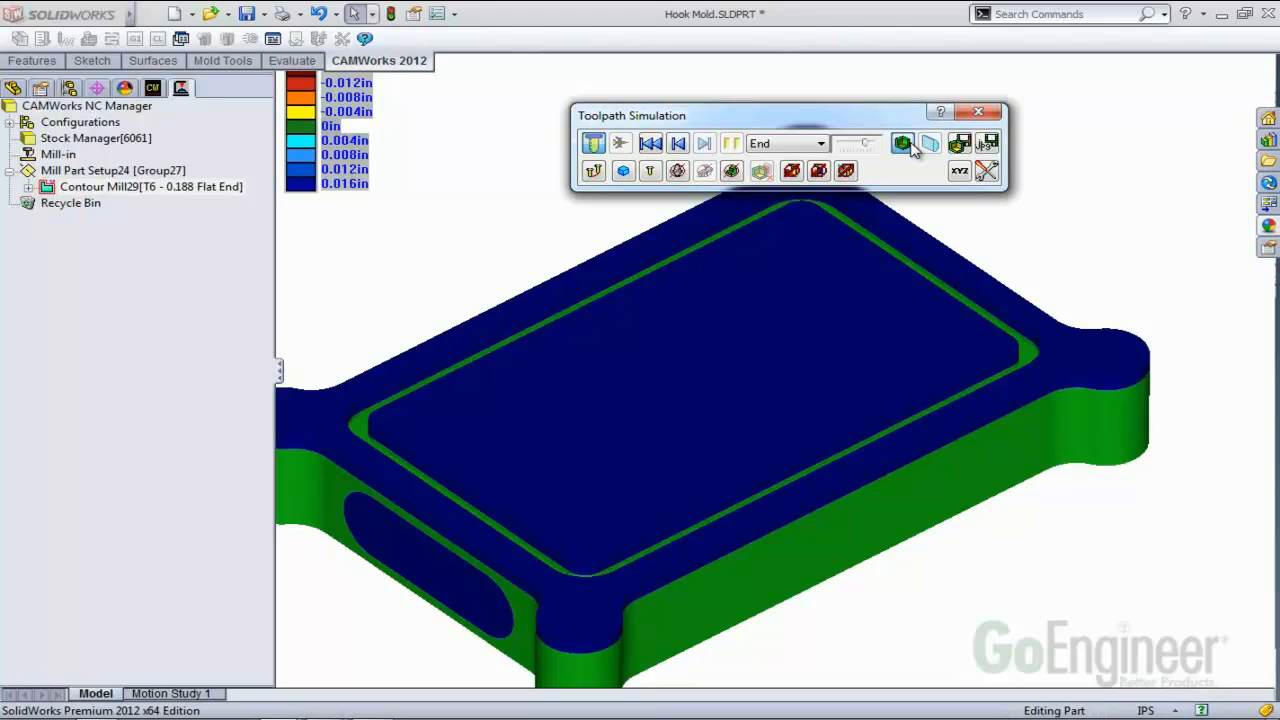
pyautogui.click(981, 112)
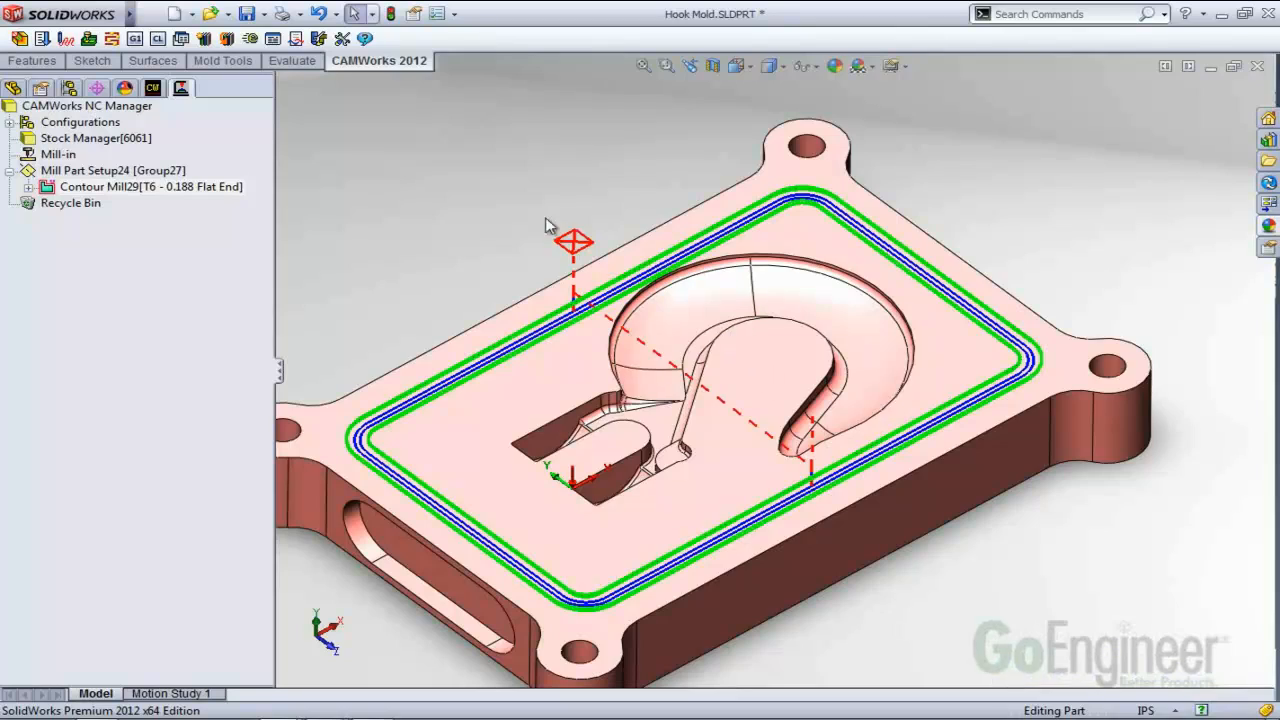
# Save the rectangular pocket's operation plan to the database as a new feature condition with a new strategy named O-Ring Groove 1/4".
pyautogui.moveTo(661, 400)
pyautogui.mouseDown(button='middle')
pyautogui.moveTo(646, 384)
pyautogui.moveTo(666, 375)
pyautogui.moveTo(649, 366)
pyautogui.moveTo(660, 383)
pyautogui.mouseUp(button='middle')
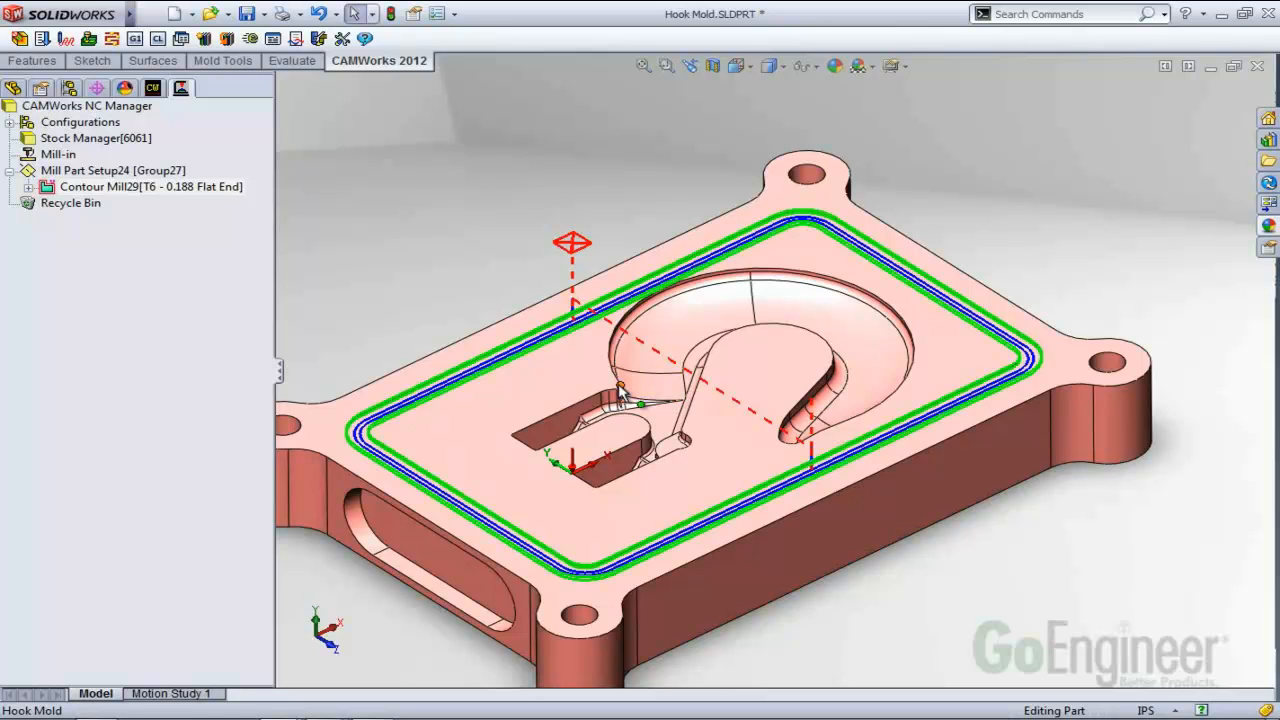
pyautogui.moveTo(772, 442); pyautogui.dragTo(756, 435, button='middle')
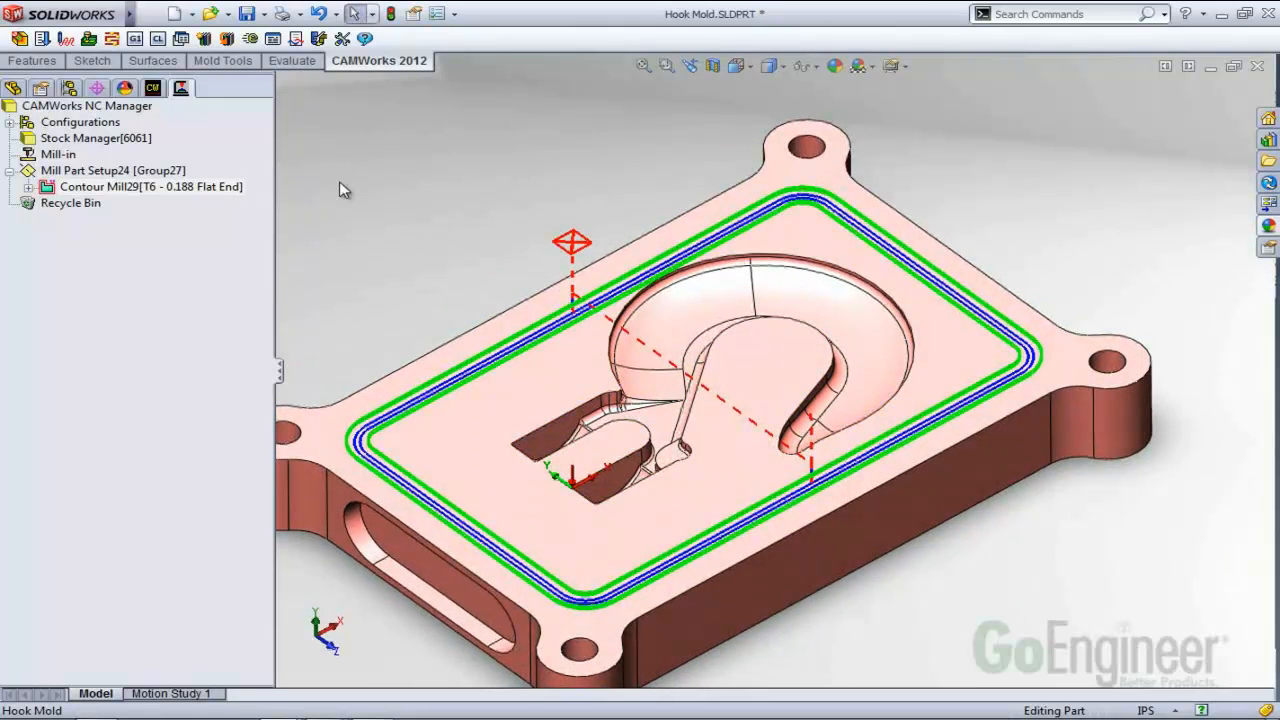
pyautogui.click(155, 92)
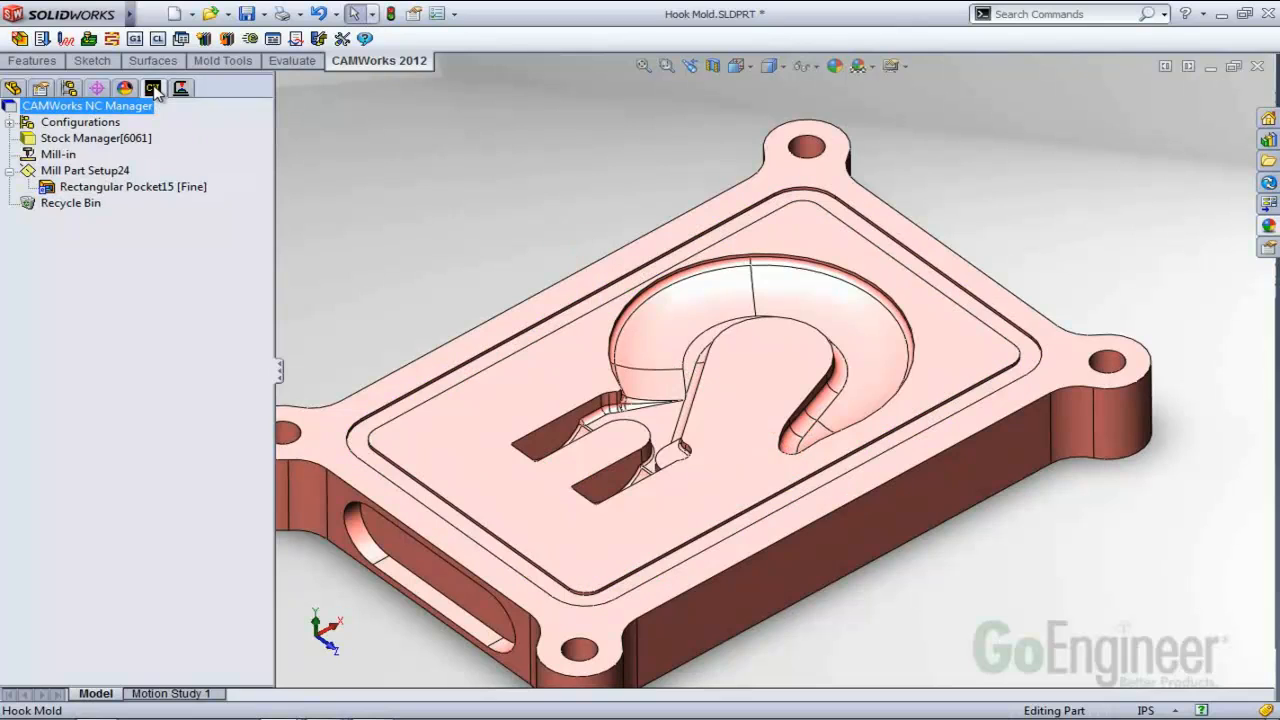
pyautogui.click(158, 192)
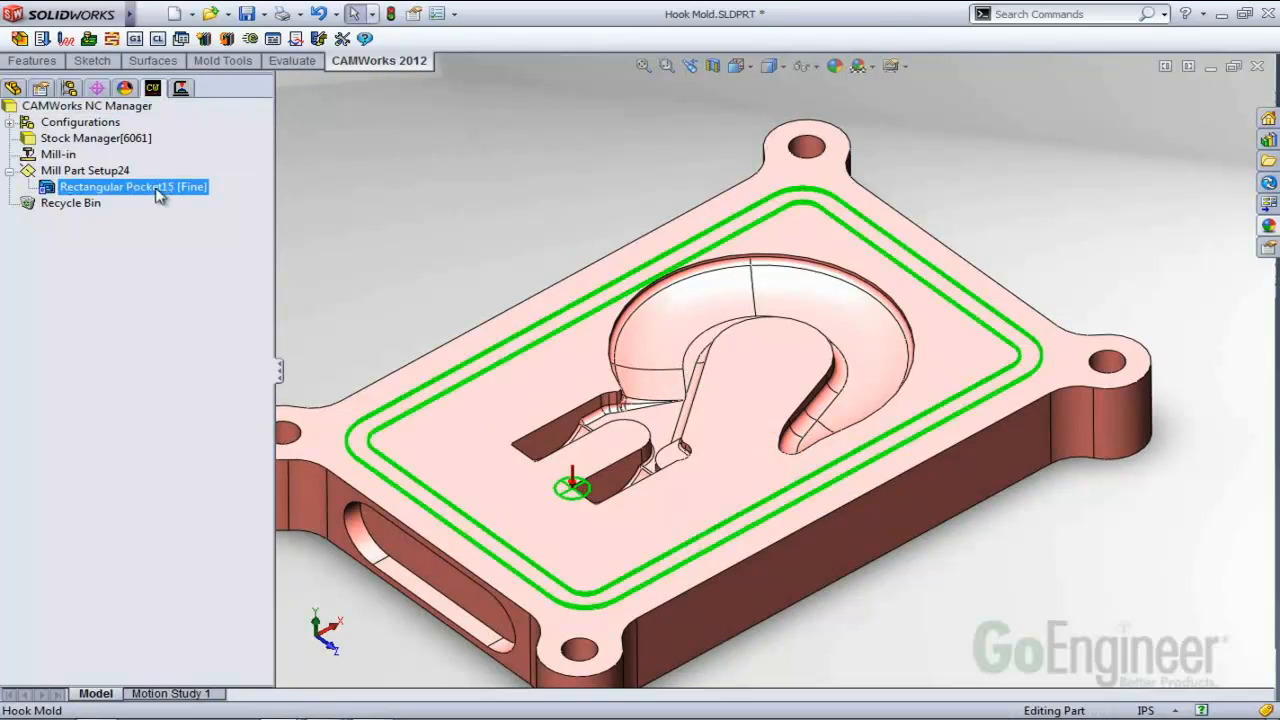
pyautogui.rightClick(158, 192)
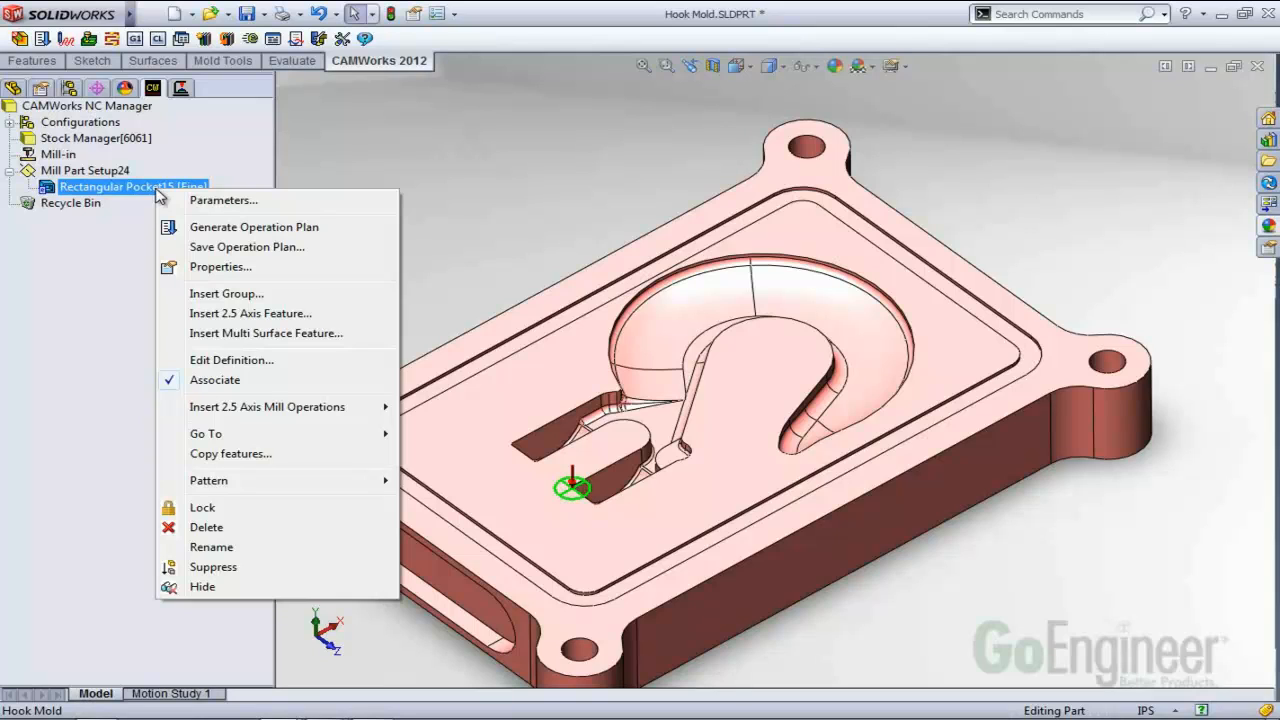
pyautogui.click(205, 247)
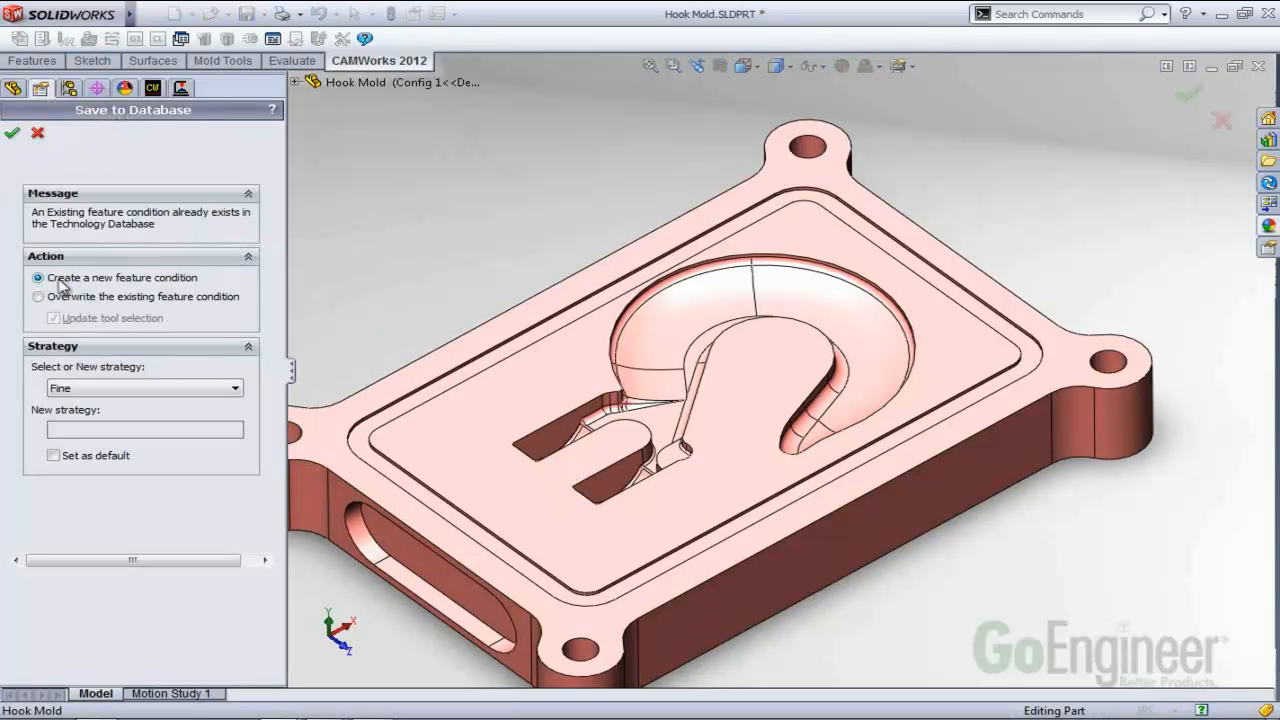
pyautogui.click(86, 390)
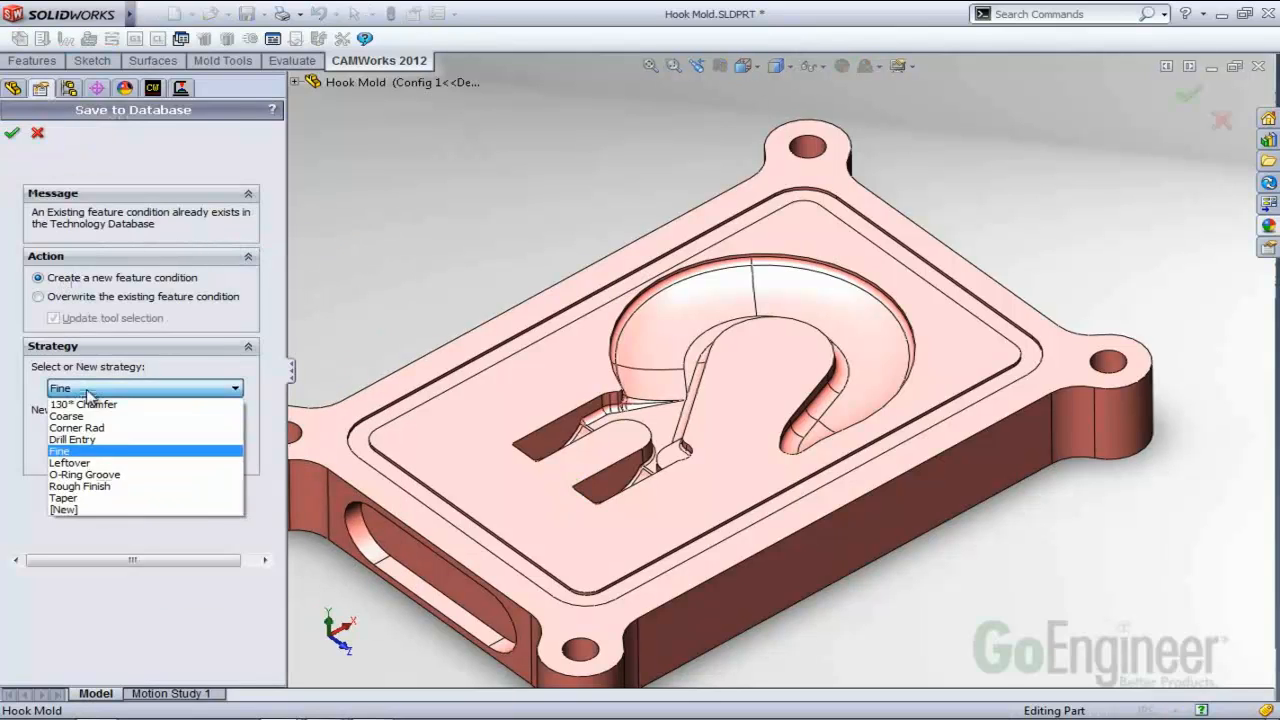
pyautogui.click(63, 509)
pyautogui.click(91, 422)
pyautogui.write('O-')
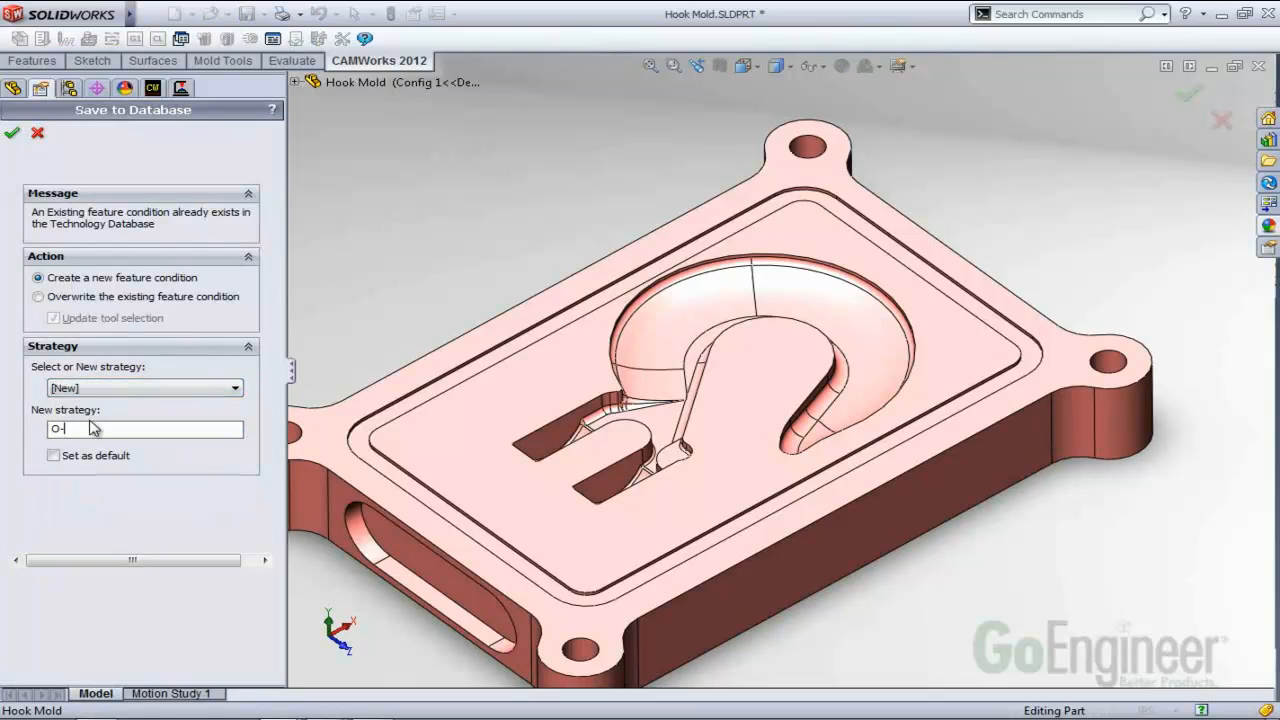
pyautogui.write('Ring Toolove 2')
pyautogui.press('BackSpace')
pyautogui.press('BackSpace')
pyautogui.write('1/4"')
pyautogui.click(12, 133)
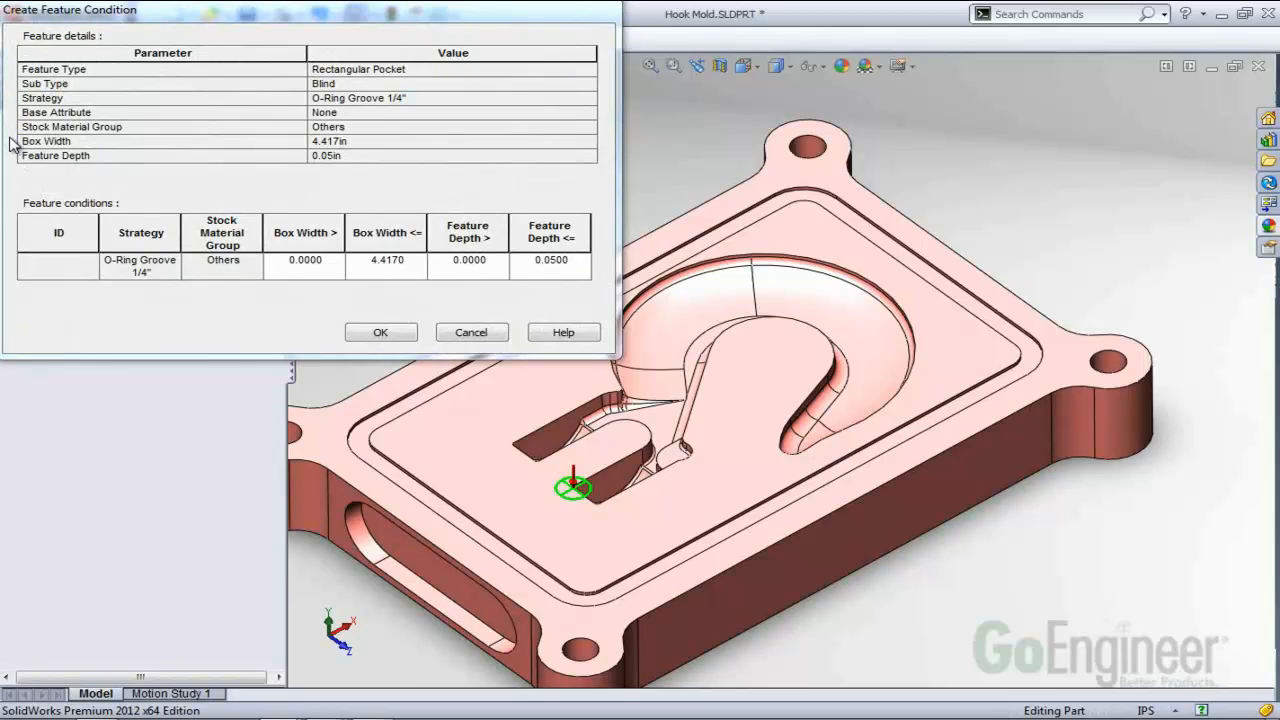
pyautogui.click(402, 335)
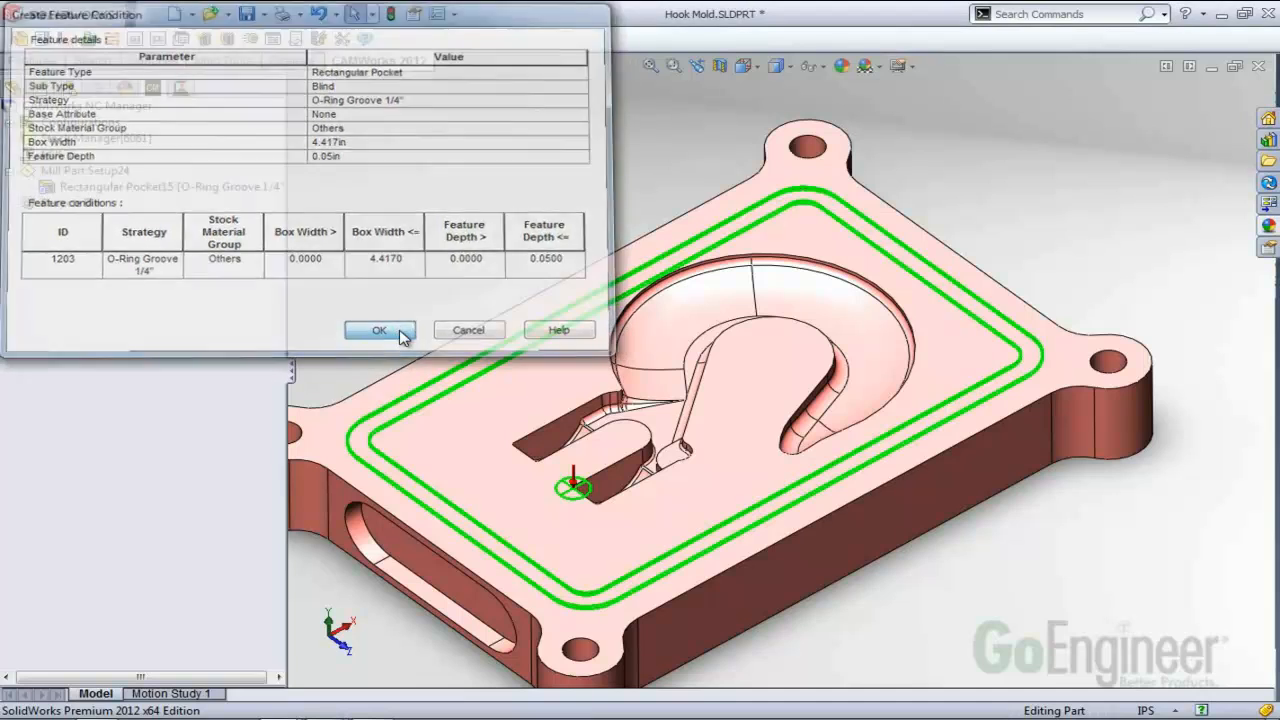
pyautogui.moveTo(426, 302); pyautogui.dragTo(466, 310, button='middle')
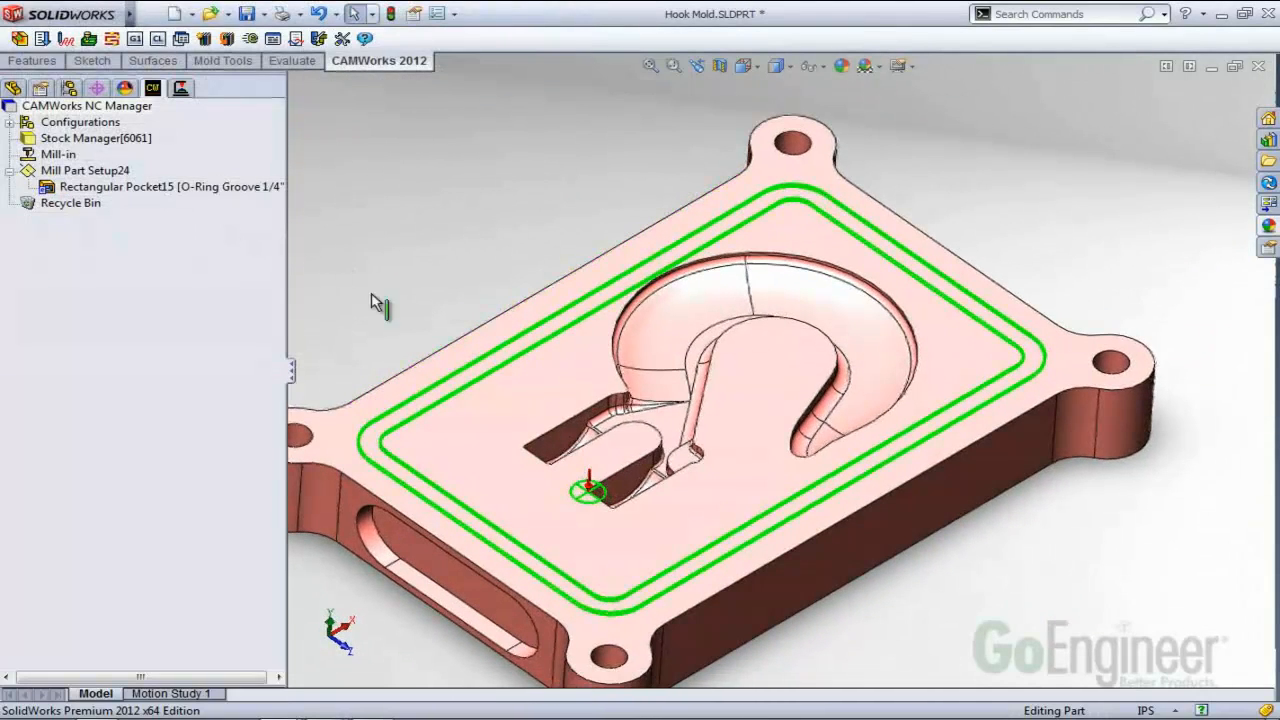
pyautogui.scroll(4, 779, 386)
pyautogui.scroll(-4, 731, 326)
pyautogui.scroll(6, 816, 405)
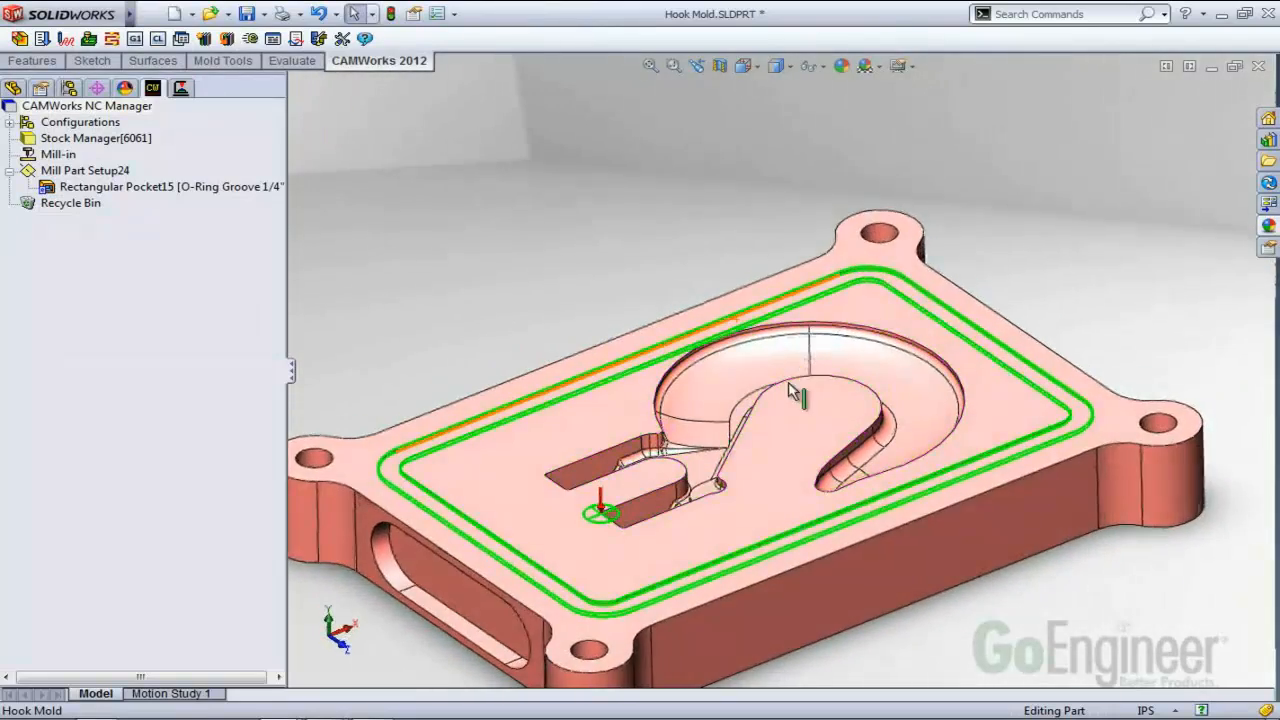
pyautogui.scroll(-5, 789, 429)
pyautogui.scroll(2, 768, 345)
pyautogui.scroll(-3, 765, 250)
pyautogui.scroll(3, 831, 390)
pyautogui.moveTo(829, 389); pyautogui.dragTo(846, 431, button='middle')
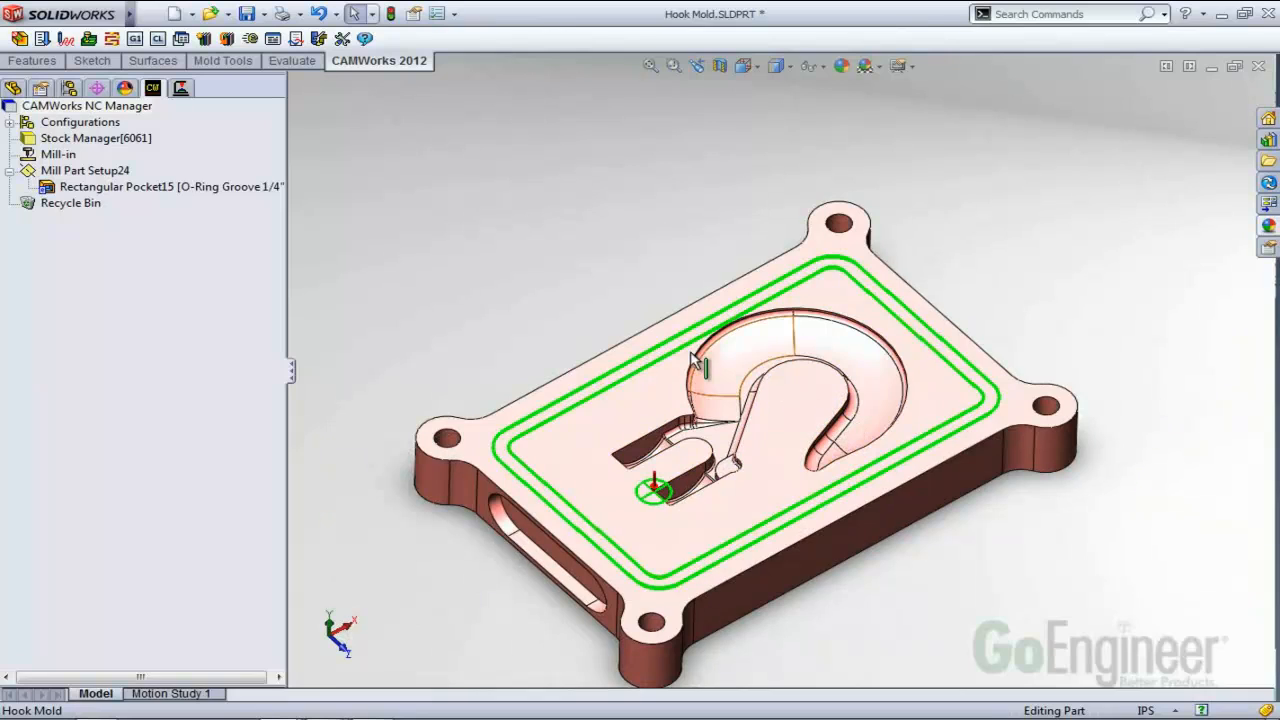
# Delete the rectangular pocket feature from the mill part setup and remove it permanently from the recycle bin.
pyautogui.click(153, 189)
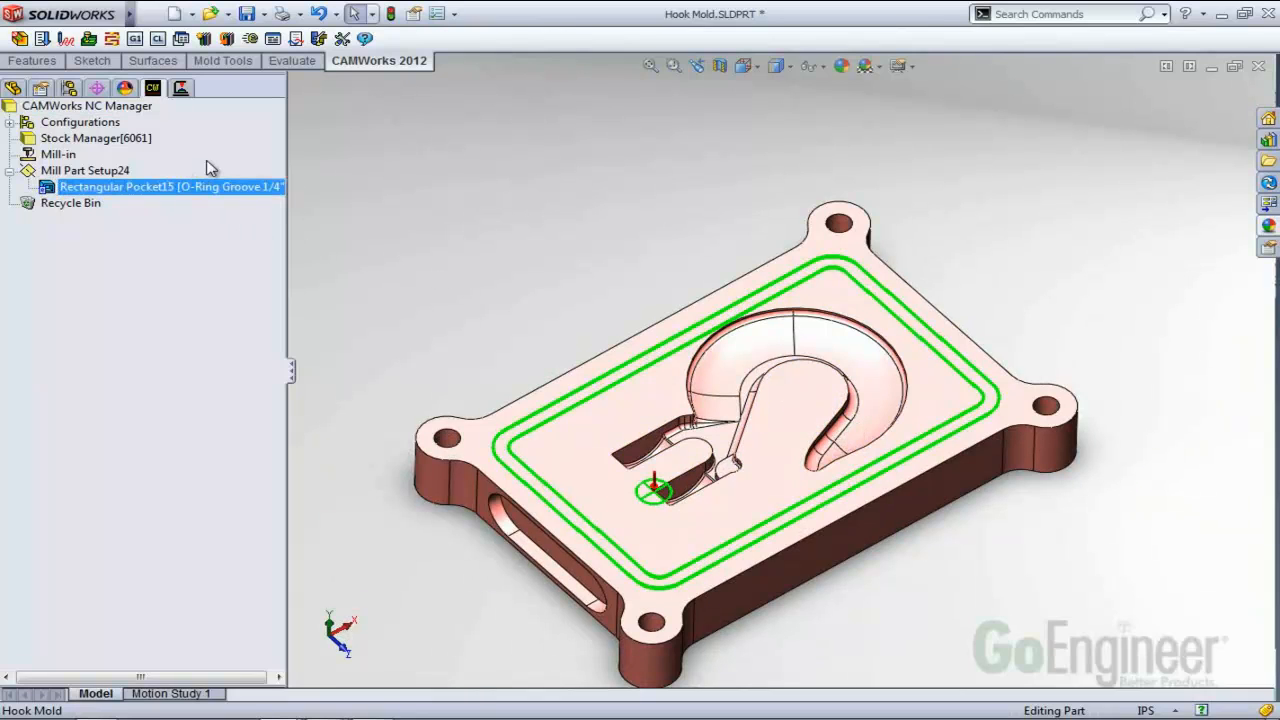
pyautogui.press('Delete')
pyautogui.press('Return')
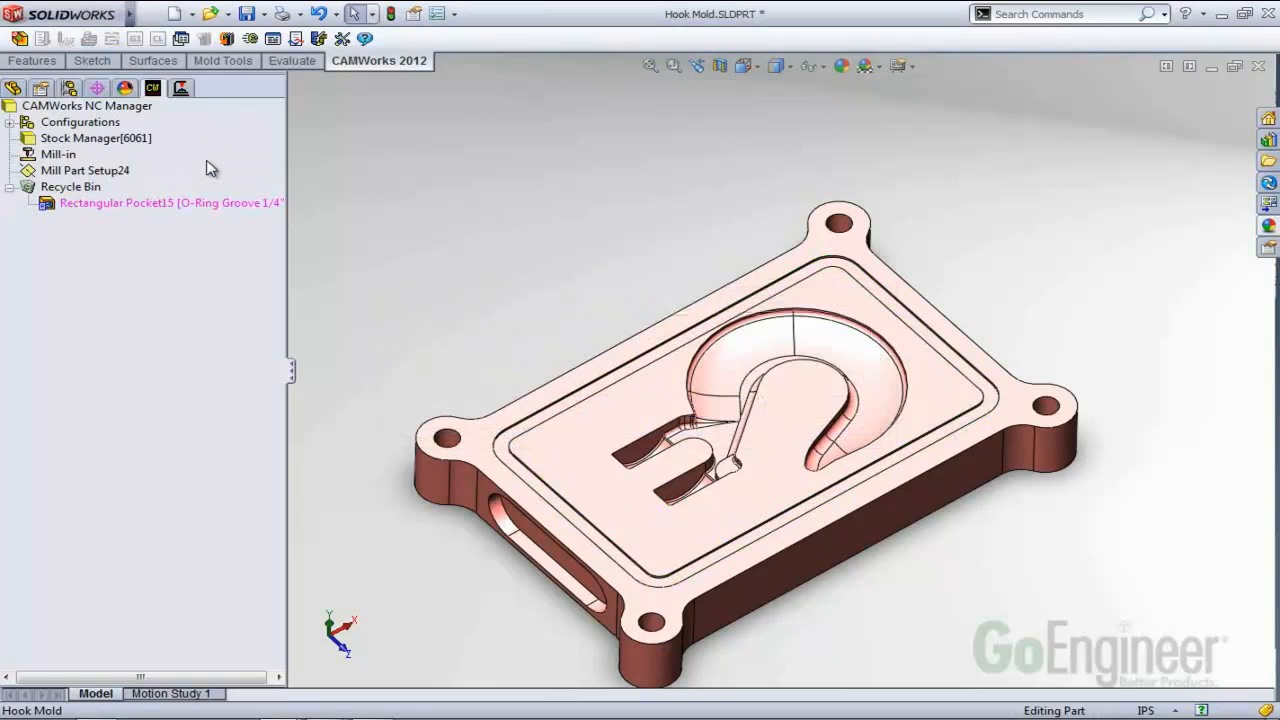
pyautogui.click(135, 203)
pyautogui.press('Delete')
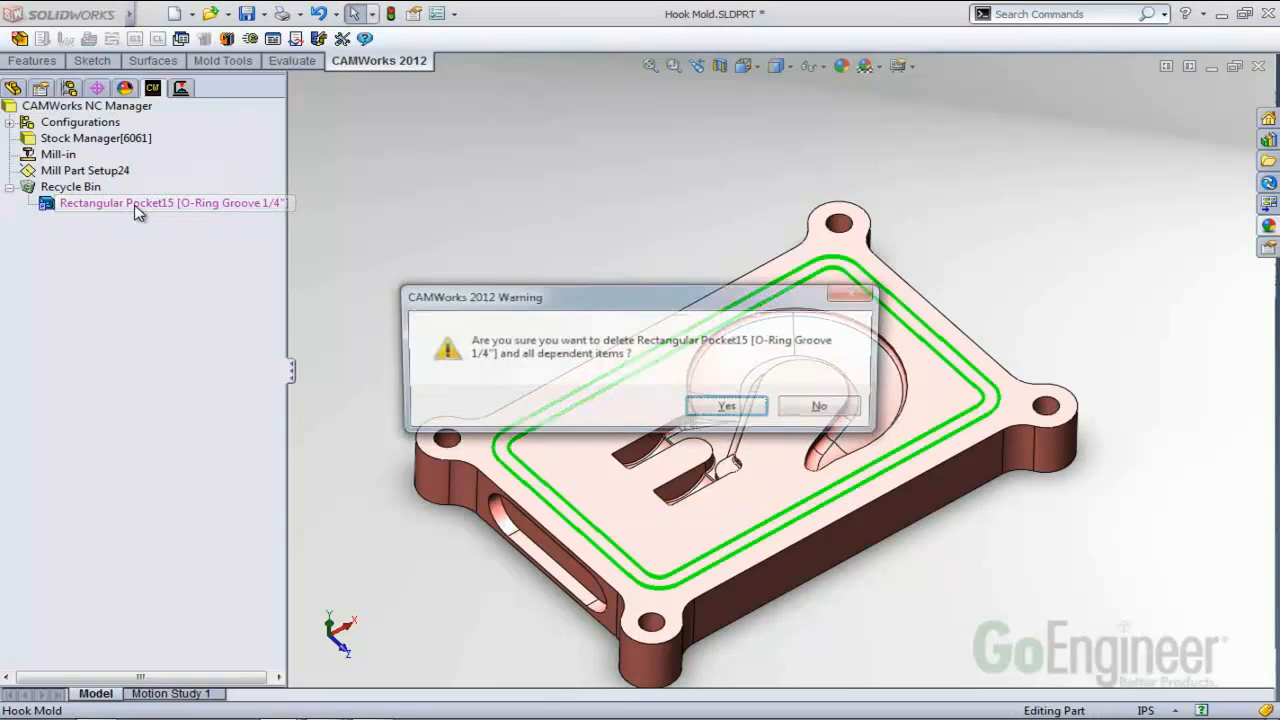
pyautogui.press('Return')
# Insert a 2.5 axis pocket feature in the mill part setup, using the O-ring groove's floor face as its cross section.
pyautogui.rightClick(112, 173)
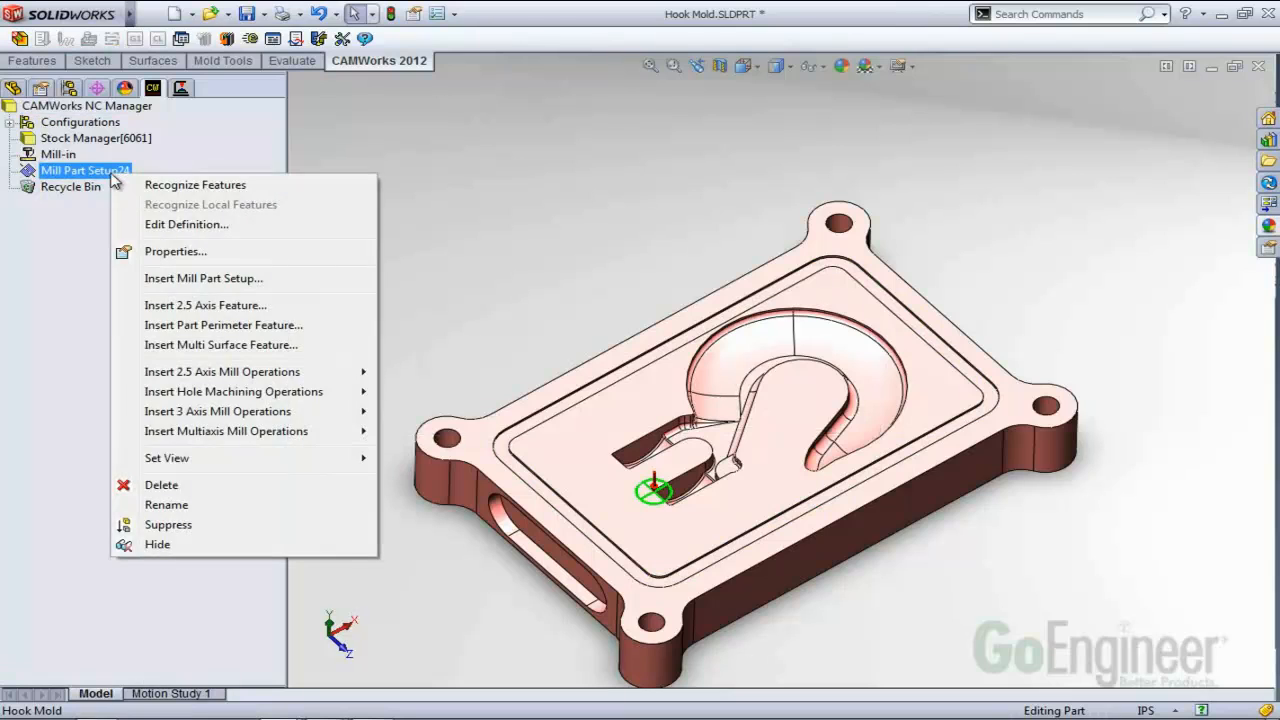
pyautogui.click(187, 308)
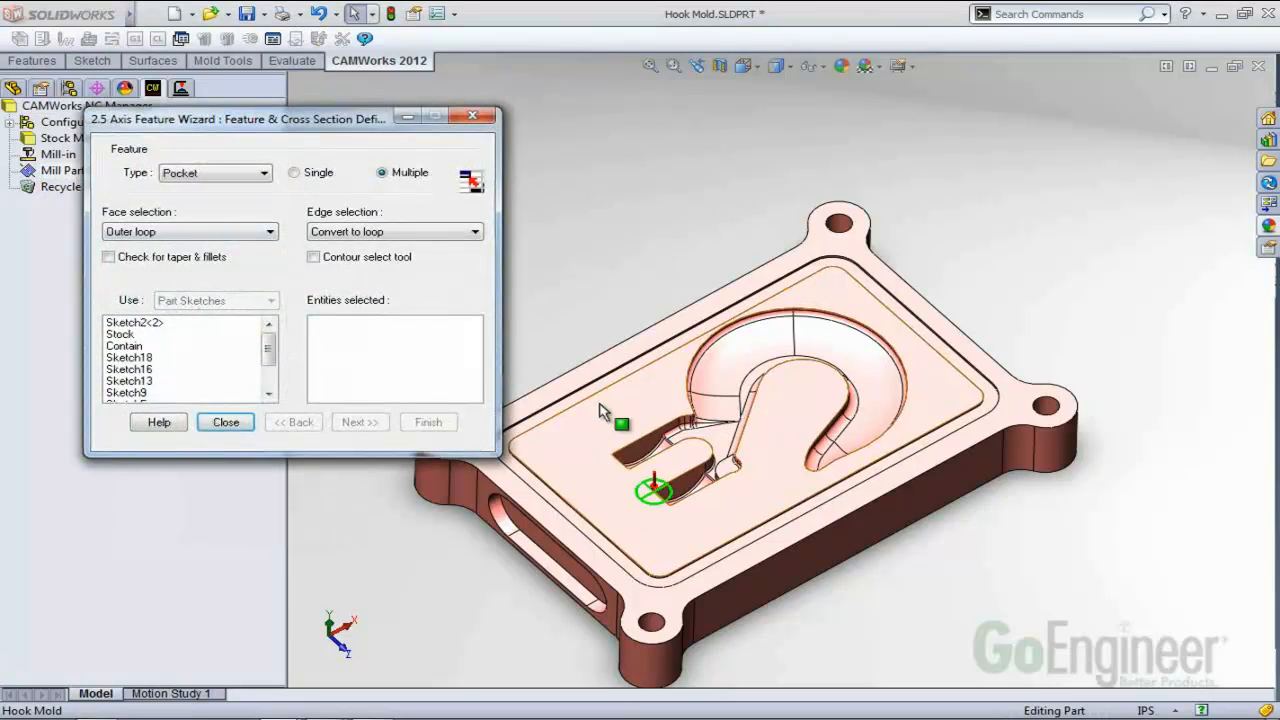
pyautogui.scroll(5, 579, 391)
pyautogui.click(579, 391)
pyautogui.click(359, 421)
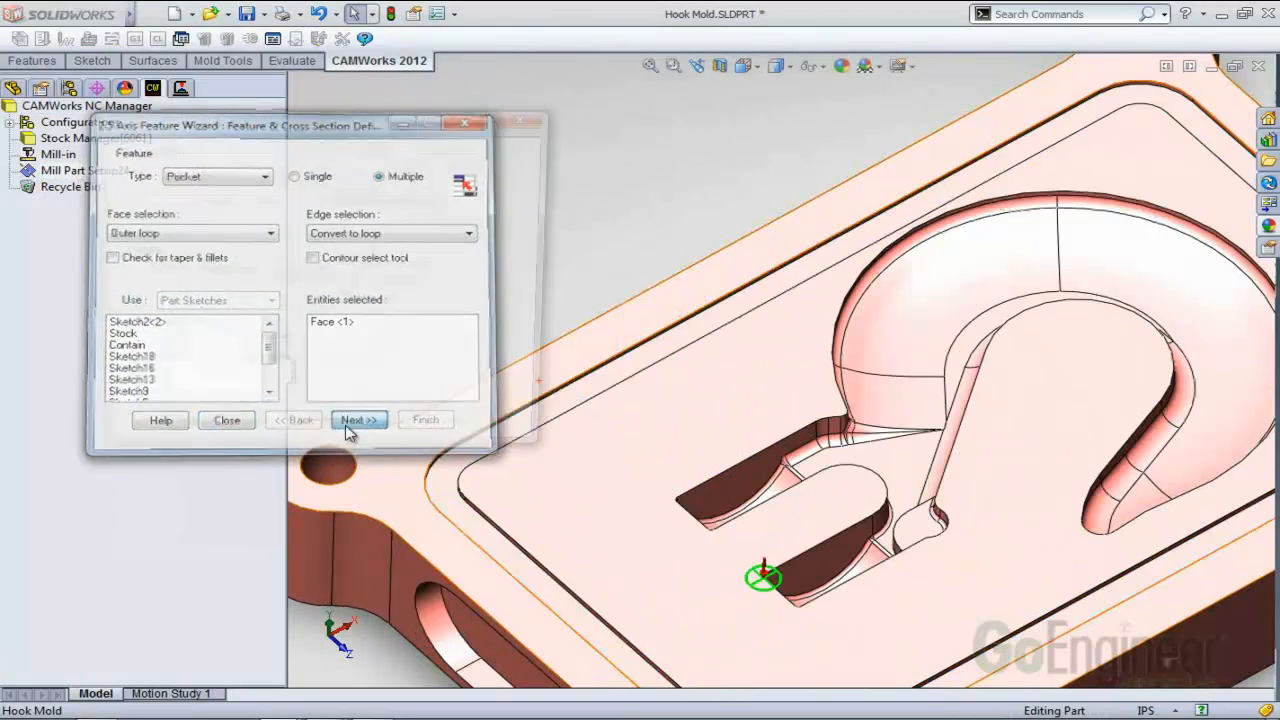
# End the pocket up to the mold's inner top face, assign the O-Ring Groove 1/4" strategy and finish the feature.
pyautogui.click(609, 449)
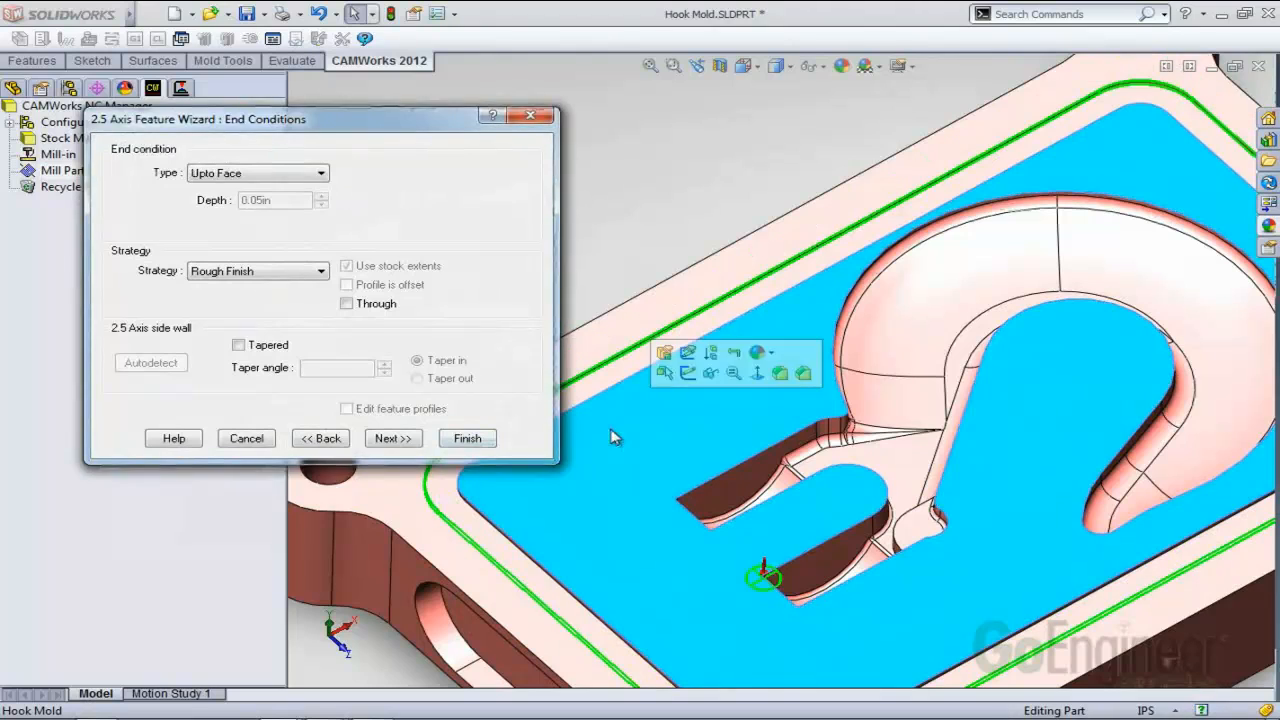
pyautogui.click(305, 277)
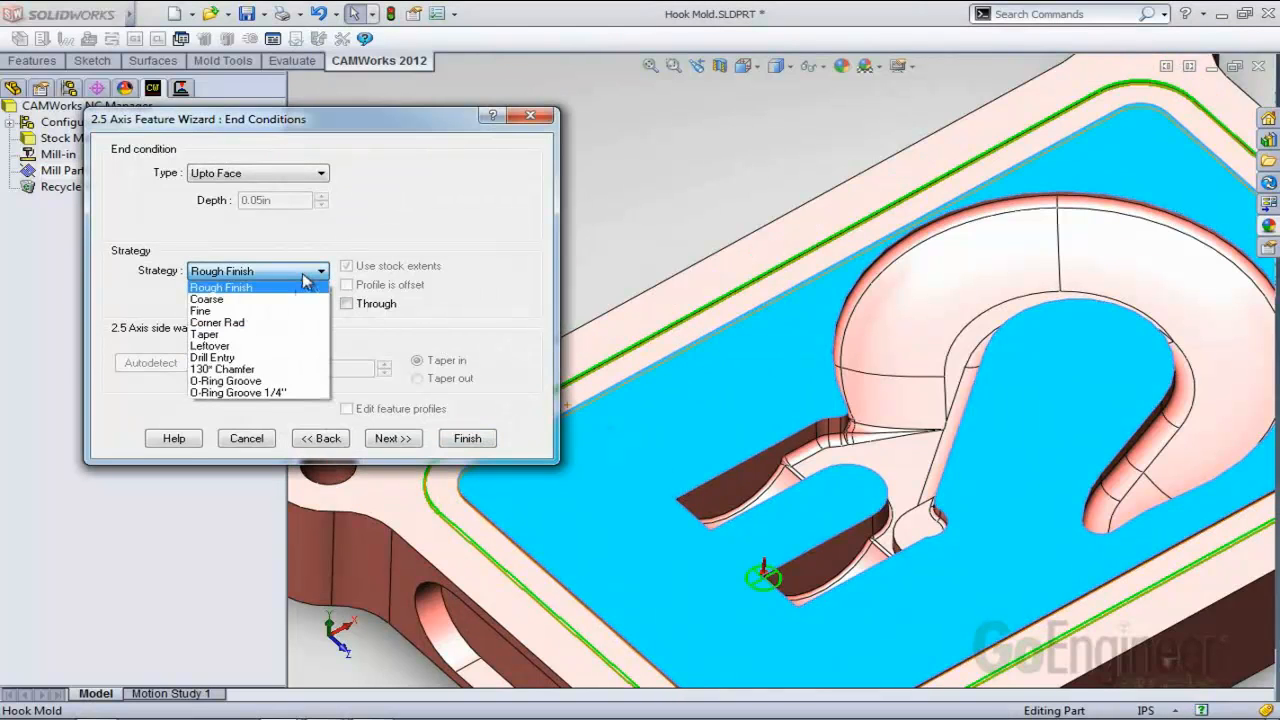
pyautogui.click(247, 396)
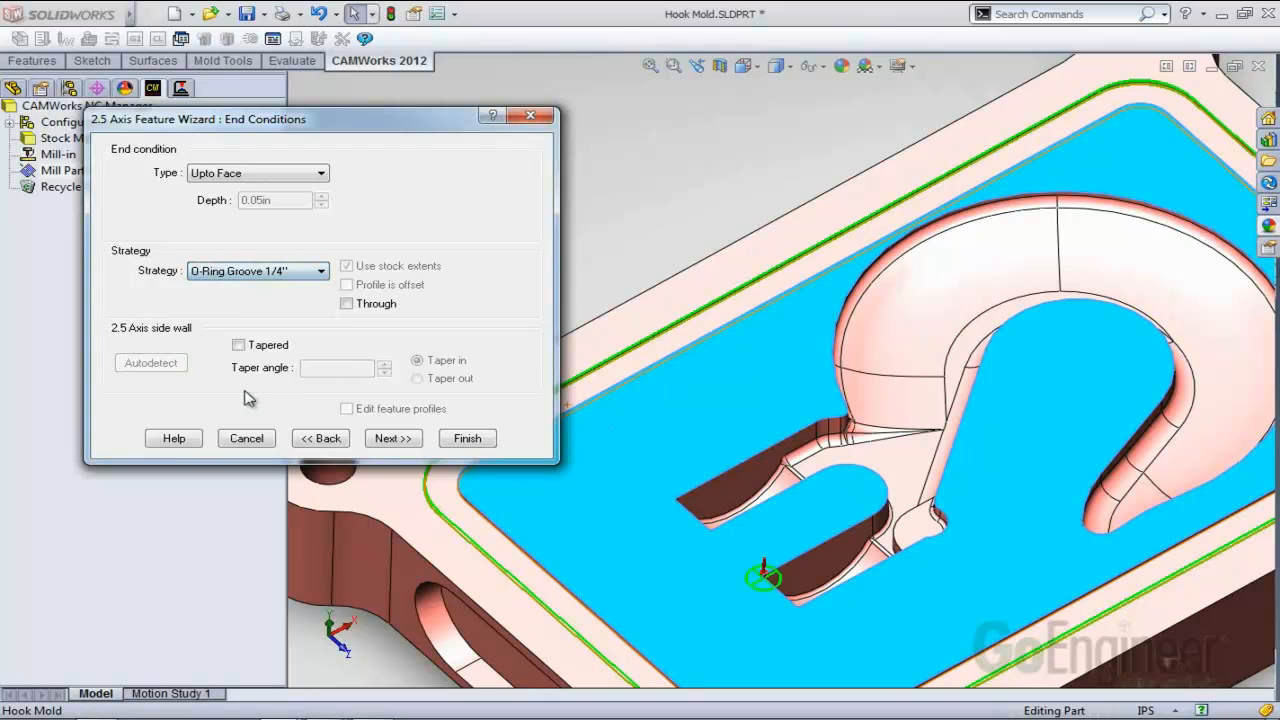
pyautogui.click(455, 438)
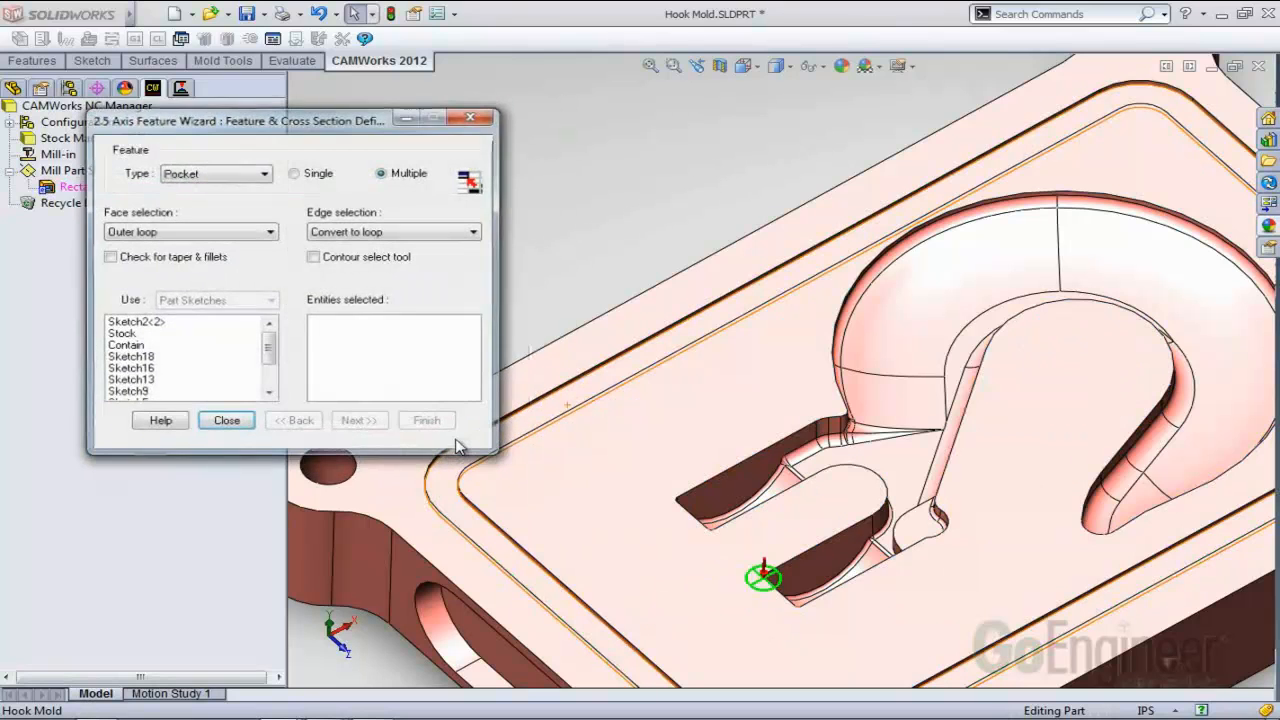
pyautogui.click(228, 421)
# Generate the operation plan for the new rectangular pocket and the toolpath for its contour mill operation.
pyautogui.rightClick(163, 193)
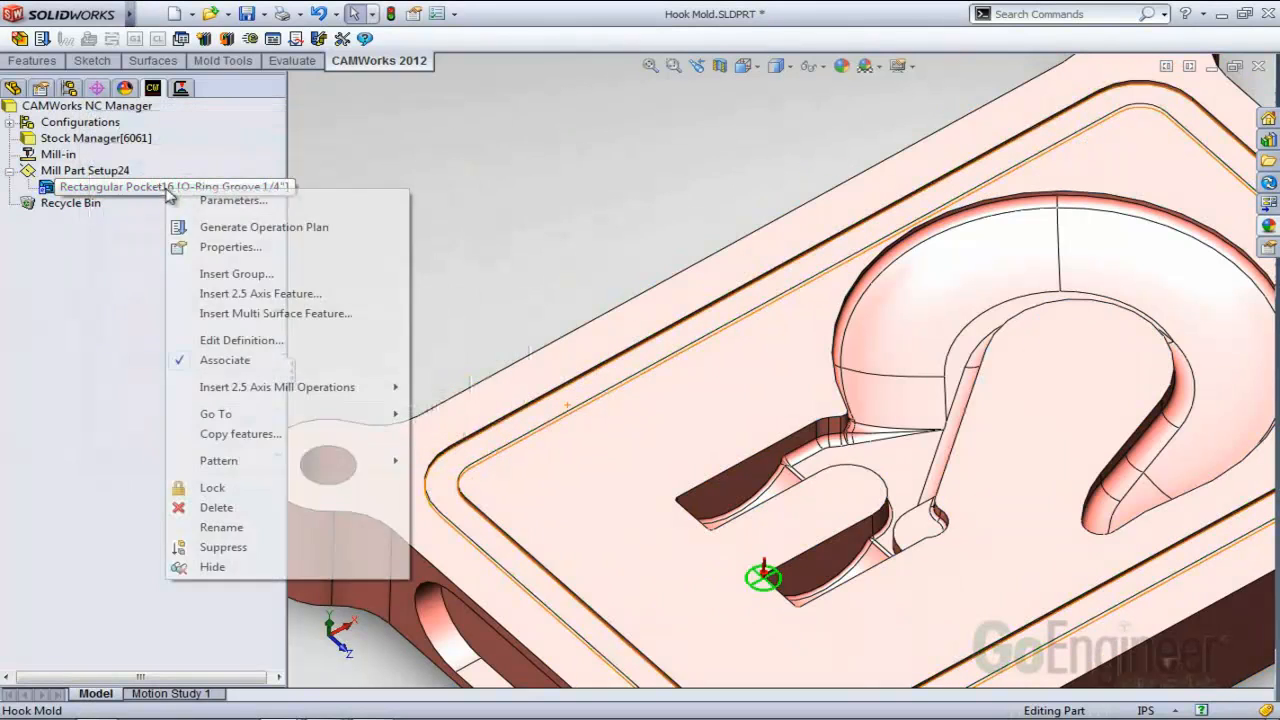
pyautogui.click(212, 229)
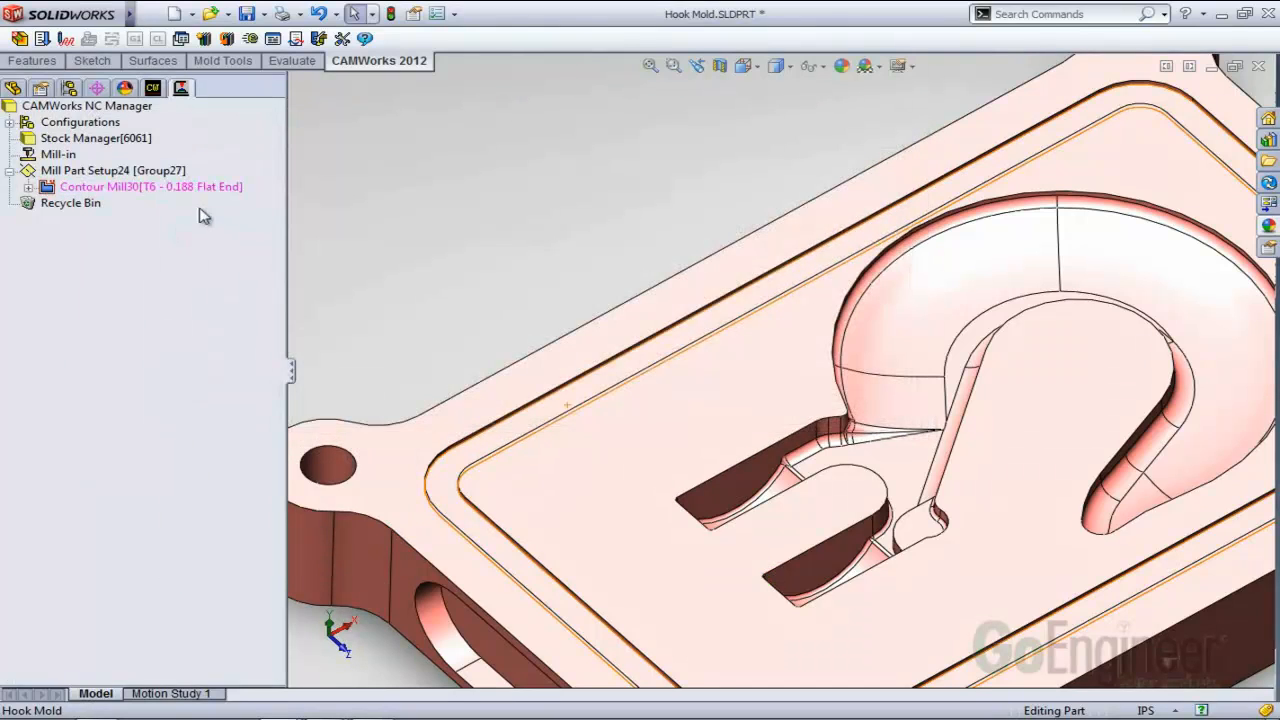
pyautogui.click(184, 189)
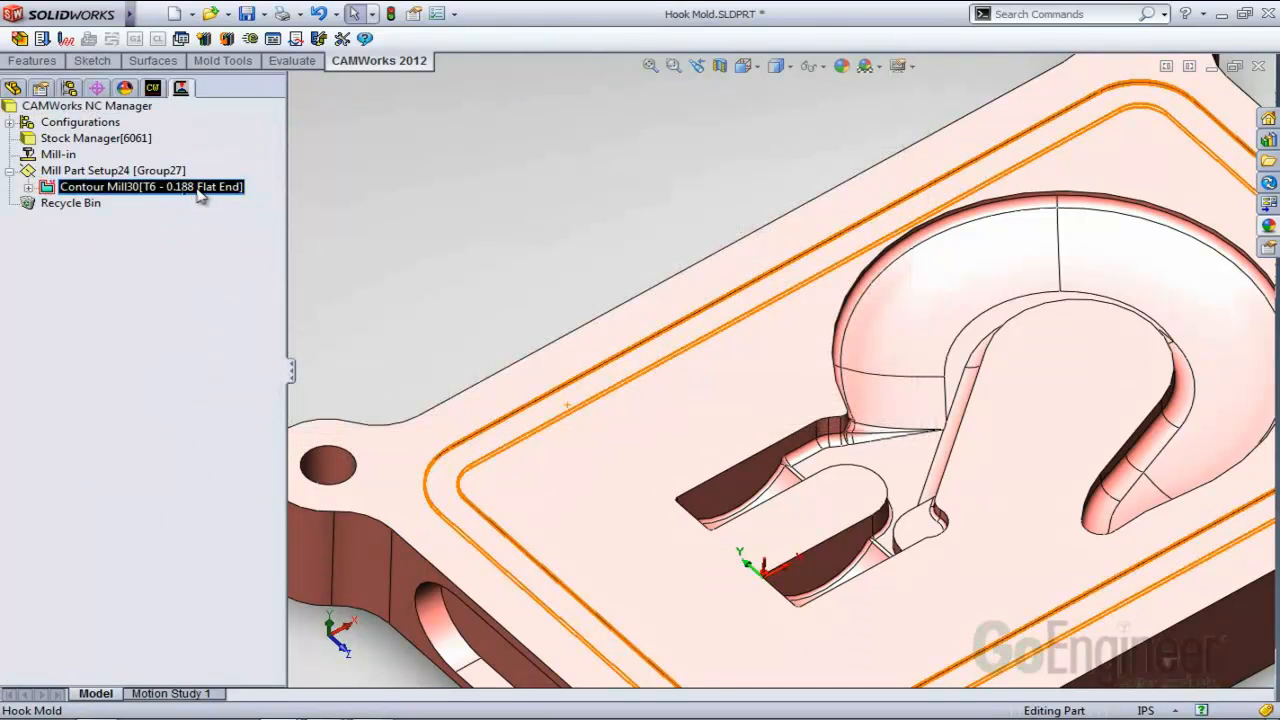
pyautogui.rightClick(198, 193)
pyautogui.click(245, 223)
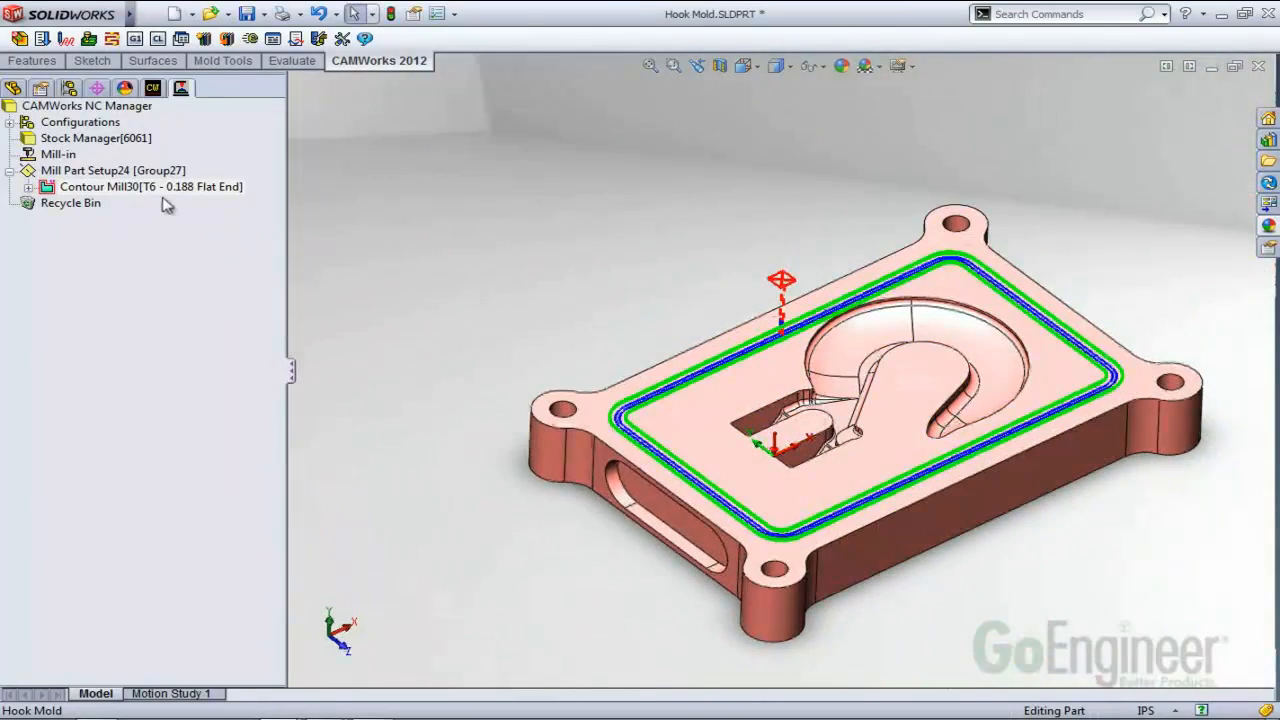
pyautogui.scroll(-5, 722, 336)
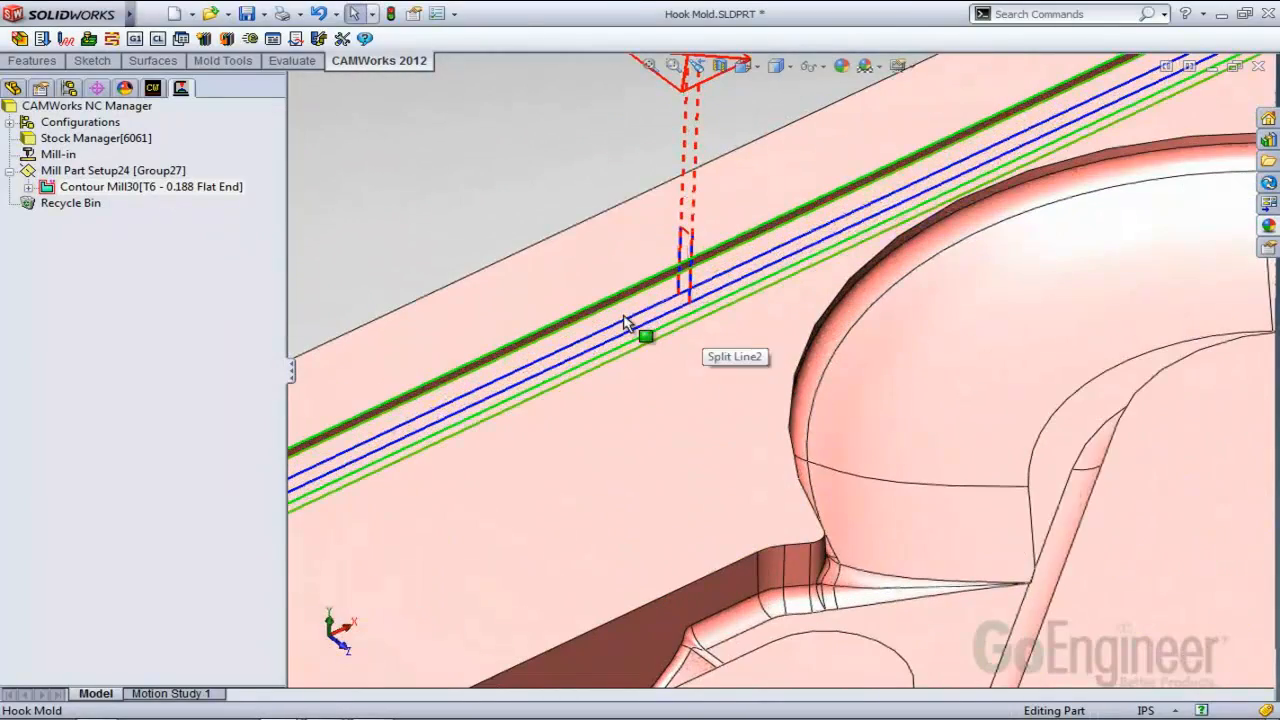
# Examine the mold's modeling history, highlighting the base extrusion, its sketch and the combine feature on the part.
pyautogui.click(12, 88)
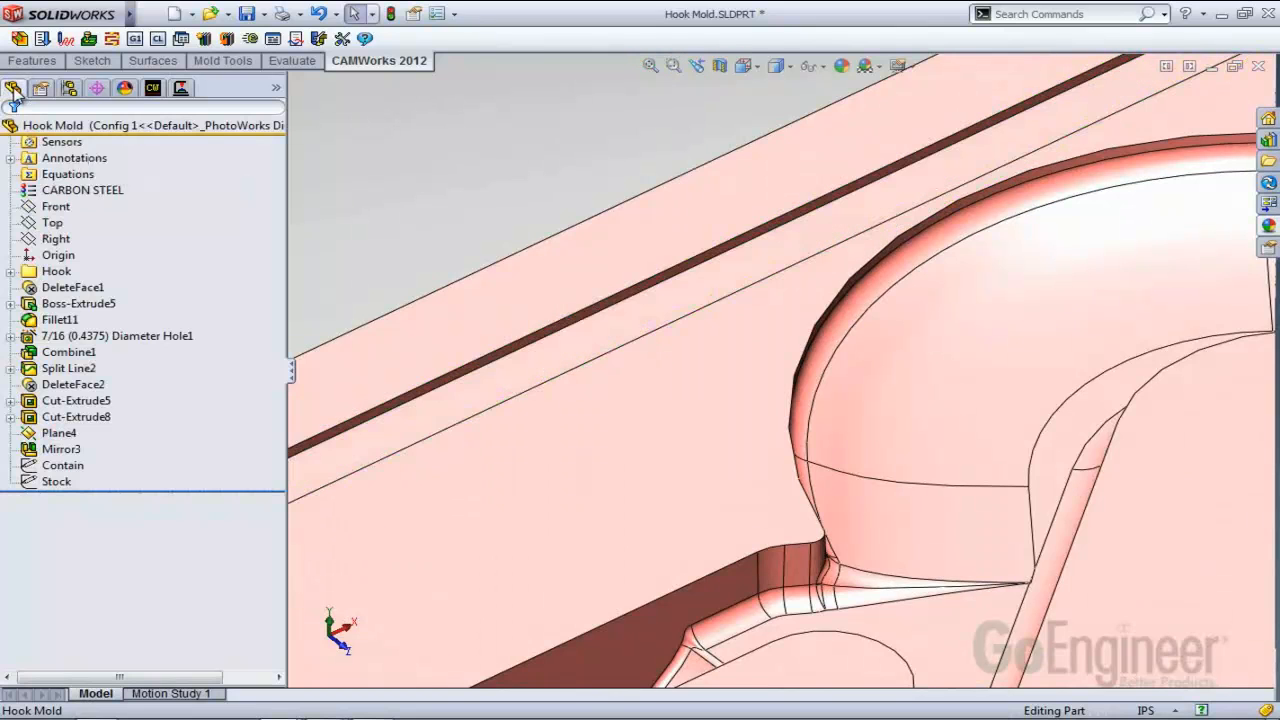
pyautogui.scroll(6, 862, 298)
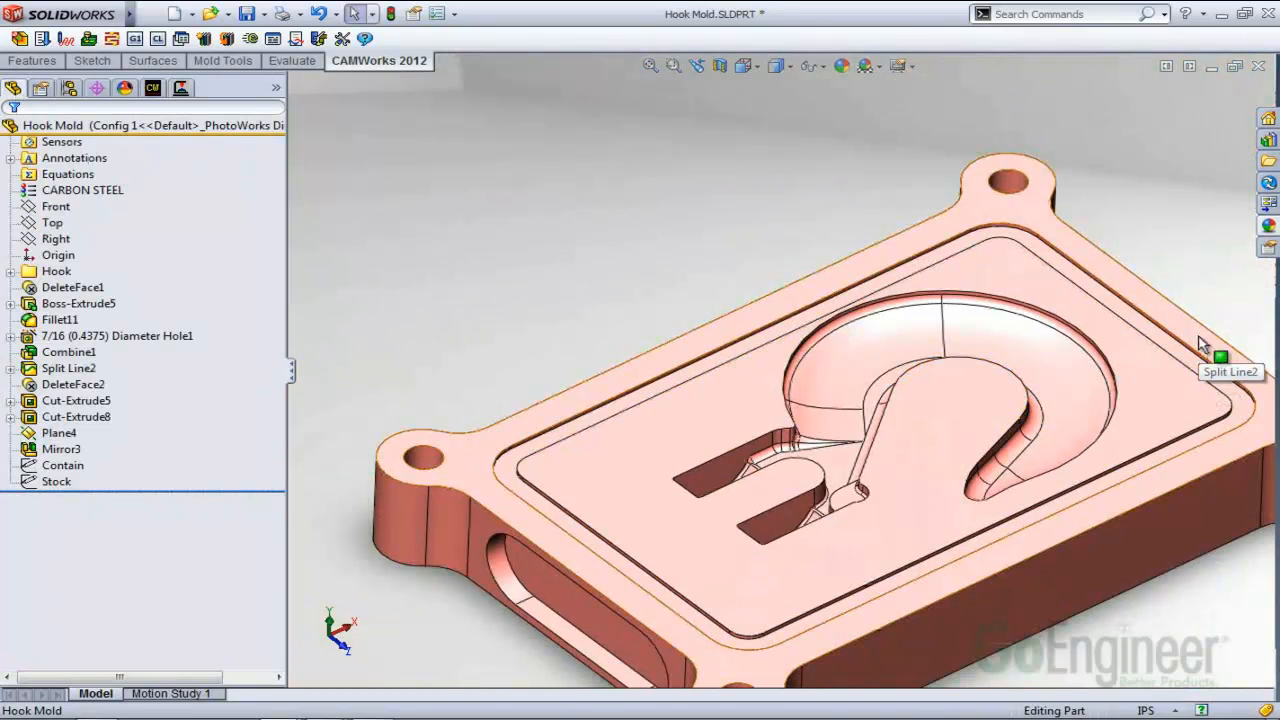
pyautogui.scroll(3, 574, 423)
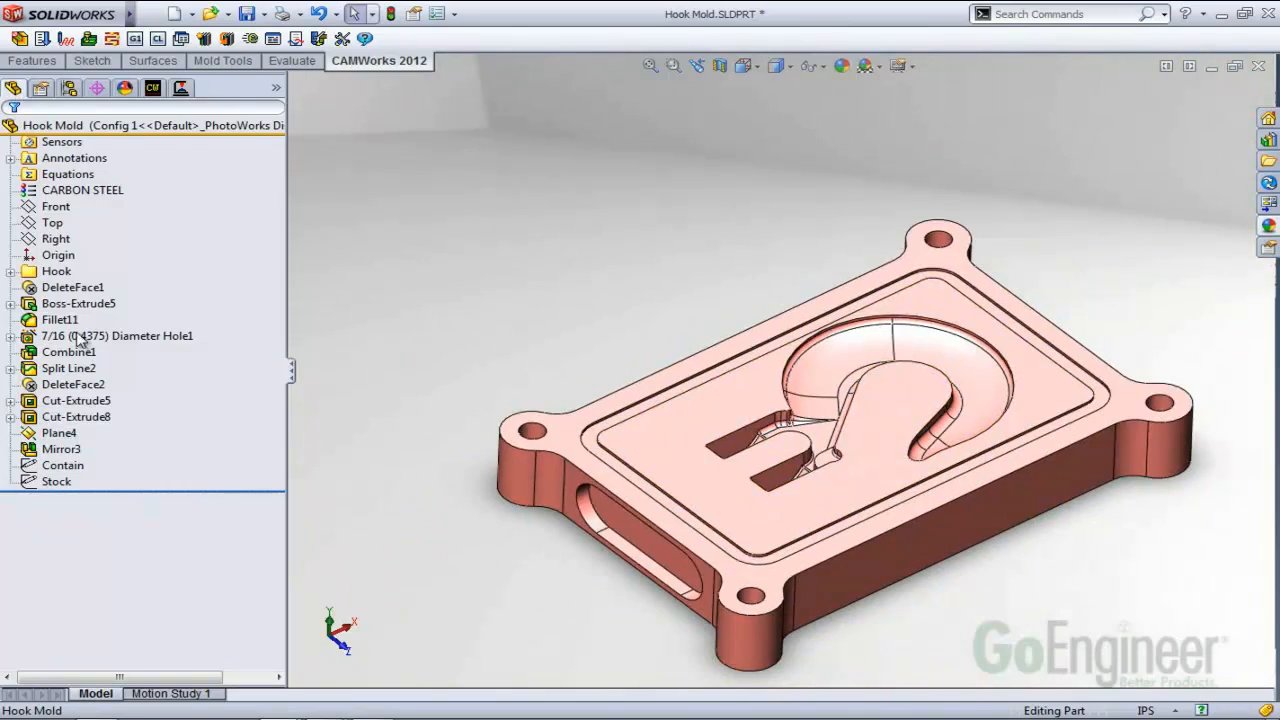
pyautogui.click(28, 352)
pyautogui.click(10, 303)
pyautogui.click(64, 320)
pyautogui.click(65, 320)
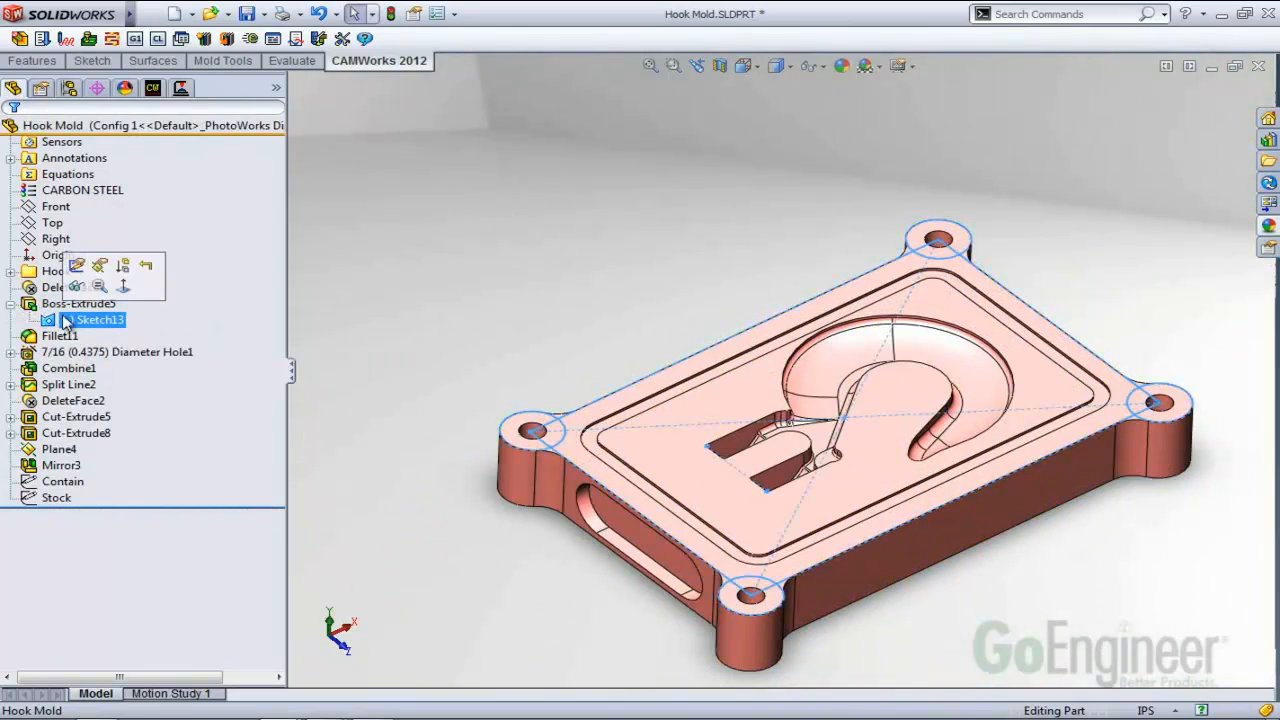
pyautogui.click(10, 303)
pyautogui.keyDown('ctrl'); pyautogui.click(28, 352); pyautogui.keyUp('ctrl')
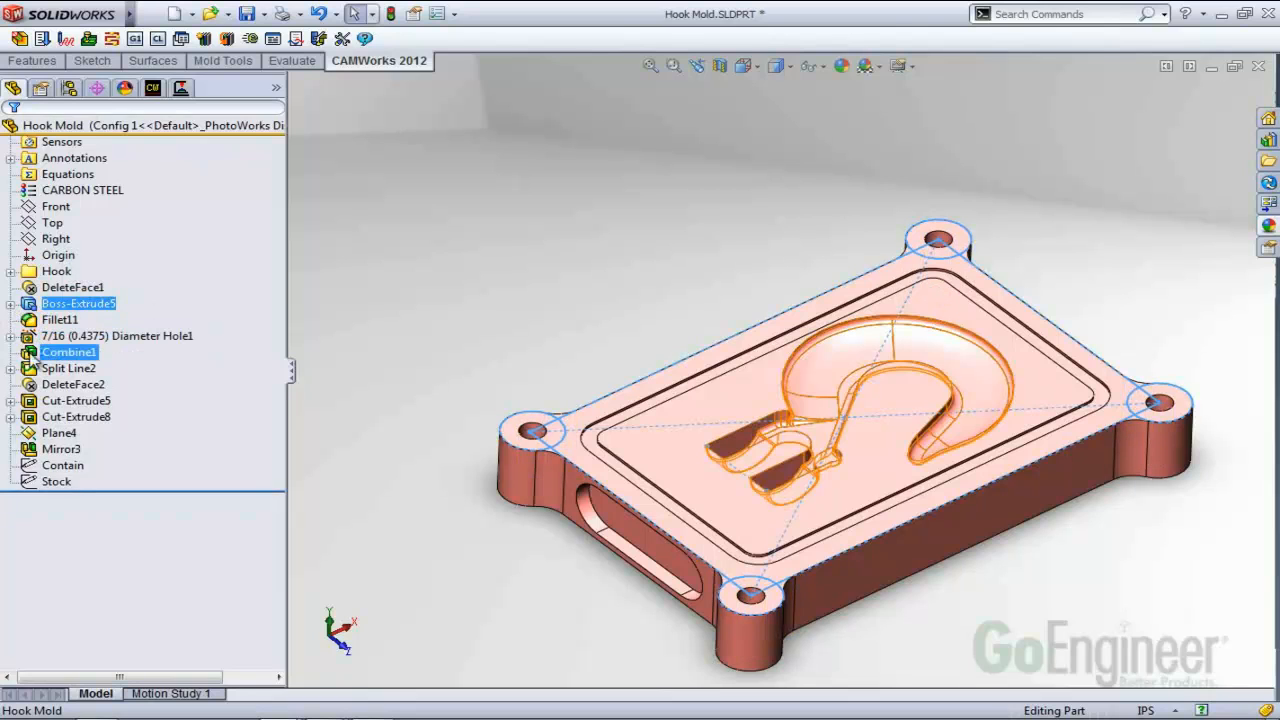
# Open the sketch of the O-ring groove's extruded cut for editing.
pyautogui.click(586, 440)
pyautogui.scroll(-2, 732, 458)
pyautogui.scroll(-2, 760, 465)
pyautogui.scroll(3, 890, 455)
pyautogui.scroll(-3, 520, 386)
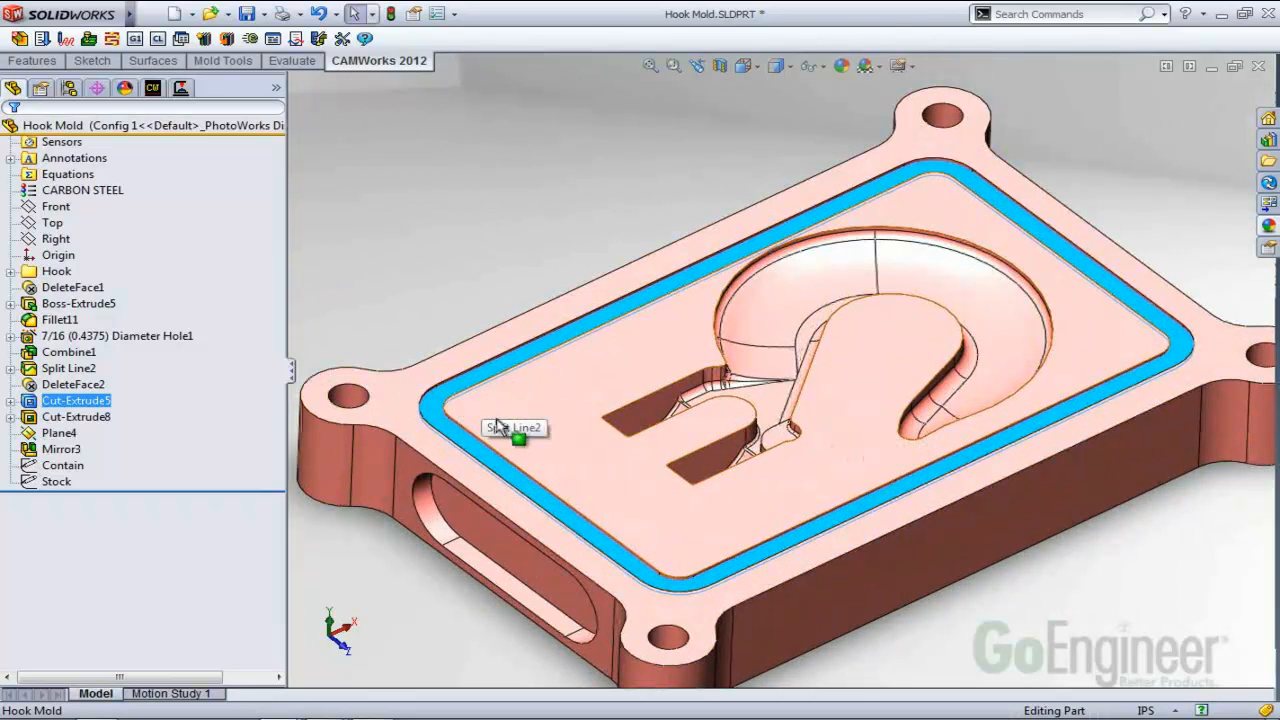
pyautogui.click(376, 255)
pyautogui.scroll(-3, 530, 350)
pyautogui.scroll(-2, 530, 352)
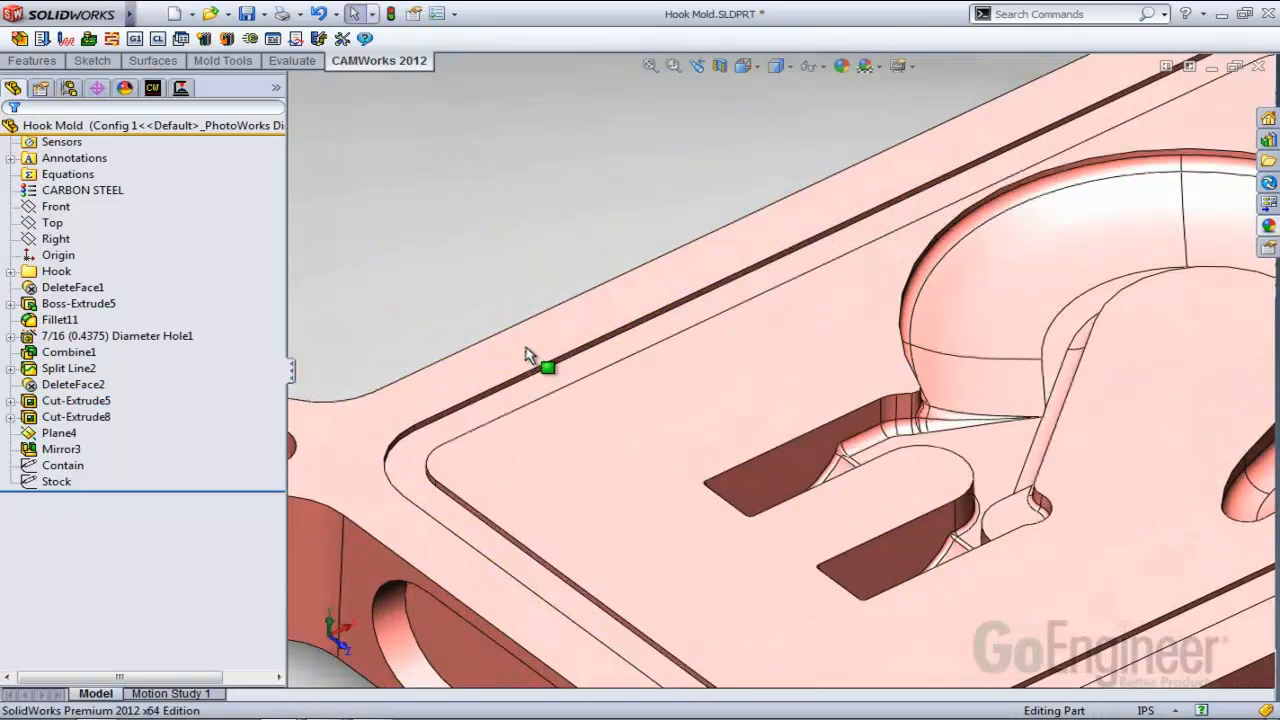
pyautogui.click(478, 418)
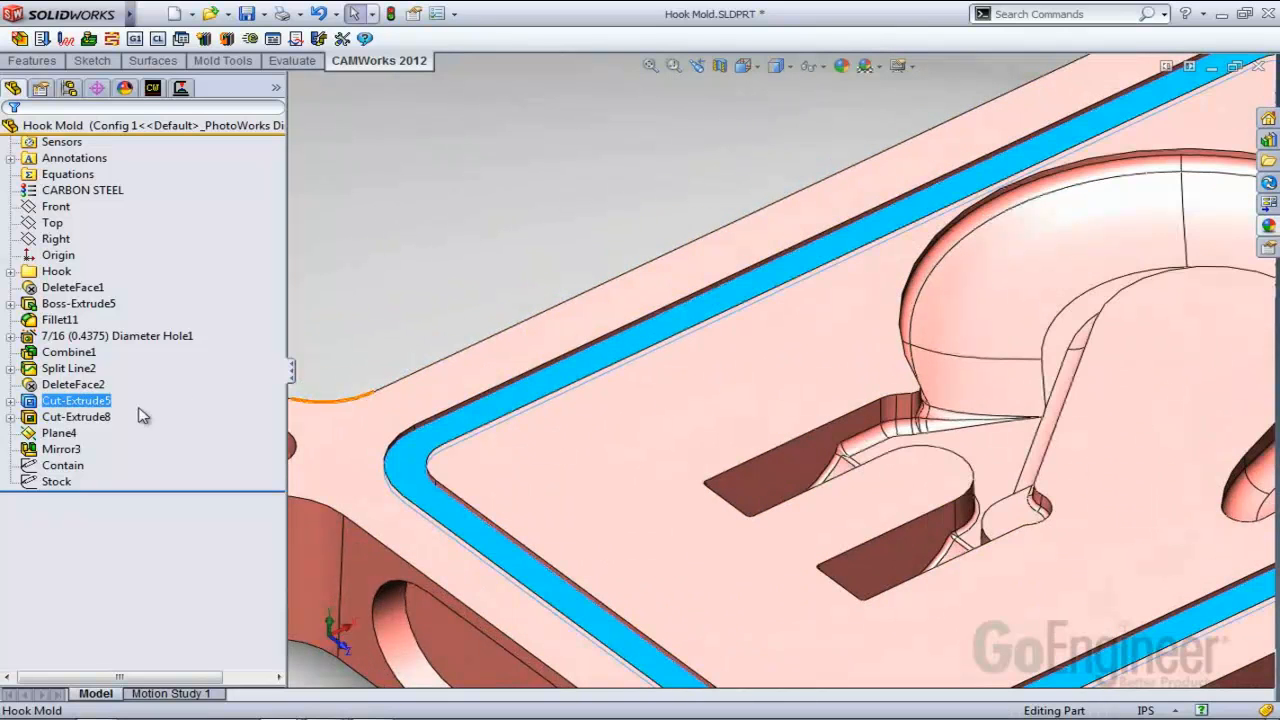
pyautogui.click(11, 401)
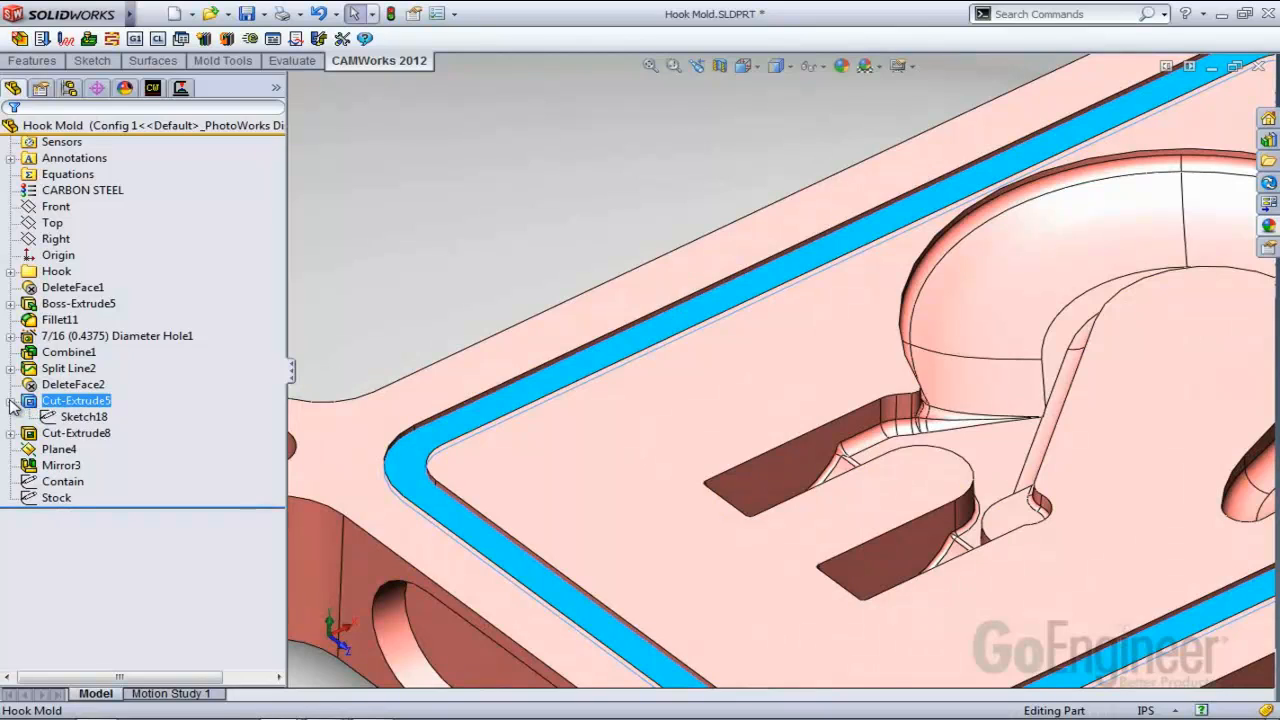
pyautogui.click(80, 417)
pyautogui.click(89, 375)
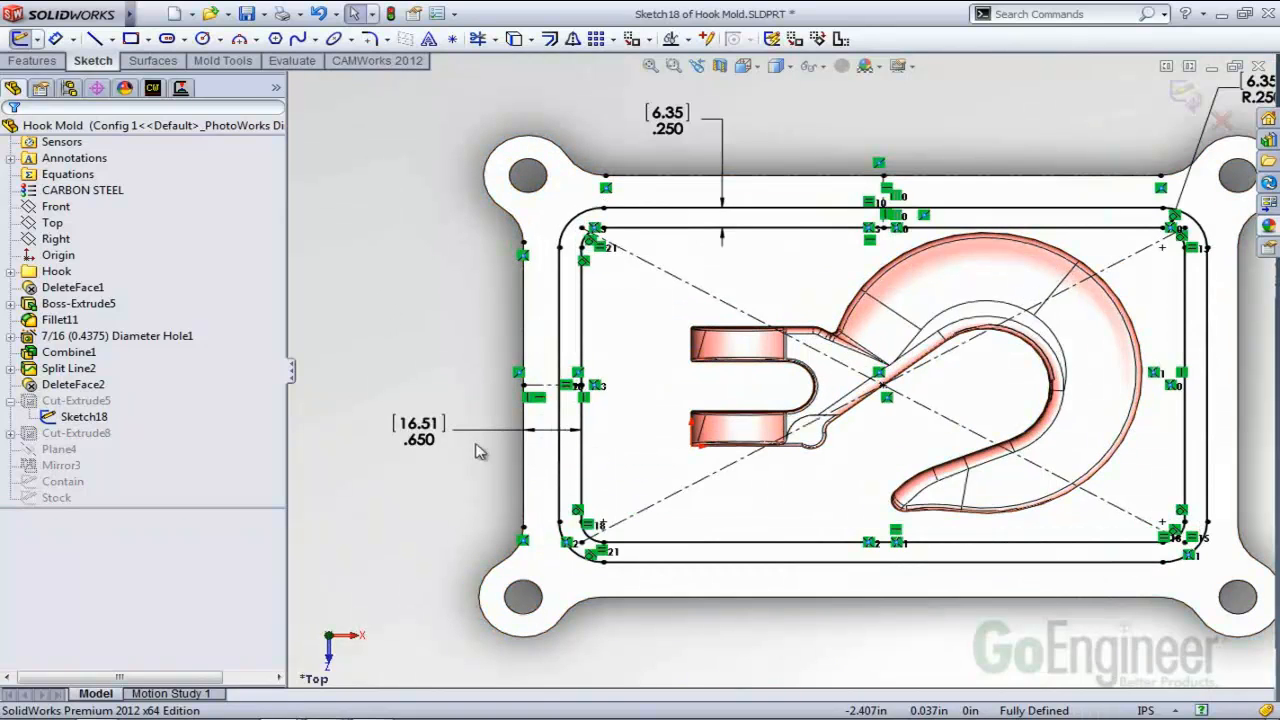
# Set the groove profile's distance from the mold's outer edge to 0.5 in and exit the sketch.
pyautogui.doubleClick(422, 442)
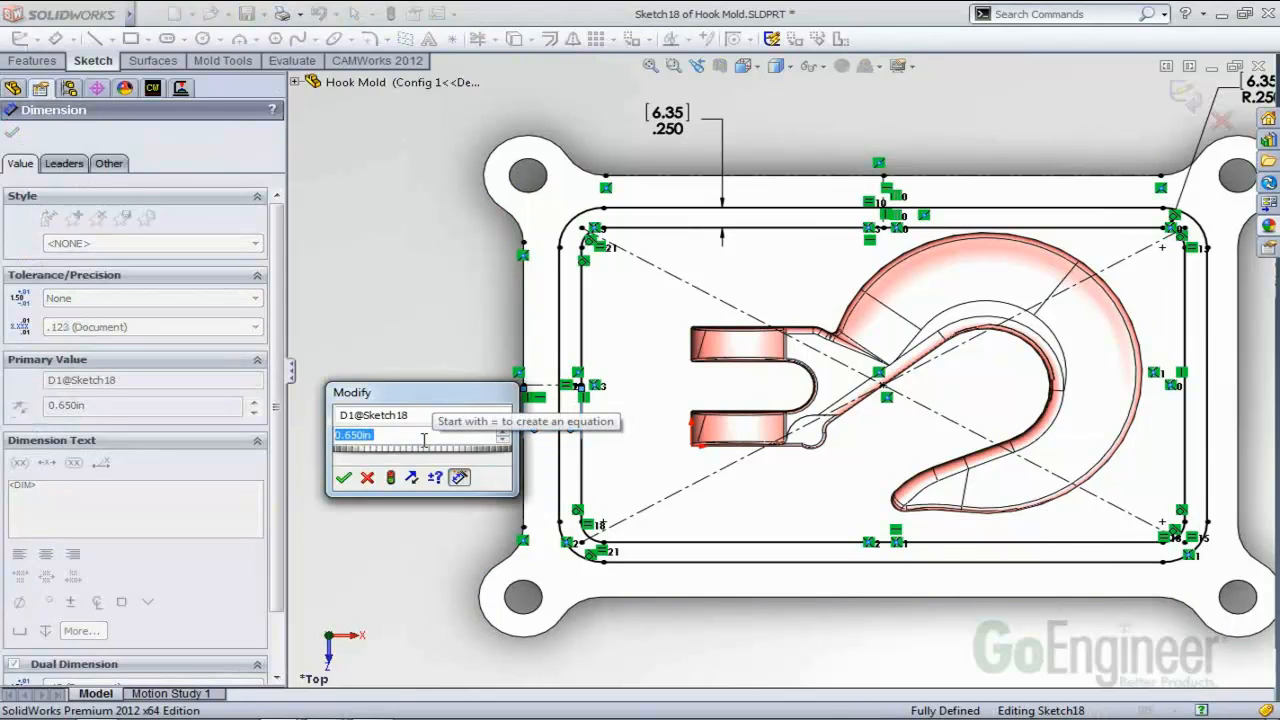
pyautogui.write('.5')
pyautogui.press('Return')
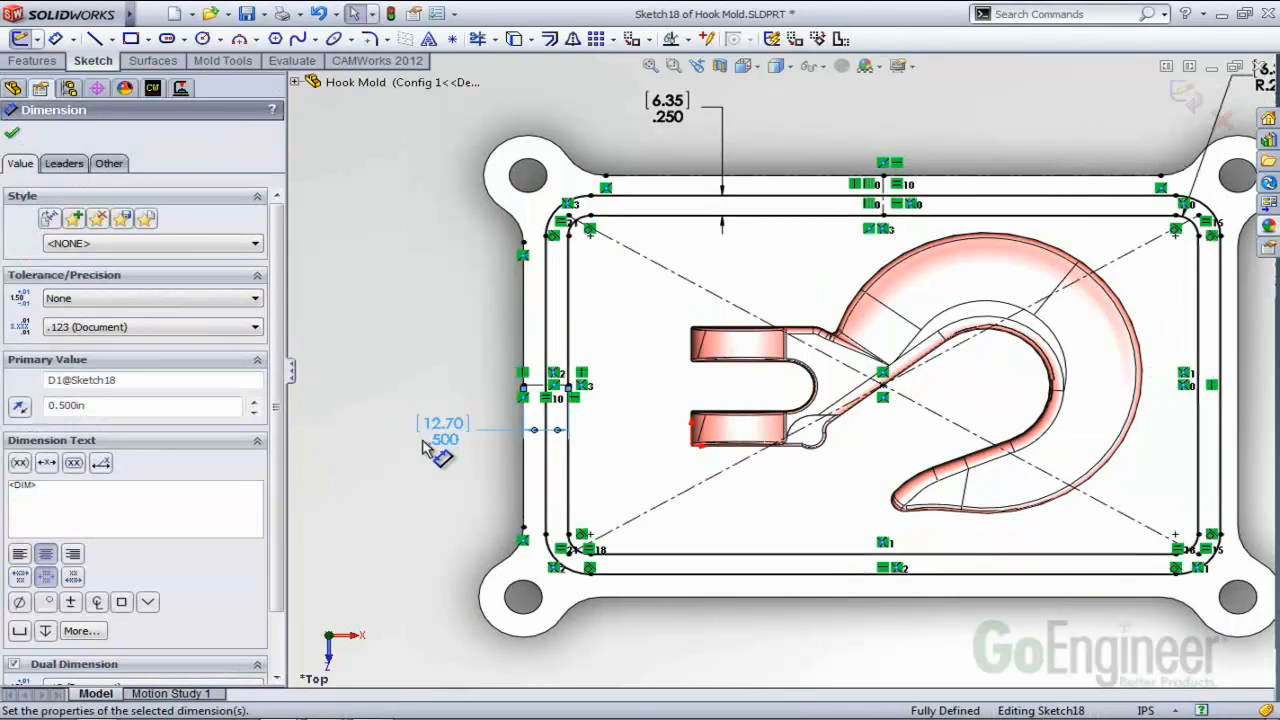
pyautogui.scroll(2, 918, 364)
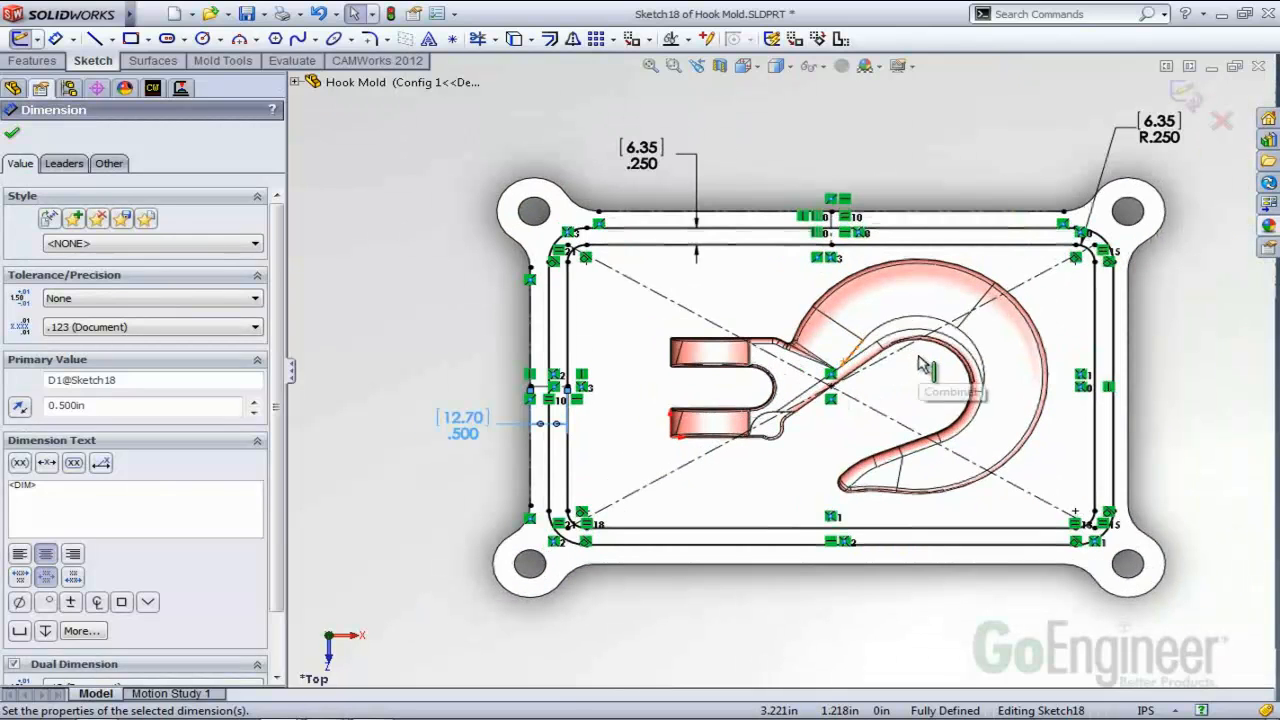
pyautogui.click(1190, 93)
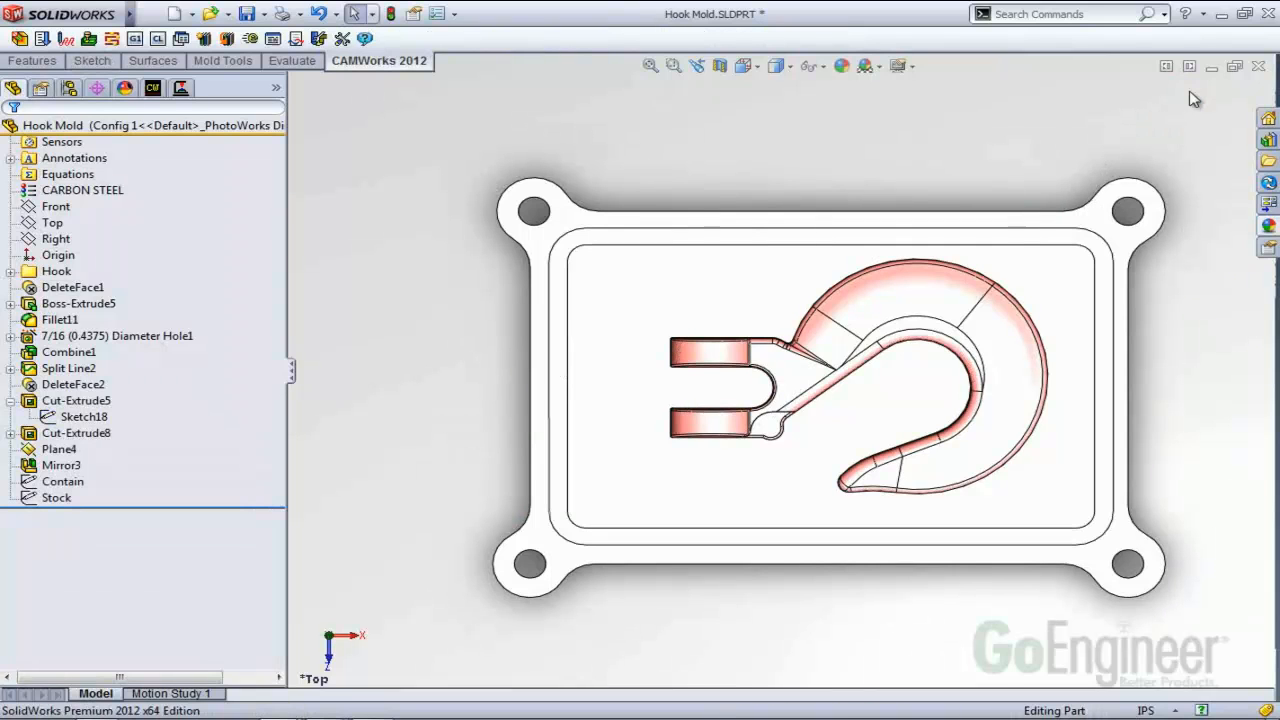
# Rebuild the CAMWorks data with the Light option and inspect the groove's contour mill toolpath around the mold.
pyautogui.moveTo(863, 454); pyautogui.dragTo(829, 320, button='middle')
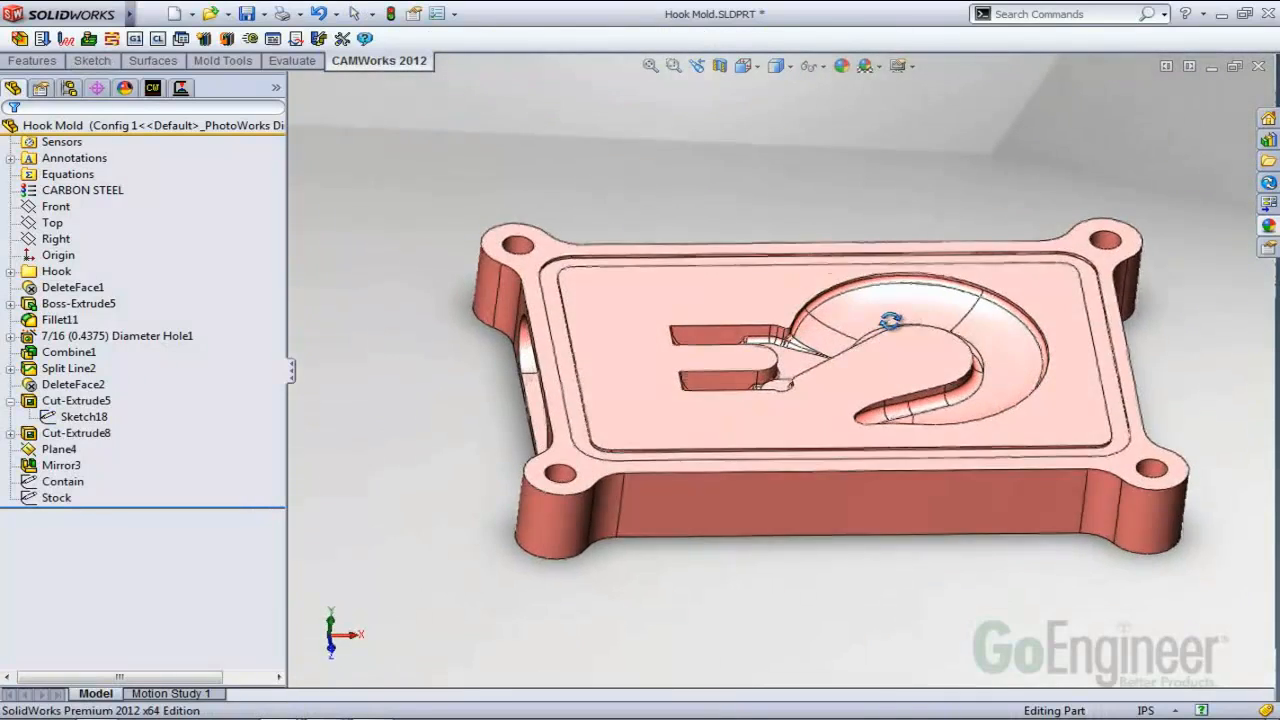
pyautogui.click(155, 90)
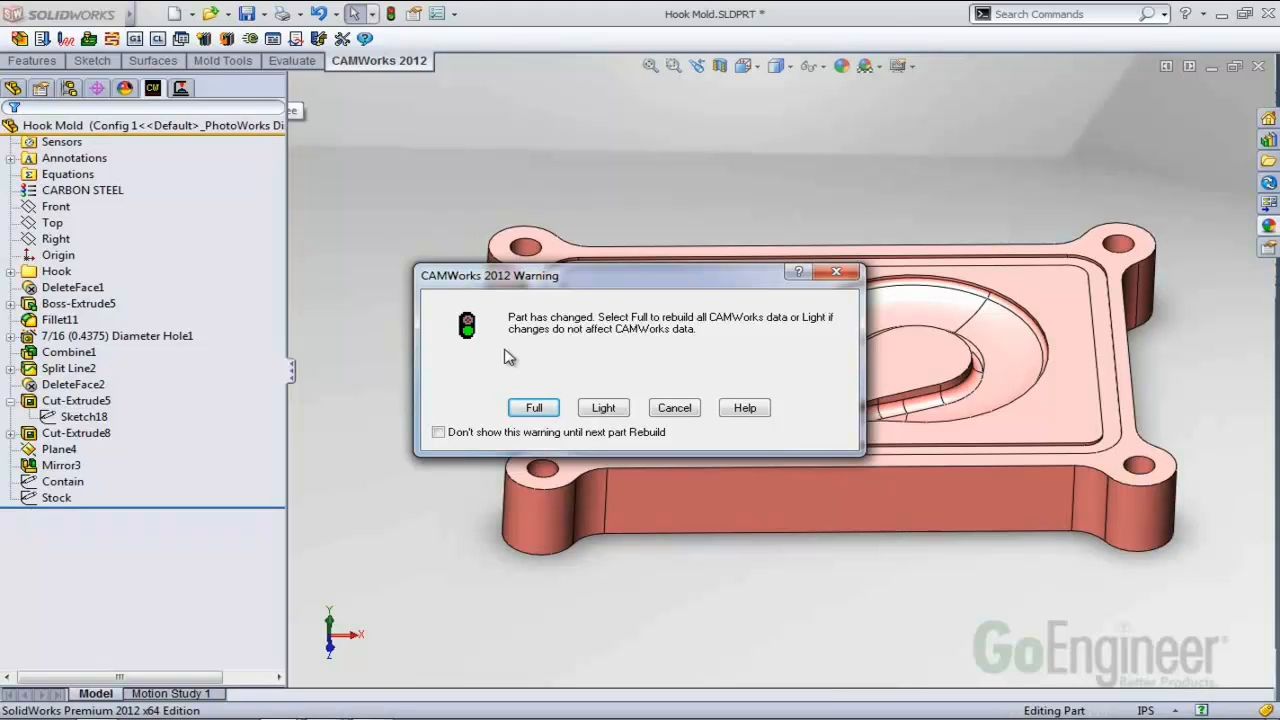
pyautogui.click(600, 407)
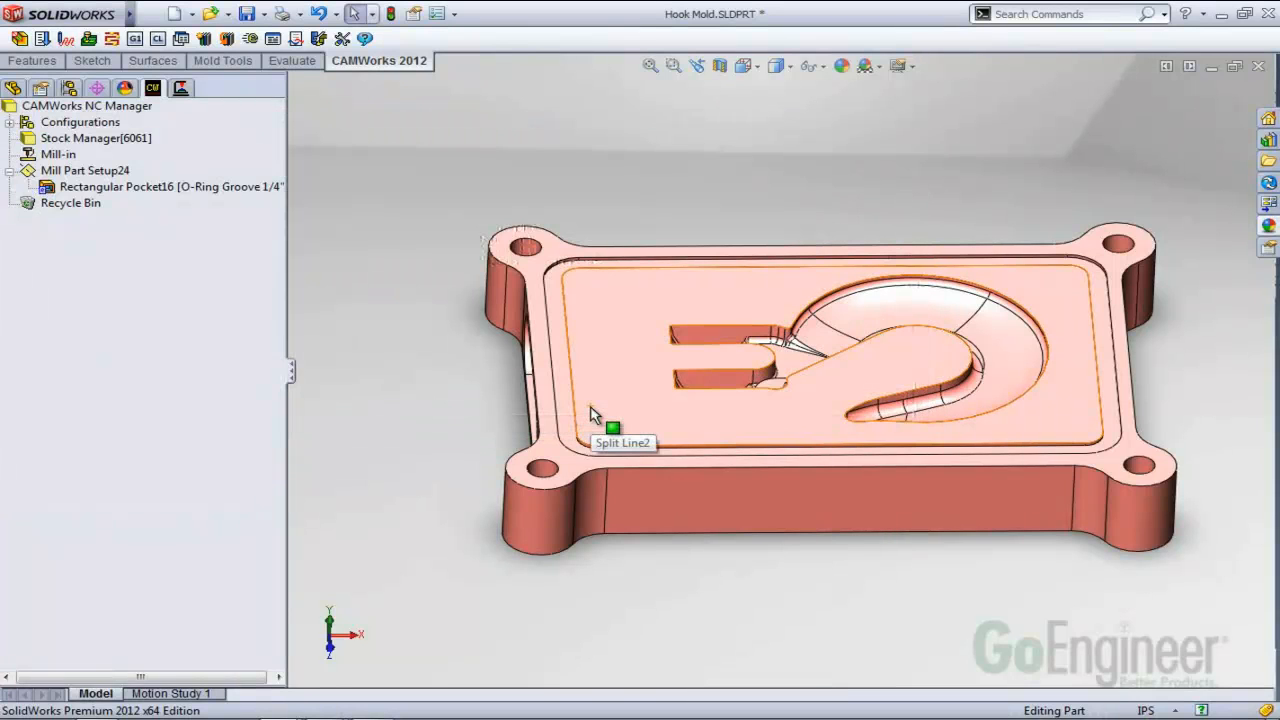
pyautogui.click(181, 88)
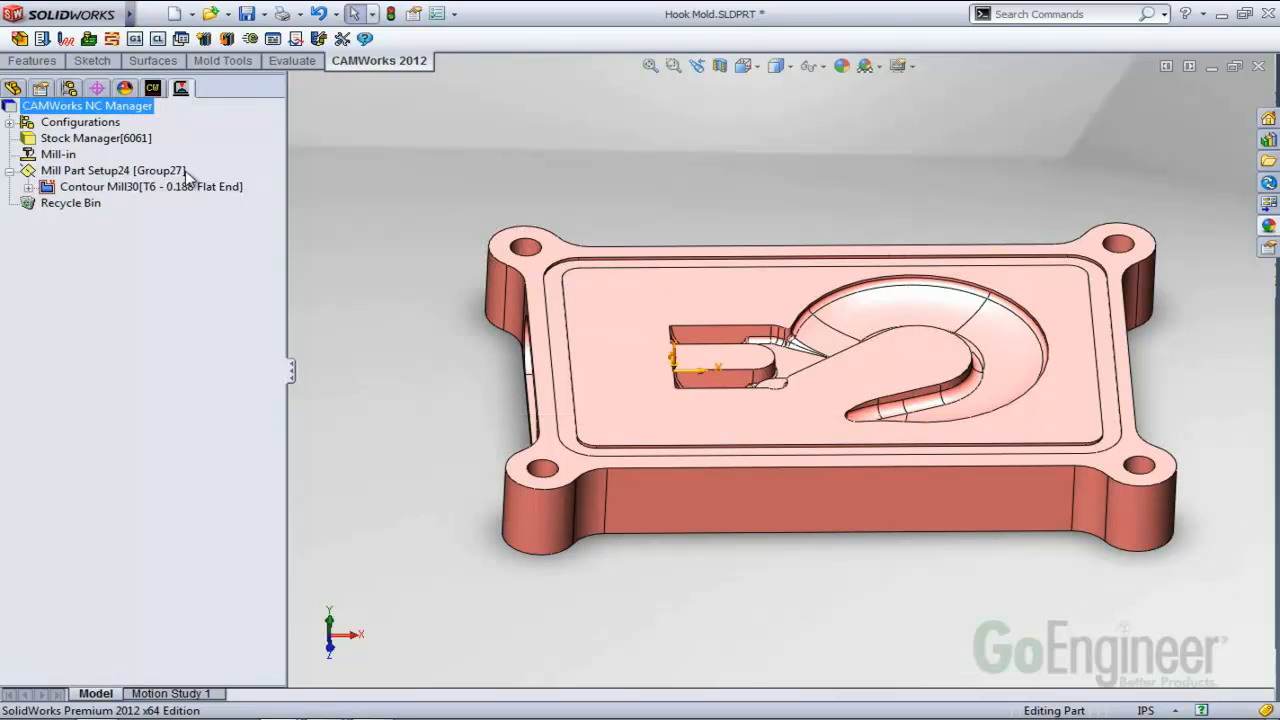
pyautogui.click(150, 187)
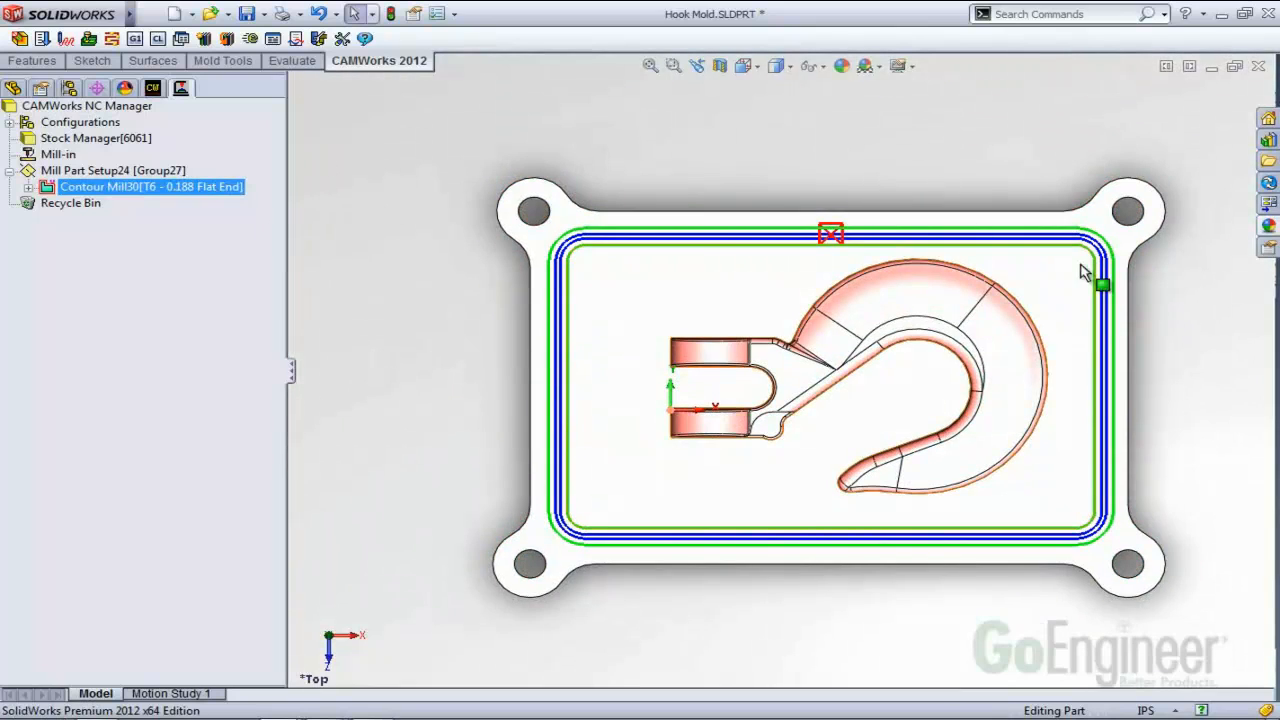
pyautogui.scroll(-5, 1081, 272)
pyautogui.scroll(4, 1014, 277)
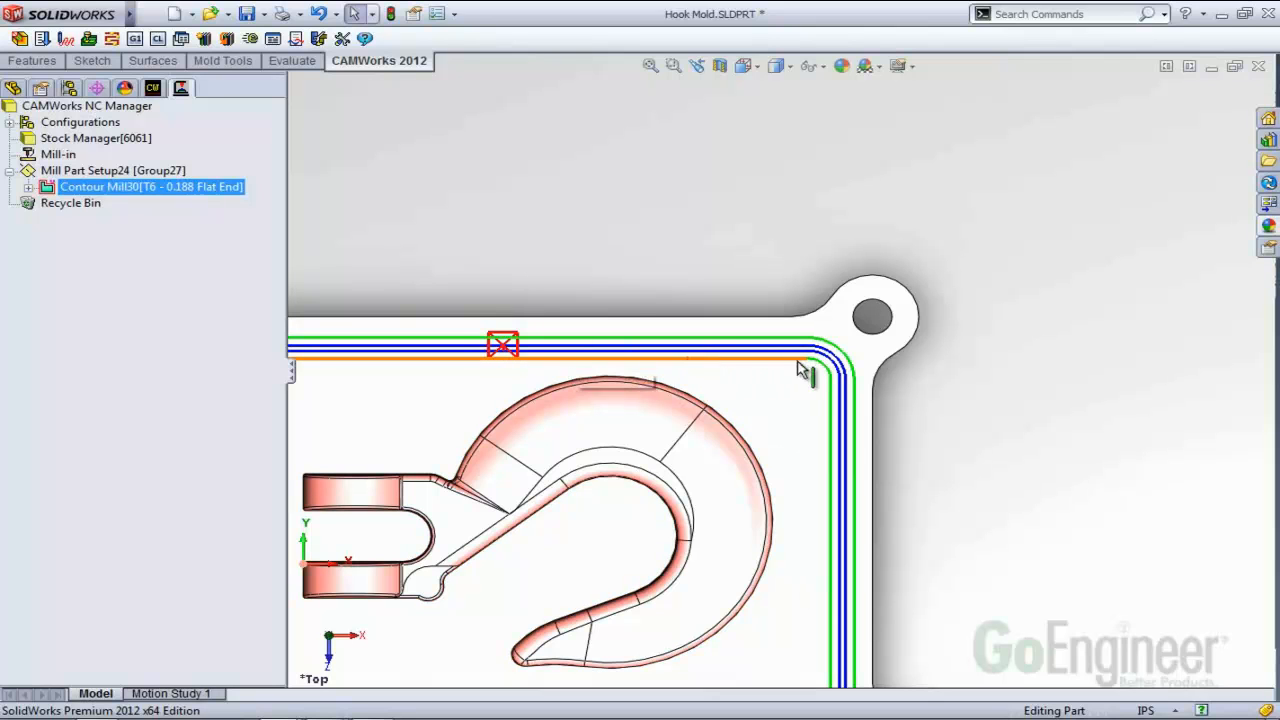
pyautogui.press('f')
pyautogui.moveTo(634, 480); pyautogui.dragTo(545, 410, button='middle')
pyautogui.scroll(-5, 545, 410)
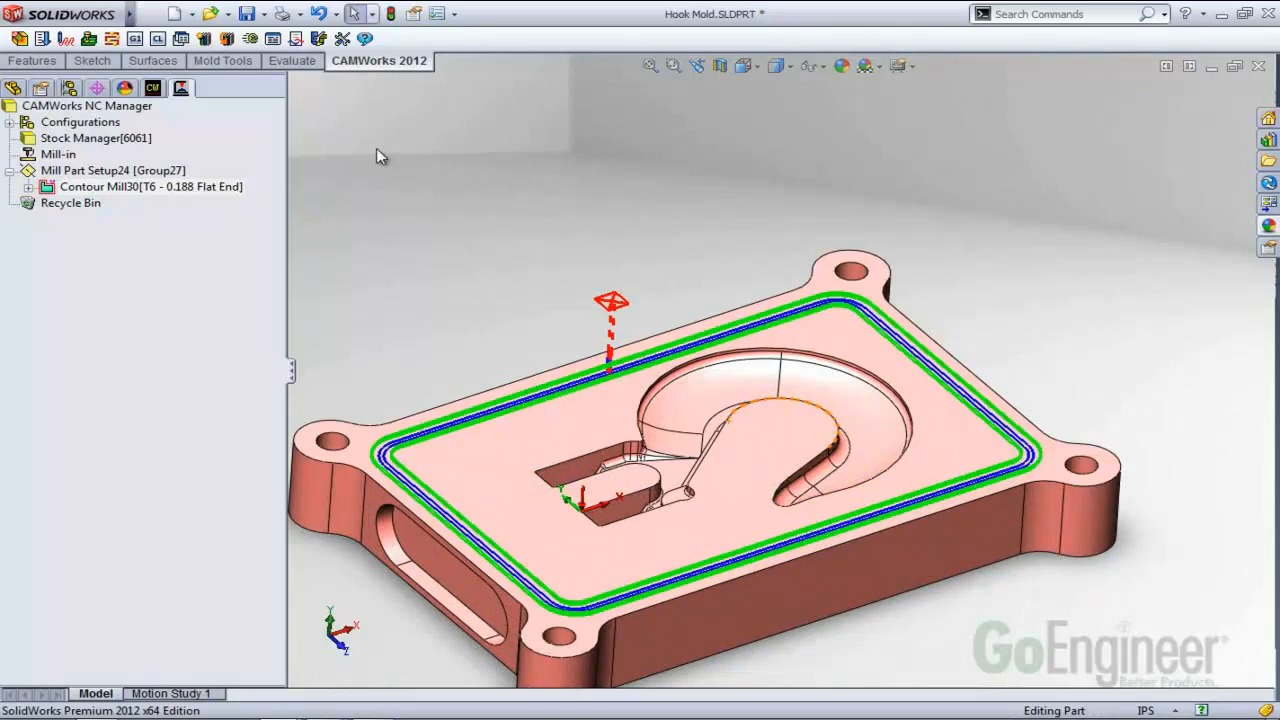
# Simulate the groove toolpath to the end, compare the cut stock with the design part, and close the simulation.
pyautogui.click(88, 38)
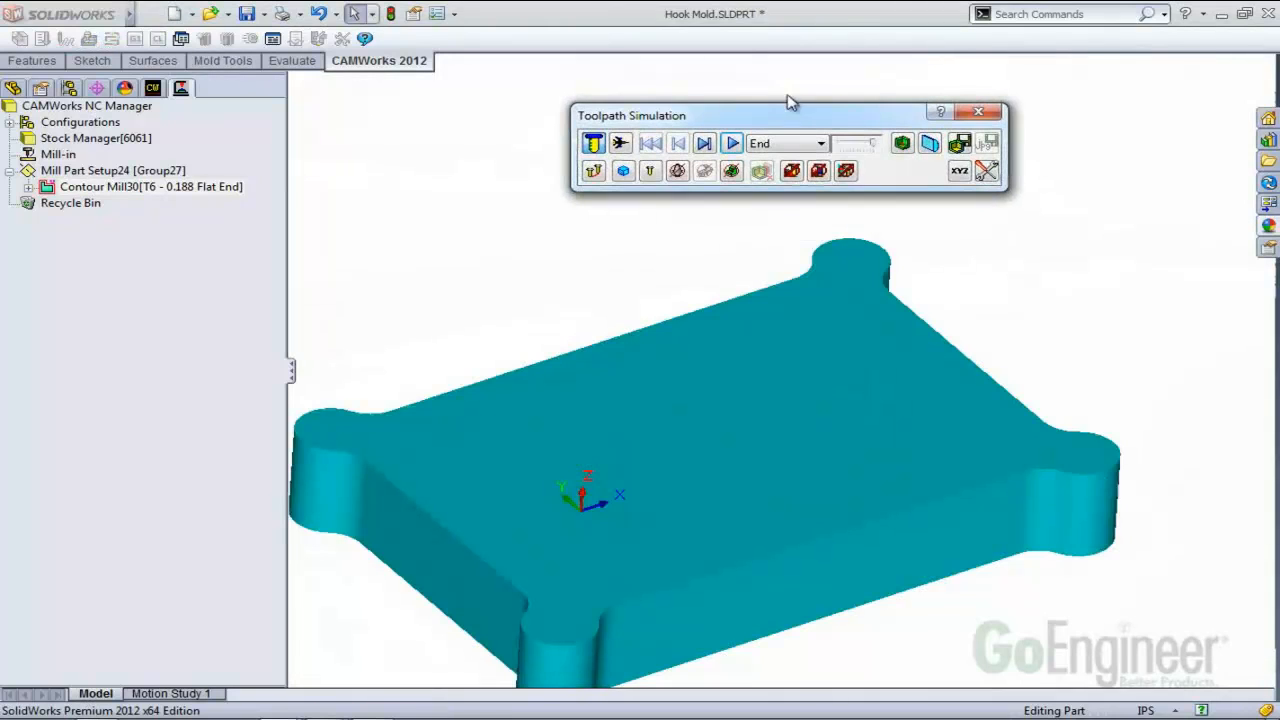
pyautogui.click(731, 143)
pyautogui.click(901, 145)
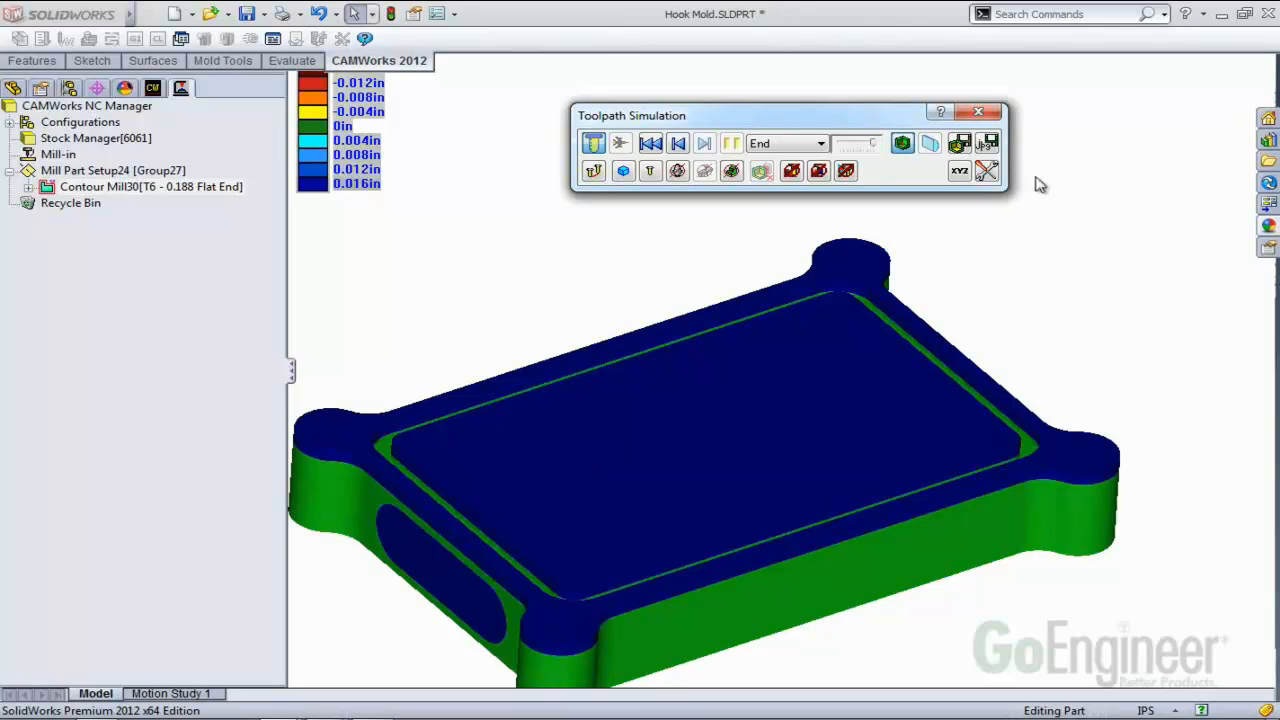
pyautogui.click(972, 112)
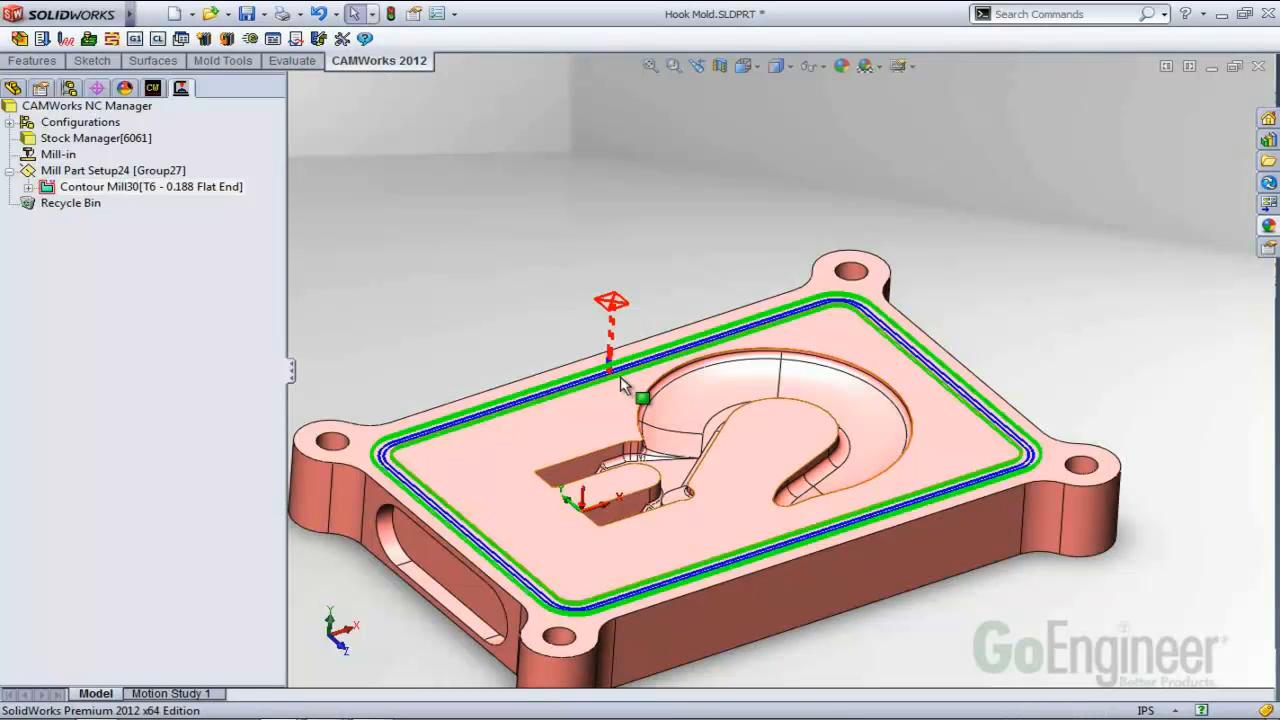
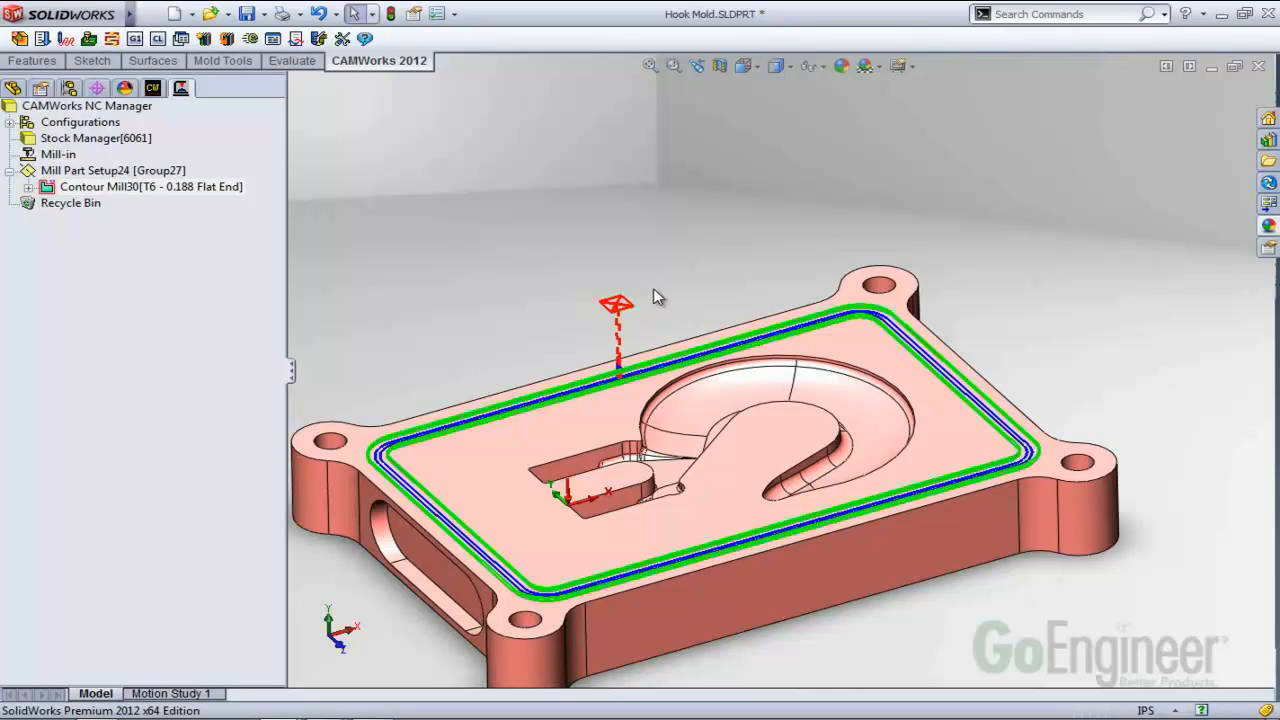
pyautogui.scroll(3, 720, 370)
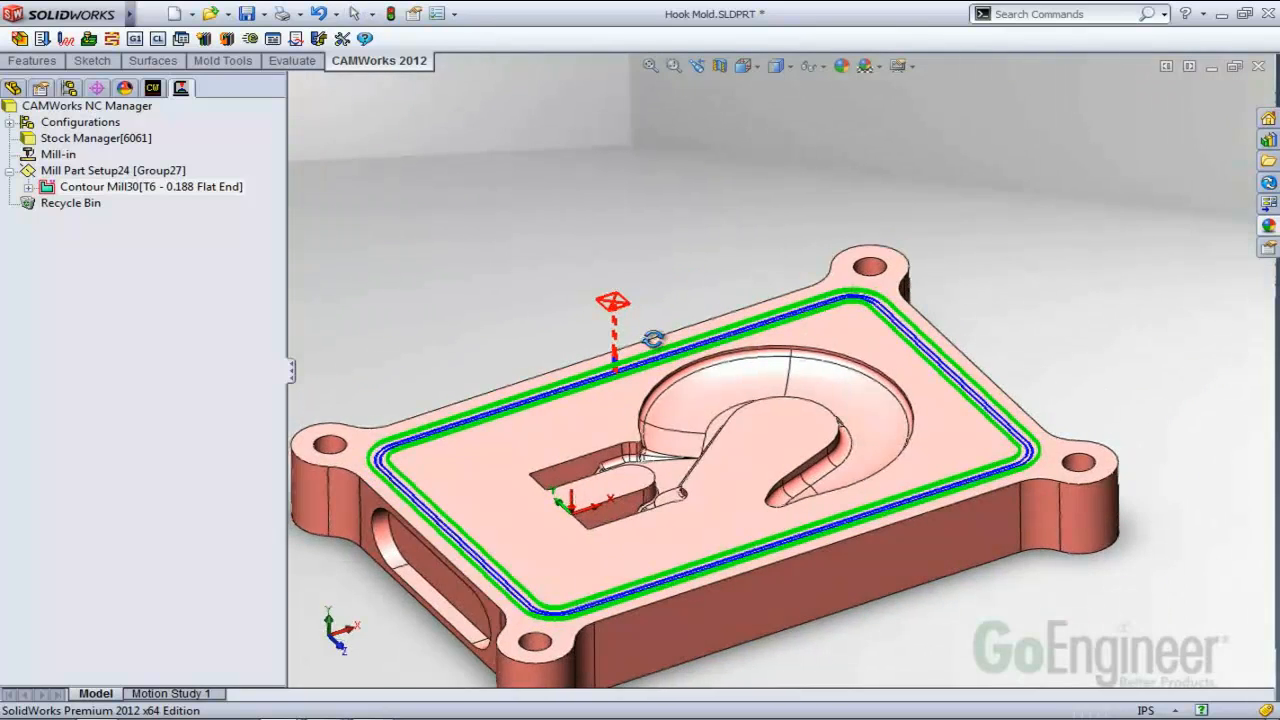
pyautogui.scroll(-3, 805, 425)
pyautogui.moveTo(809, 449); pyautogui.dragTo(779, 445, button='middle')
pyautogui.press('Escape')
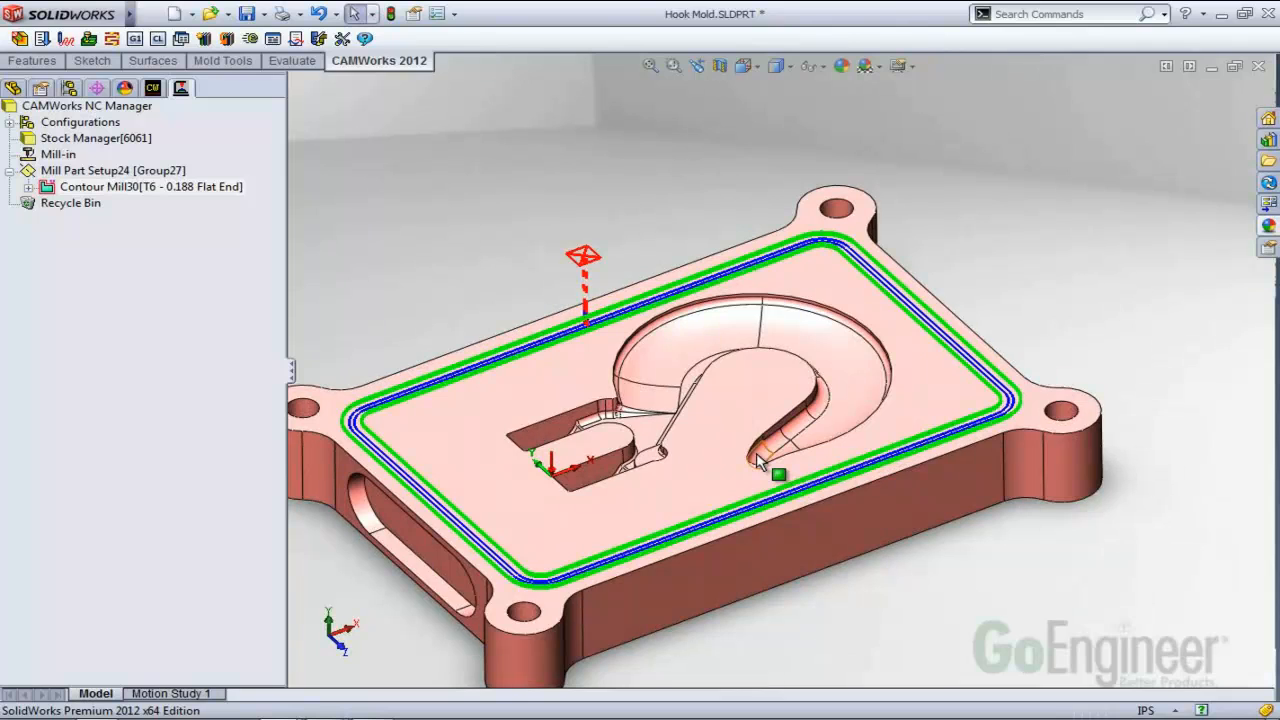
pyautogui.scroll(1, 691, 453)
pyautogui.scroll(-1, 701, 448)
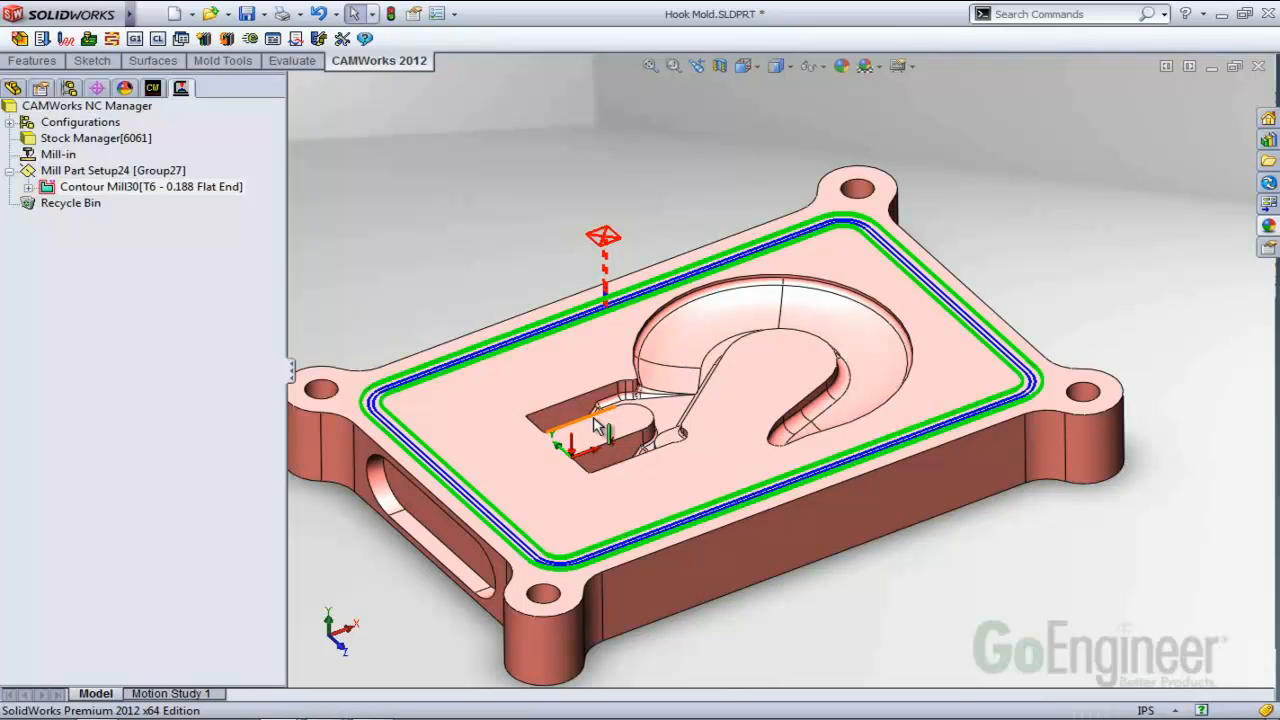
# Automatically extract the machinable features from the mold's solid model and return to the CAMWorks feature list.
pyautogui.click(20, 40)
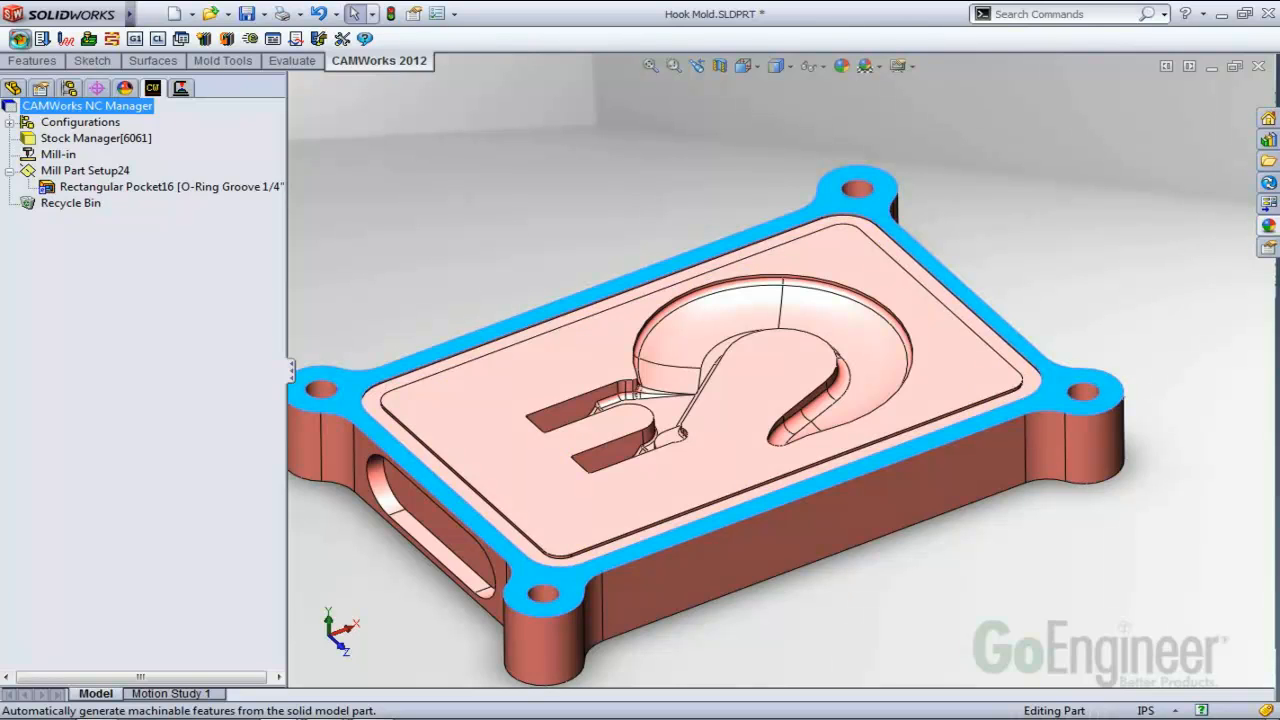
pyautogui.click(19, 38)
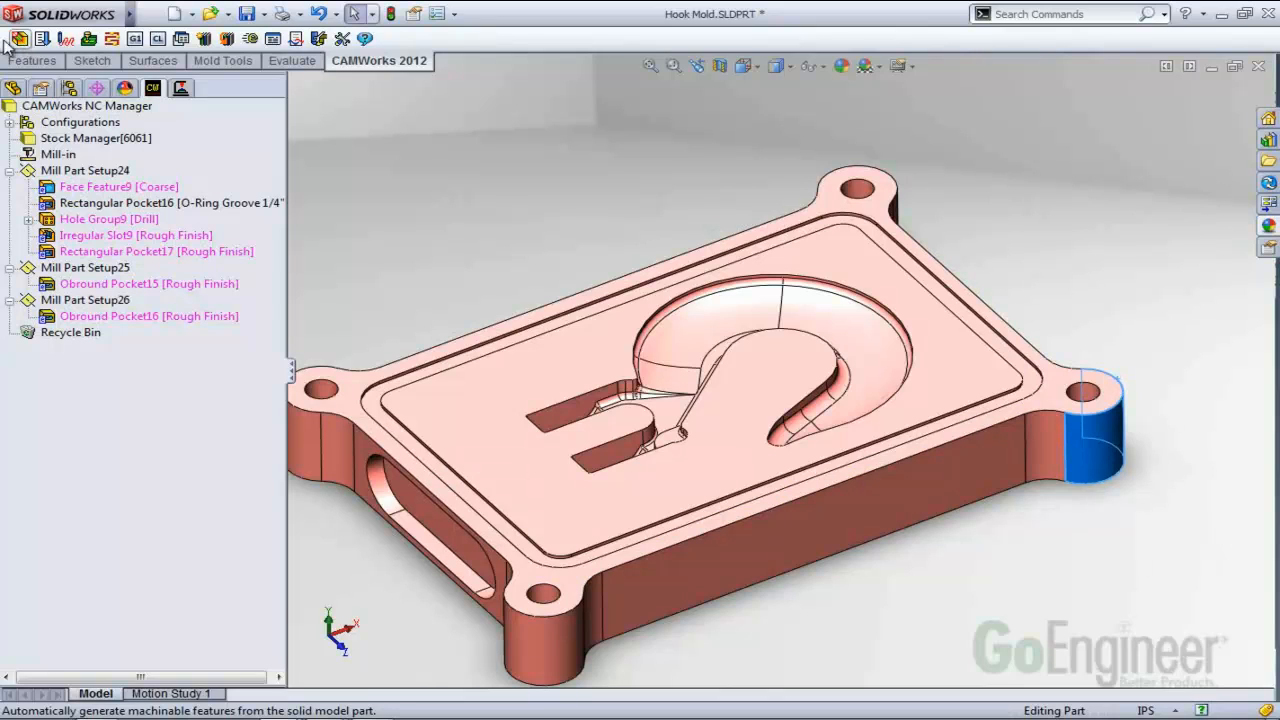
pyautogui.click(12, 89)
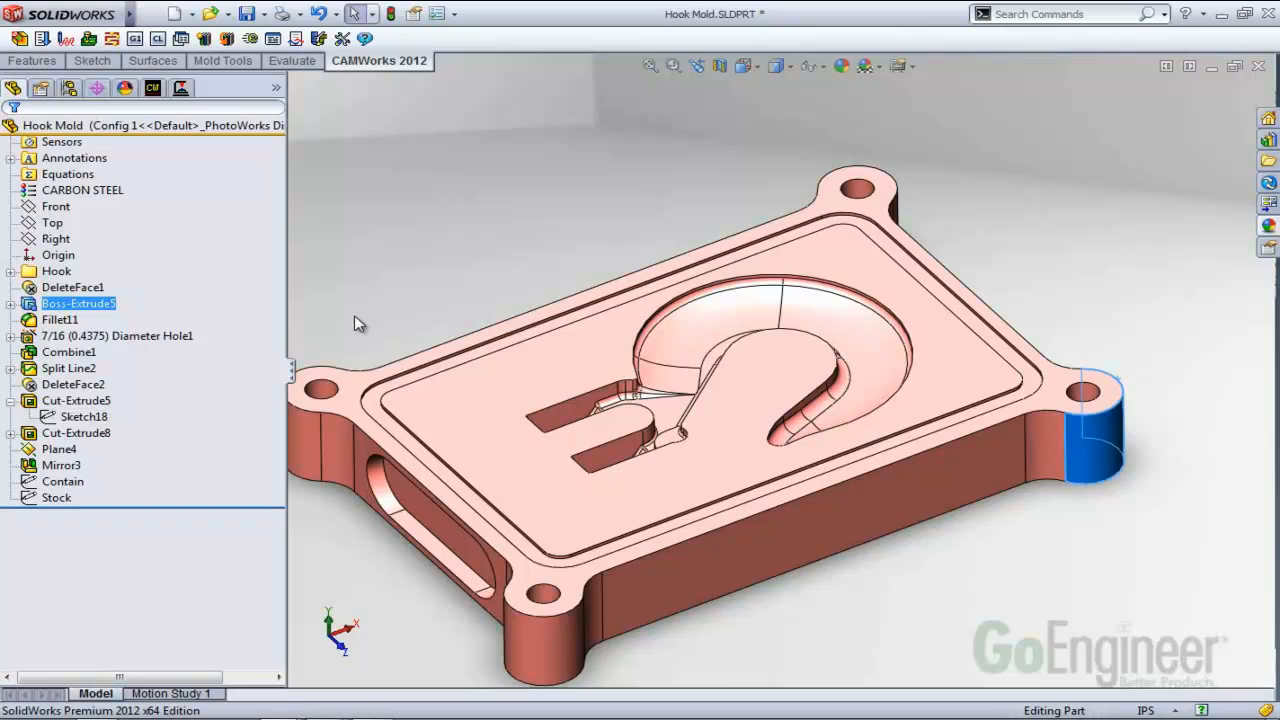
pyautogui.click(152, 88)
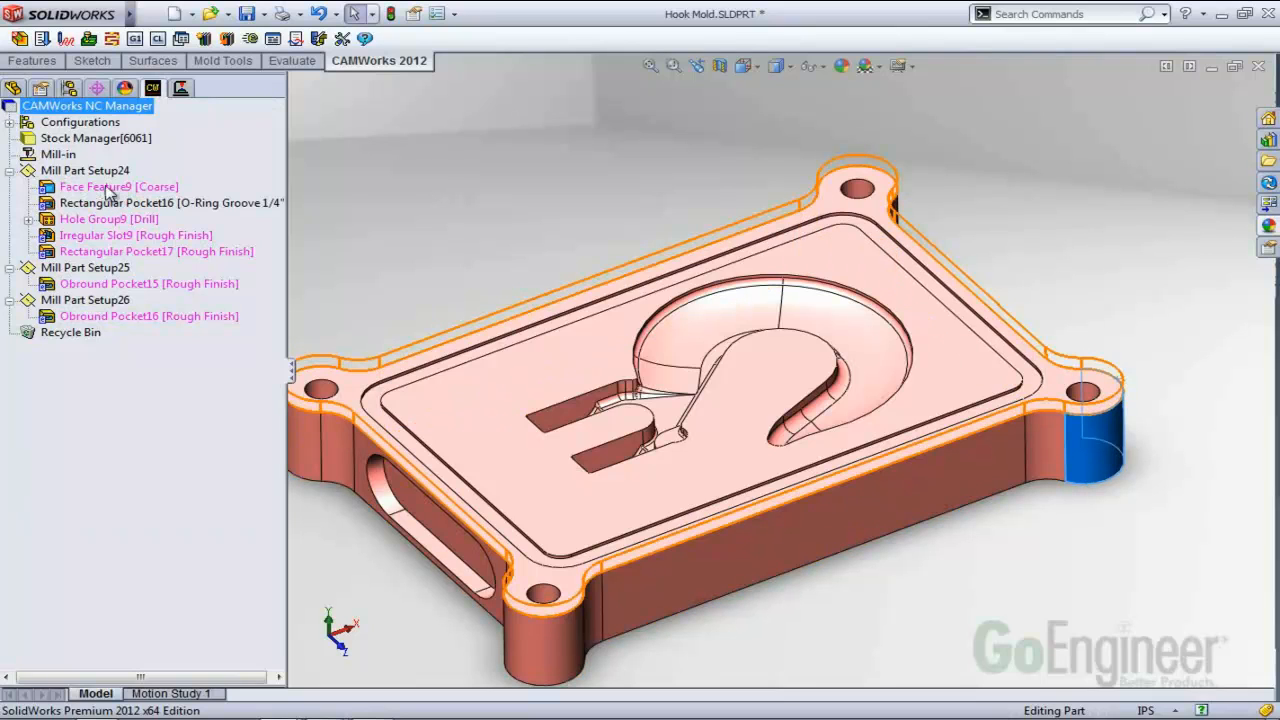
# Examine the geometry of the extracted hole group and irregular slot on the mold.
pyautogui.click(117, 222)
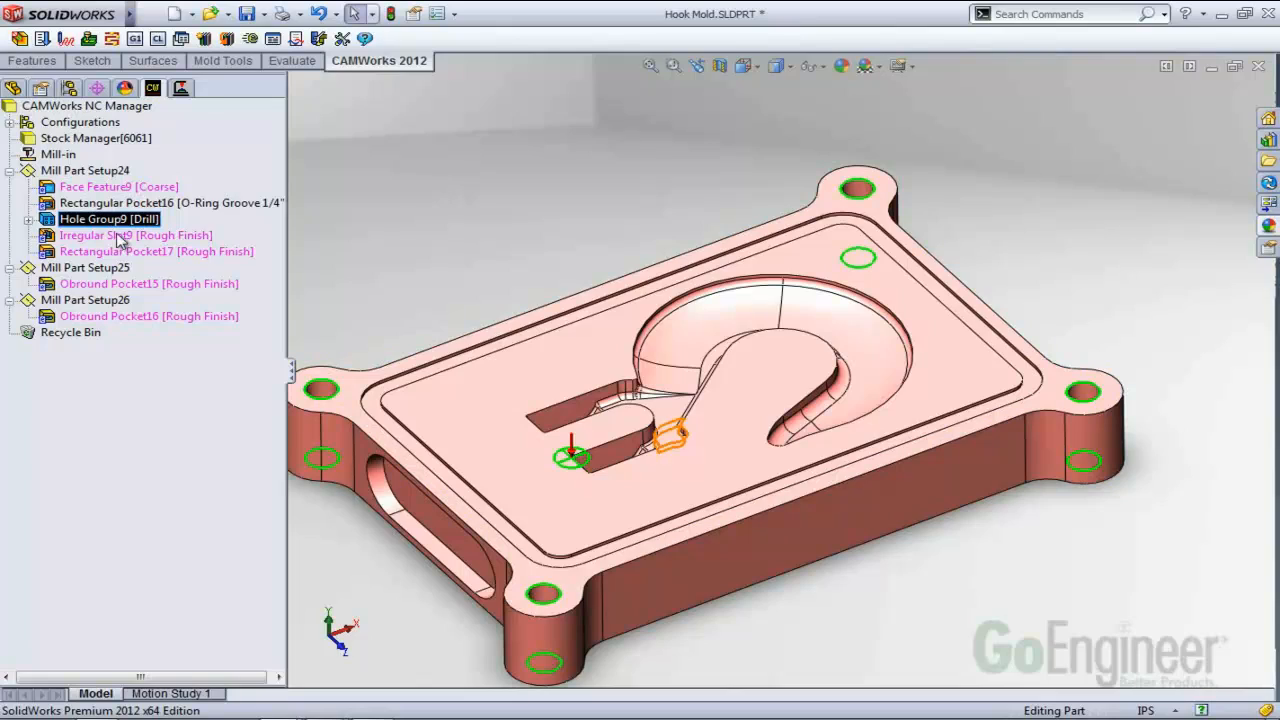
pyautogui.click(117, 236)
pyautogui.scroll(-5, 703, 430)
pyautogui.moveTo(703, 430)
pyautogui.mouseDown(button='middle')
pyautogui.moveTo(694, 534)
pyautogui.moveTo(705, 470)
pyautogui.mouseUp(button='middle')
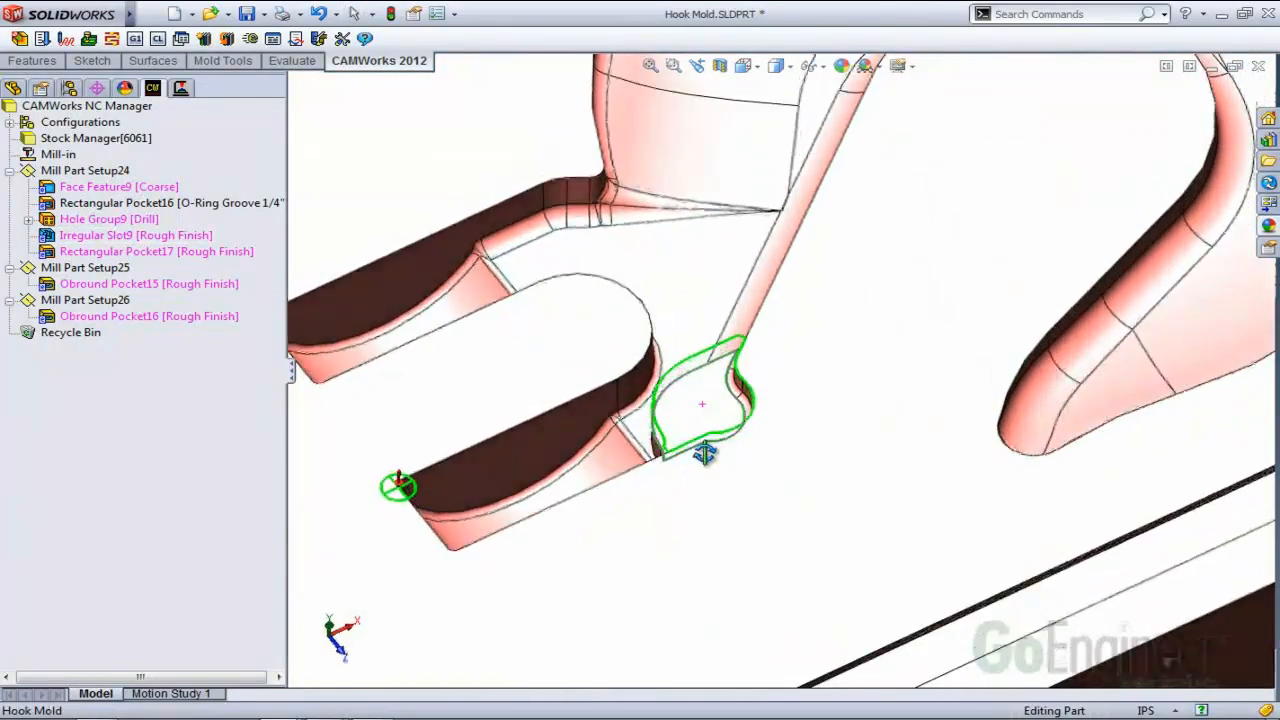
pyautogui.scroll(8, 705, 470)
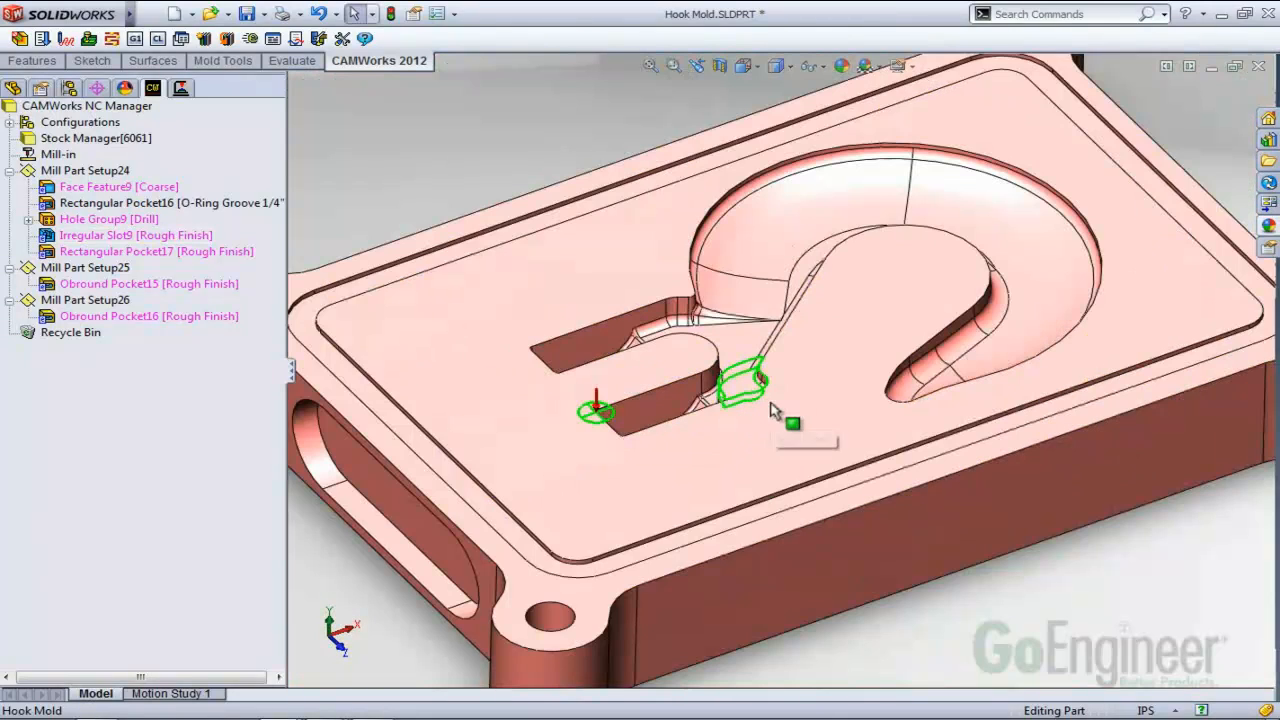
# Delete the unneeded Irregular Slot9 feature from Mill Part Setup24.
pyautogui.click(95, 234)
pyautogui.click(92, 232)
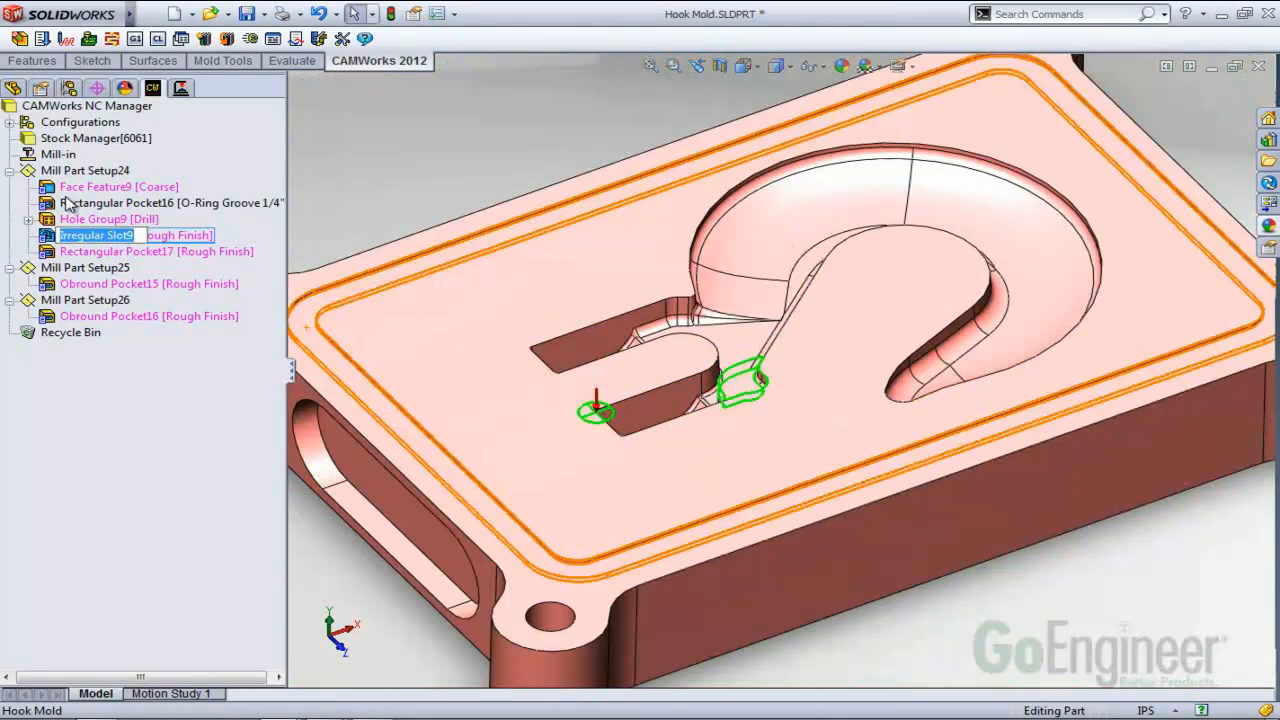
pyautogui.press('Escape')
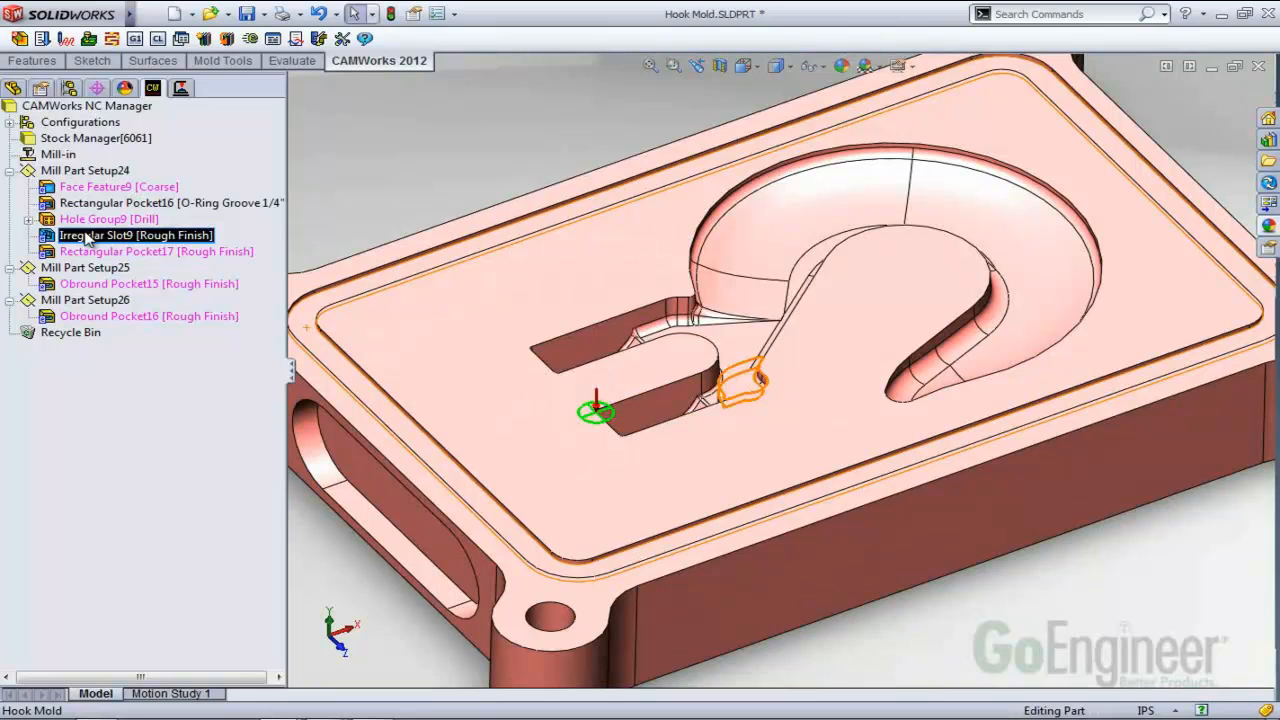
pyautogui.press('Delete')
pyautogui.press('Return')
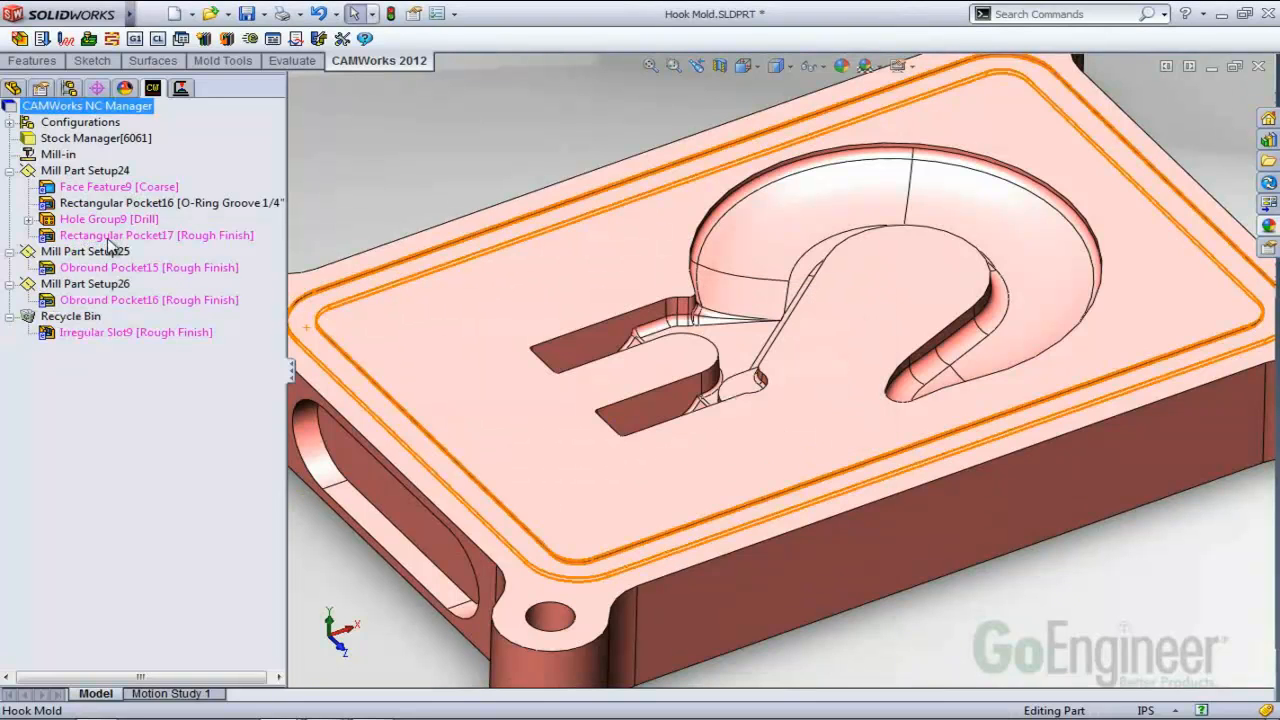
# Delete the Rectangular Pocket17 feature from Mill Part Setup24 and collapse the Recycle Bin contents.
pyautogui.click(108, 237)
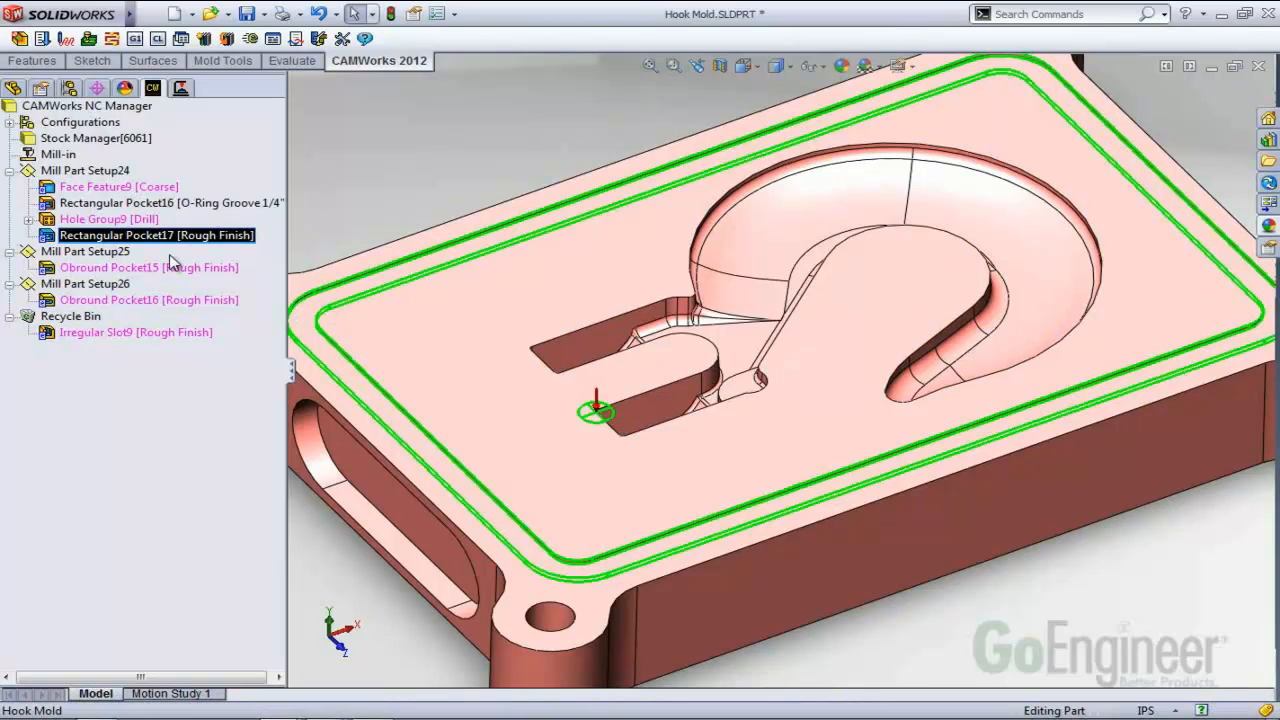
pyautogui.press('Delete')
pyautogui.press('Return')
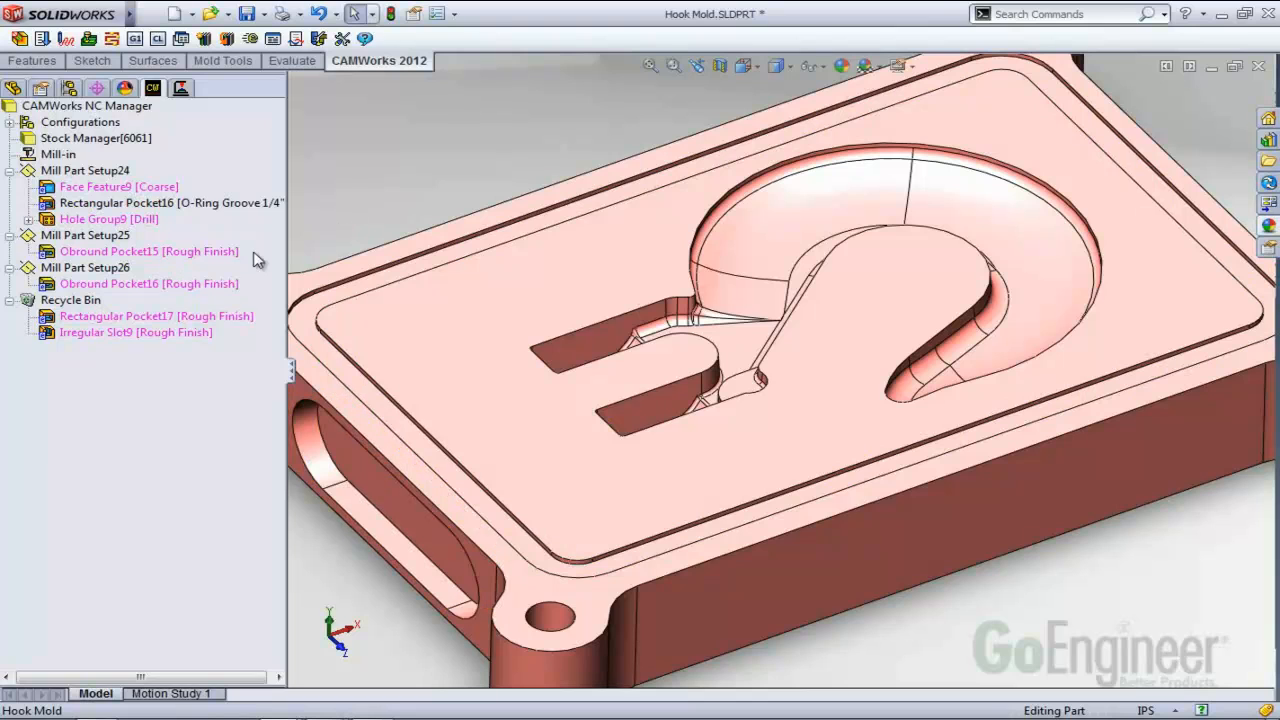
pyautogui.click(10, 301)
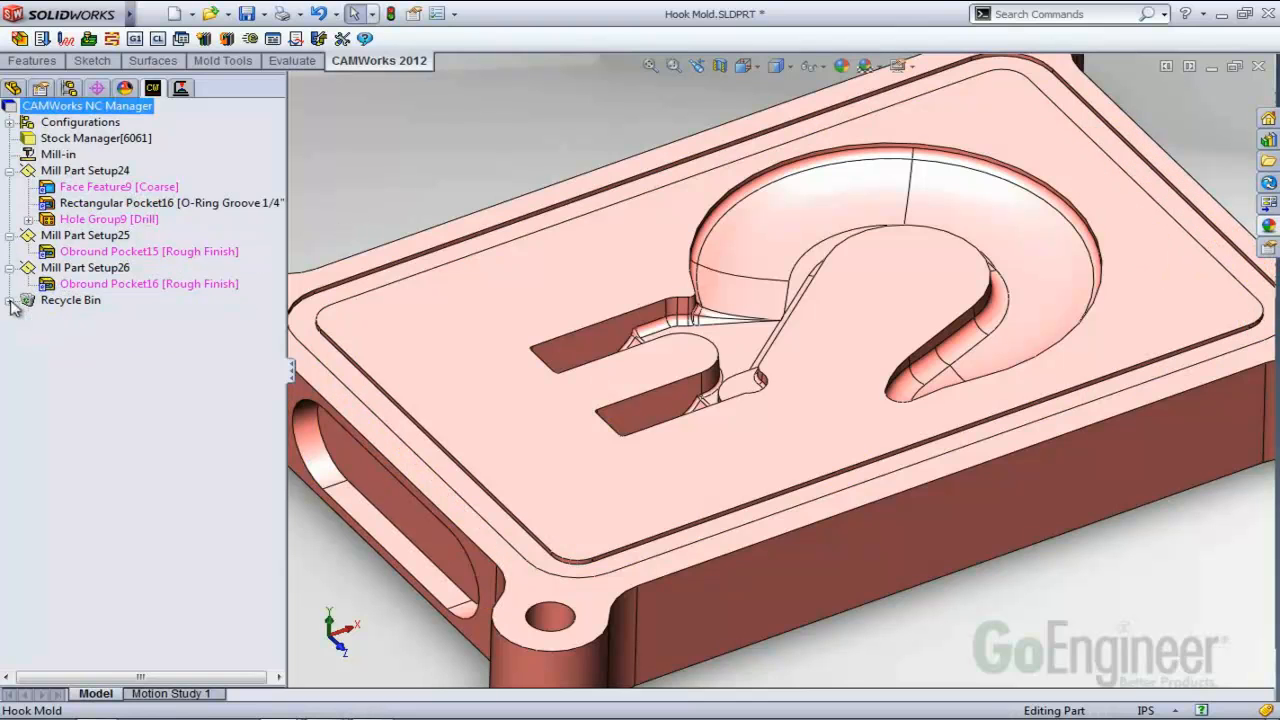
# Examine the obround pockets on the two ends of the mold and the direction of Mill Part Setup26.
pyautogui.click(149, 251)
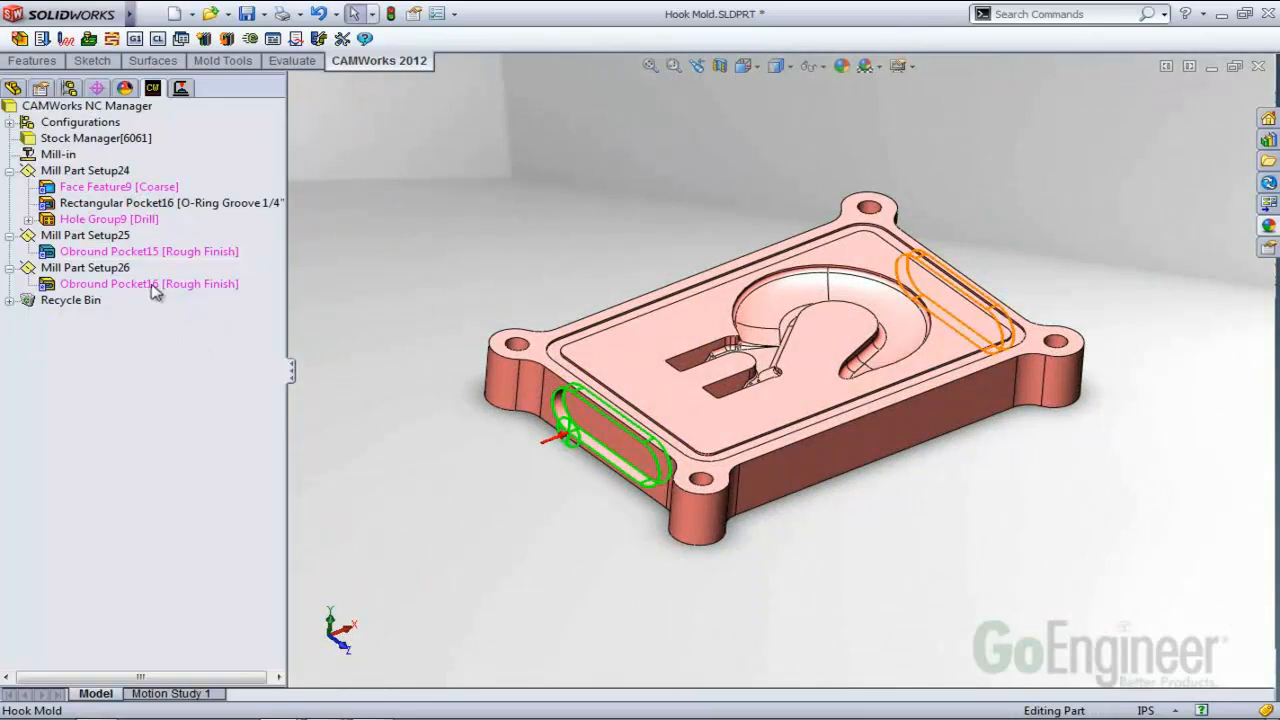
pyautogui.click(152, 284)
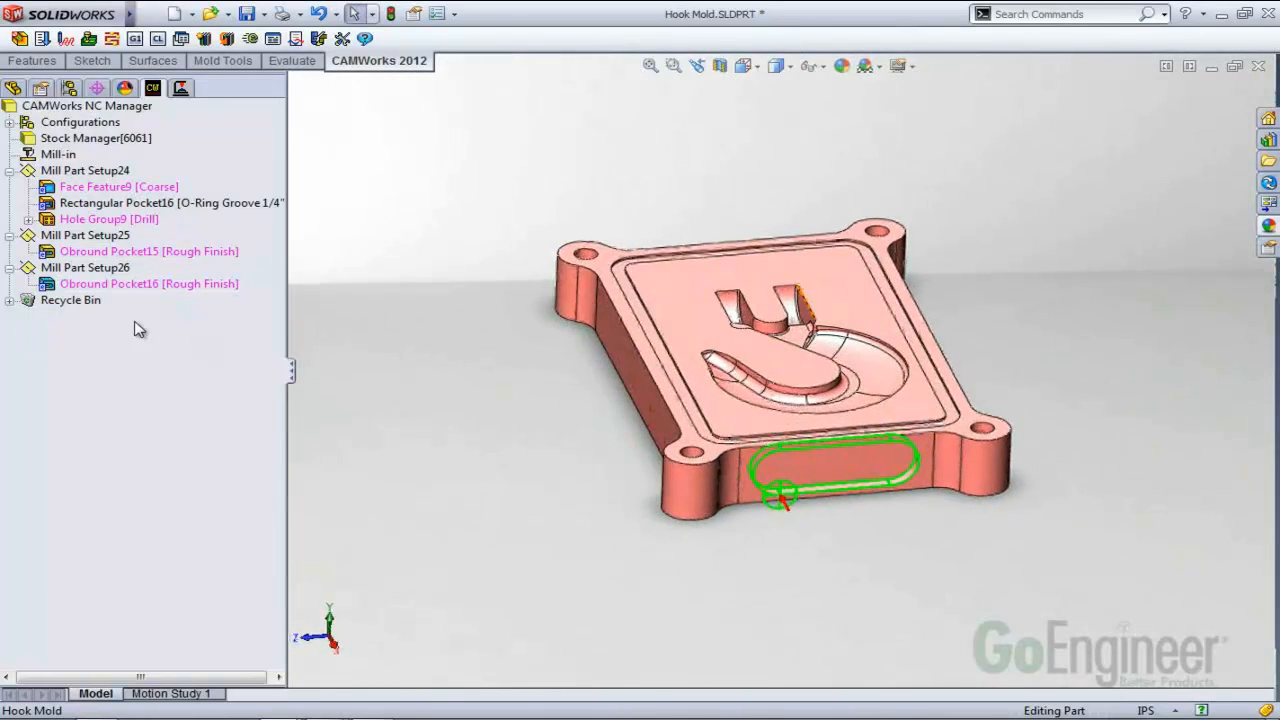
pyautogui.click(88, 268)
pyautogui.moveTo(558, 342); pyautogui.dragTo(760, 520, button='middle')
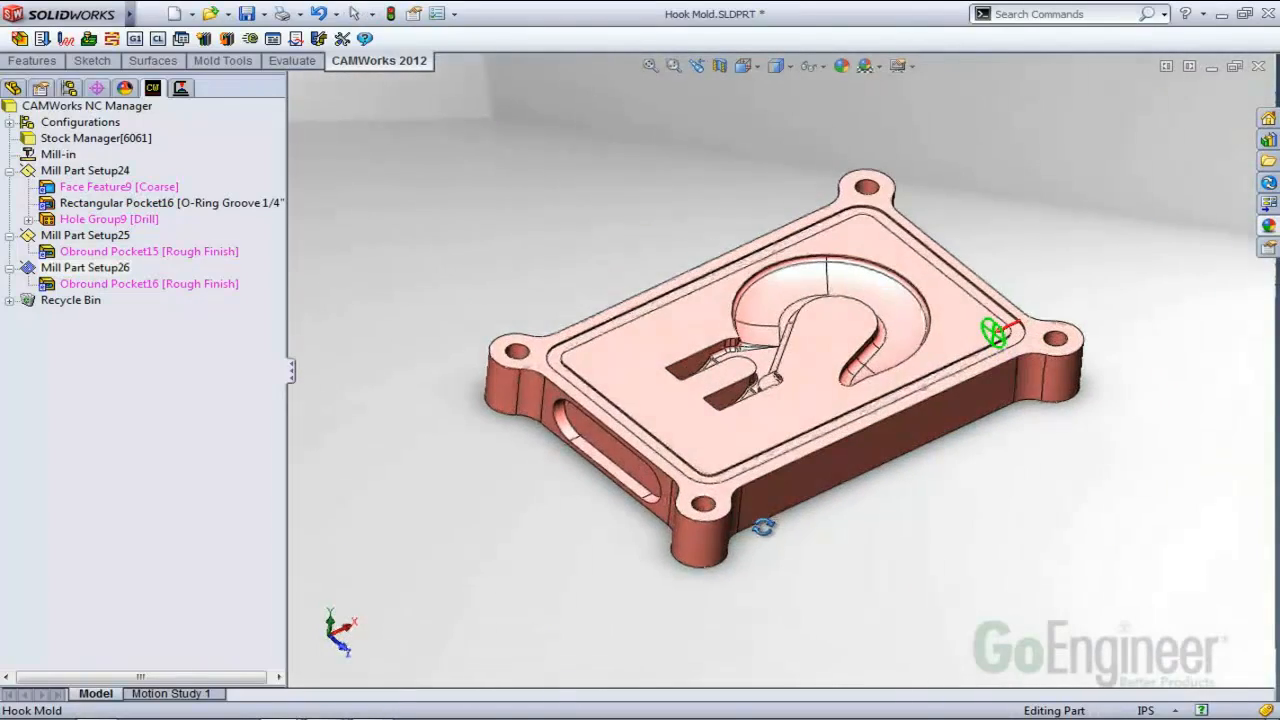
# Change the machining strategy of the four-hole group in Mill Part Setup24 to Ream.
pyautogui.scroll(-3, 929, 366)
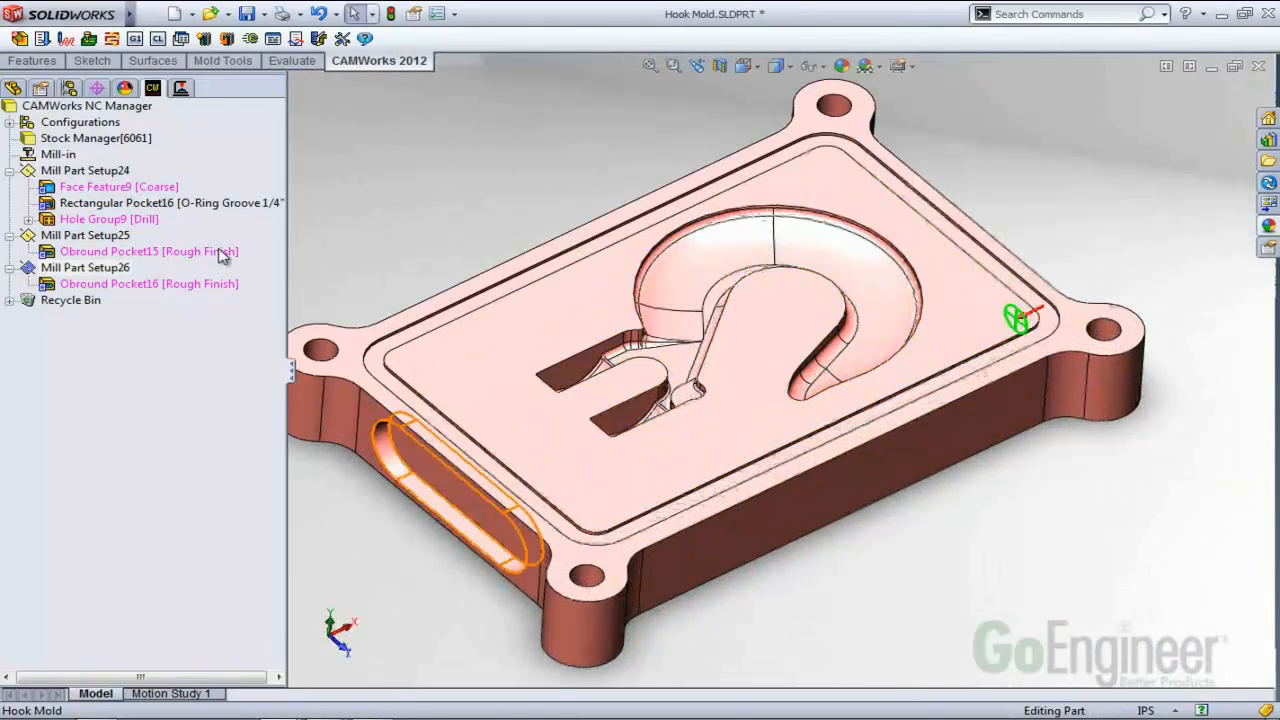
pyautogui.click(87, 224)
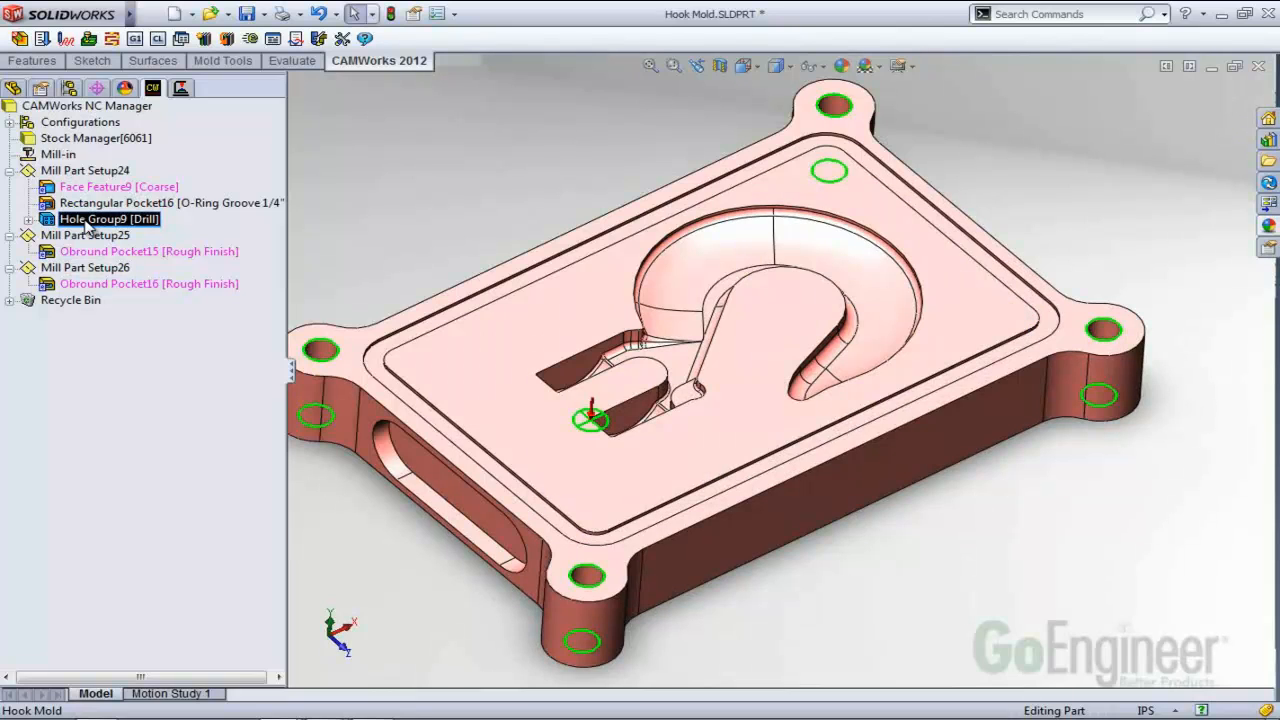
pyautogui.doubleClick(87, 222)
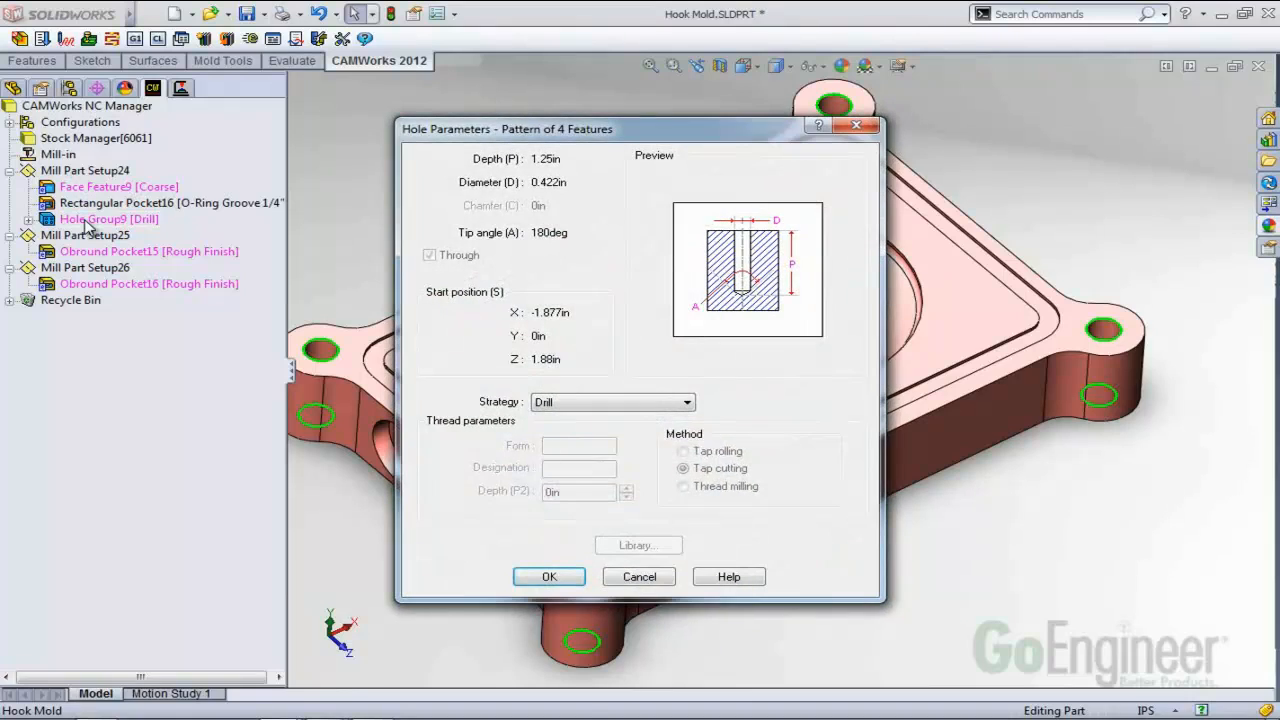
pyautogui.click(644, 404)
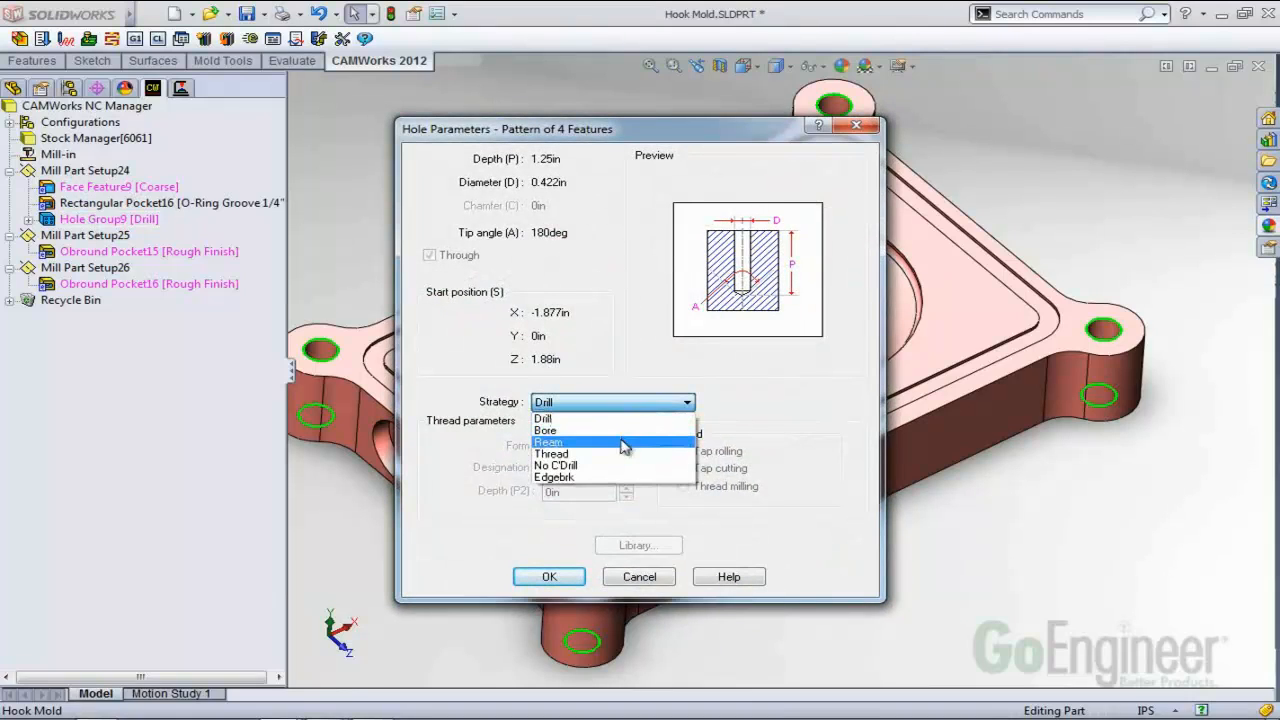
pyautogui.click(612, 442)
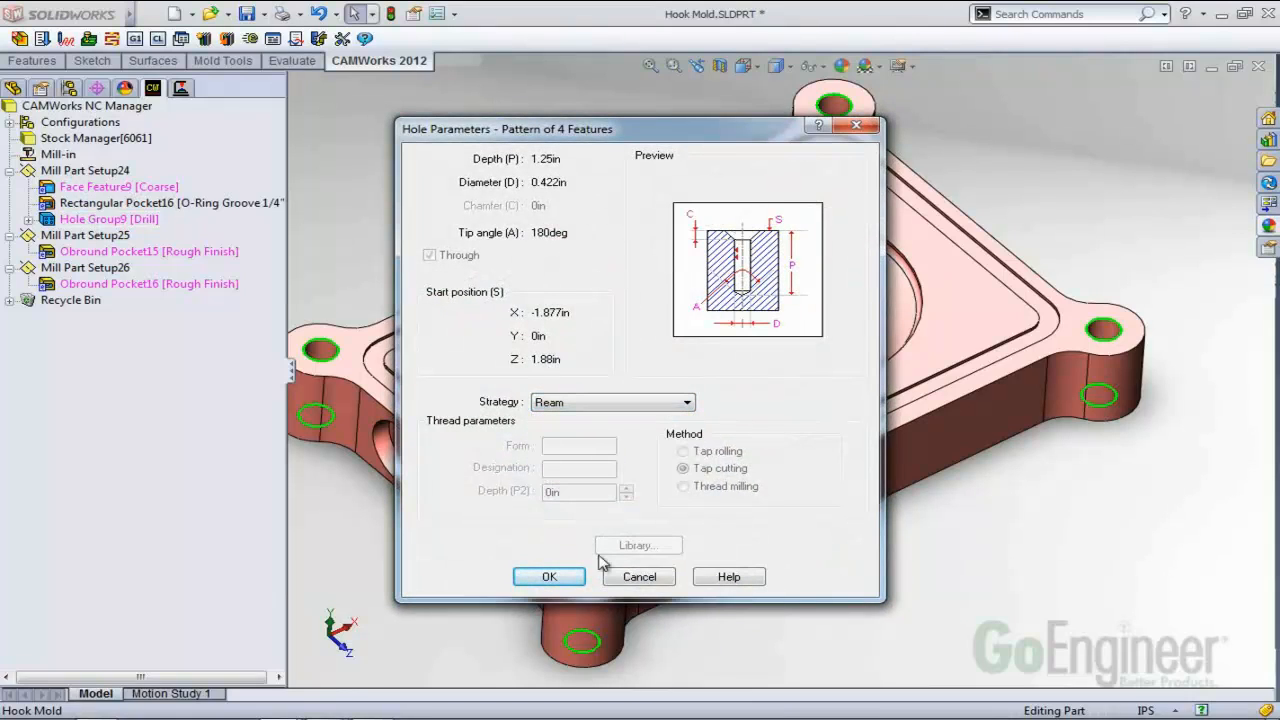
pyautogui.click(552, 577)
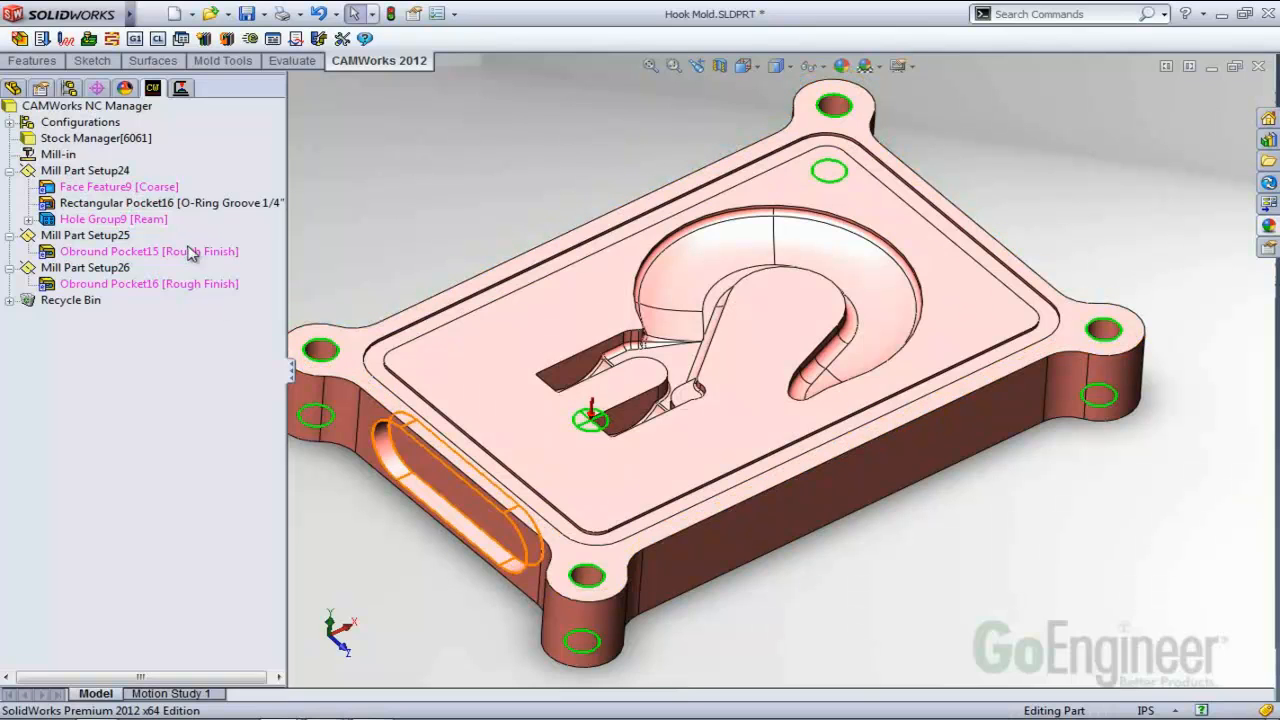
# Generate the operation plan by updating the operation list for features without any operations.
pyautogui.moveTo(600, 300)
pyautogui.mouseDown(button='middle')
pyautogui.moveTo(591, 277)
pyautogui.moveTo(596, 289)
pyautogui.mouseUp(button='middle')
pyautogui.press('f')
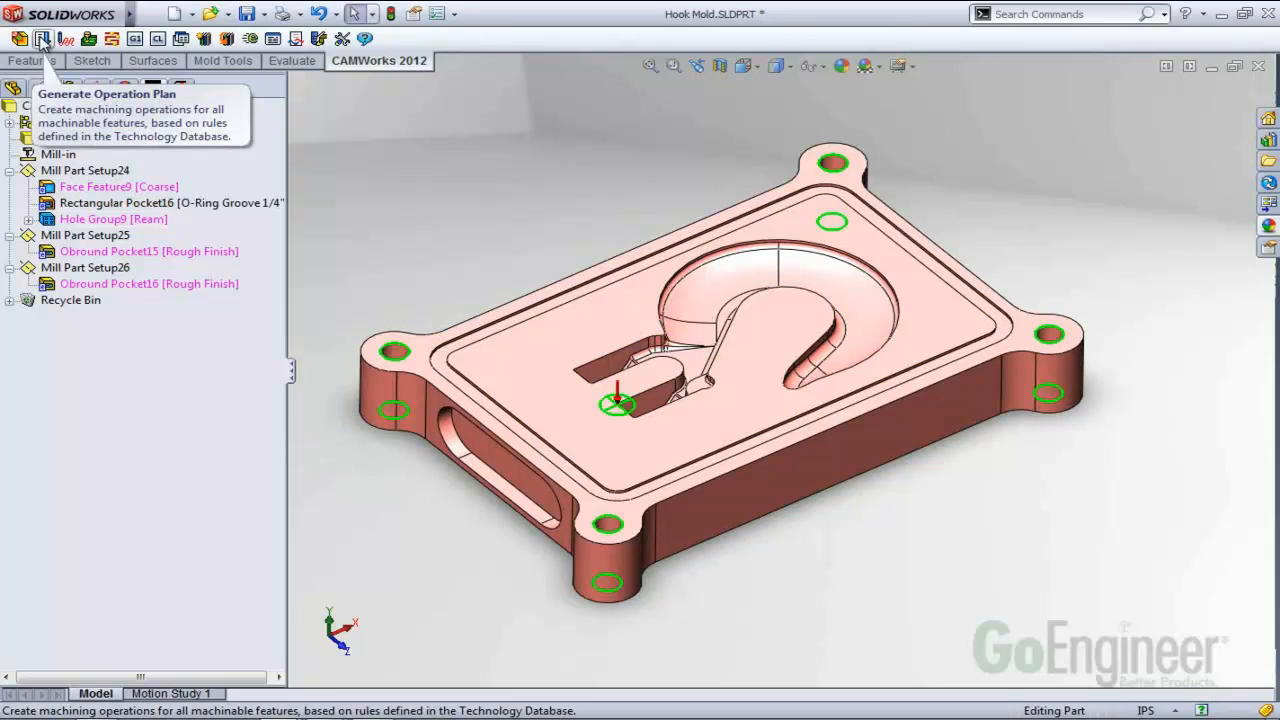
pyautogui.rightClick(157, 189)
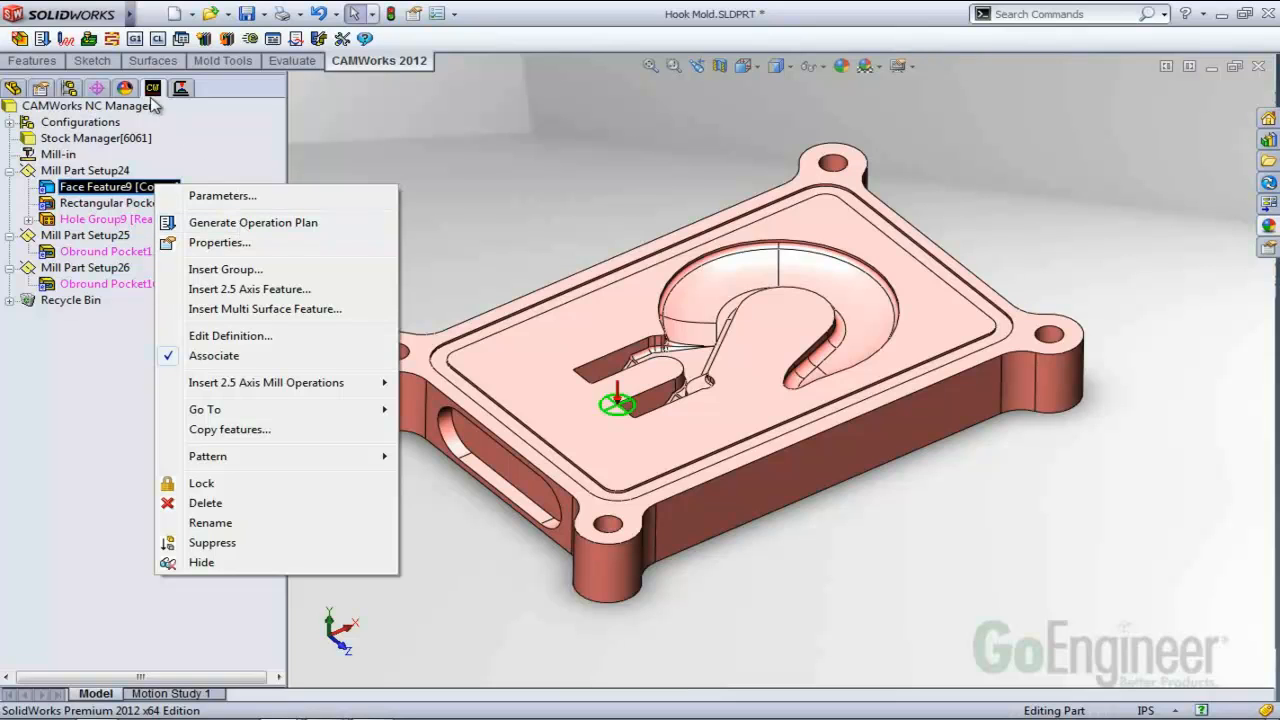
pyautogui.click(44, 38)
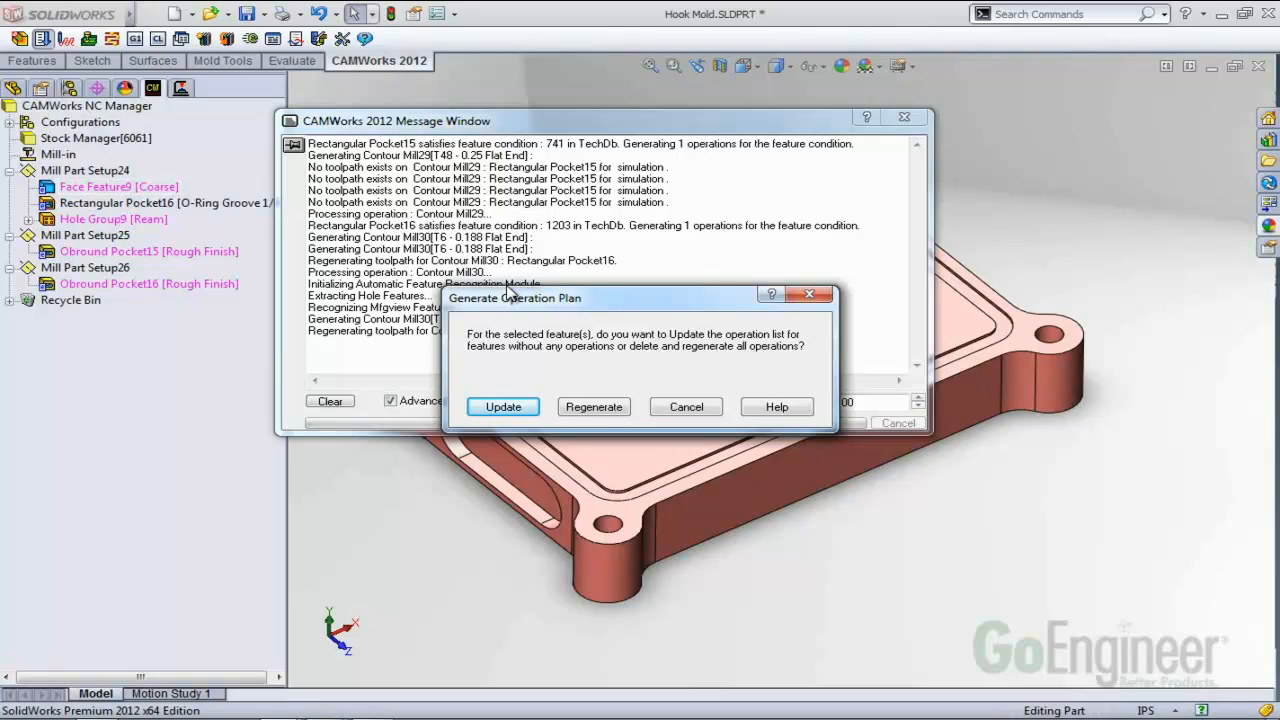
pyautogui.click(504, 410)
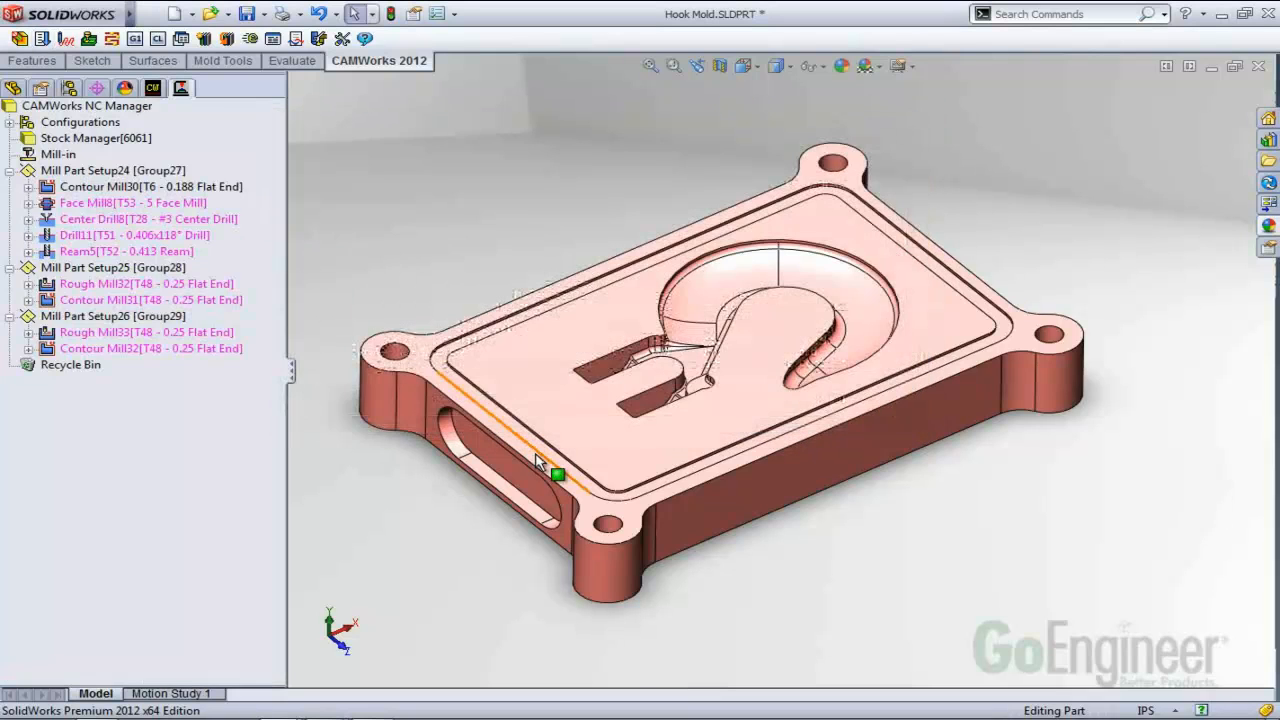
# Review the face mill, center drill, drill, ream and side-pocket contour operations by highlighting their geometry on the part.
pyautogui.click(166, 206)
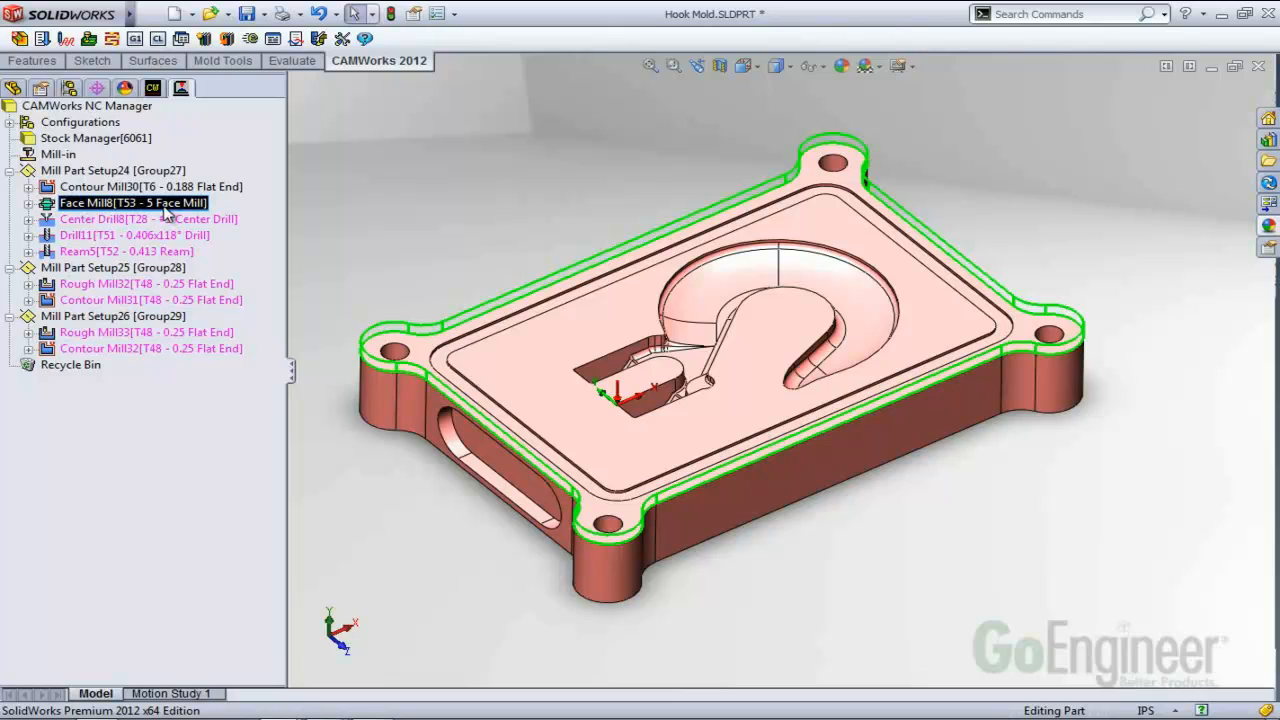
pyautogui.click(160, 222)
pyautogui.click(155, 238)
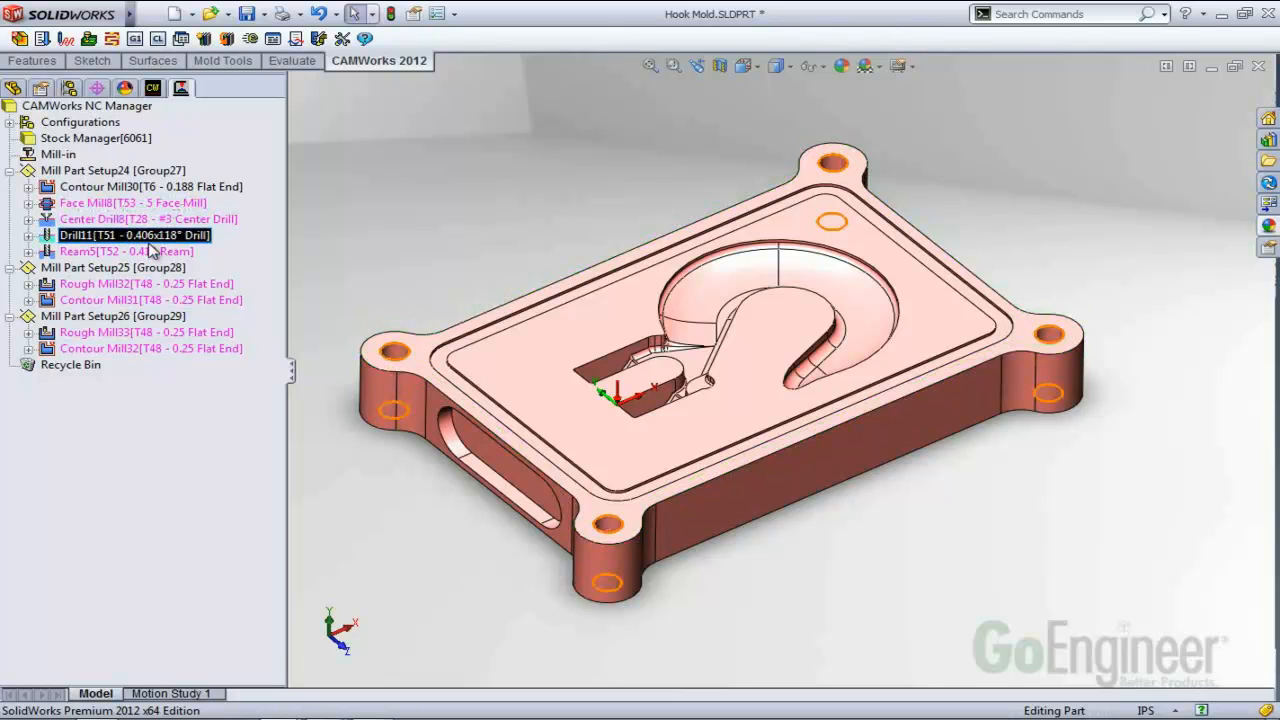
pyautogui.click(150, 253)
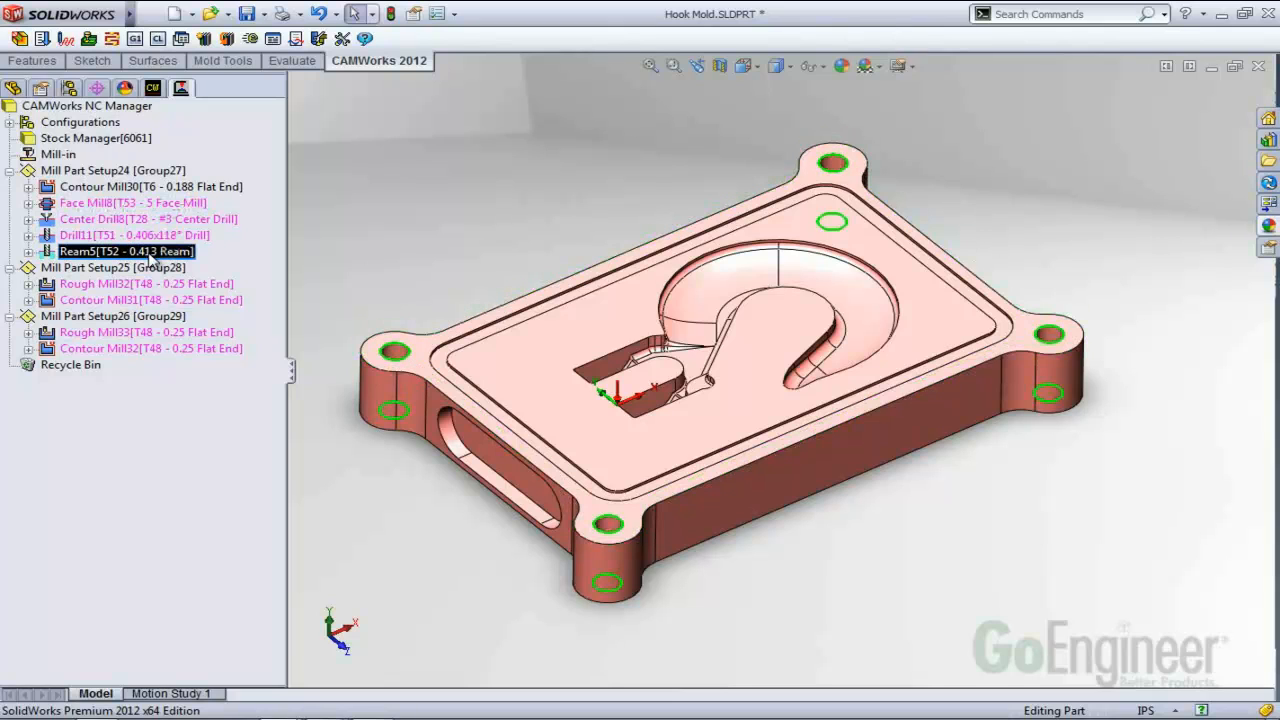
pyautogui.click(137, 300)
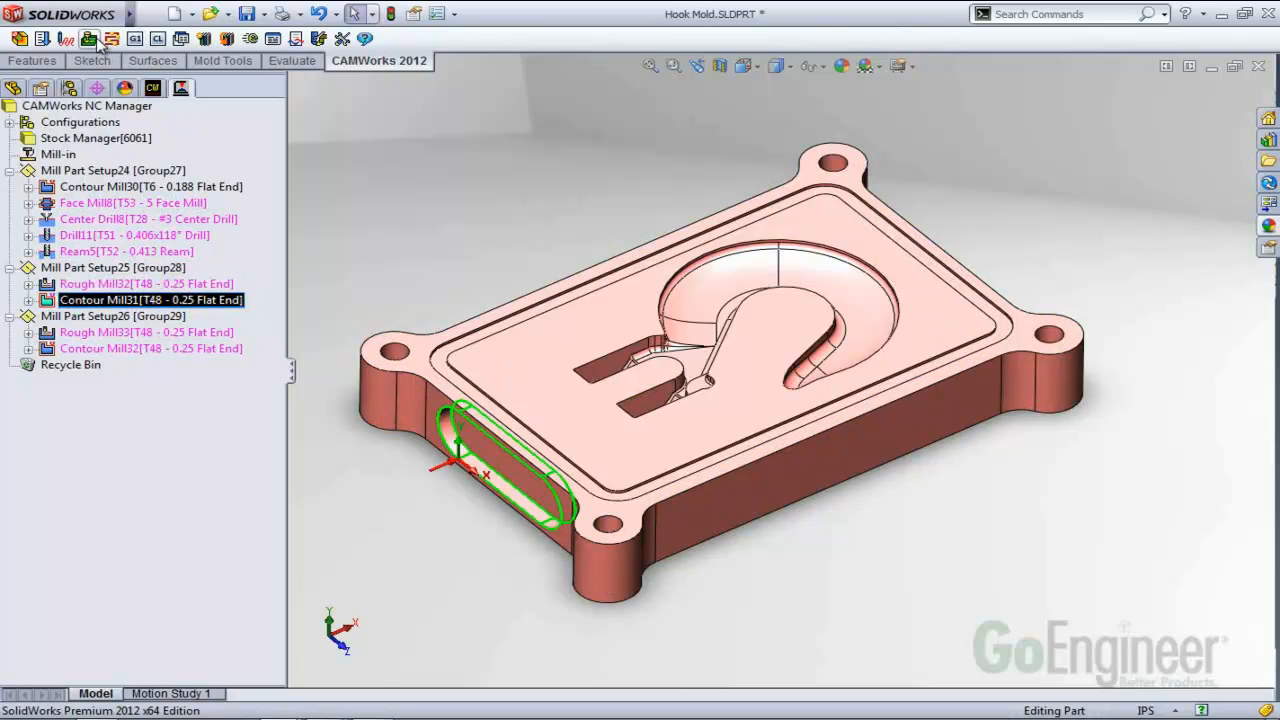
# Generate the toolpaths for all operations and display the face milling toolpath over the part.
pyautogui.click(66, 39)
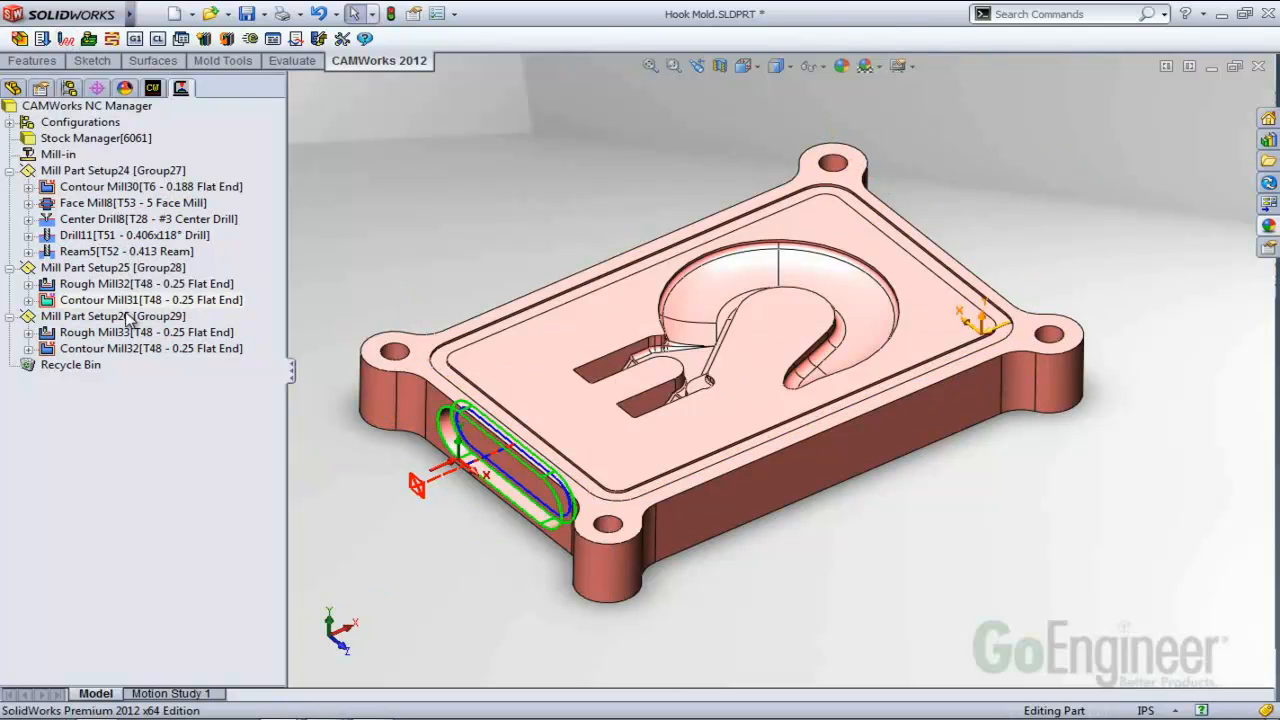
pyautogui.click(129, 203)
pyautogui.scroll(2, 749, 333)
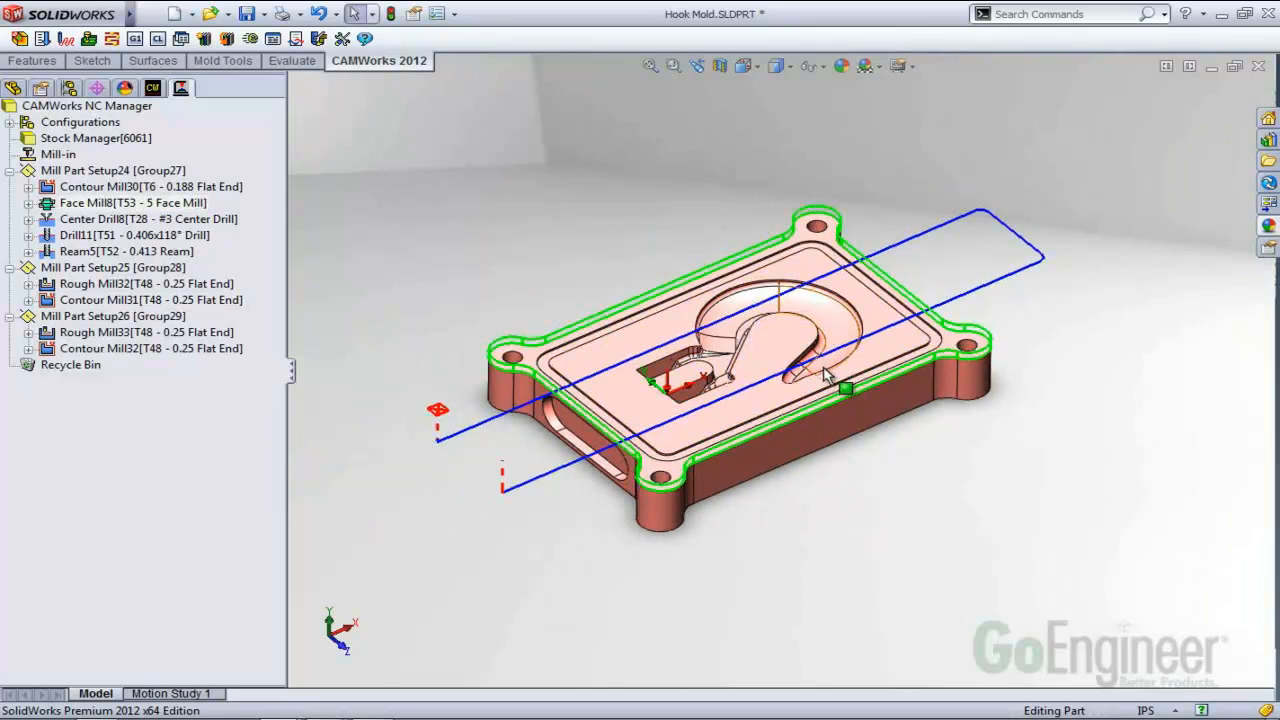
pyautogui.scroll(-2, 824, 368)
pyautogui.scroll(1, 824, 368)
pyautogui.moveTo(824, 368); pyautogui.dragTo(830, 353, button='middle')
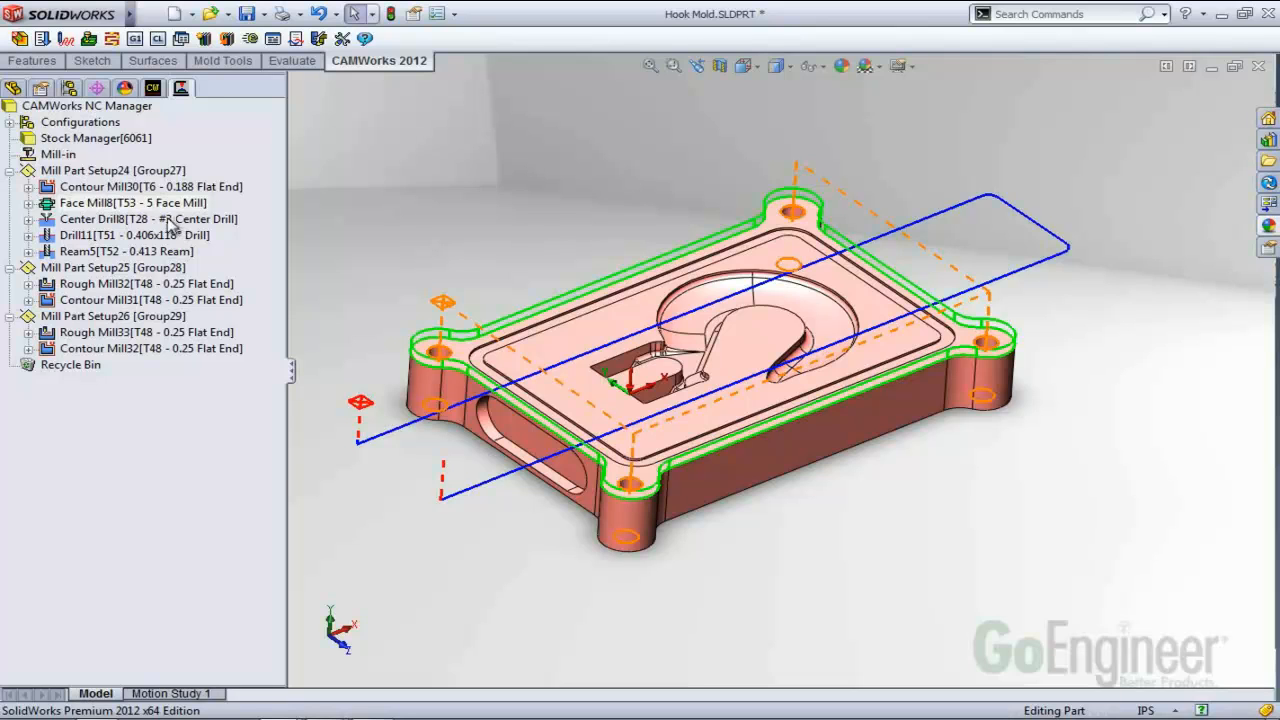
# Examine the tool definition of the center drill operation, leaving its parameters as they are.
pyautogui.doubleClick(129, 222)
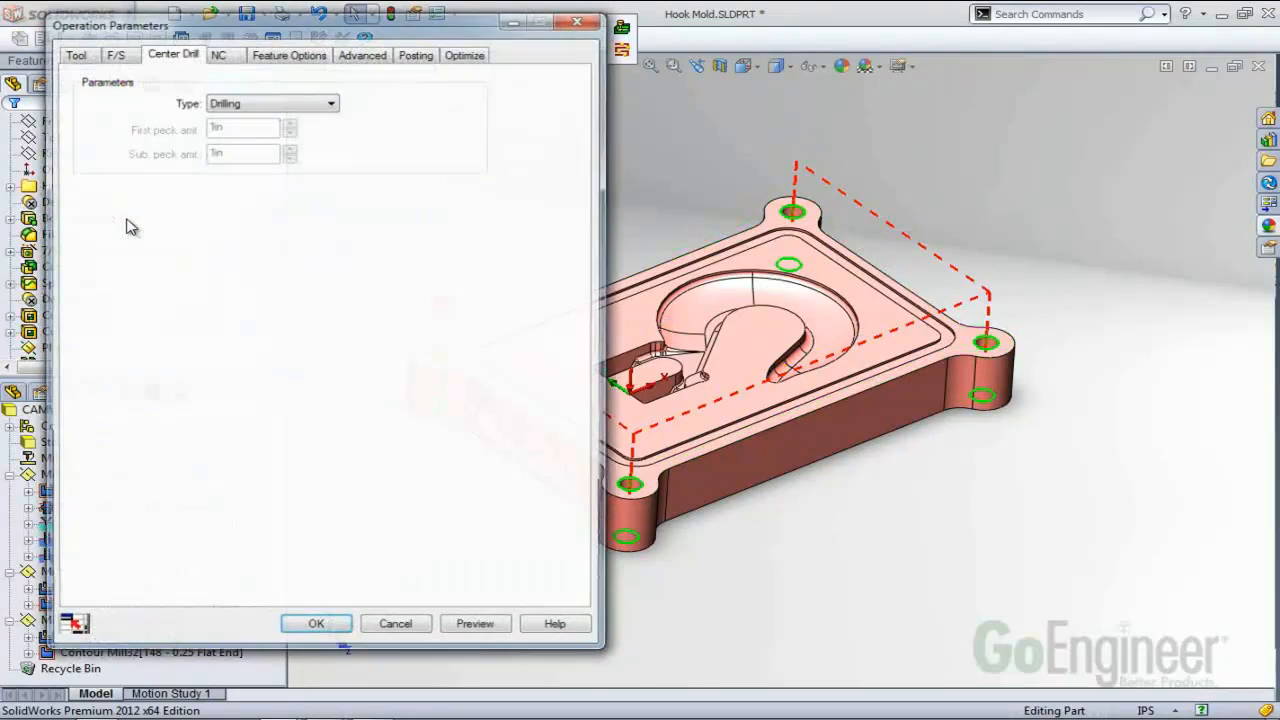
pyautogui.click(82, 57)
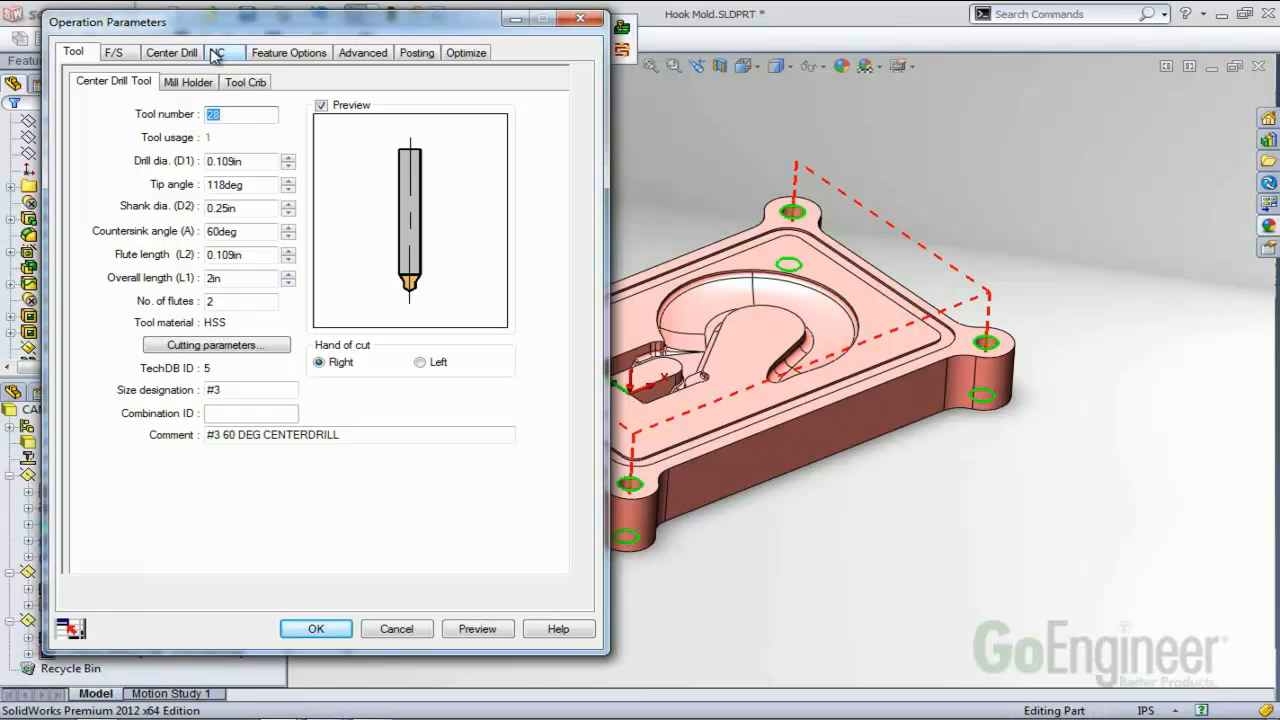
pyautogui.click(579, 18)
pyautogui.moveTo(796, 378); pyautogui.dragTo(766, 368, button='middle')
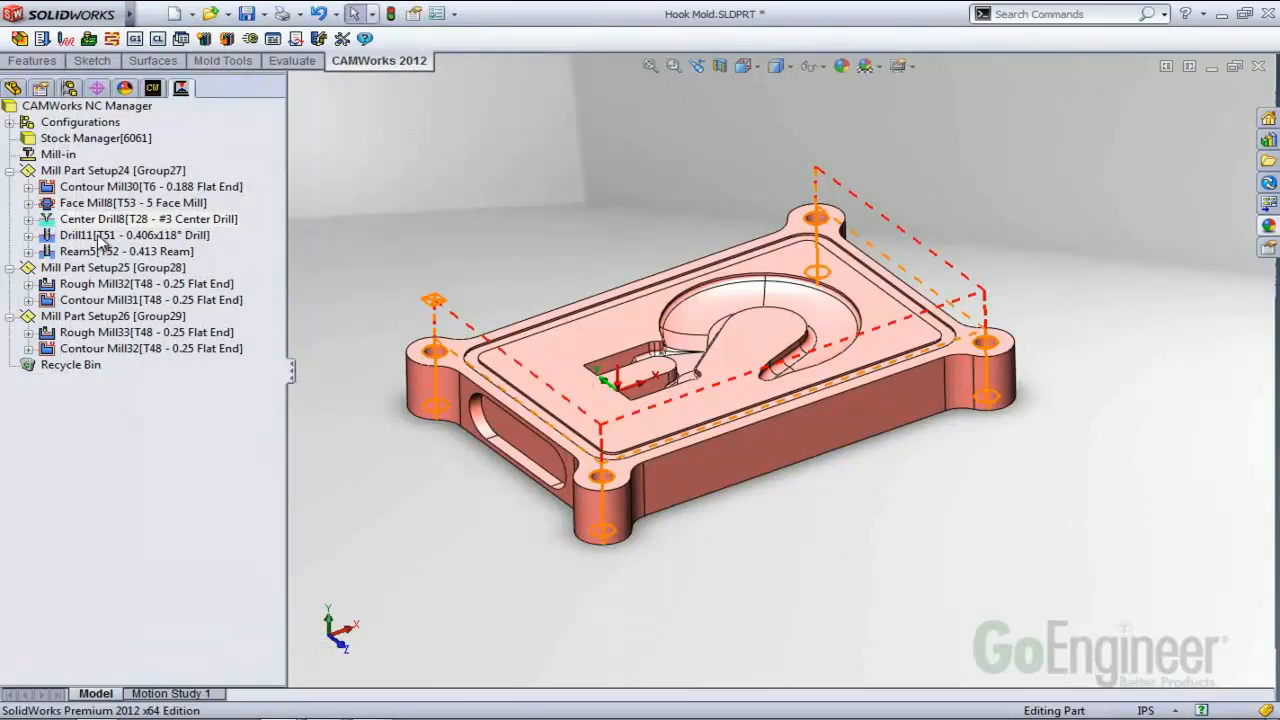
# Examine the roughing toolpath of the obround side pocket in Mill Part Setup25.
pyautogui.click(90, 287)
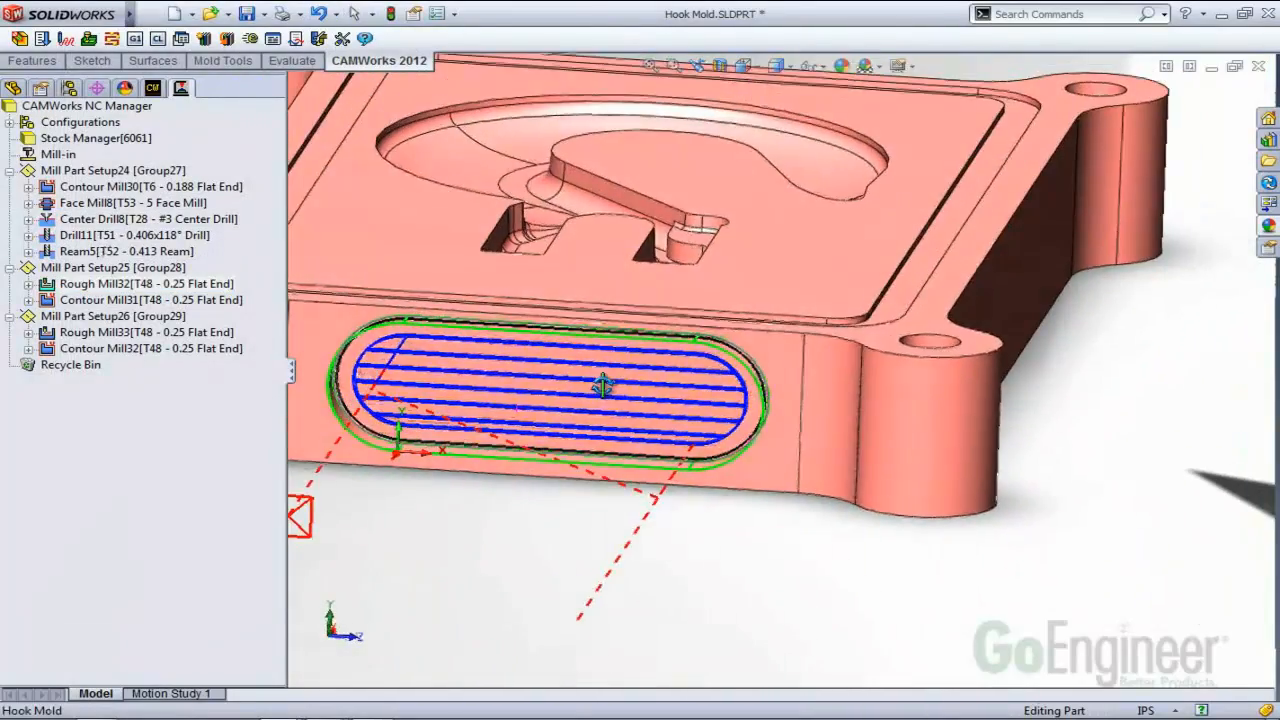
pyautogui.moveTo(603, 385); pyautogui.dragTo(632, 383, button='middle')
pyautogui.scroll(1, 605, 395)
pyautogui.scroll(-1, 607, 395)
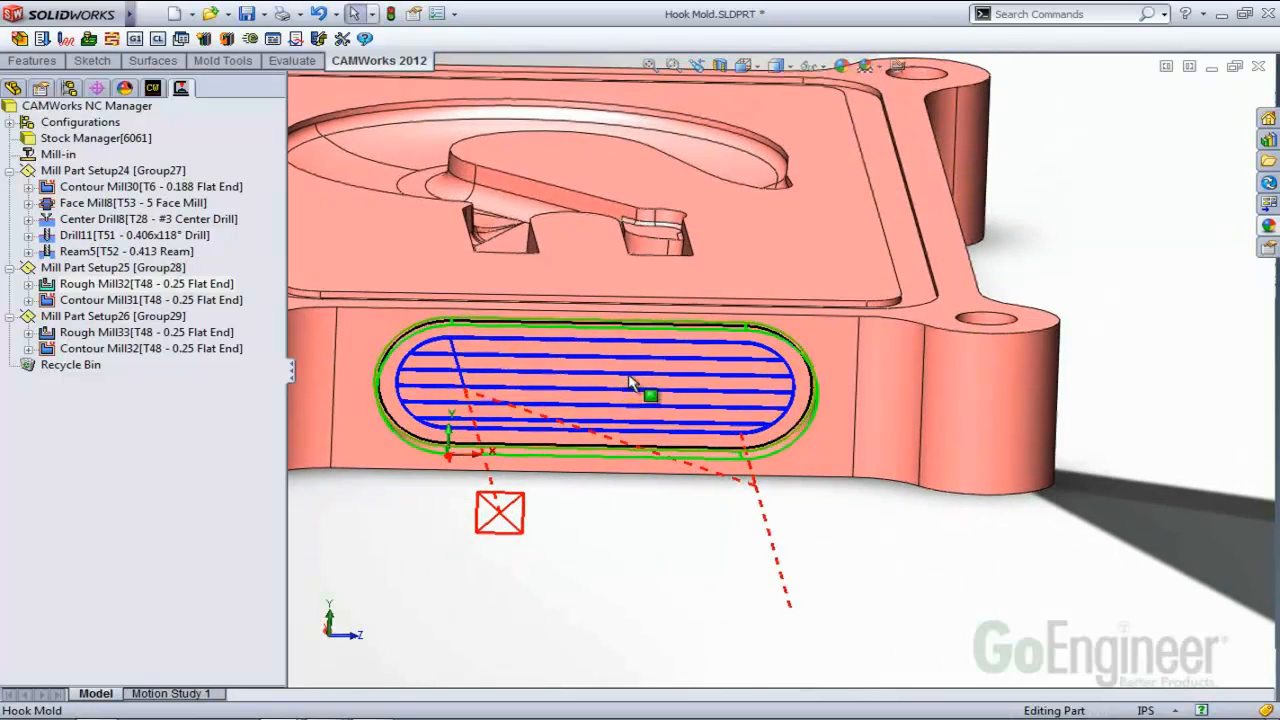
# Set the pocketing pattern of the Rough Mill32 operation to Pocket Out, preview the toolpath and apply the change.
pyautogui.doubleClick(190, 285)
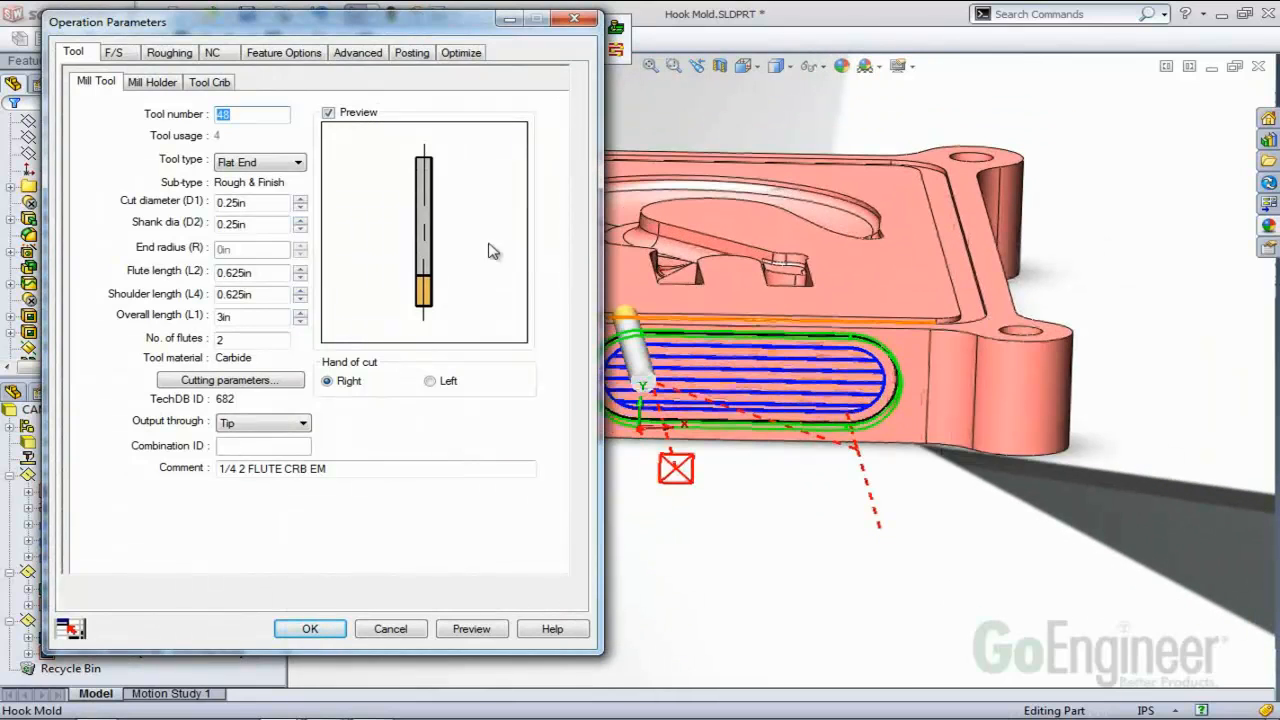
pyautogui.click(169, 53)
pyautogui.click(215, 97)
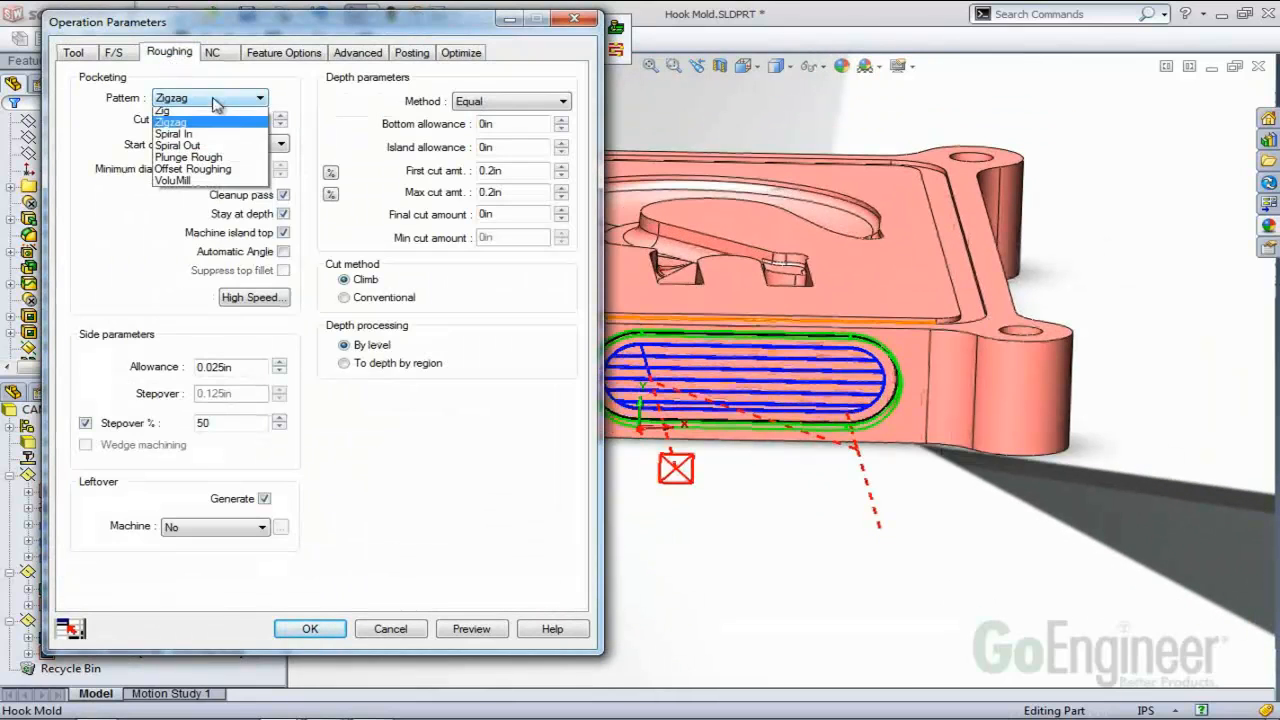
pyautogui.click(205, 114)
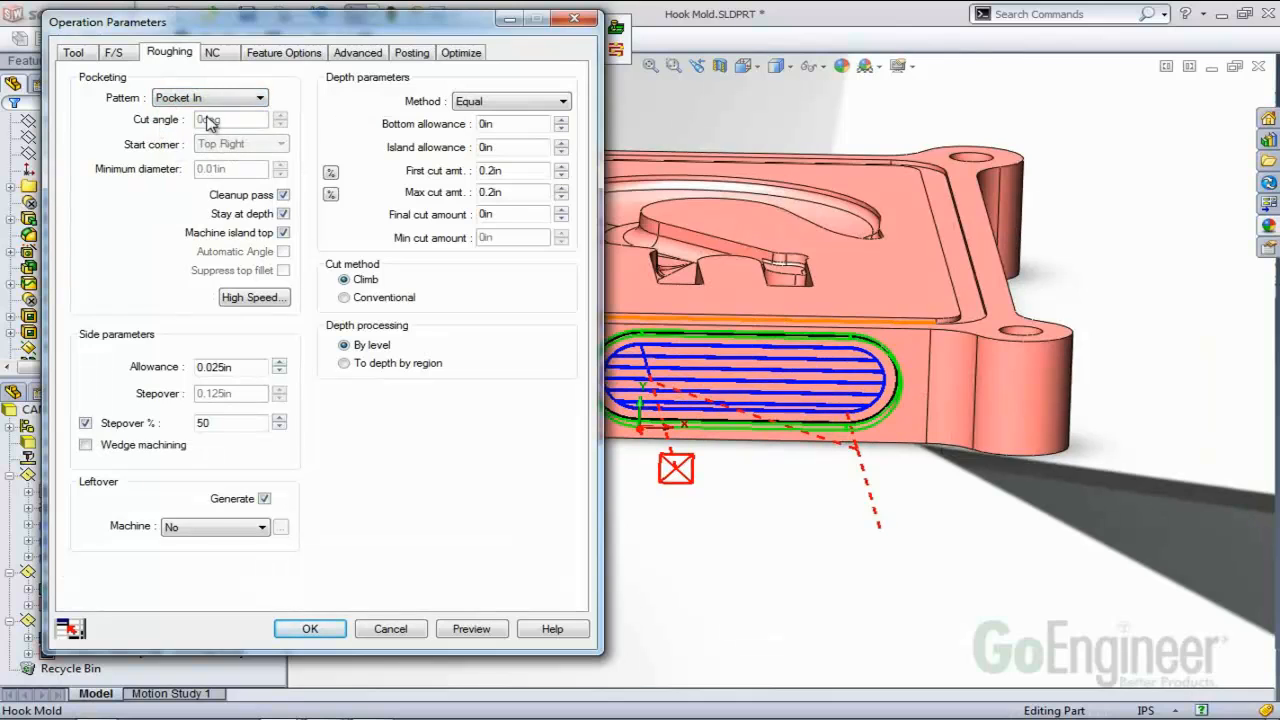
pyautogui.click(215, 97)
pyautogui.click(203, 125)
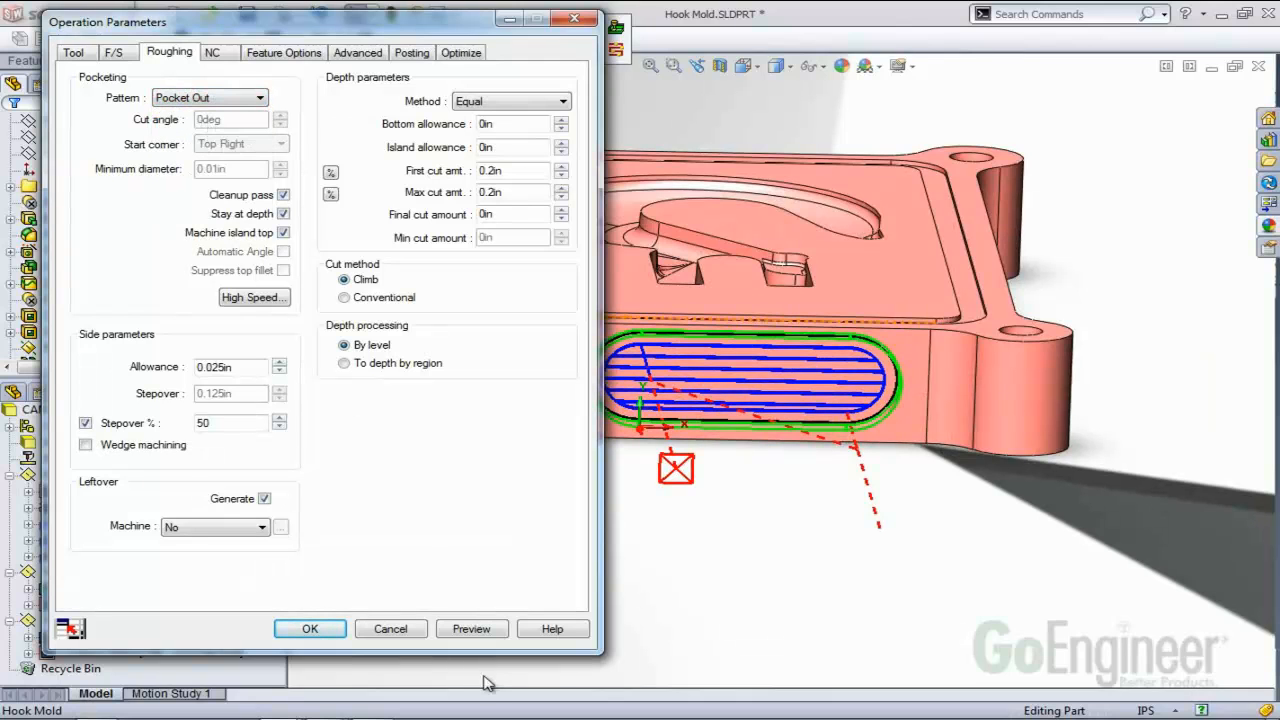
pyautogui.click(480, 630)
pyautogui.moveTo(764, 417); pyautogui.dragTo(716, 428, button='middle')
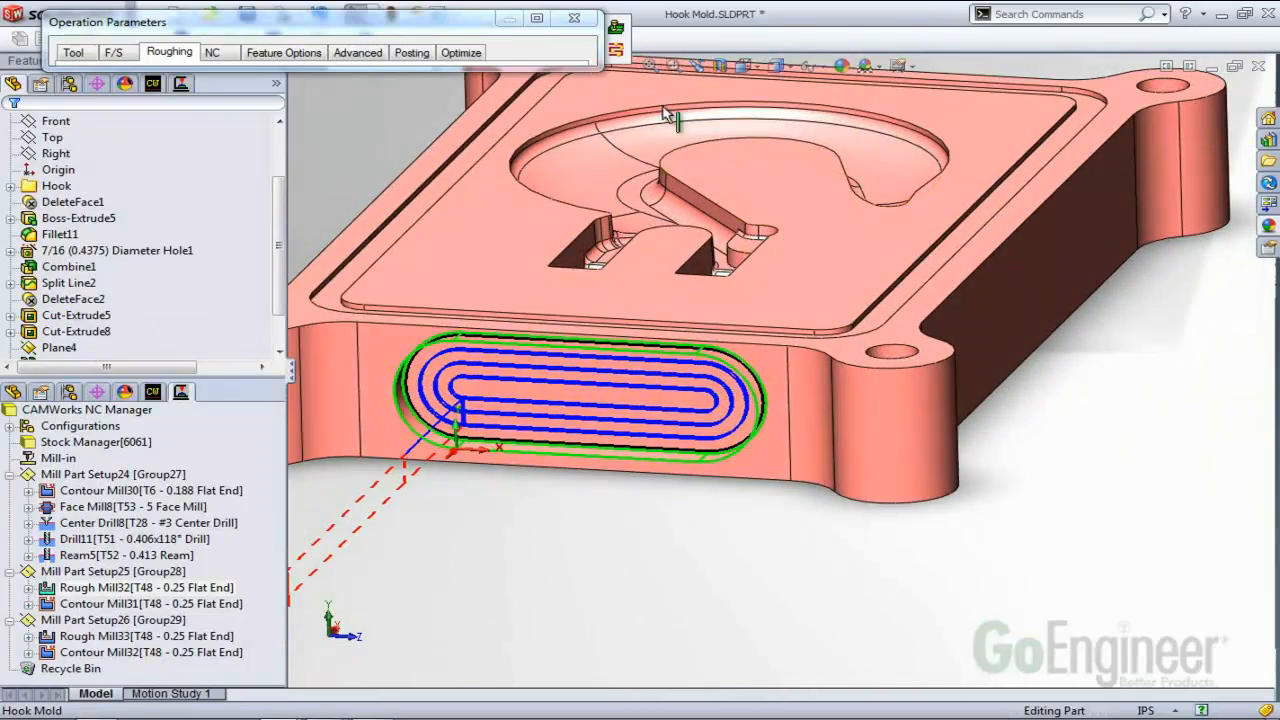
pyautogui.click(576, 20)
pyautogui.click(325, 624)
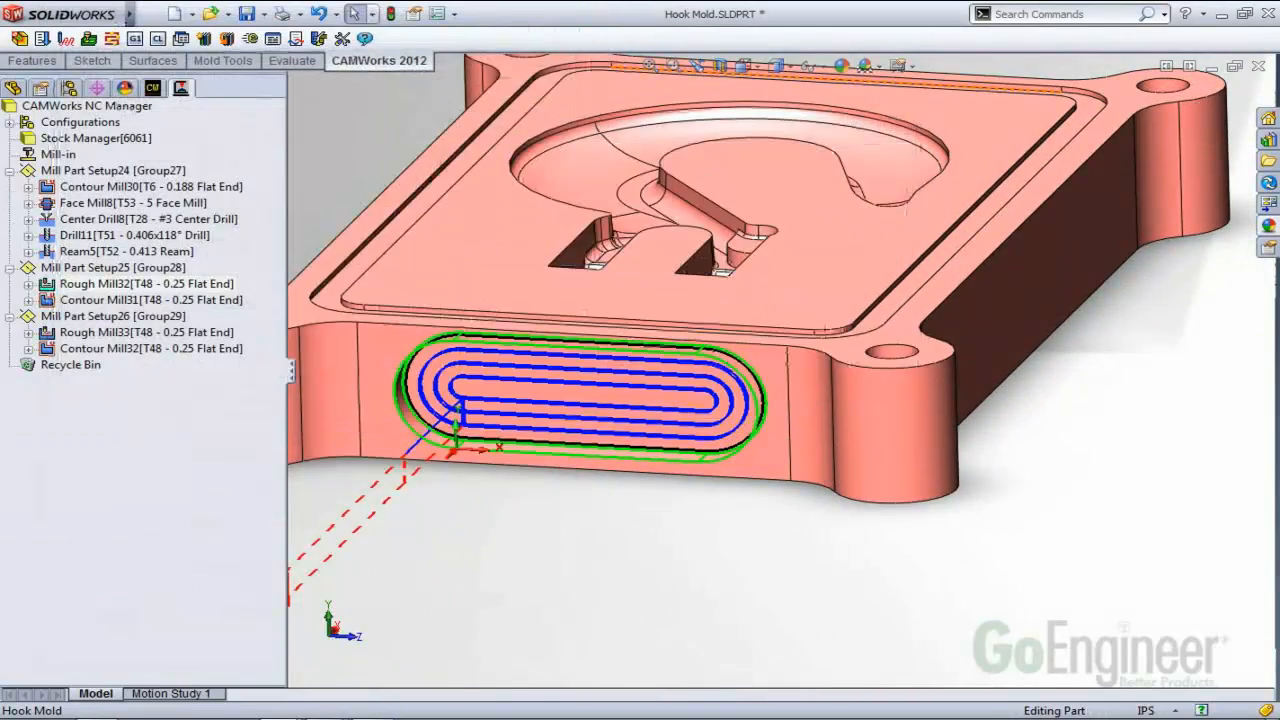
# Examine where the Contour Mill31 finishing toolpath enters the wall of the obround side pocket.
pyautogui.scroll(3, 997, 326)
pyautogui.moveTo(942, 340); pyautogui.dragTo(800, 454, button='middle')
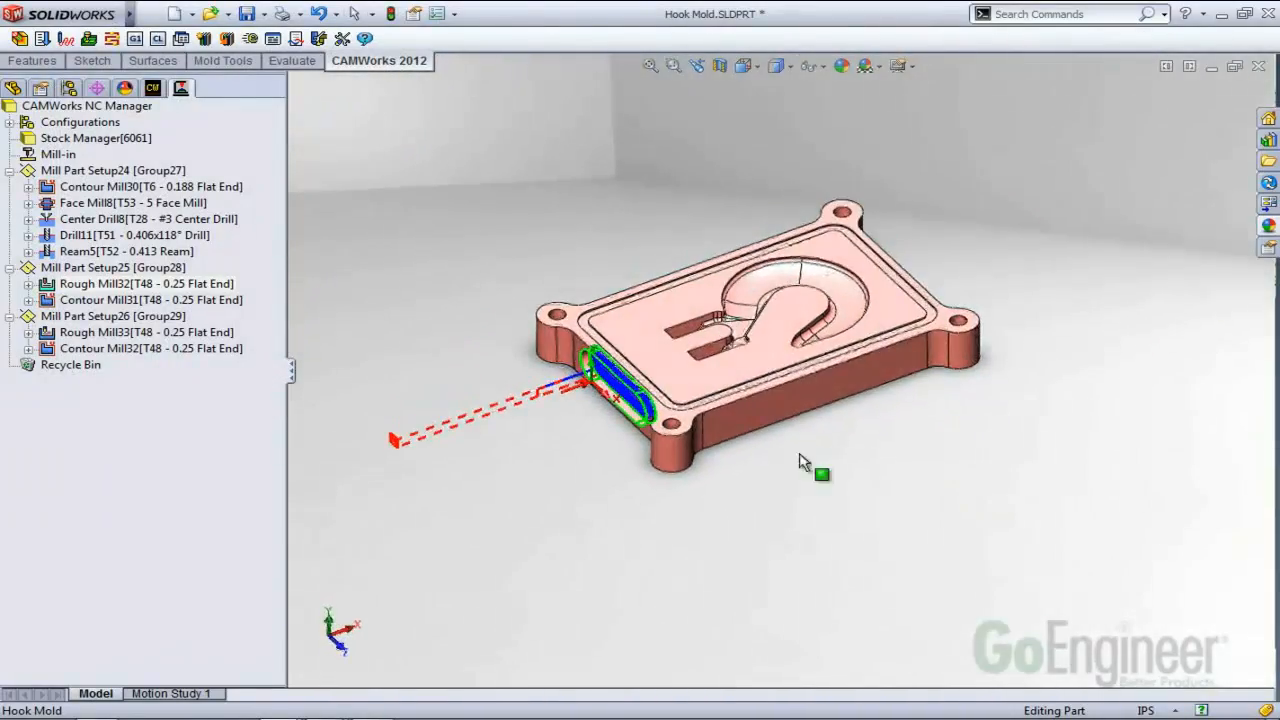
pyautogui.scroll(-2, 811, 326)
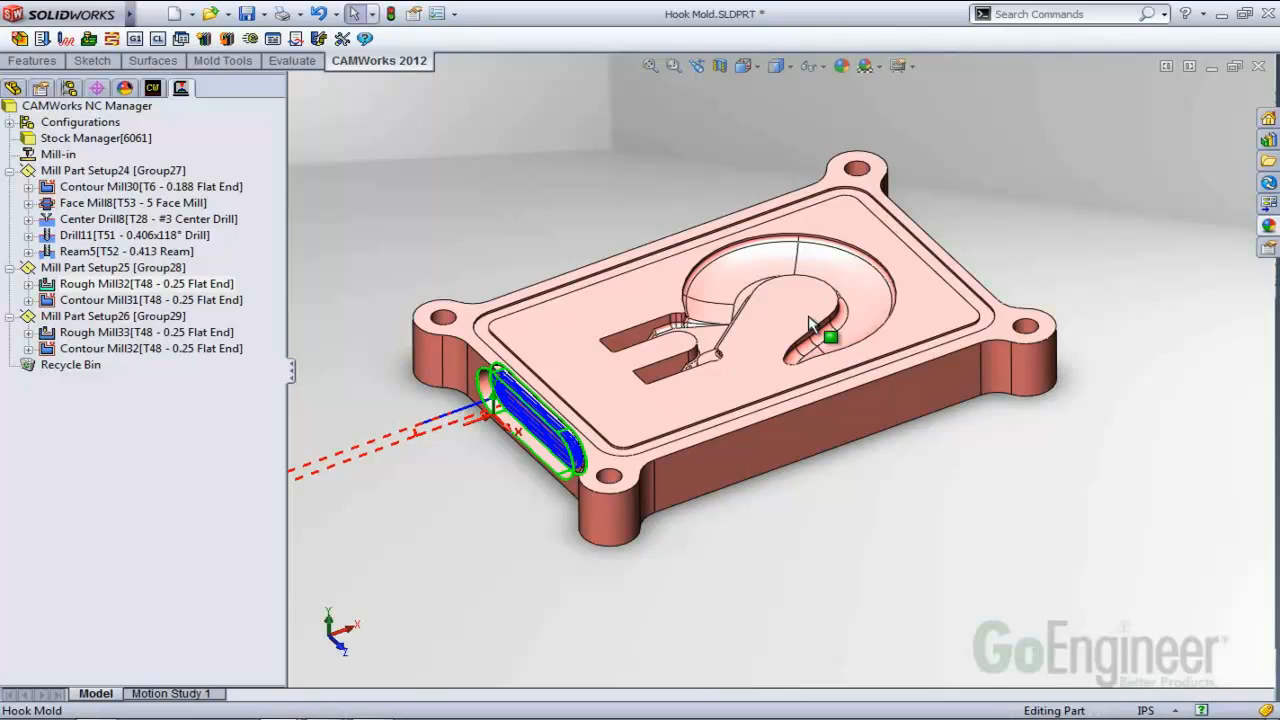
pyautogui.moveTo(442, 372); pyautogui.dragTo(443, 334, button='middle')
pyautogui.click(118, 302)
pyautogui.scroll(-8, 562, 355)
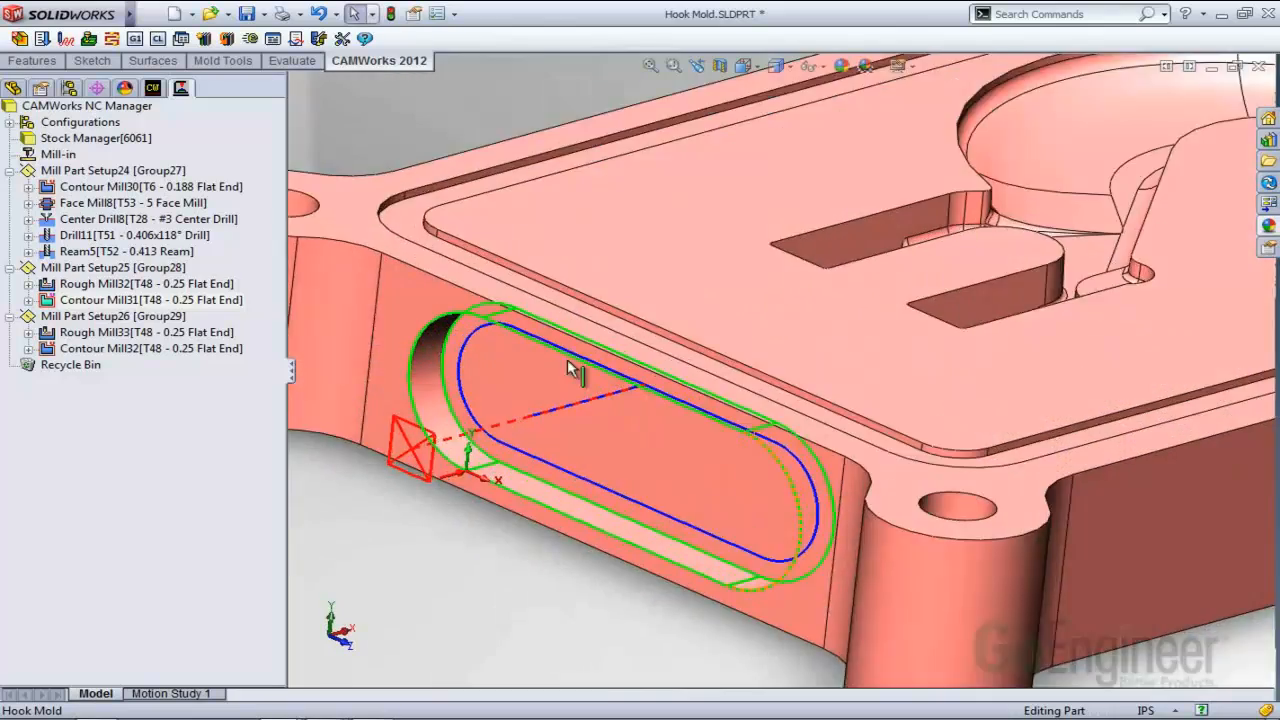
pyautogui.moveTo(652, 358); pyautogui.dragTo(600, 370, button='middle')
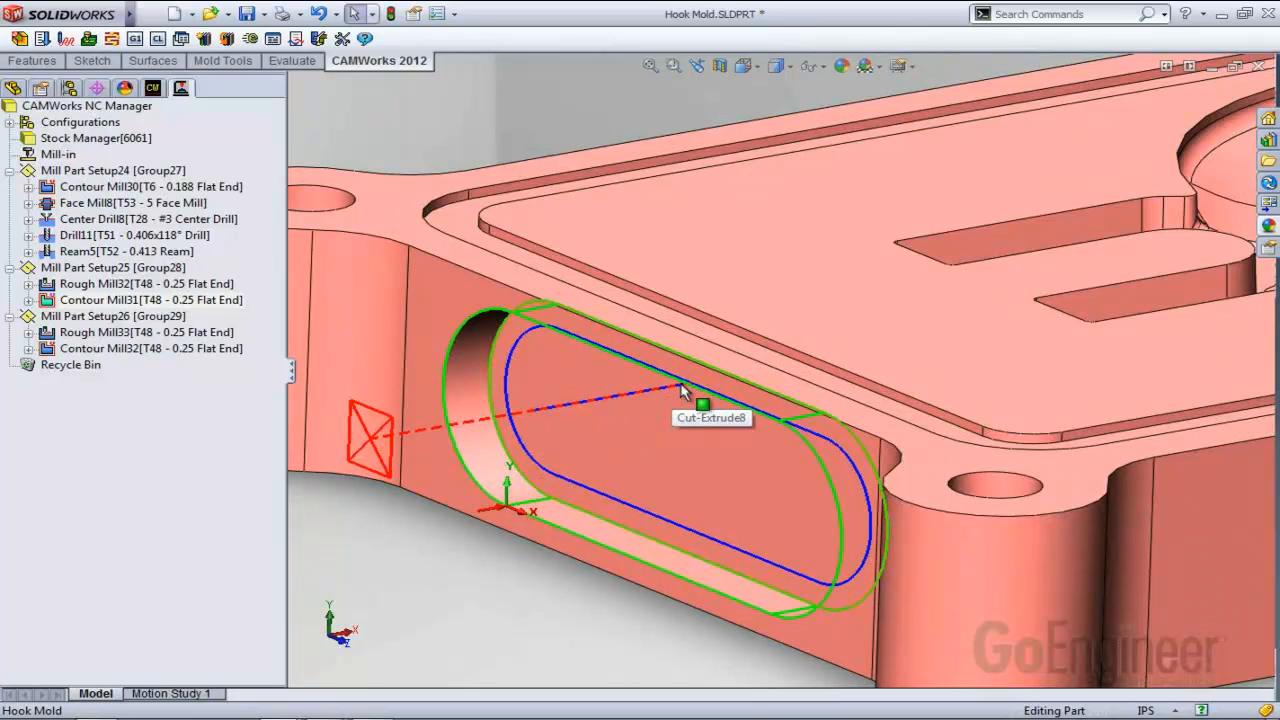
pyautogui.scroll(1, 690, 400)
pyautogui.scroll(-3, 711, 390)
pyautogui.moveTo(711, 389); pyautogui.dragTo(723, 315, button='middle')
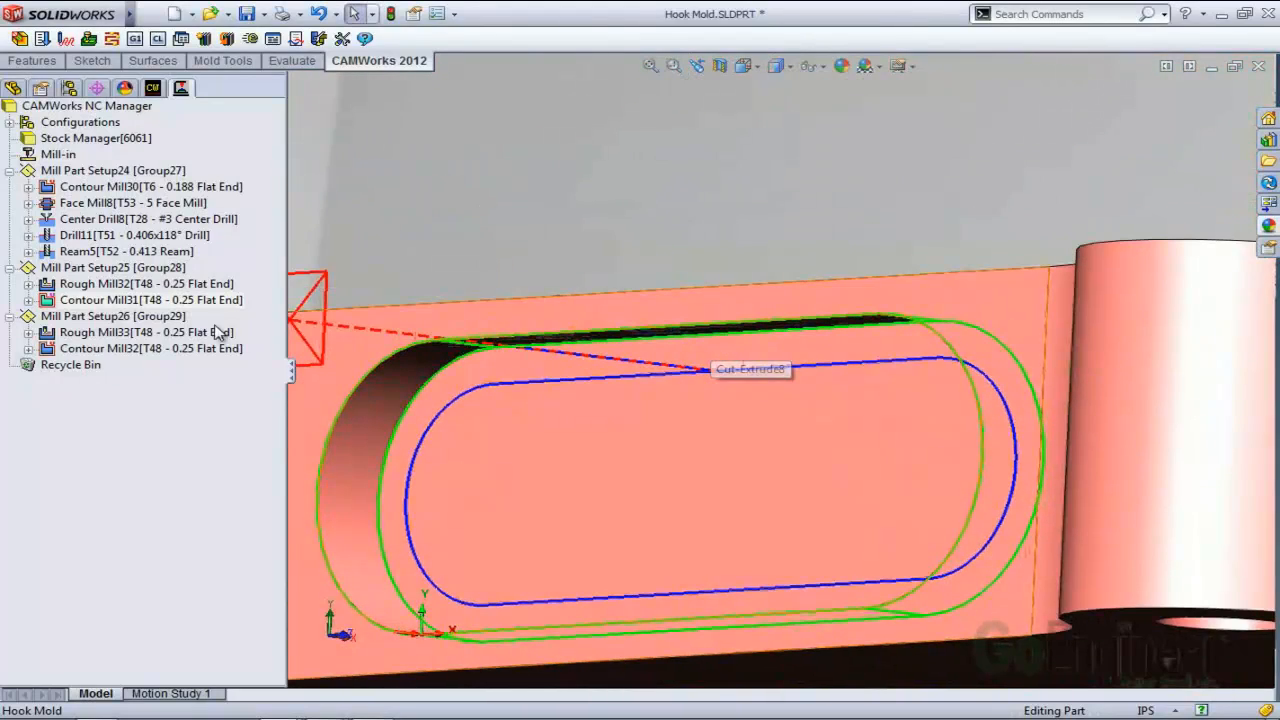
# Set the lead-in type of the Contour Mill31 operation to Arc and preview the toolpath in the obround side pocket.
pyautogui.click(148, 300)
pyautogui.doubleClick(146, 302)
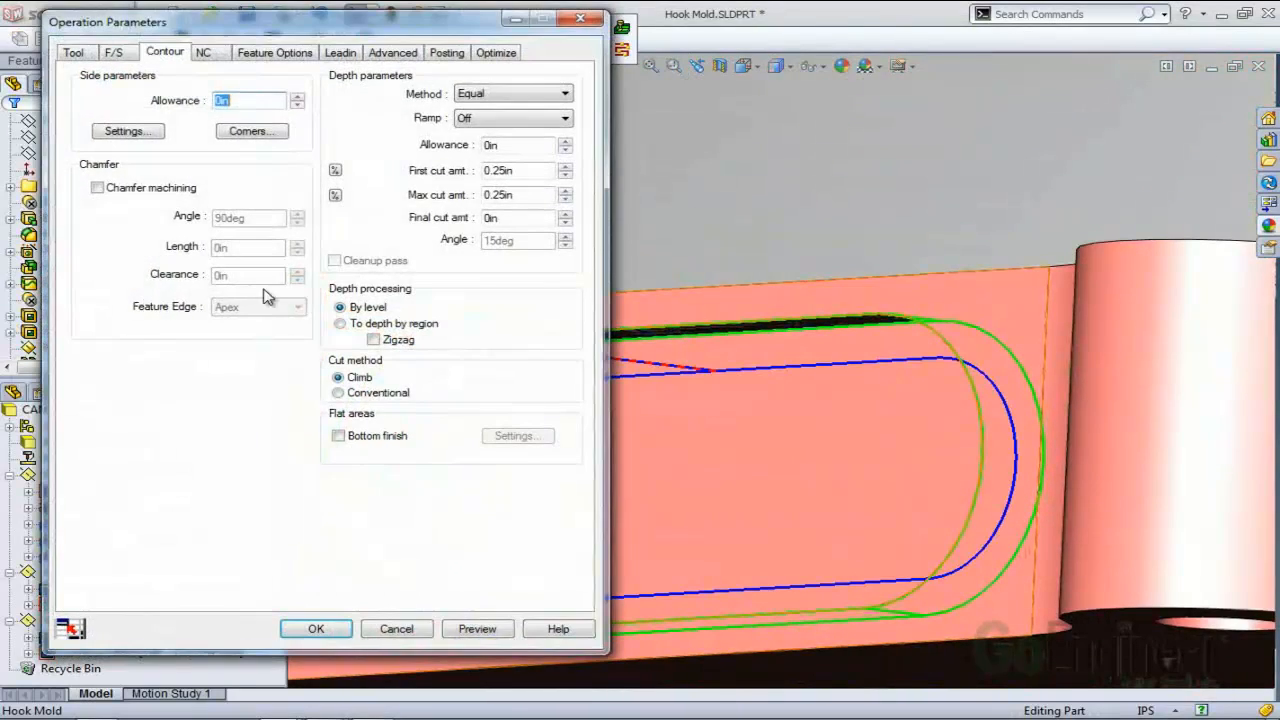
pyautogui.click(348, 56)
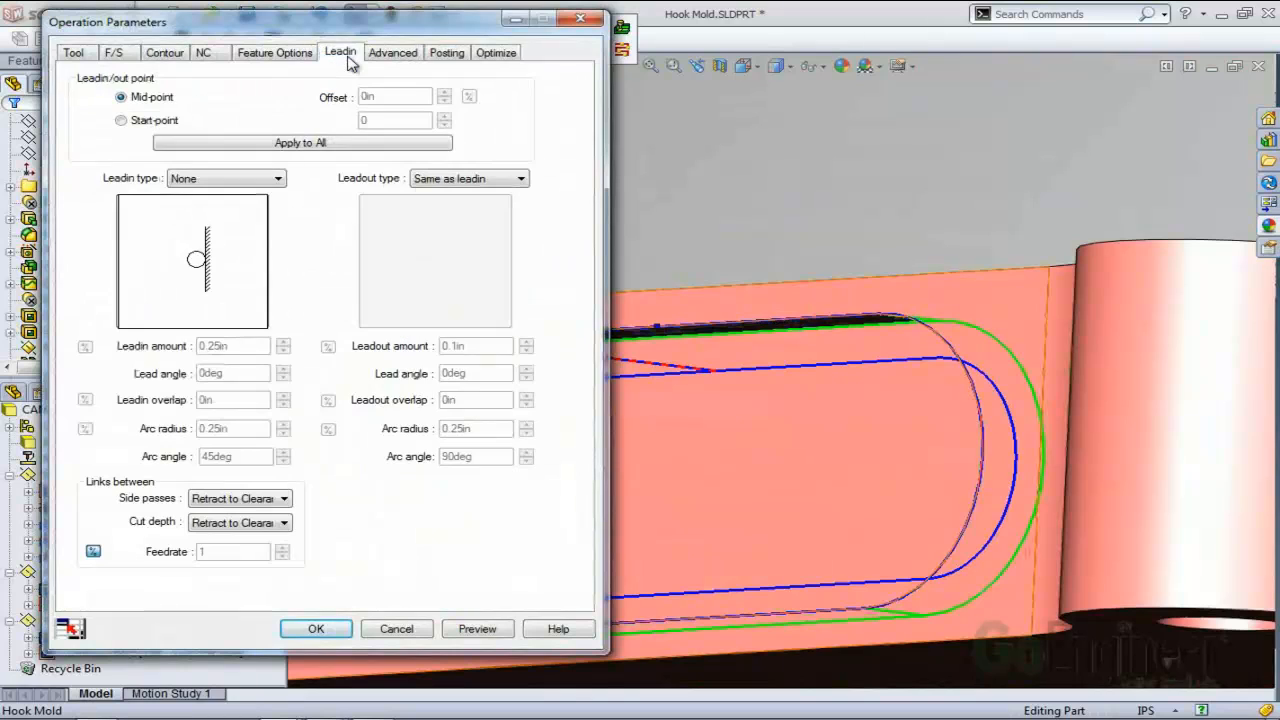
pyautogui.click(214, 180)
pyautogui.click(180, 195)
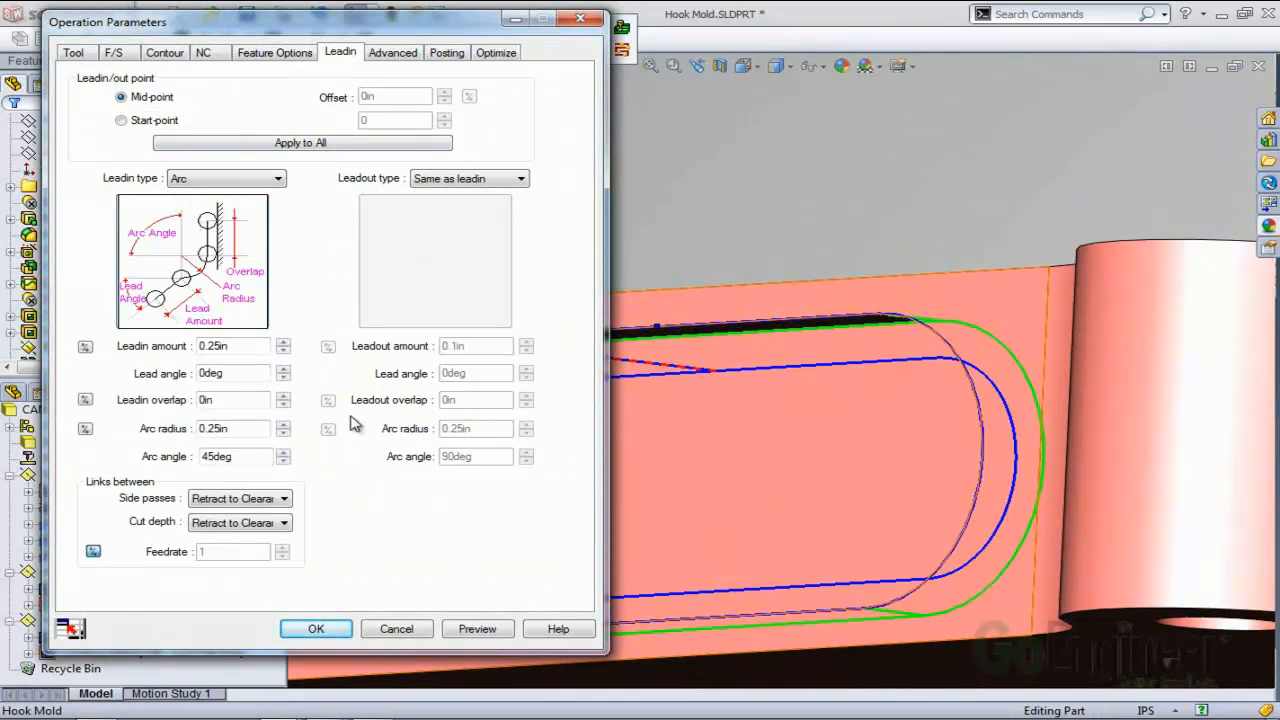
pyautogui.click(479, 629)
pyautogui.moveTo(661, 445); pyautogui.dragTo(674, 488, button='middle')
pyautogui.click(542, 17)
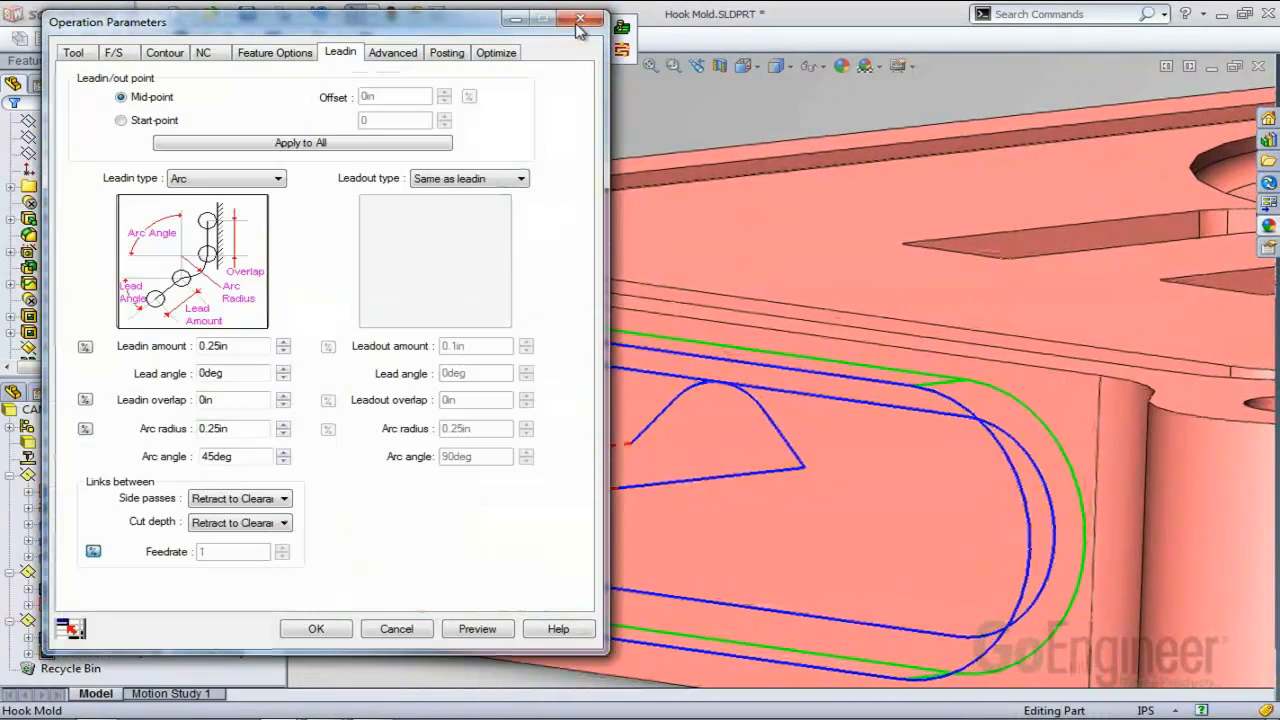
# Set the lead-in overlap of Contour Mill31 to 0.7 in, preview the toolpath and apply the change.
pyautogui.click(284, 396)
pyautogui.click(284, 396)
pyautogui.click(284, 396)
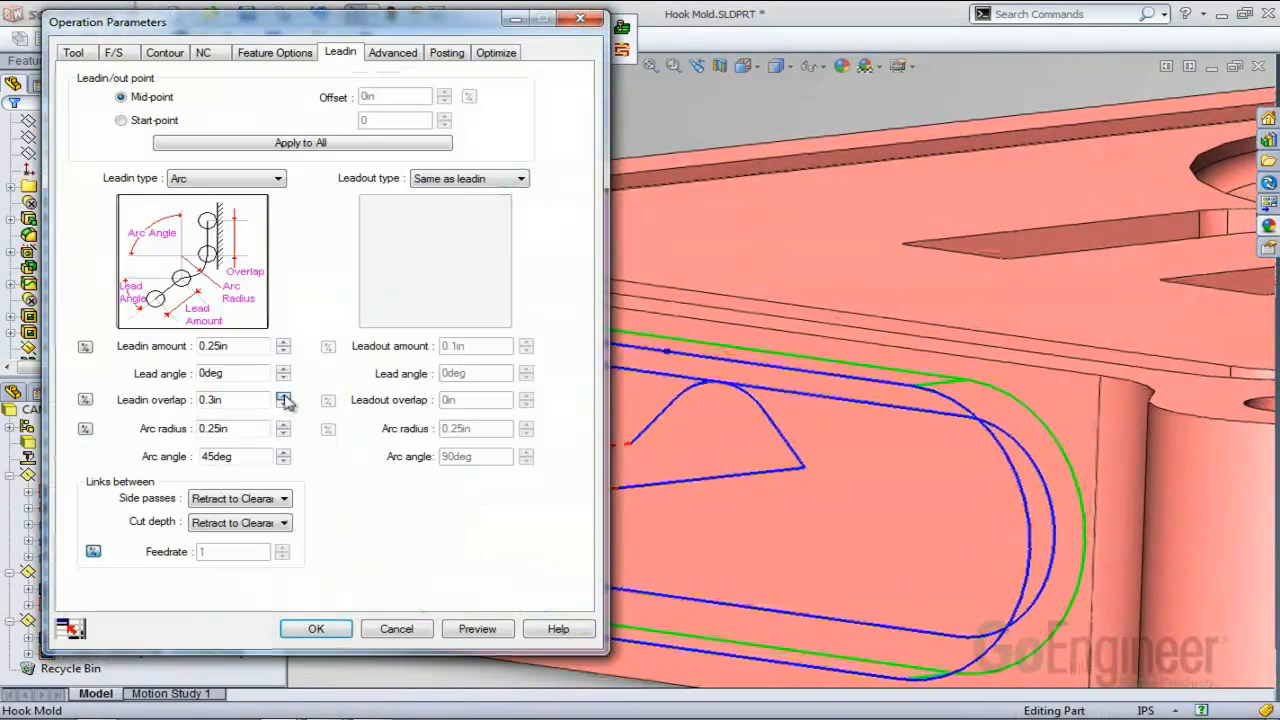
pyautogui.click(284, 396)
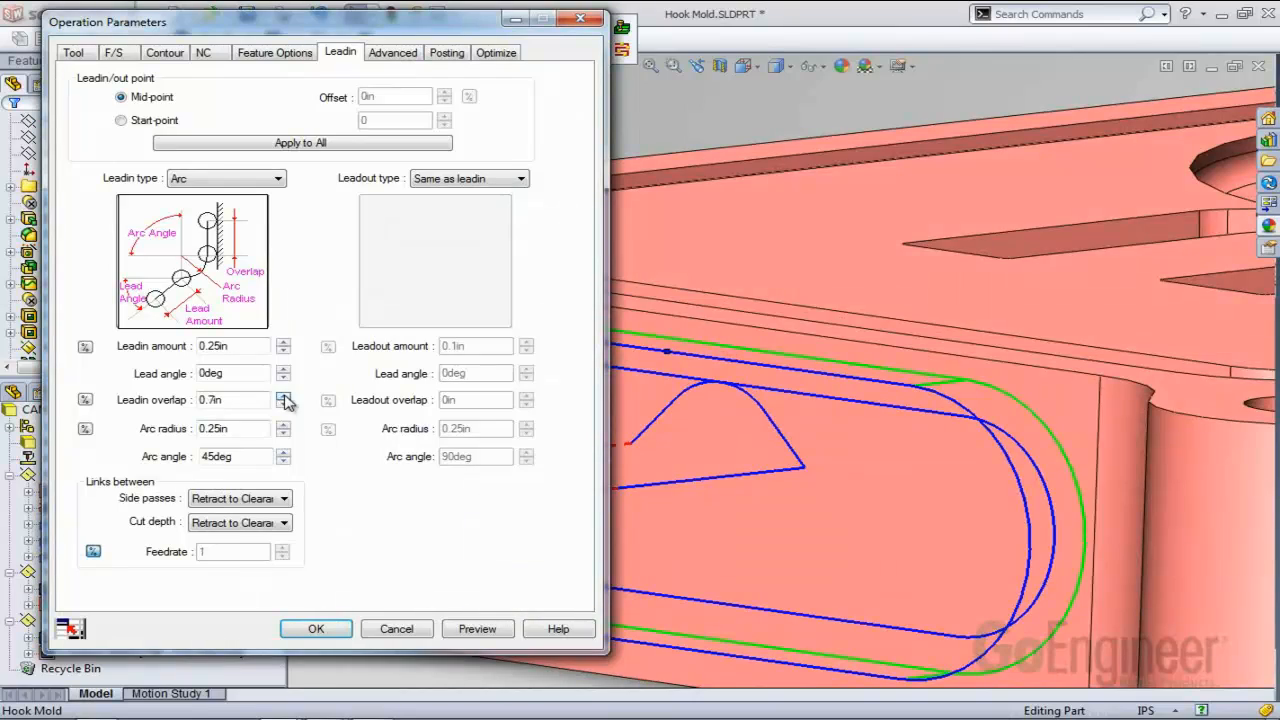
pyautogui.click(489, 631)
pyautogui.moveTo(762, 455); pyautogui.dragTo(645, 220, button='middle')
pyautogui.click(543, 17)
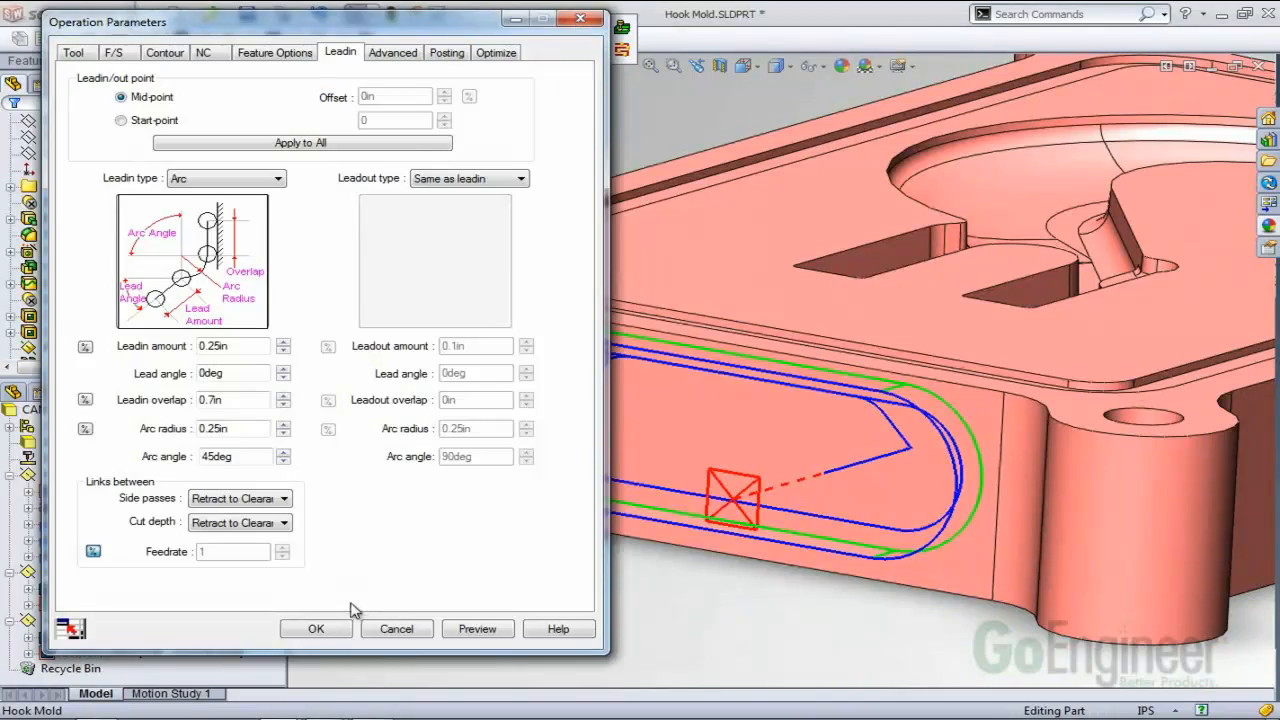
pyautogui.click(330, 626)
# Simulate all toolpaths to the end, compare the machined stock with the design part, and close the simulation.
pyautogui.scroll(3, 768, 420)
pyautogui.moveTo(849, 386); pyautogui.dragTo(820, 417, button='middle')
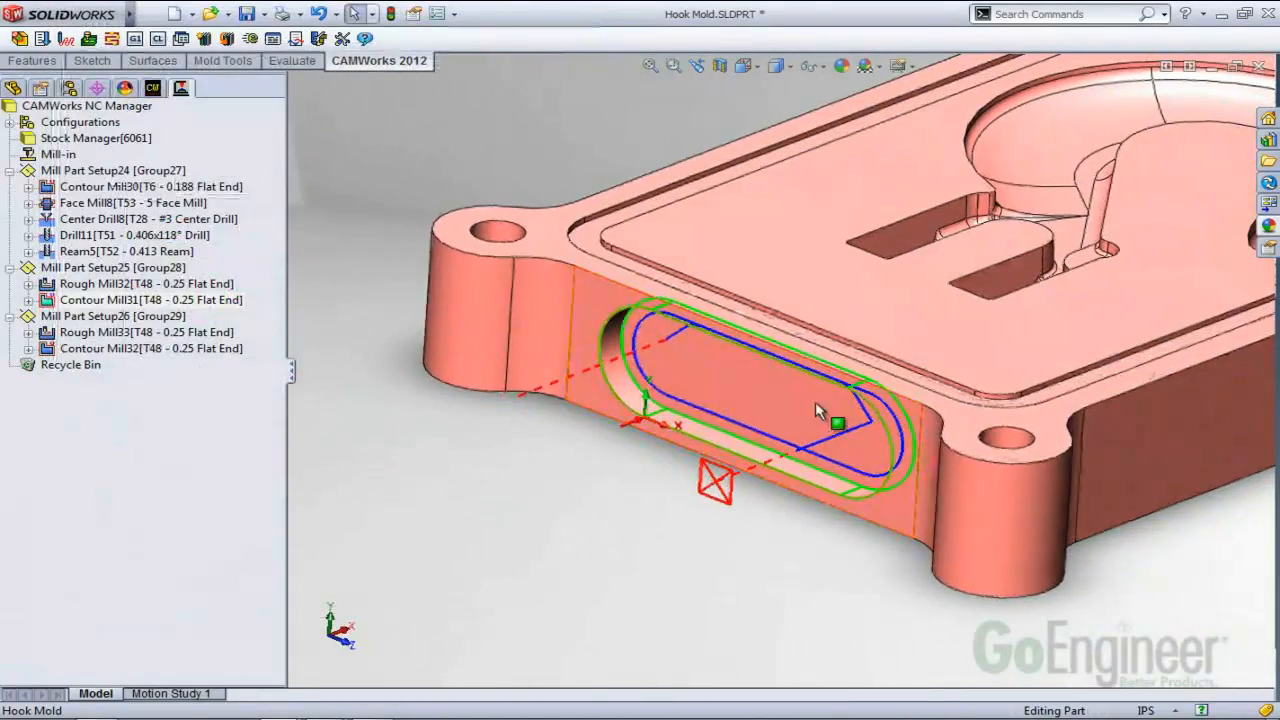
pyautogui.scroll(3, 1086, 250)
pyautogui.scroll(-3, 1075, 255)
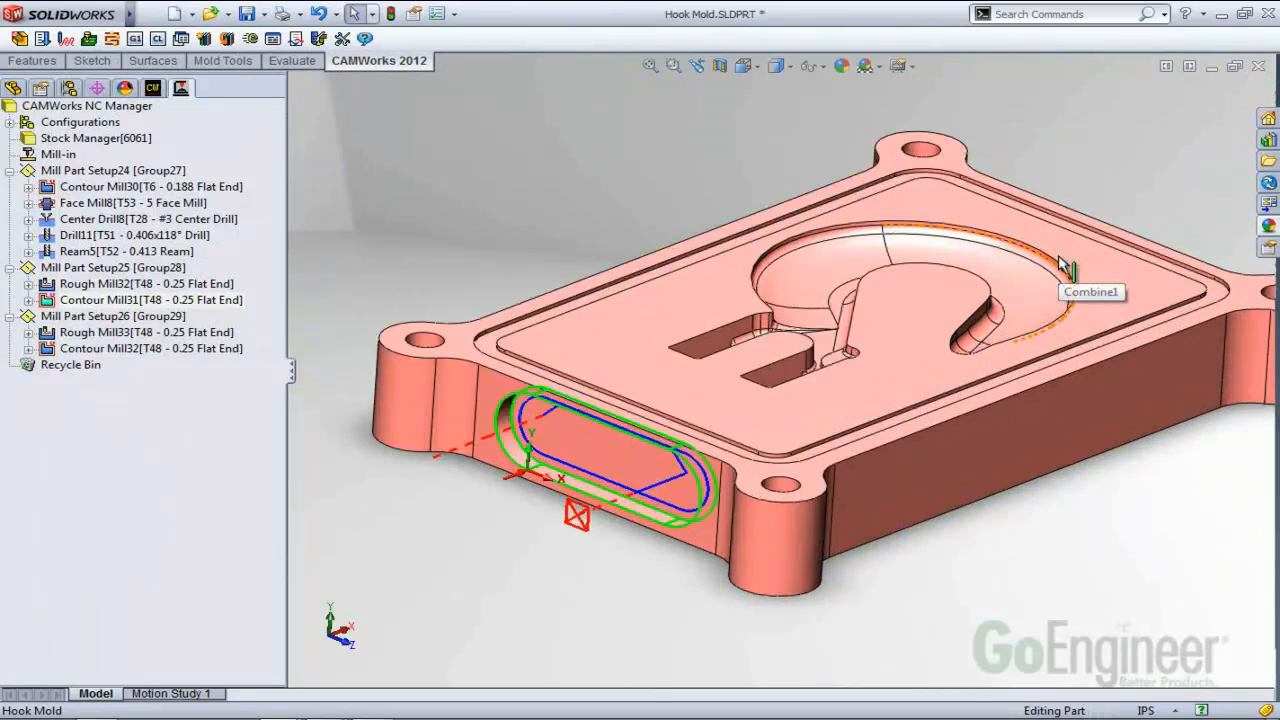
pyautogui.moveTo(1086, 278); pyautogui.dragTo(1070, 290, button='middle')
pyautogui.scroll(3, 1062, 295)
pyautogui.scroll(-3, 780, 400)
pyautogui.moveTo(780, 400); pyautogui.dragTo(772, 400, button='middle')
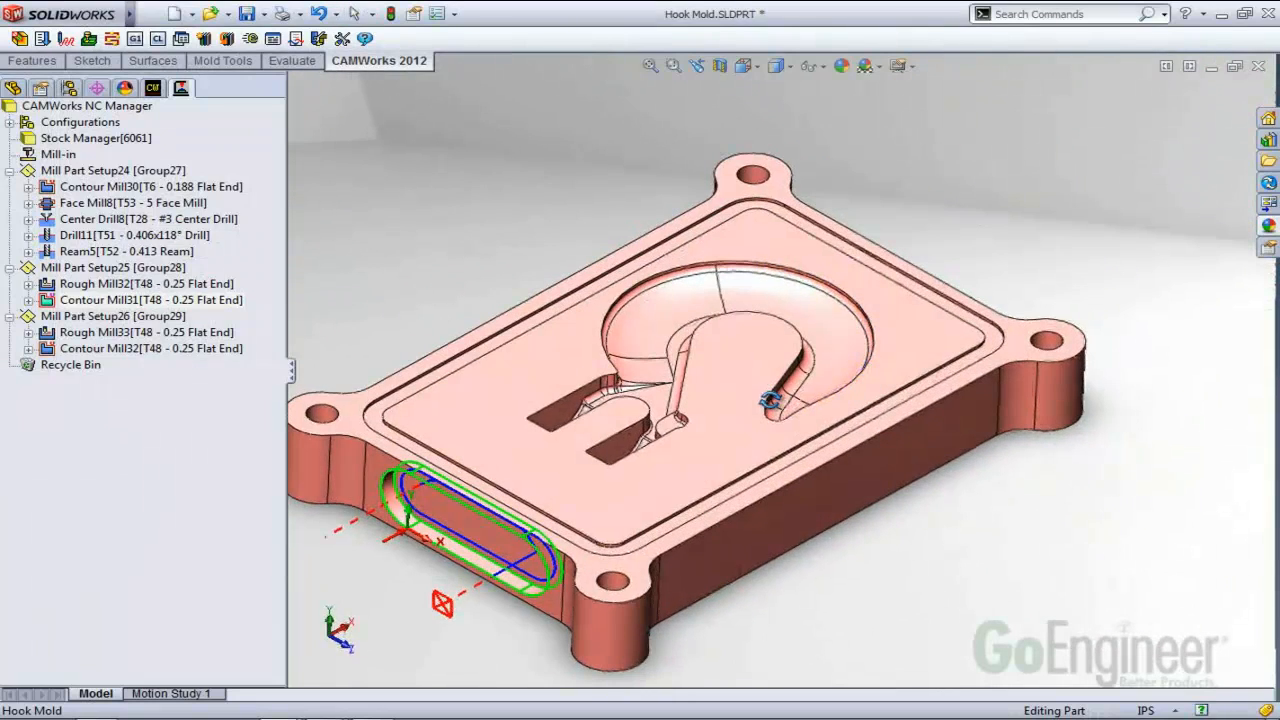
pyautogui.click(111, 38)
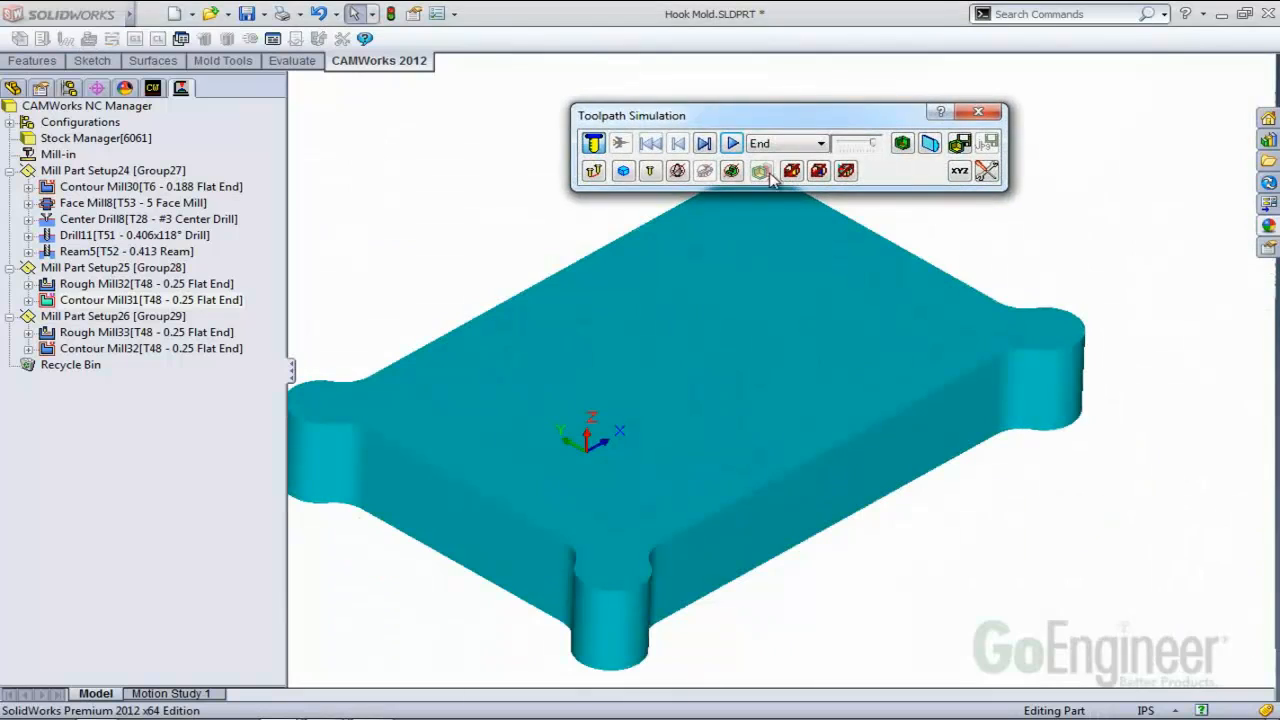
pyautogui.click(733, 143)
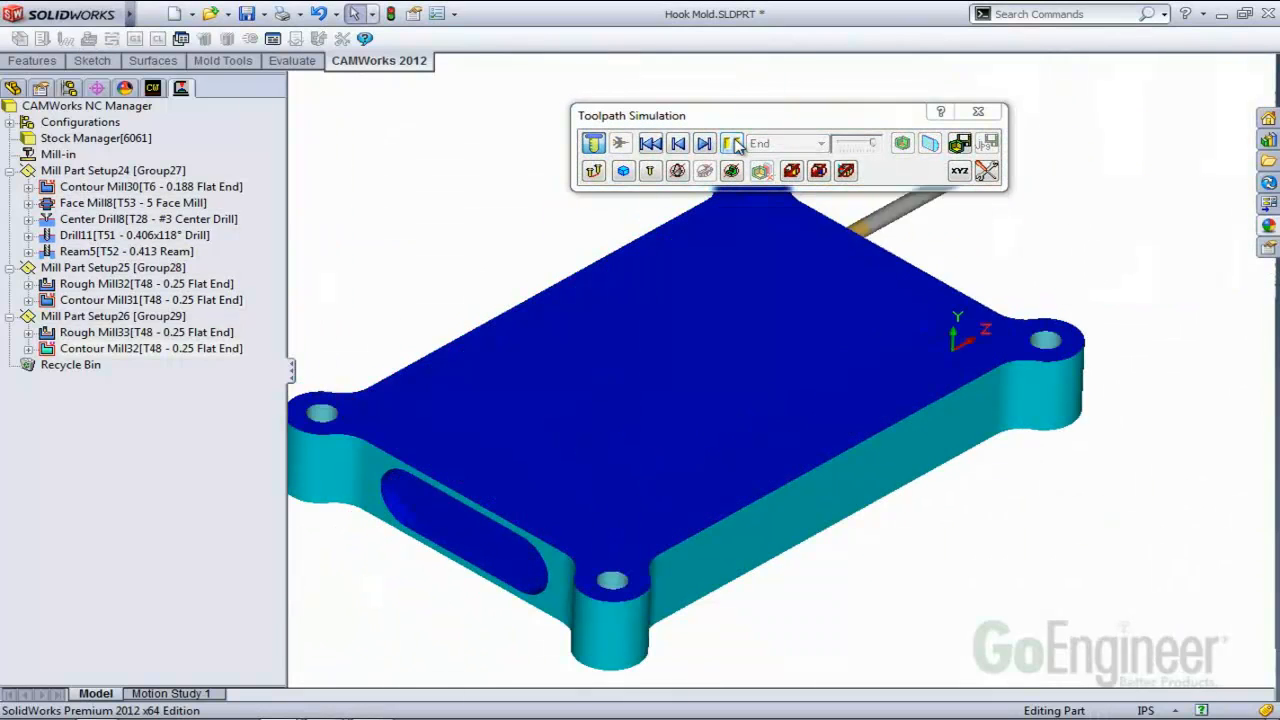
pyautogui.click(903, 143)
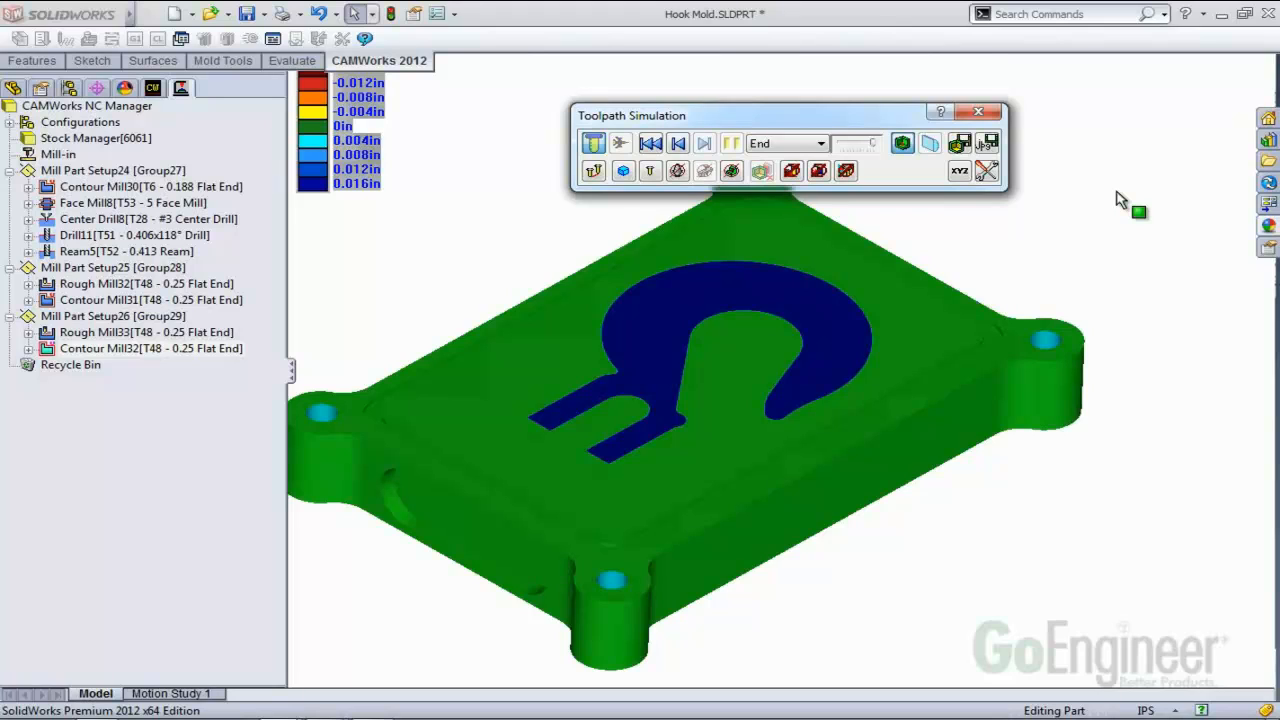
pyautogui.click(980, 112)
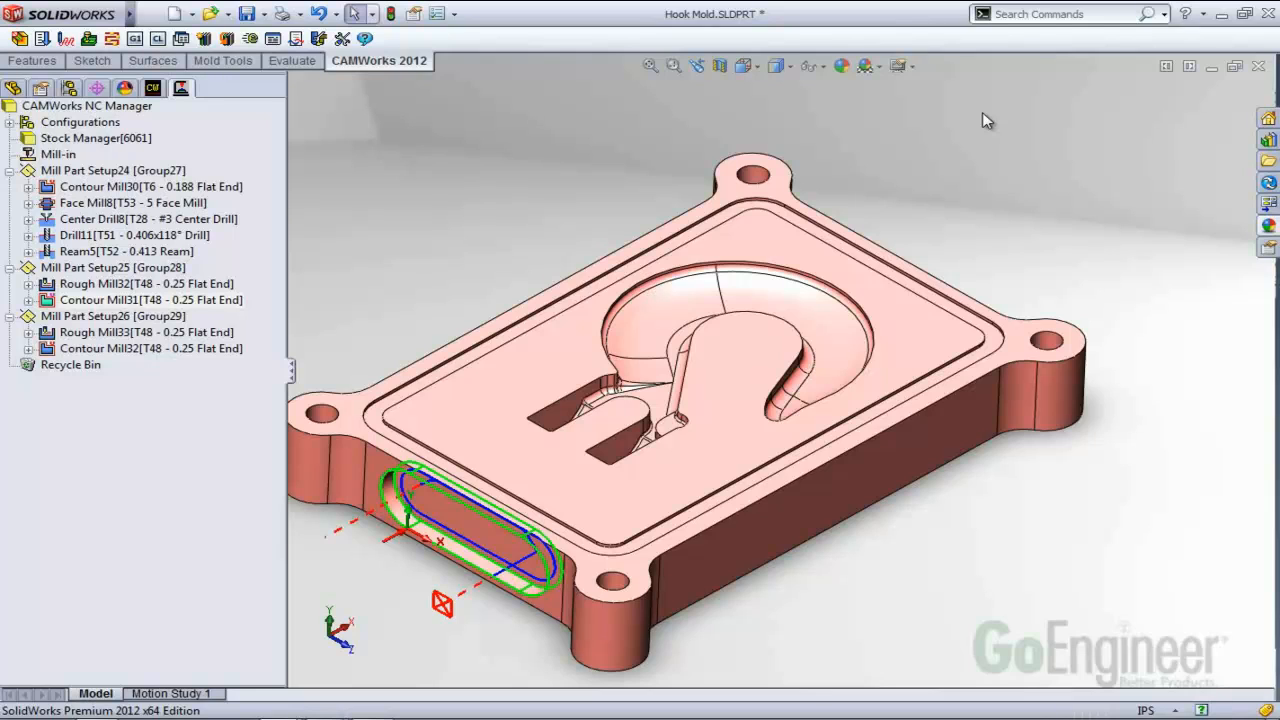
# Start inserting a multi surface feature under Mill Part Setup24 in the CAMWorks feature tree.
pyautogui.click(154, 88)
pyautogui.press('z')
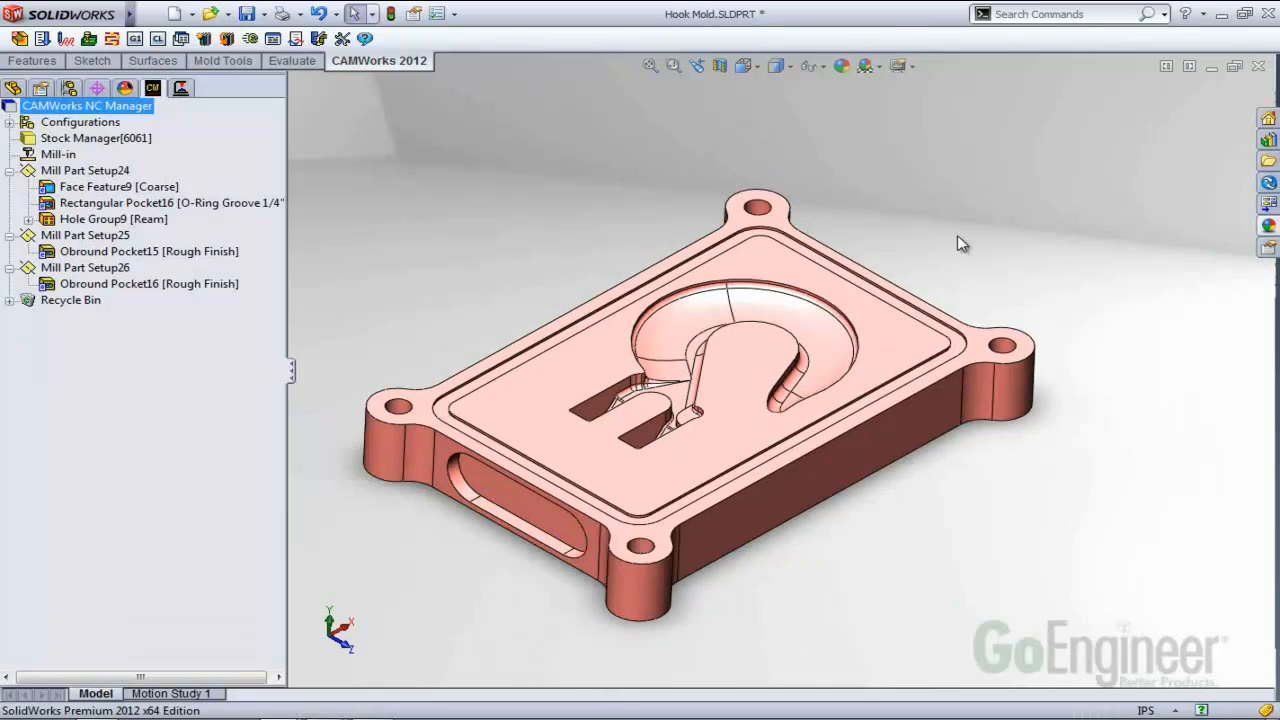
pyautogui.moveTo(889, 264); pyautogui.dragTo(882, 293, button='middle')
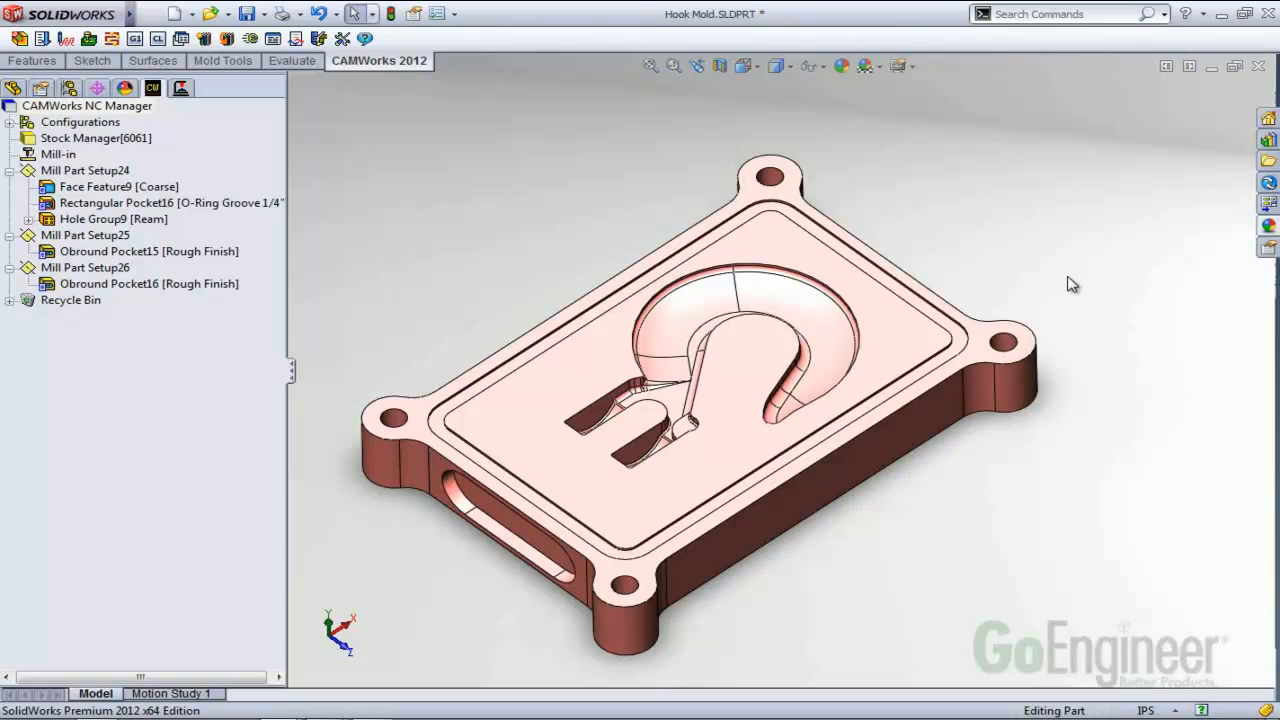
pyautogui.click(64, 172)
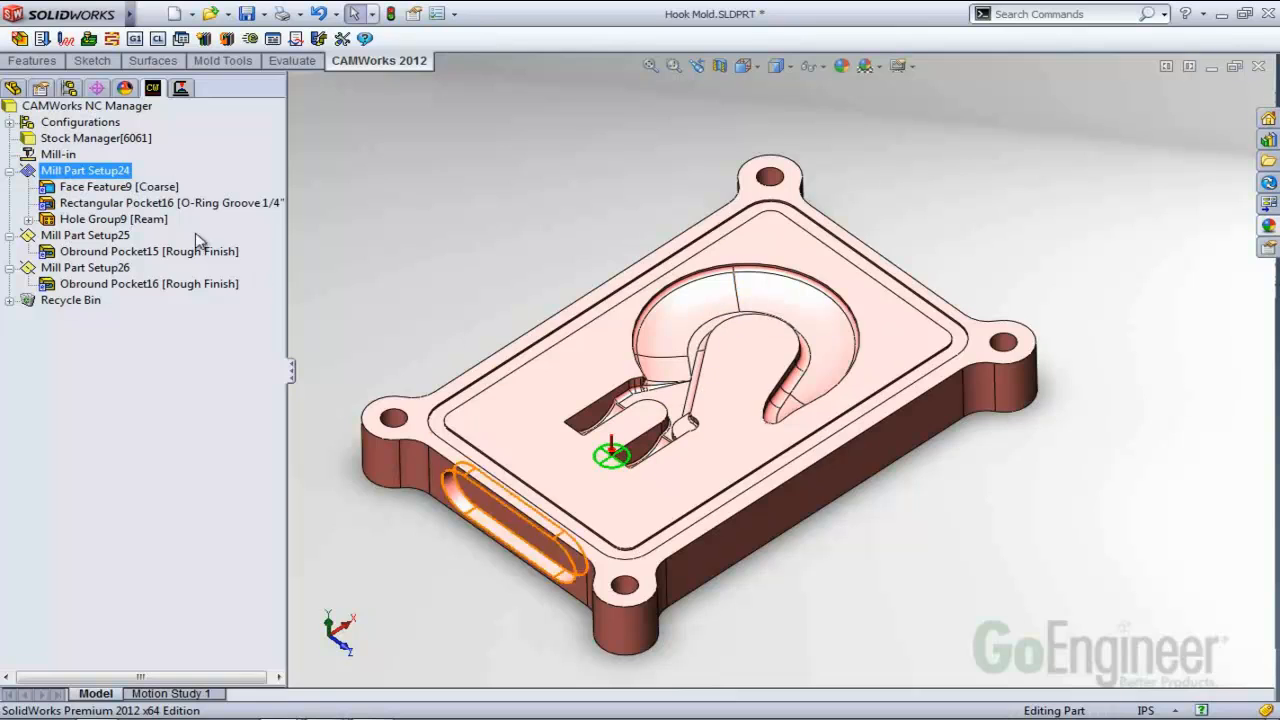
pyautogui.rightClick(100, 172)
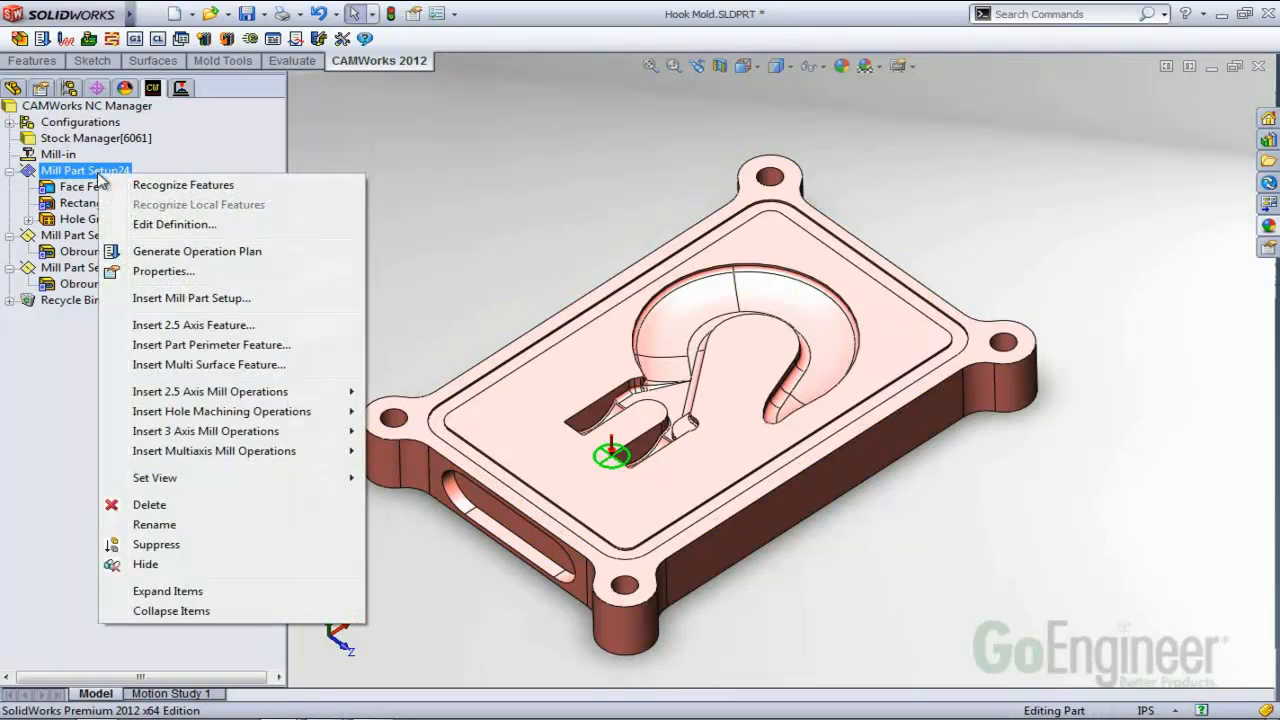
pyautogui.click(251, 366)
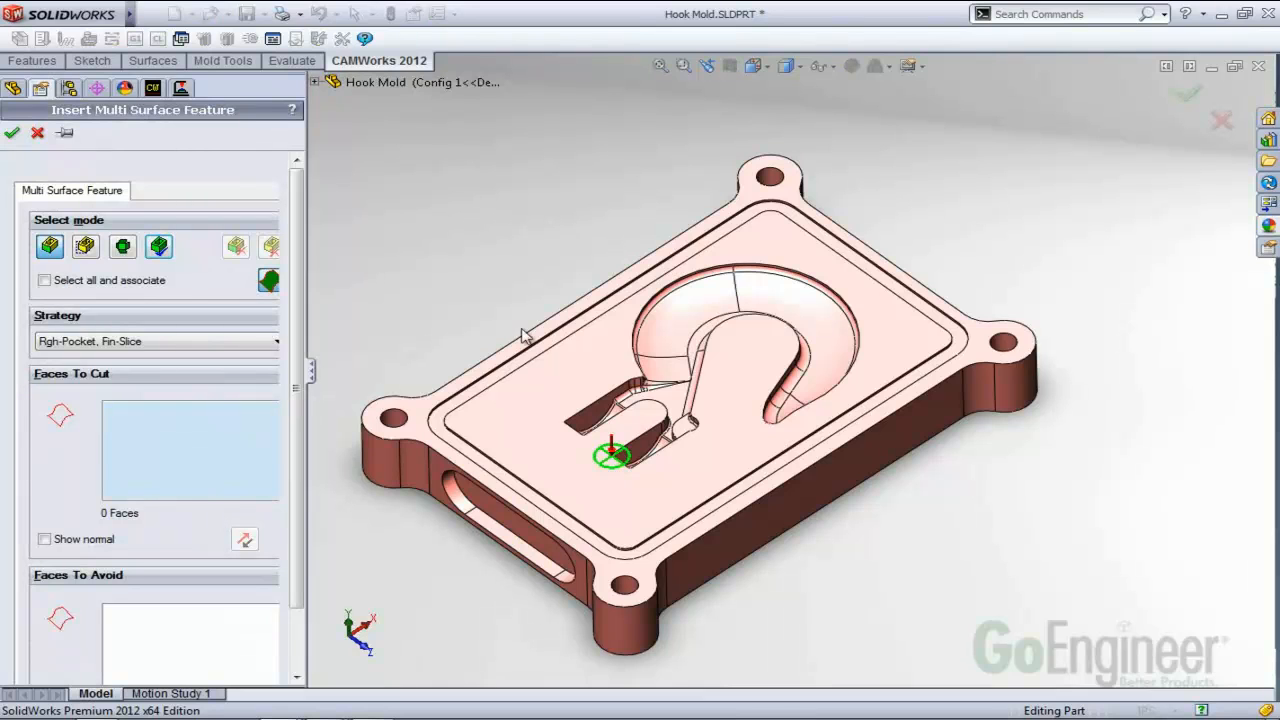
# Pick the curved faces of the hook cavity and its adjoining inner walls individually as faces to cut.
pyautogui.scroll(-5, 681, 331)
pyautogui.click(706, 310)
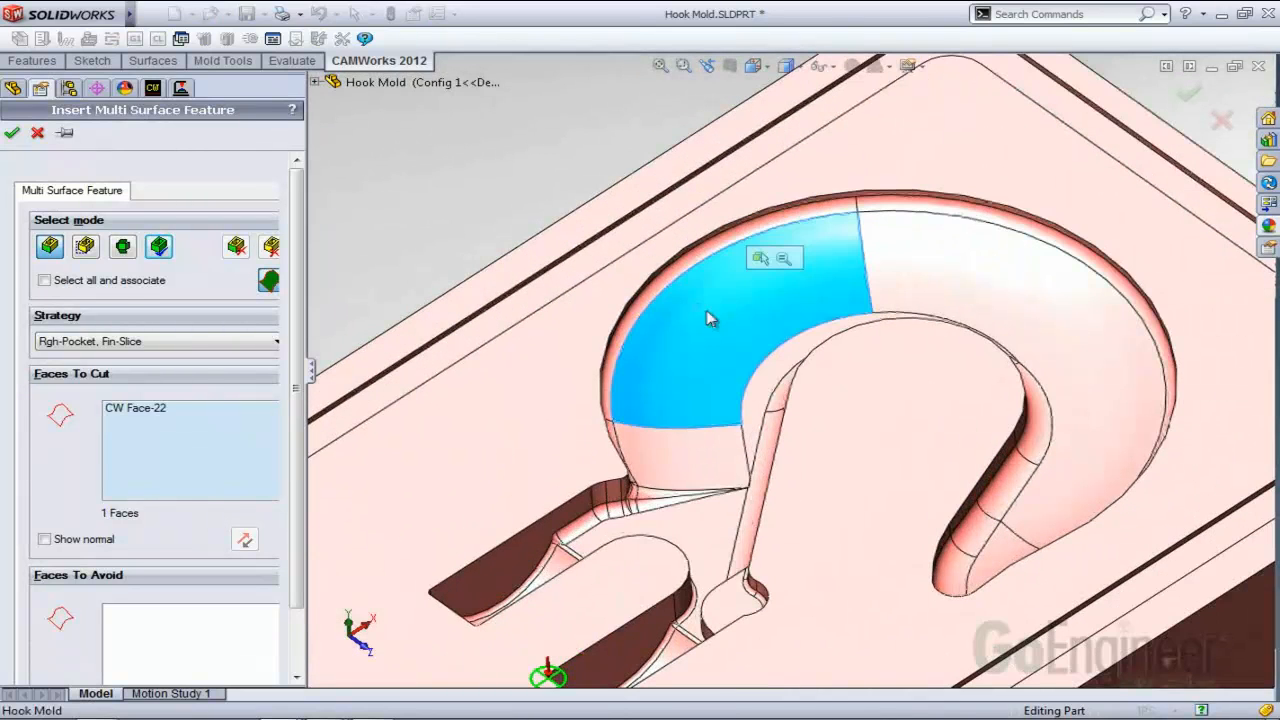
pyautogui.click(690, 261)
pyautogui.click(886, 251)
pyautogui.click(871, 207)
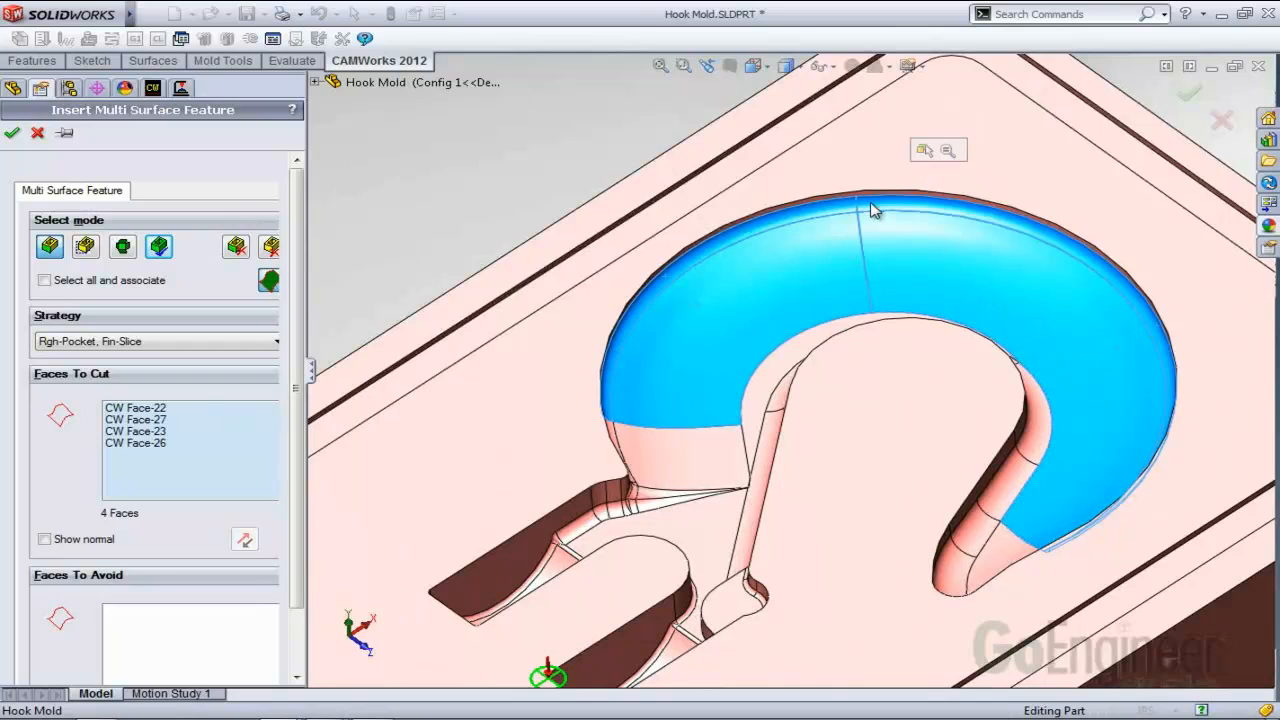
pyautogui.click(700, 440)
pyautogui.scroll(-2, 750, 410)
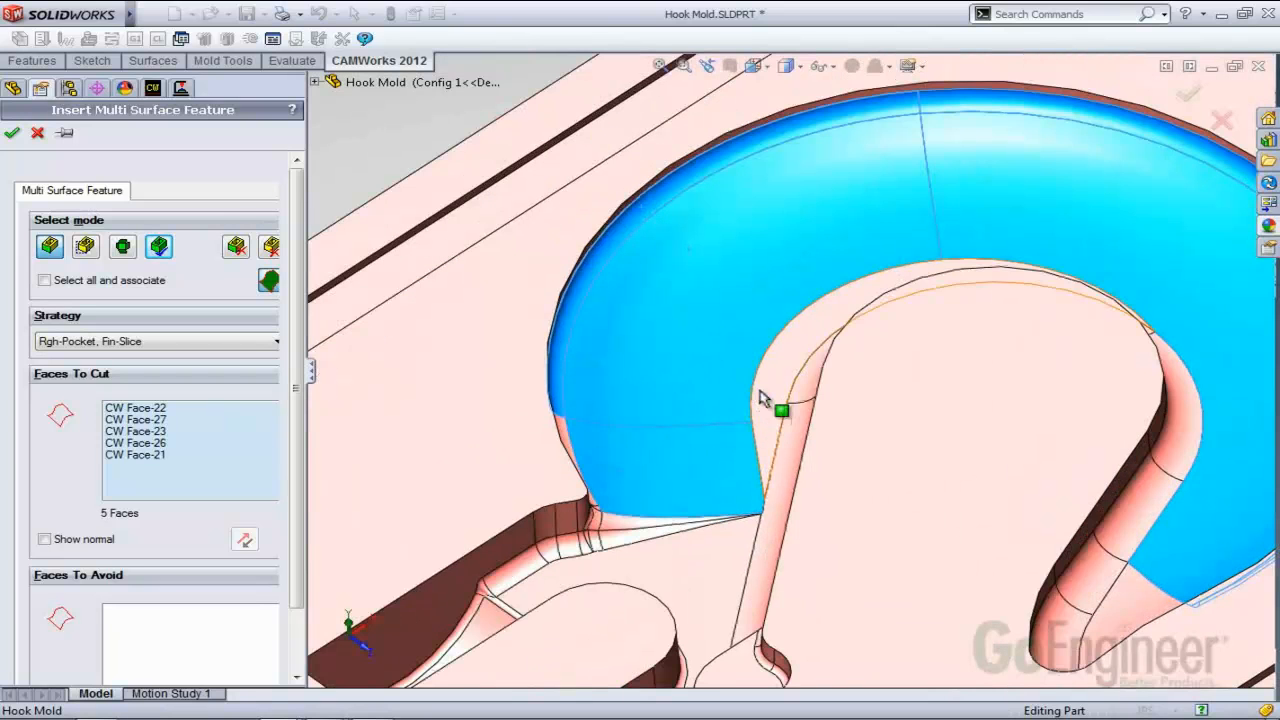
pyautogui.click(765, 425)
pyautogui.click(785, 432)
# Add the small blend faces where the hook cavity meets the slot to the faces to cut.
pyautogui.scroll(-5, 630, 530)
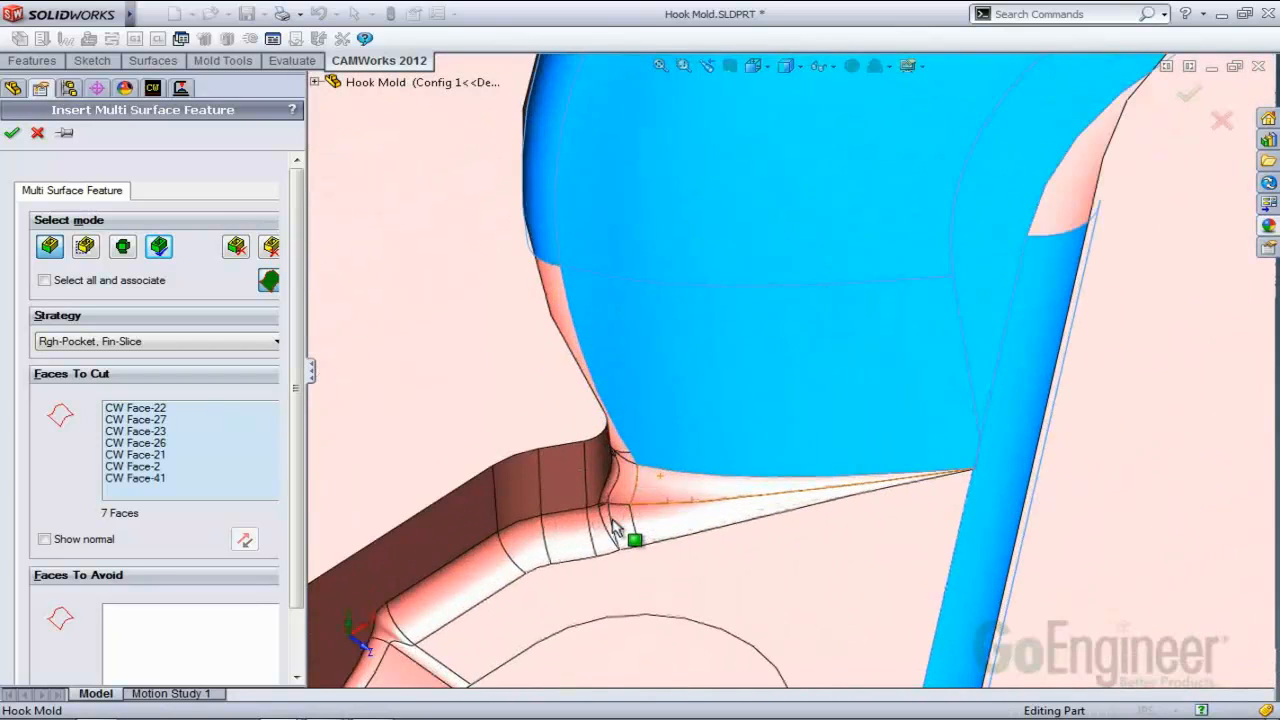
pyautogui.scroll(-3, 655, 476)
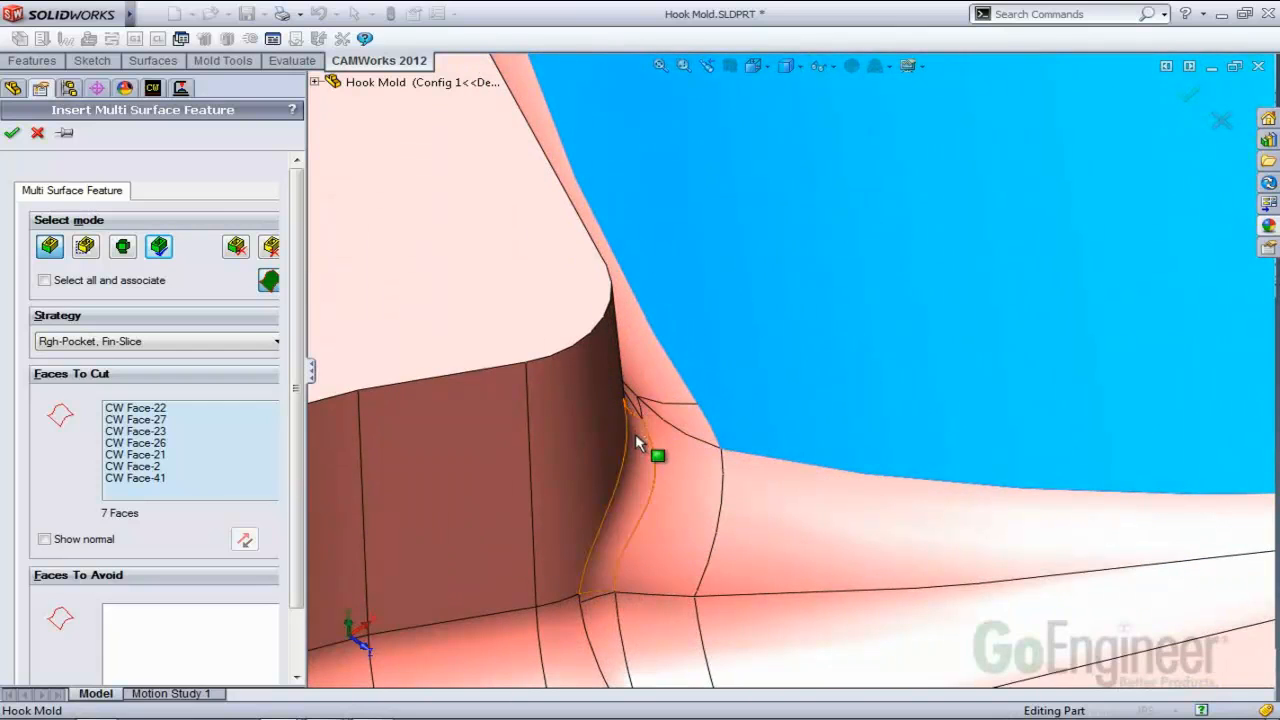
pyautogui.click(648, 455)
pyautogui.click(673, 449)
pyautogui.click(663, 412)
pyautogui.click(652, 394)
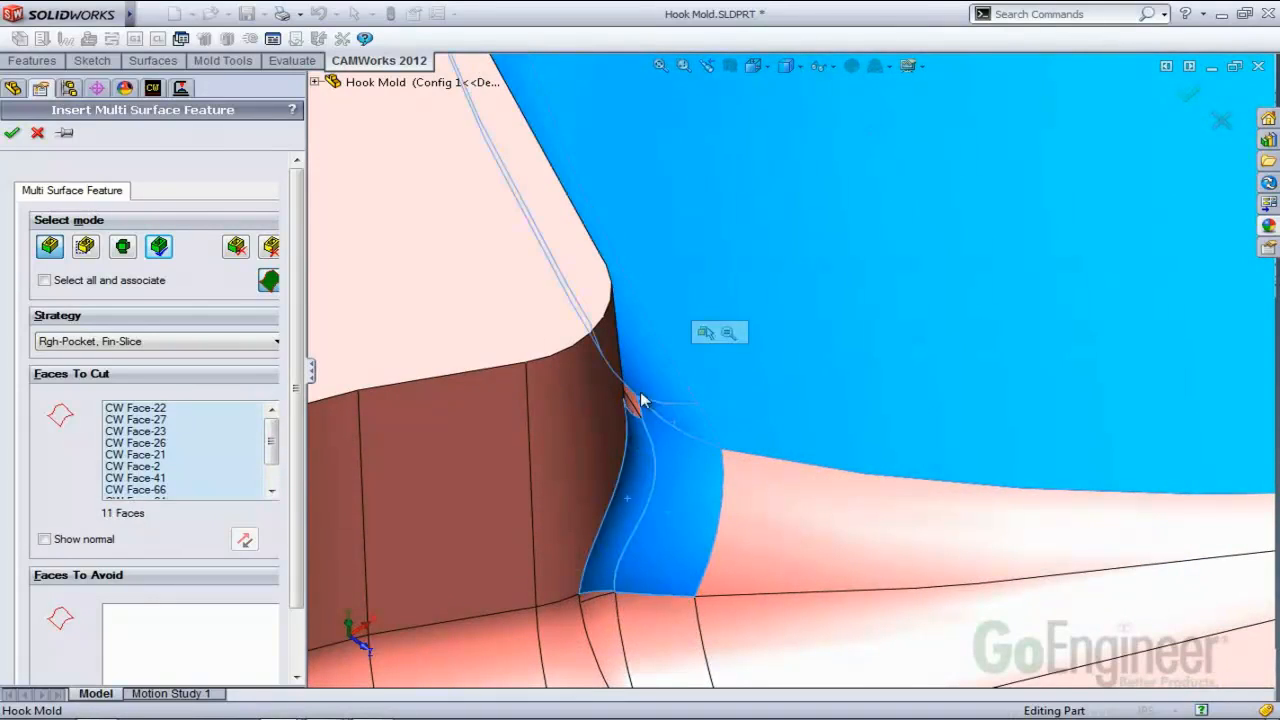
pyautogui.scroll(-3, 600, 590)
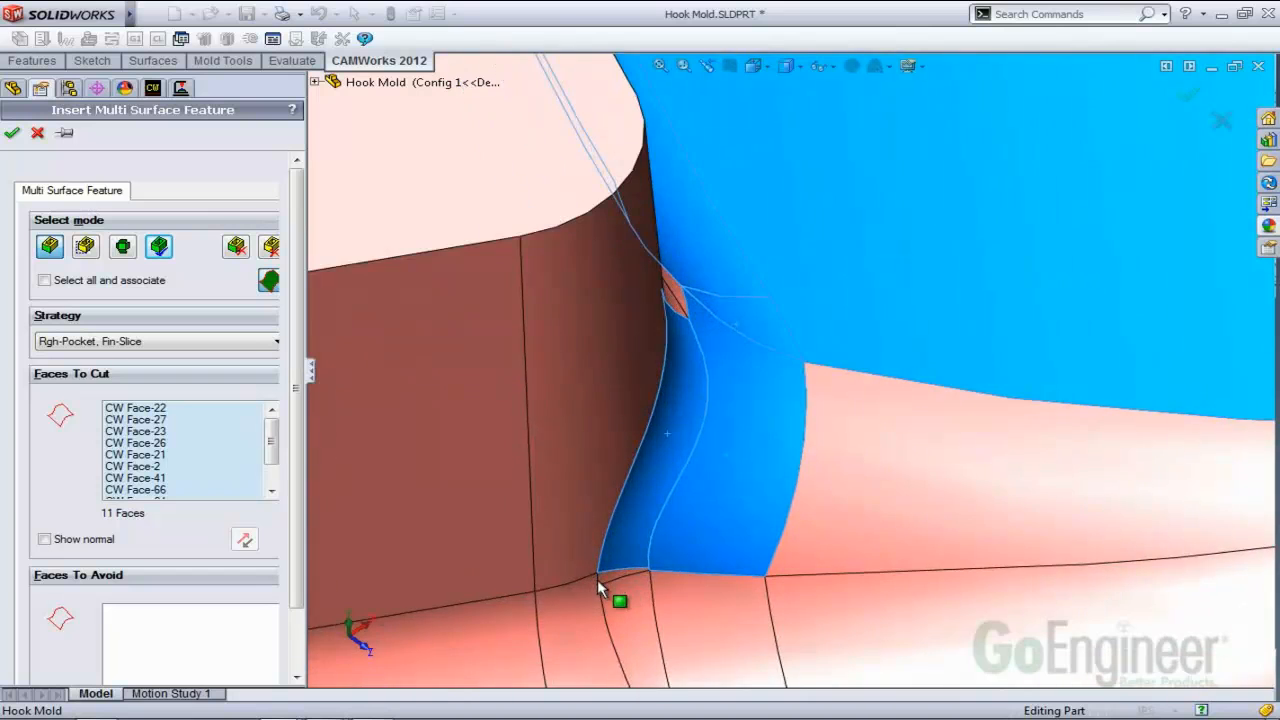
pyautogui.scroll(6, 614, 566)
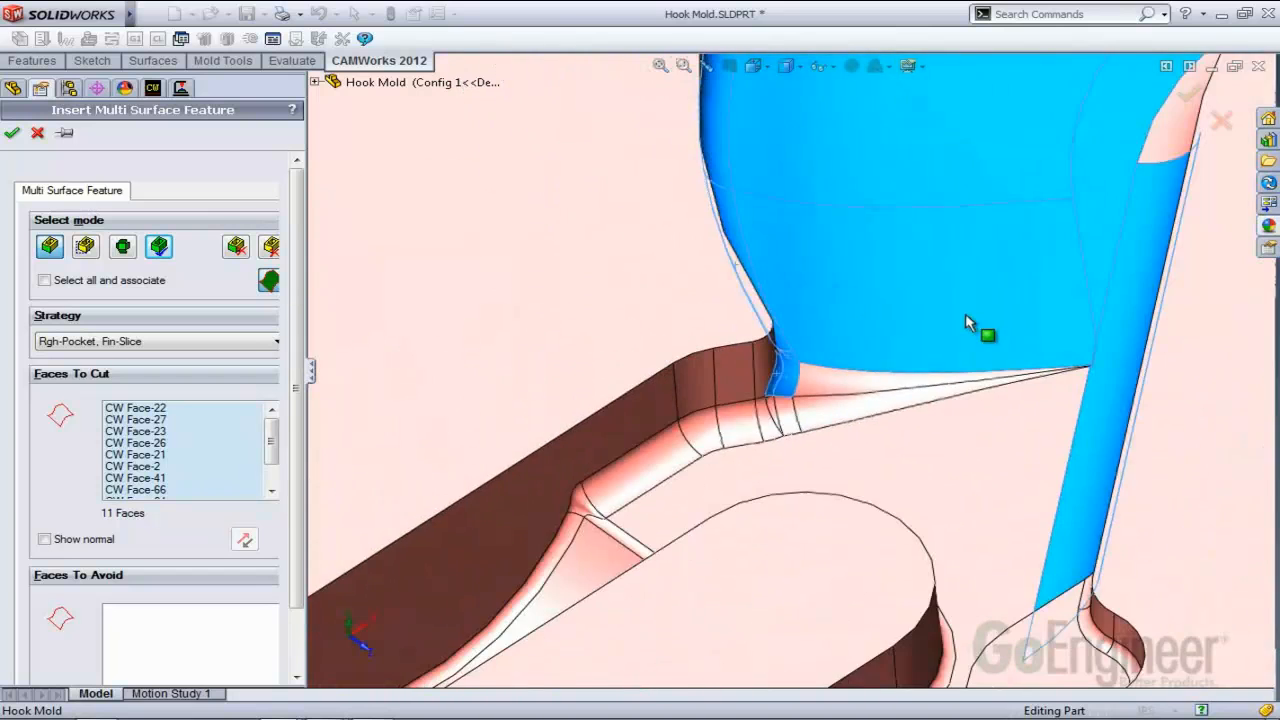
pyautogui.scroll(5, 985, 330)
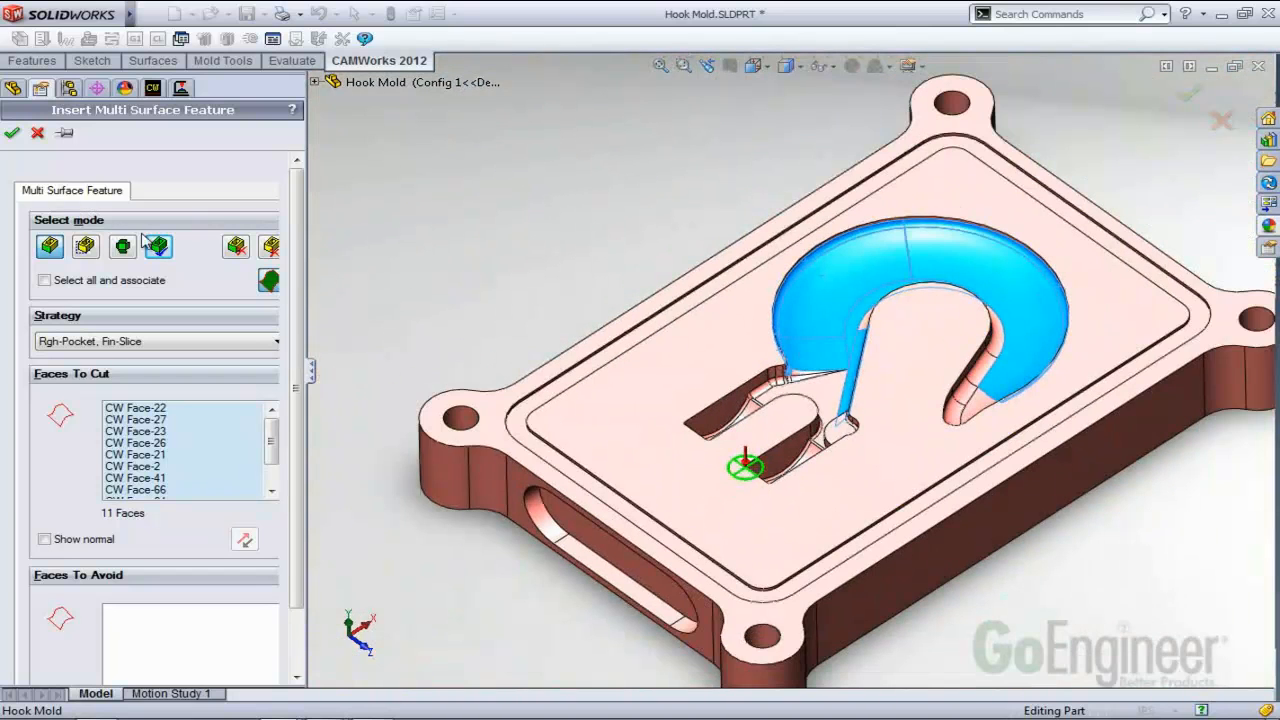
# Select all faces of the part as faces to cut, set the strategy to Rgh-Pocket, Fin-3D Stepover, and accept the feature.
pyautogui.click(160, 247)
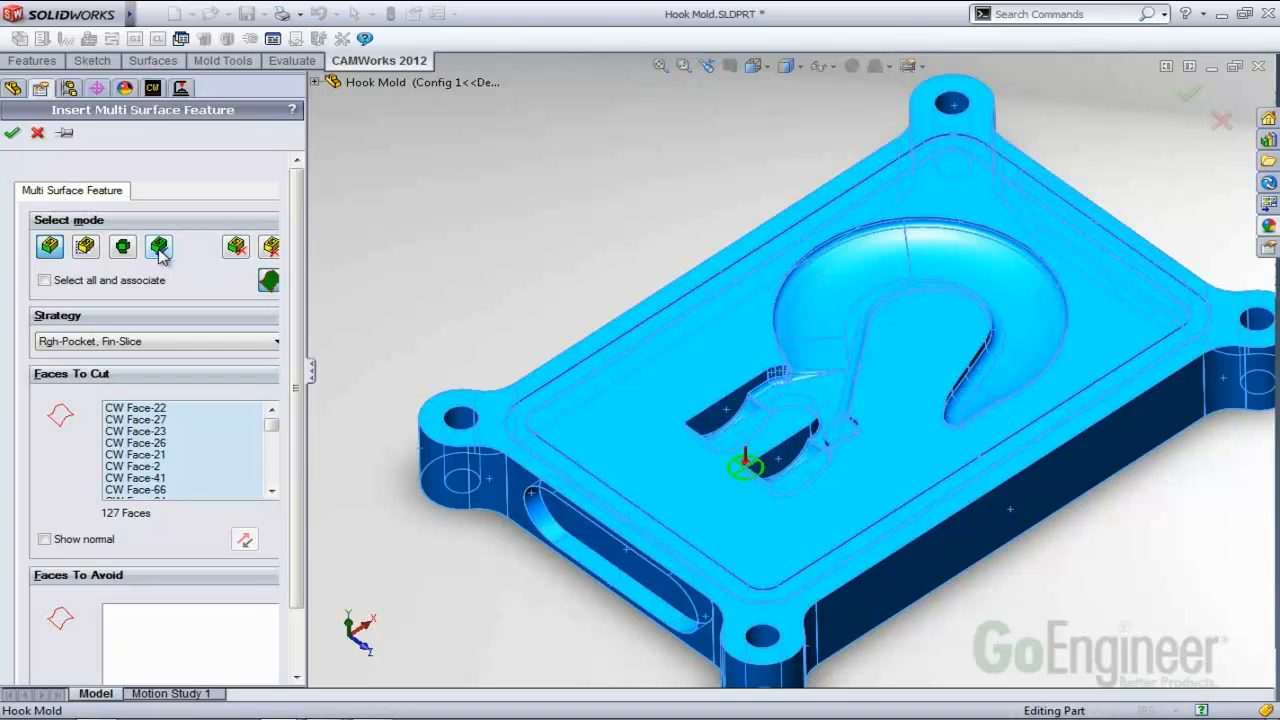
pyautogui.click(197, 346)
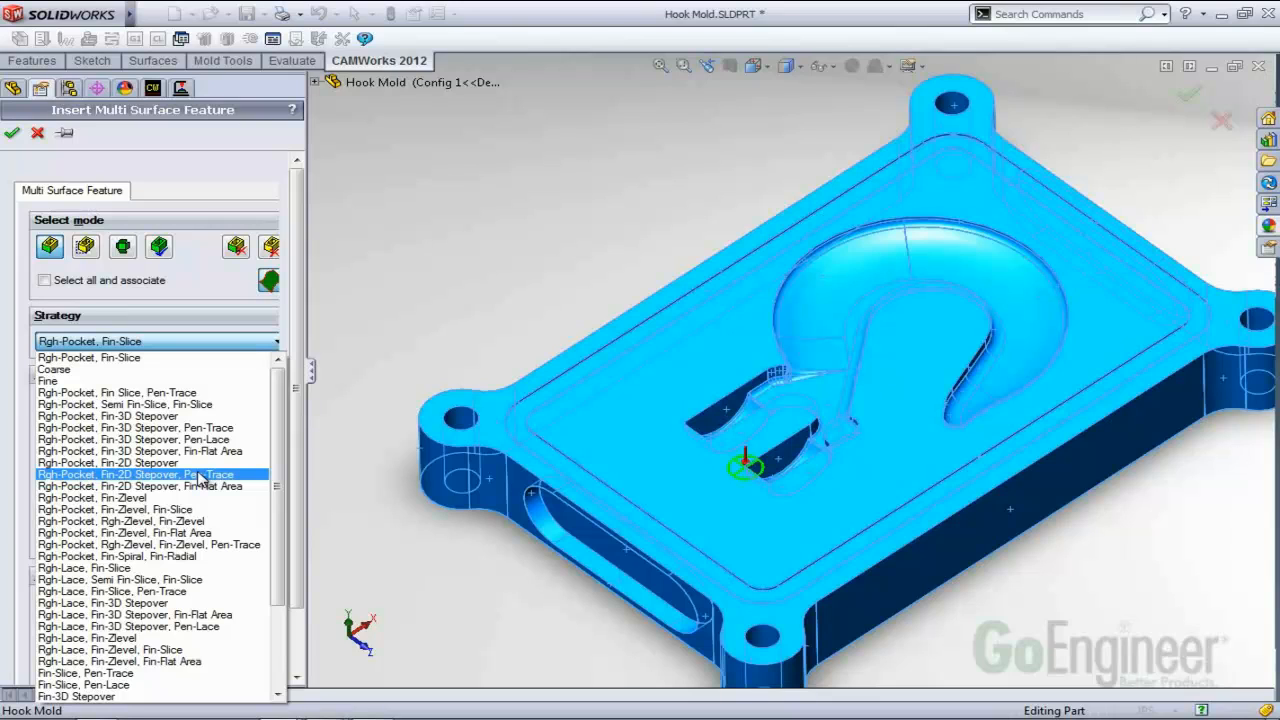
pyautogui.click(124, 416)
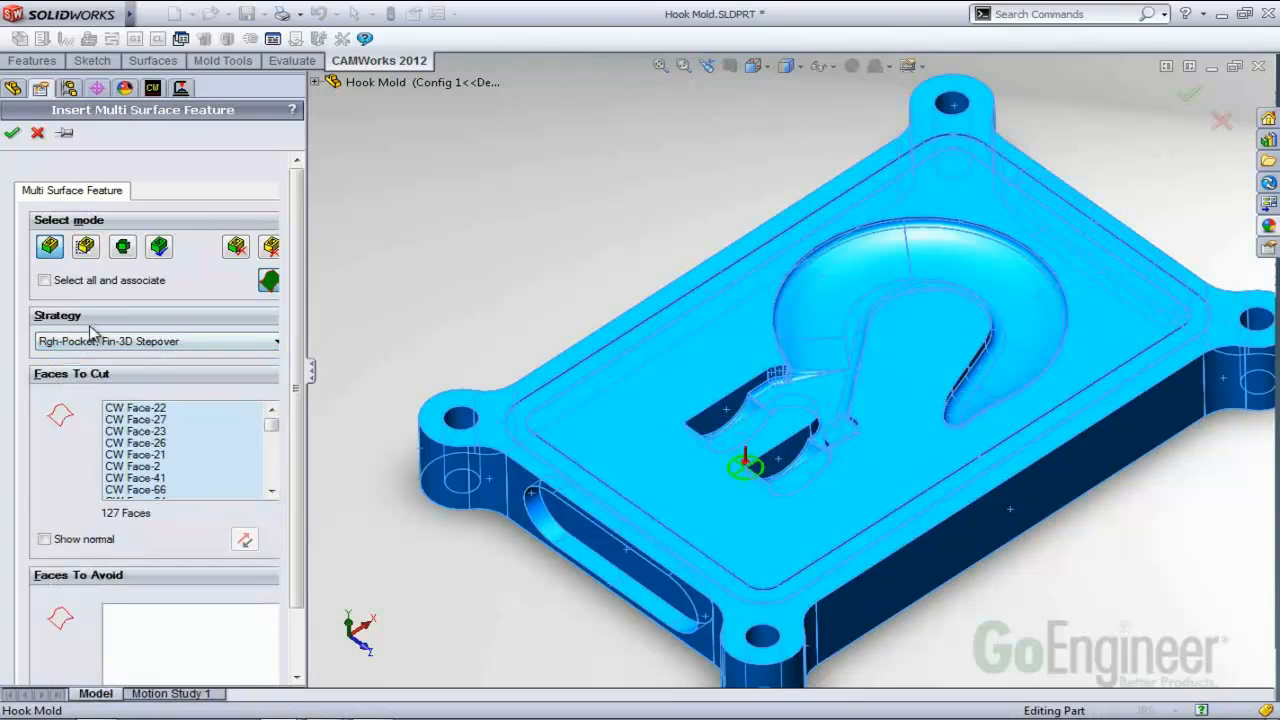
pyautogui.click(13, 134)
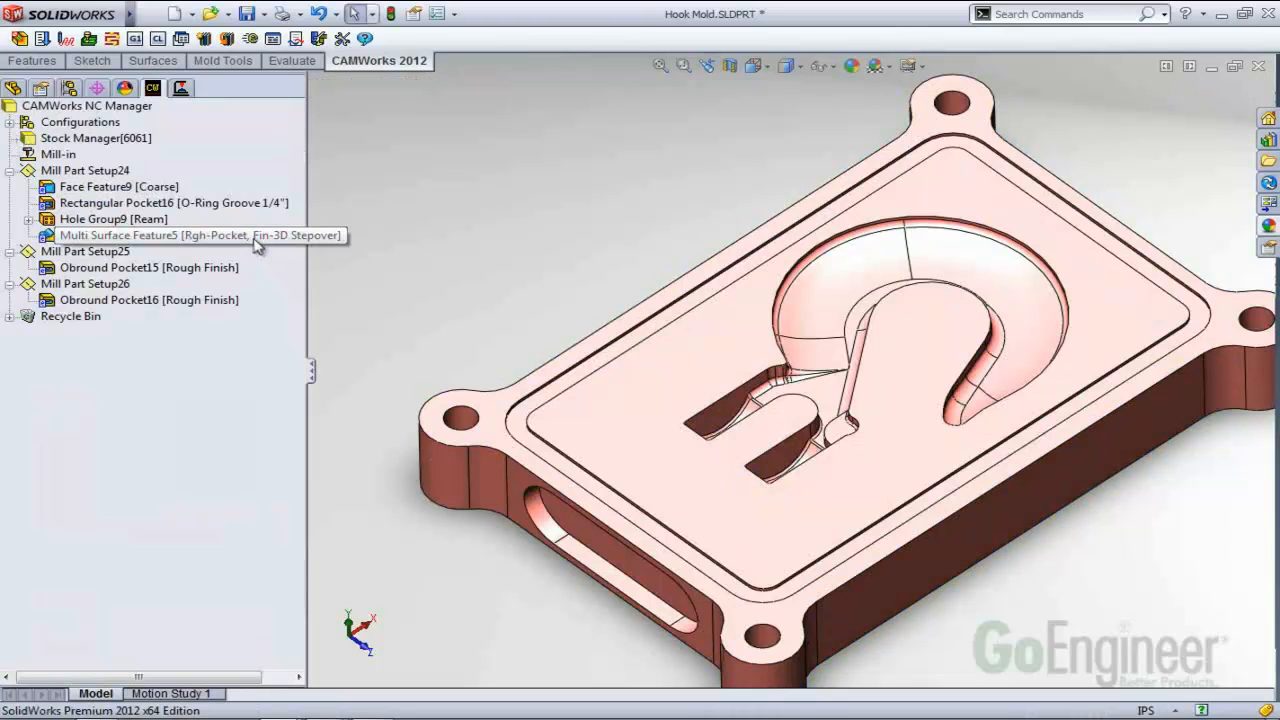
# Generate the operation plan for the new multi surface feature in Mill Part Setup24.
pyautogui.rightClick(258, 248)
pyautogui.click(300, 251)
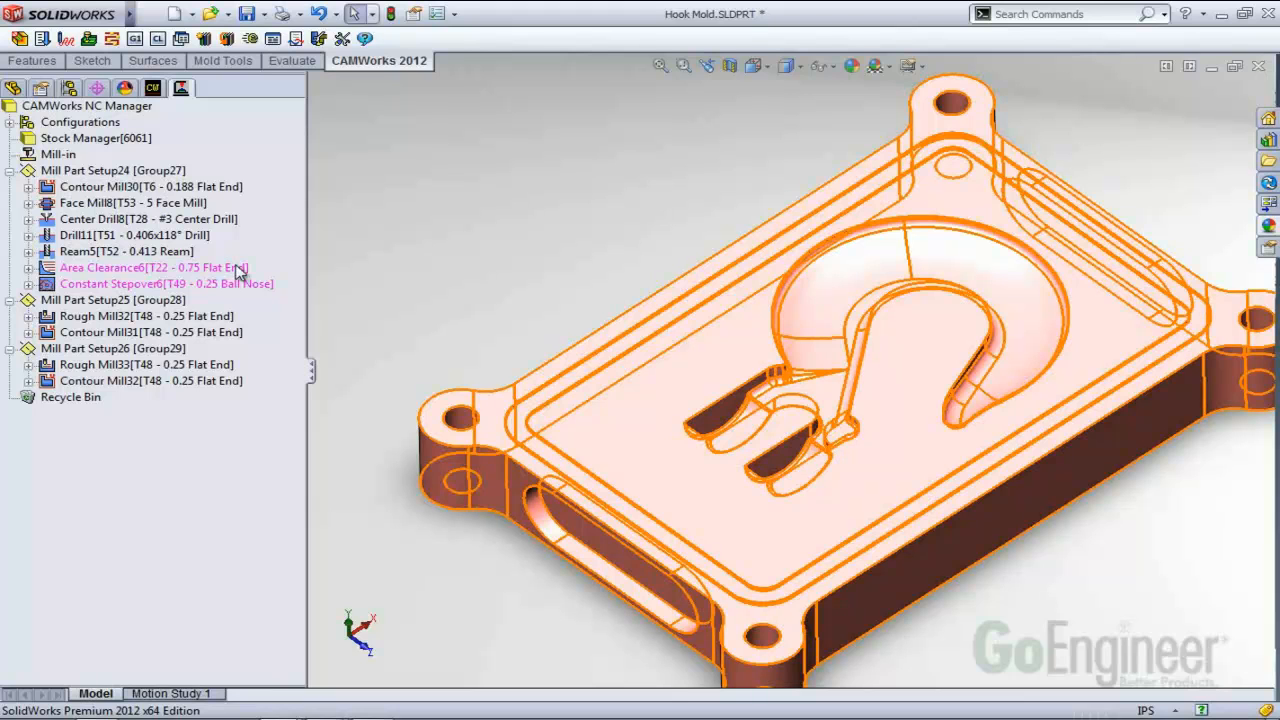
pyautogui.scroll(2, 648, 276)
pyautogui.scroll(-2, 877, 315)
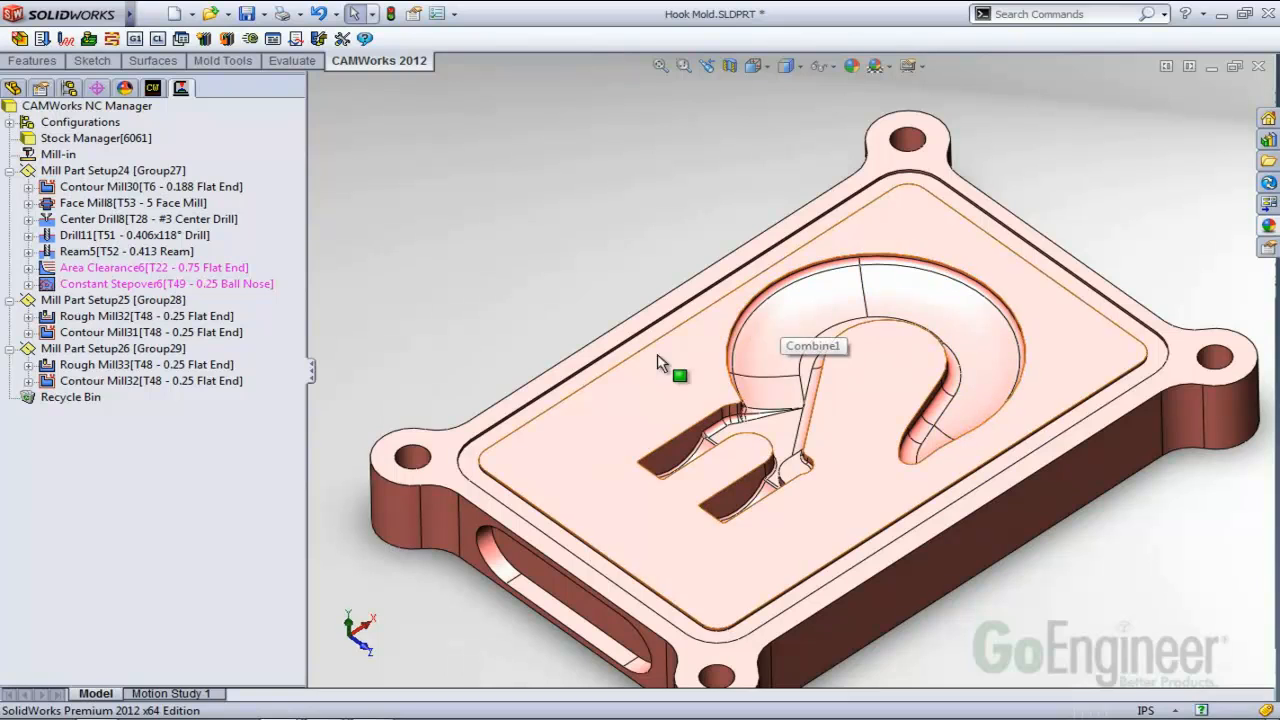
pyautogui.moveTo(777, 350); pyautogui.dragTo(773, 304, button='middle')
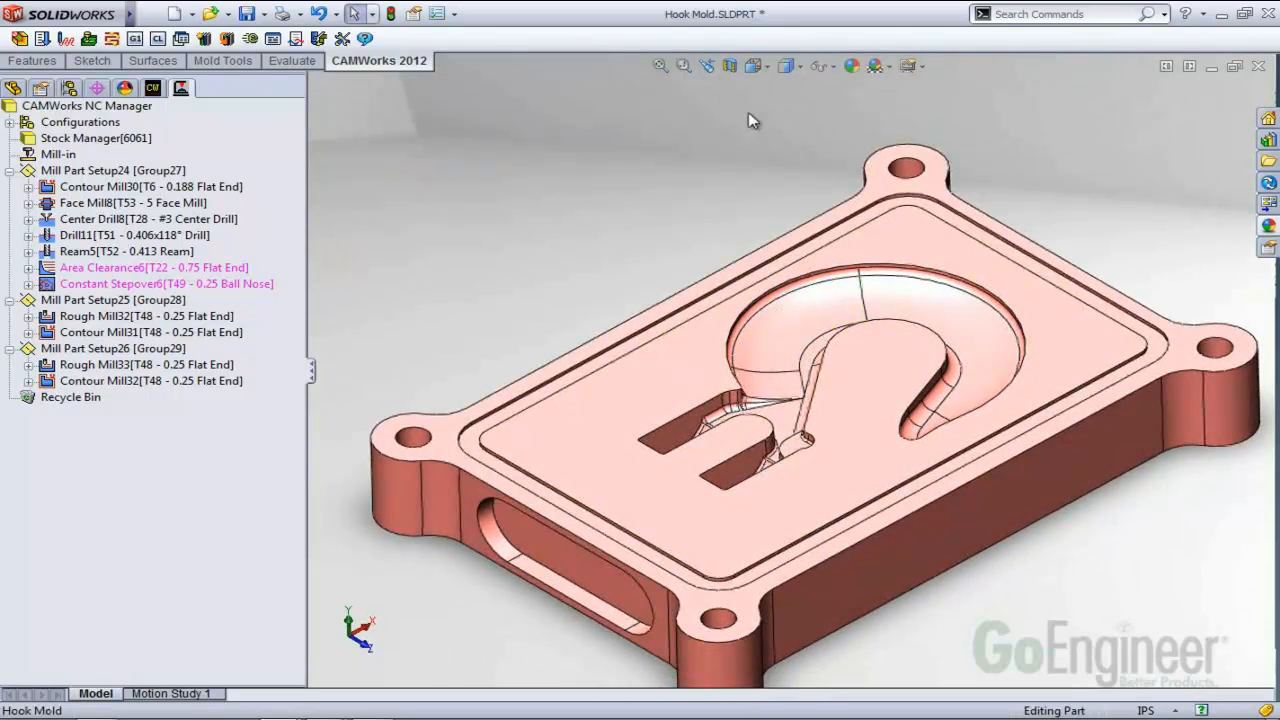
# Examine the Contain sketch's outline around the hook cavity and the two slots.
pyautogui.moveTo(952, 528); pyautogui.dragTo(948, 388, button='middle')
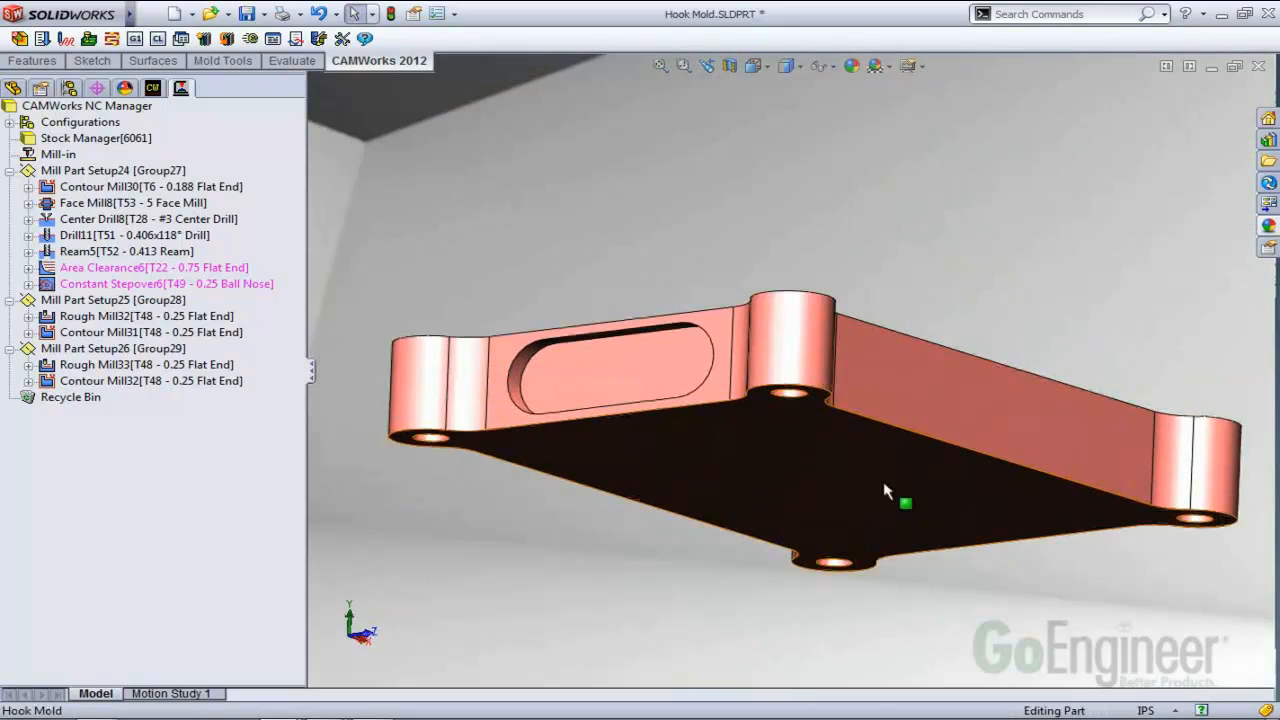
pyautogui.moveTo(816, 244); pyautogui.dragTo(777, 286, button='middle')
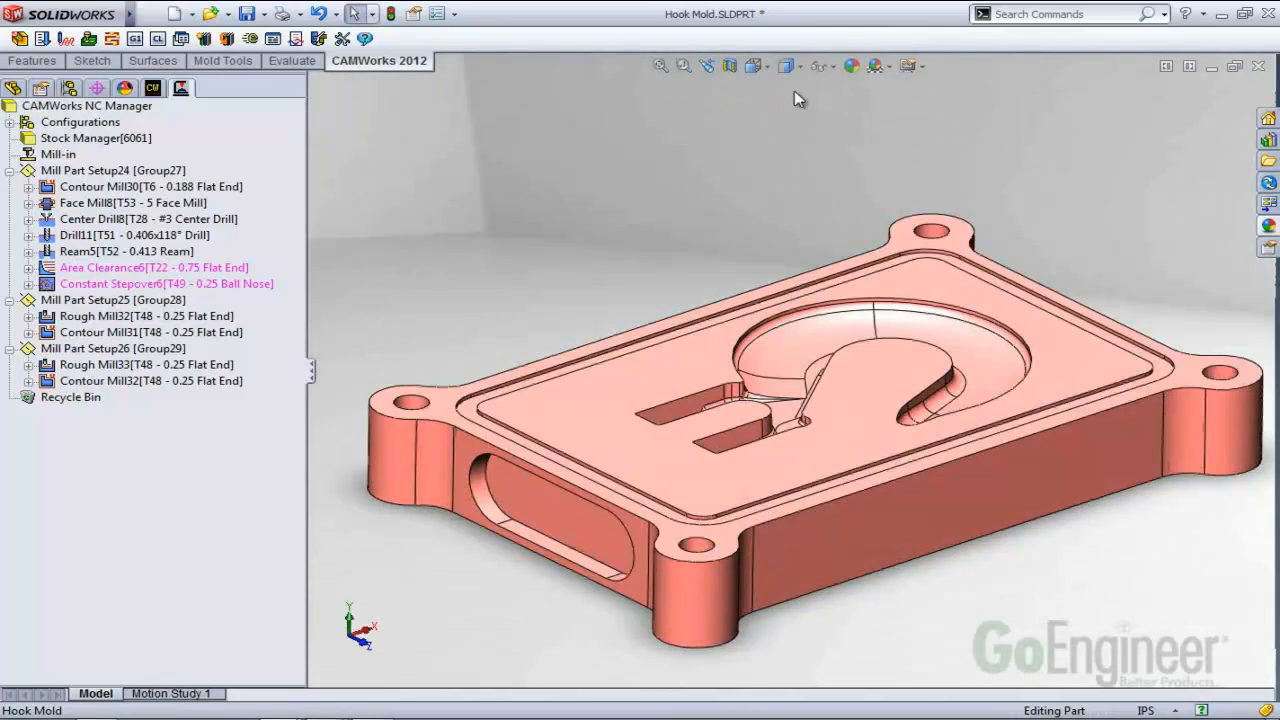
pyautogui.moveTo(834, 357)
pyautogui.mouseDown(button='middle')
pyautogui.moveTo(808, 391)
pyautogui.moveTo(828, 370)
pyautogui.mouseUp(button='middle')
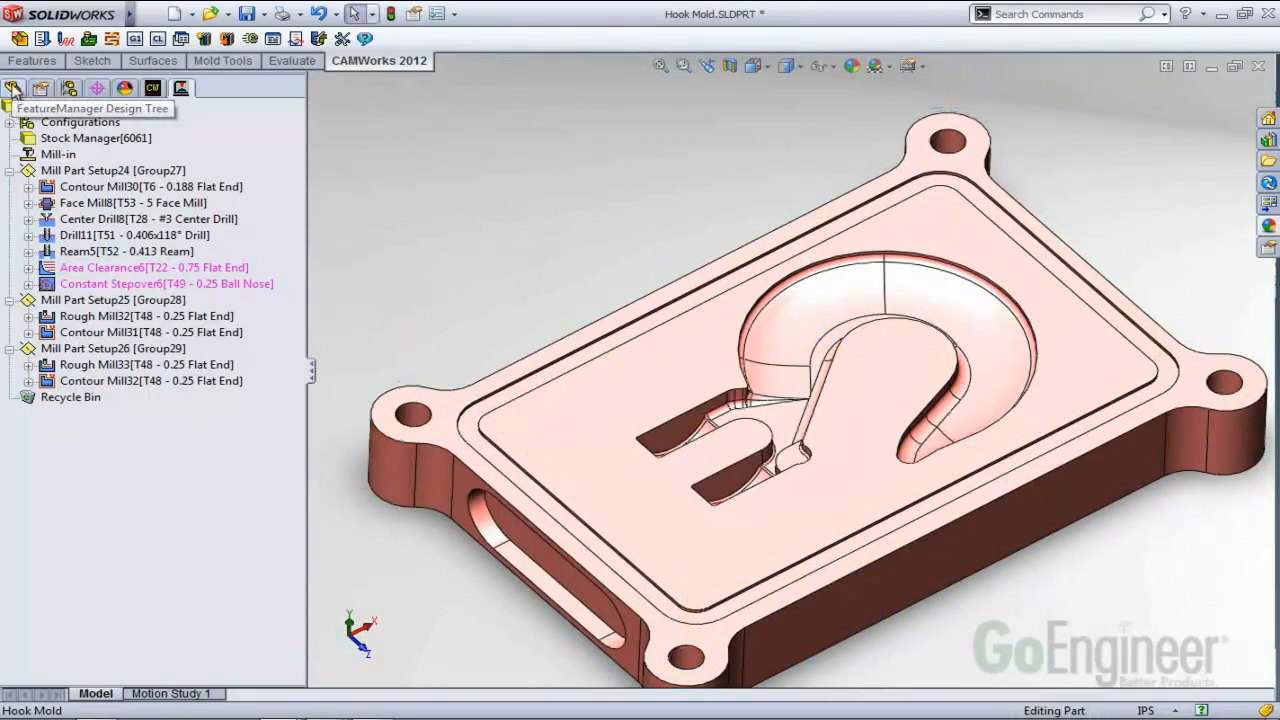
pyautogui.click(13, 90)
pyautogui.click(64, 484)
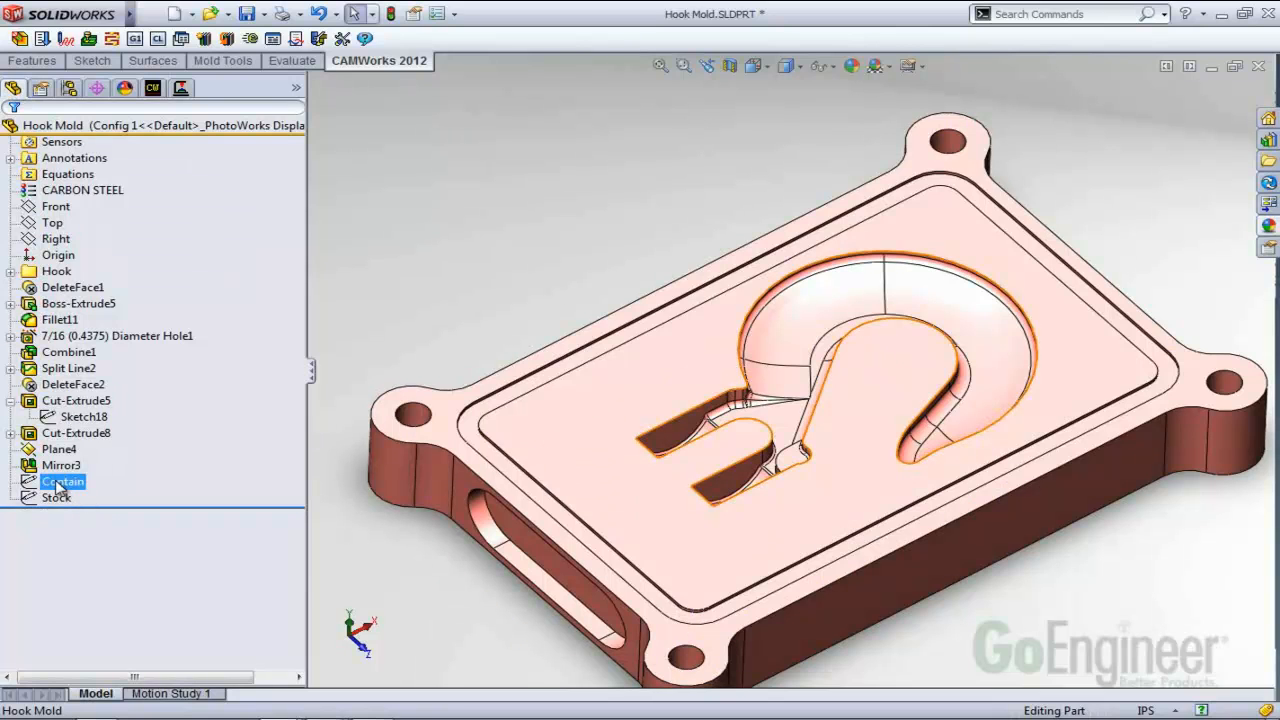
pyautogui.scroll(3, 766, 365)
pyautogui.scroll(5, 766, 414)
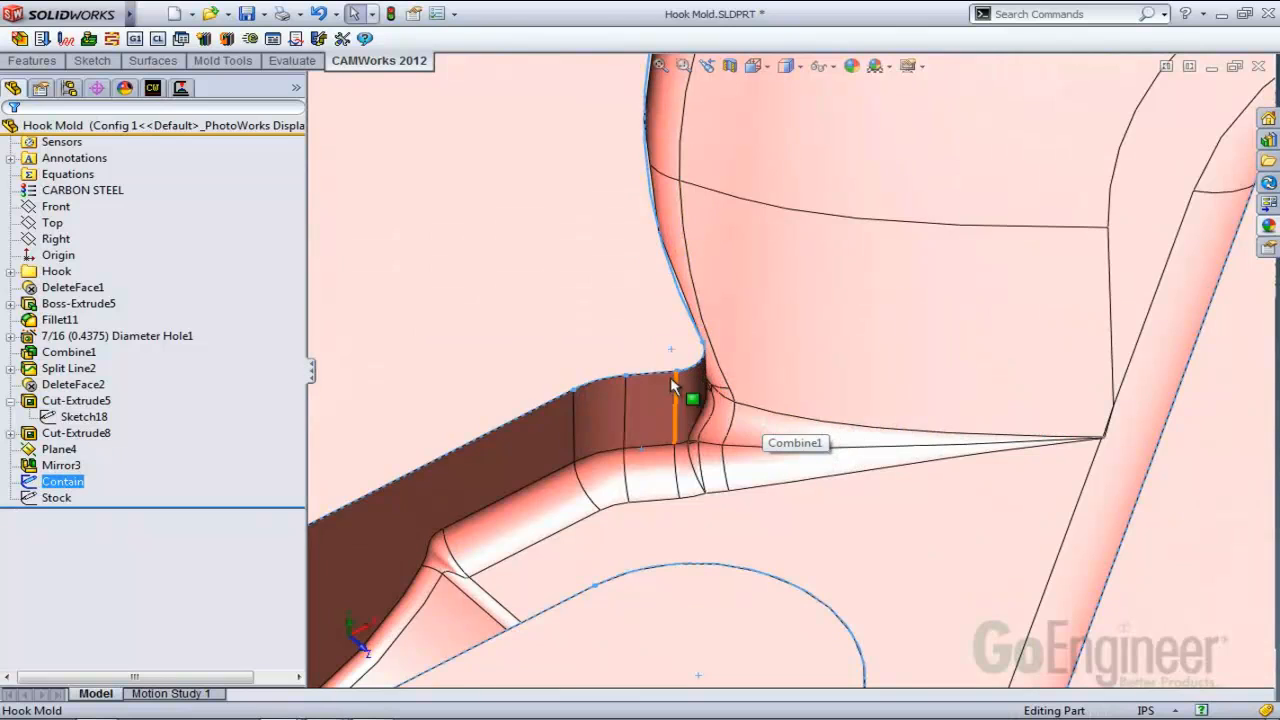
pyautogui.scroll(-5, 531, 440)
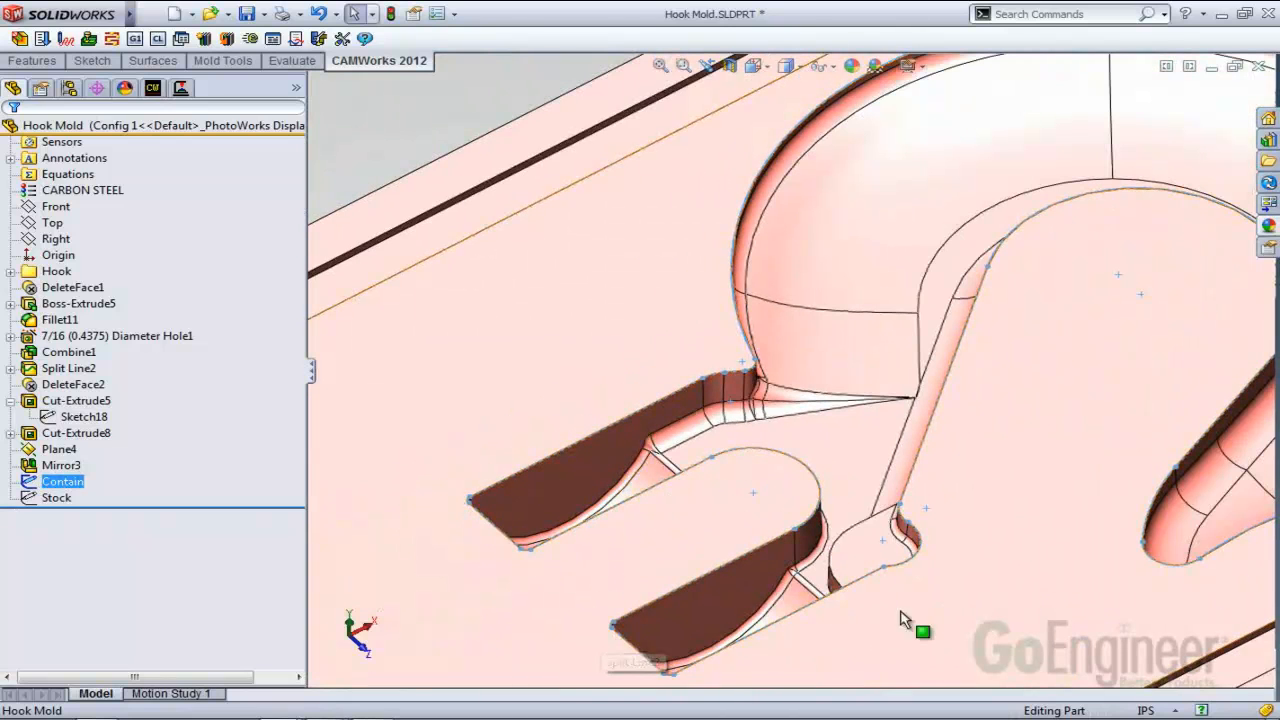
pyautogui.scroll(-4, 1001, 430)
pyautogui.scroll(-1, 974, 339)
pyautogui.scroll(1, 974, 339)
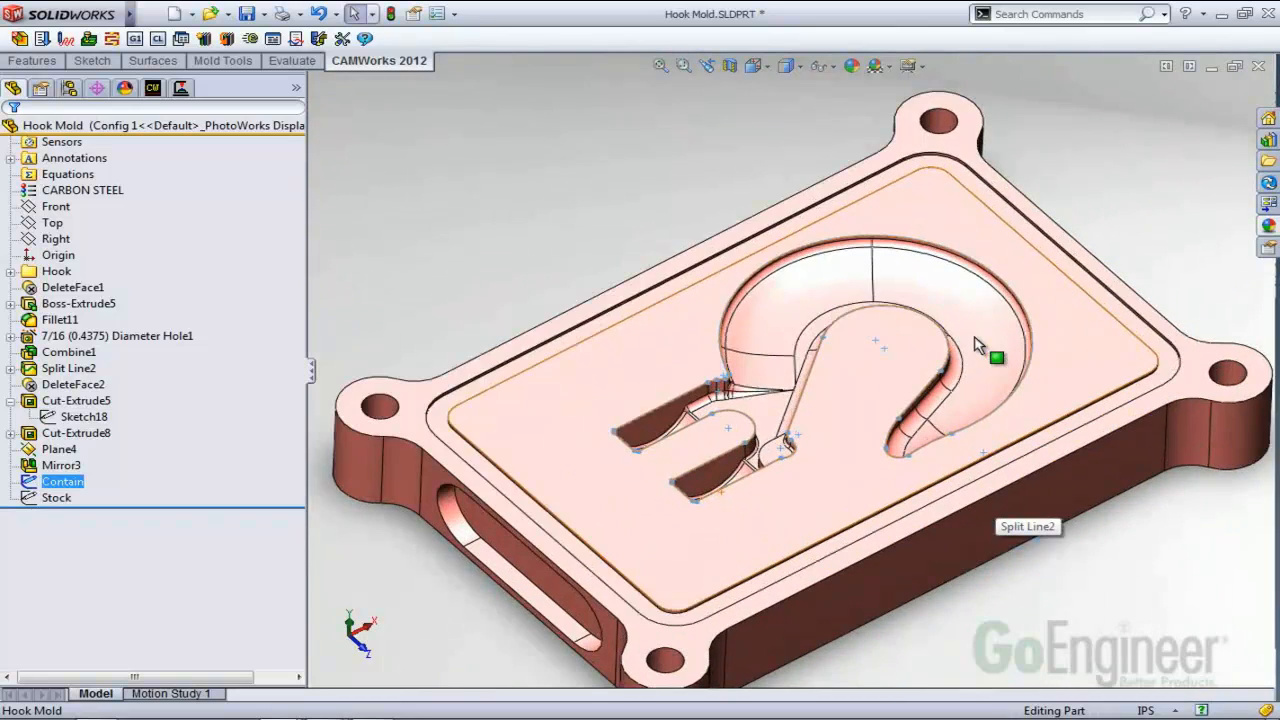
# Add a contain area based on the Contain sketch to the Area Clearance operation with tool condition Upto.
pyautogui.click(180, 89)
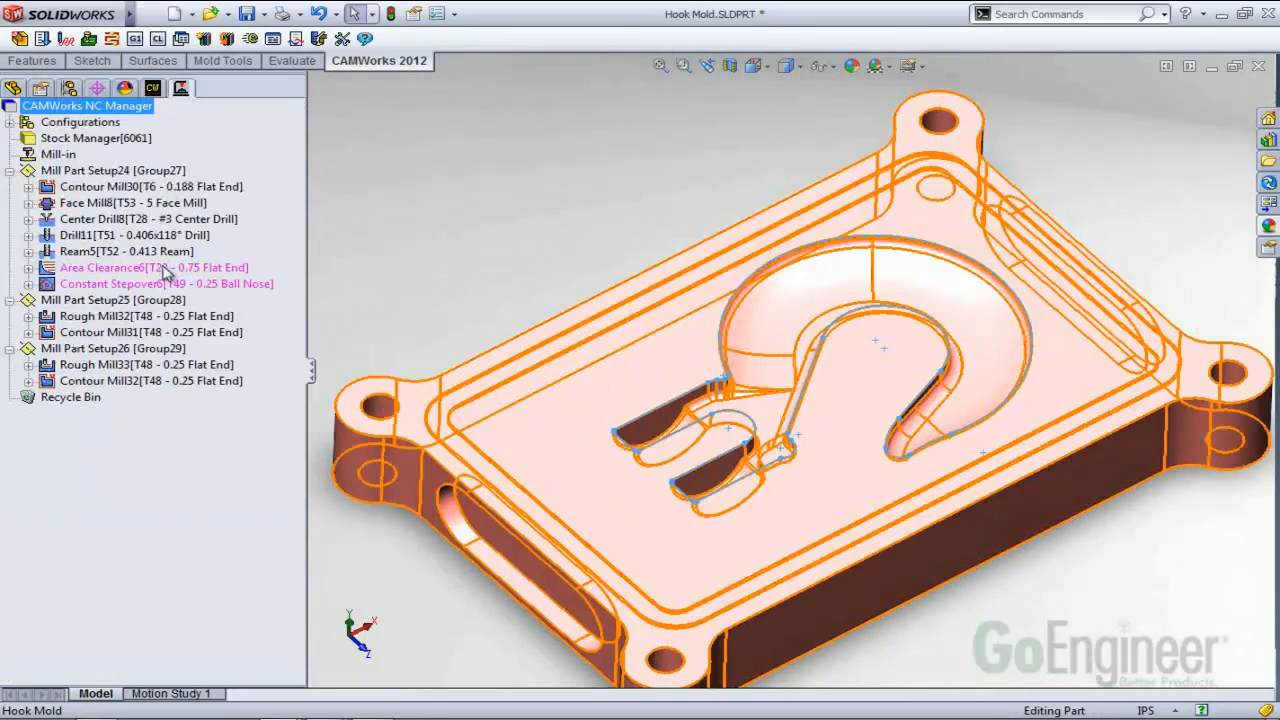
pyautogui.rightClick(165, 273)
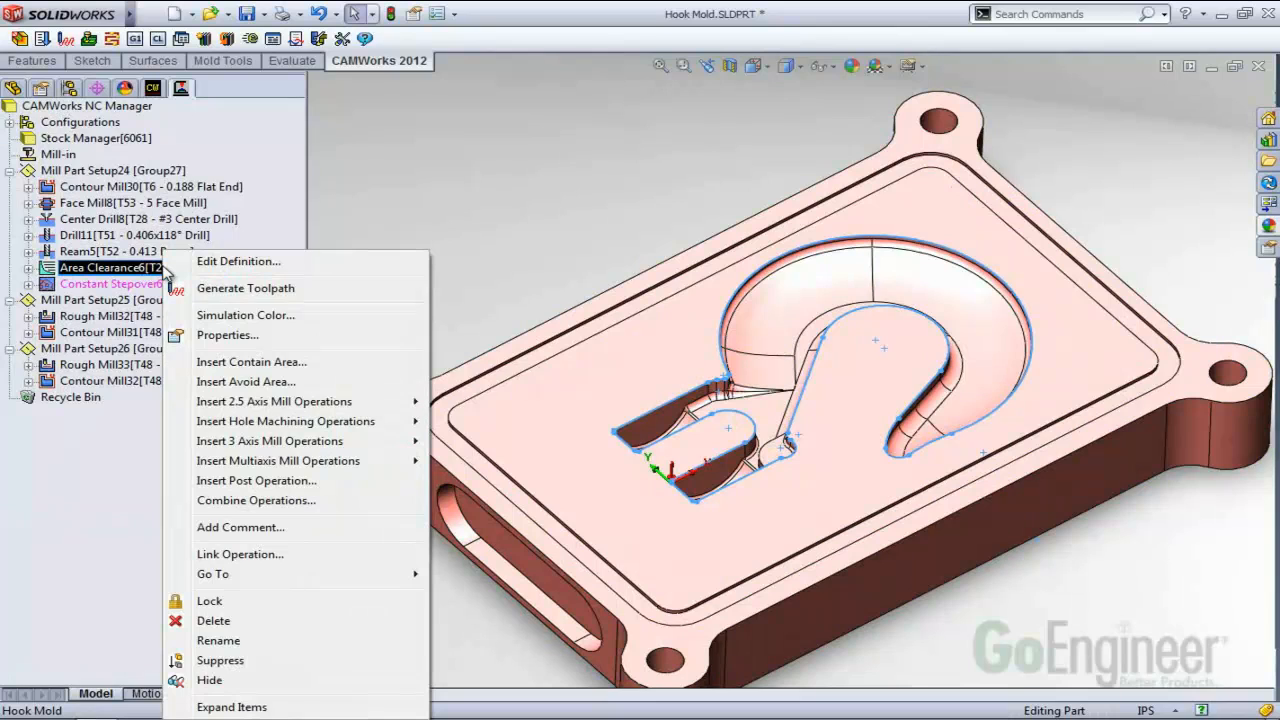
pyautogui.click(215, 362)
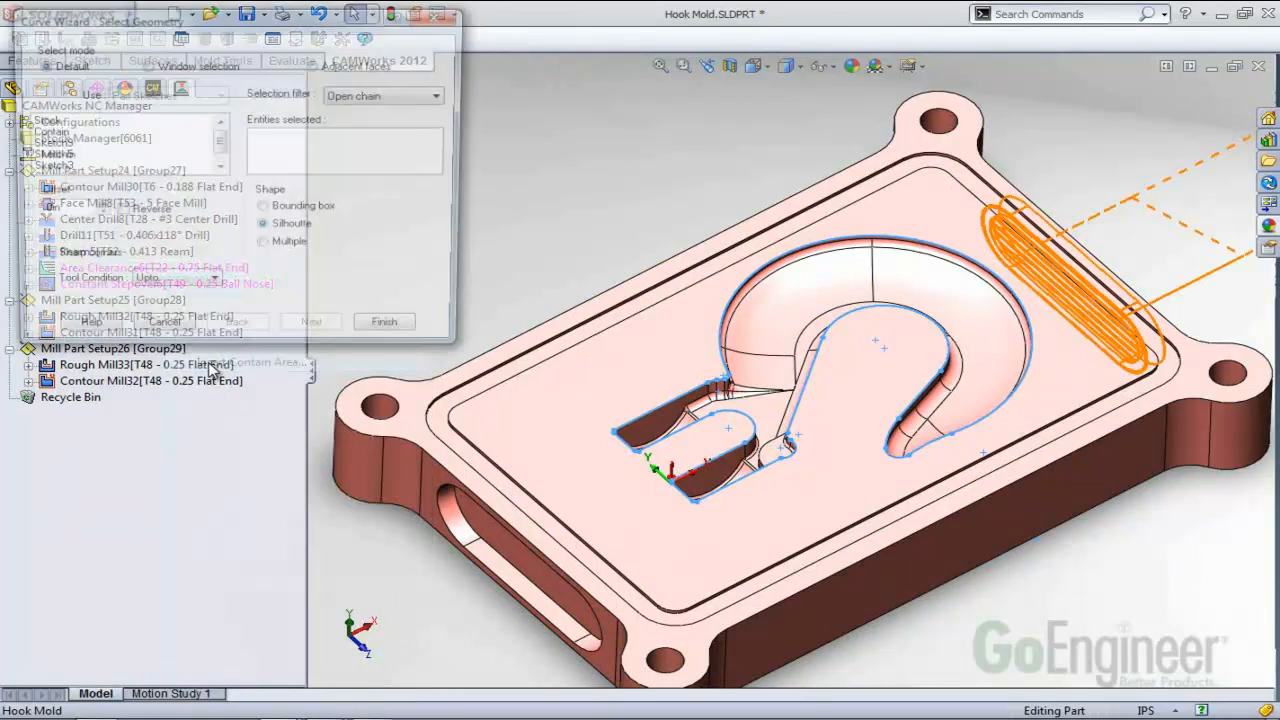
pyautogui.click(45, 132)
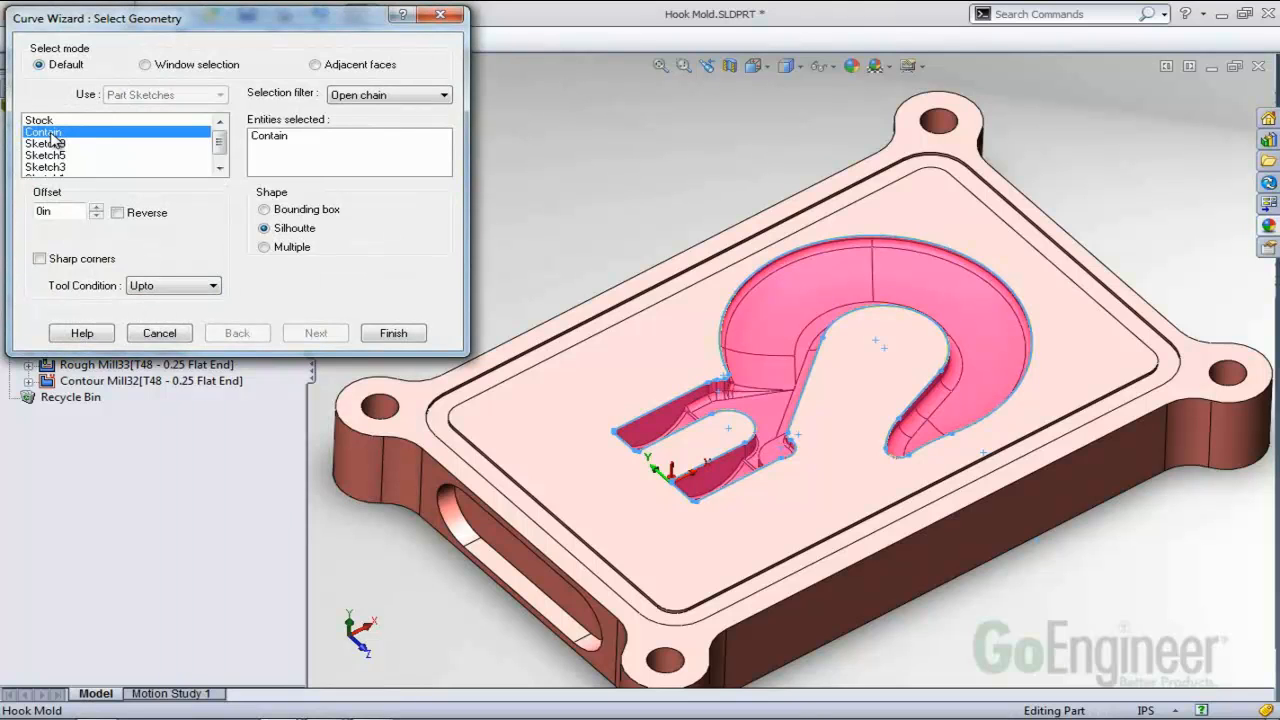
pyautogui.click(393, 333)
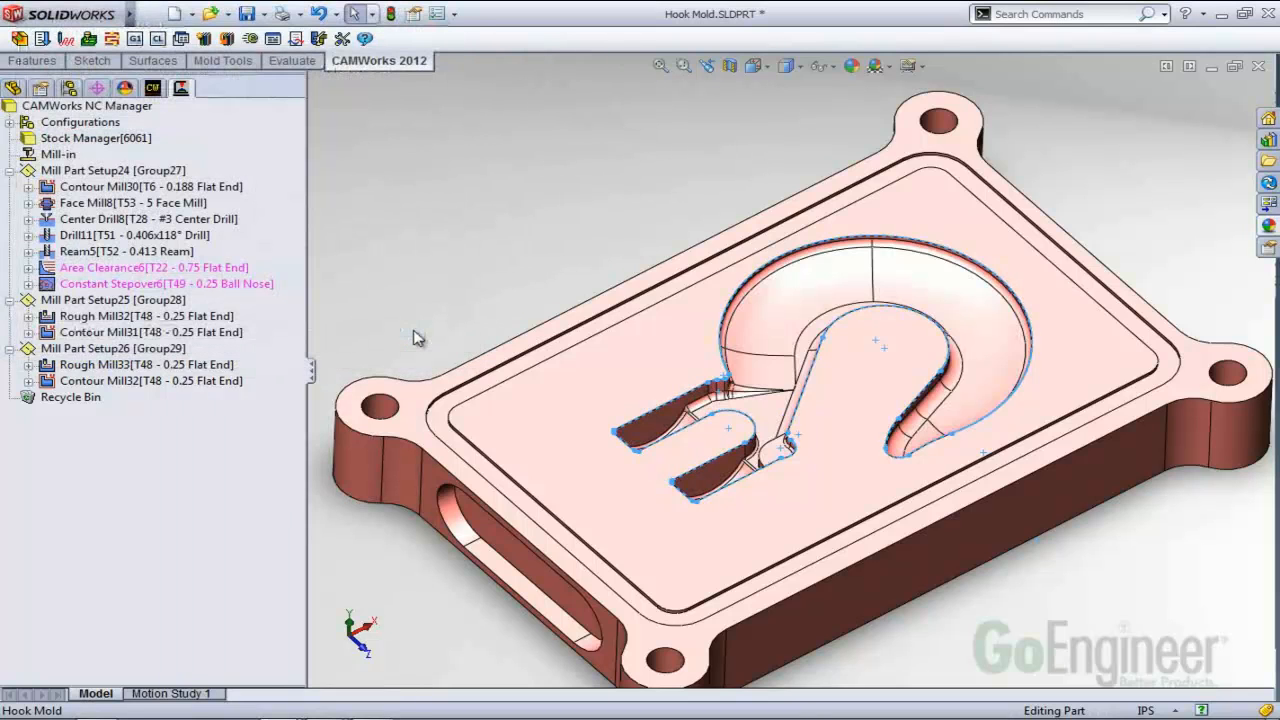
# Add a contain area based on the Contain sketch to the Constant Stepover operation and check both operations' contain areas.
pyautogui.rightClick(224, 288)
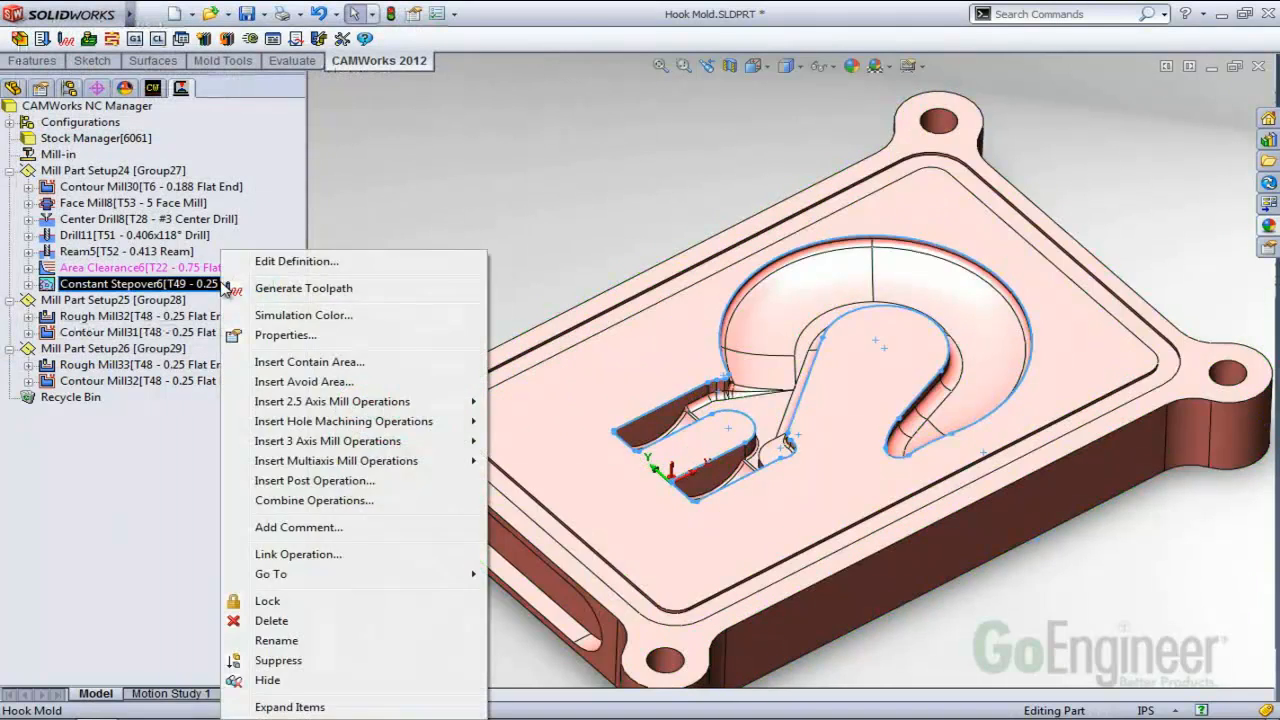
pyautogui.click(277, 364)
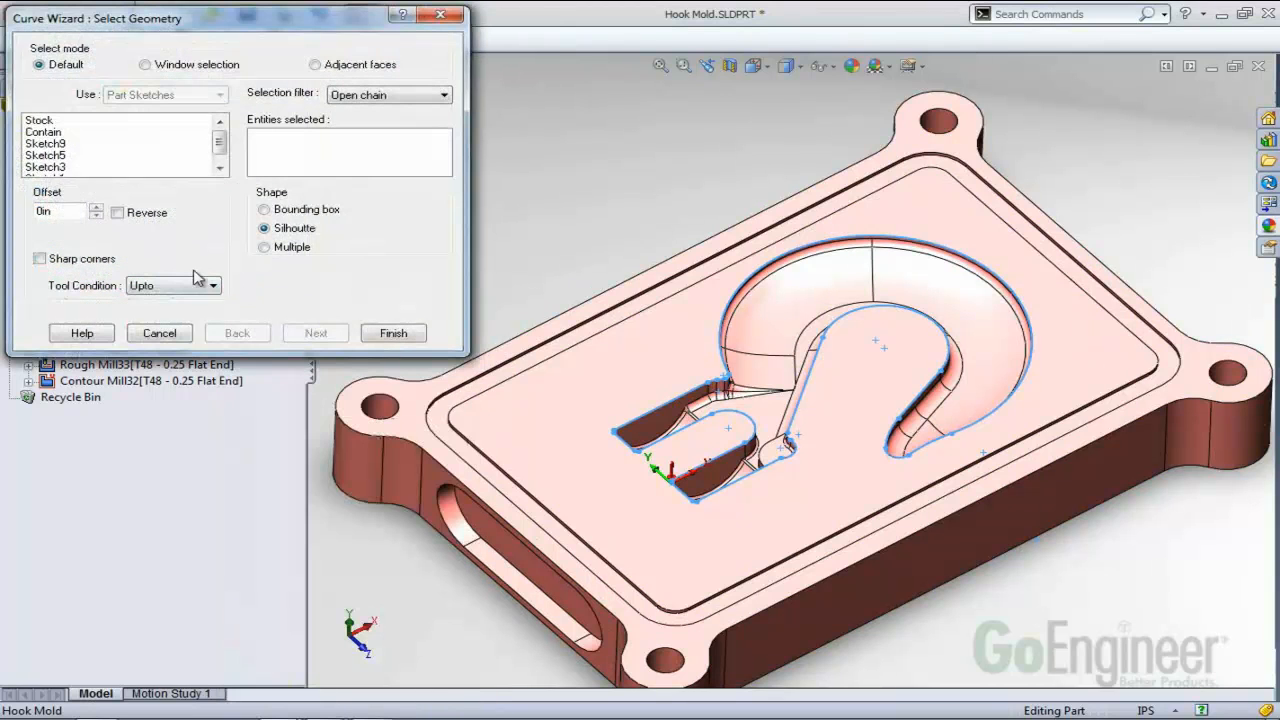
pyautogui.click(60, 133)
pyautogui.click(392, 333)
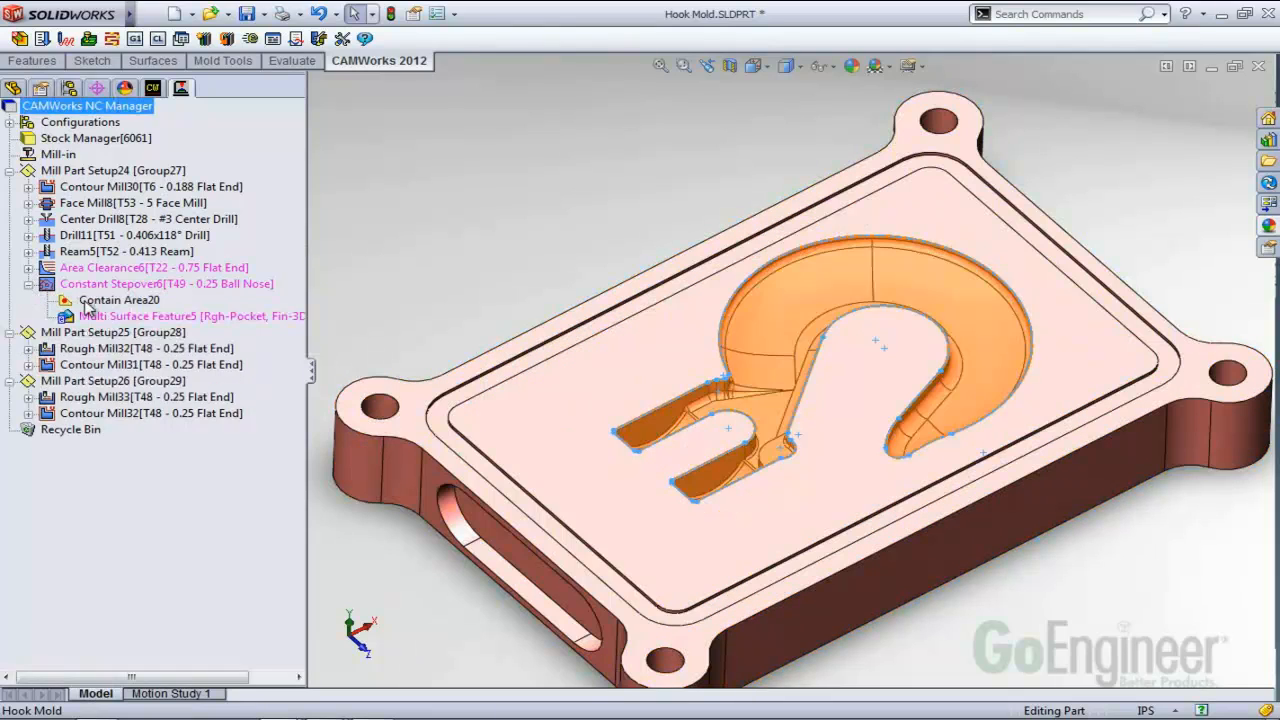
pyautogui.click(60, 299)
pyautogui.click(30, 268)
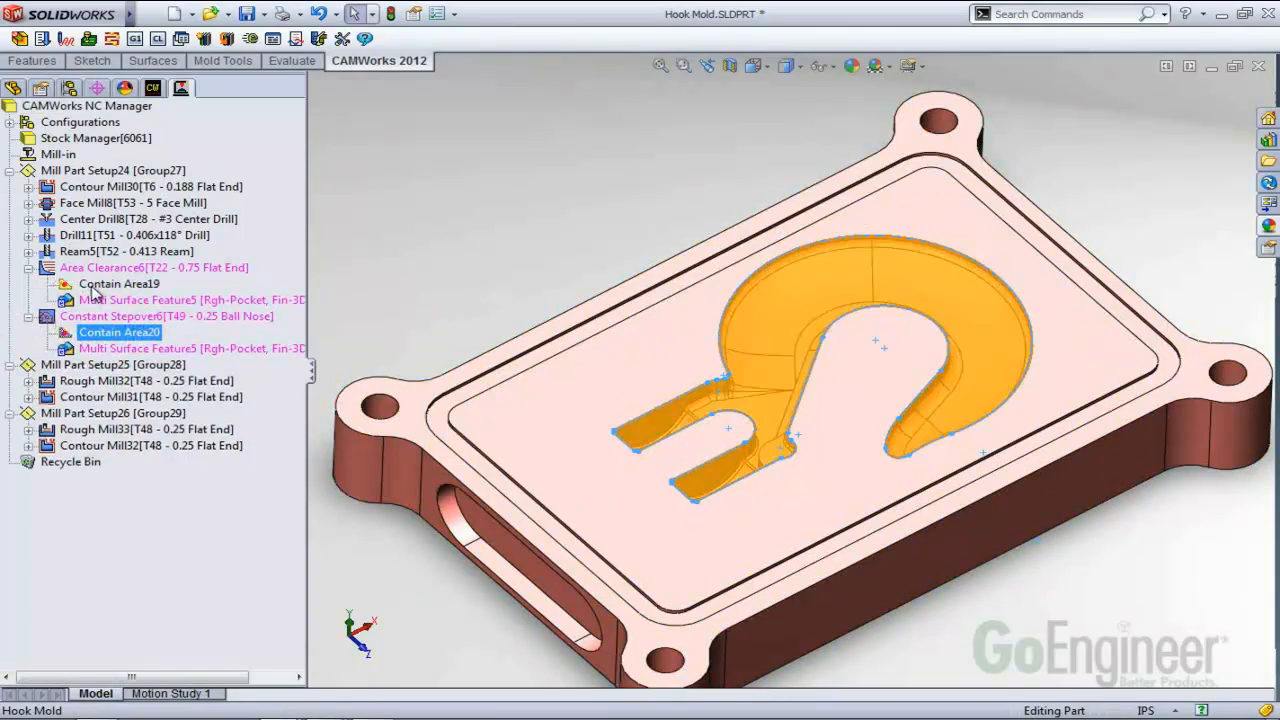
pyautogui.click(95, 289)
pyautogui.click(28, 268)
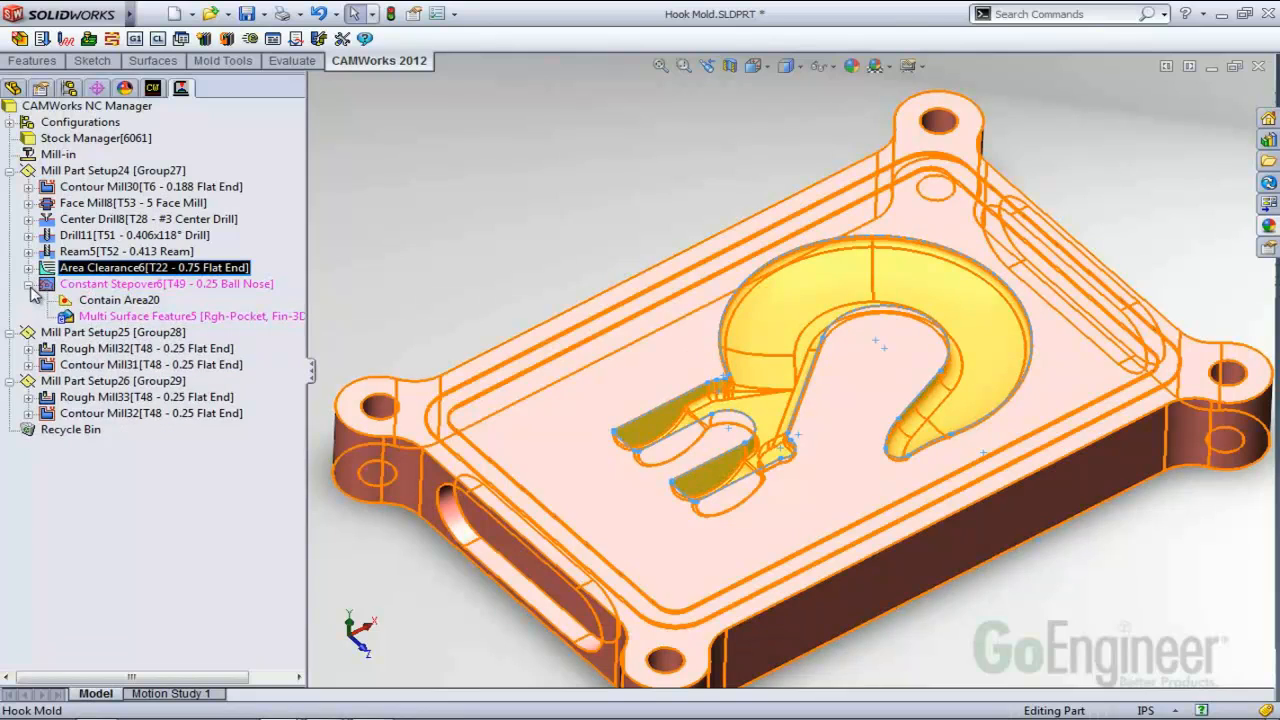
pyautogui.click(28, 284)
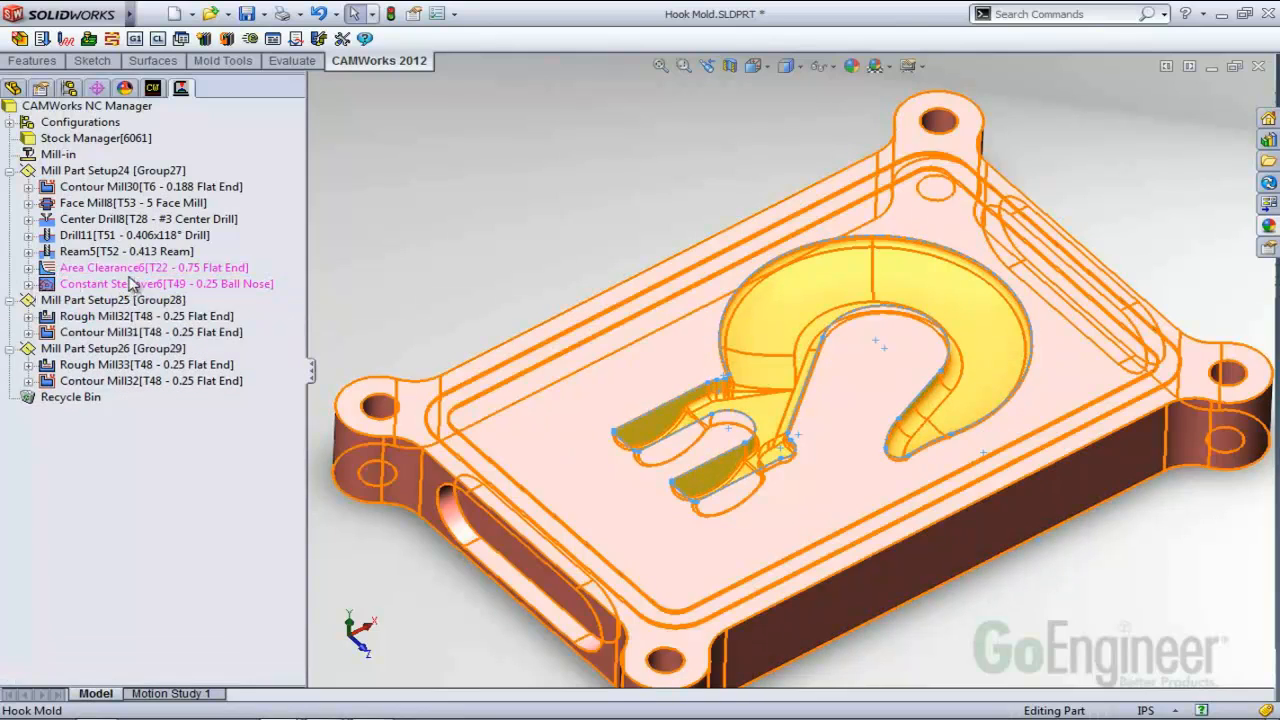
# Generate the toolpaths of the Area Clearance and Constant Stepover operations together and inspect each one over the hook cavity.
pyautogui.click(134, 268)
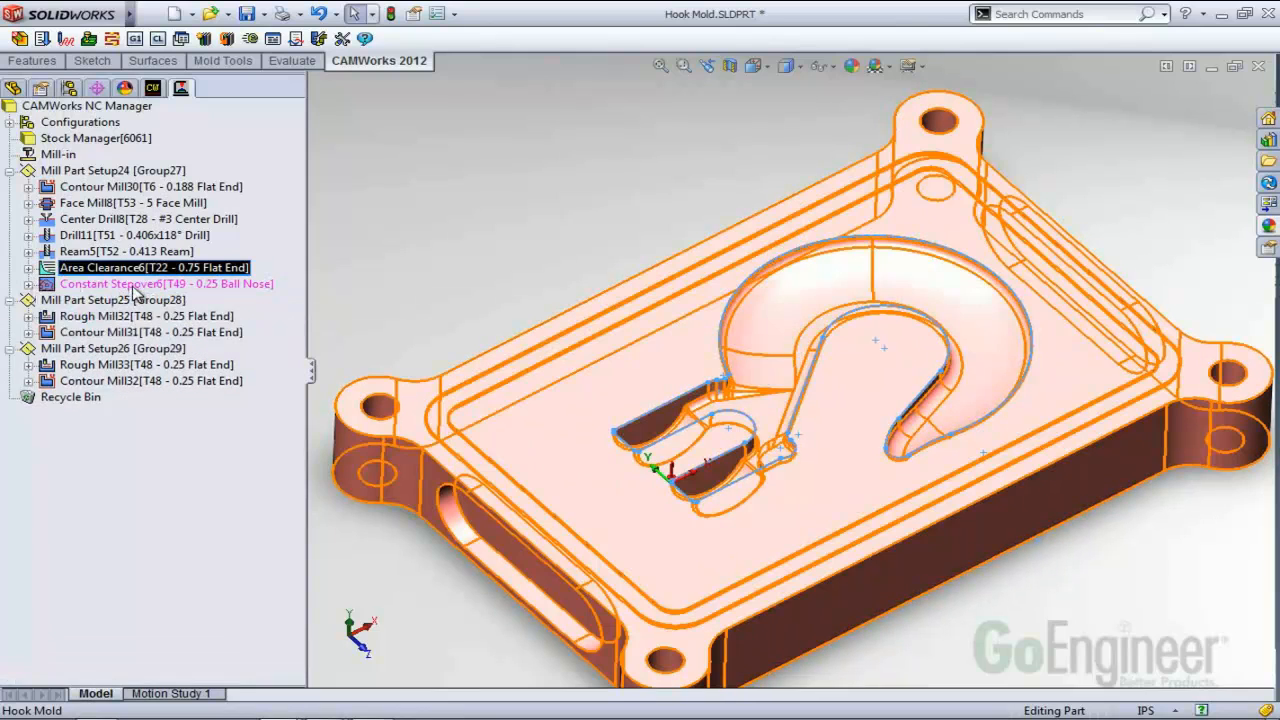
pyautogui.keyDown('ctrl'); pyautogui.click(134, 284); pyautogui.keyUp('ctrl')
pyautogui.rightClick(134, 286)
pyautogui.click(199, 299)
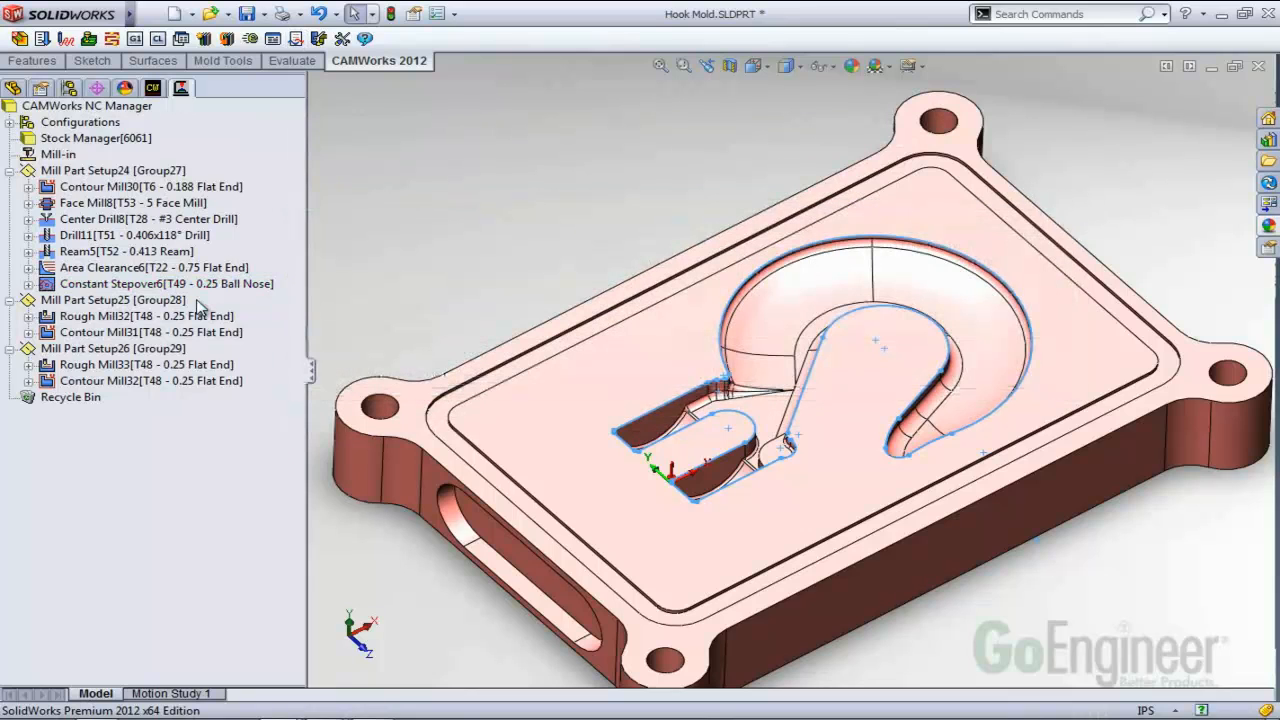
pyautogui.click(160, 267)
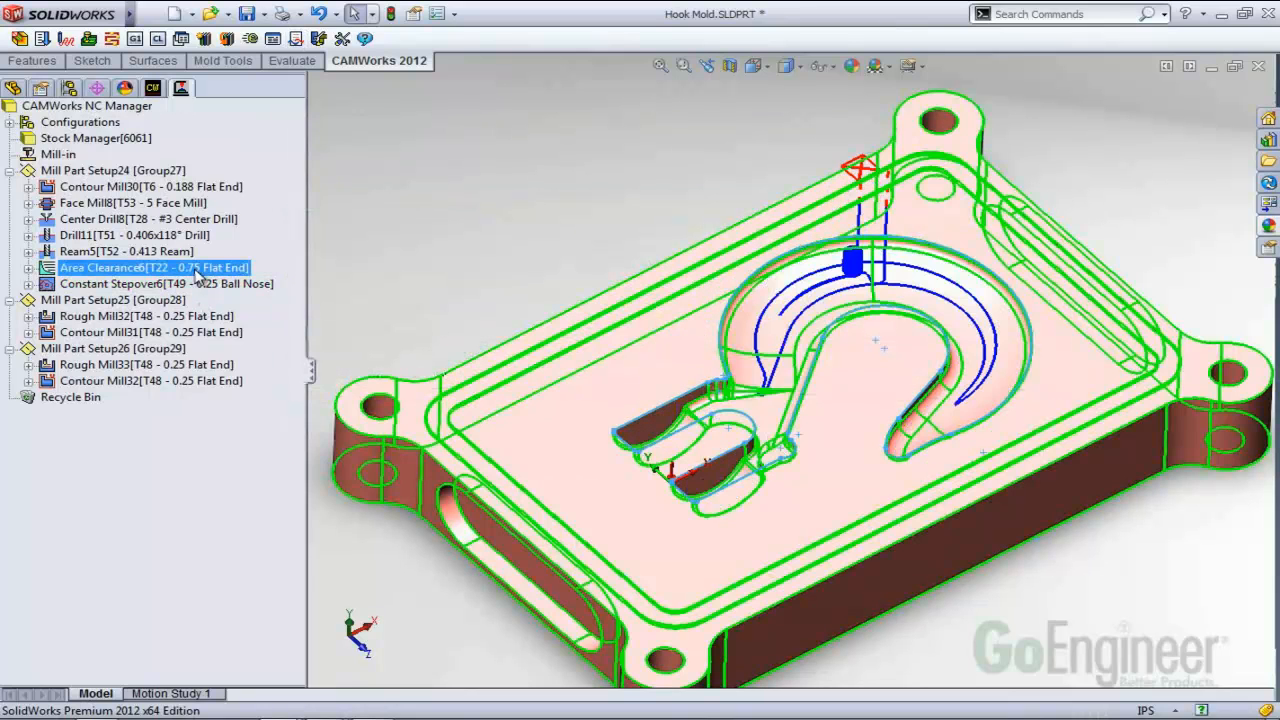
pyautogui.scroll(-3, 790, 280)
pyautogui.moveTo(913, 367)
pyautogui.mouseDown(button='middle')
pyautogui.moveTo(914, 298)
pyautogui.moveTo(912, 345)
pyautogui.mouseUp(button='middle')
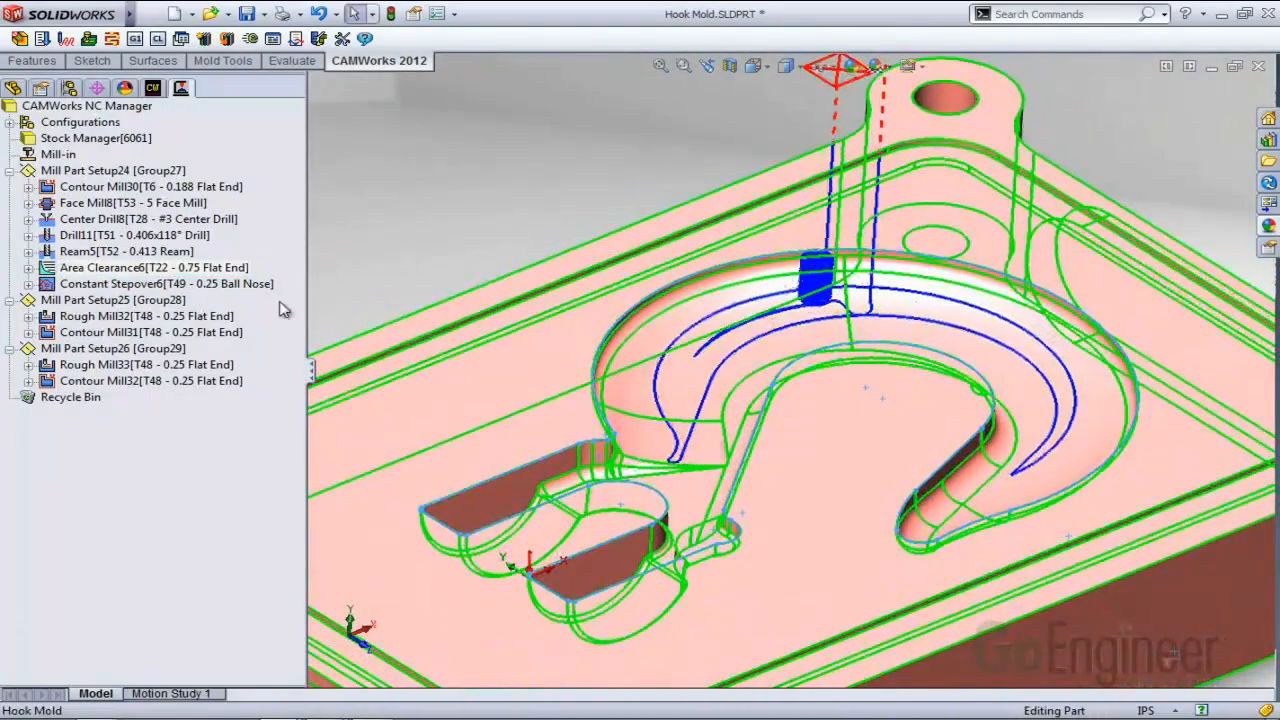
pyautogui.click(248, 283)
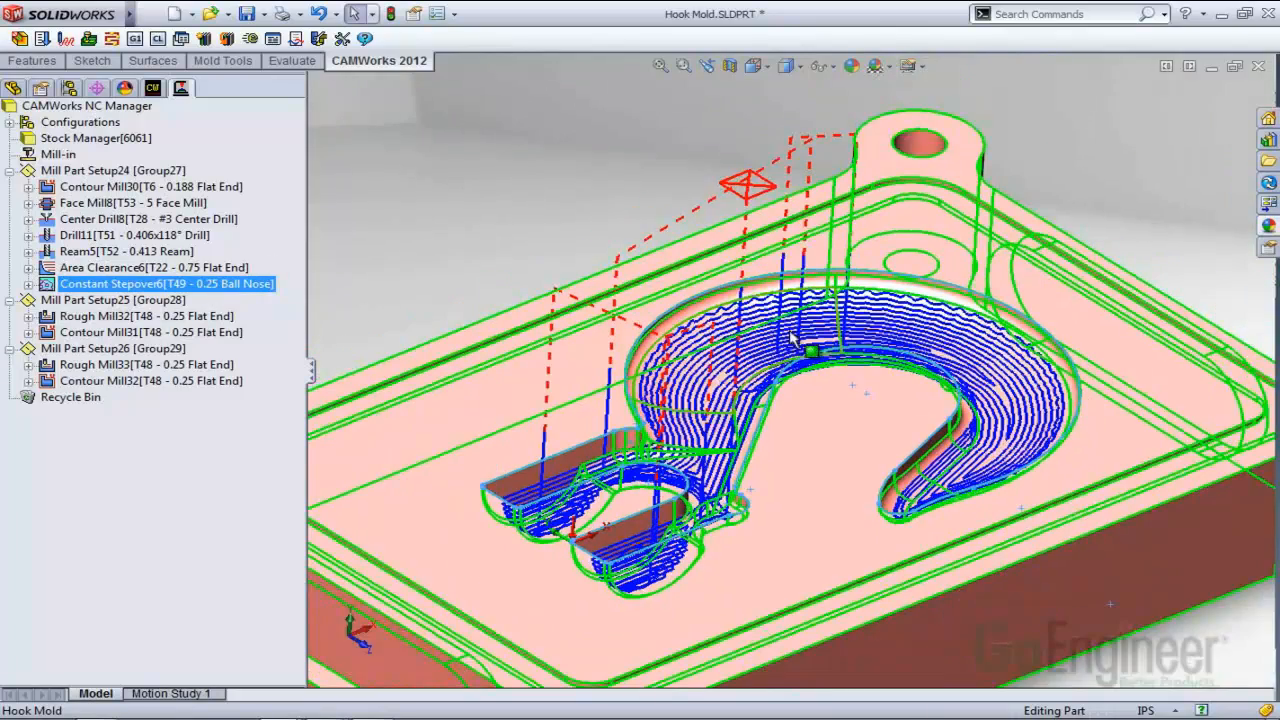
pyautogui.moveTo(600, 219); pyautogui.dragTo(812, 356, button='middle')
pyautogui.scroll(2, 812, 356)
# Switch the Area Clearance operation's tool to the 1/4 4 FLUTE CRB EM from station 8 and preview the toolpath.
pyautogui.doubleClick(130, 272)
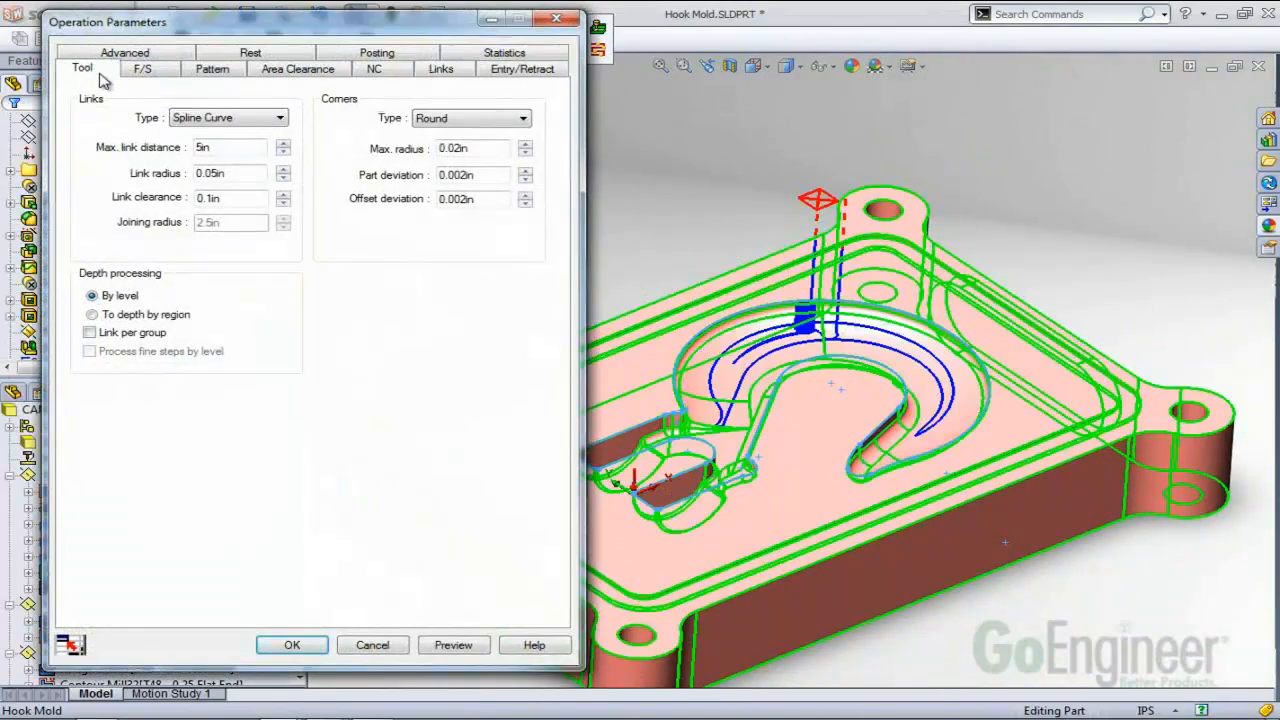
pyautogui.click(82, 69)
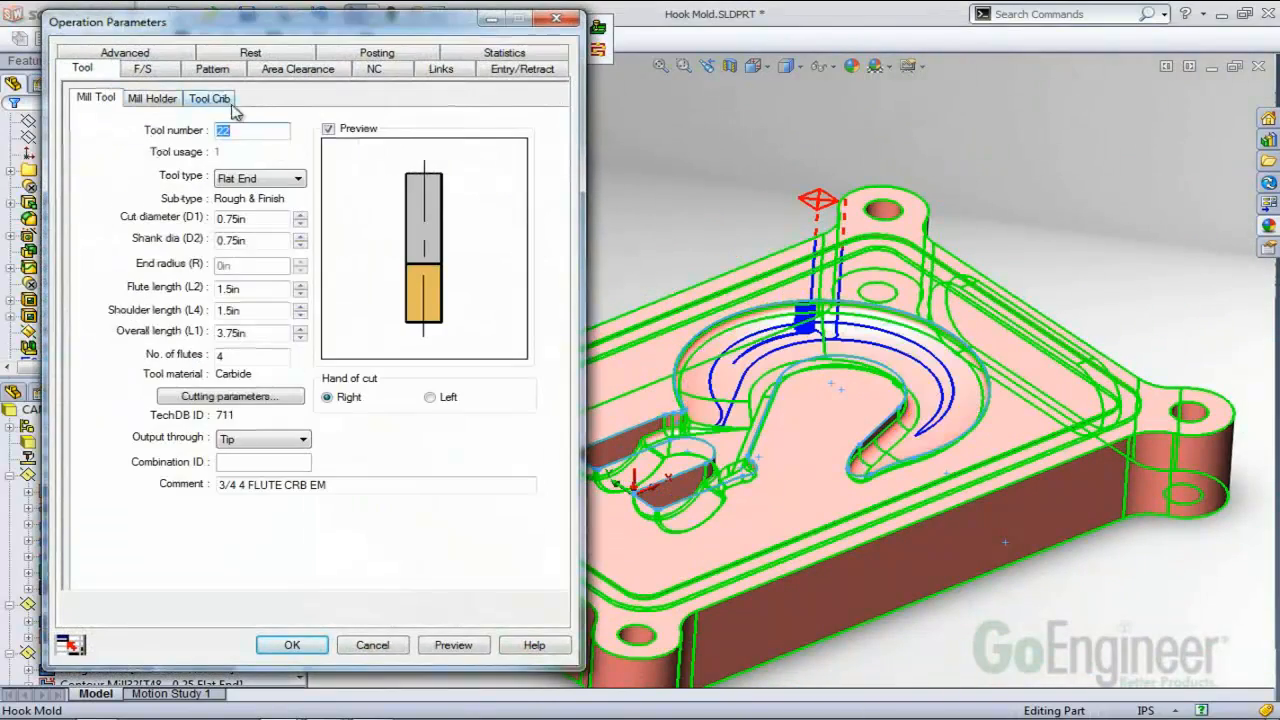
pyautogui.click(210, 98)
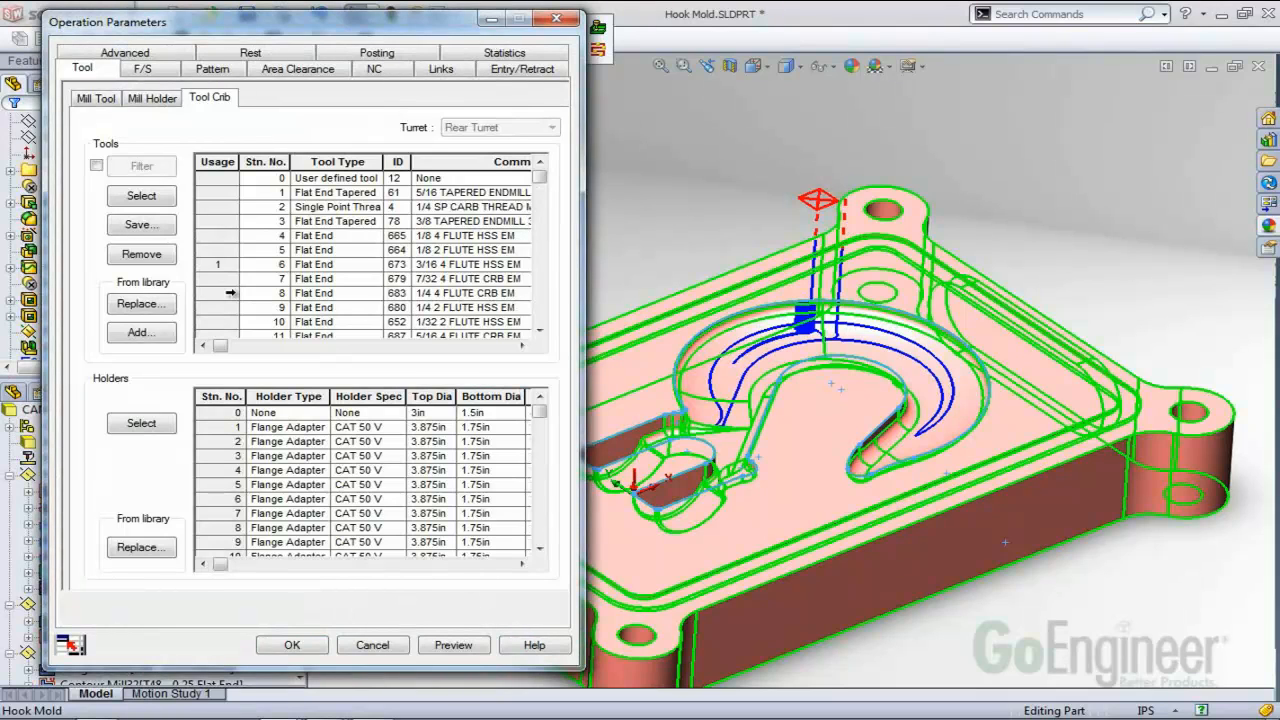
pyautogui.click(231, 293)
pyautogui.doubleClick(220, 293)
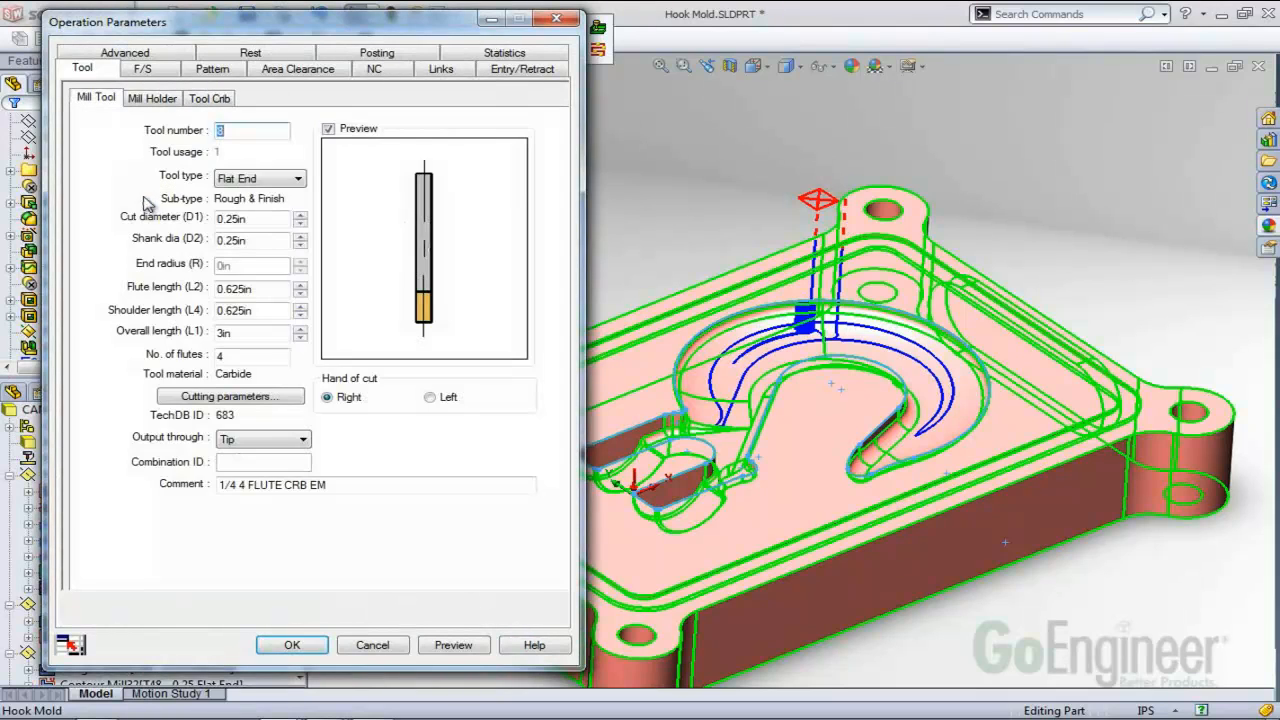
pyautogui.click(453, 644)
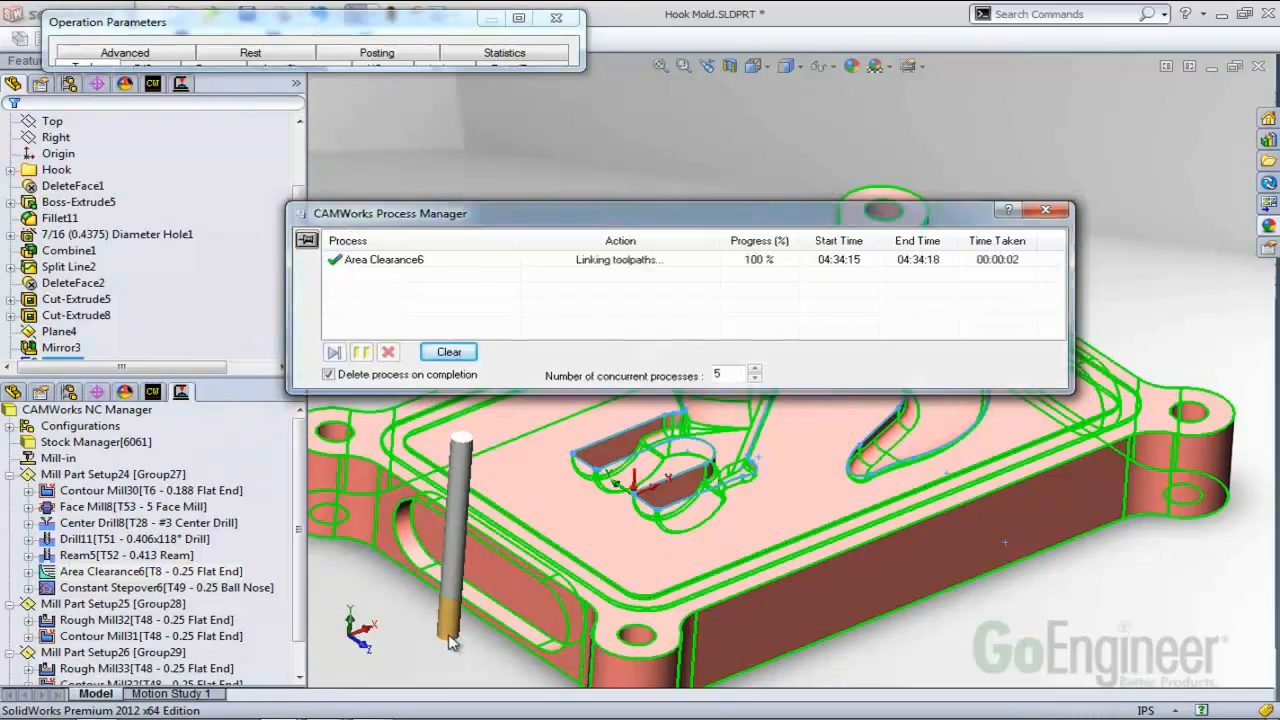
pyautogui.scroll(-3, 943, 402)
pyautogui.moveTo(880, 372); pyautogui.dragTo(462, 133, button='middle')
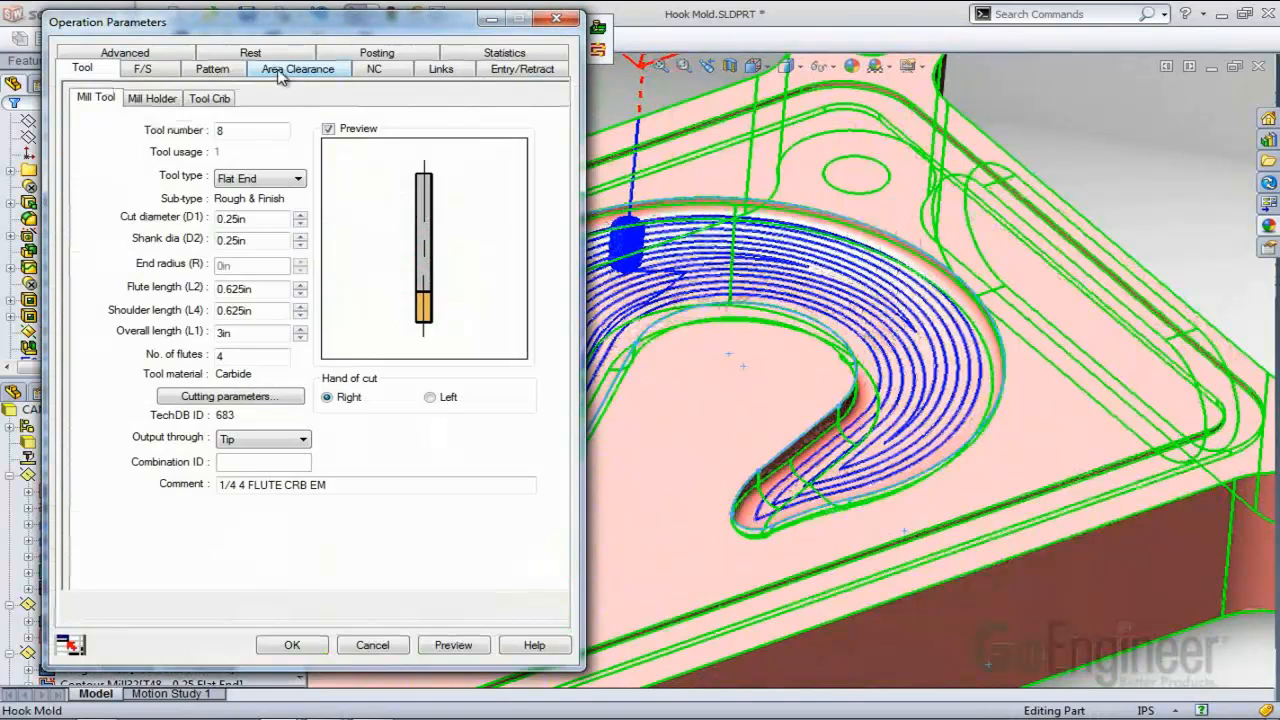
# Set the constant depth cut amount of the Area Clearance operation to .10 in.
pyautogui.click(226, 78)
pyautogui.click(285, 78)
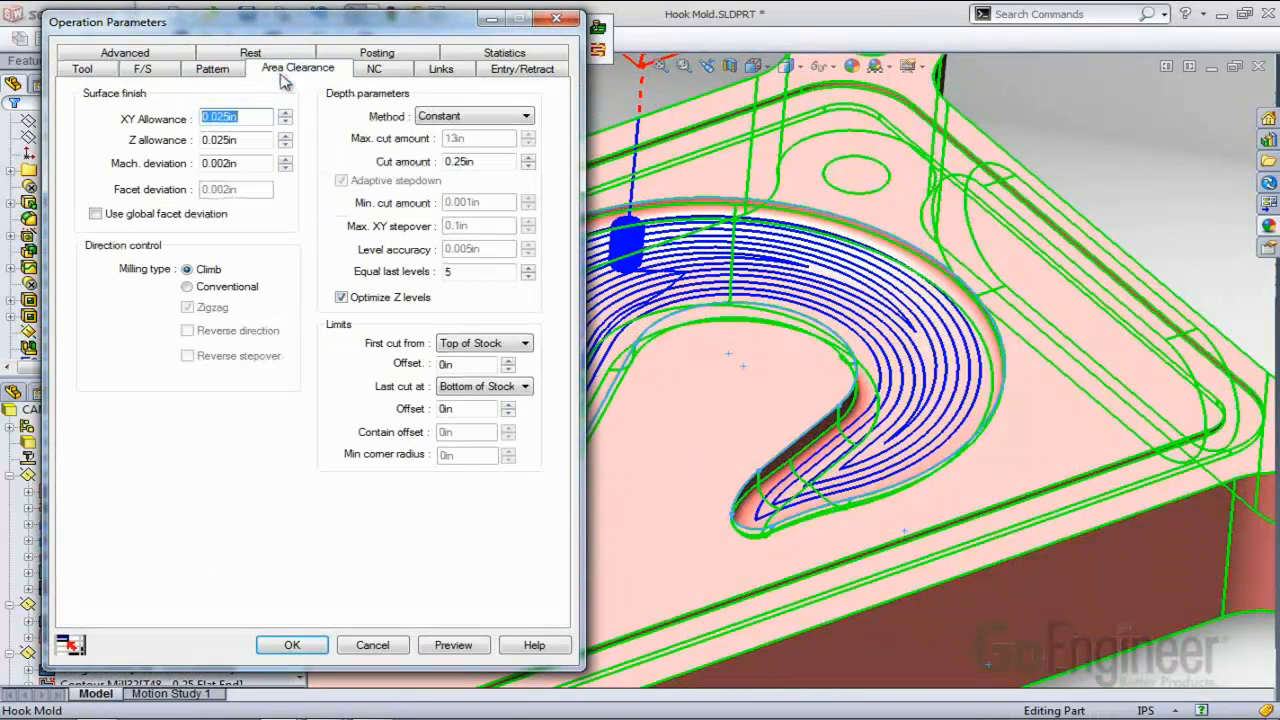
pyautogui.click(486, 162)
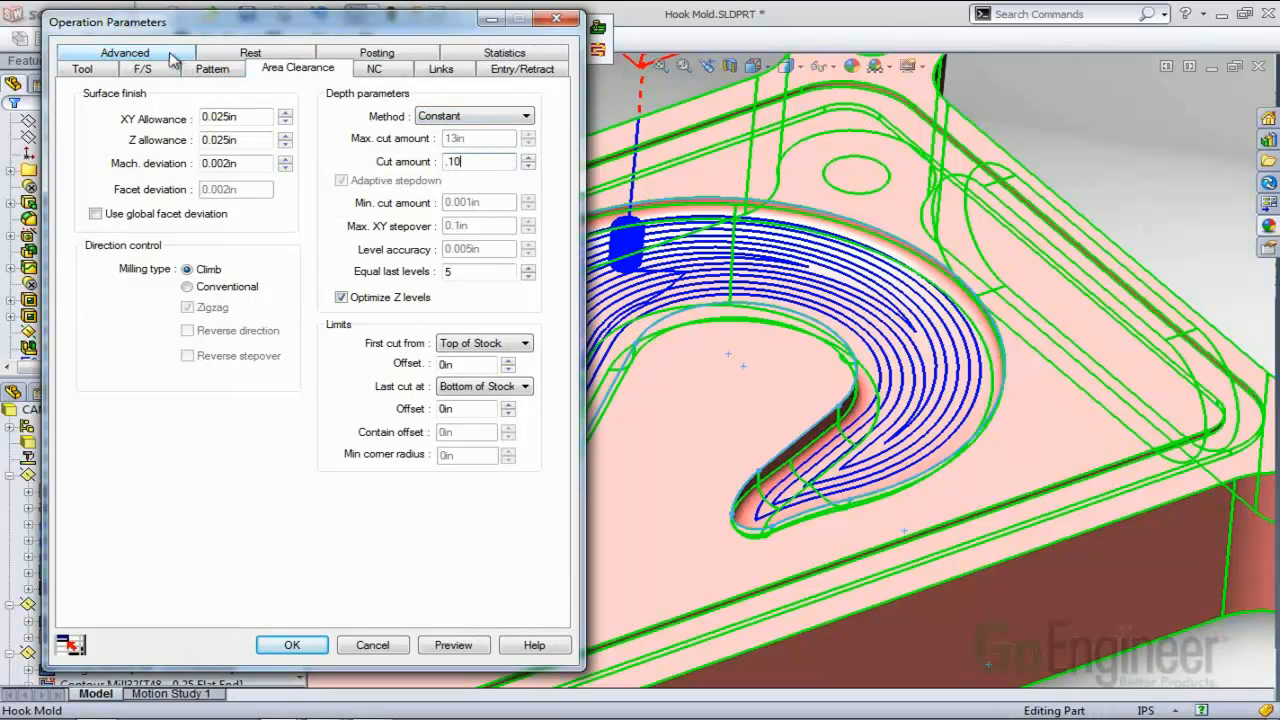
# Set the Area Clearance operation's ramping method to Ramp and preview the resulting toolpath.
pyautogui.click(502, 70)
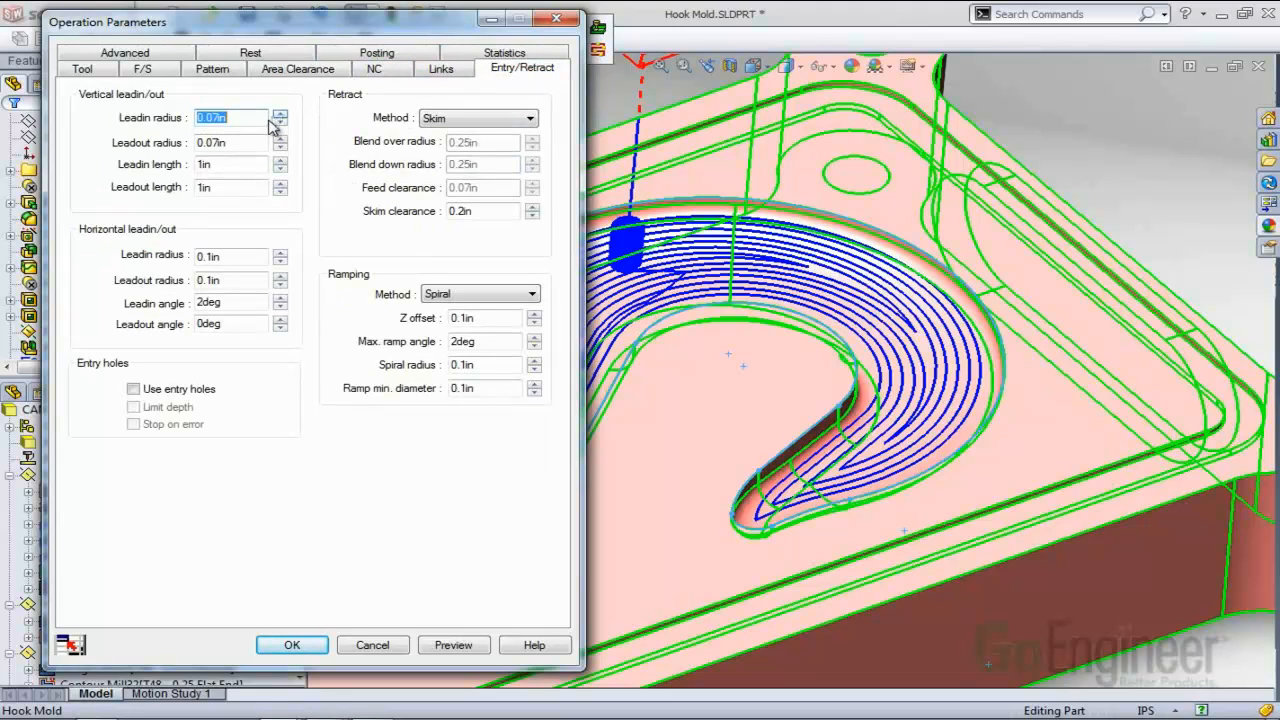
pyautogui.scroll(2, 625, 240)
pyautogui.moveTo(626, 242); pyautogui.dragTo(631, 226, button='middle')
pyautogui.scroll(-1, 631, 224)
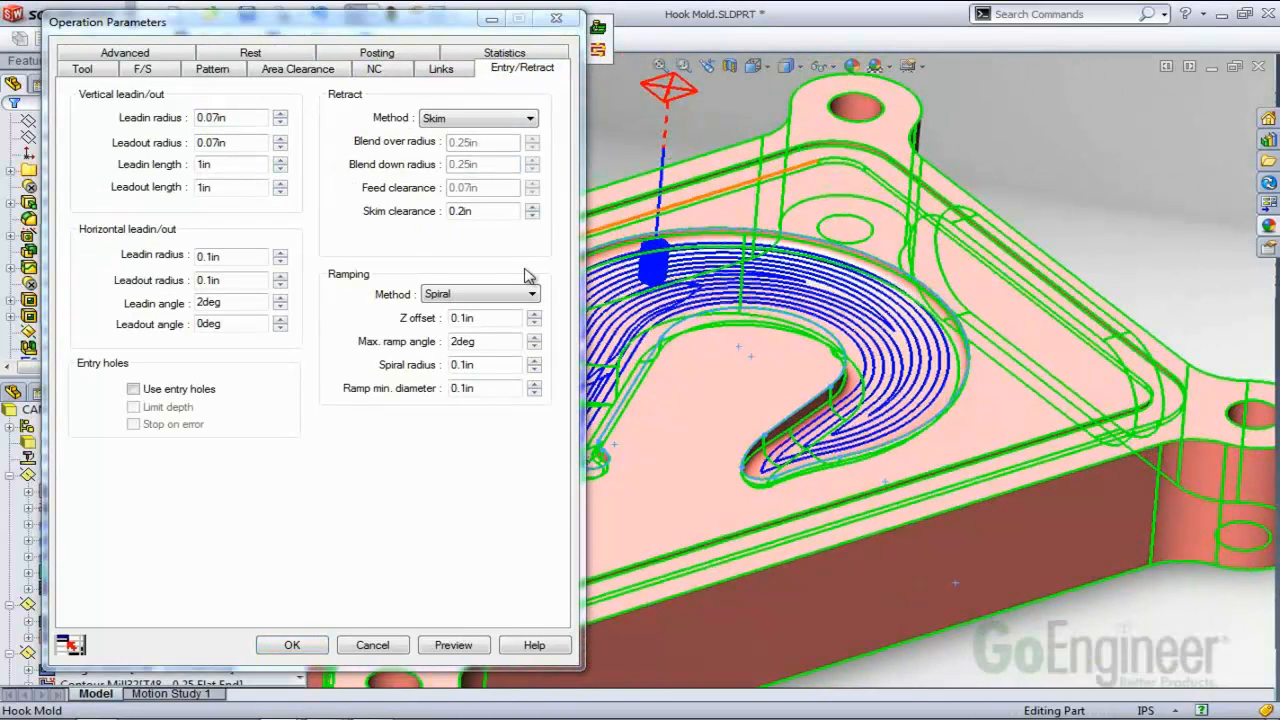
pyautogui.click(505, 296)
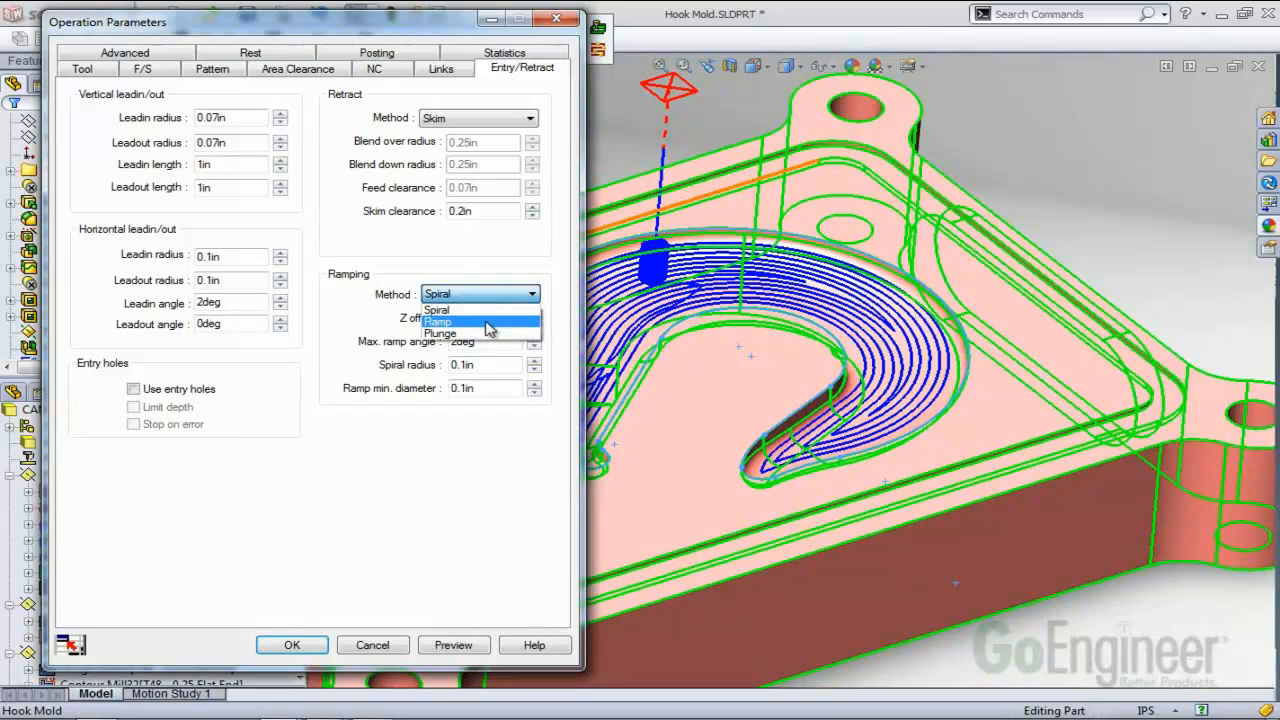
pyautogui.click(487, 320)
pyautogui.click(453, 645)
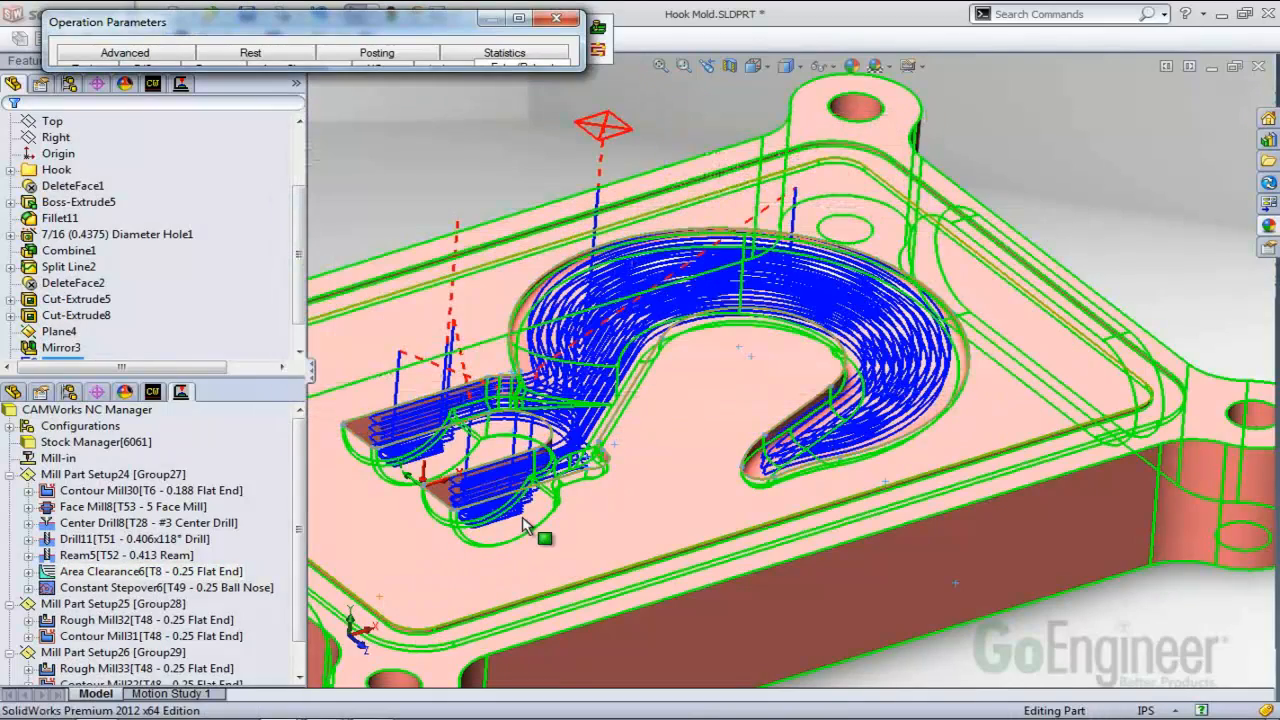
# Inspect the ramped Area Clearance toolpath from the side and at an angle, and accept the operation's parameters without regenerating toolpaths.
pyautogui.scroll(-1, 816, 332)
pyautogui.moveTo(815, 397); pyautogui.dragTo(795, 289, button='middle')
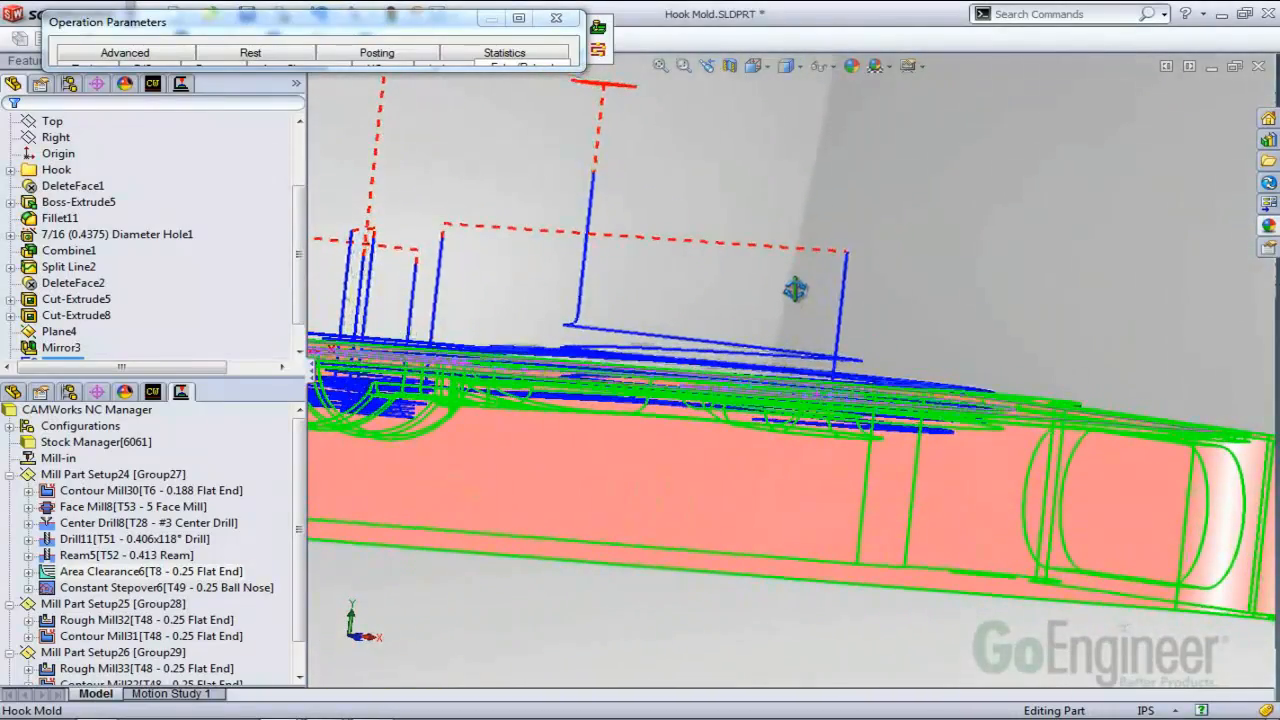
pyautogui.scroll(-4, 927, 420)
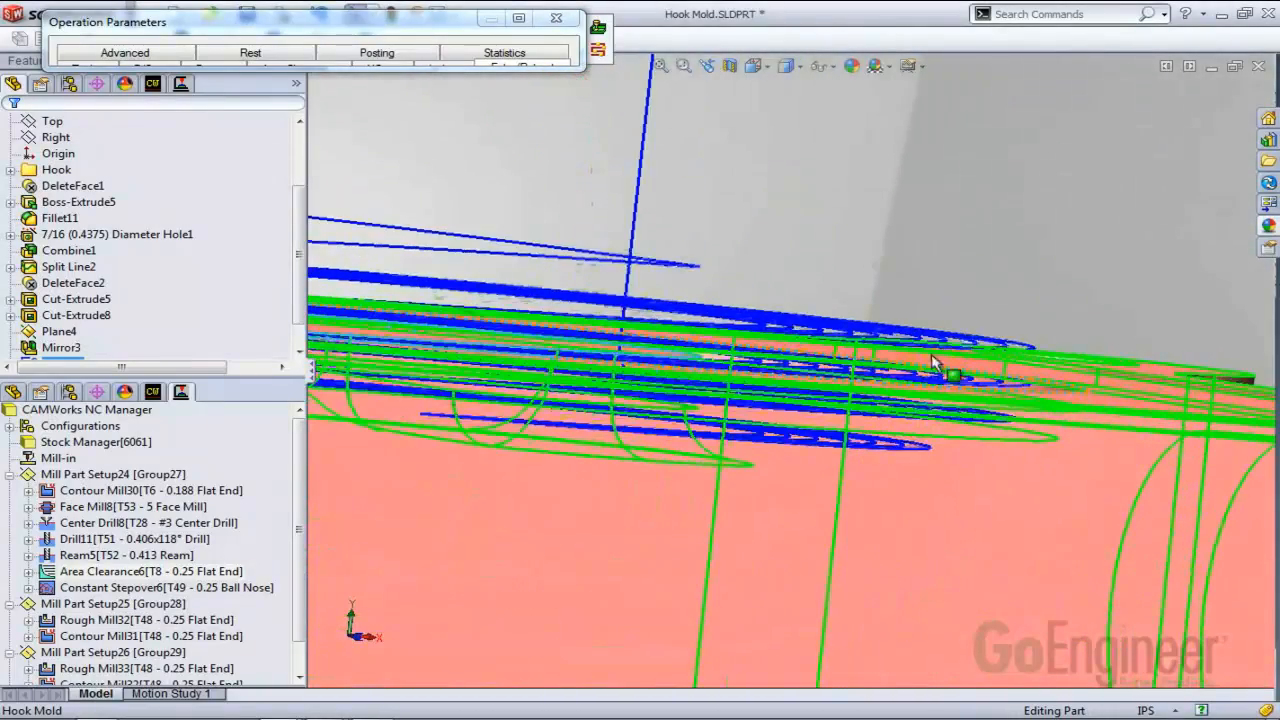
pyautogui.scroll(6, 516, 308)
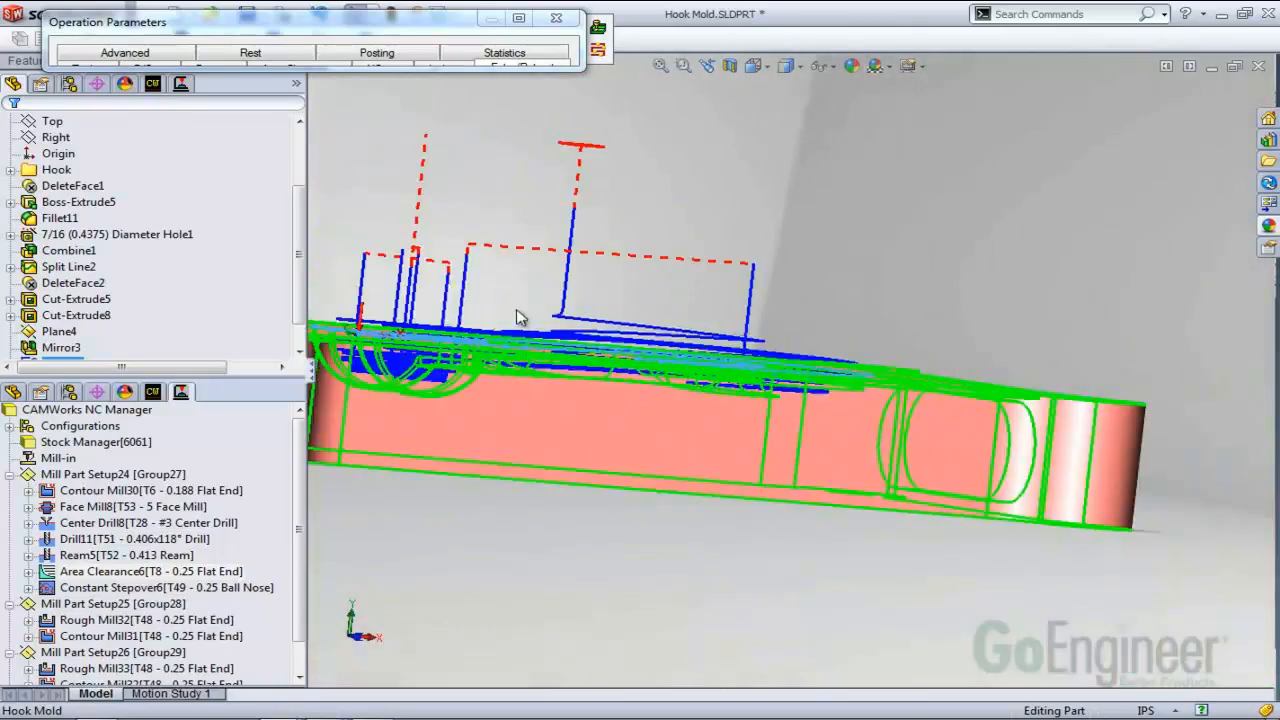
pyautogui.moveTo(516, 308); pyautogui.dragTo(669, 398, button='middle')
pyautogui.scroll(-5, 669, 398)
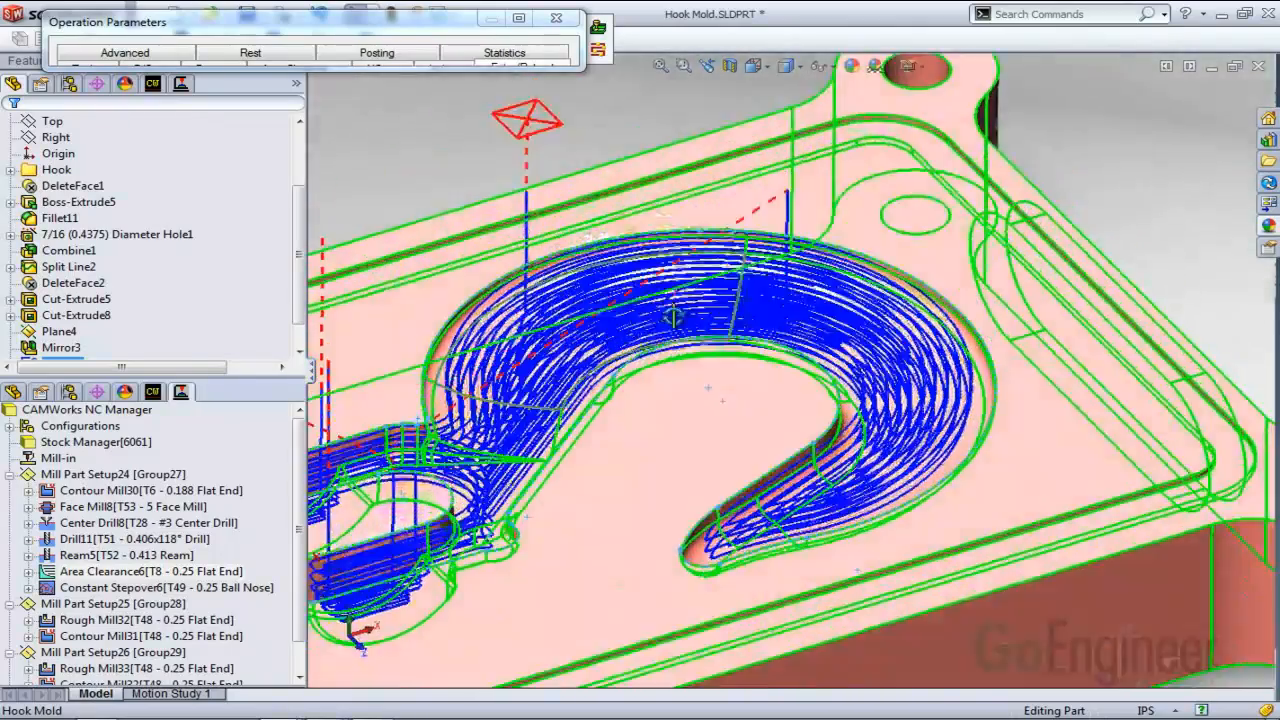
pyautogui.moveTo(558, 45)
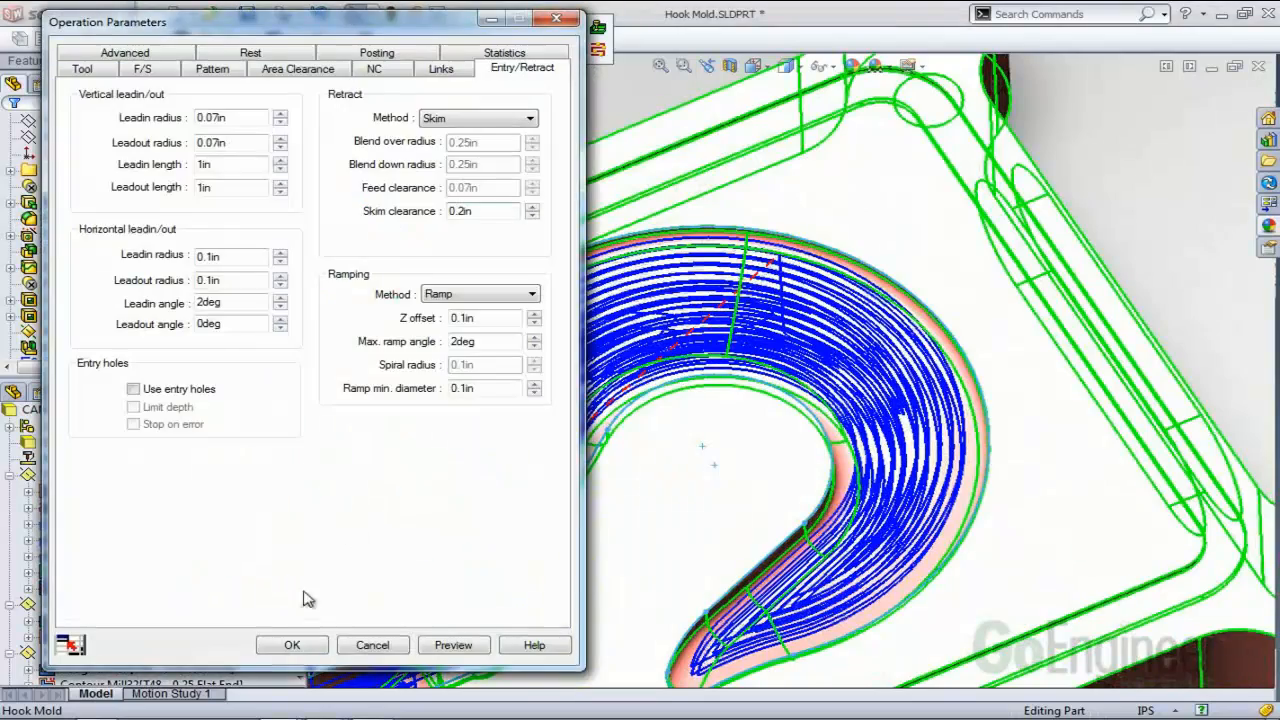
pyautogui.click(292, 645)
pyautogui.click(823, 406)
# Open the Constant Stepover operation's definition and look through its tool crib for a suitable ball nose tool.
pyautogui.rightClick(205, 284)
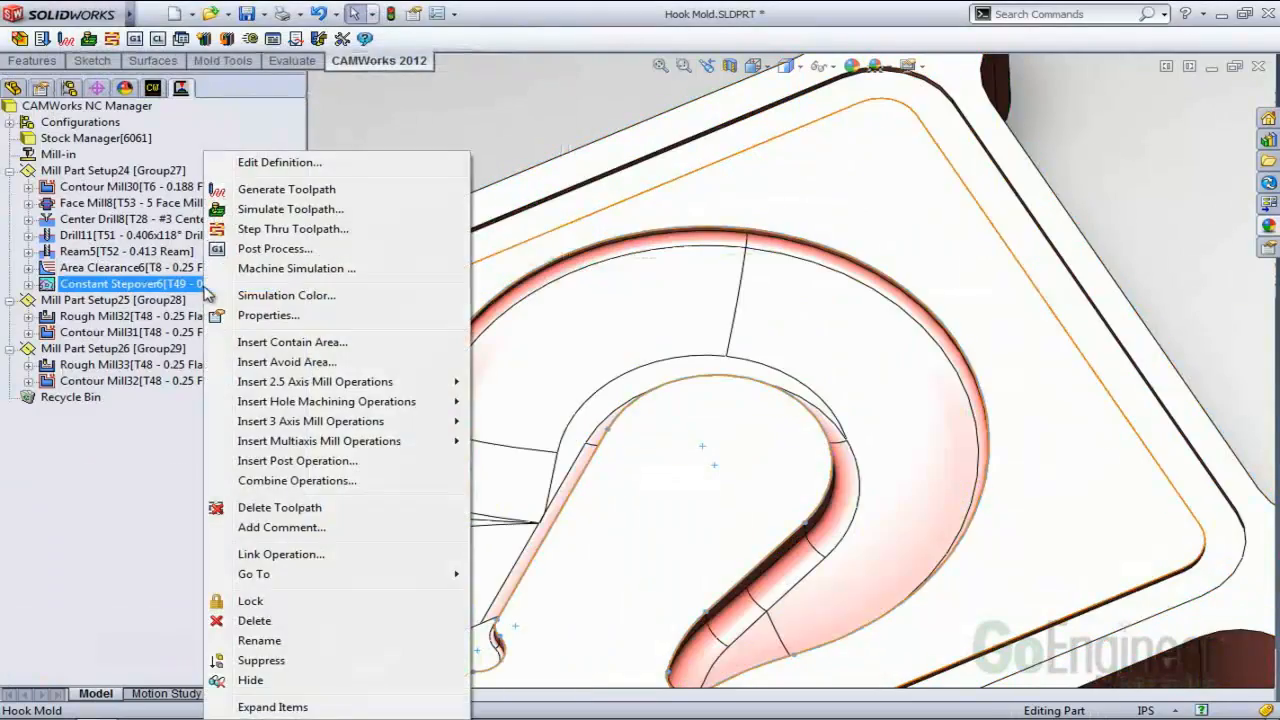
pyautogui.click(240, 164)
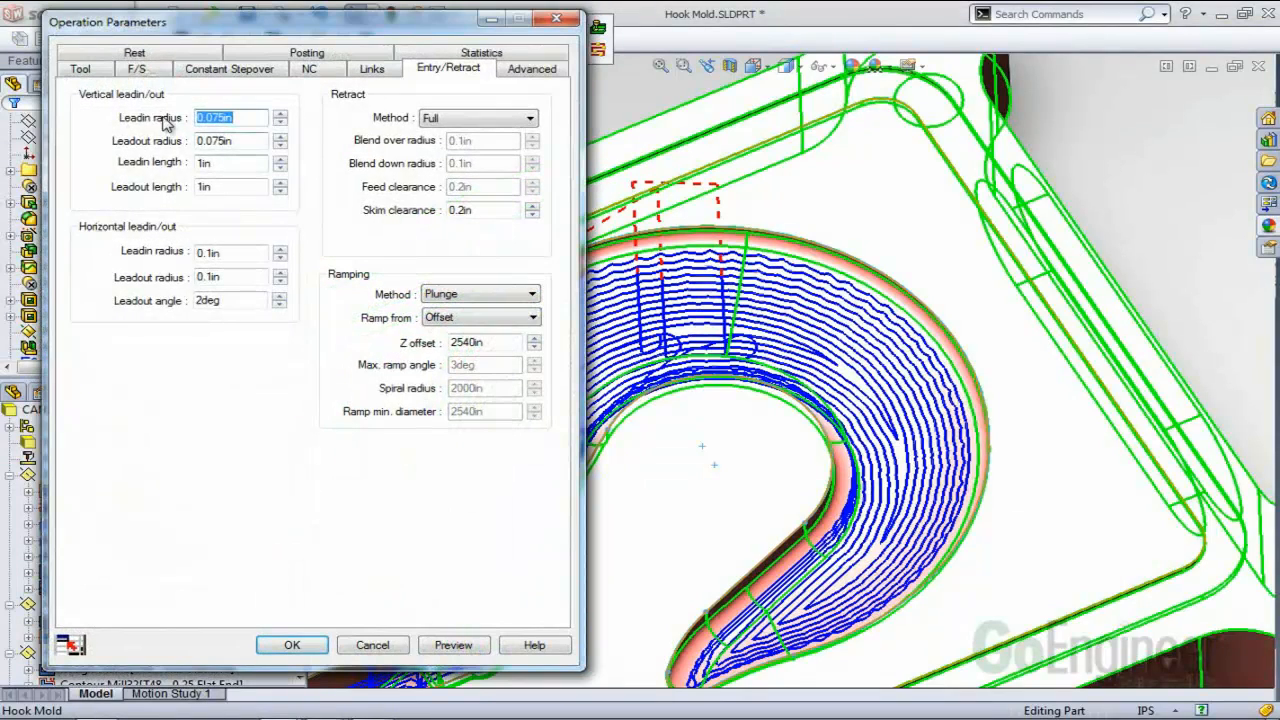
pyautogui.click(104, 72)
pyautogui.click(210, 97)
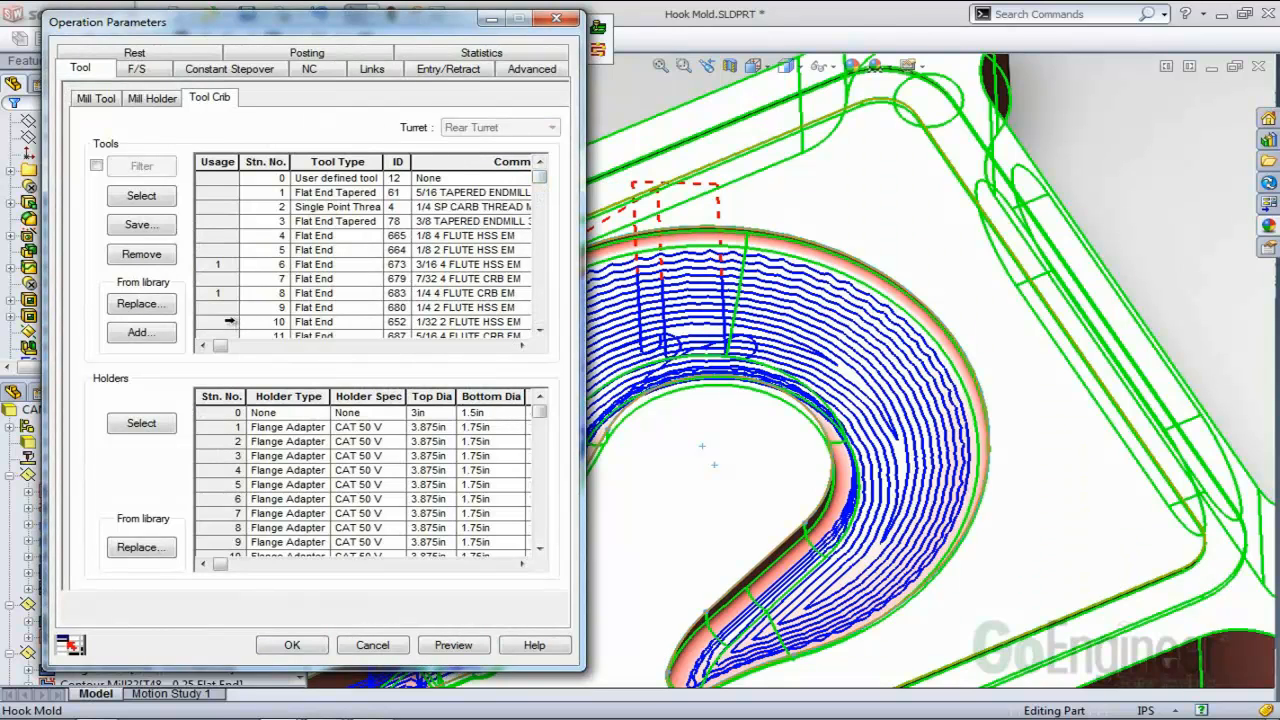
pyautogui.click(230, 321)
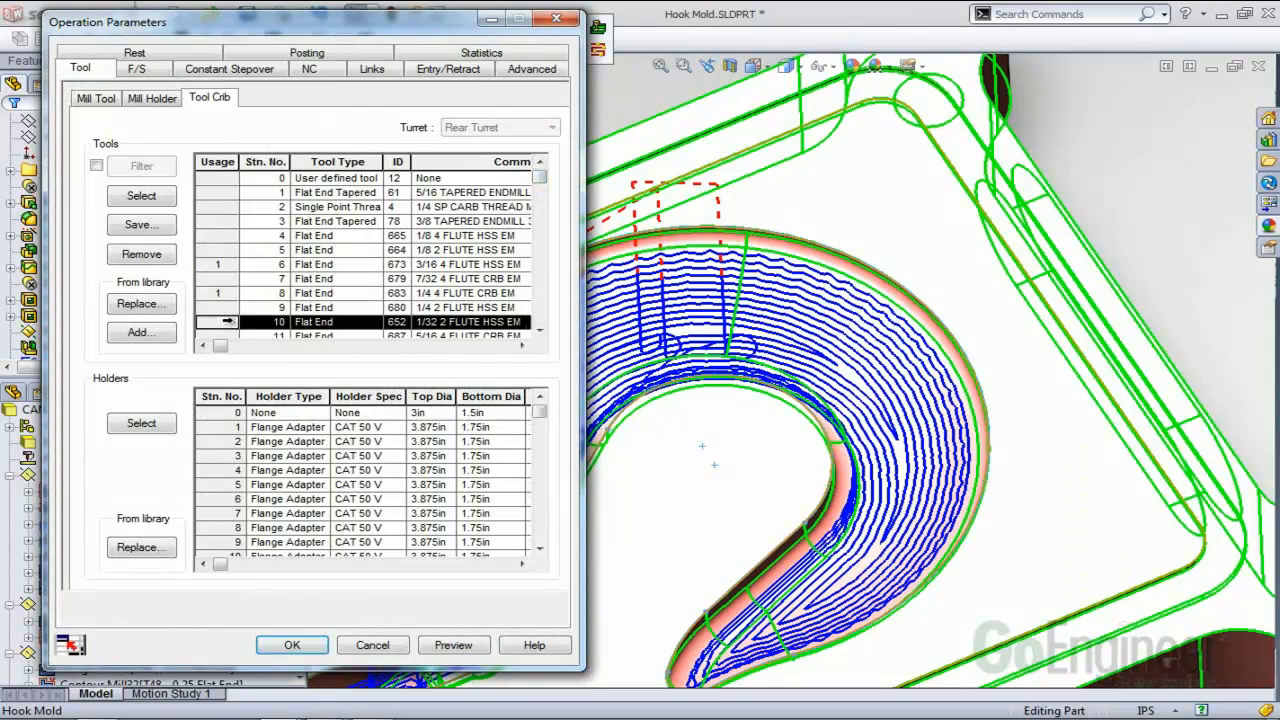
pyautogui.click(539, 330)
pyautogui.click(539, 330)
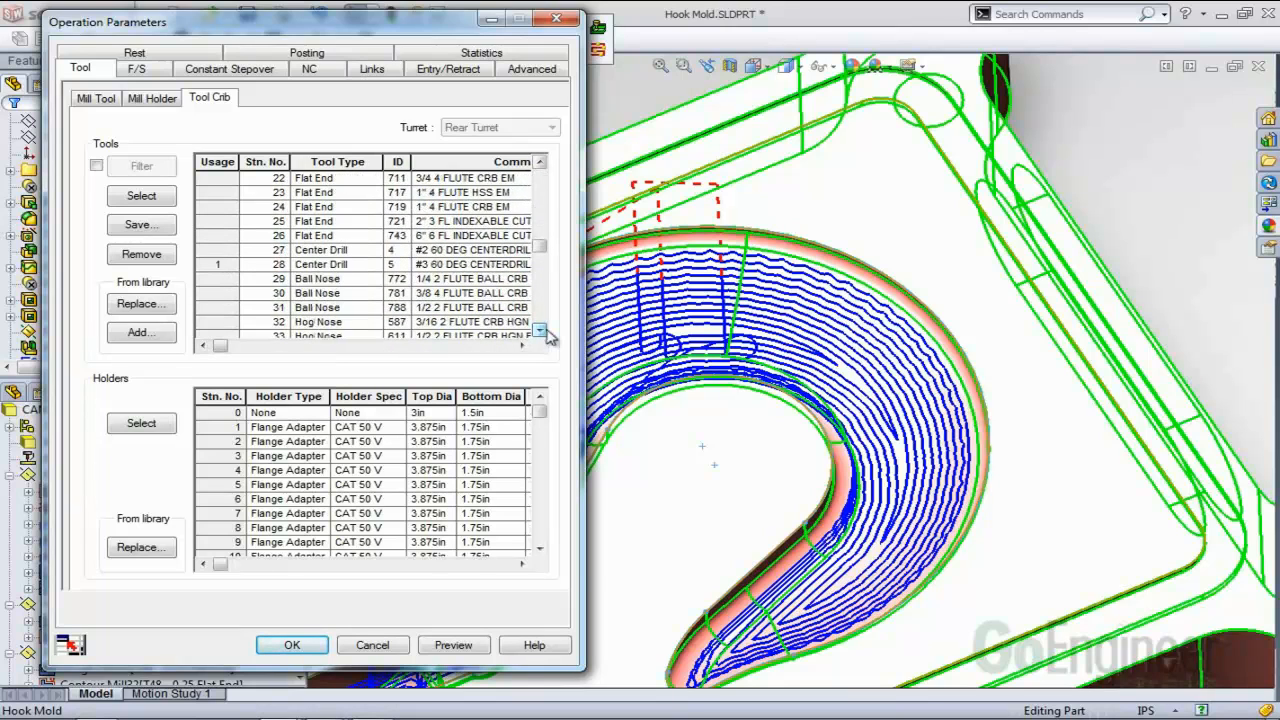
pyautogui.click(539, 330)
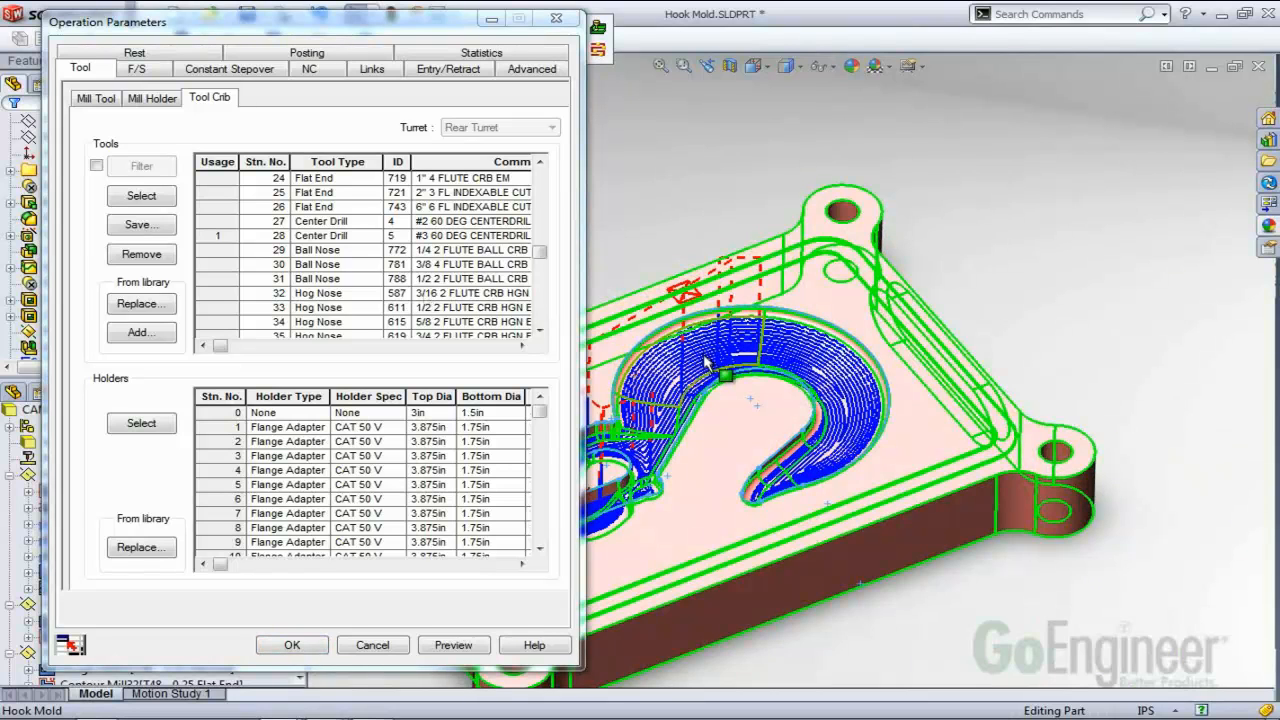
pyautogui.scroll(-2, 706, 362)
# Add the 1/16 4-flute carbide ball nose end mill (ID 757) from the tool library and assign it to the Constant Stepover operation.
pyautogui.click(148, 333)
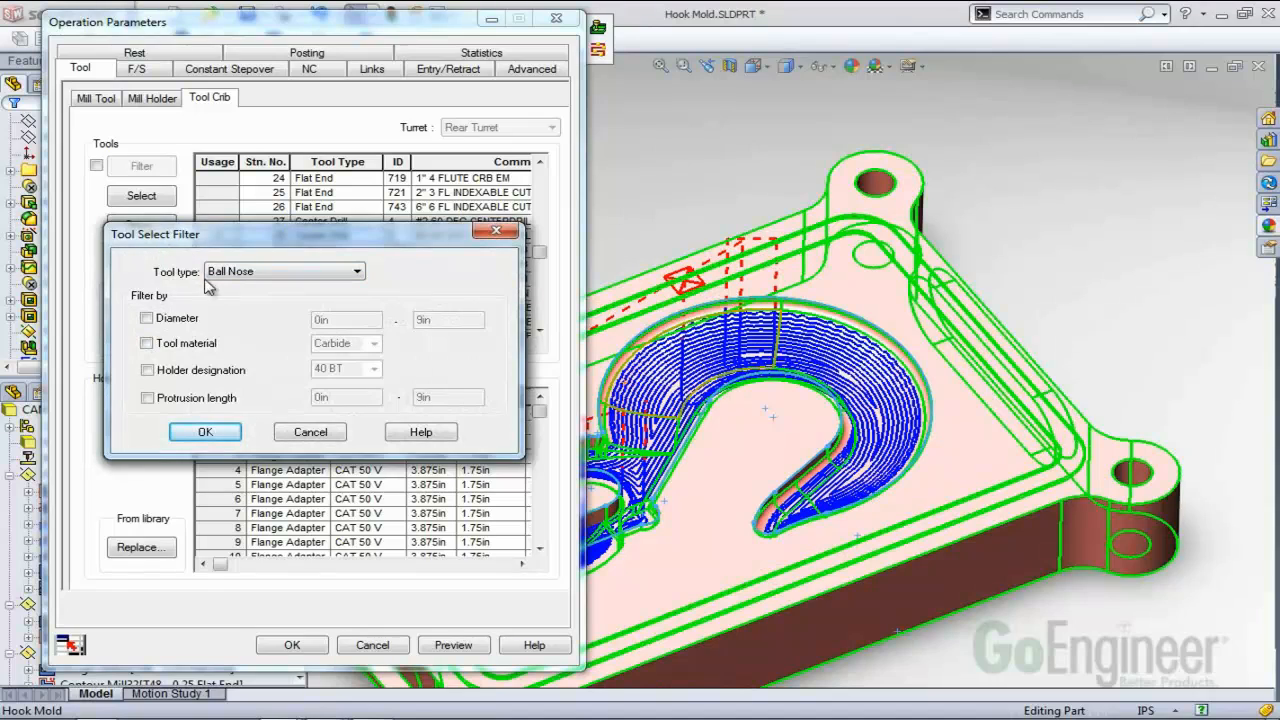
pyautogui.click(220, 432)
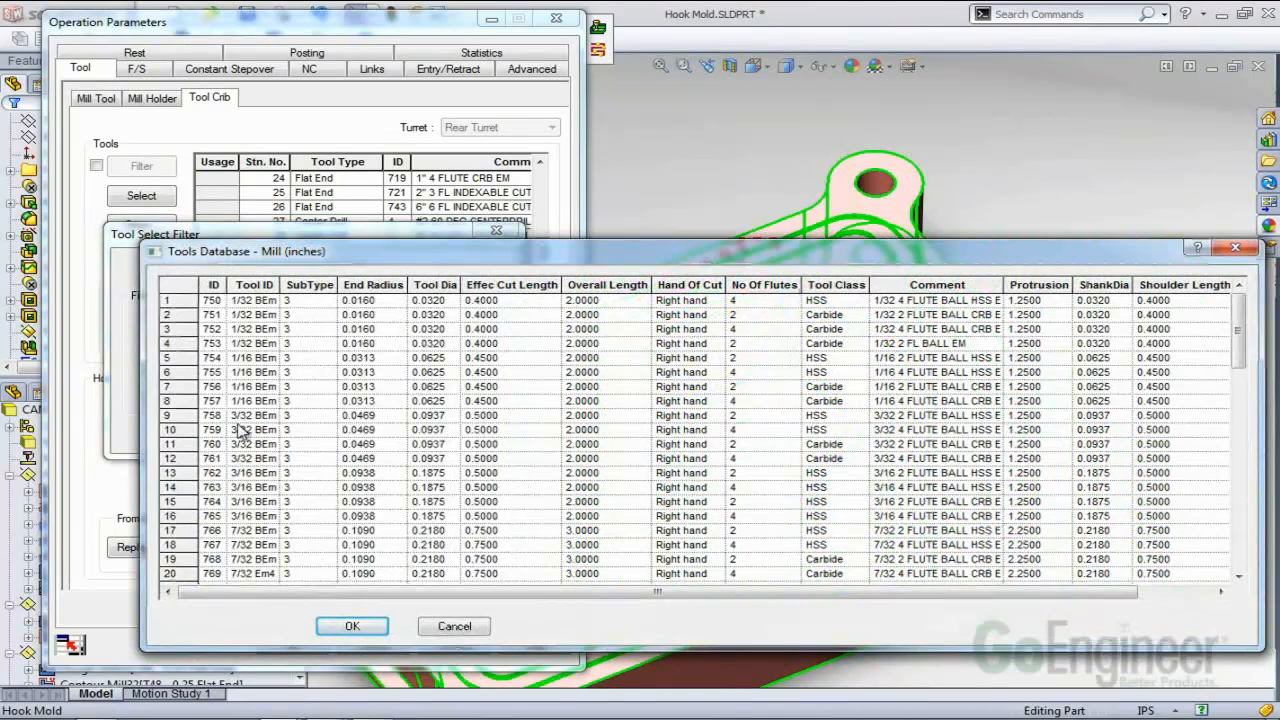
pyautogui.click(183, 400)
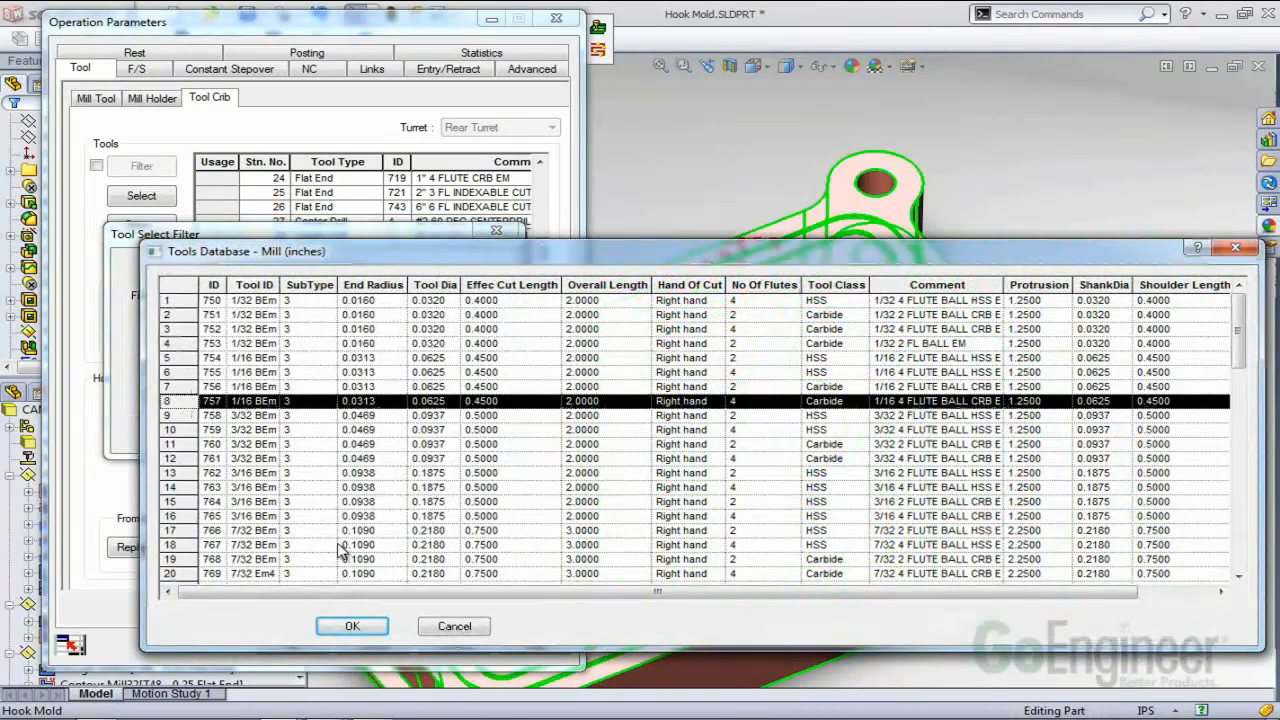
pyautogui.click(352, 626)
pyautogui.moveTo(545, 184); pyautogui.dragTo(547, 339)
pyautogui.click(207, 321)
pyautogui.click(141, 195)
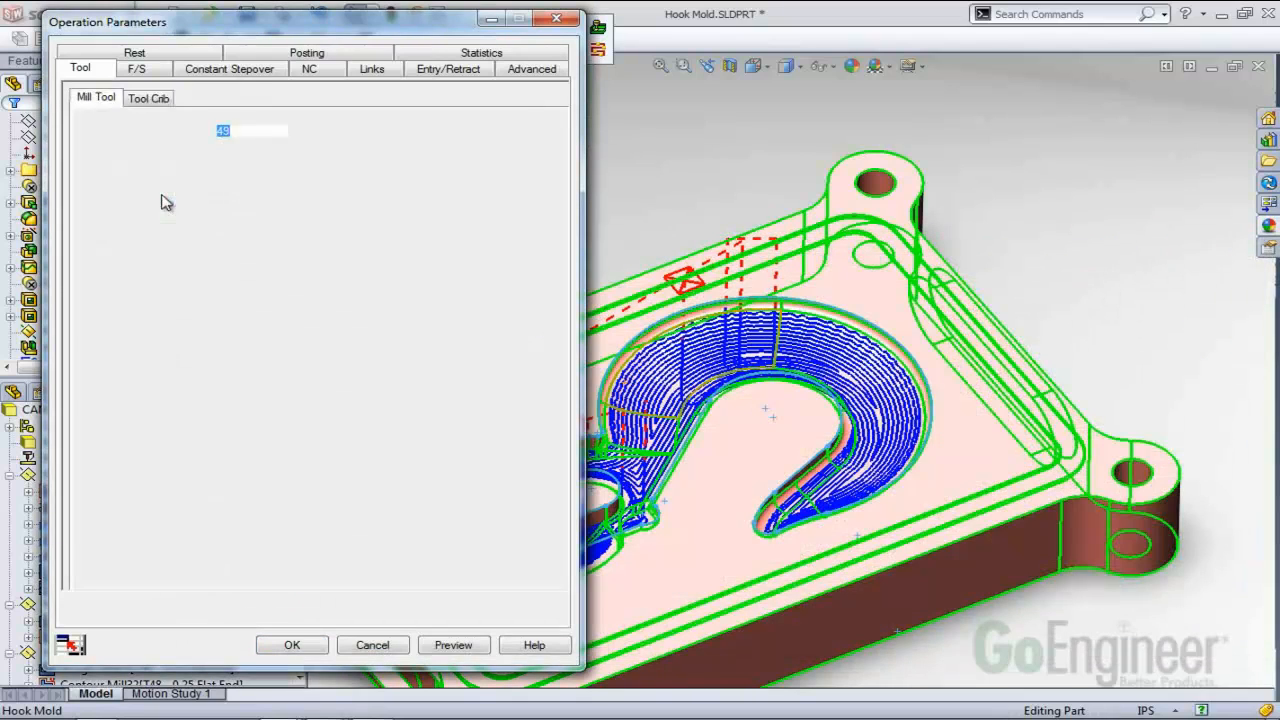
# Preview the Constant Stepover toolpath with the 1/16 ball nose tool and accept the operation's parameters.
pyautogui.click(455, 645)
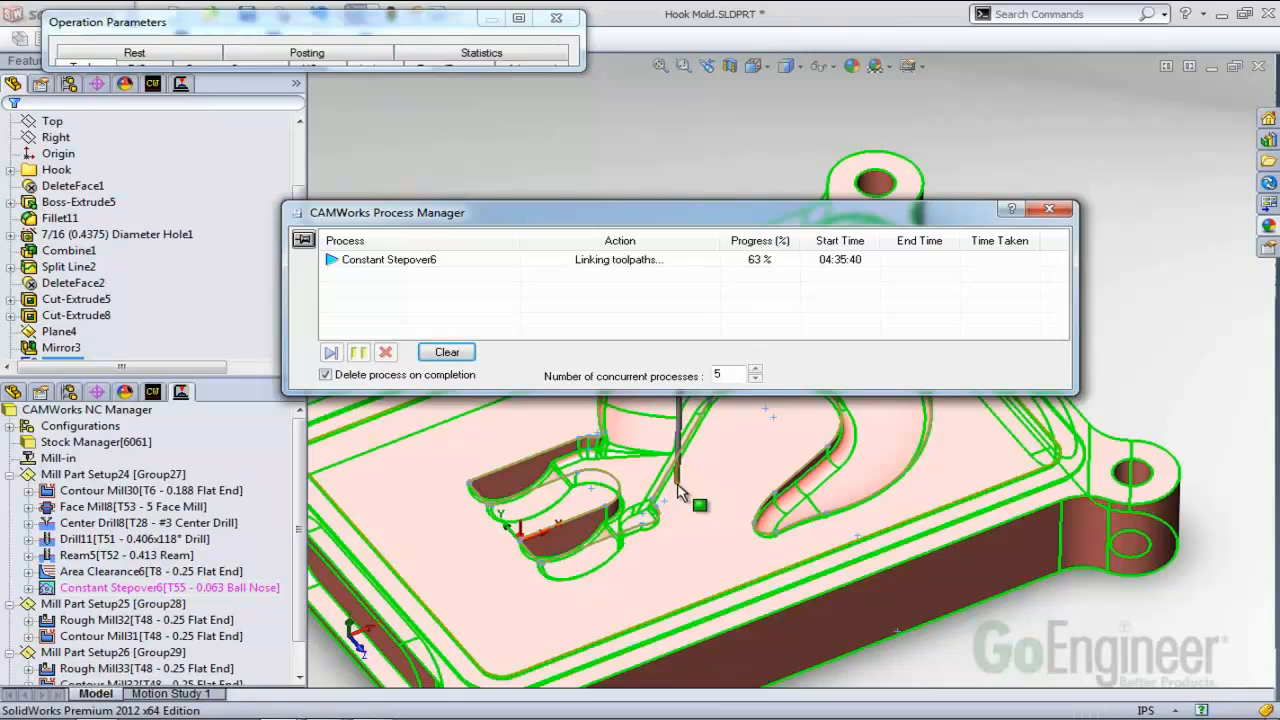
pyautogui.moveTo(705, 392)
pyautogui.mouseDown(button='middle')
pyautogui.moveTo(706, 502)
pyautogui.moveTo(698, 358)
pyautogui.moveTo(702, 388)
pyautogui.mouseUp(button='middle')
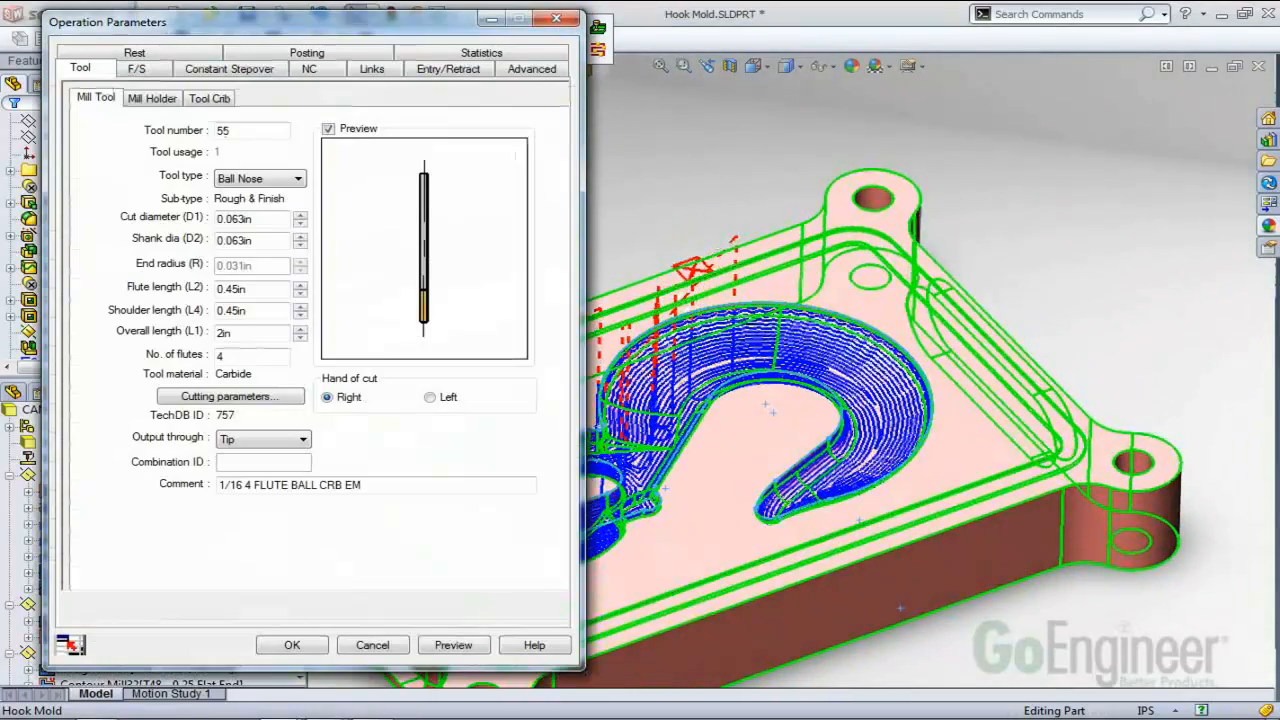
pyautogui.click(316, 643)
pyautogui.moveTo(514, 336); pyautogui.dragTo(712, 440, button='middle')
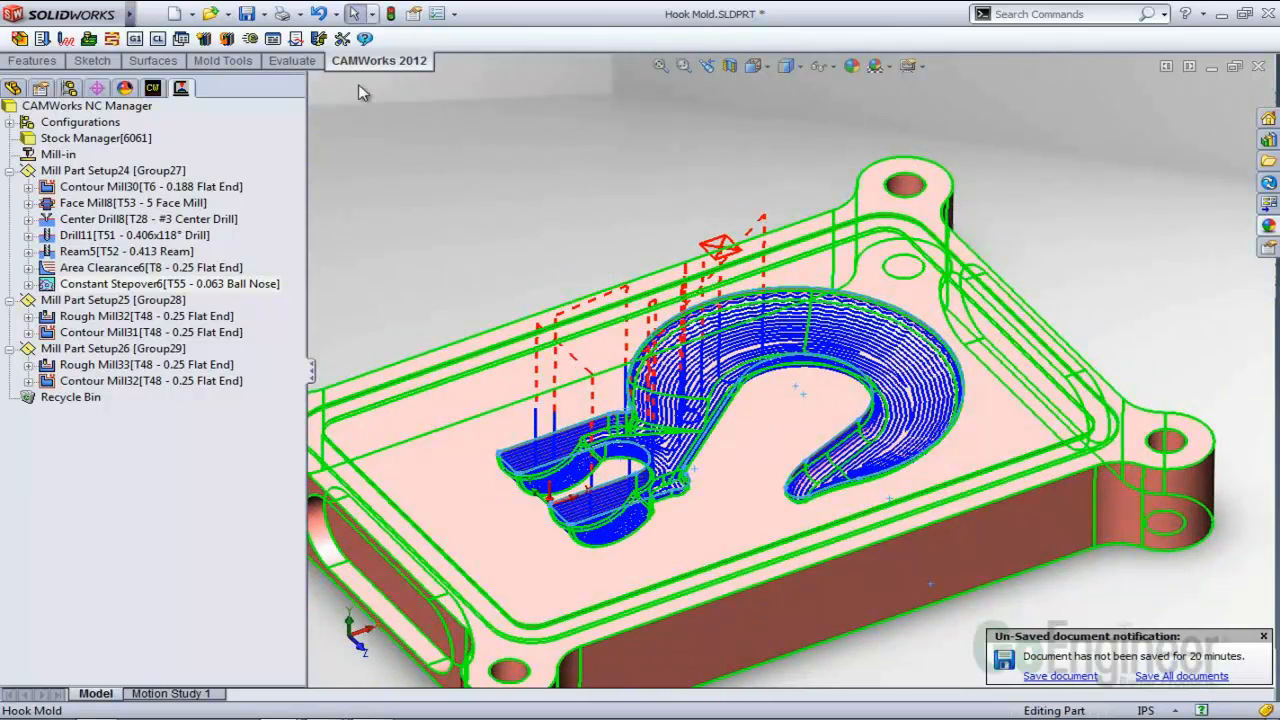
# Set the tool mode stock/tool deviation for simulation to 0.039 in, favouring speed, in the CAMWorks options.
pyautogui.click(342, 38)
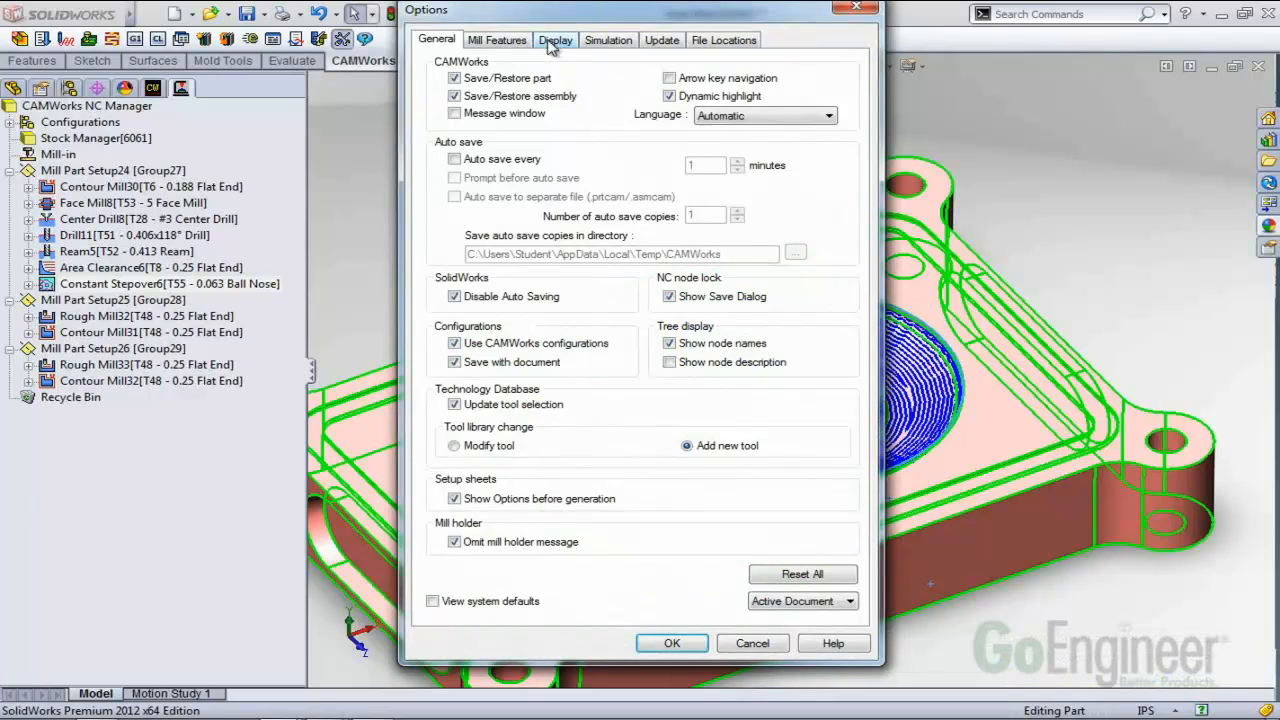
pyautogui.click(503, 41)
pyautogui.click(610, 41)
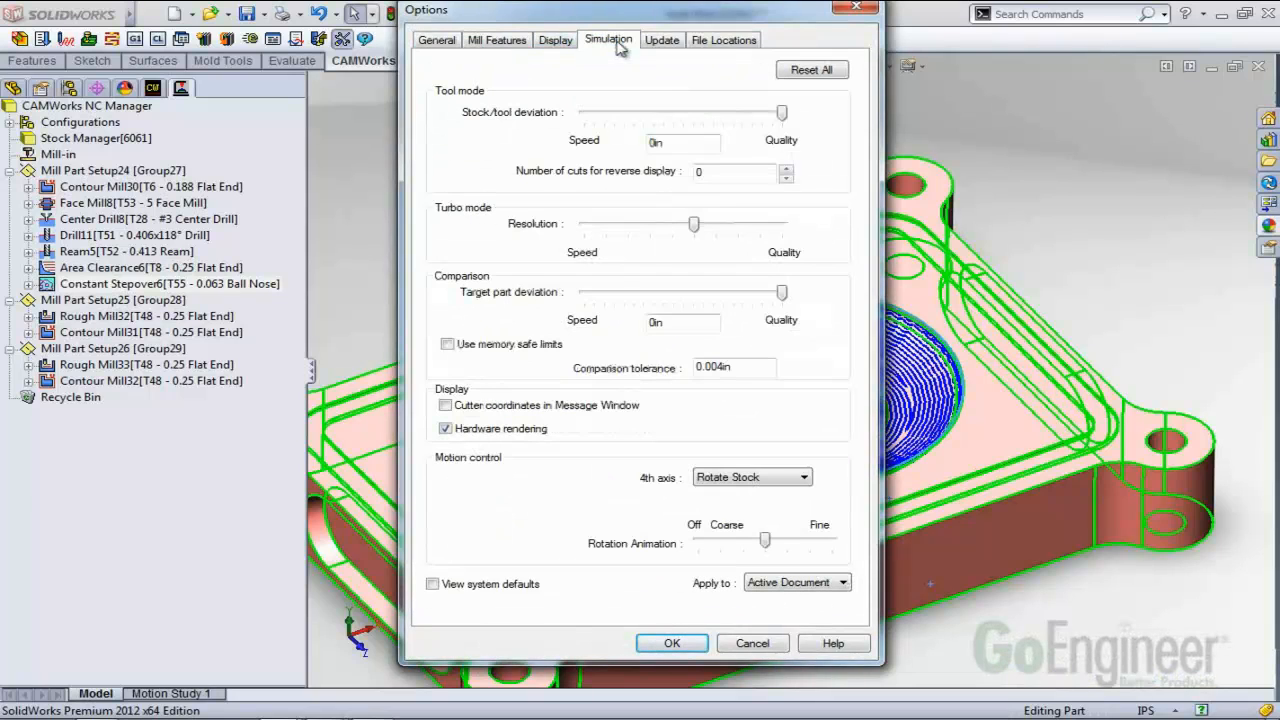
pyautogui.moveTo(783, 114); pyautogui.dragTo(704, 114)
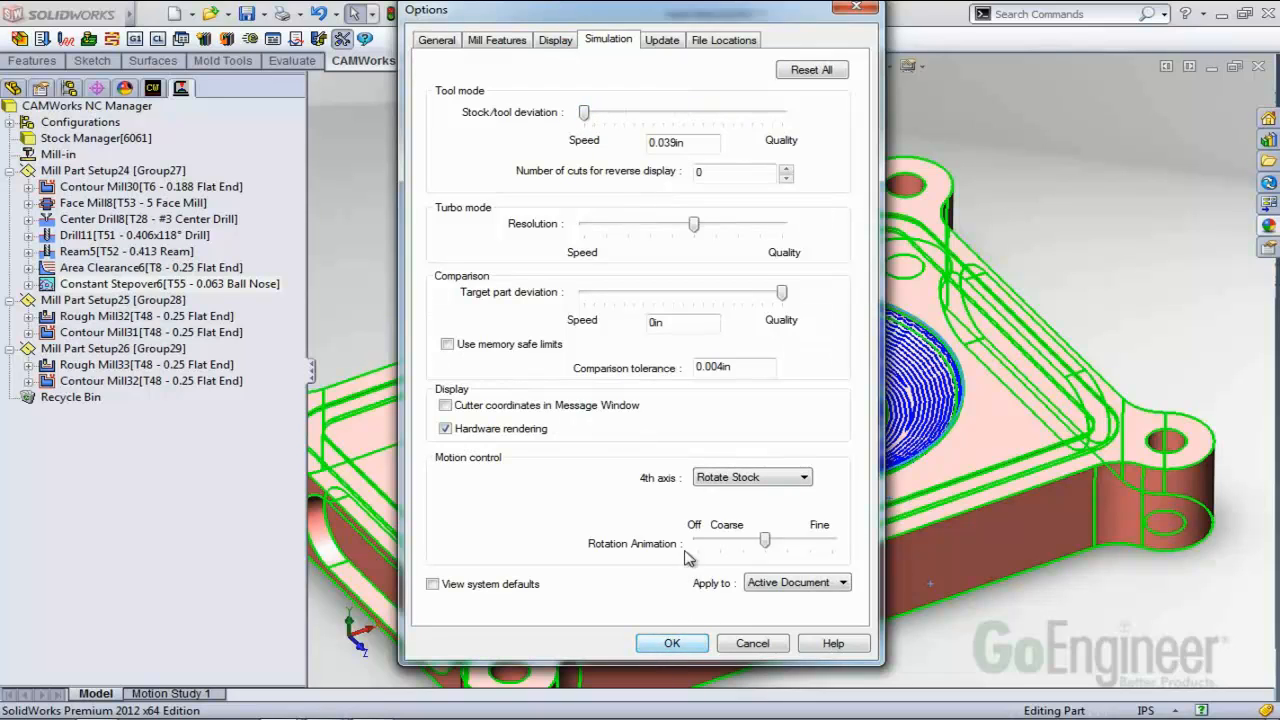
pyautogui.click(670, 642)
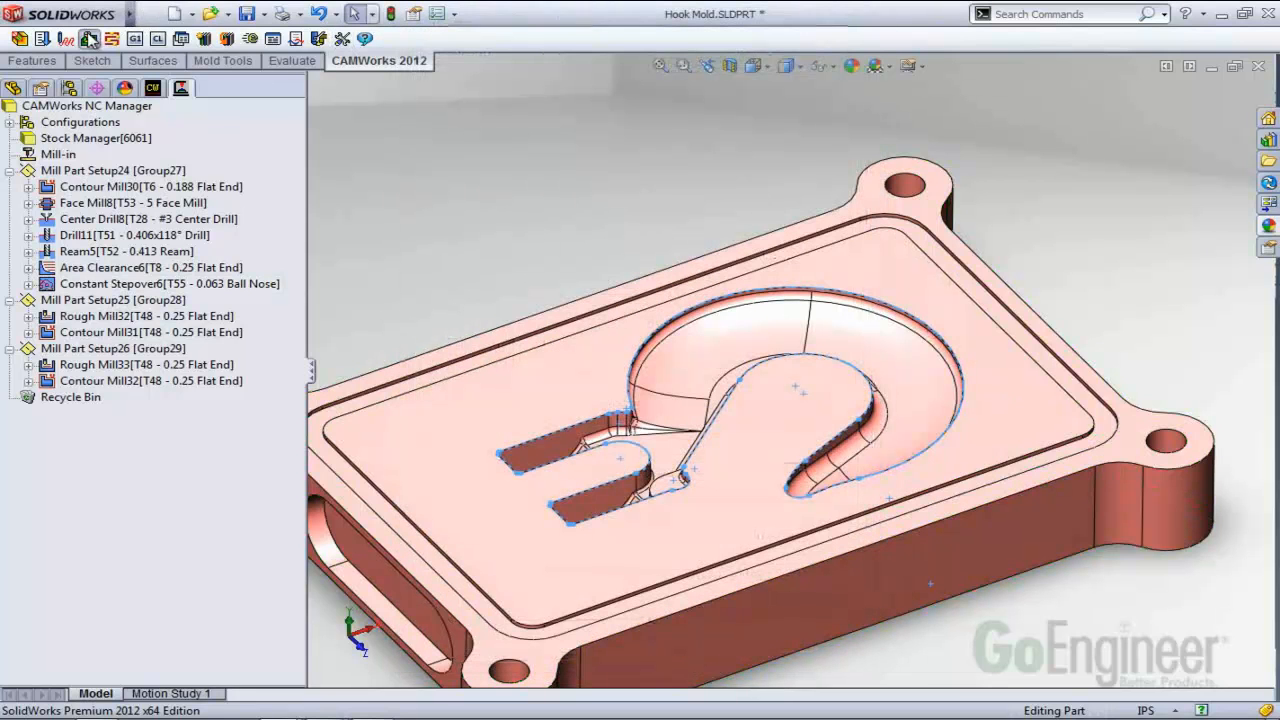
# Run the toolpath simulation of the machining operations and close it.
pyautogui.click(89, 38)
pyautogui.click(732, 143)
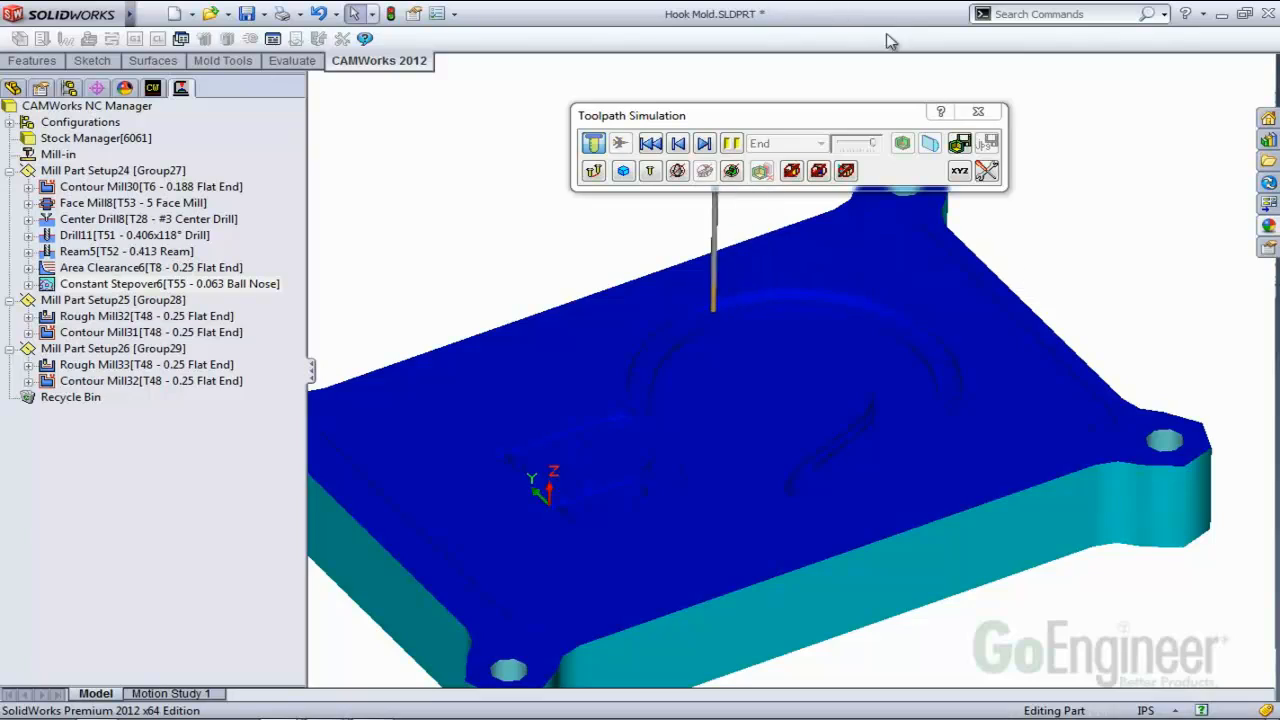
pyautogui.click(978, 111)
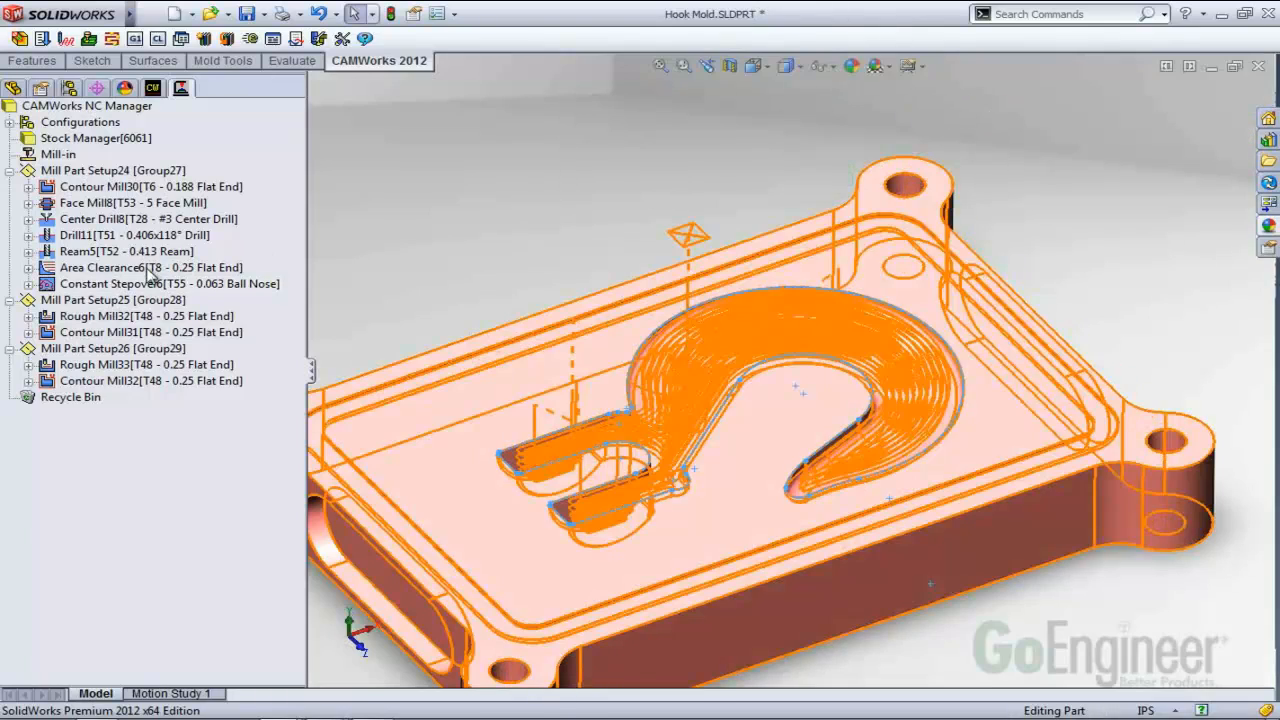
# Make the Area Clearance operation's first cut start from Top of Feature and preview the toolpath.
pyautogui.click(150, 268)
pyautogui.moveTo(340, 330); pyautogui.dragTo(579, 361, button='middle')
pyautogui.scroll(-3, 917, 492)
pyautogui.scroll(-2, 917, 492)
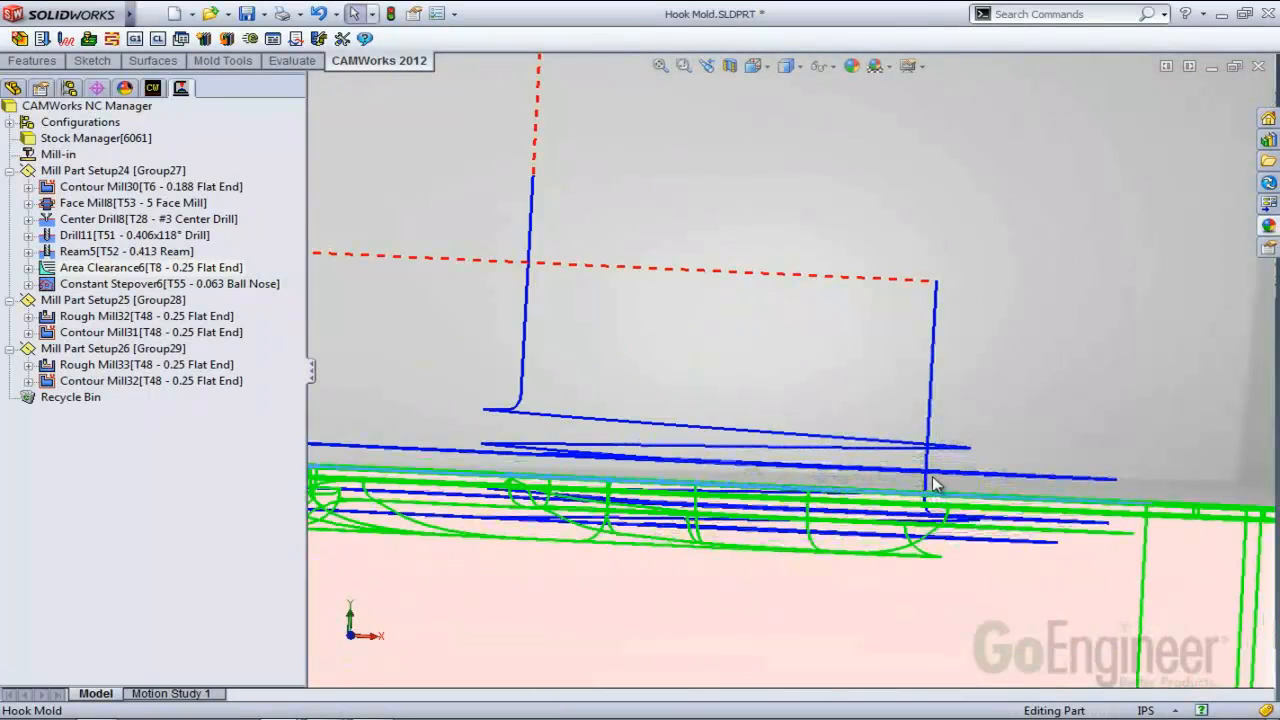
pyautogui.doubleClick(250, 368)
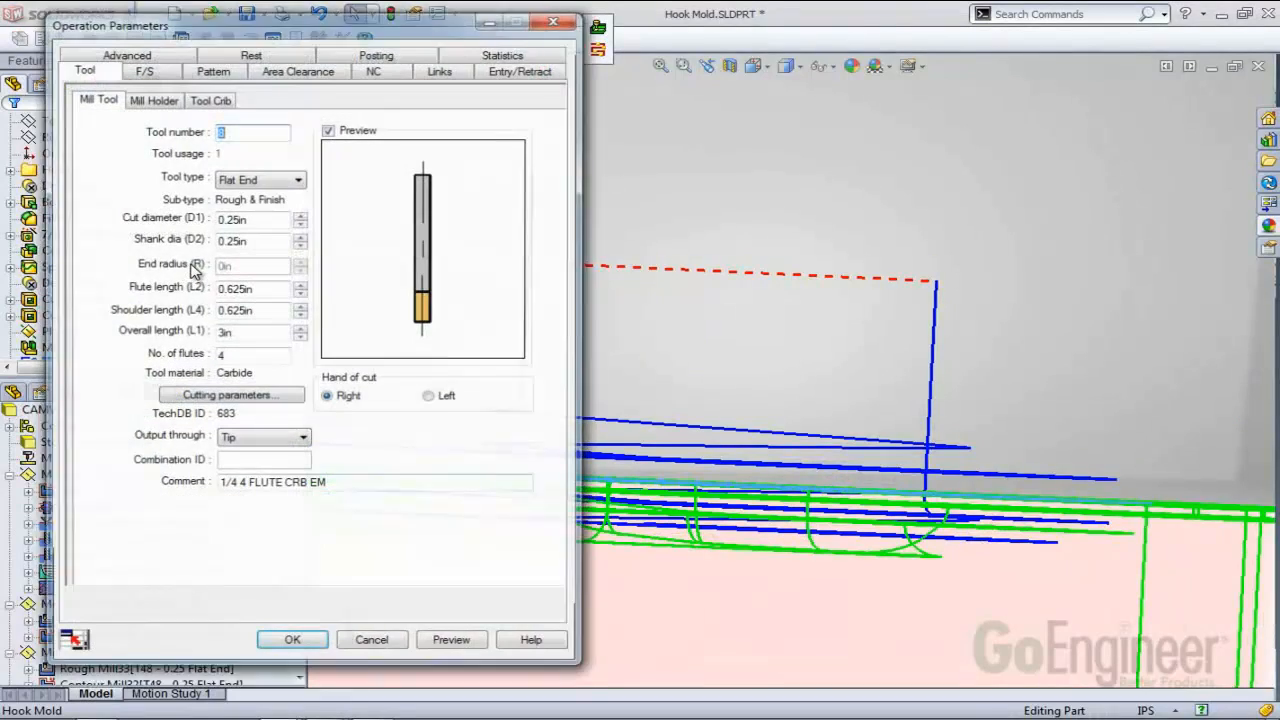
pyautogui.click(287, 70)
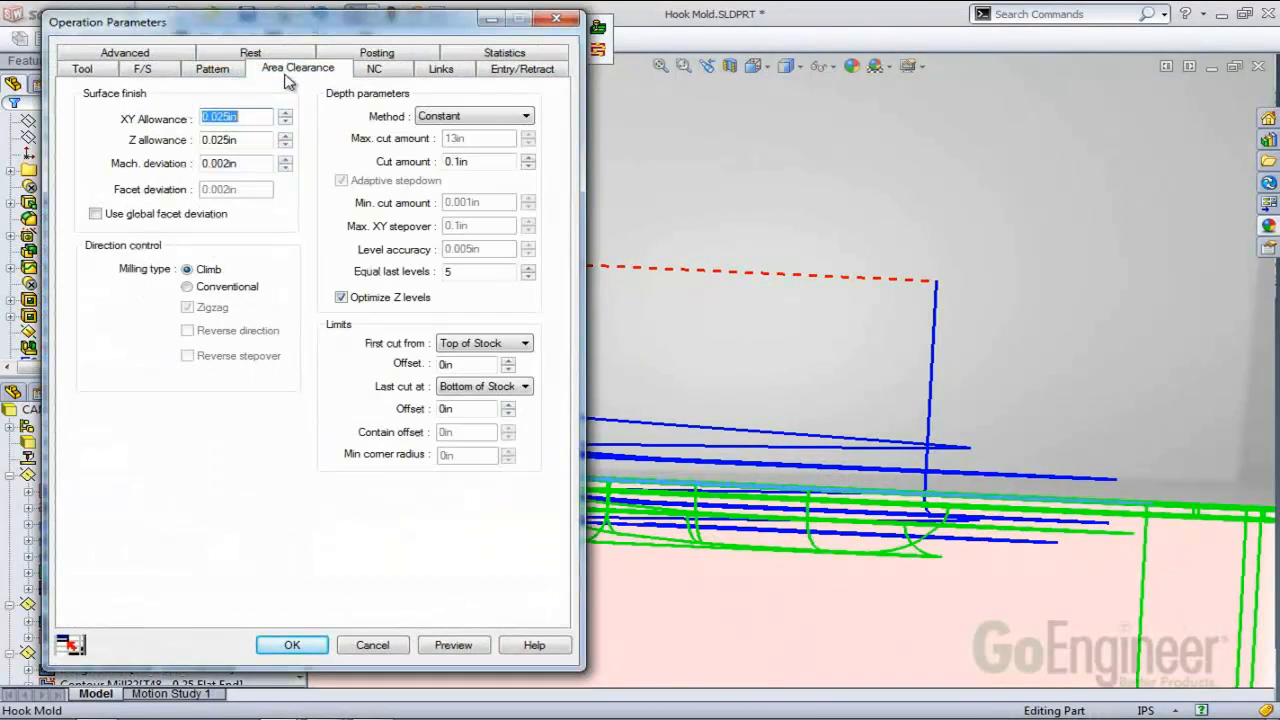
pyautogui.click(459, 346)
pyautogui.click(467, 368)
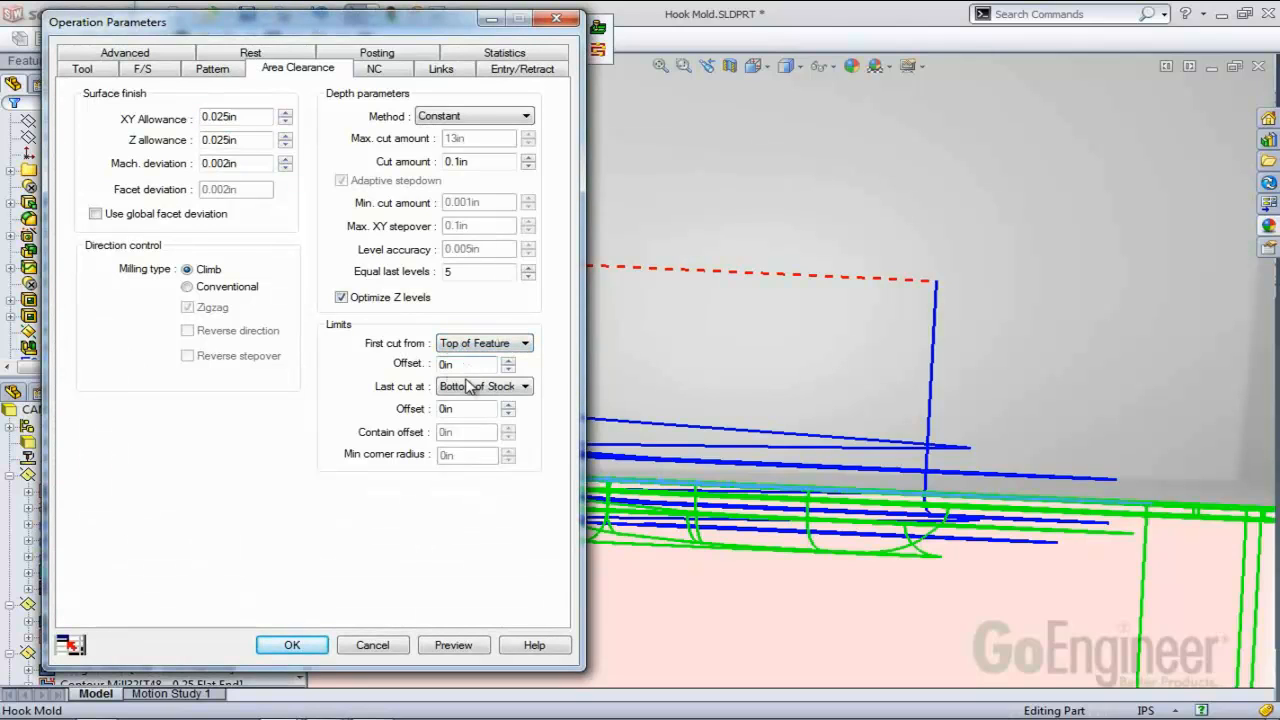
pyautogui.click(456, 645)
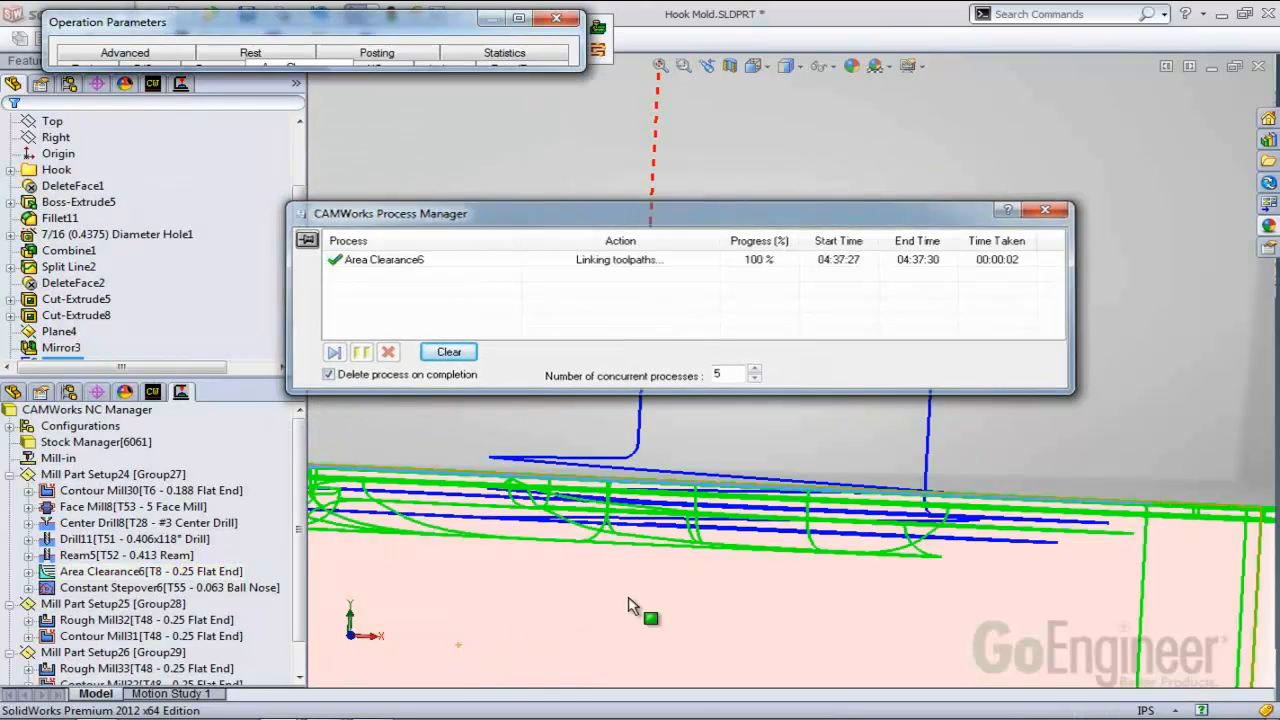
# Inspect the previewed Area Clearance toolpath from the side and at an angle, and accept the parameters without regenerating toolpaths.
pyautogui.moveTo(1002, 468); pyautogui.dragTo(892, 474, button='middle')
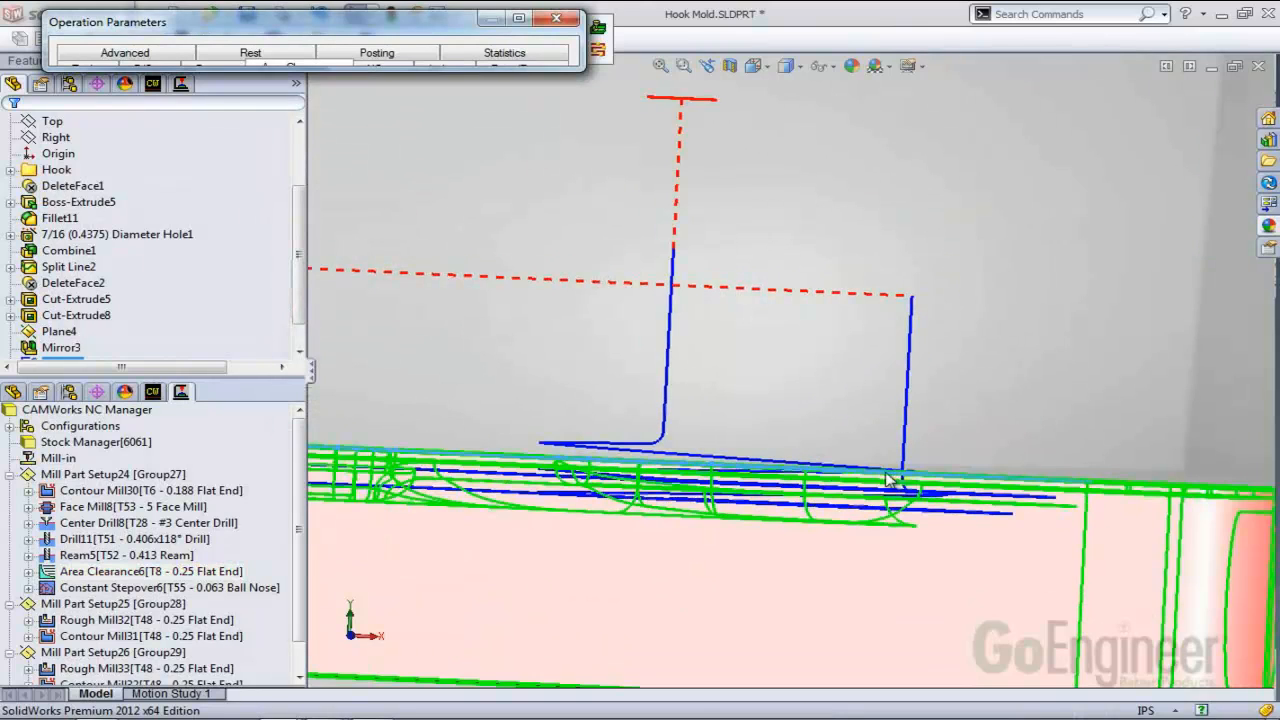
pyautogui.scroll(3, 653, 456)
pyautogui.moveTo(551, 386); pyautogui.dragTo(642, 494, button='middle')
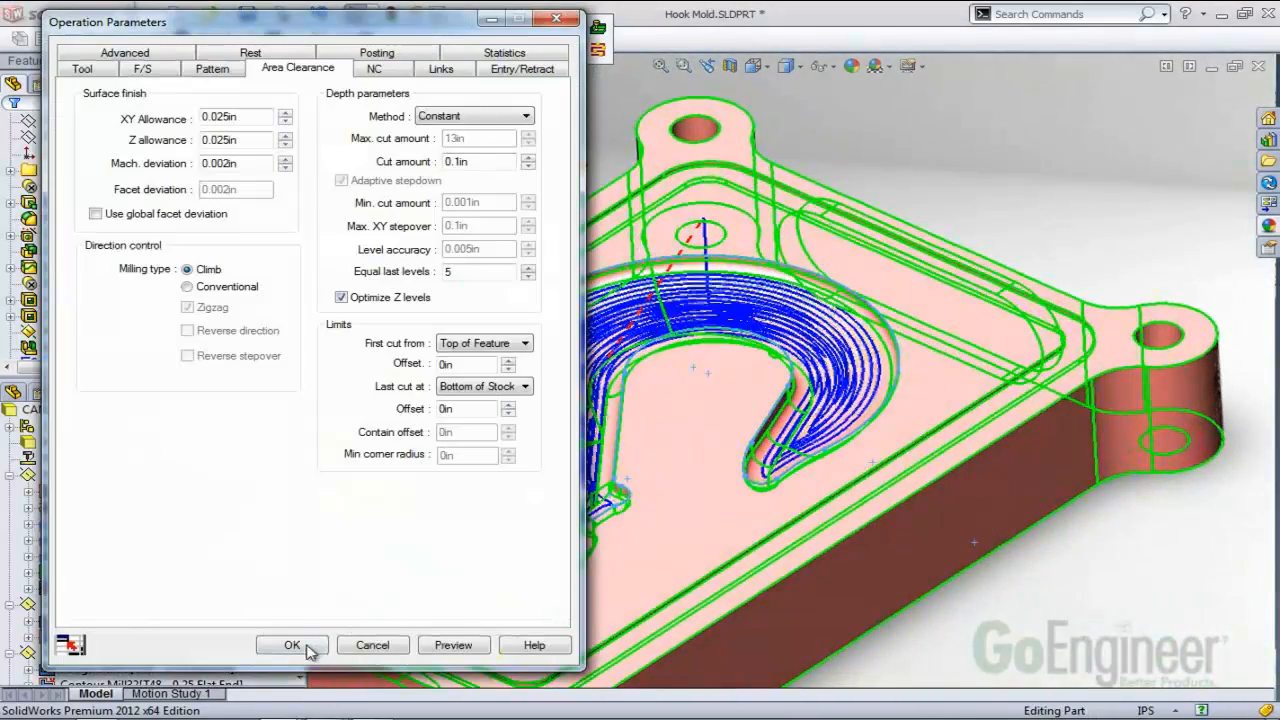
pyautogui.click(305, 647)
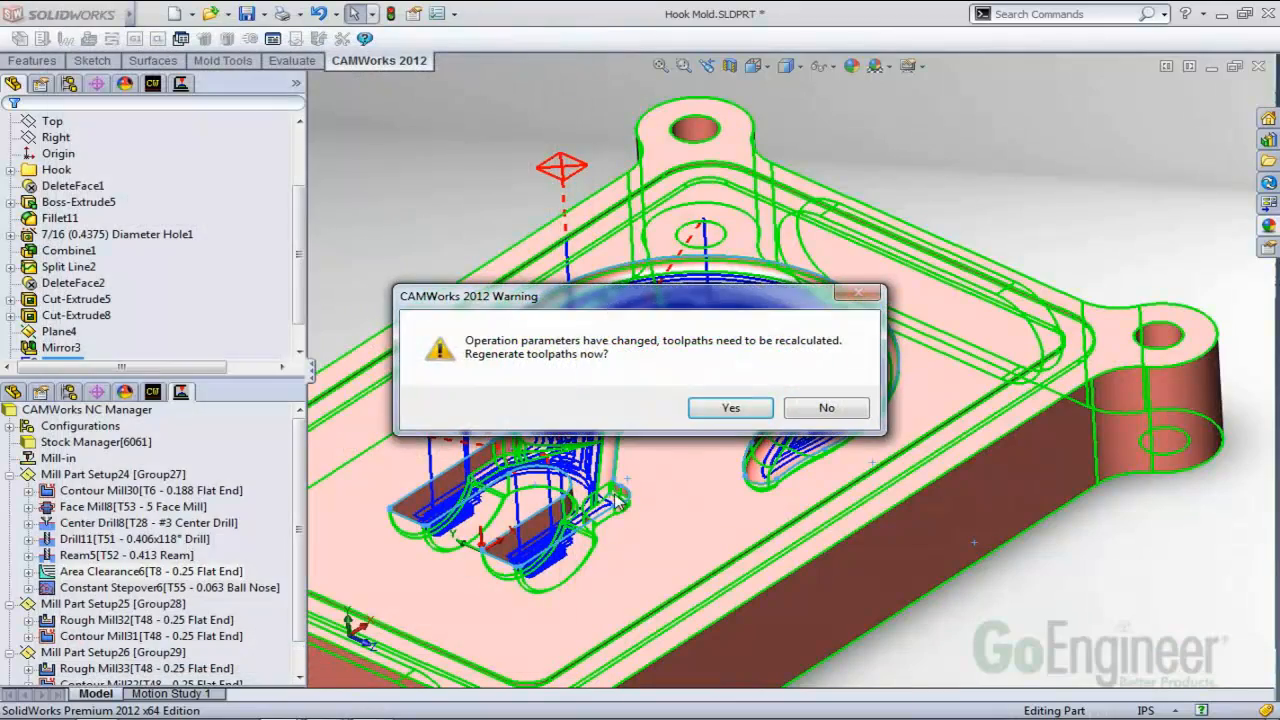
pyautogui.click(826, 409)
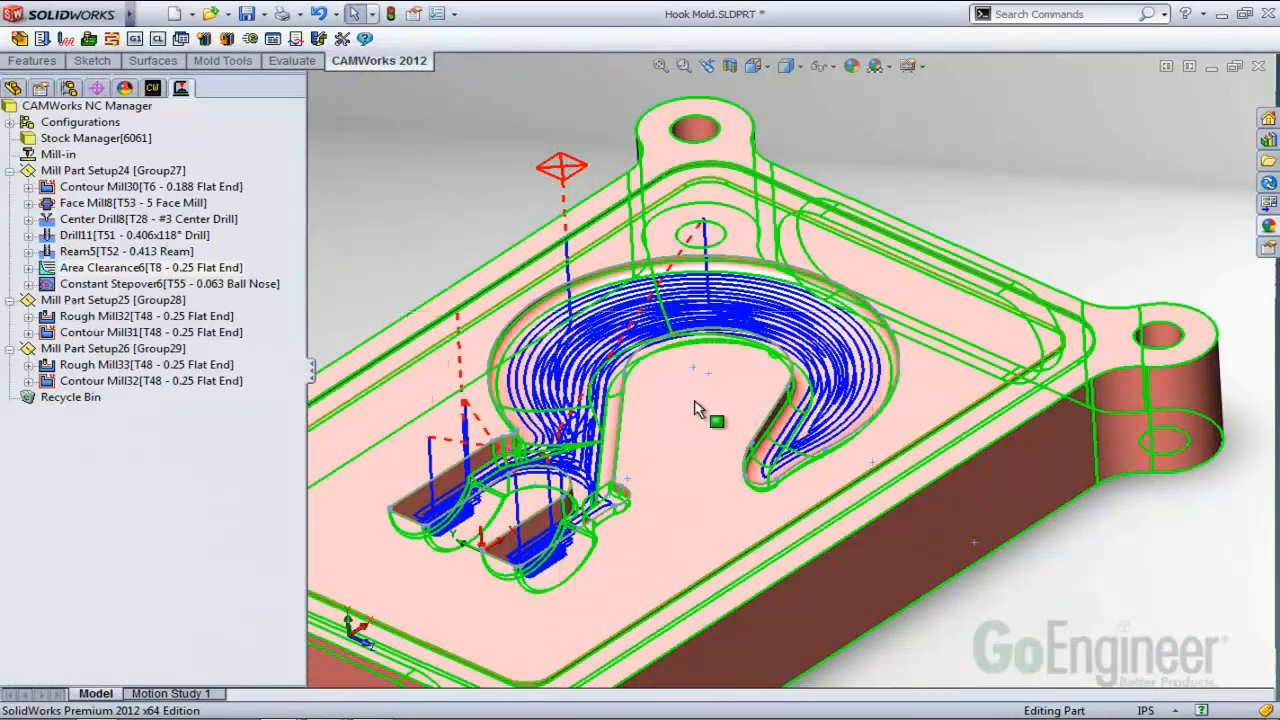
pyautogui.scroll(2, 697, 404)
pyautogui.scroll(-1, 697, 377)
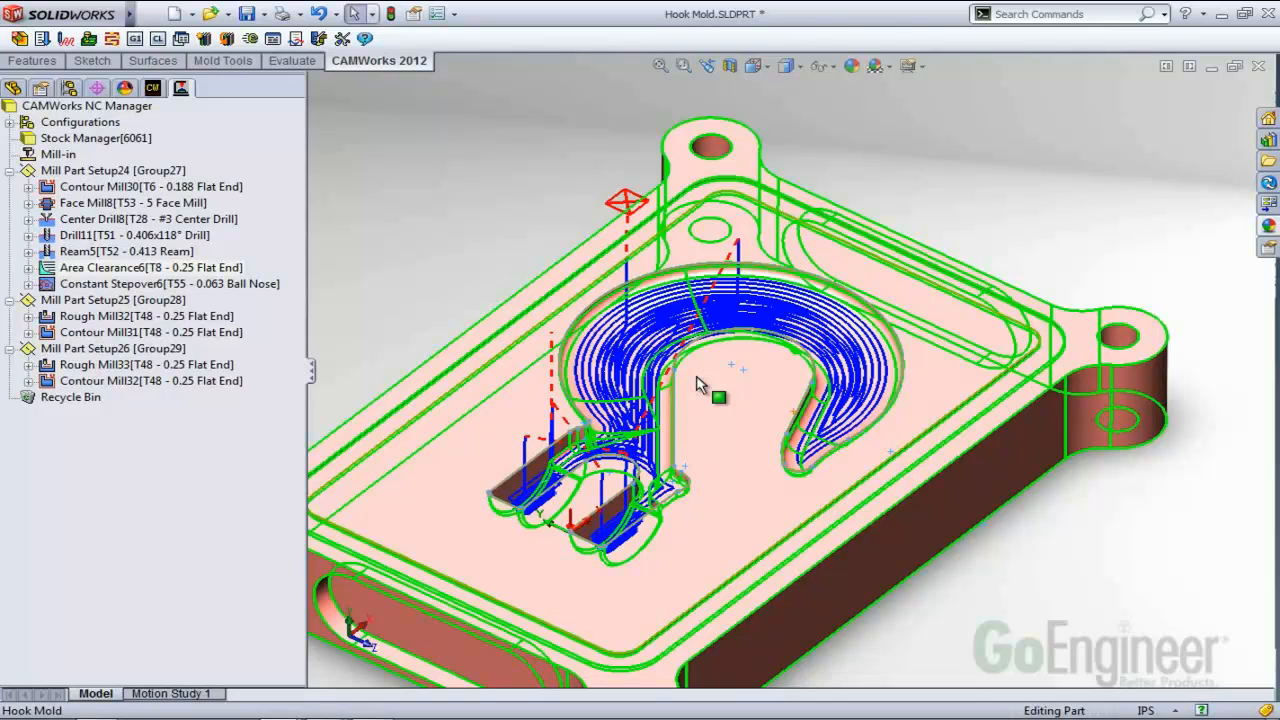
pyautogui.moveTo(700, 362); pyautogui.dragTo(752, 366, button='middle')
pyautogui.moveTo(665, 372); pyautogui.dragTo(716, 400, button='middle')
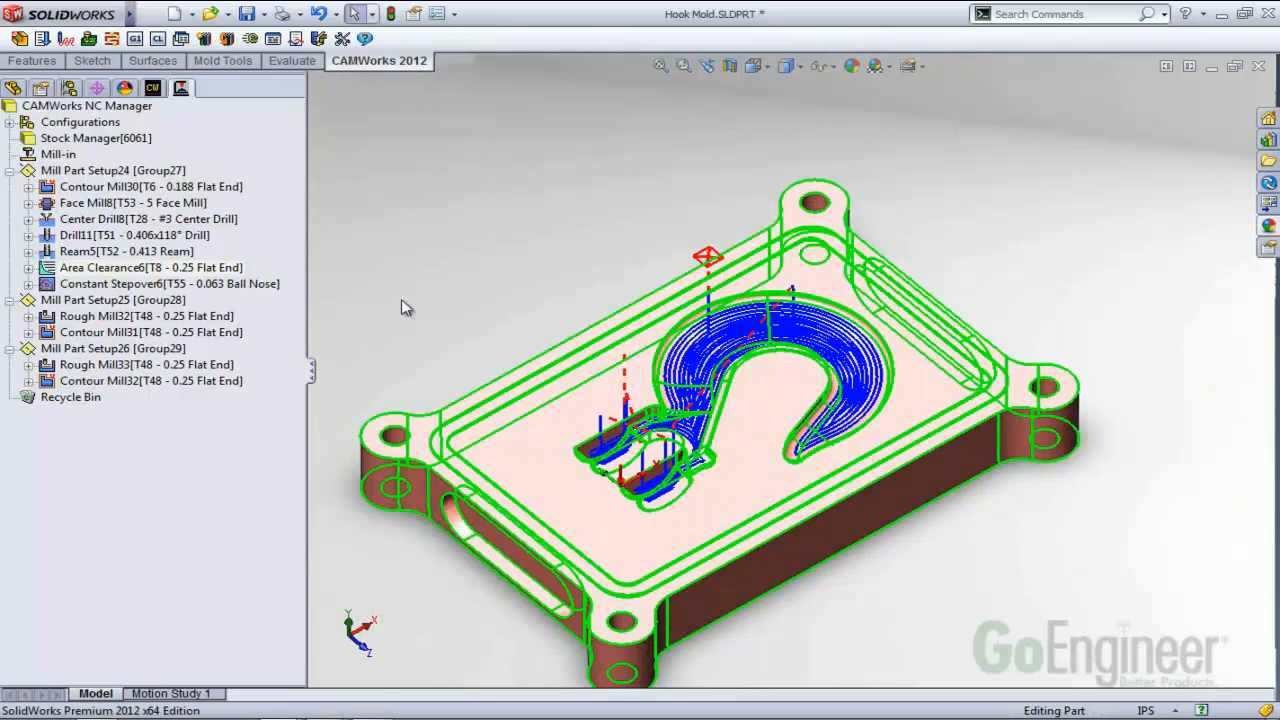
# Set the origin of the first mill part setup, Mill Part Setup24, to Top center.
pyautogui.scroll(-3, 776, 386)
pyautogui.moveTo(776, 386); pyautogui.dragTo(763, 383, button='middle')
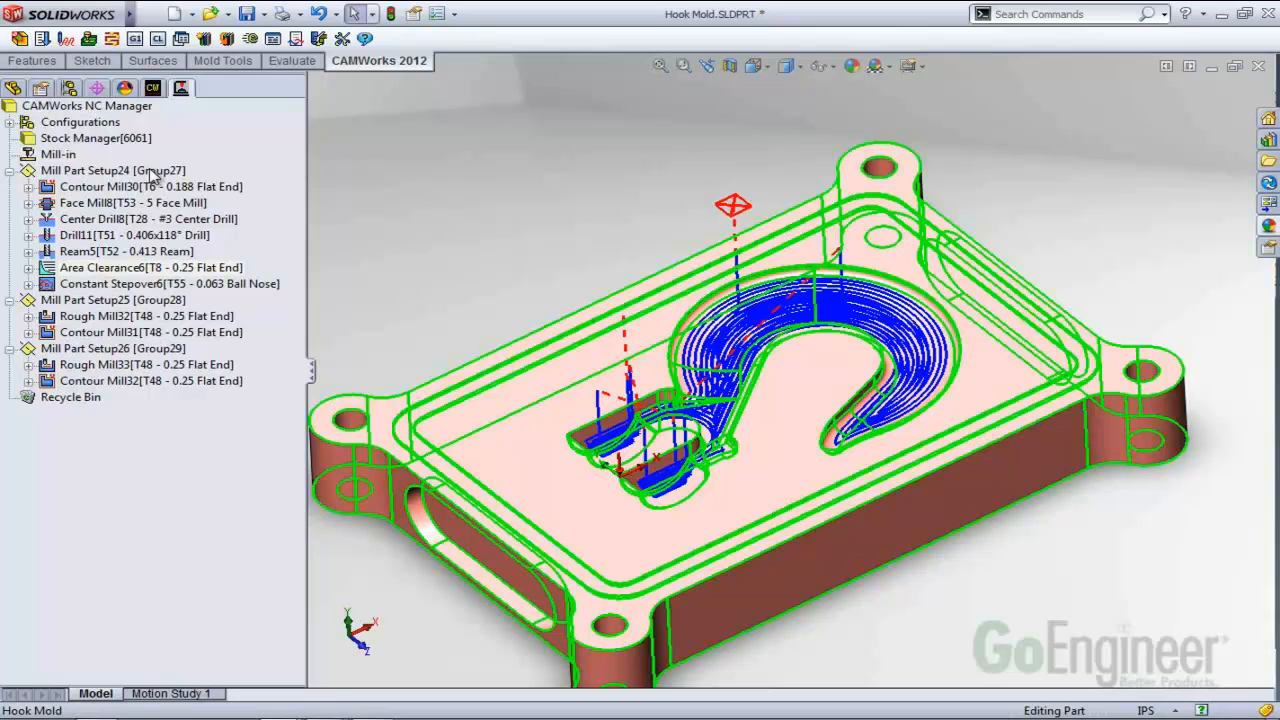
pyautogui.doubleClick(88, 176)
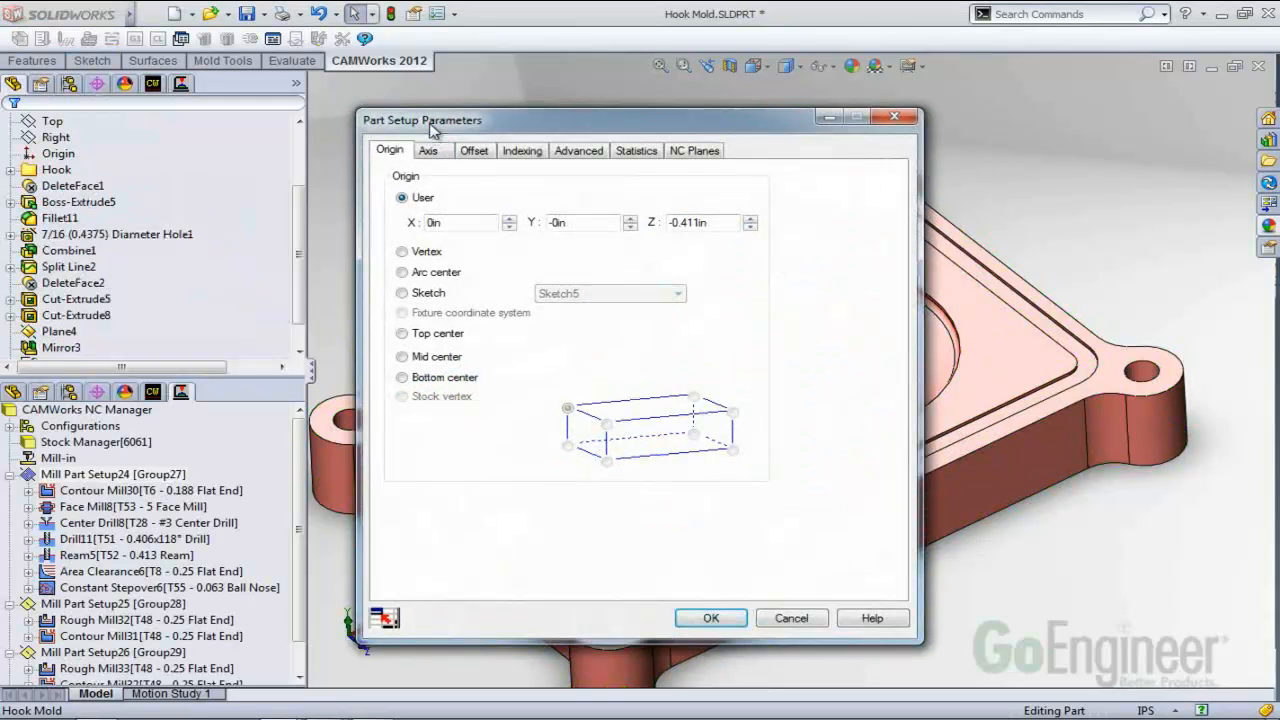
pyautogui.moveTo(432, 128); pyautogui.dragTo(106, 127)
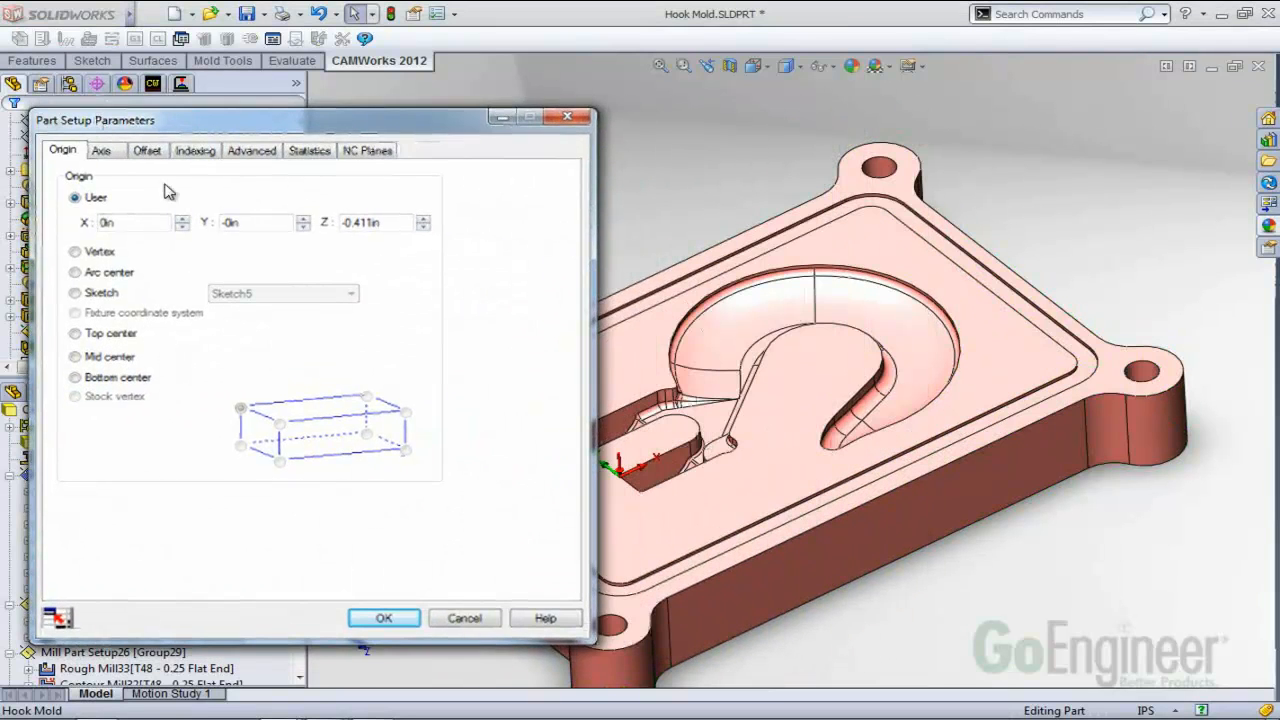
pyautogui.scroll(2, 655, 390)
pyautogui.click(692, 404)
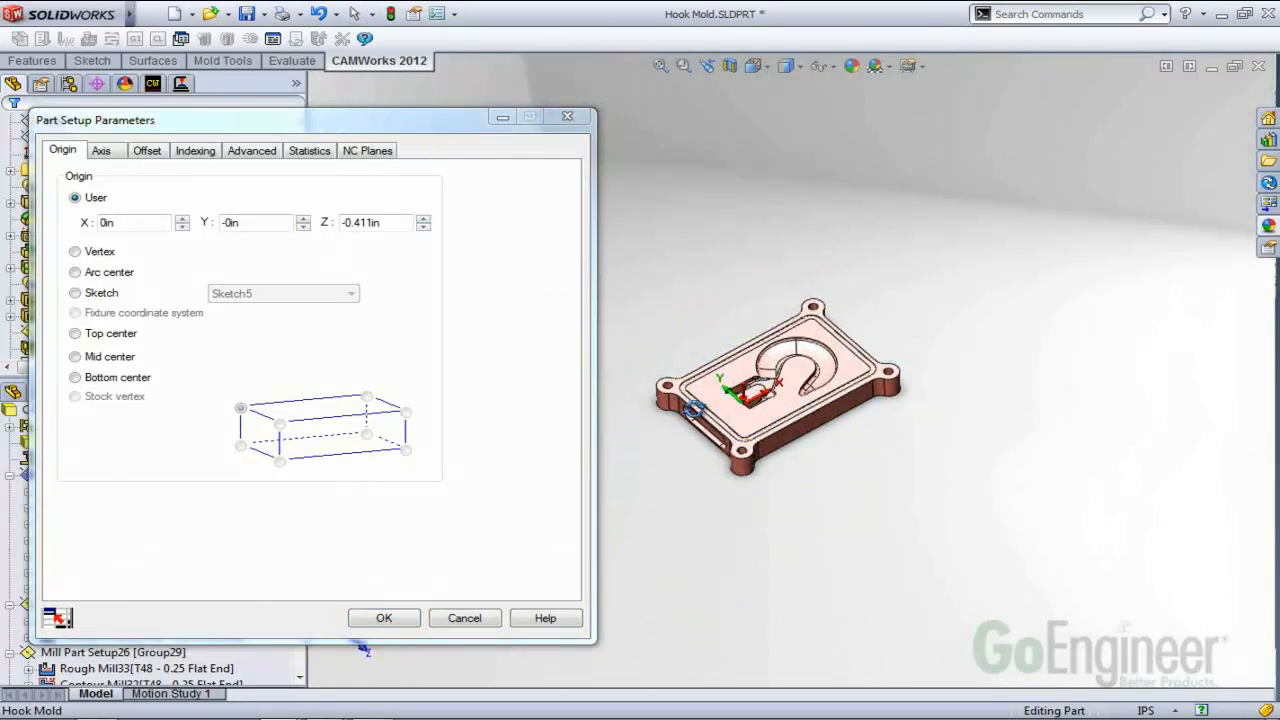
pyautogui.scroll(-6, 692, 404)
pyautogui.click(76, 334)
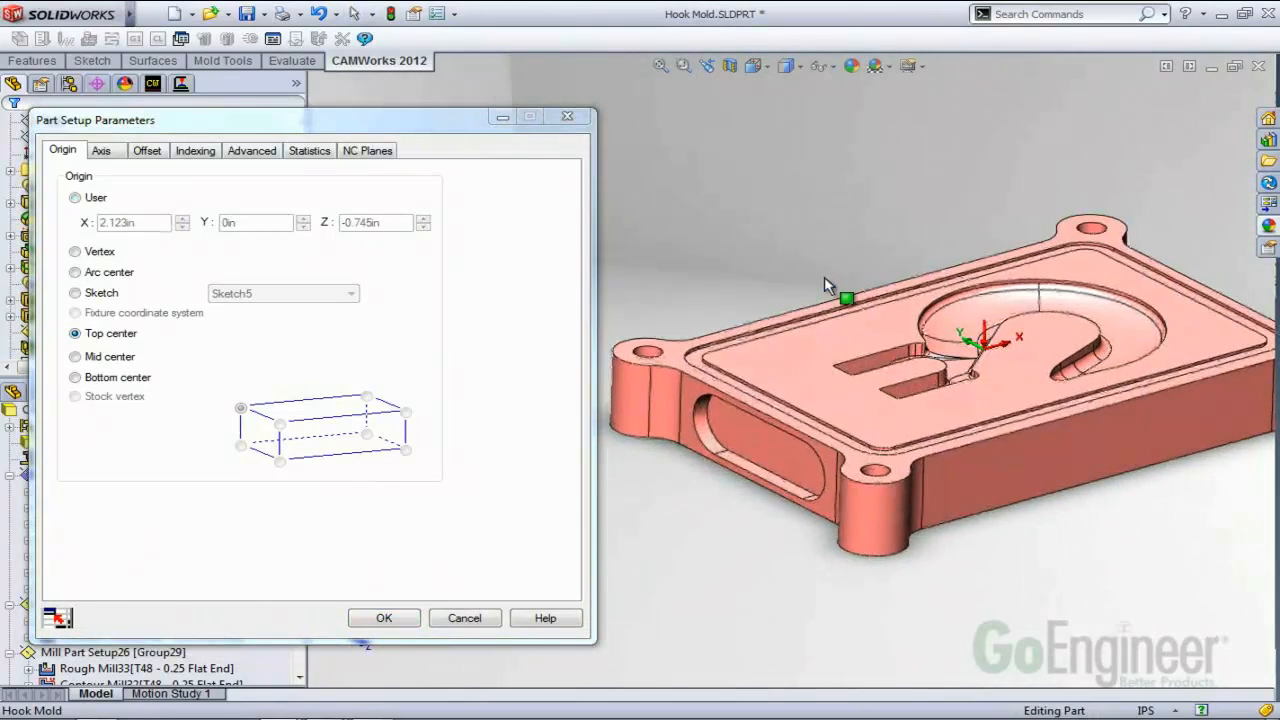
pyautogui.click(405, 618)
# Sort Mill Part Setup24's operations by type: Face Mill, Rough Mill, Contour Mill, Area Clearance and Constant Stepover ahead of Center Drill.
pyautogui.click(690, 420)
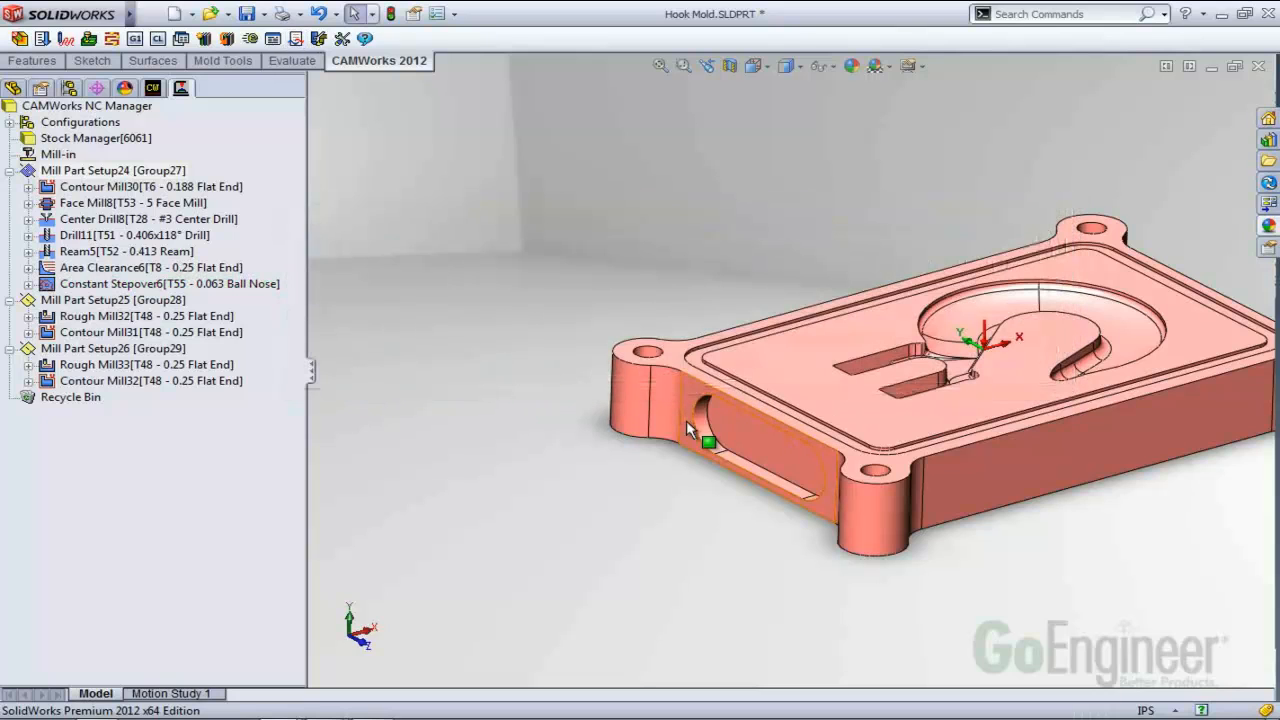
pyautogui.moveTo(686, 420); pyautogui.dragTo(1014, 339, button='middle')
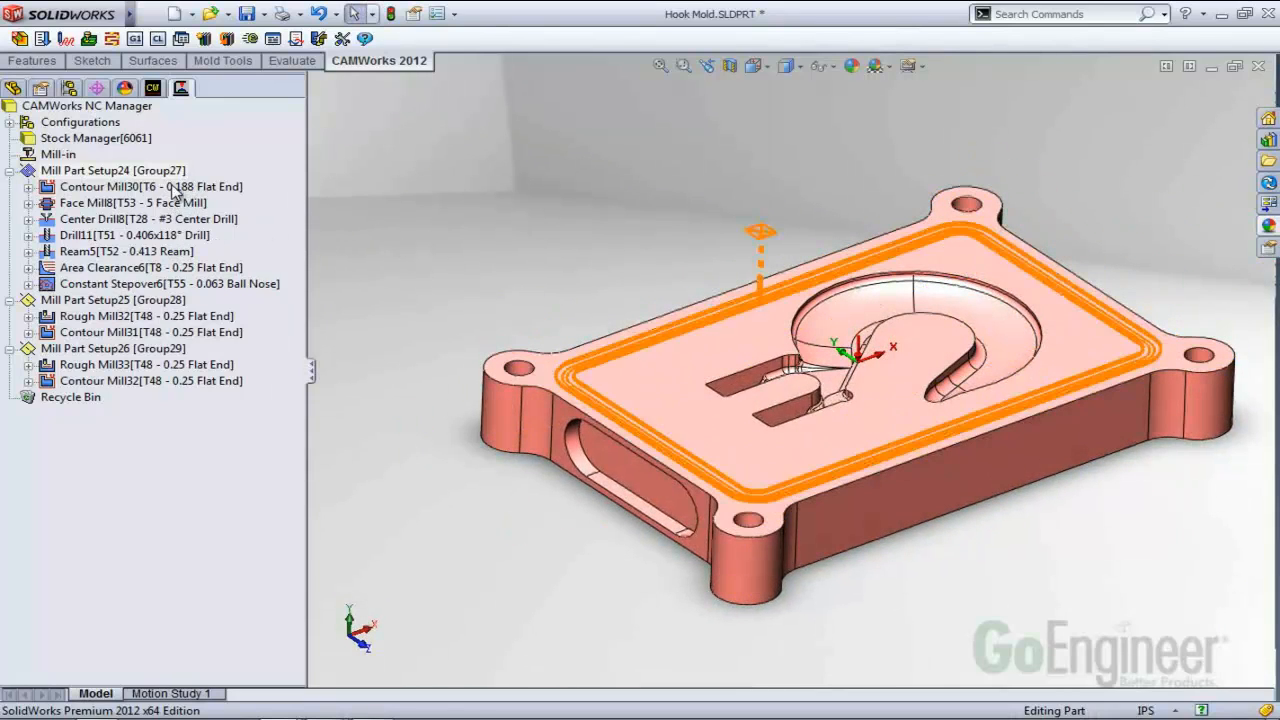
pyautogui.rightClick(117, 176)
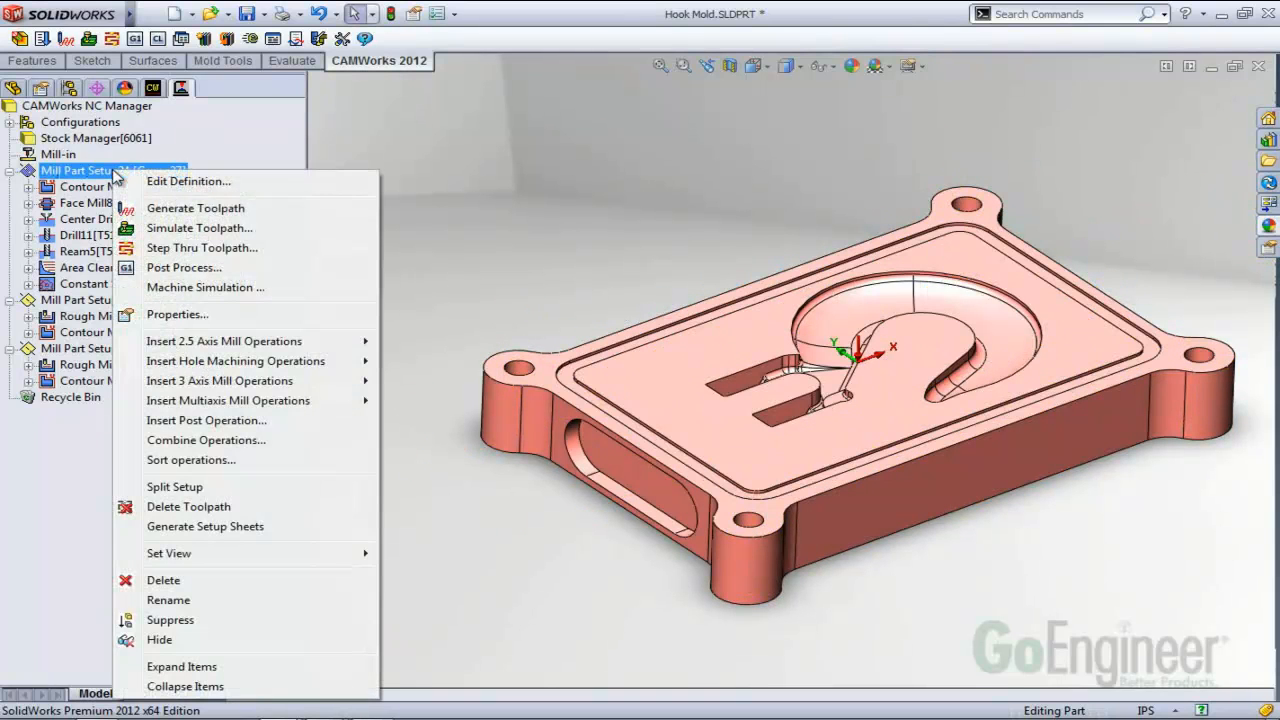
pyautogui.click(205, 460)
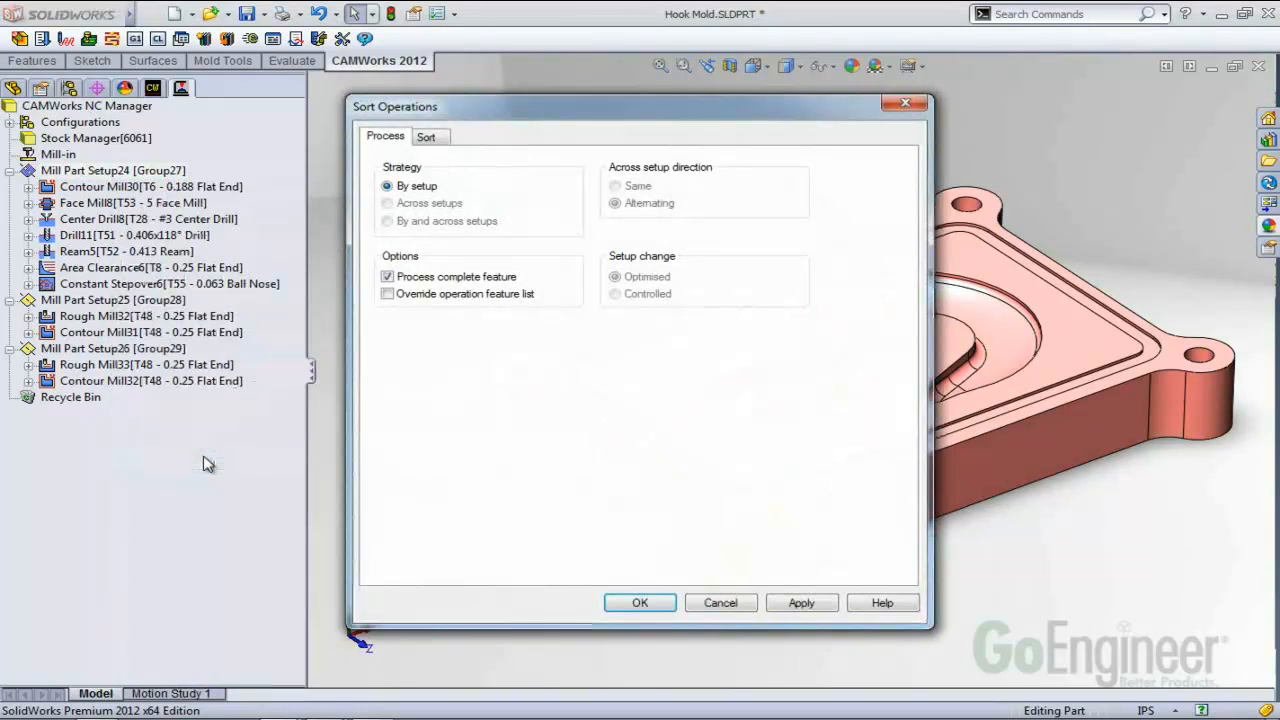
pyautogui.click(432, 140)
pyautogui.moveTo(432, 318); pyautogui.dragTo(434, 236)
pyautogui.moveTo(434, 334); pyautogui.dragTo(430, 246)
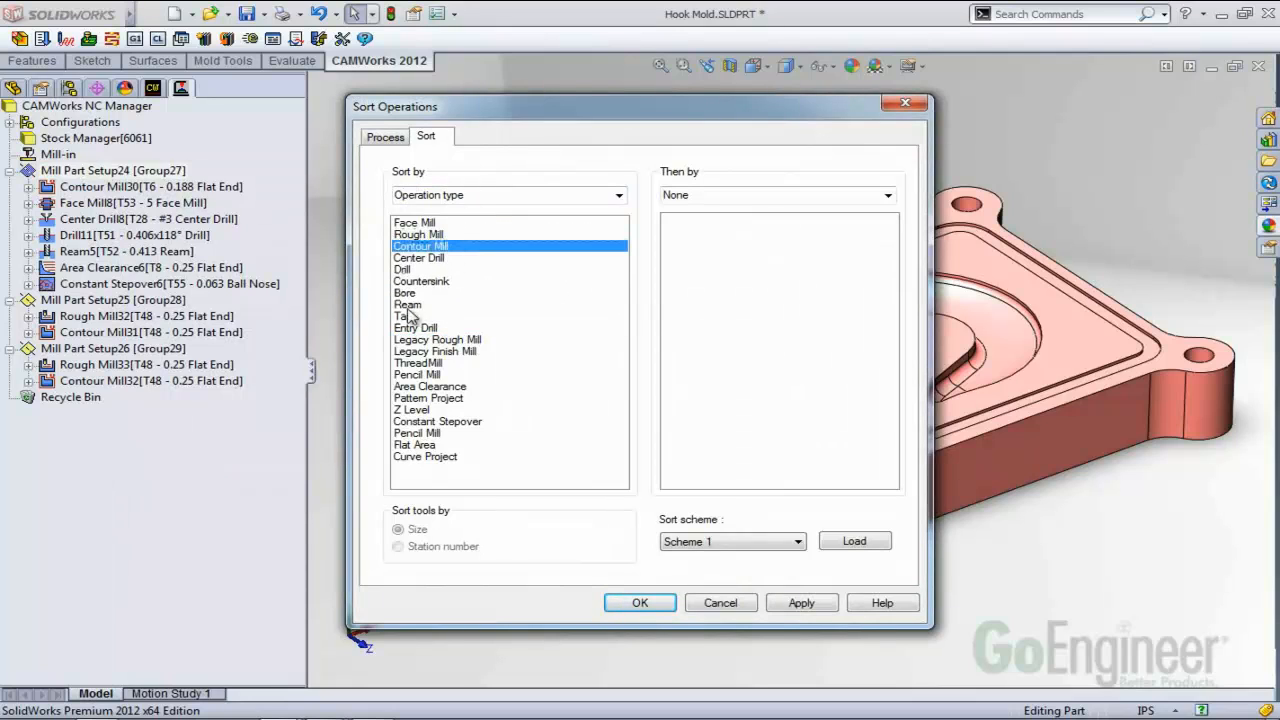
pyautogui.moveTo(430, 386); pyautogui.dragTo(470, 260)
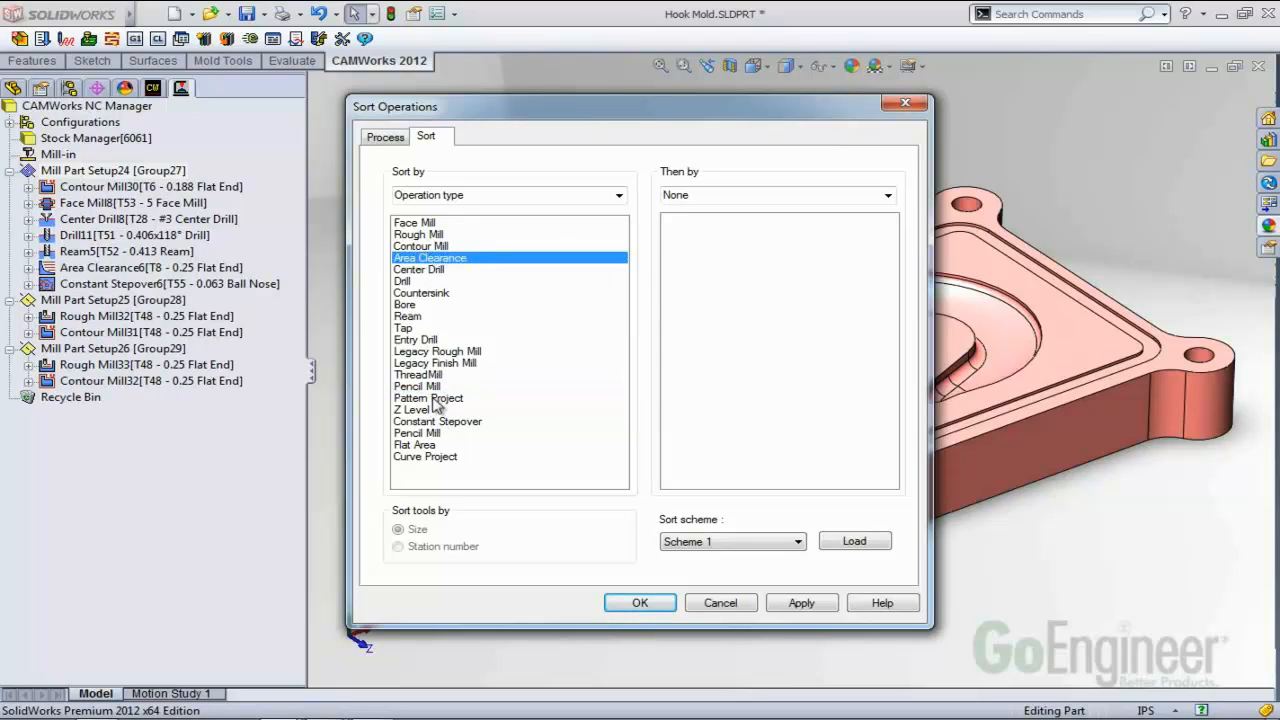
pyautogui.moveTo(445, 422); pyautogui.dragTo(478, 268)
pyautogui.click(809, 601)
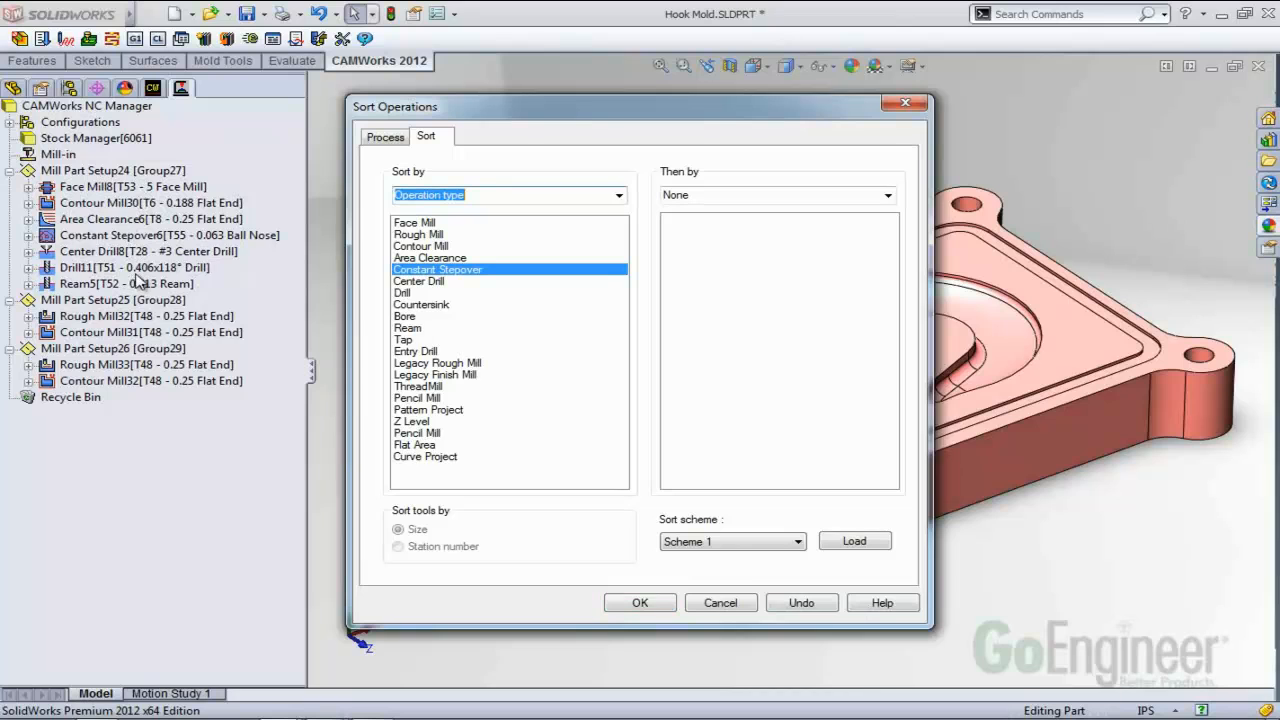
pyautogui.click(627, 602)
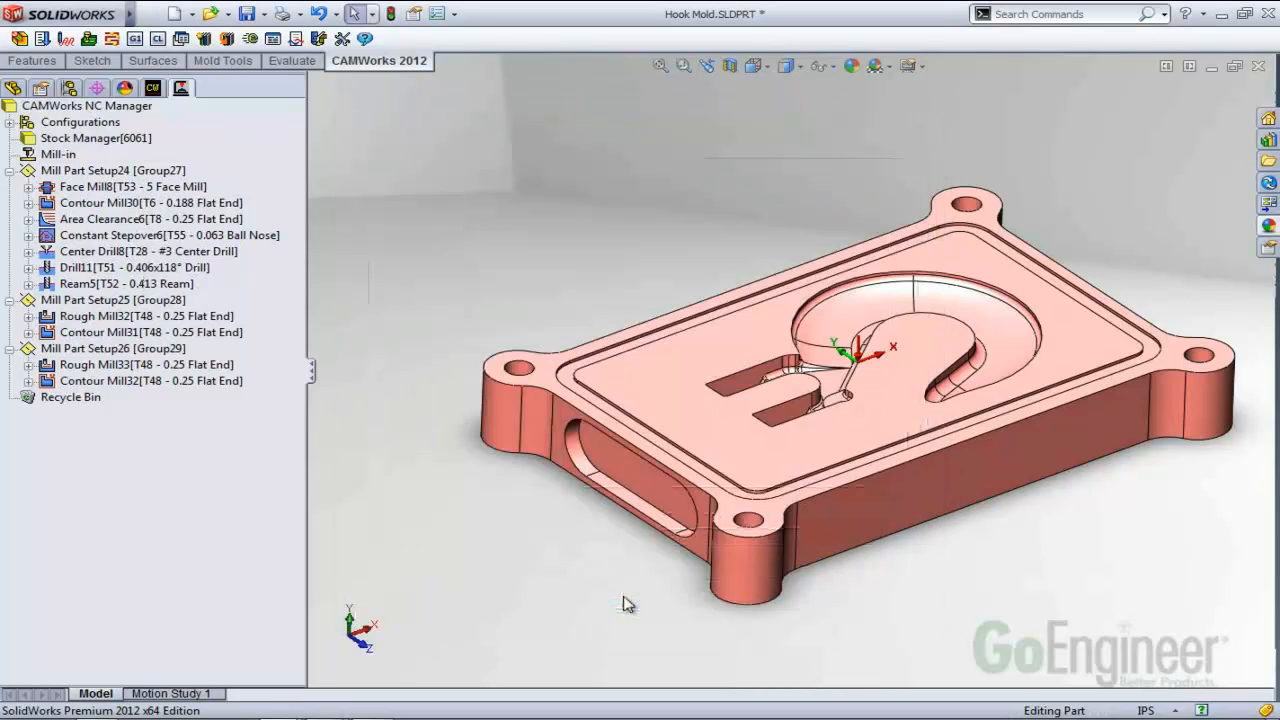
# Review the saved operation-type sorting order for Mill Part Setup24 without changing it.
pyautogui.rightClick(101, 176)
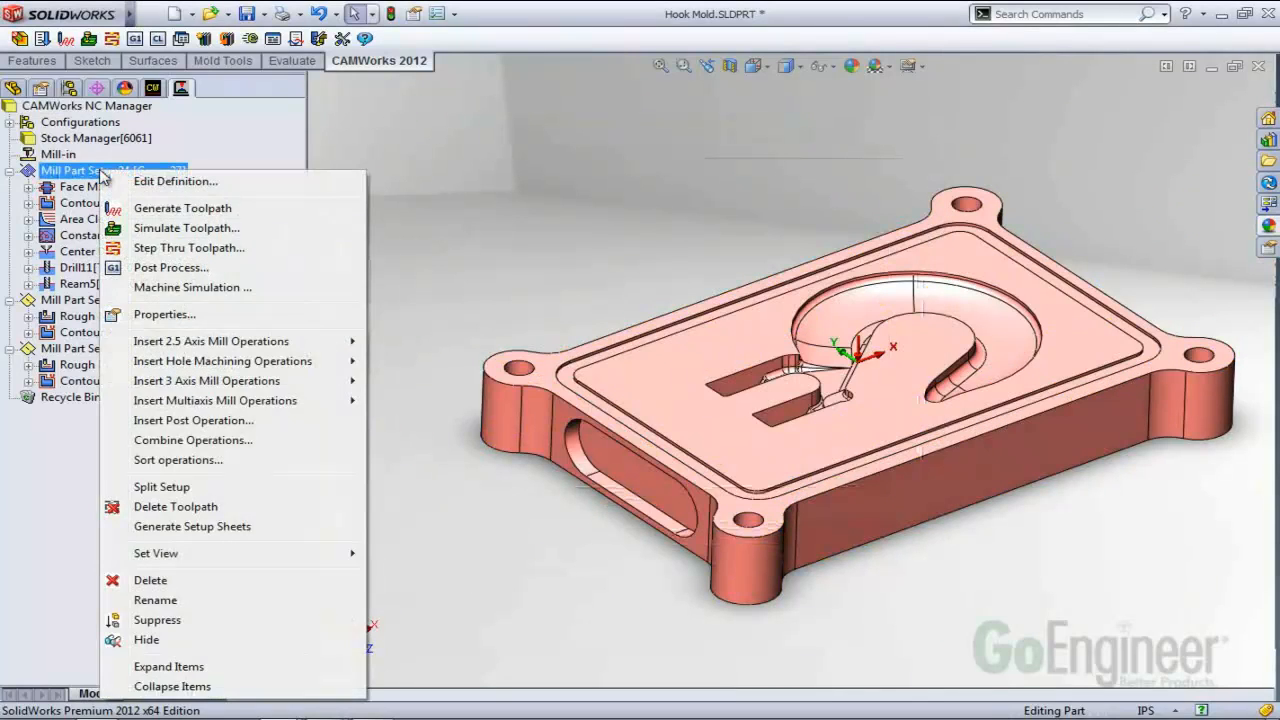
pyautogui.click(200, 460)
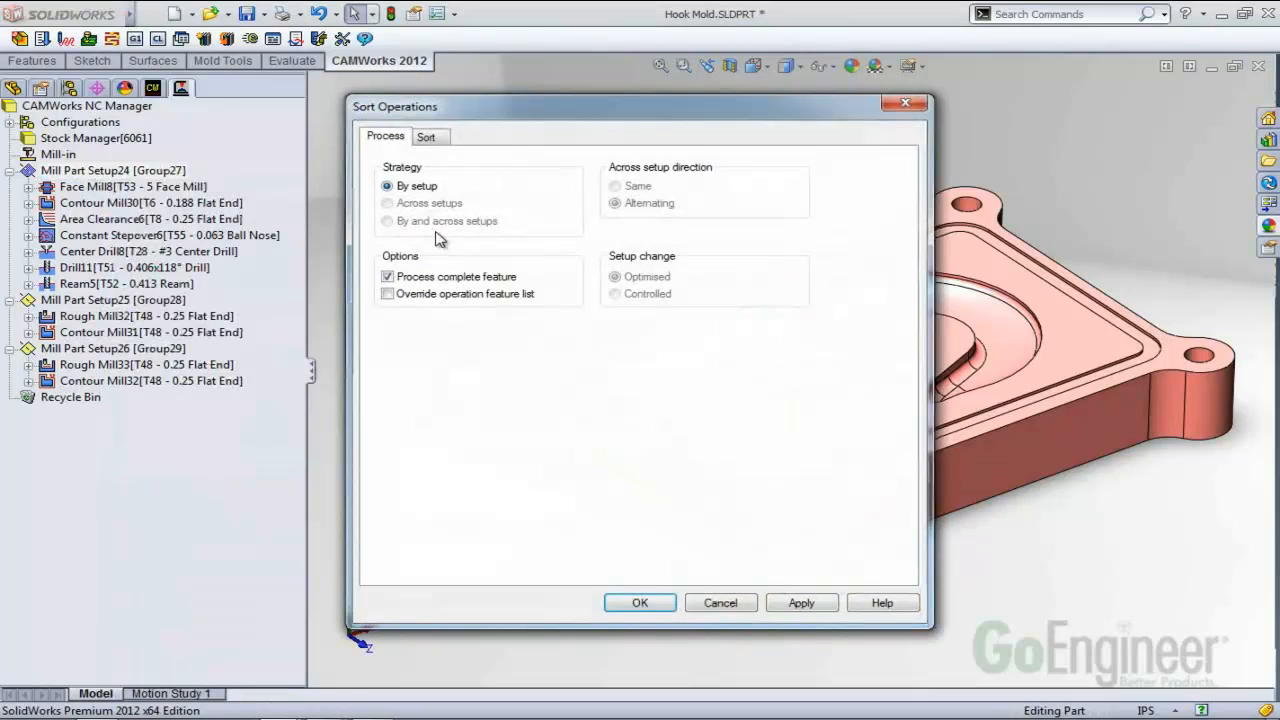
pyautogui.click(428, 137)
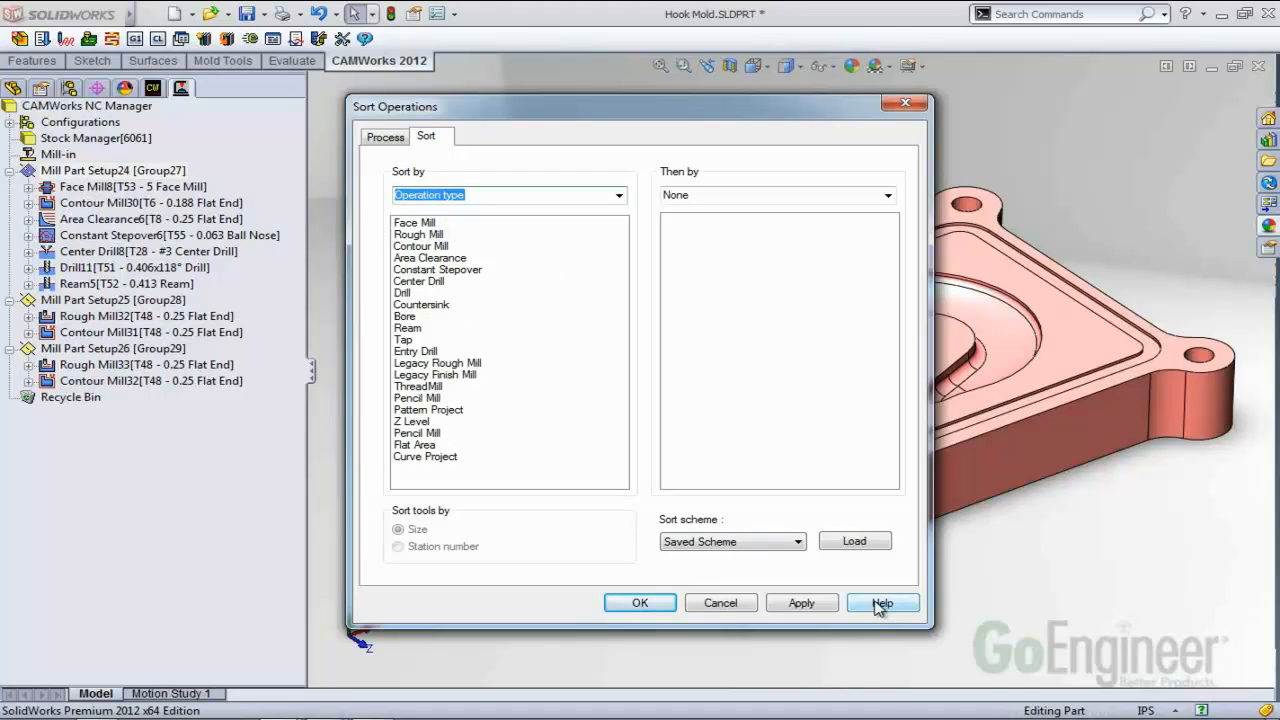
pyautogui.click(720, 606)
# Post-process the operations to Hook Mold.txt on the Desktop as a Text File, running the full NC code output.
pyautogui.moveTo(722, 612); pyautogui.dragTo(743, 394, button='middle')
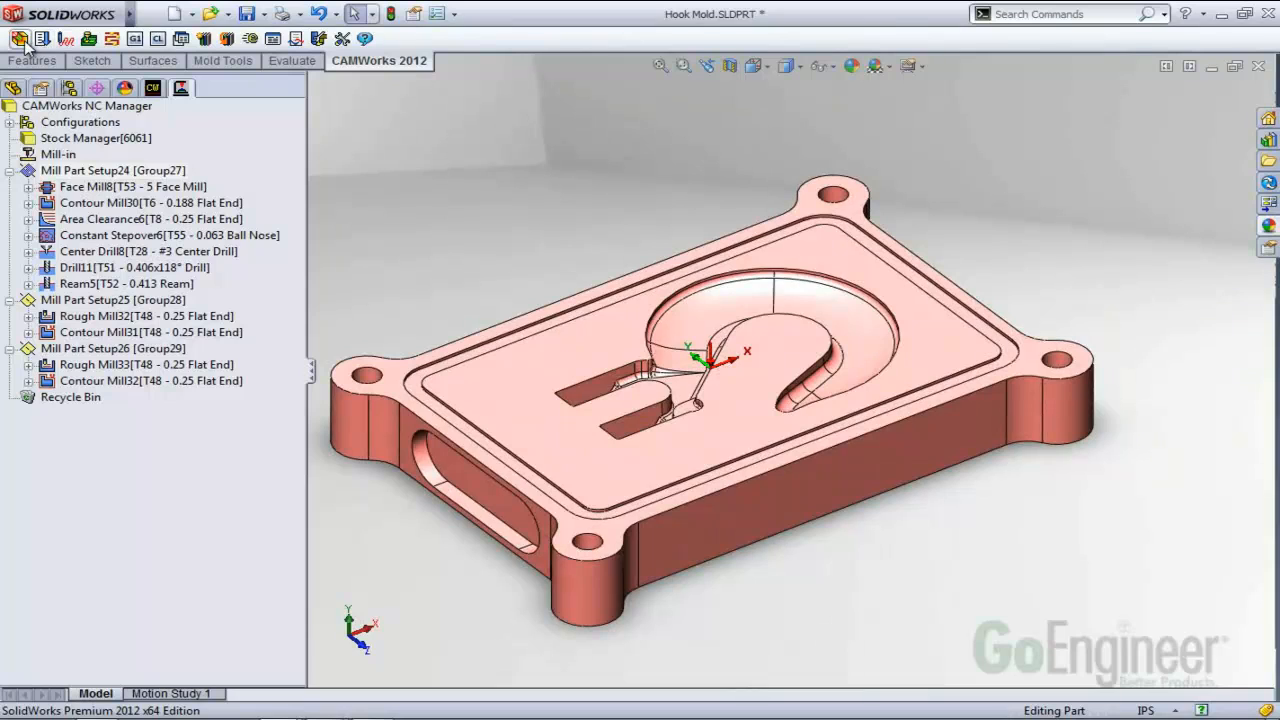
pyautogui.click(135, 39)
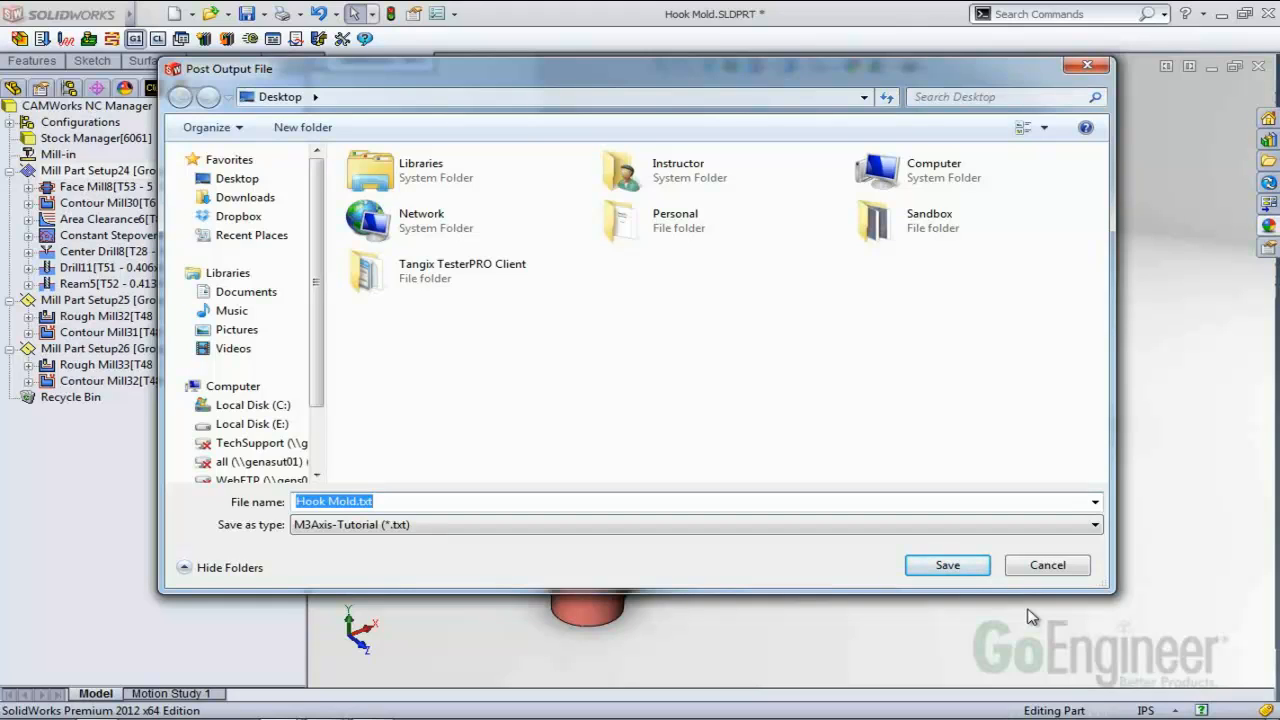
pyautogui.click(614, 528)
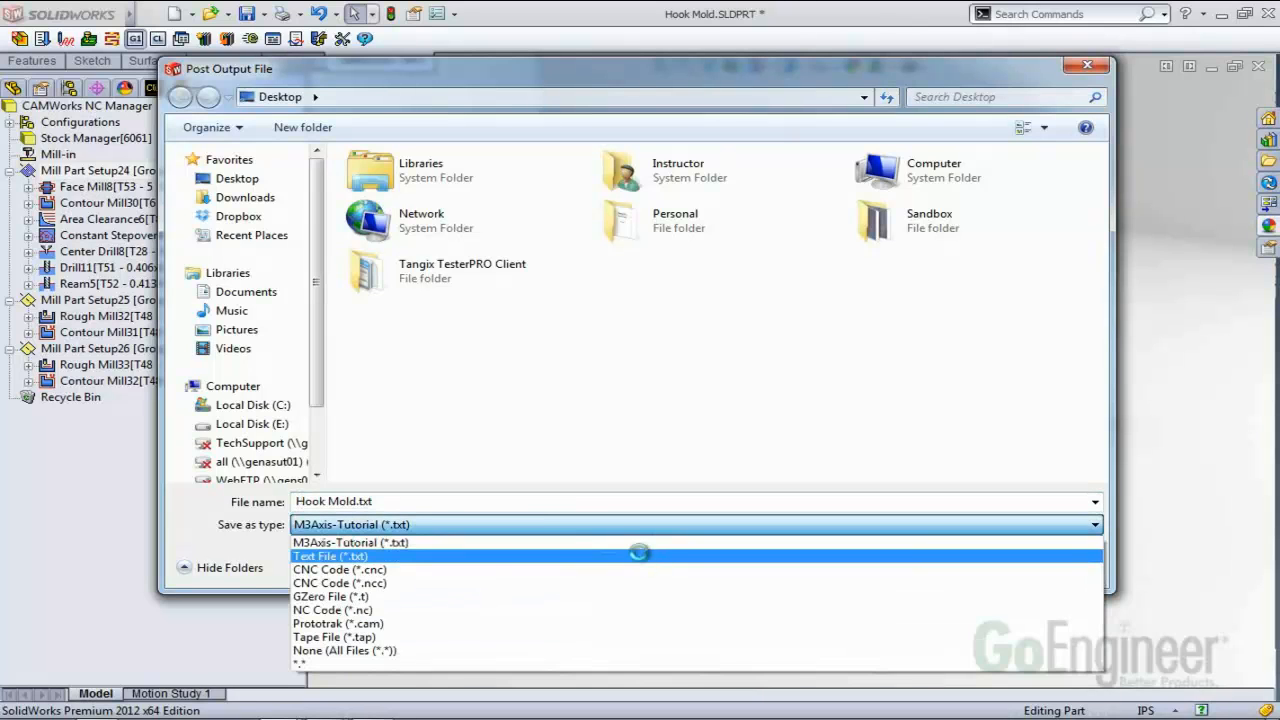
pyautogui.click(641, 558)
pyautogui.click(935, 565)
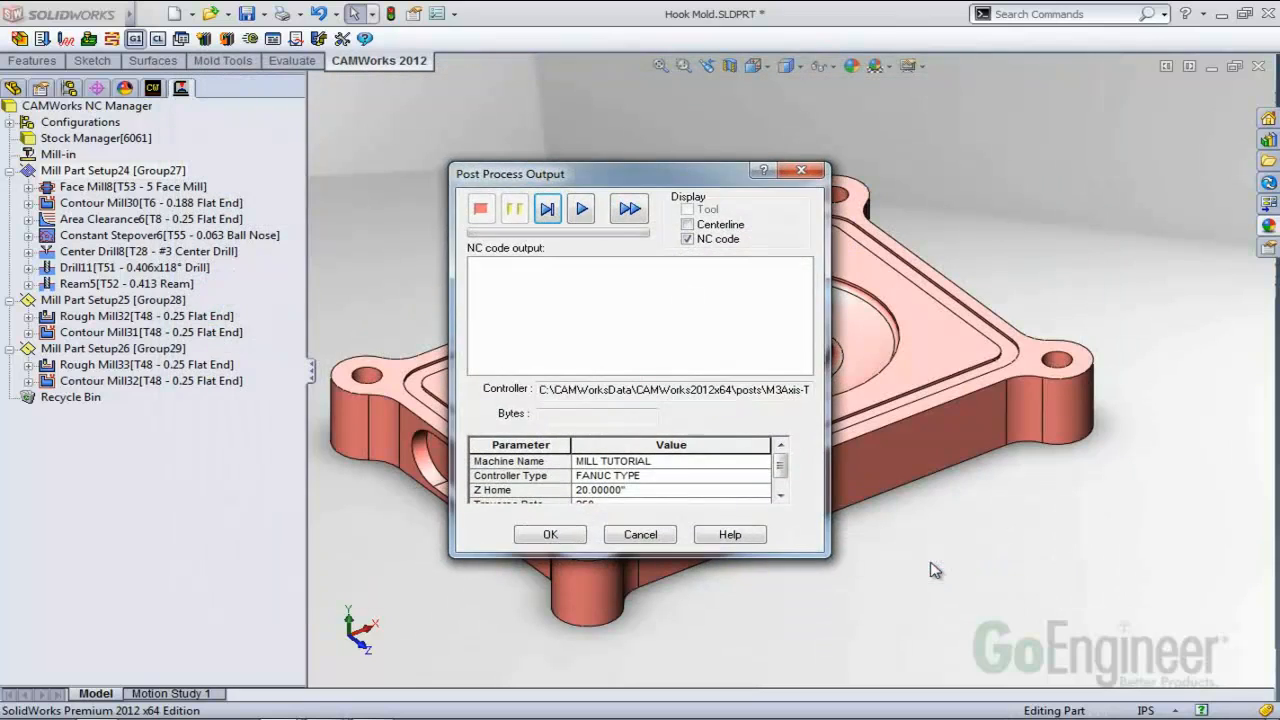
pyautogui.click(580, 211)
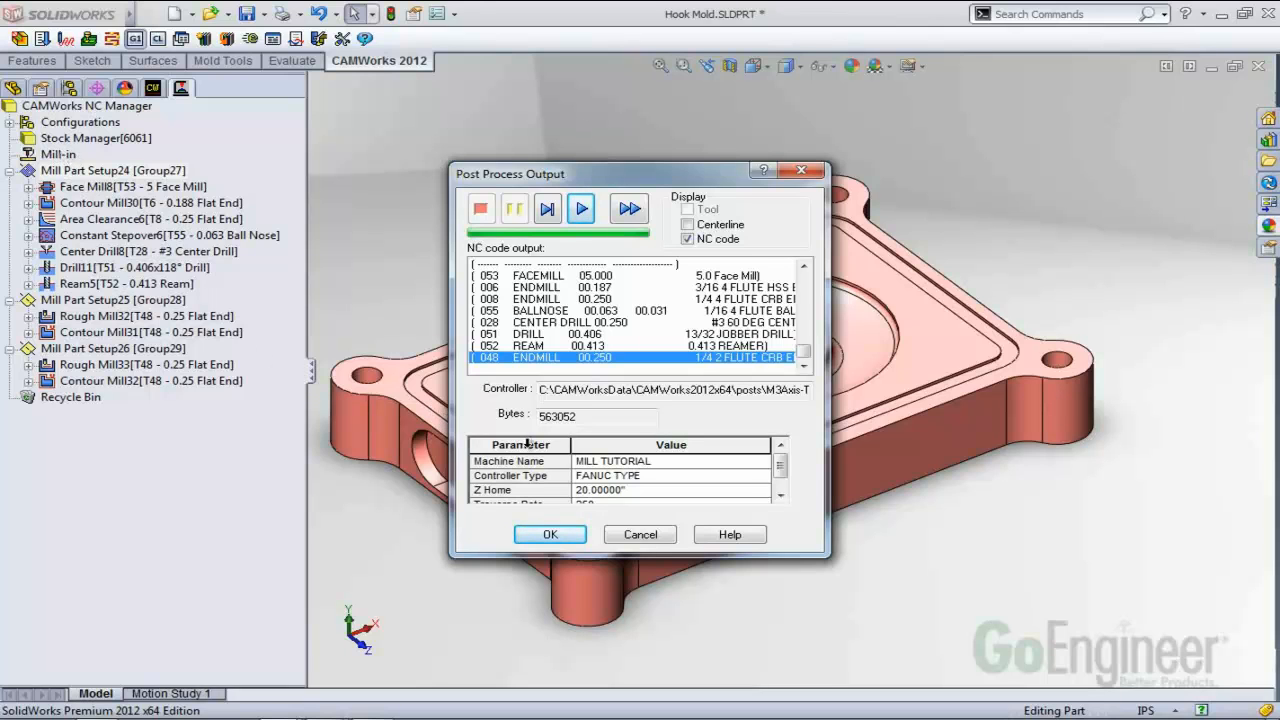
# Accept the post output, look at the generated NC code in Notepad++, and close the file.
pyautogui.click(565, 537)
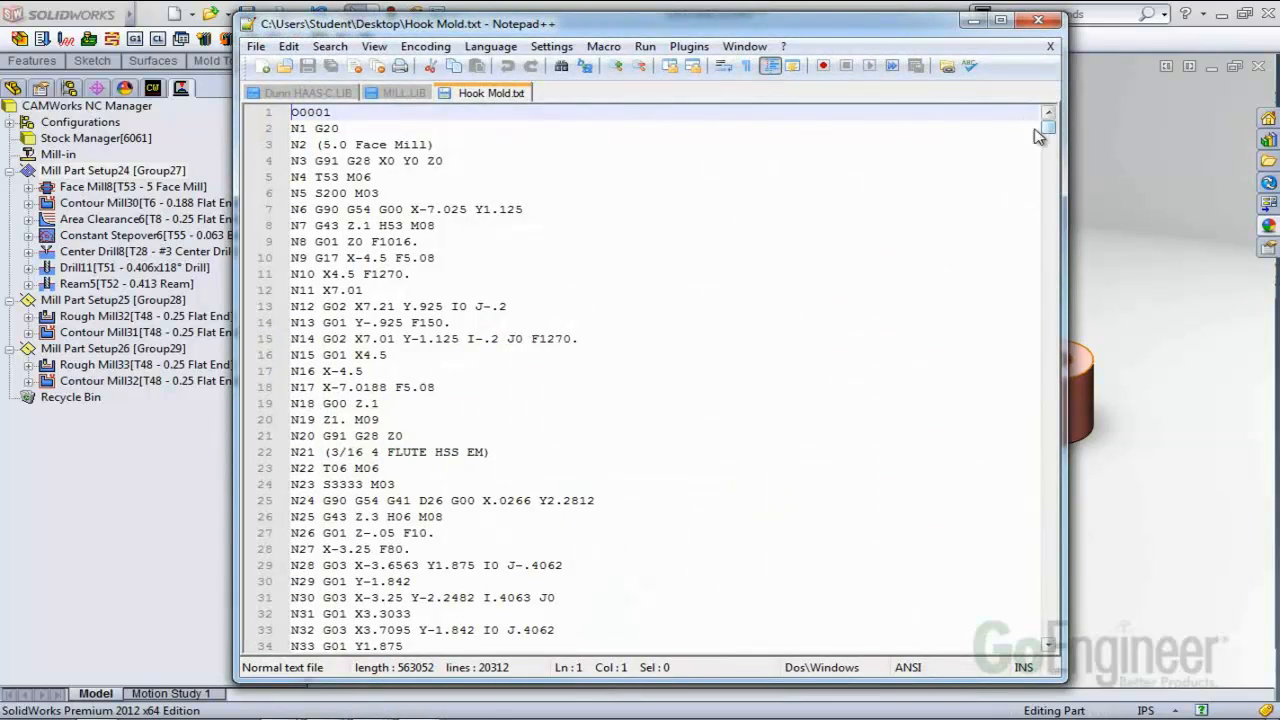
pyautogui.moveTo(1048, 128)
pyautogui.mouseDown()
pyautogui.moveTo(1050, 640)
pyautogui.moveTo(1048, 122)
pyautogui.mouseUp()
pyautogui.click(1035, 21)
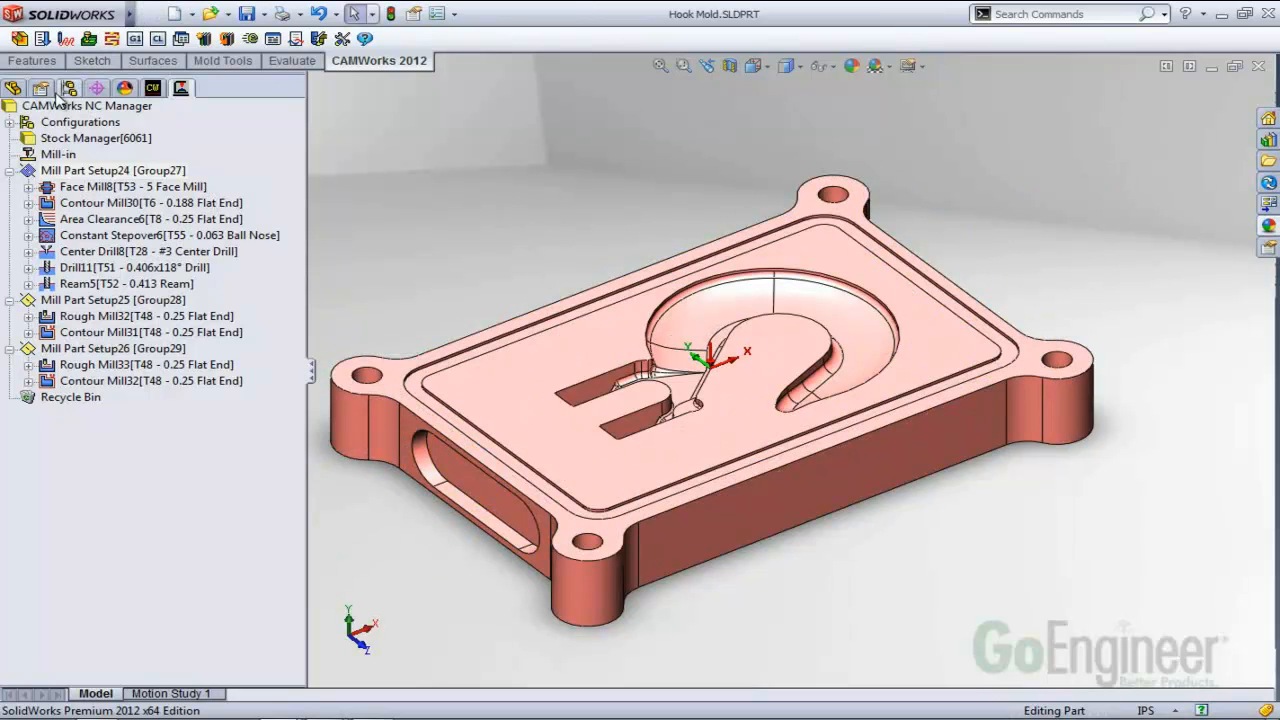
# Display the Hook Mold part's feature tree and view the model from a slightly different angle.
pyautogui.click(14, 89)
pyautogui.moveTo(766, 331); pyautogui.dragTo(766, 321, button='middle')
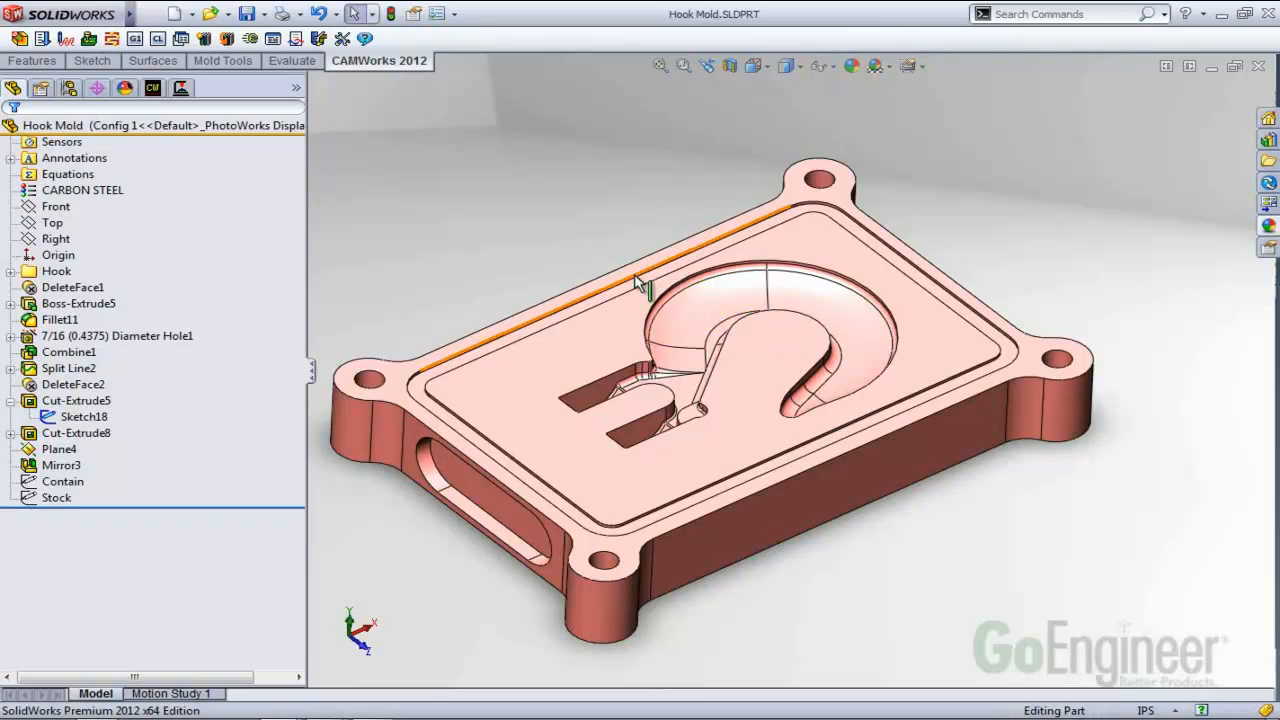
pyautogui.moveTo(615, 224)
pyautogui.mouseDown(button='middle')
pyautogui.moveTo(571, 219)
pyautogui.moveTo(596, 240)
pyautogui.mouseUp(button='middle')
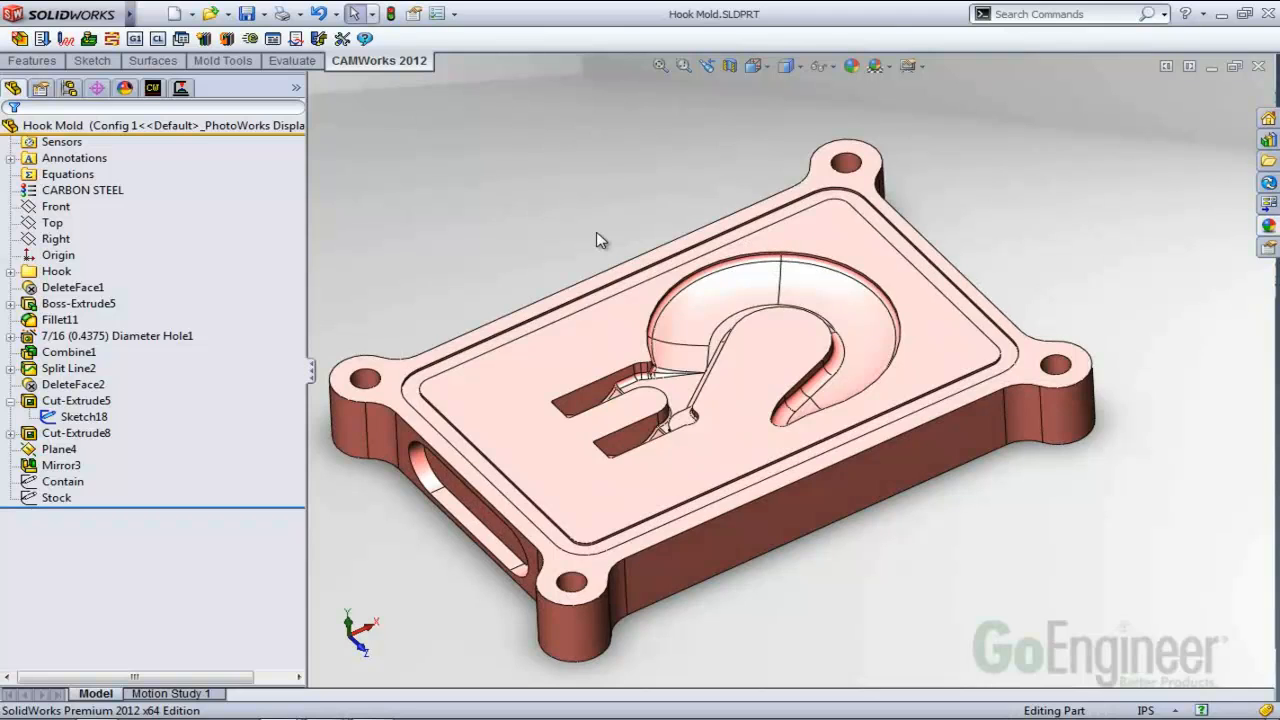
# Switch to the Hook Mold Setup assembly and examine how the hook molds are fixtured in the vises around the tombstone.
pyautogui.hotkey('ctrl', 'Tab')
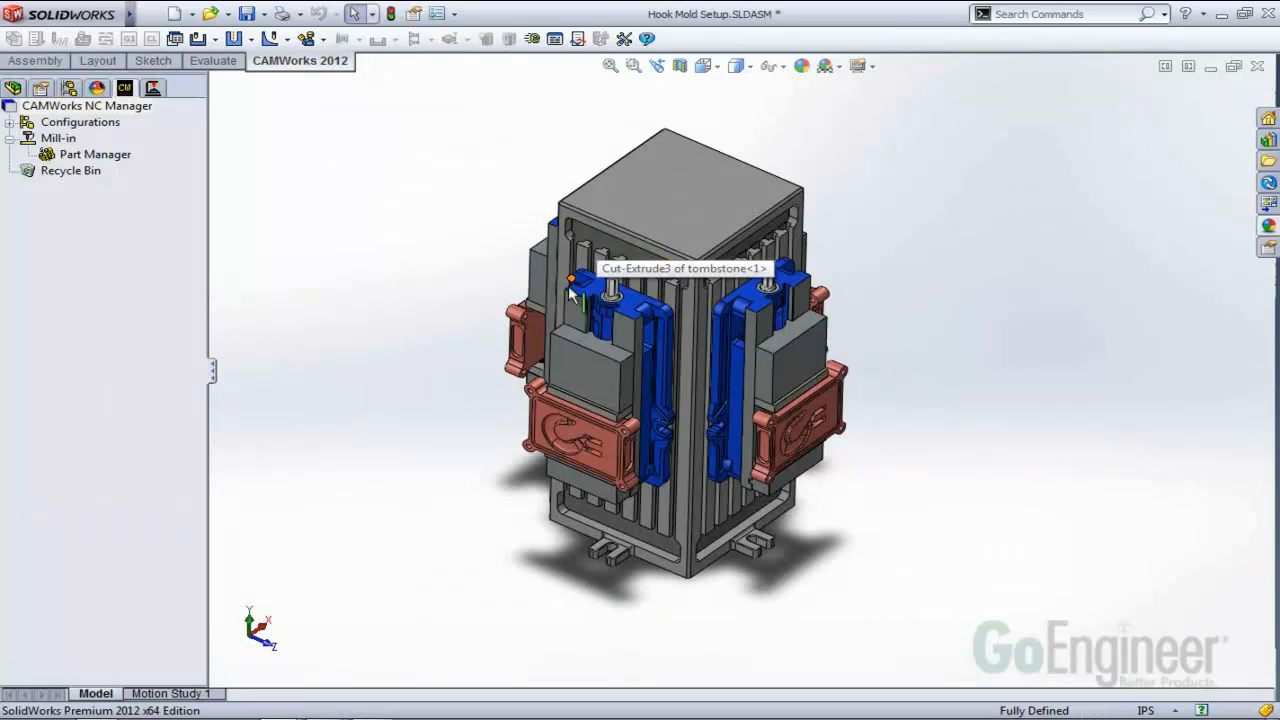
pyautogui.scroll(-4, 776, 423)
pyautogui.scroll(-5, 851, 388)
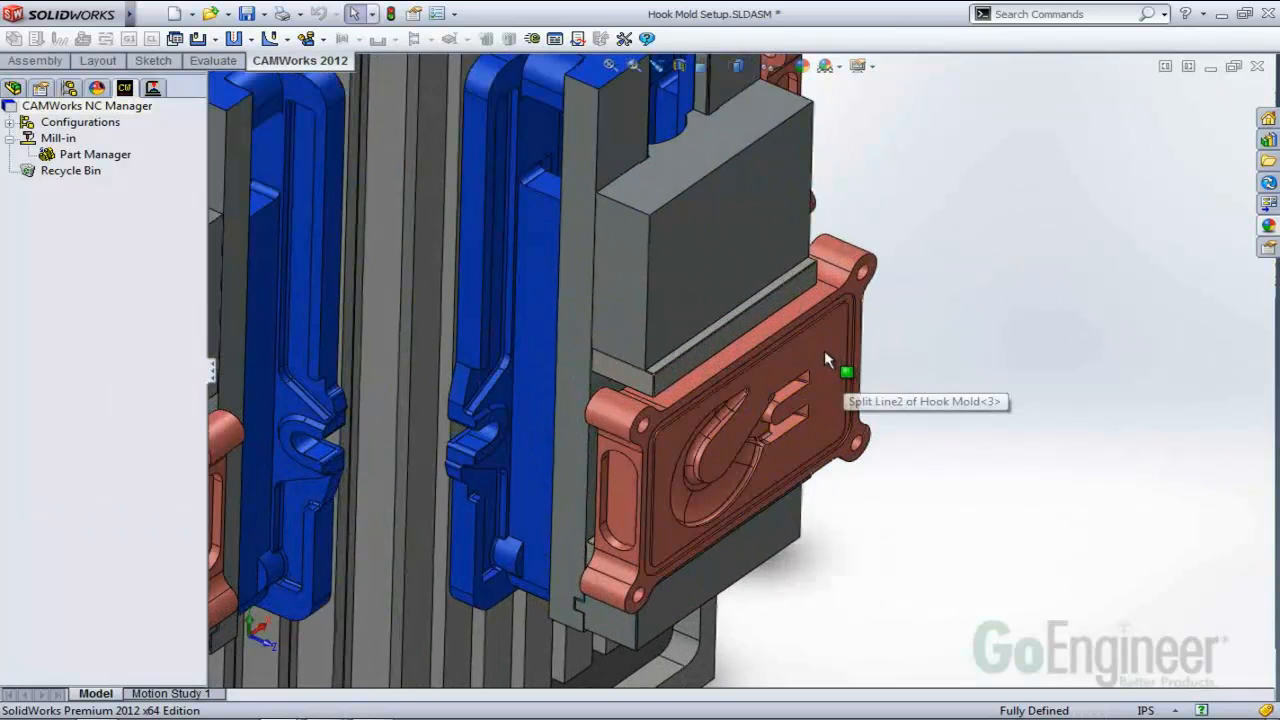
pyautogui.click(792, 343)
pyautogui.scroll(10, 661, 363)
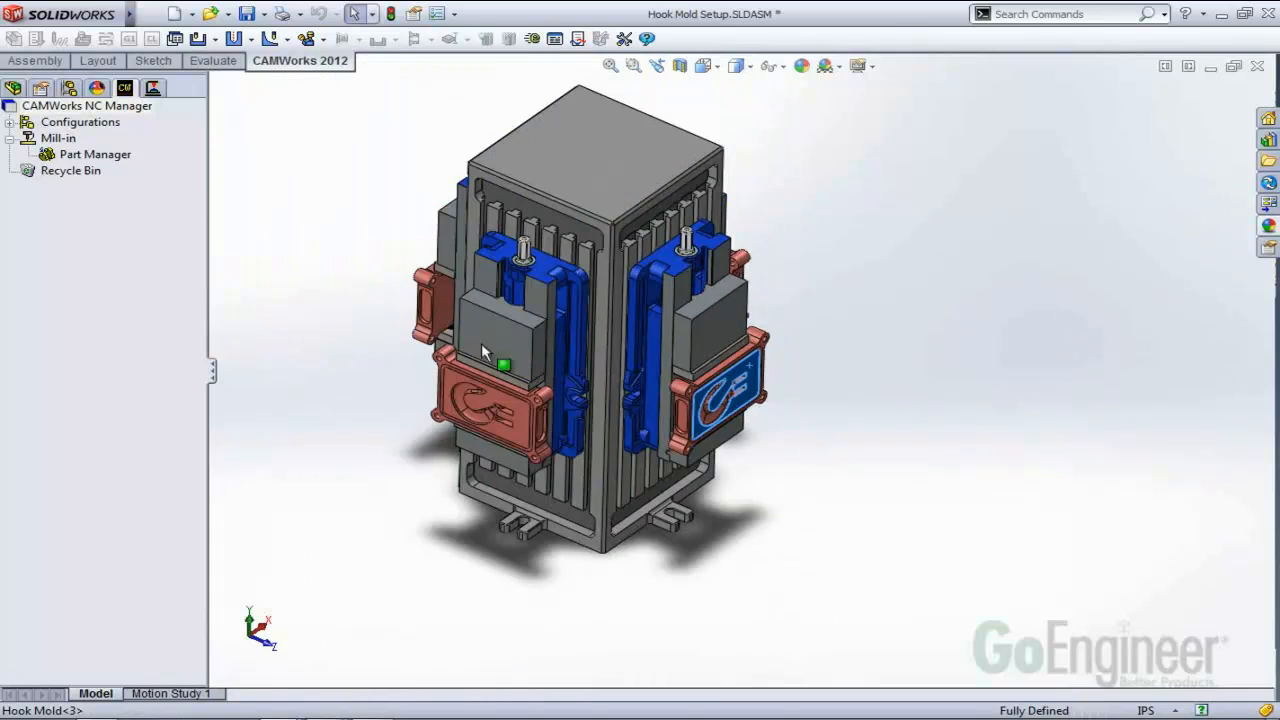
pyautogui.moveTo(550, 338); pyautogui.dragTo(571, 356, button='middle')
pyautogui.scroll(2, 634, 401)
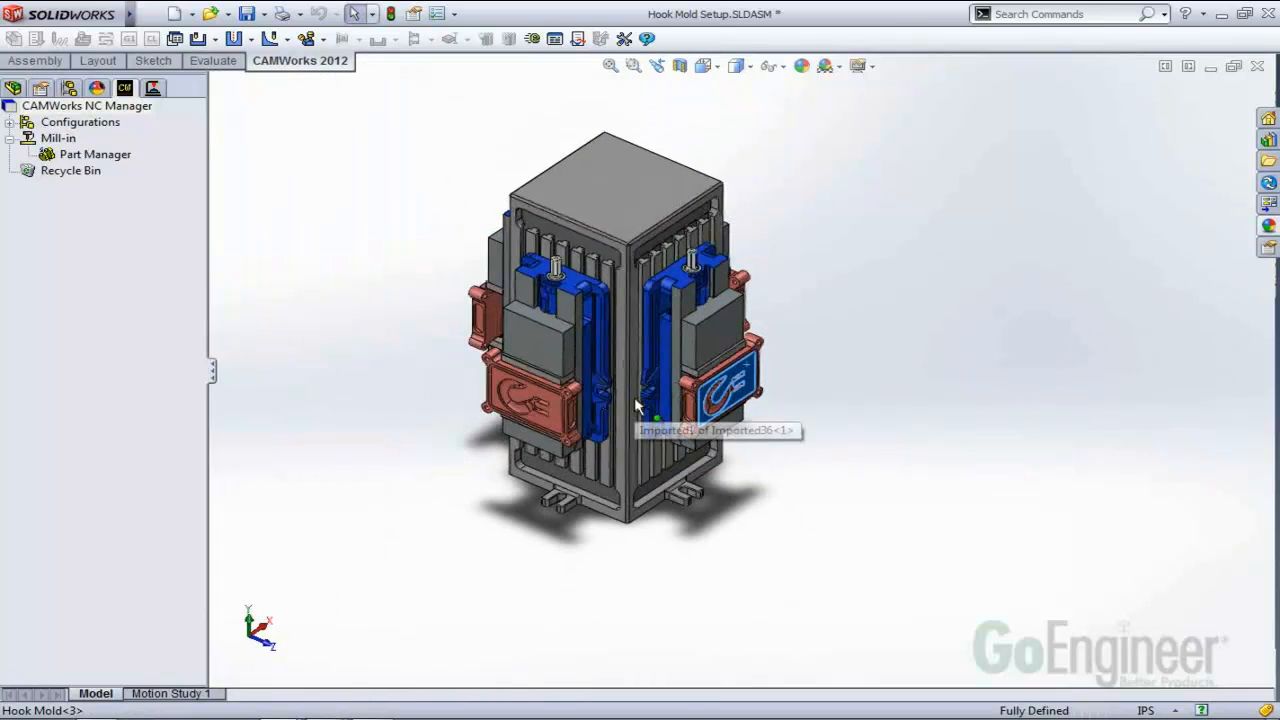
pyautogui.moveTo(632, 410)
pyautogui.mouseDown(button='middle')
pyautogui.moveTo(607, 390)
pyautogui.moveTo(611, 400)
pyautogui.mouseUp(button='middle')
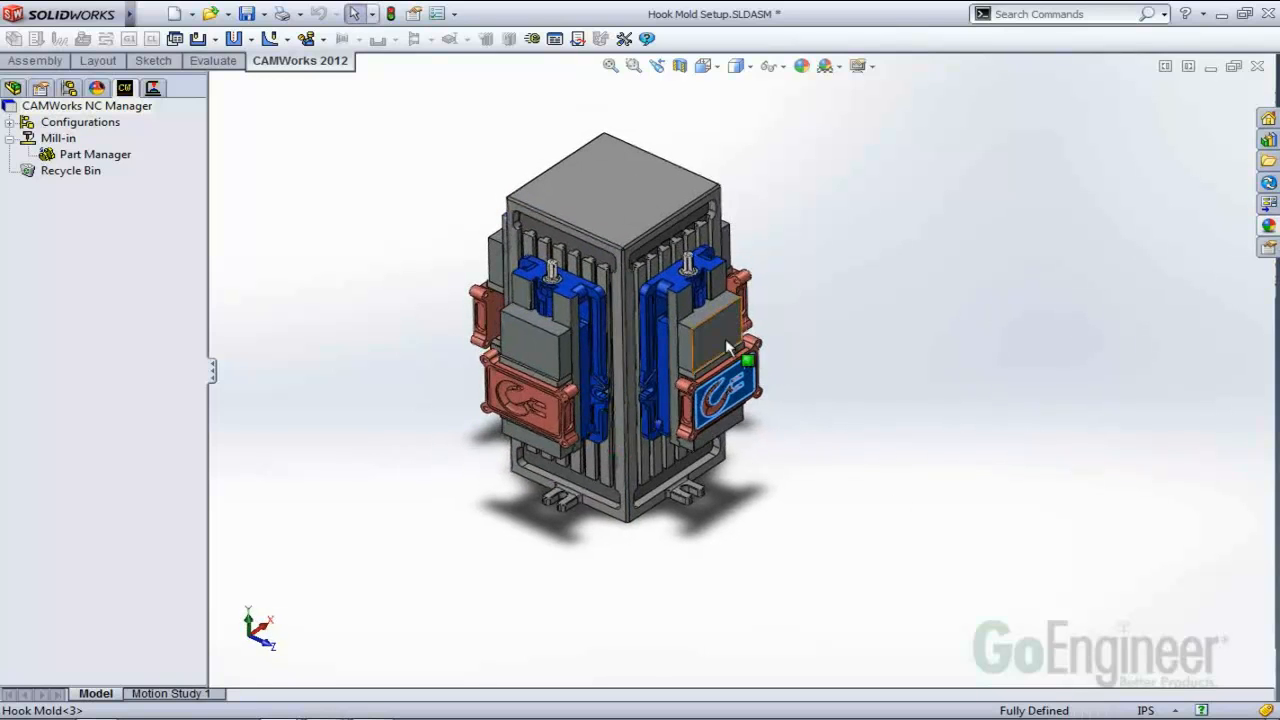
pyautogui.scroll(-5, 762, 350)
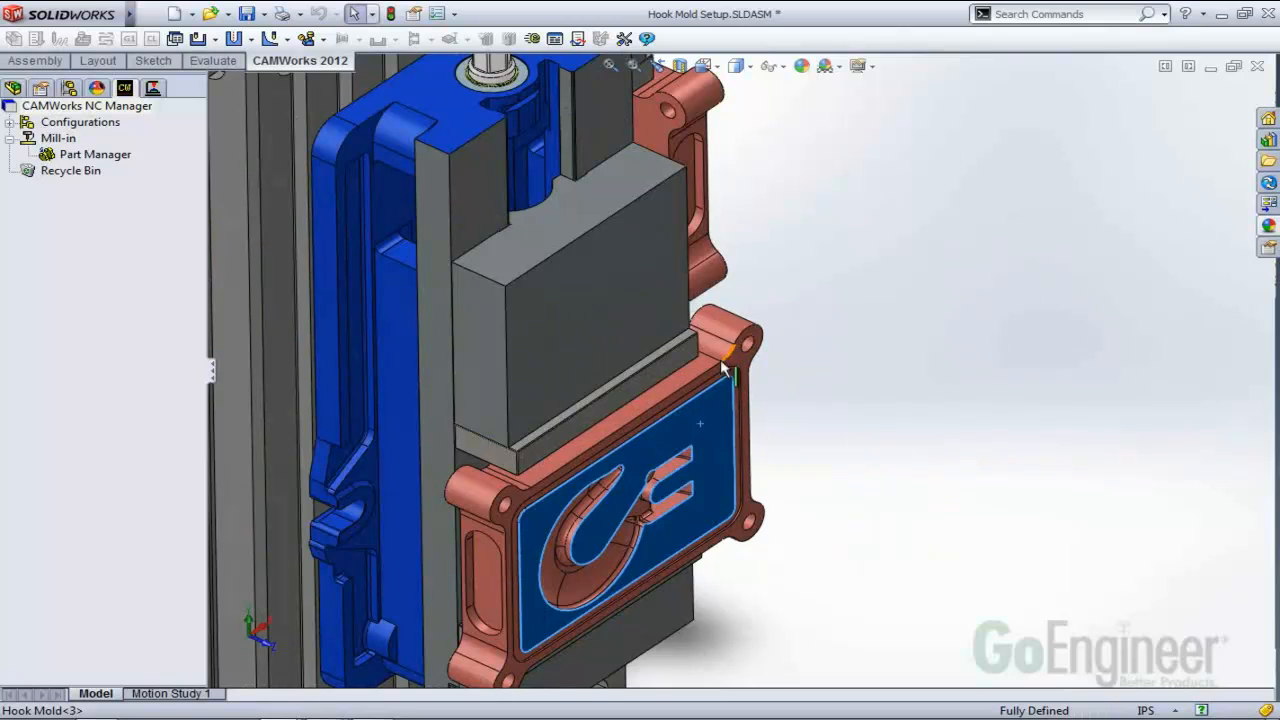
pyautogui.scroll(8, 727, 358)
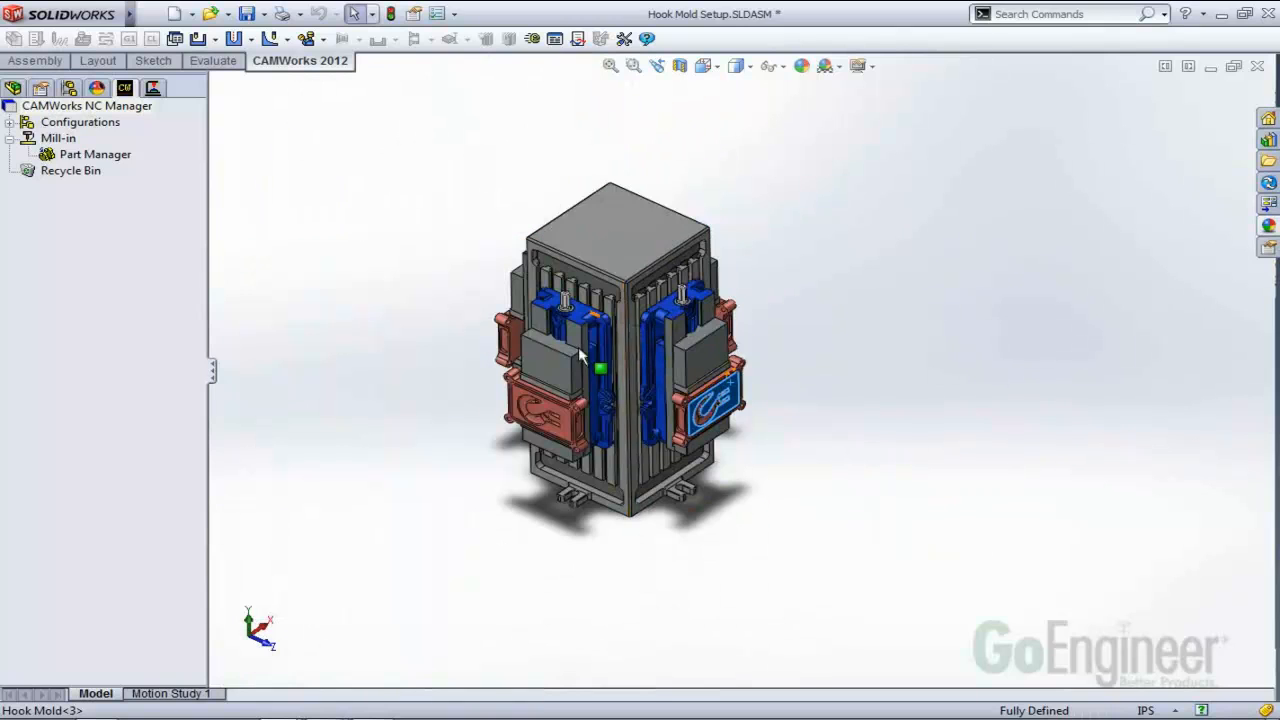
pyautogui.scroll(-2, 605, 355)
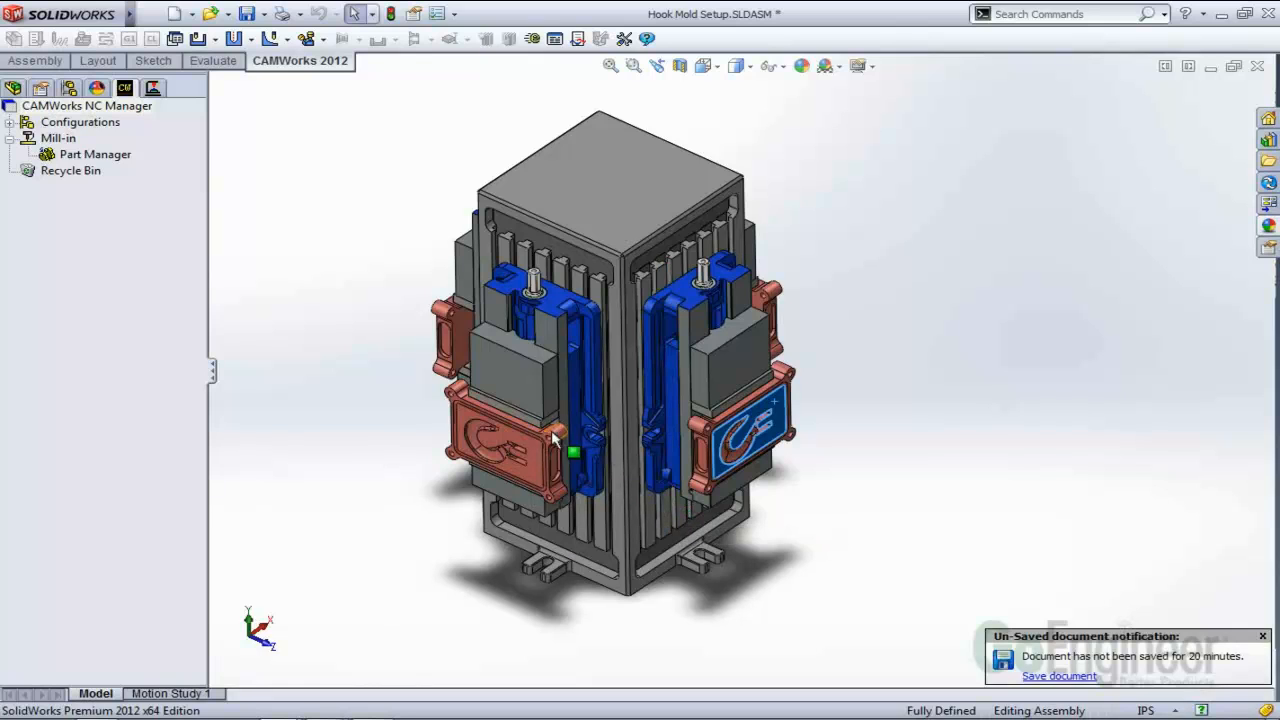
pyautogui.scroll(-5, 550, 429)
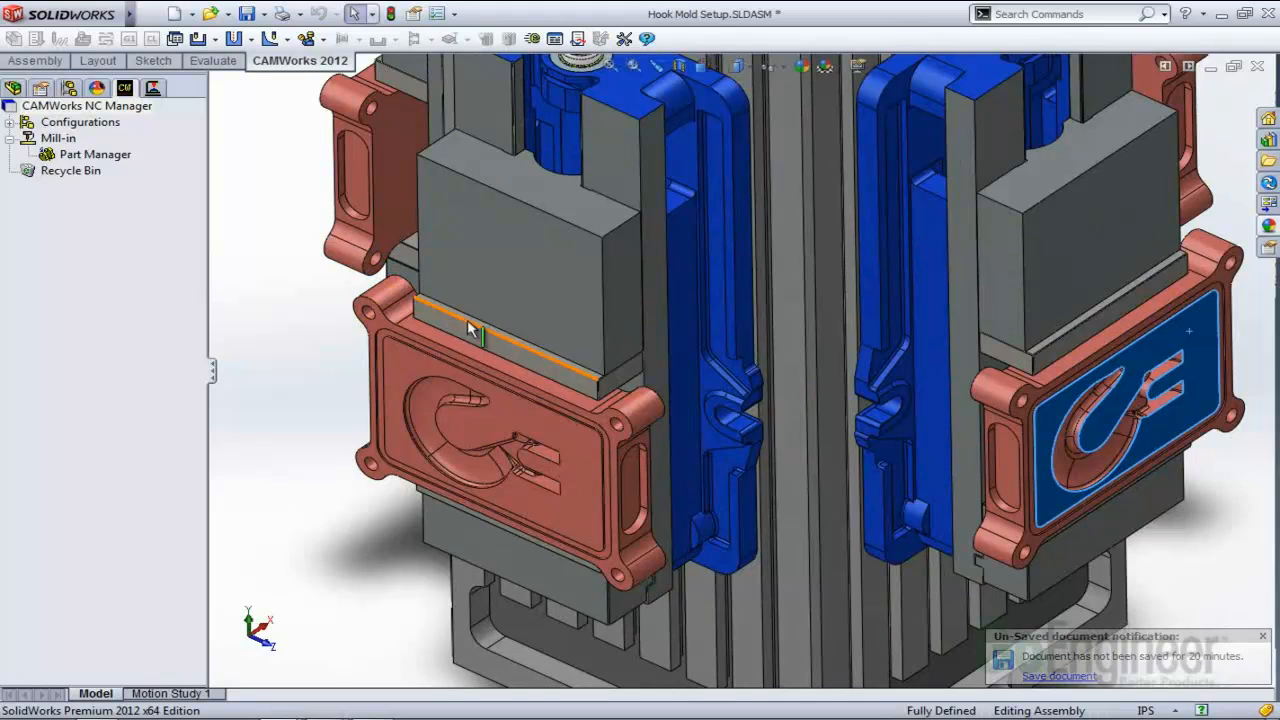
pyautogui.scroll(6, 1118, 472)
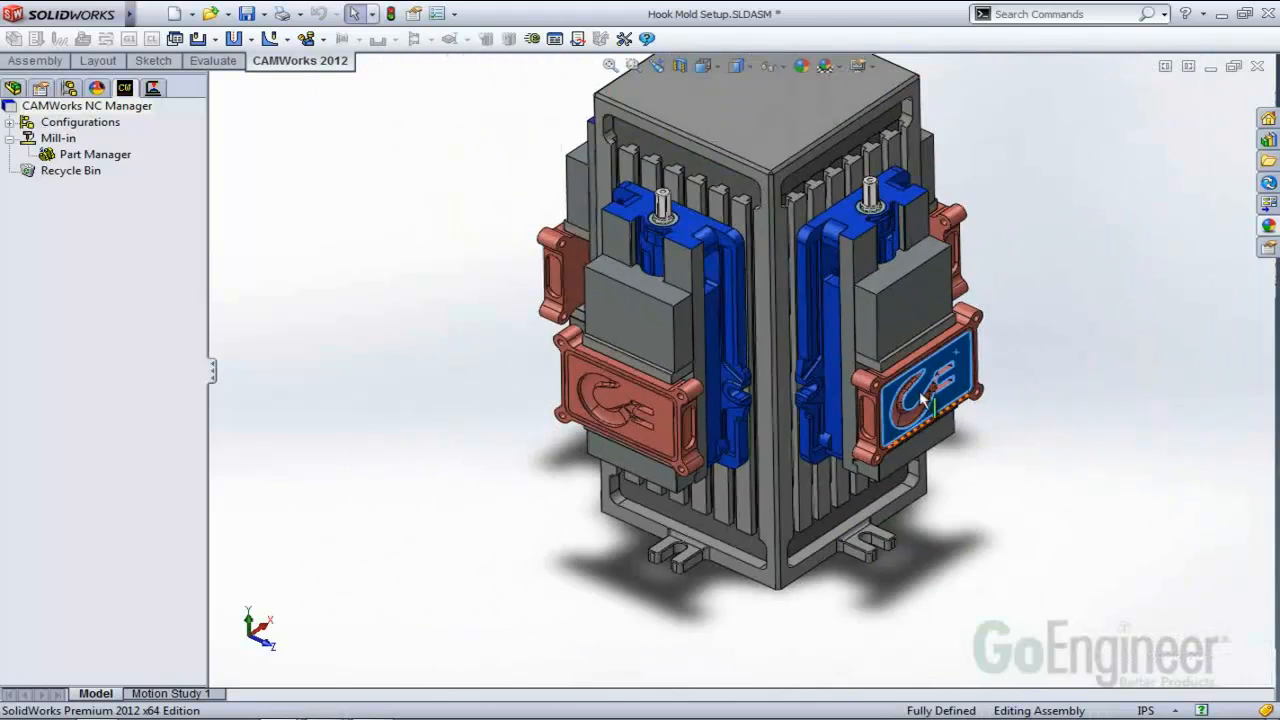
# Inspect the hook mold faces and the vises on the tombstone up close and from several angles.
pyautogui.moveTo(800, 320)
pyautogui.mouseDown(button='middle')
pyautogui.moveTo(830, 400)
pyautogui.moveTo(789, 311)
pyautogui.mouseUp(button='middle')
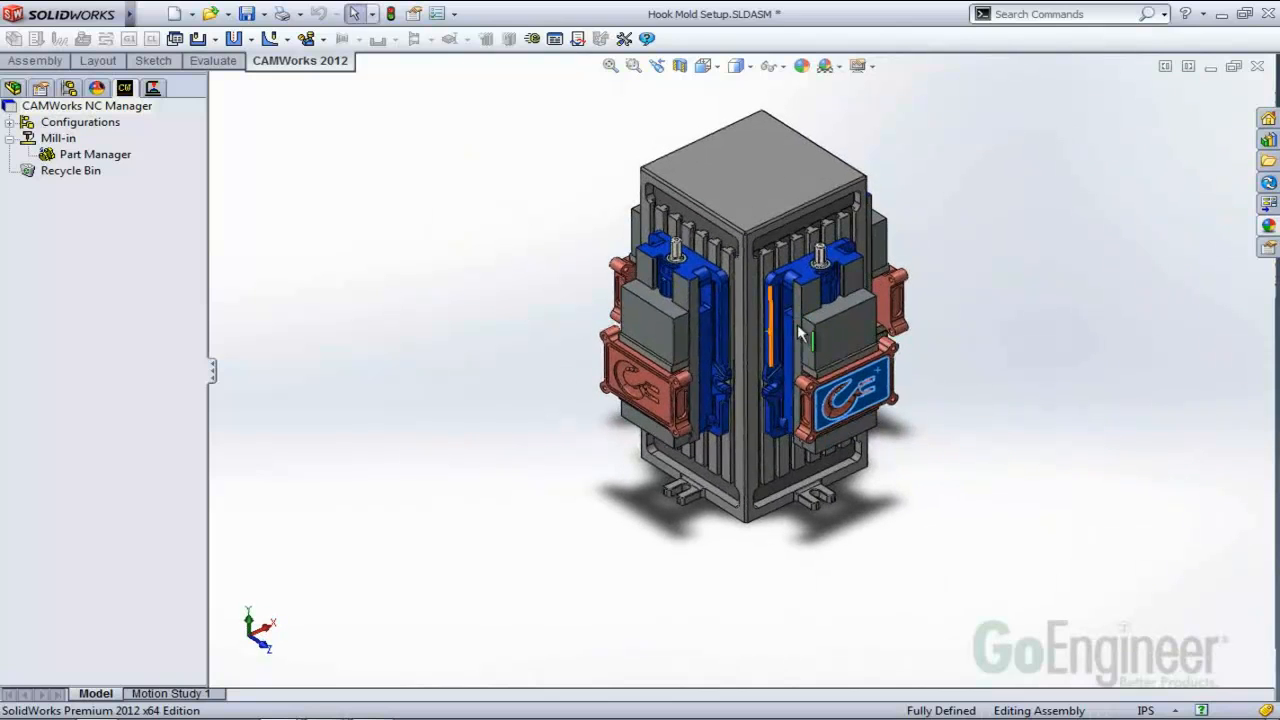
pyautogui.scroll(-3, 790, 365)
pyautogui.scroll(-6, 788, 367)
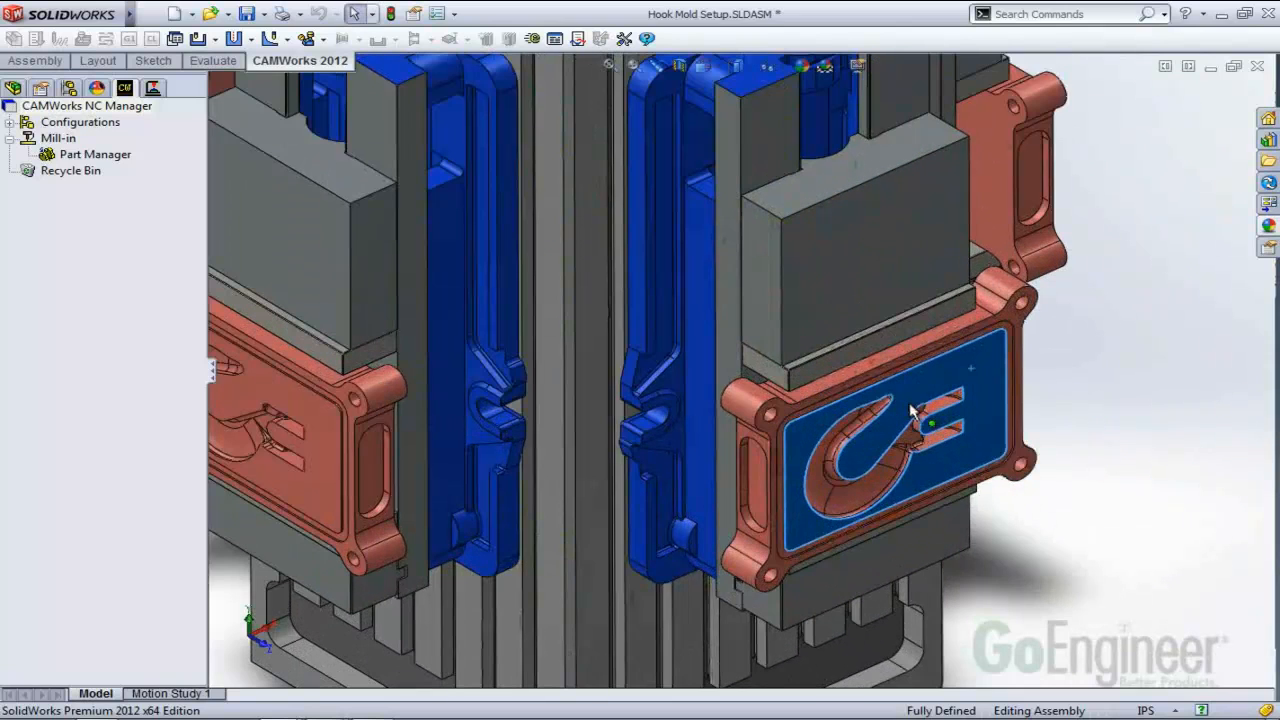
pyautogui.scroll(2, 790, 368)
pyautogui.scroll(-6, 788, 368)
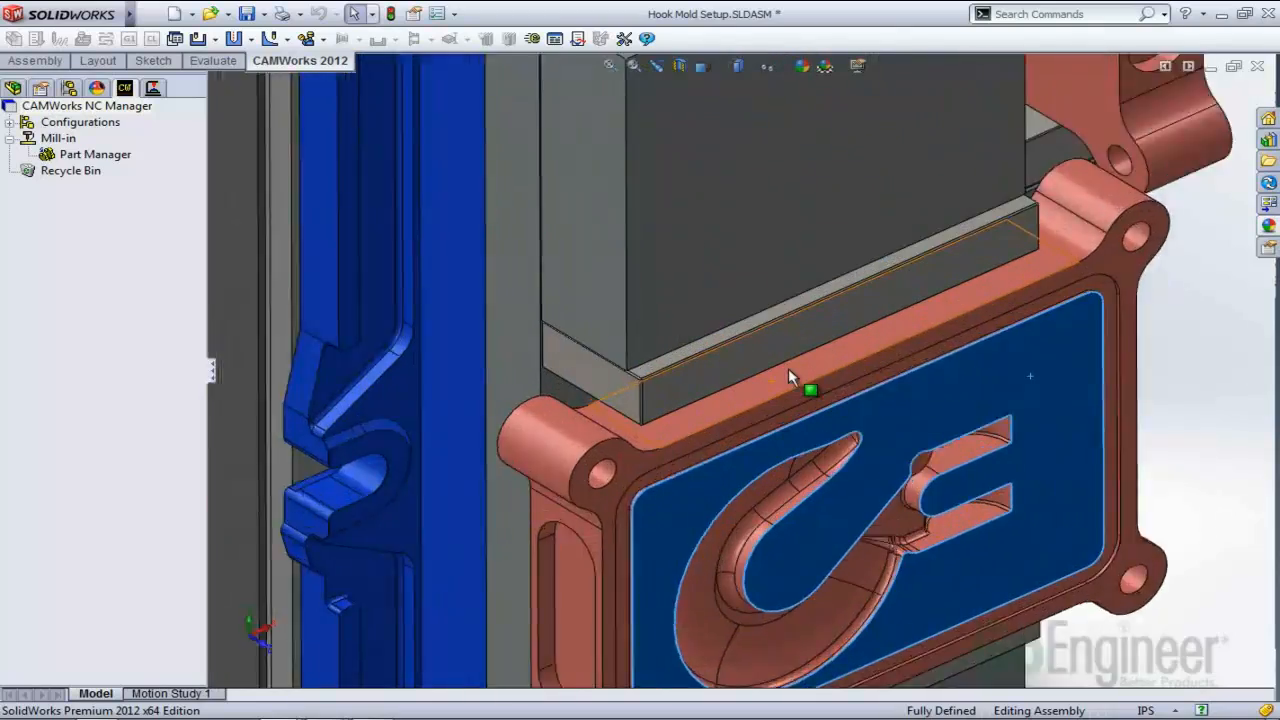
pyautogui.moveTo(793, 317); pyautogui.dragTo(778, 415, button='middle')
pyautogui.scroll(10, 776, 407)
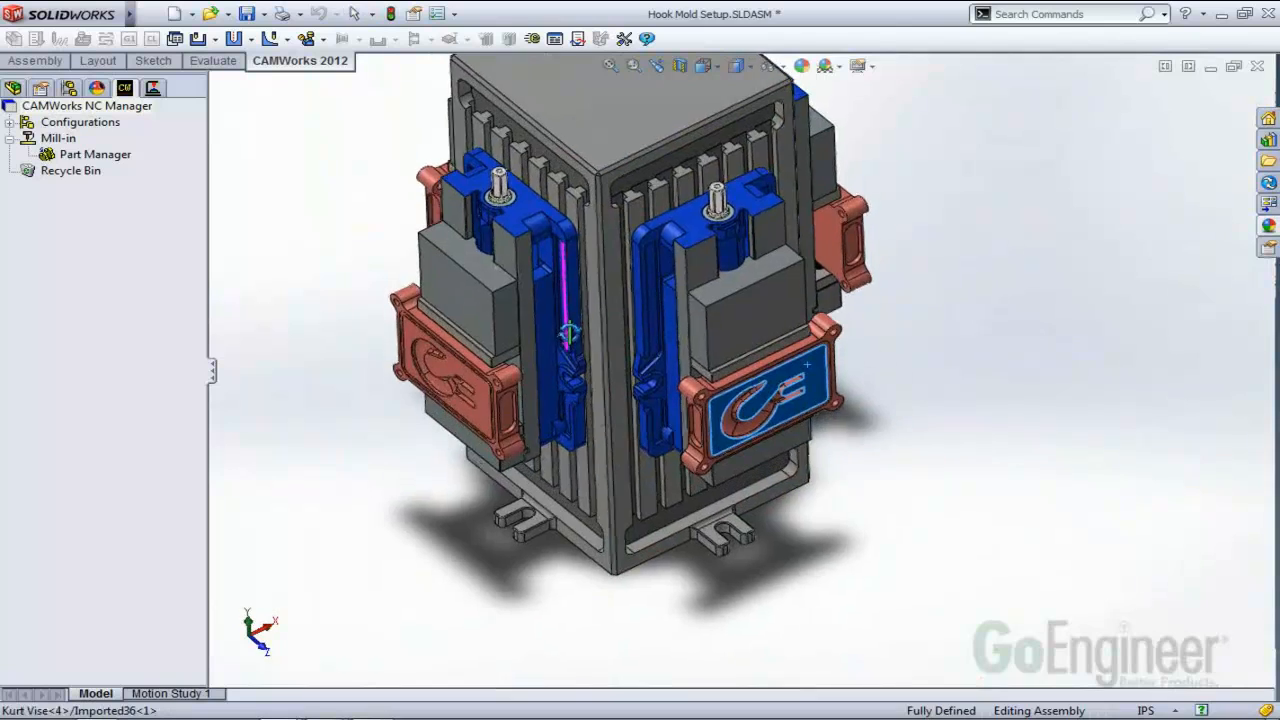
pyautogui.moveTo(569, 333); pyautogui.dragTo(571, 337, button='middle')
pyautogui.scroll(3, 640, 352)
pyautogui.scroll(-3, 697, 362)
pyautogui.scroll(-3, 697, 362)
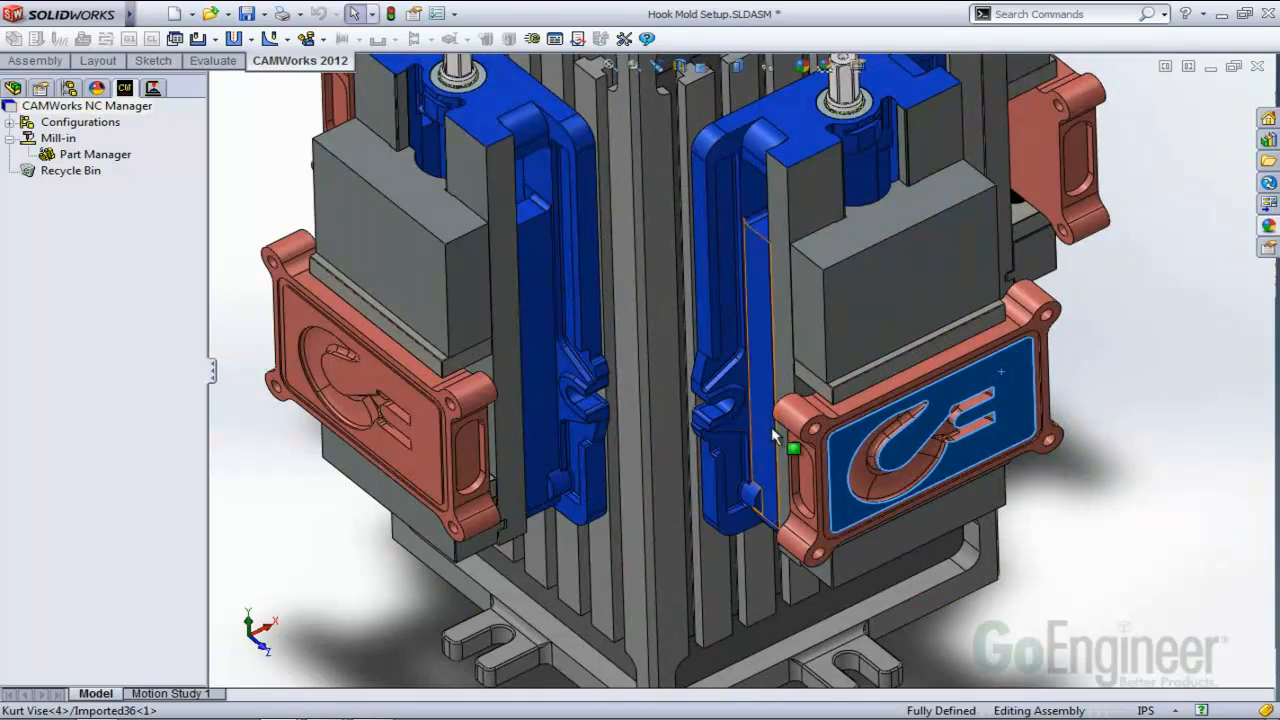
pyautogui.scroll(3, 864, 537)
pyautogui.scroll(3, 730, 388)
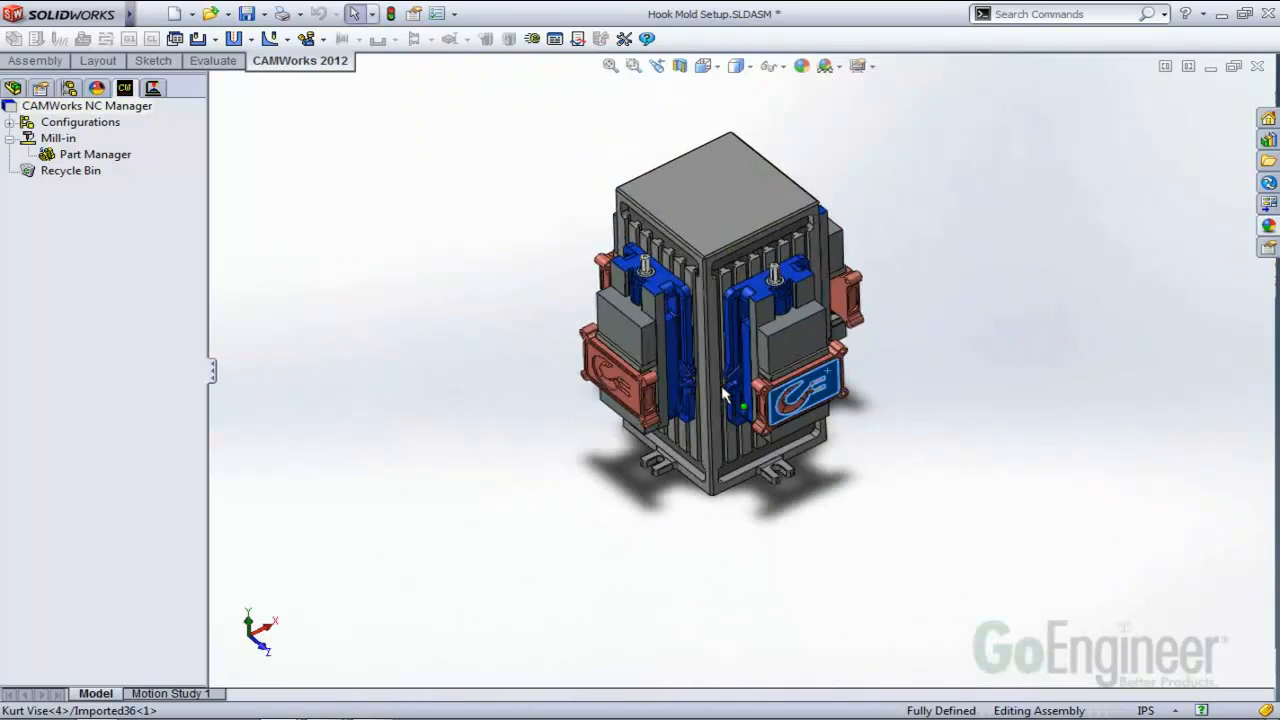
pyautogui.scroll(-3, 736, 275)
pyautogui.moveTo(738, 306)
pyautogui.mouseDown(button='middle')
pyautogui.moveTo(733, 278)
pyautogui.moveTo(756, 281)
pyautogui.moveTo(737, 284)
pyautogui.mouseUp(button='middle')
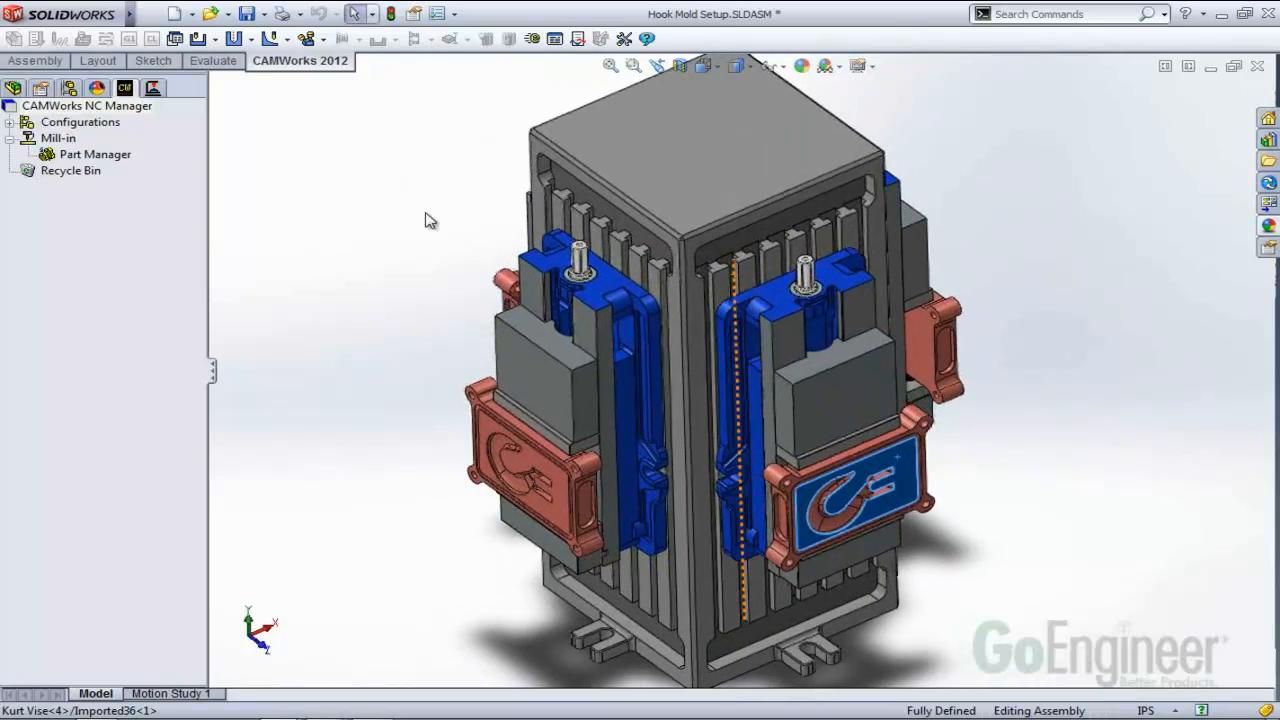
# Add all instances of the Hook Mold part in the assembly to the Part Manager's managed parts.
pyautogui.click(120, 158)
pyautogui.rightClick(120, 158)
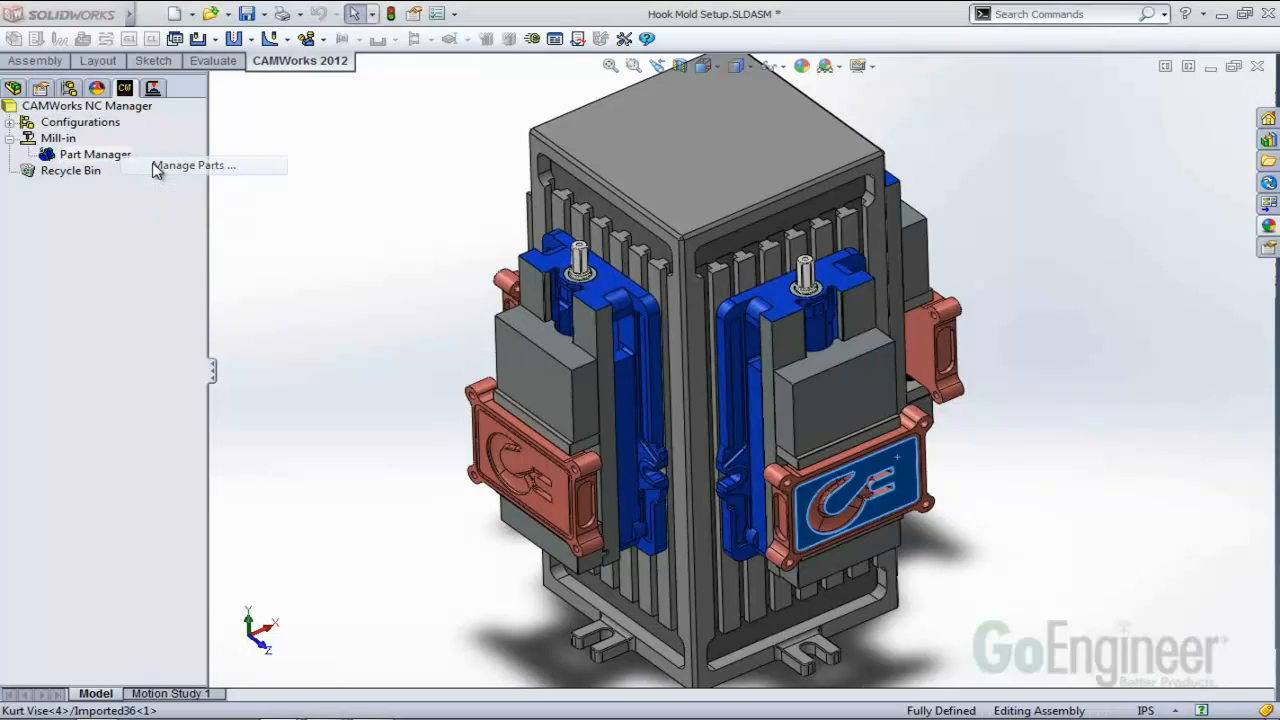
pyautogui.click(165, 164)
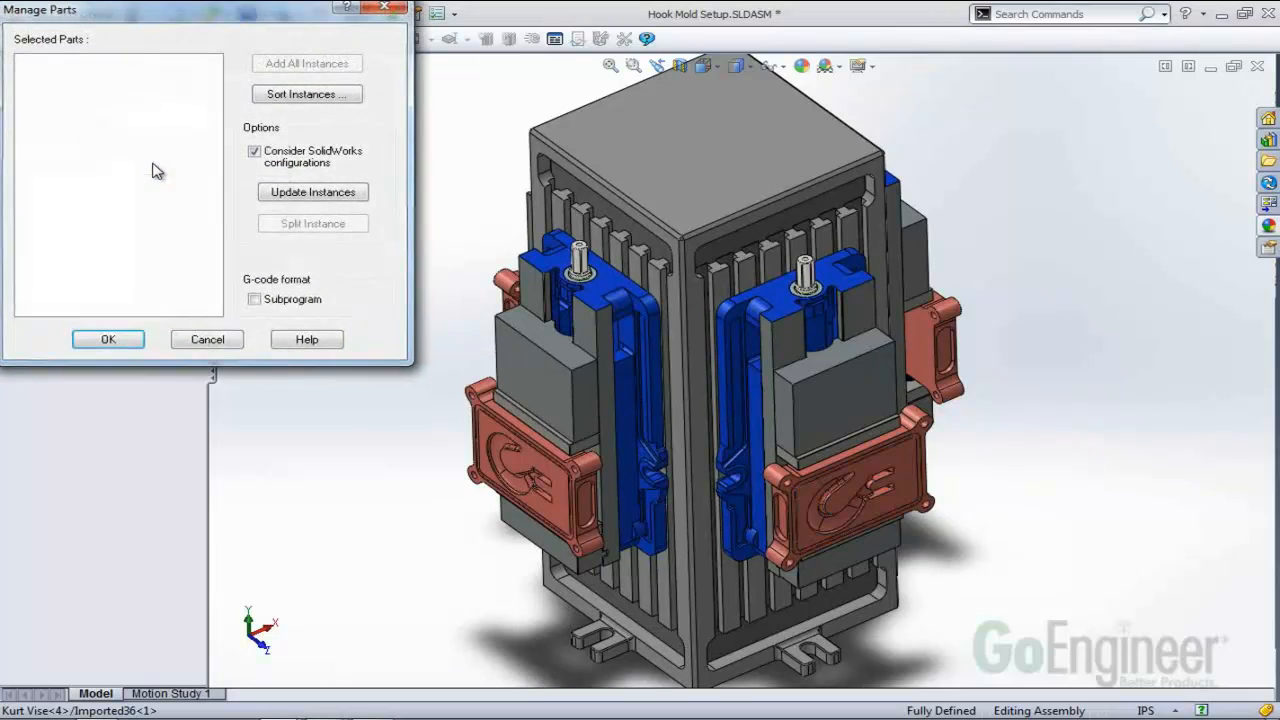
pyautogui.click(567, 484)
pyautogui.click(143, 77)
pyautogui.click(281, 65)
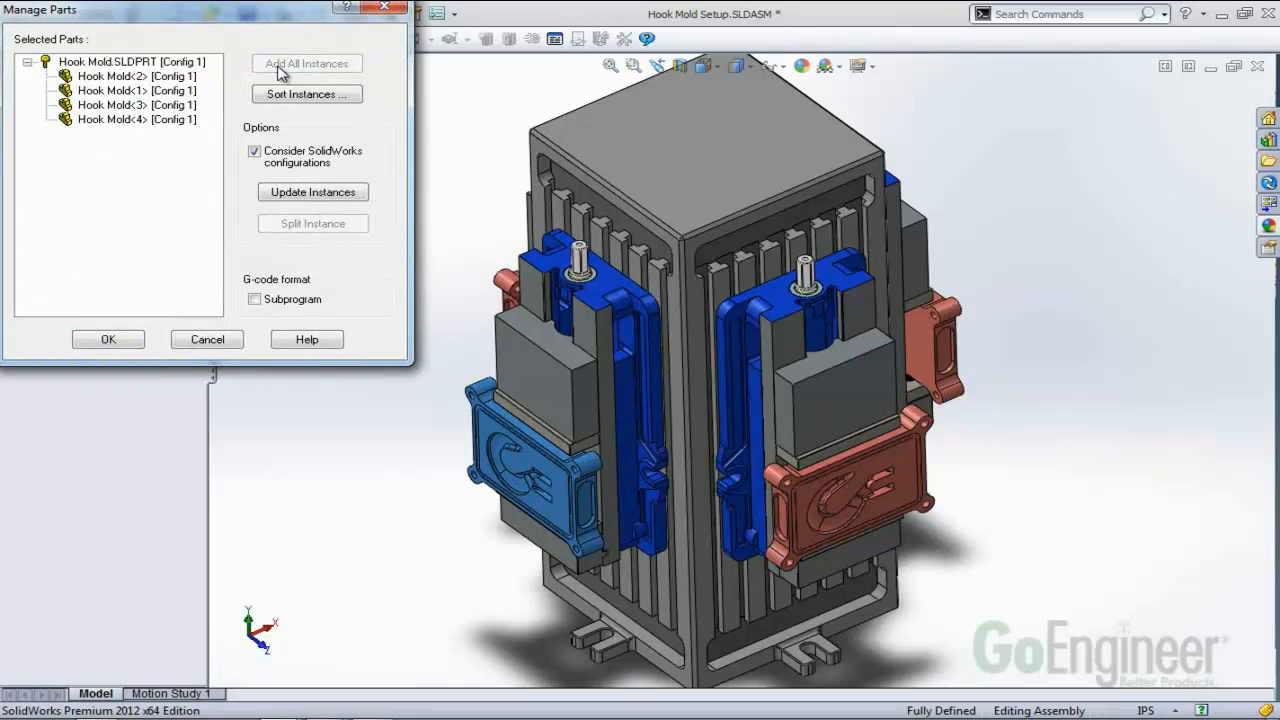
pyautogui.click(125, 336)
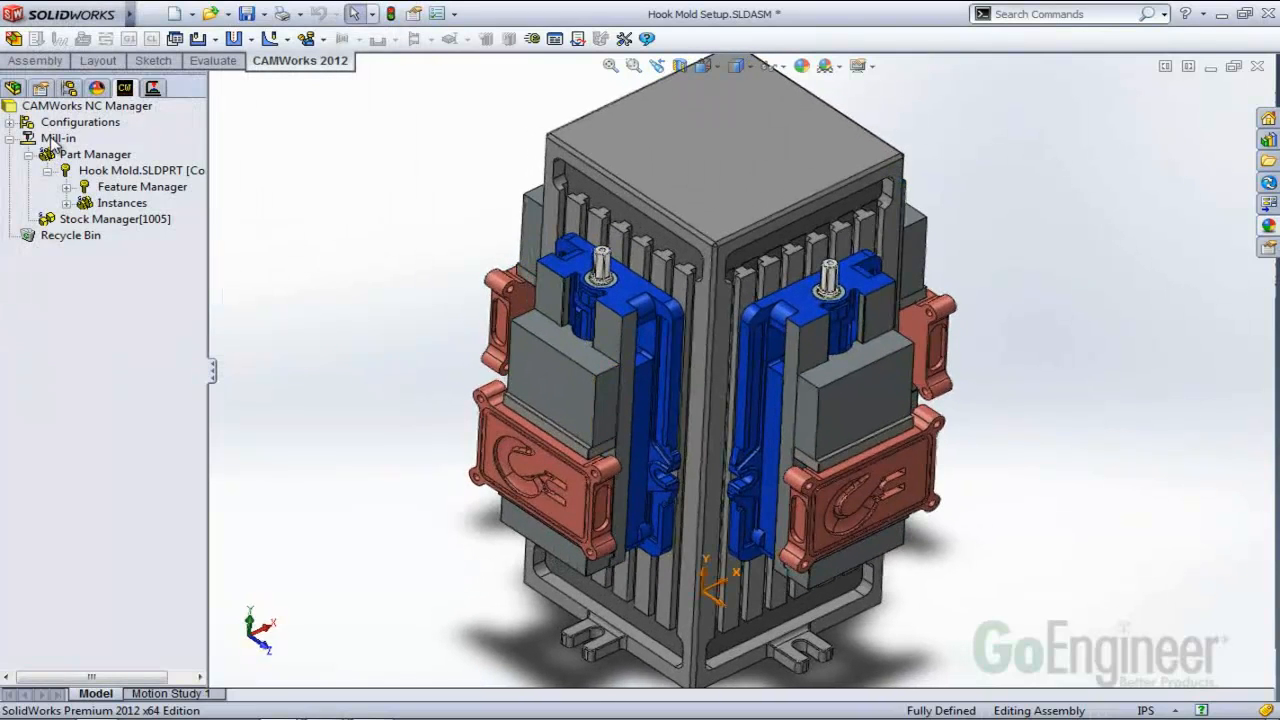
# Set the Mill-in machine's indexing to 4 Axis and use Coordinate System1 as the fixture coordinate system.
pyautogui.moveTo(643, 323)
pyautogui.mouseDown(button='middle')
pyautogui.moveTo(640, 308)
pyautogui.moveTo(650, 320)
pyautogui.mouseUp(button='middle')
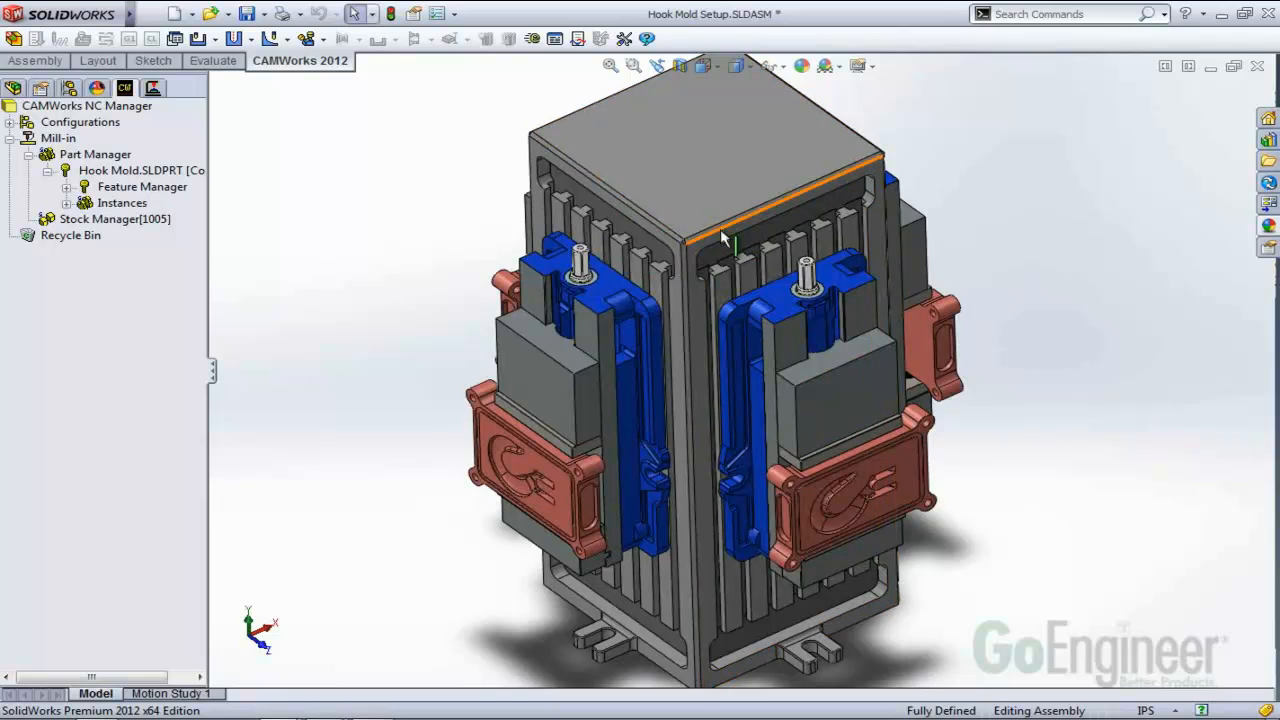
pyautogui.doubleClick(62, 138)
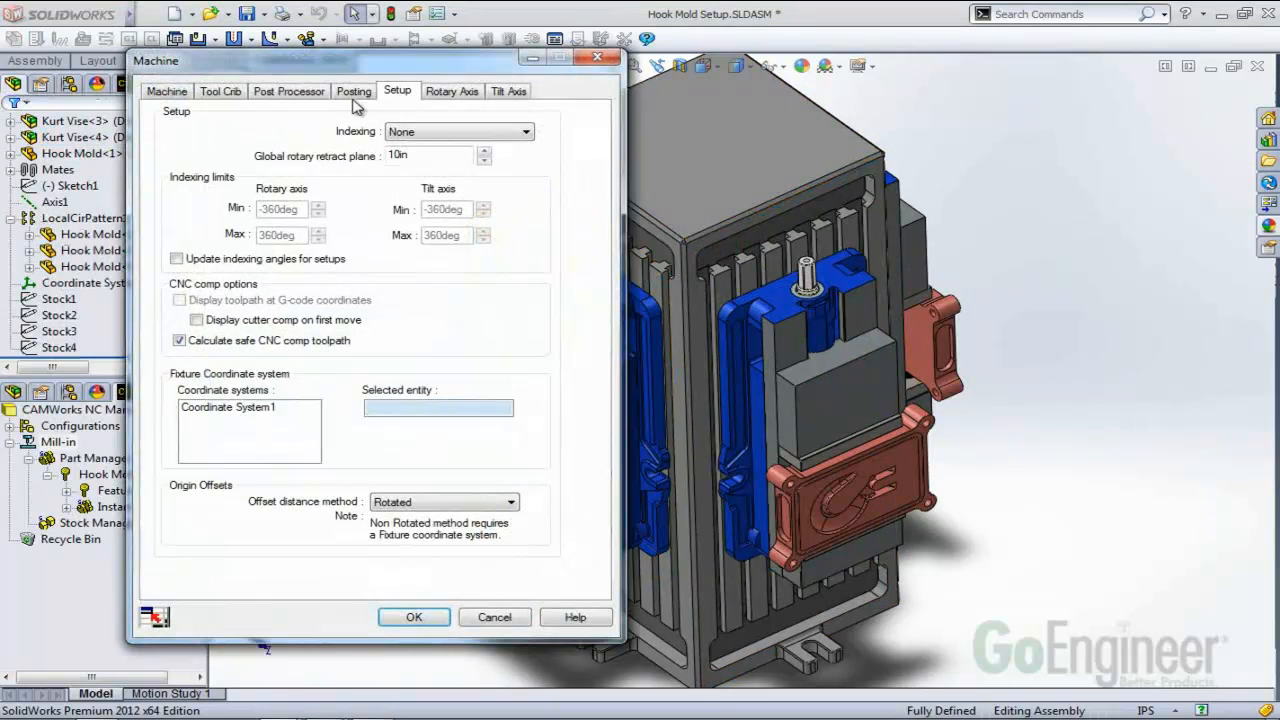
pyautogui.click(425, 134)
pyautogui.click(420, 160)
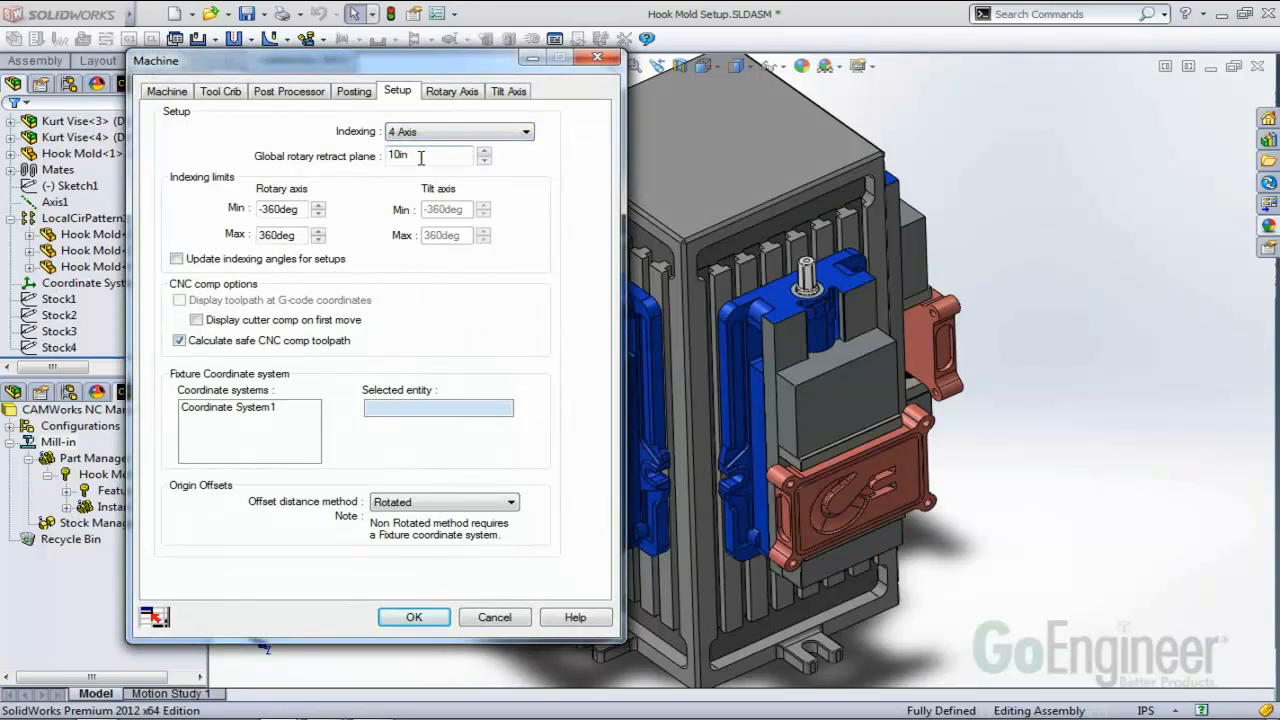
pyautogui.click(244, 408)
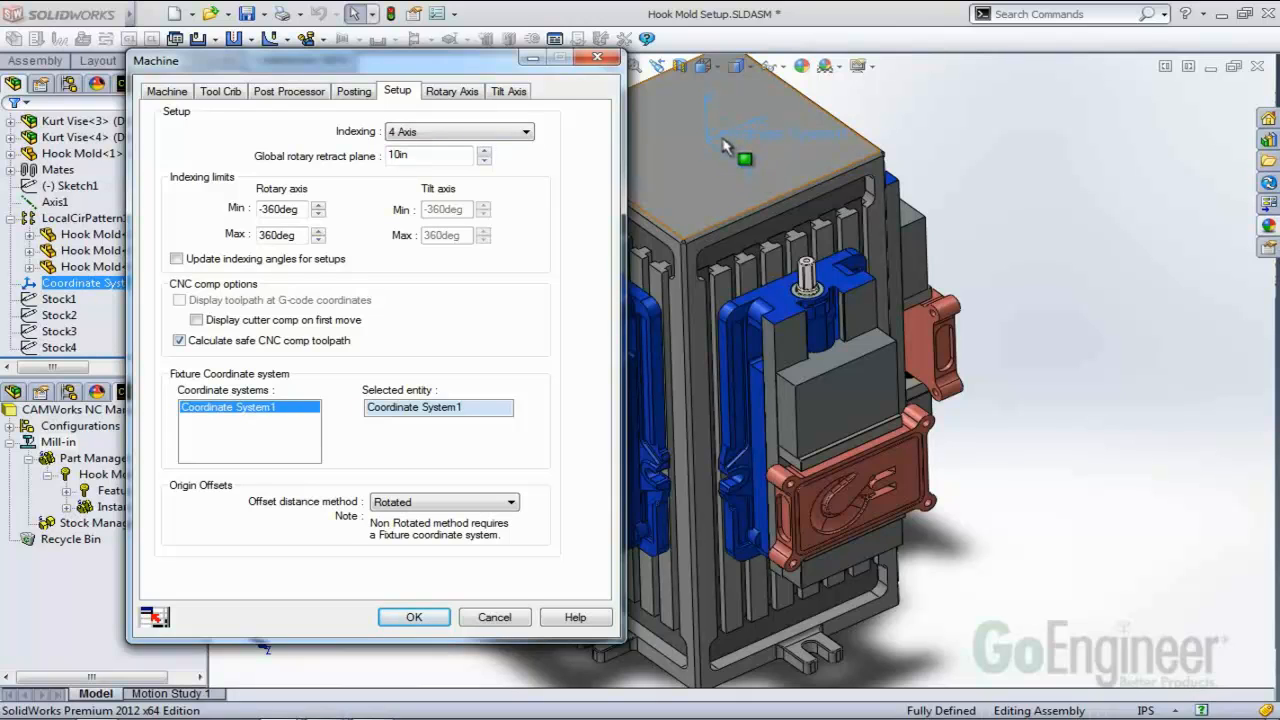
pyautogui.moveTo(760, 185); pyautogui.dragTo(751, 255, button='middle')
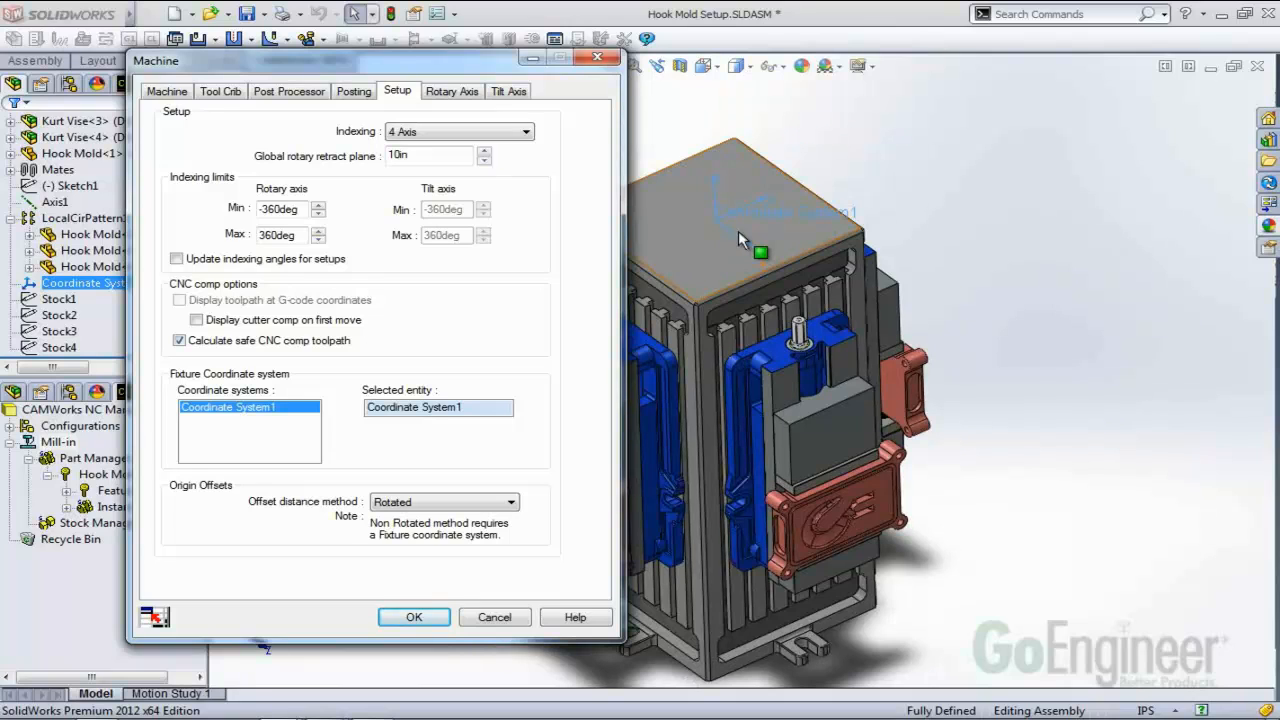
# Define the machine's rotary axis as the Y axis with rotation direction Both, and accept the machine settings.
pyautogui.click(466, 92)
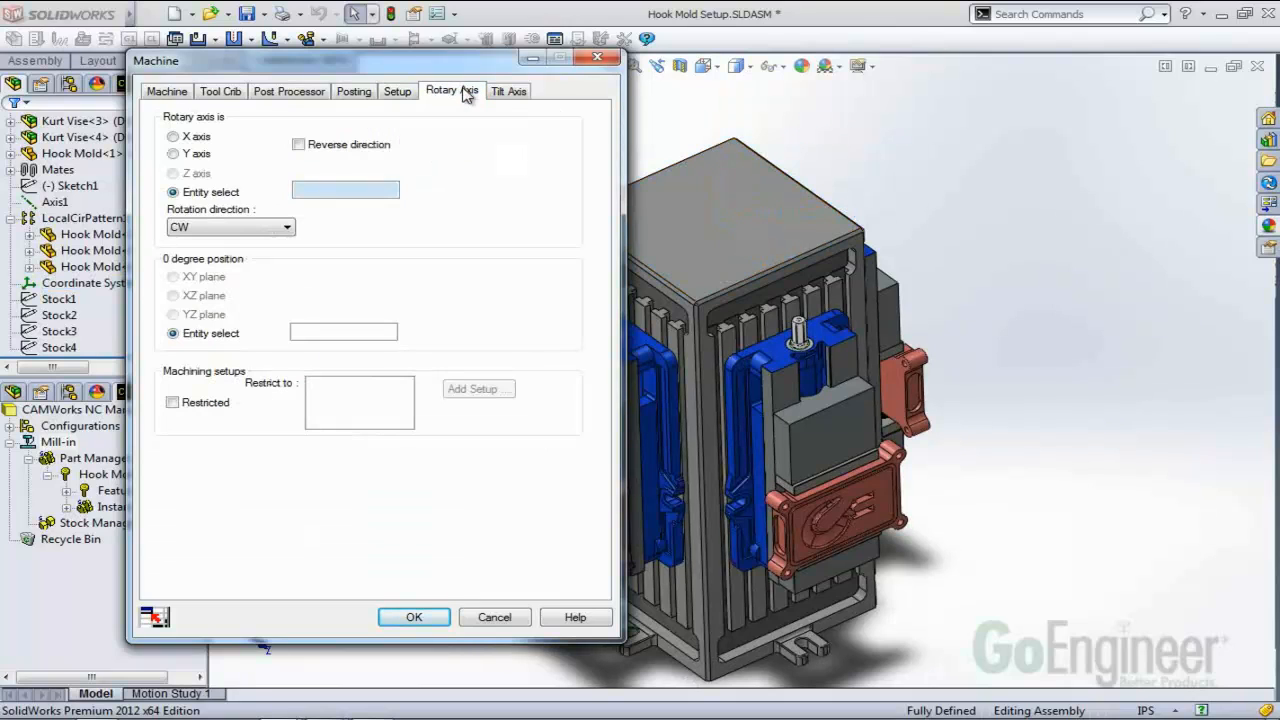
pyautogui.click(175, 155)
pyautogui.click(215, 227)
pyautogui.click(205, 267)
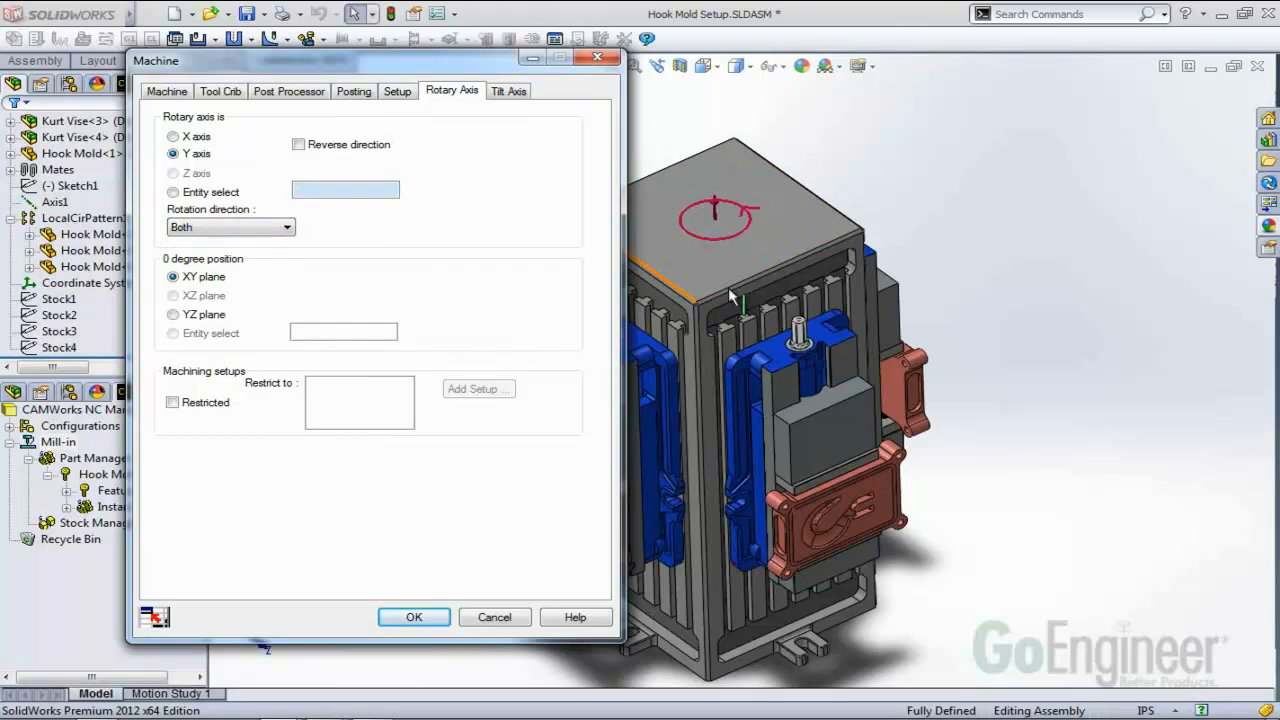
pyautogui.click(418, 617)
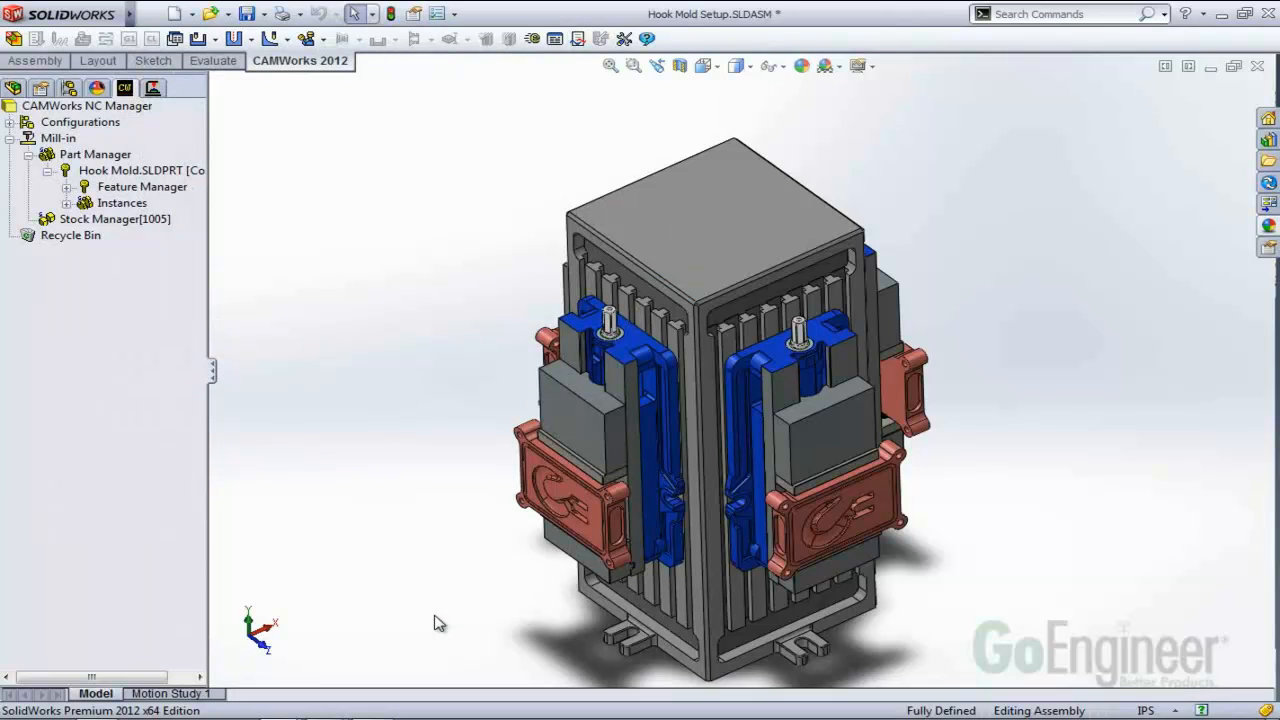
# Check where Coordinate System1 lies on the tombstone, and return to the CAMWorks feature tree.
pyautogui.click(13, 88)
pyautogui.click(98, 466)
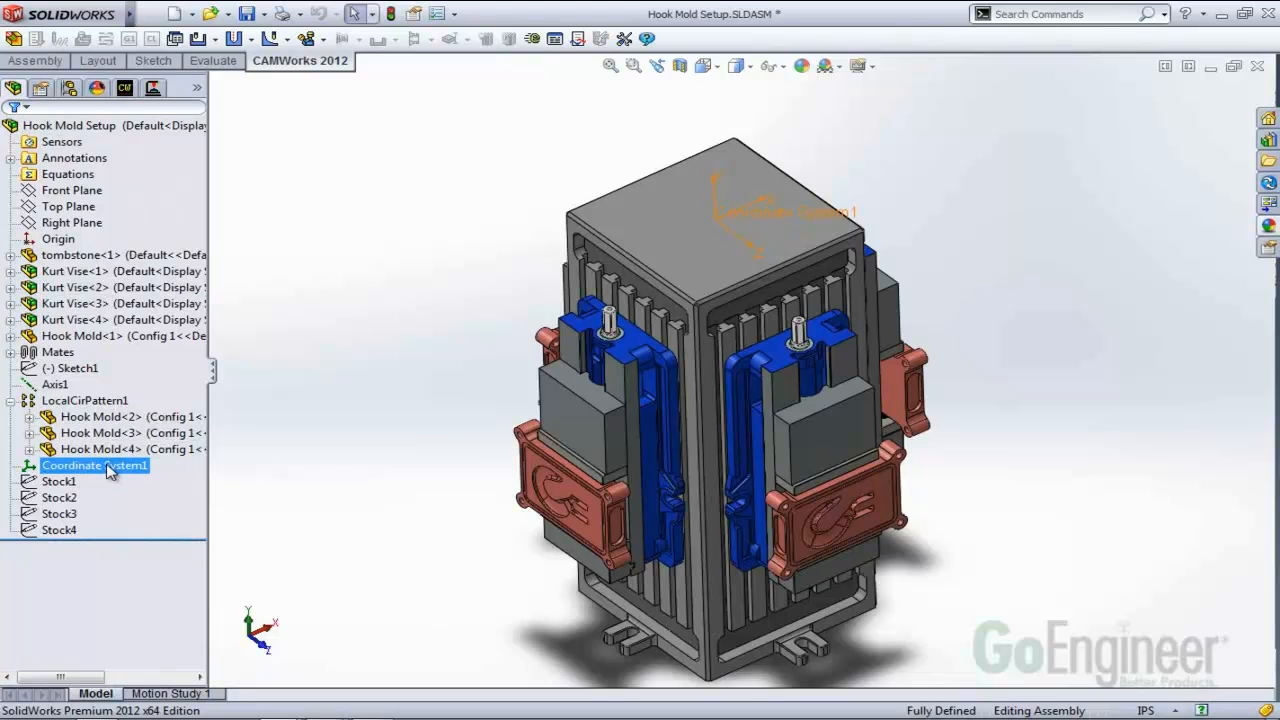
pyautogui.click(124, 88)
pyautogui.moveTo(612, 371); pyautogui.dragTo(643, 370, button='middle')
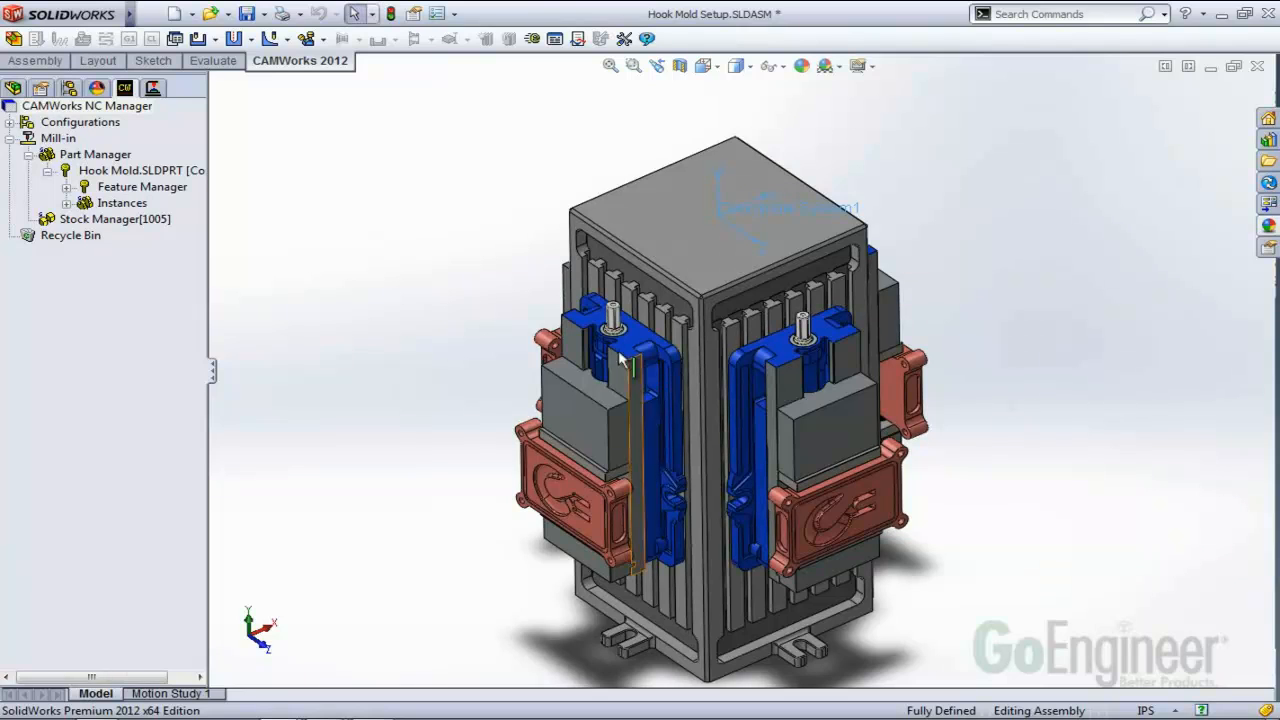
# Import the CAMWorks part data for Hook Mold.SLDPRT into the assembly with the Delete existing data option.
pyautogui.click(140, 171)
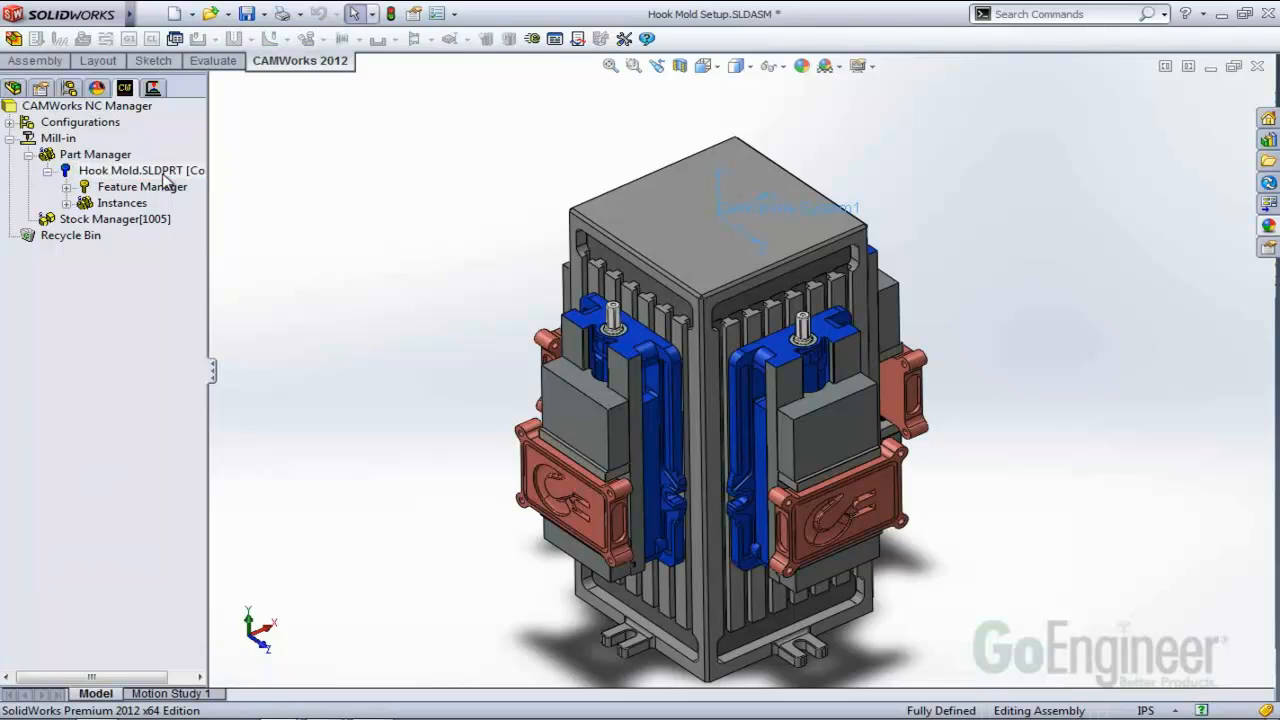
pyautogui.rightClick(166, 180)
pyautogui.click(205, 186)
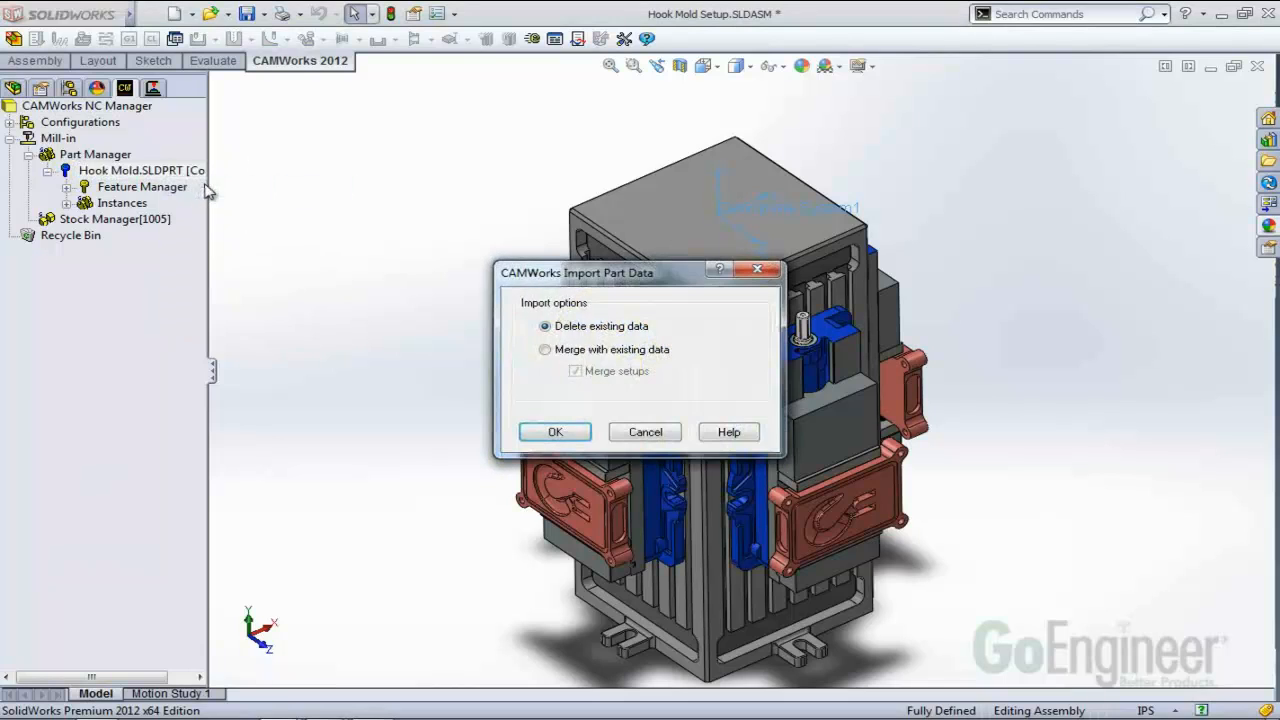
pyautogui.click(558, 431)
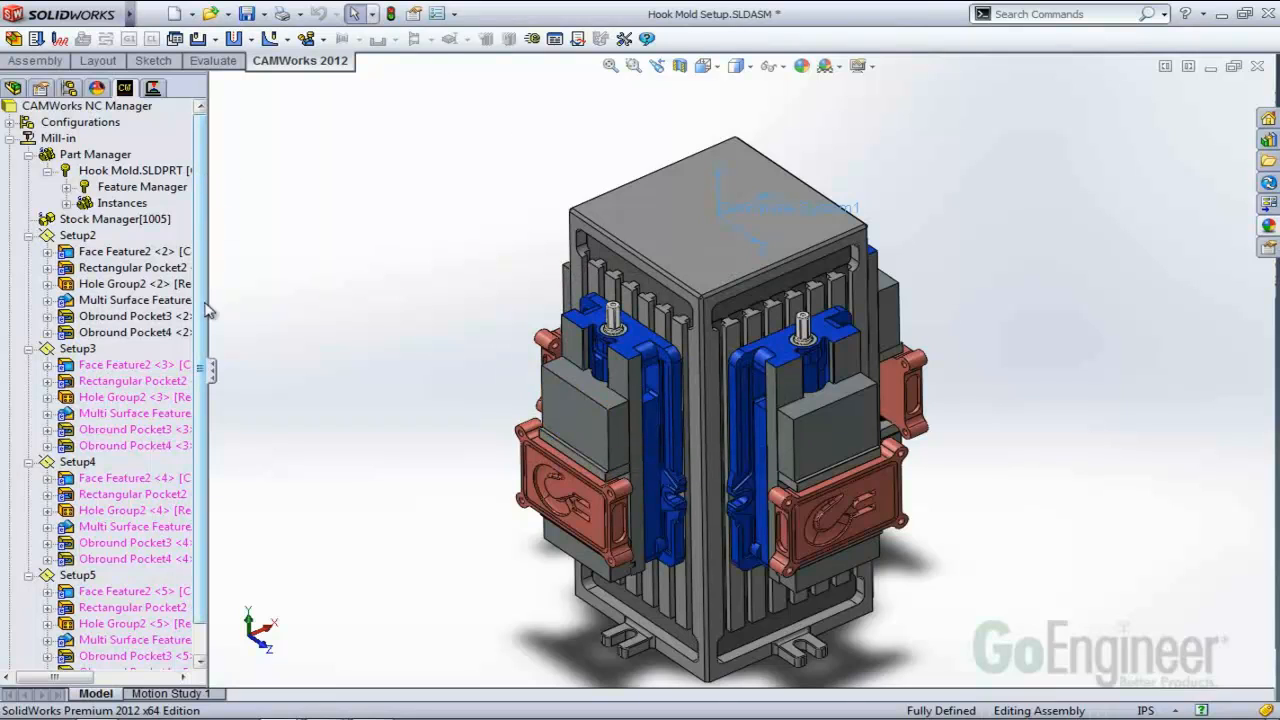
# Generate the operation plan by updating features without operations, and generate the toolpaths for all setups.
pyautogui.click(38, 38)
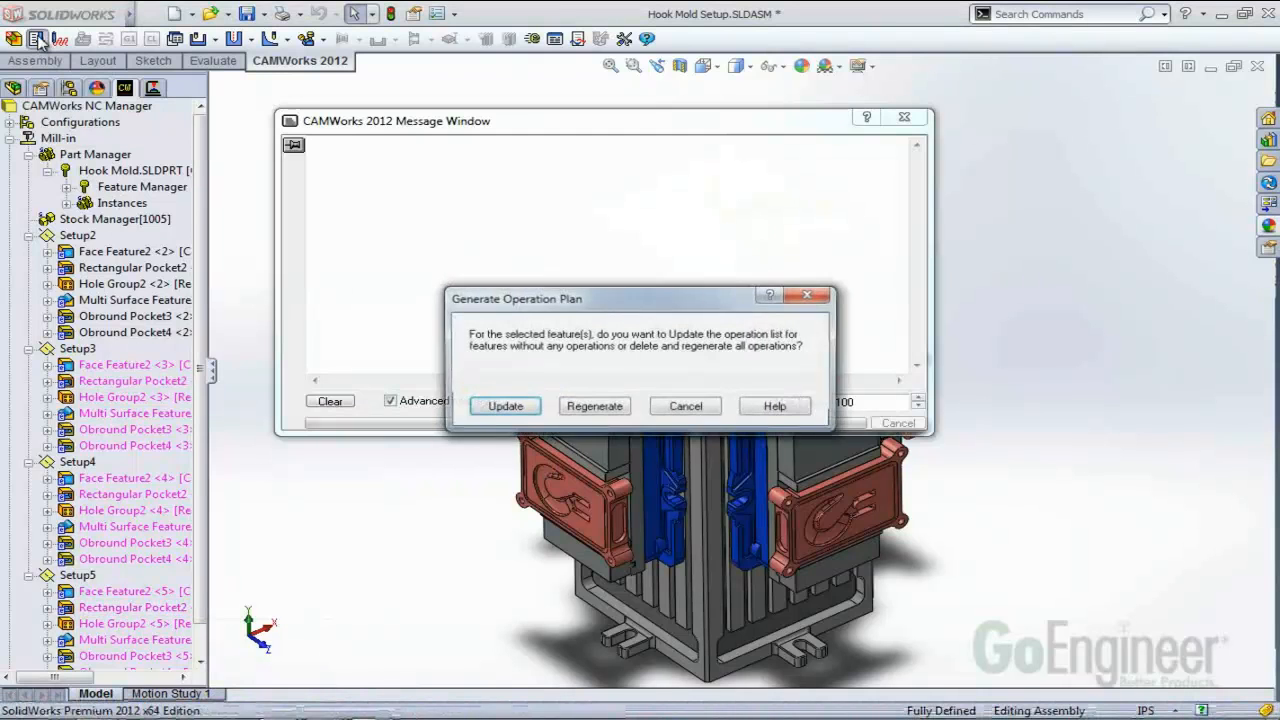
pyautogui.click(524, 405)
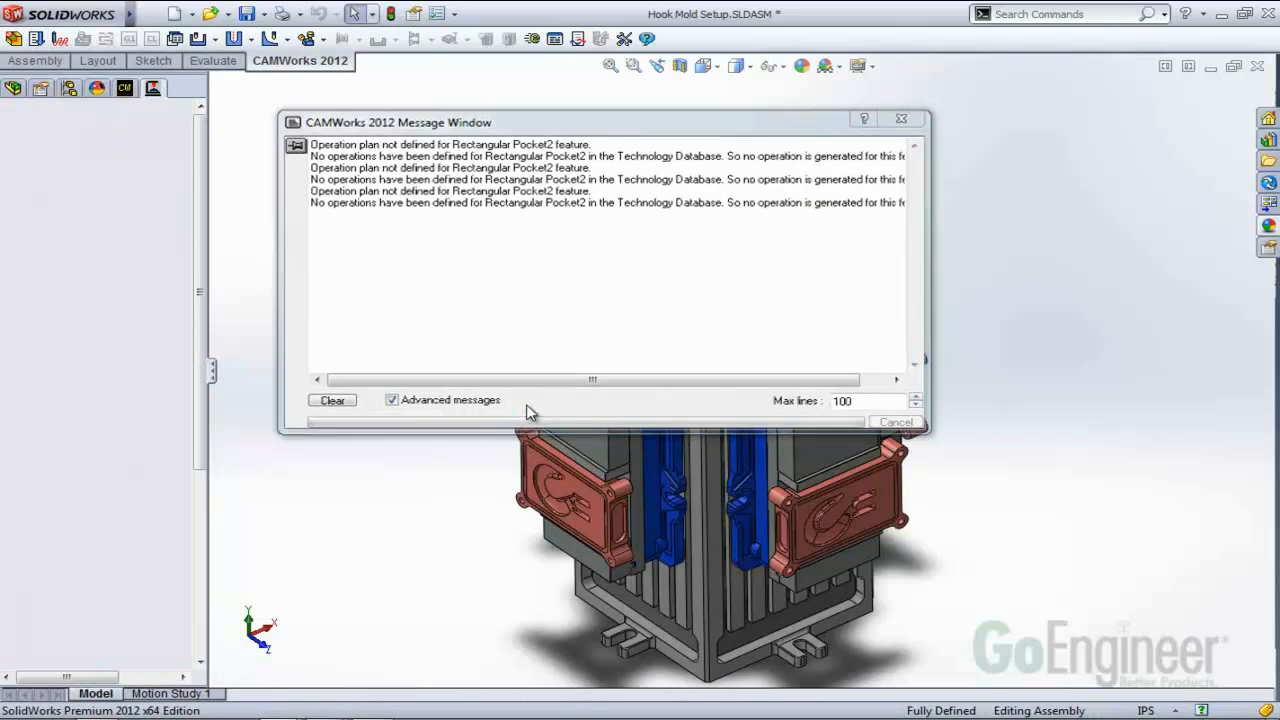
pyautogui.click(59, 40)
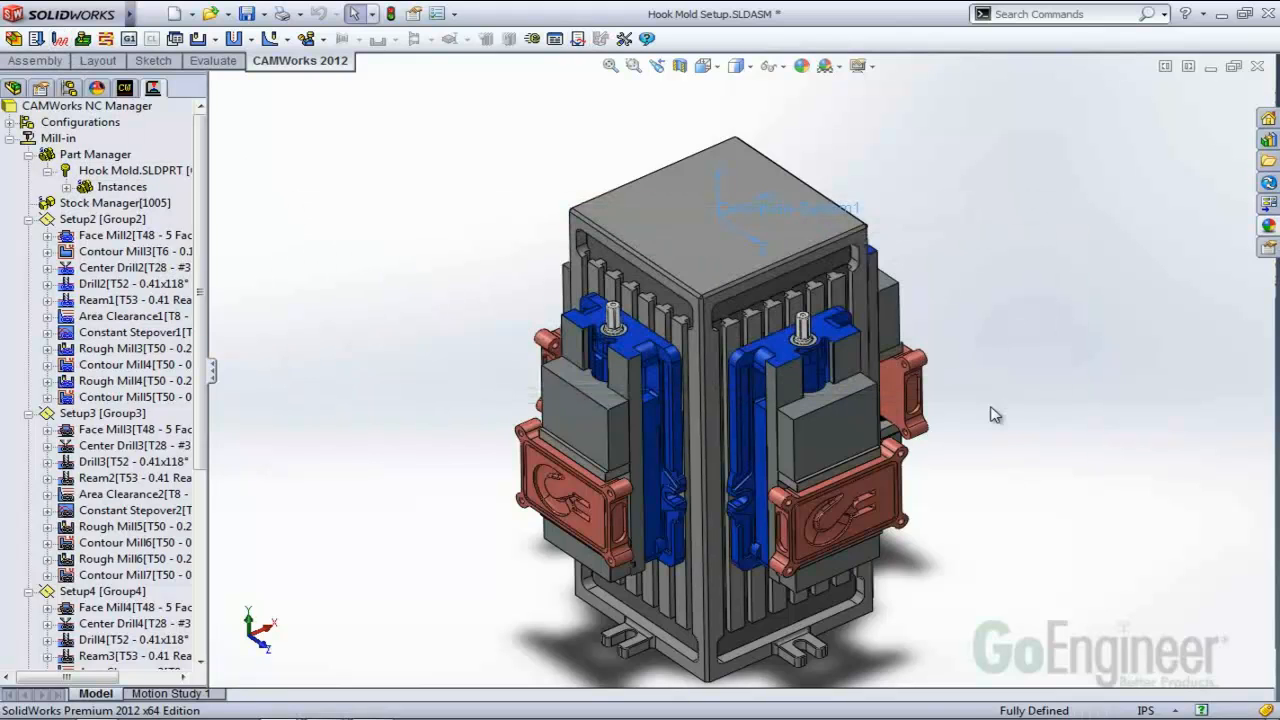
# Start sorting the Mill-in operations and set the sort strategy to By and across setups.
pyautogui.moveTo(1006, 417); pyautogui.dragTo(1006, 409, button='middle')
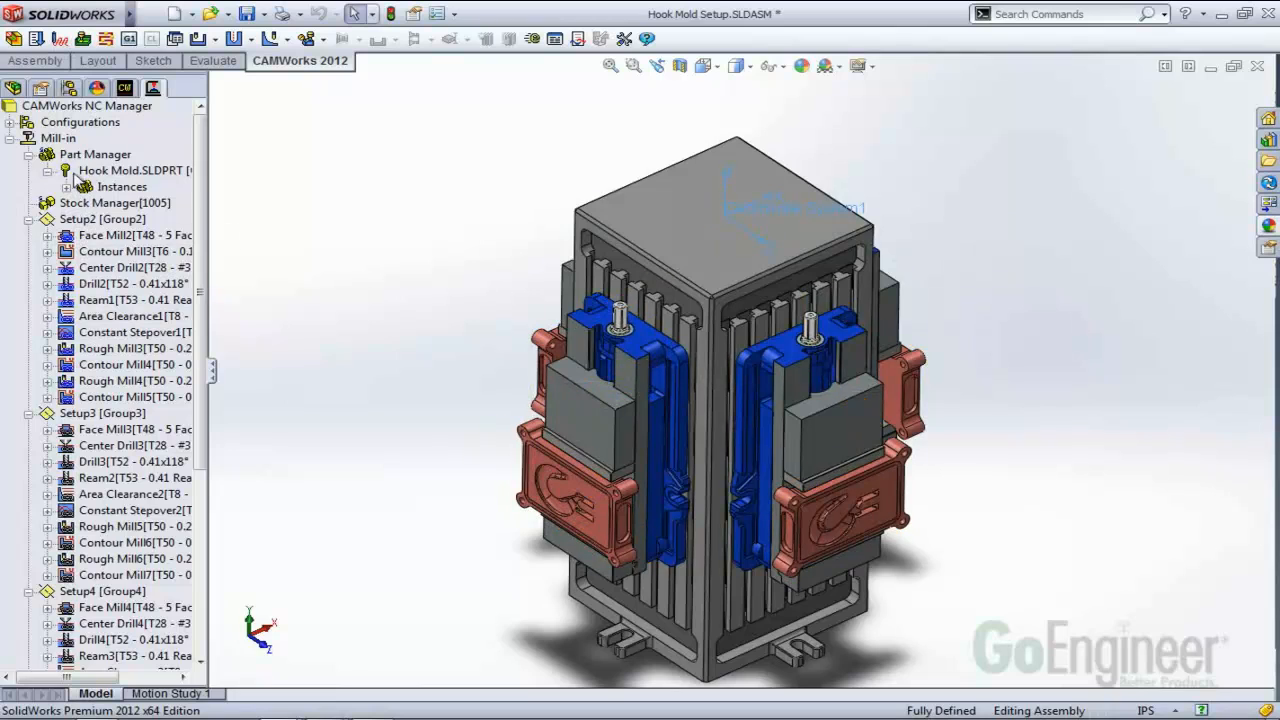
pyautogui.click(57, 139)
pyautogui.rightClick(57, 143)
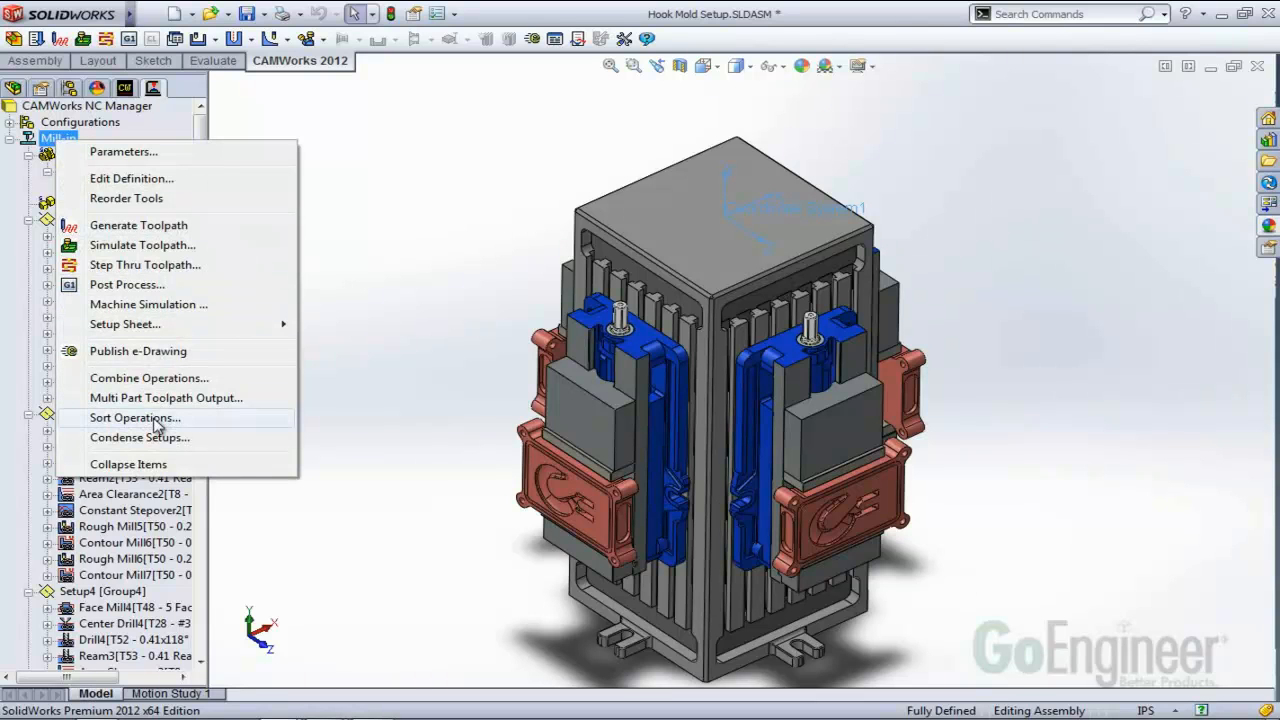
pyautogui.click(134, 418)
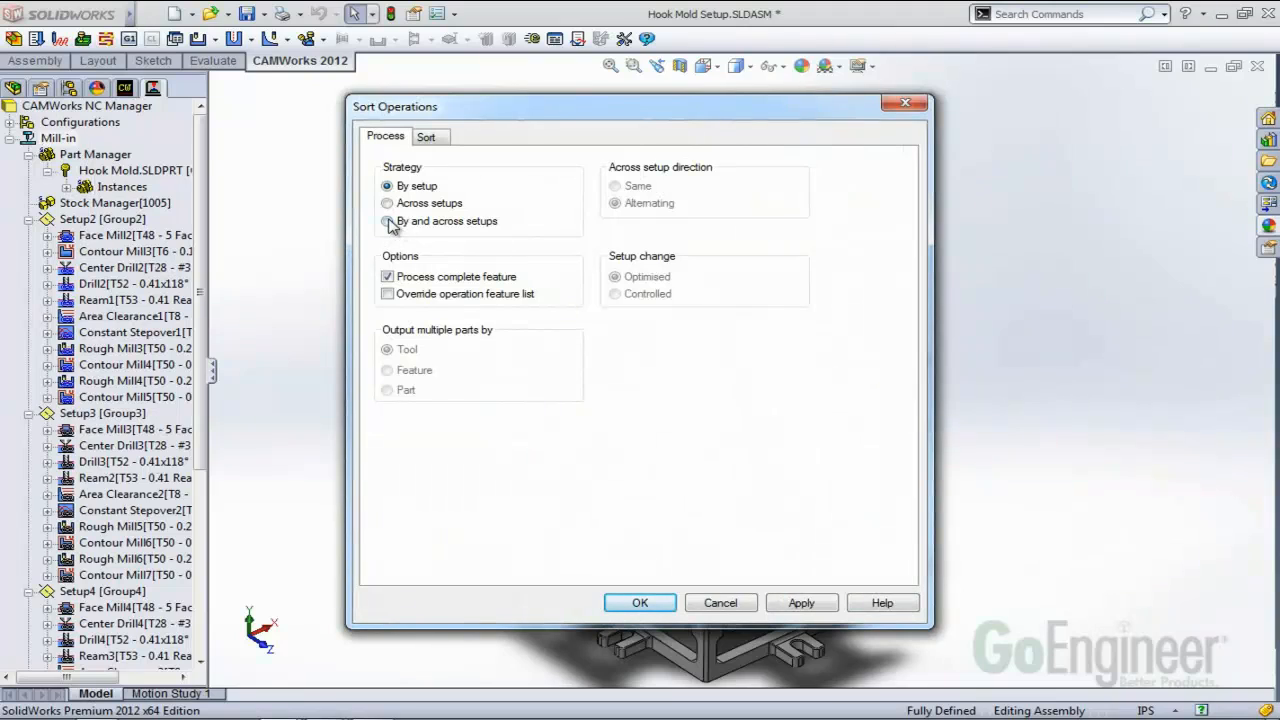
pyautogui.click(388, 221)
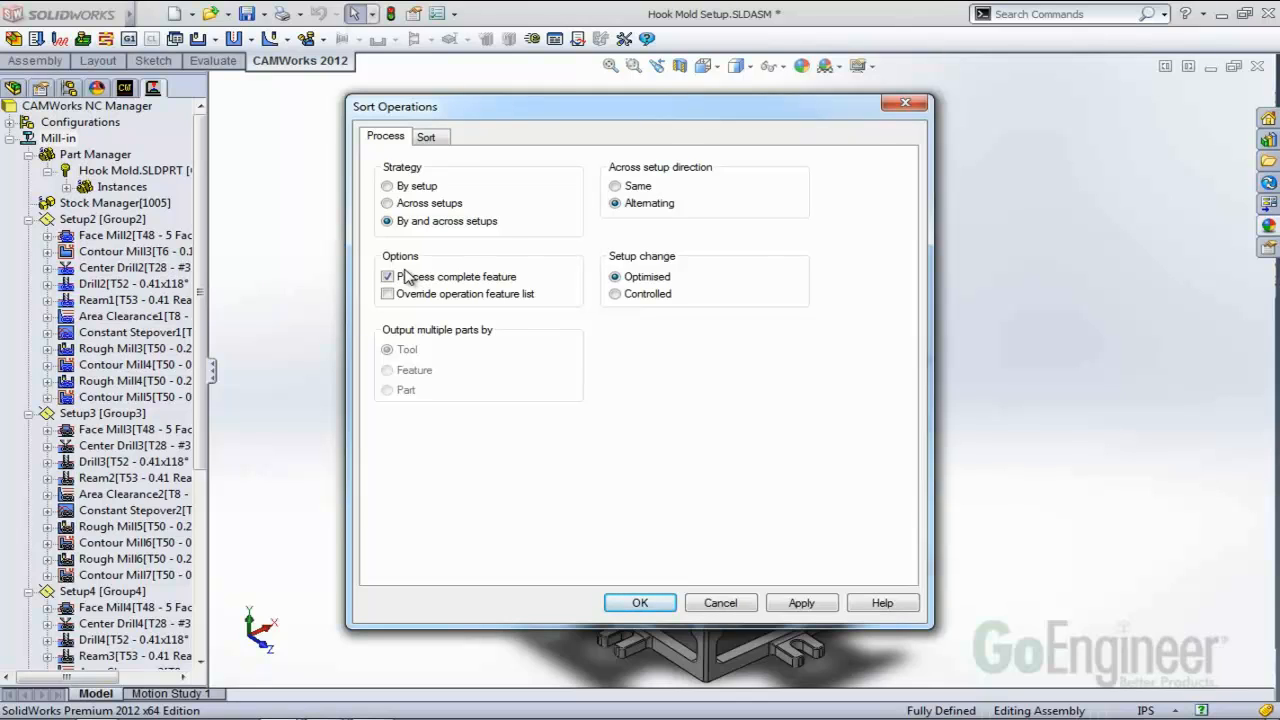
# Order the operation types as Face Mill, Rough Mill, Contour Mill, Area Clearance, Constant Stepover ahead of Center Drill, and apply the sort.
pyautogui.click(428, 137)
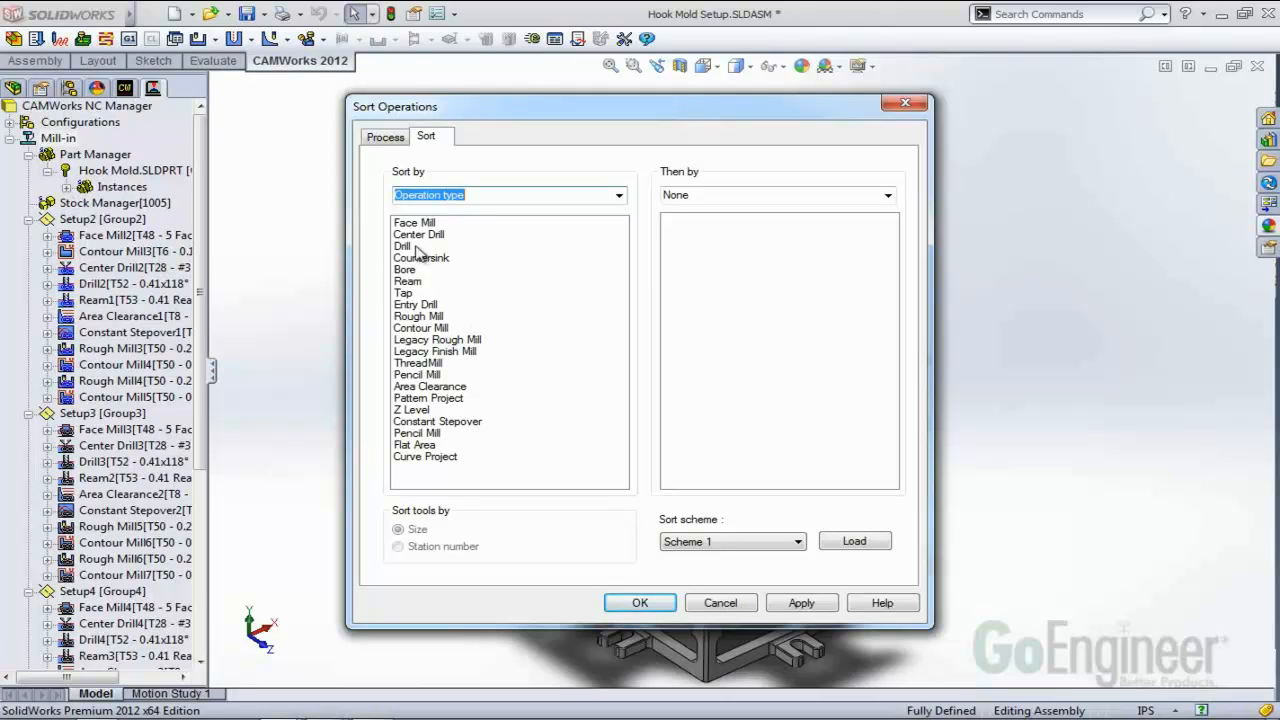
pyautogui.moveTo(430, 317); pyautogui.dragTo(444, 238)
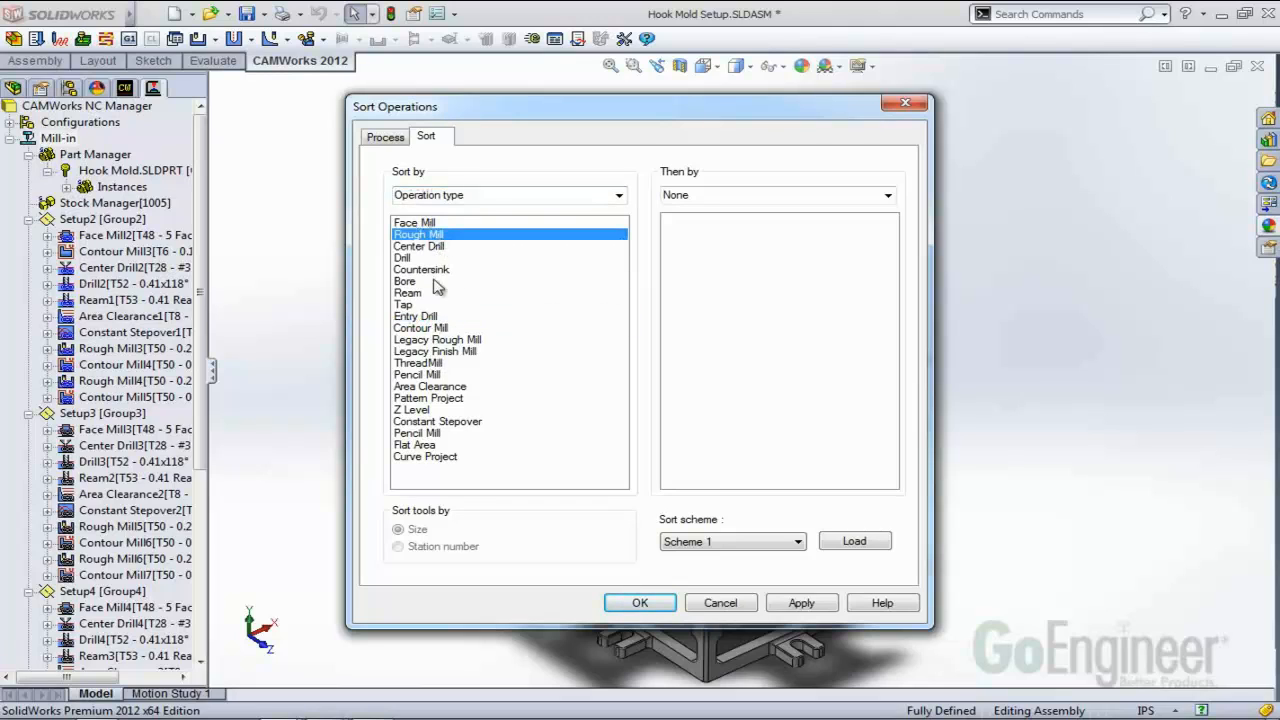
pyautogui.moveTo(432, 328); pyautogui.dragTo(444, 256)
pyautogui.moveTo(430, 388); pyautogui.dragTo(446, 264)
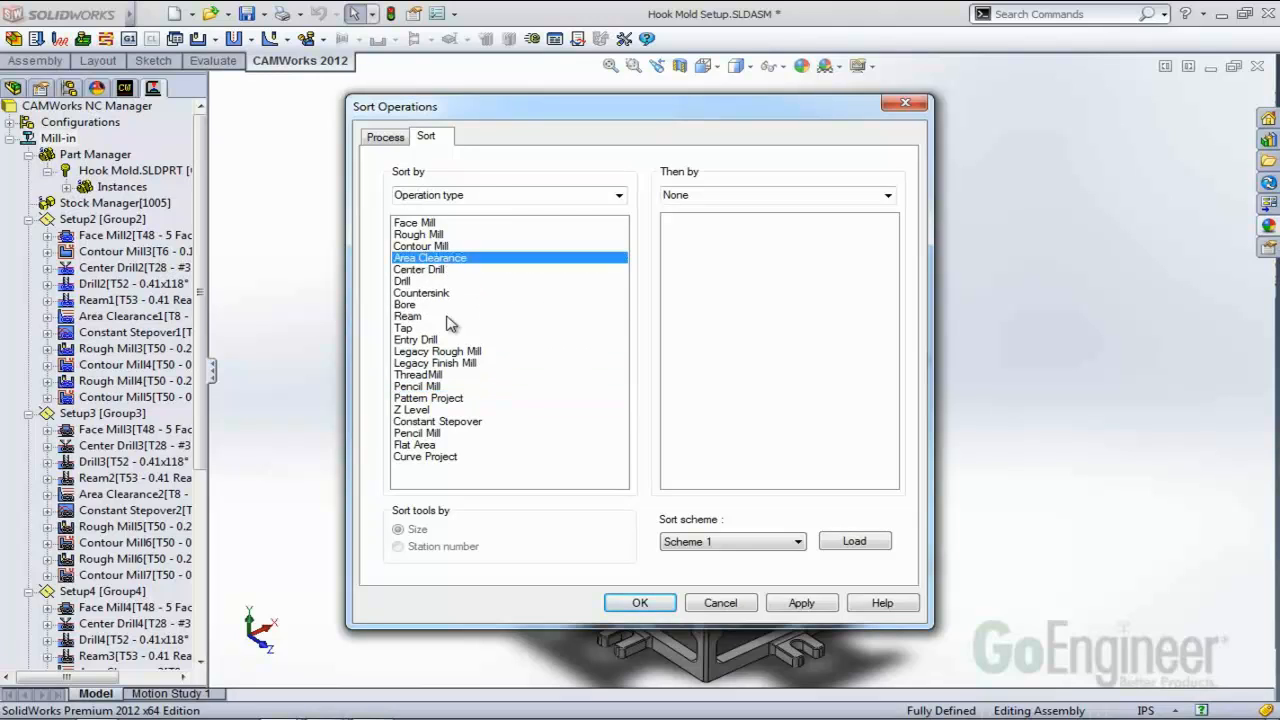
pyautogui.moveTo(432, 421); pyautogui.dragTo(459, 277)
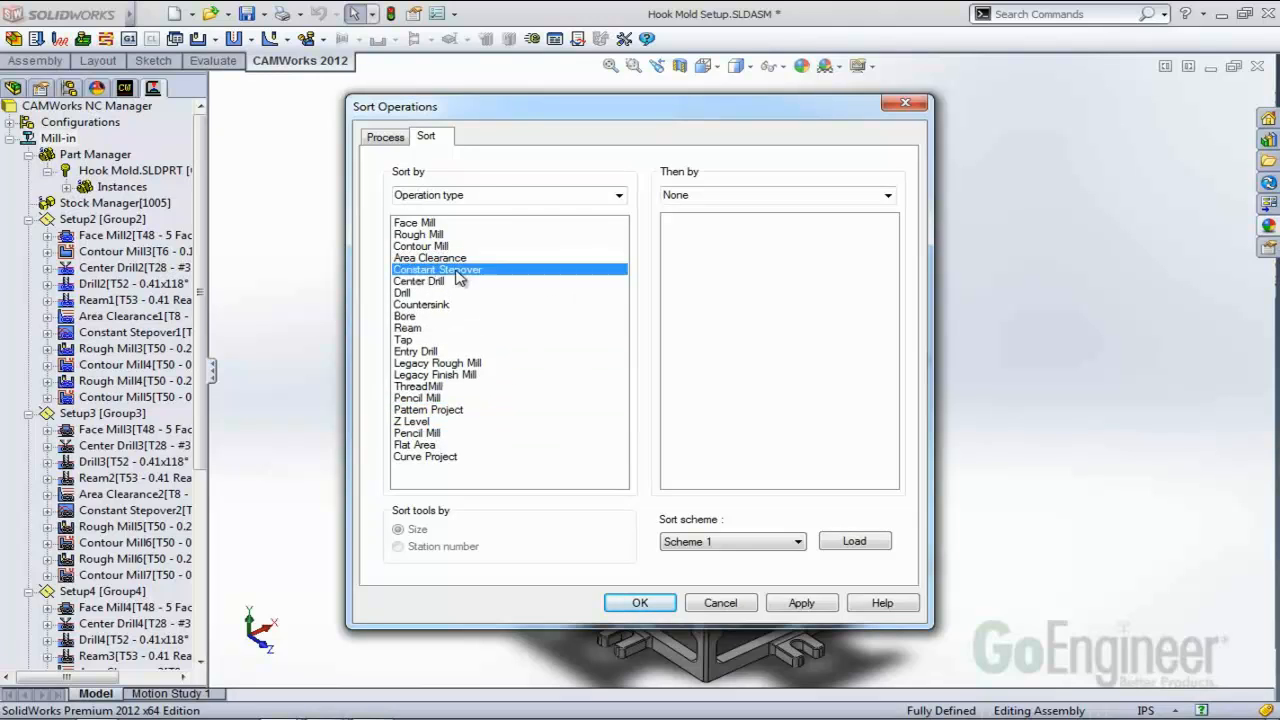
pyautogui.click(800, 603)
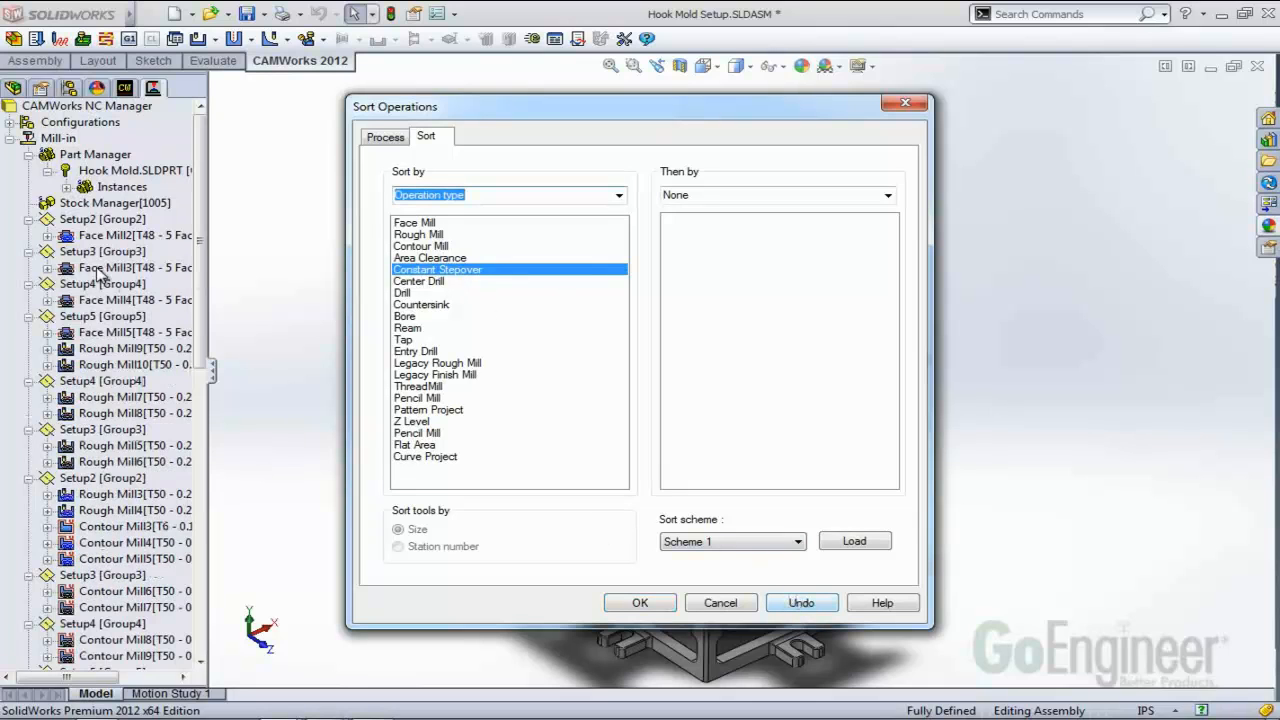
pyautogui.click(640, 603)
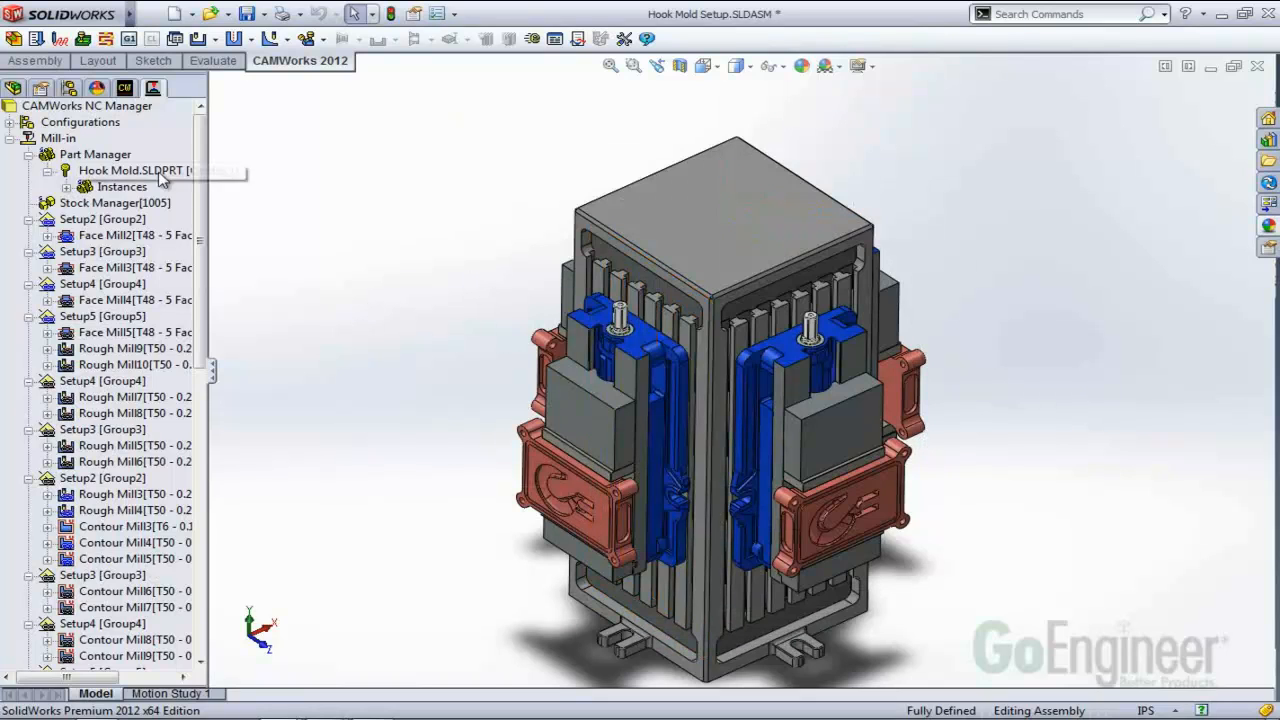
# Add the tombstone as a fixture in the parameters of the first setup, Setup2.
pyautogui.rightClick(84, 220)
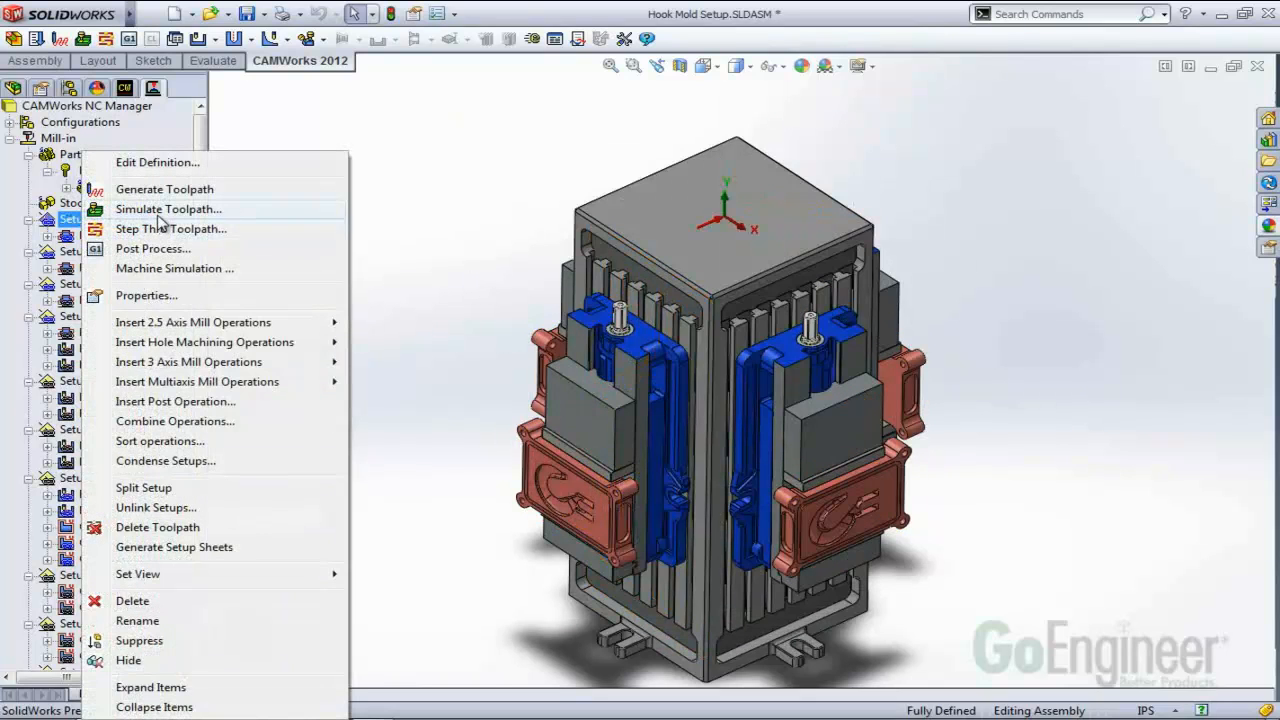
pyautogui.click(172, 164)
pyautogui.click(423, 151)
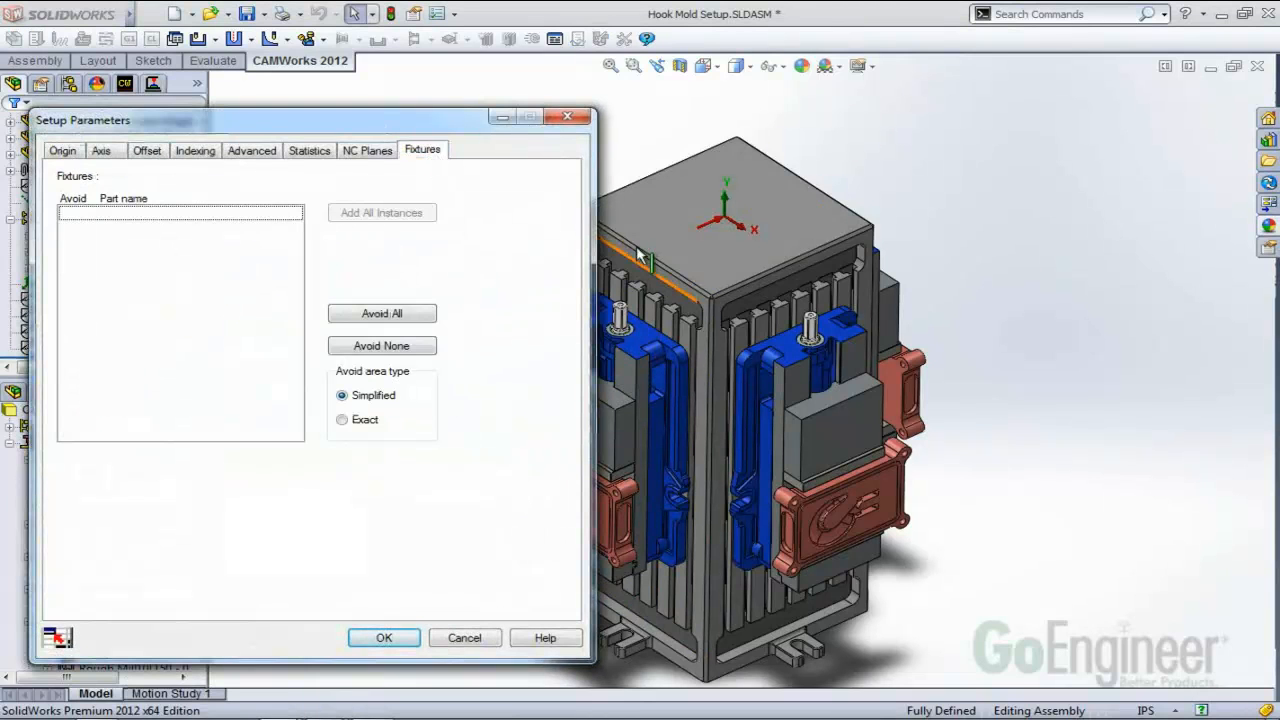
pyautogui.click(697, 272)
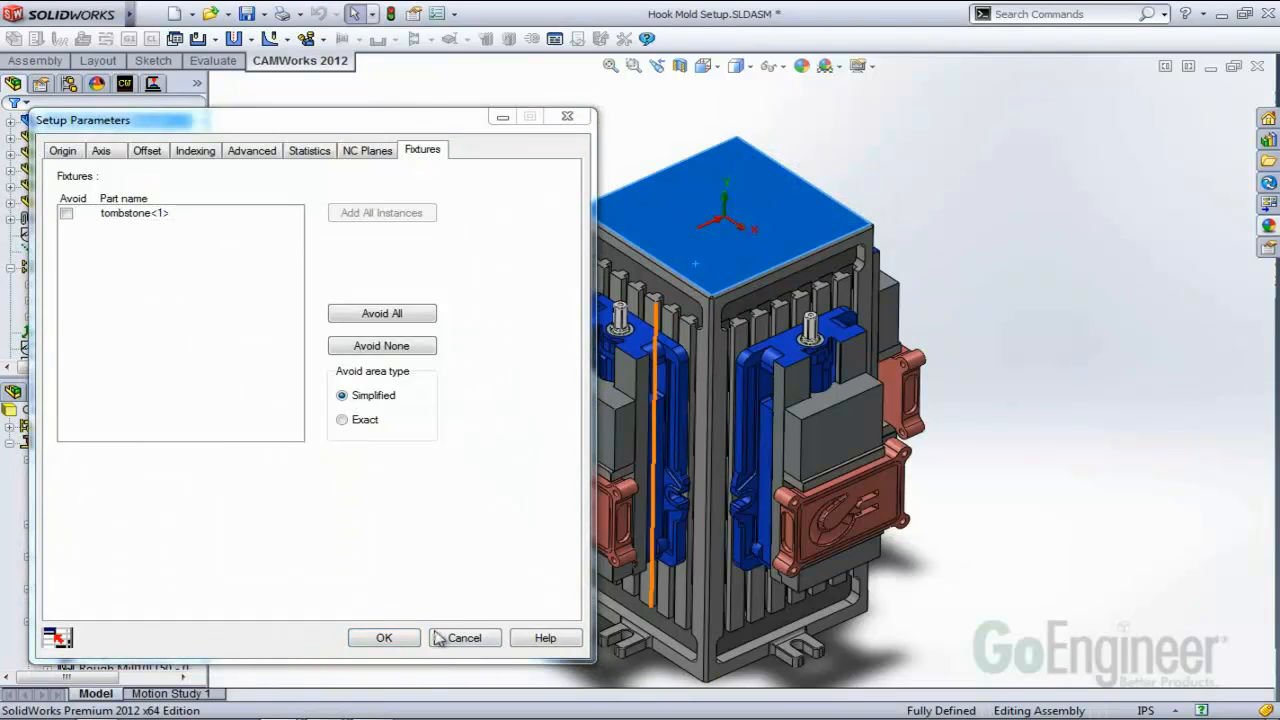
pyautogui.click(404, 644)
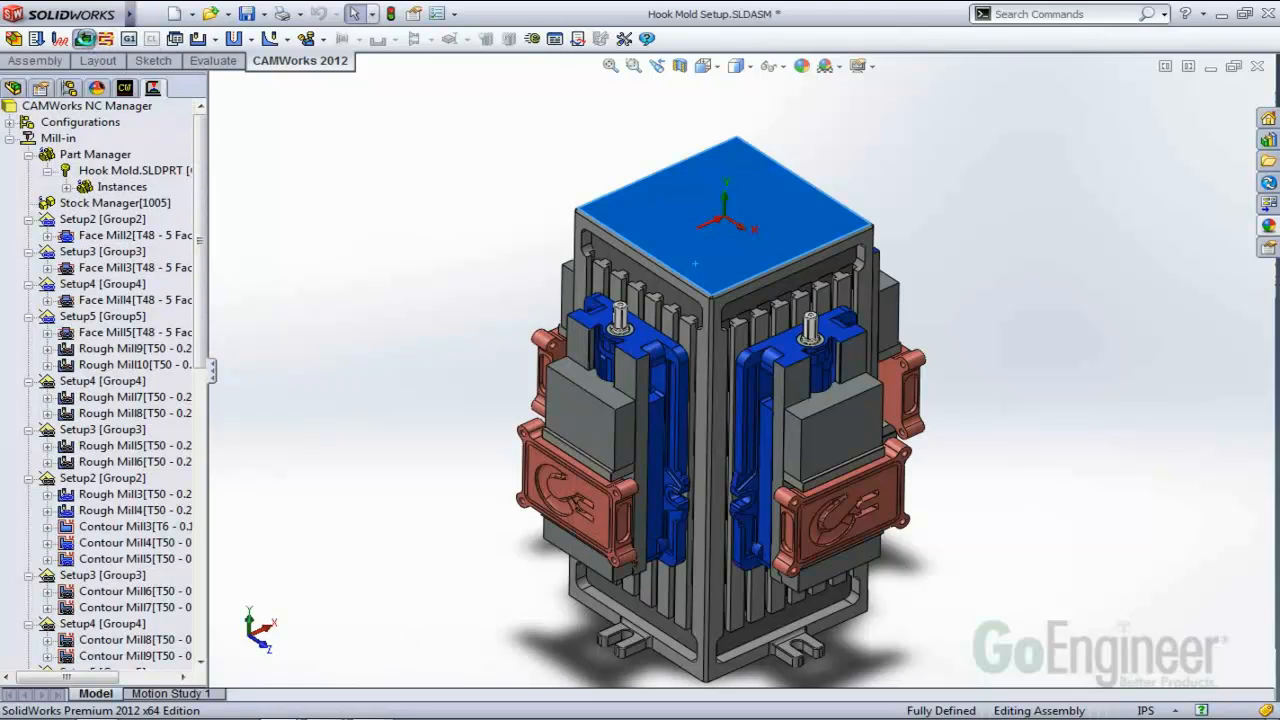
# Run the toolpath simulation of the sorted operations on the tombstone, and close the simulation.
pyautogui.click(84, 39)
pyautogui.click(733, 144)
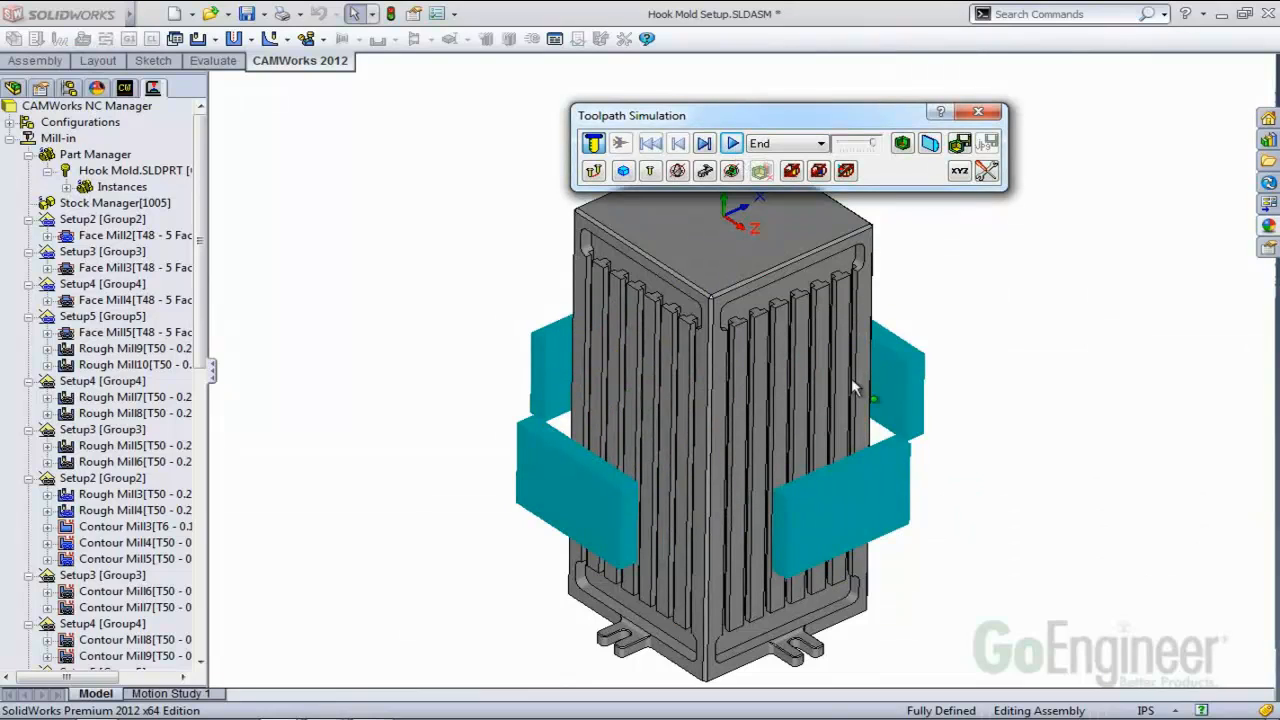
pyautogui.click(733, 144)
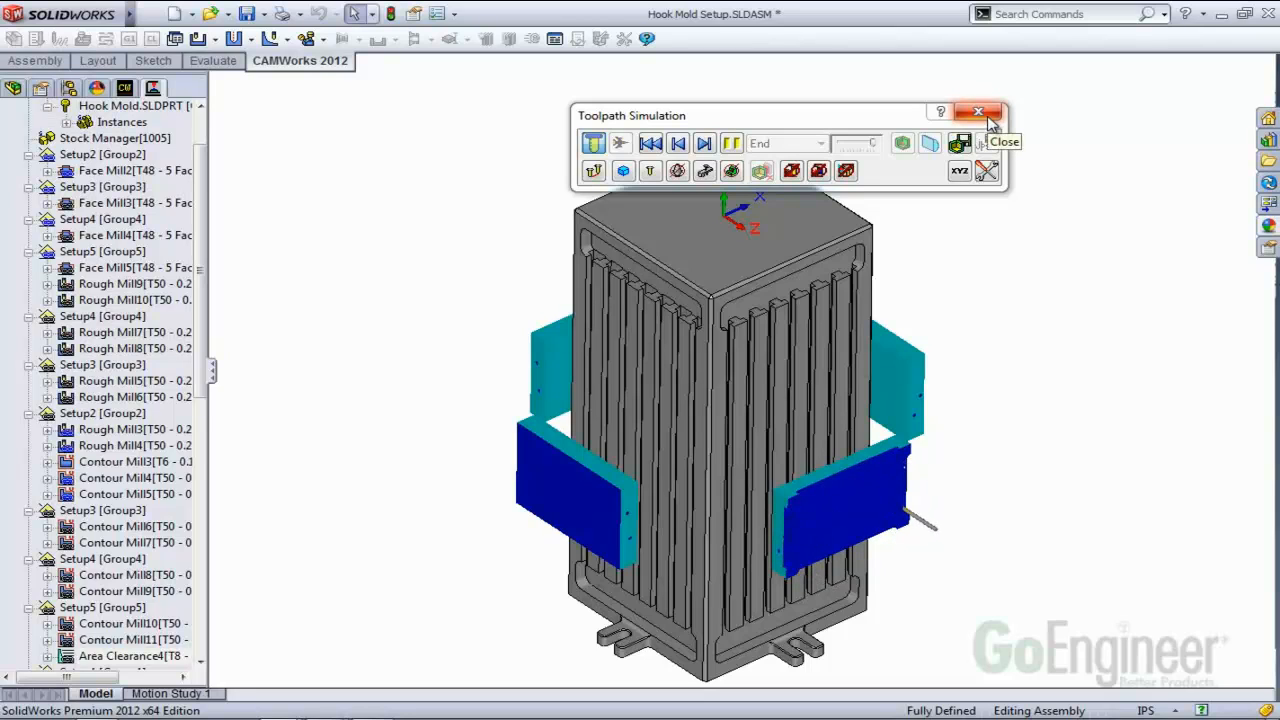
pyautogui.click(988, 118)
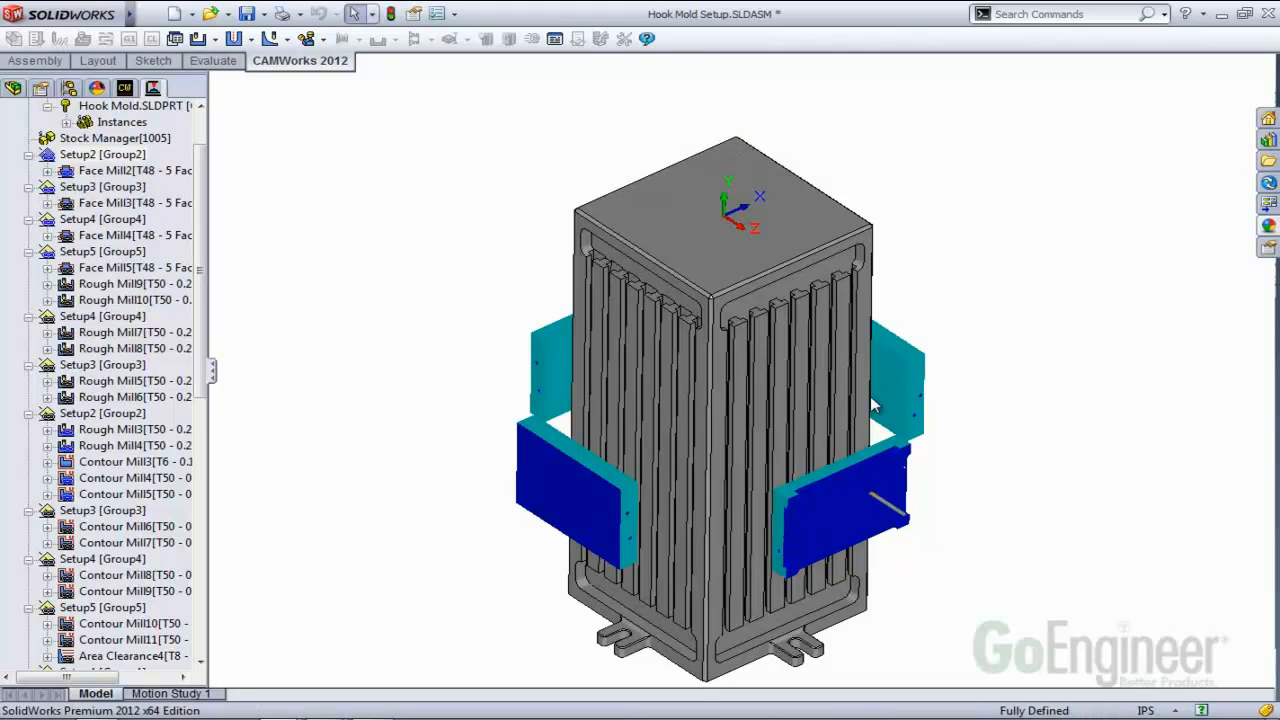
# Switch to the PowerPoint slide show of CAMWorks Webinar 061912.pptx and advance to the "Connect with us!" slide.
pyautogui.hotkey('alt', 'Tab')
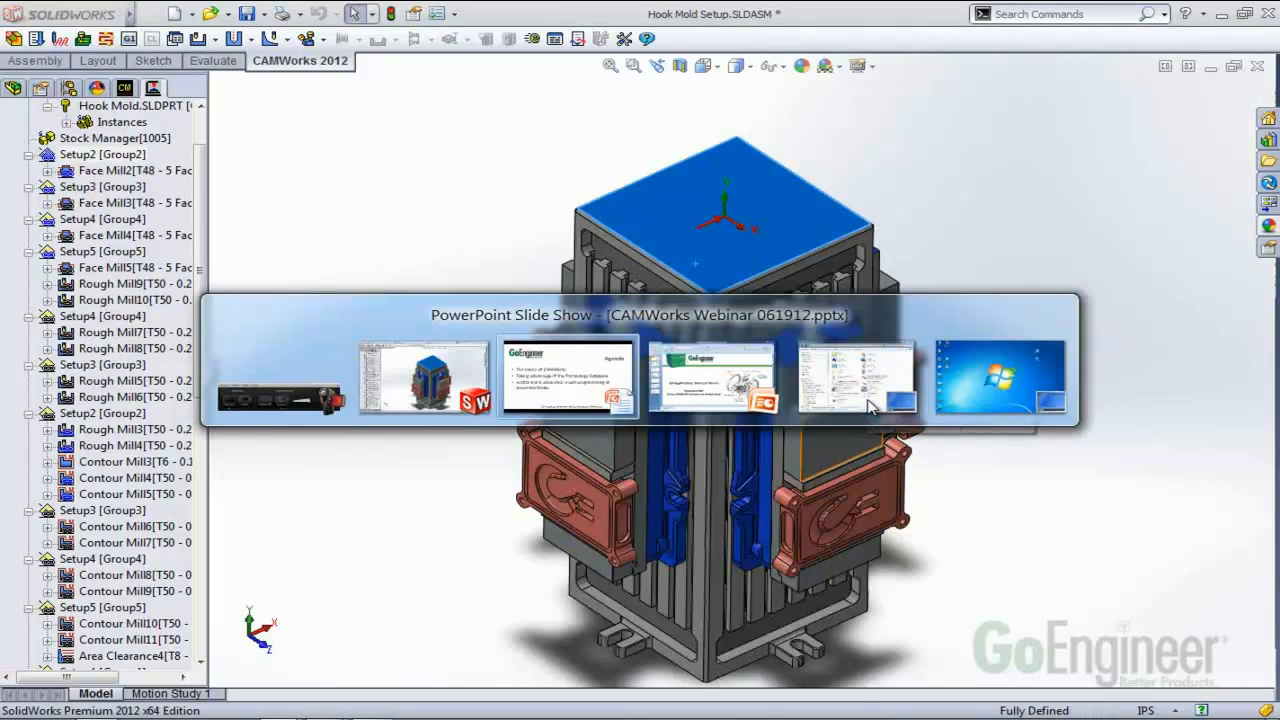
pyautogui.press('Right')
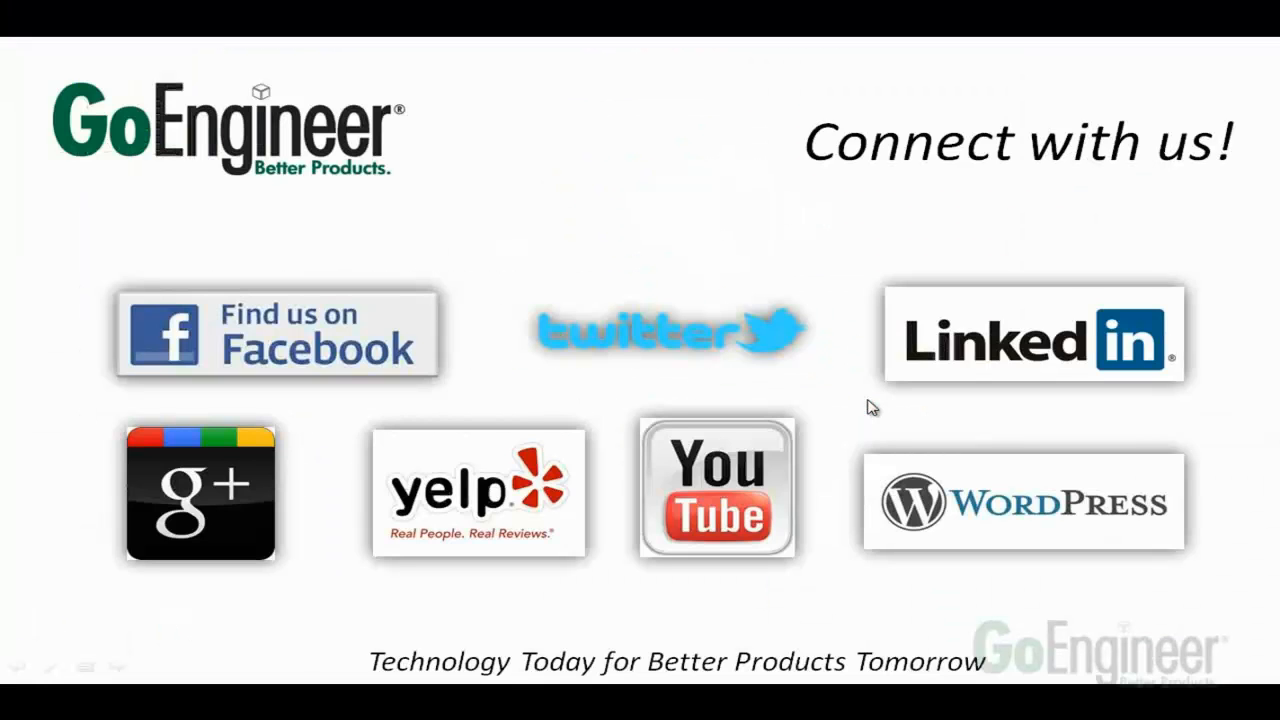